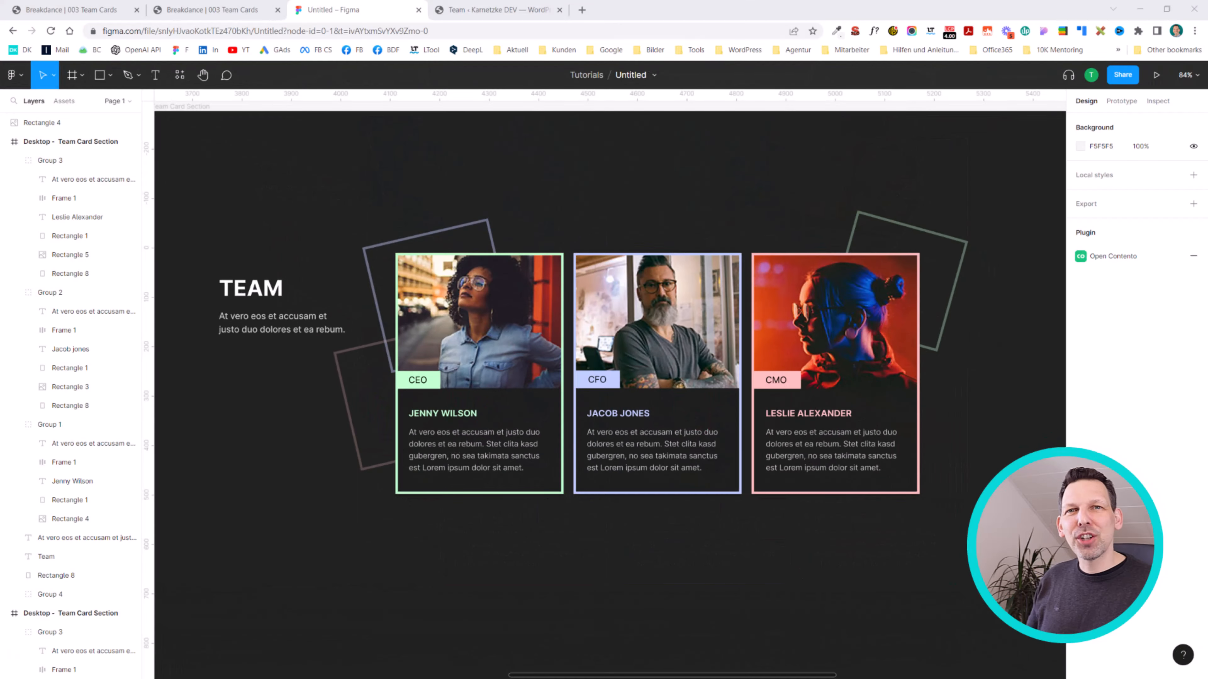
# Examine the team section design, including the heading, intro text, three member cards and decorative outlined squares.
pyautogui.click(468, 197)
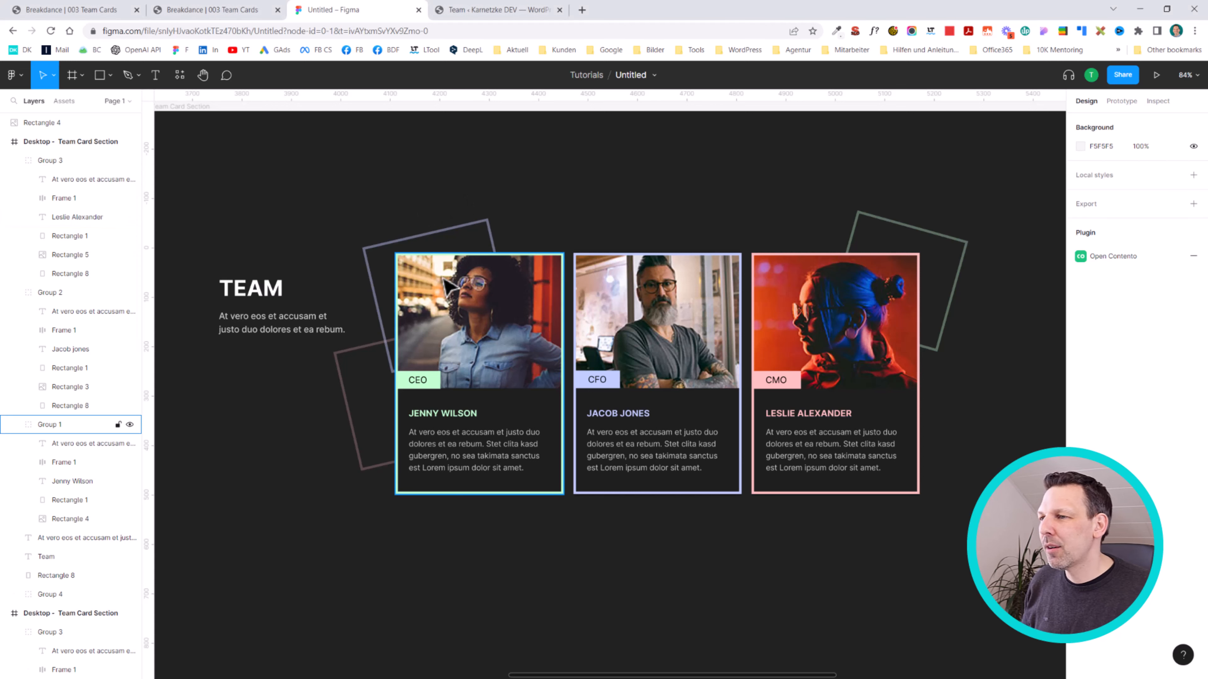
pyautogui.scroll(-1, 460, 248)
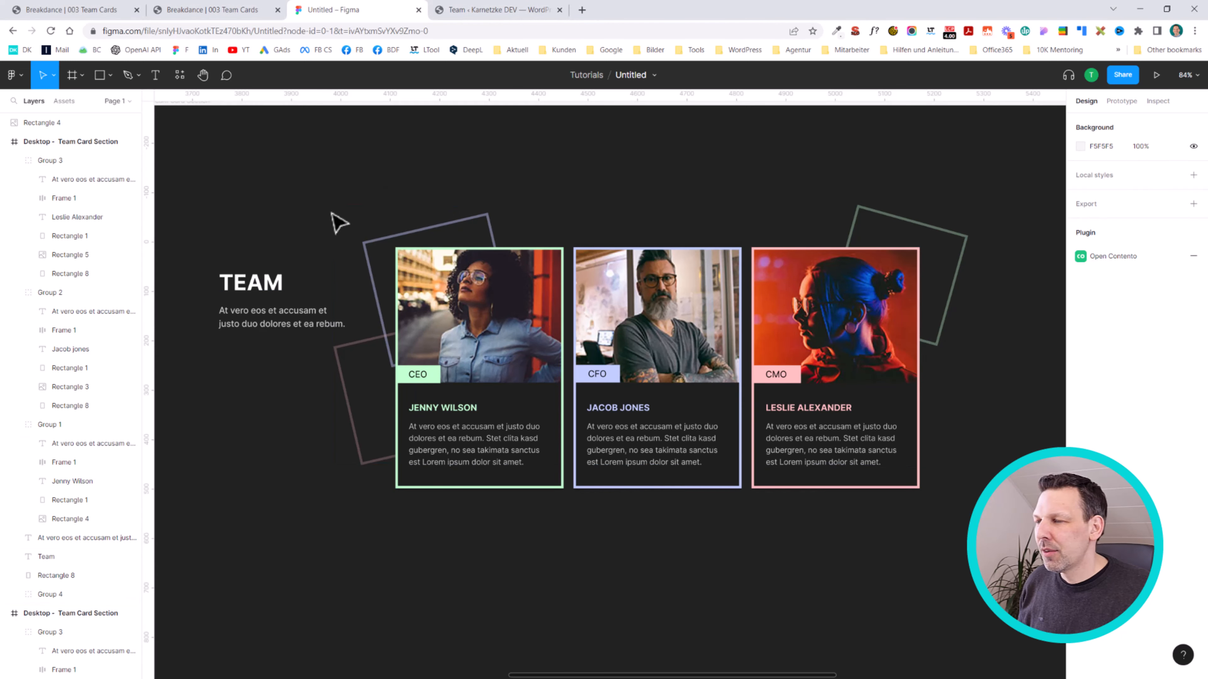
pyautogui.scroll(1, 341, 223)
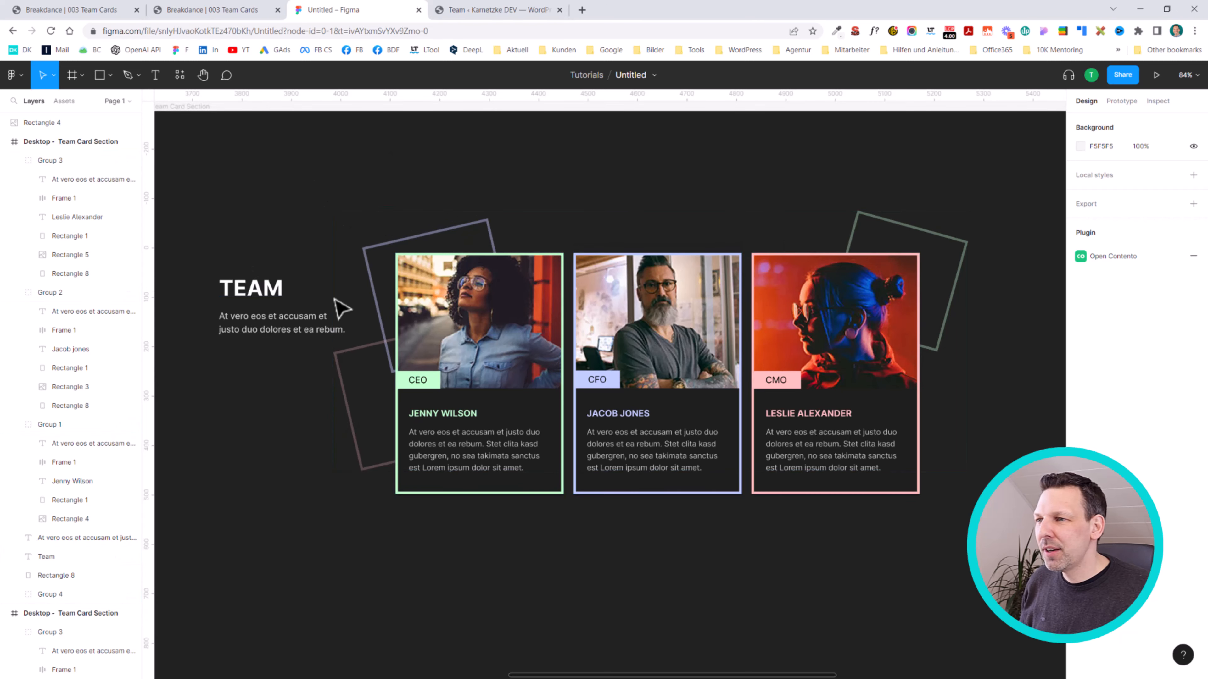
pyautogui.click(278, 293)
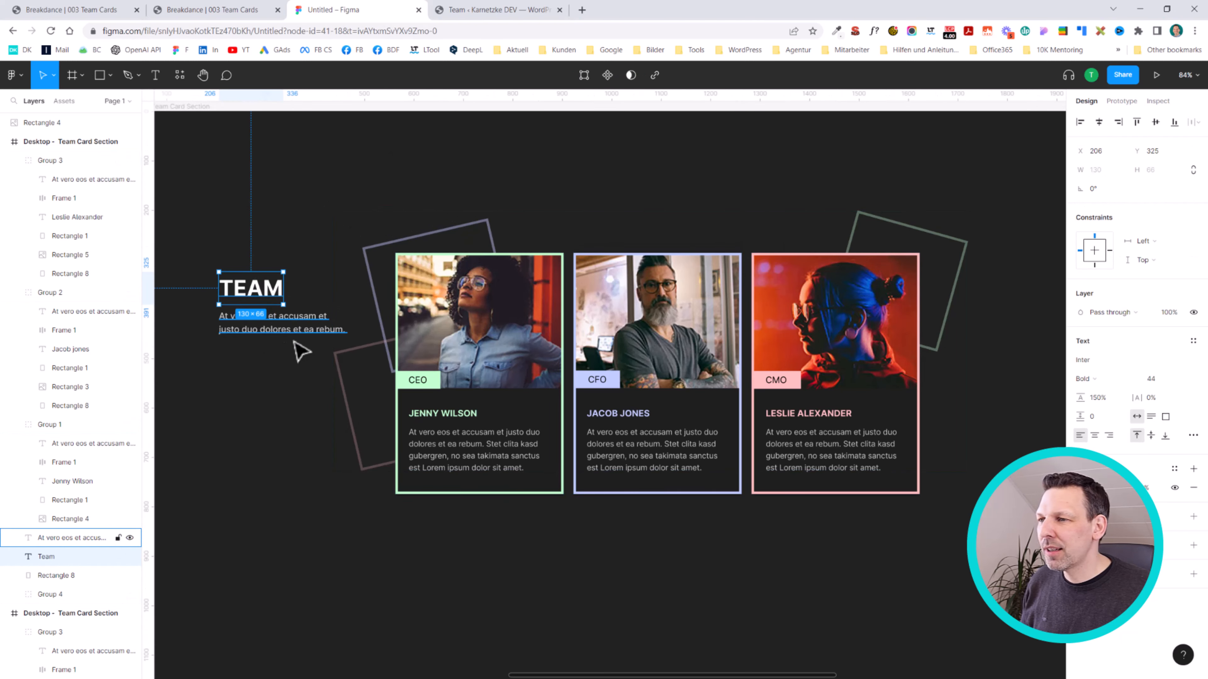
pyautogui.click(294, 329)
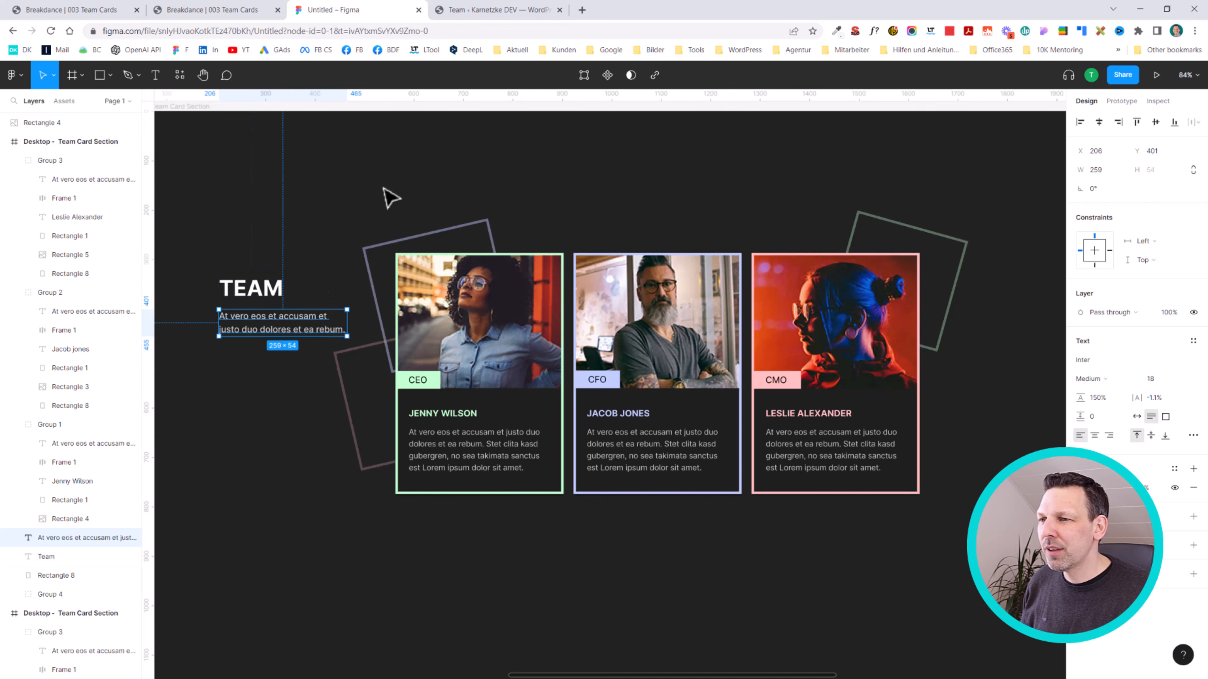
pyautogui.click(518, 305)
pyautogui.click(731, 281)
pyautogui.click(765, 267)
pyautogui.click(789, 204)
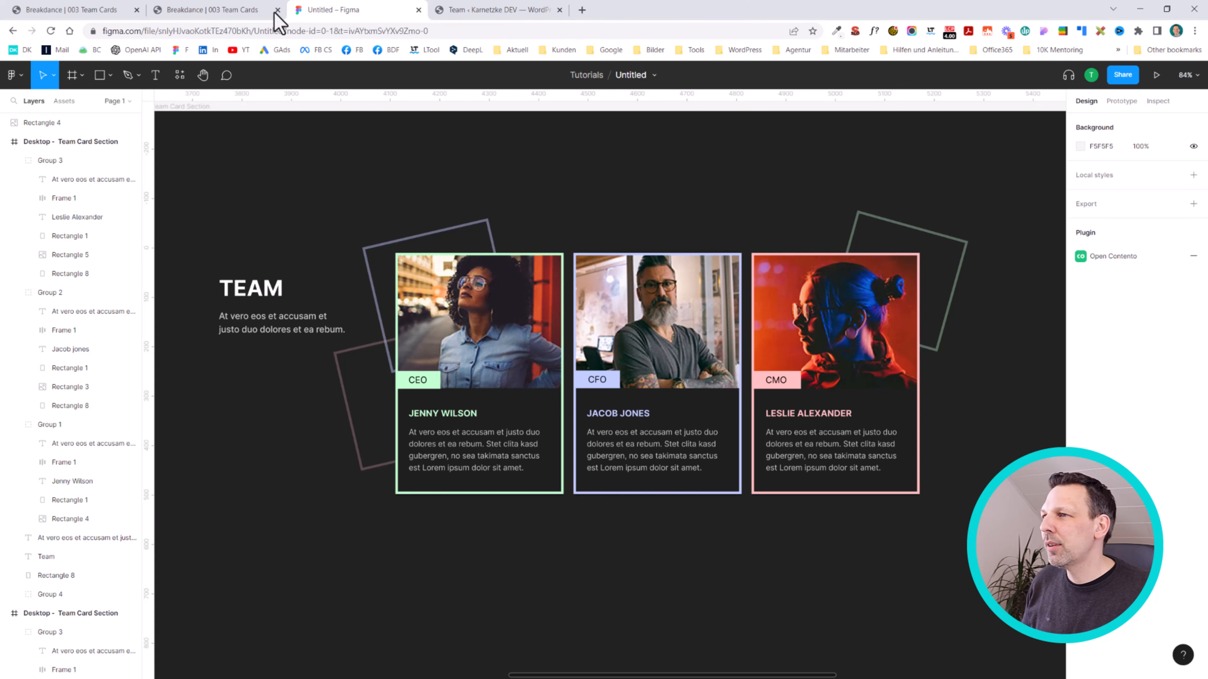
# Switch to the Breakdance builder for the 003 Team Cards page and add a section containing a div.
pyautogui.click(284, 14)
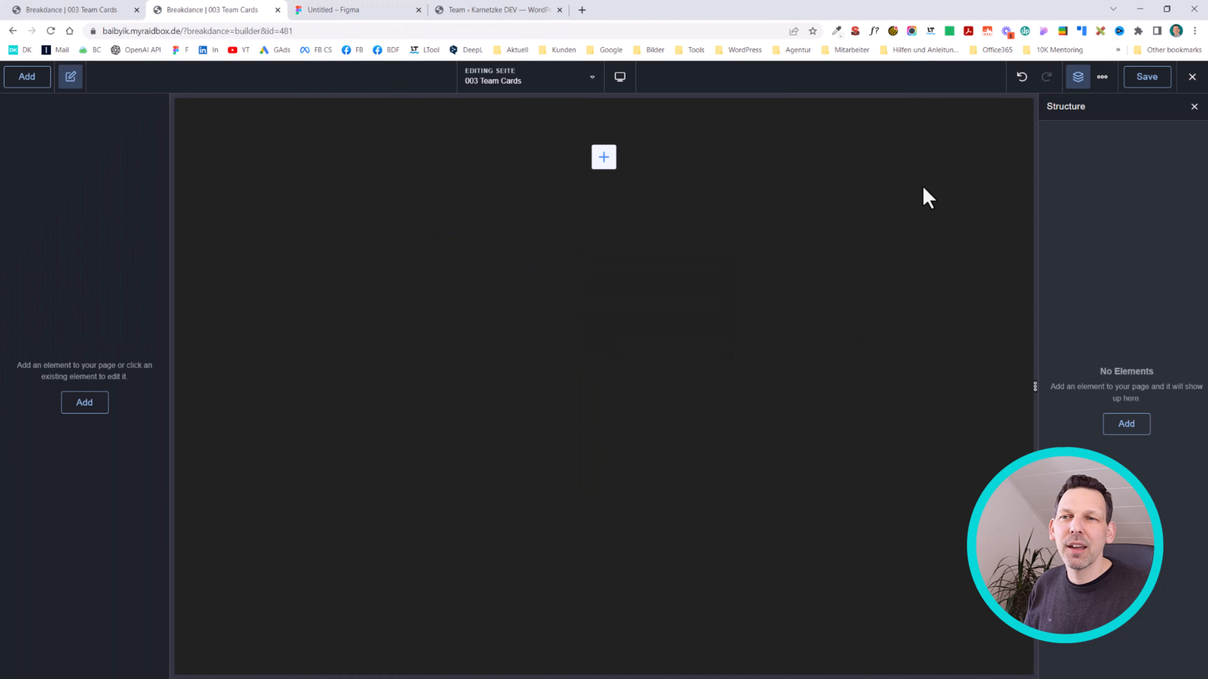
pyautogui.write('asec')
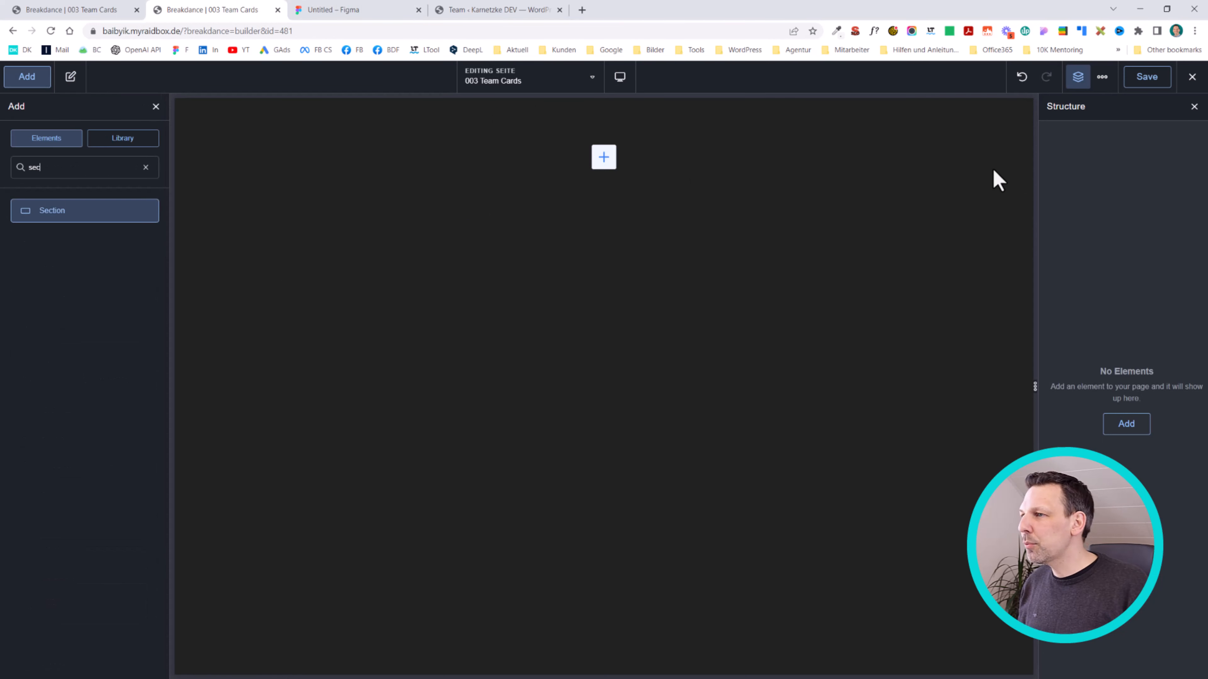
pyautogui.press('Return')
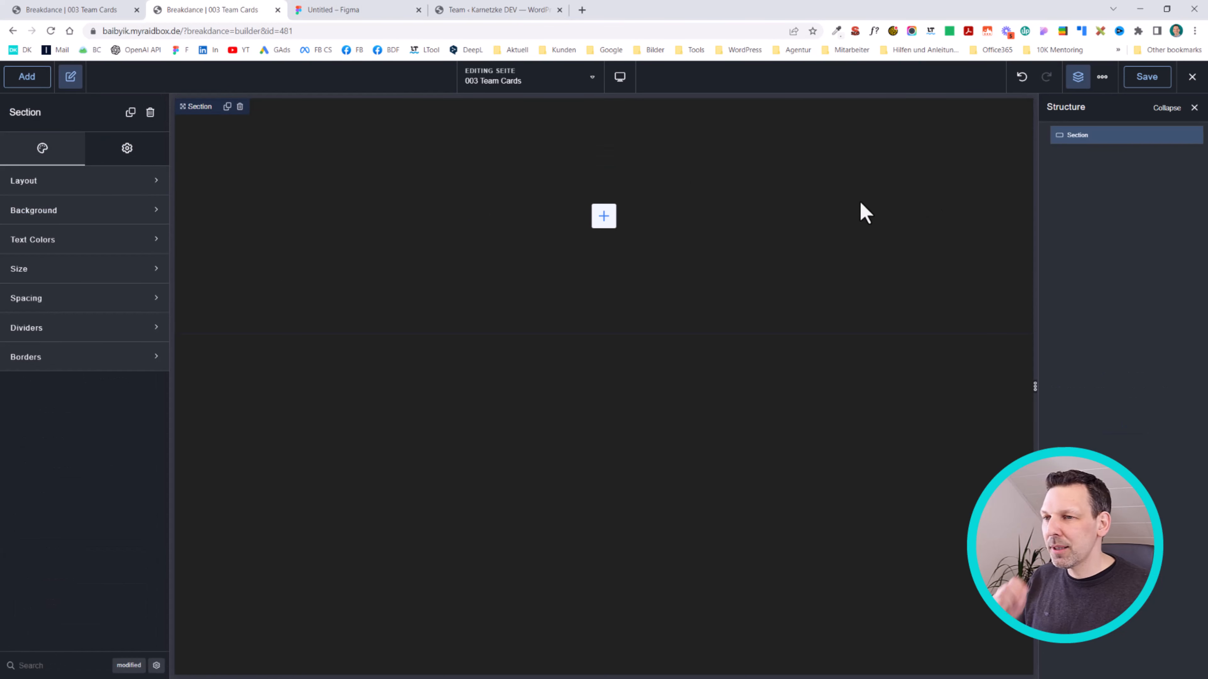
pyautogui.write('a')
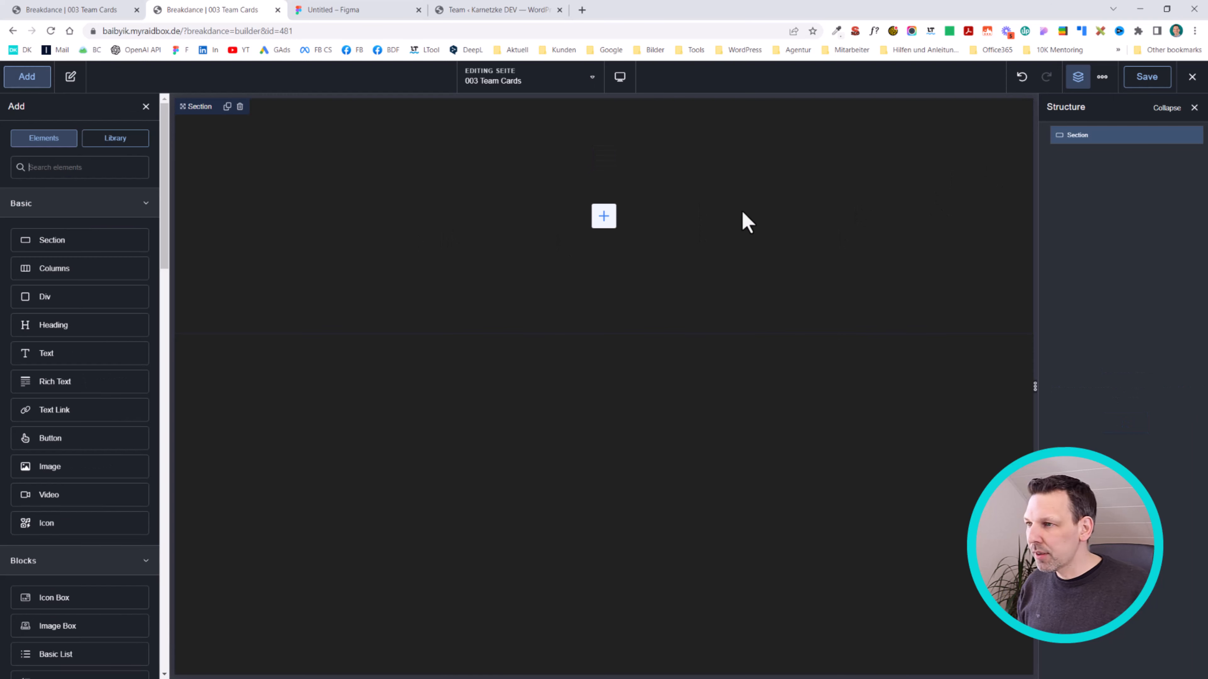
pyautogui.write('div')
pyautogui.press('Return')
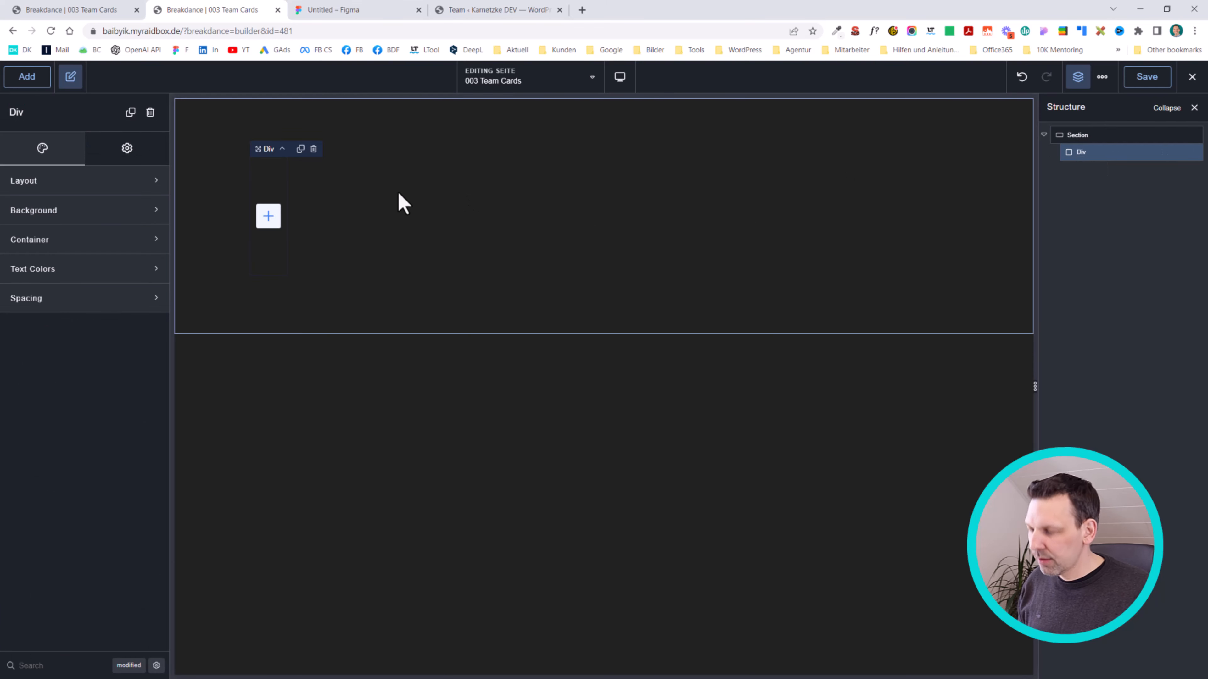
# Add a heading inside the div and set its text color to white (#FFFFFF).
pyautogui.write('a head')
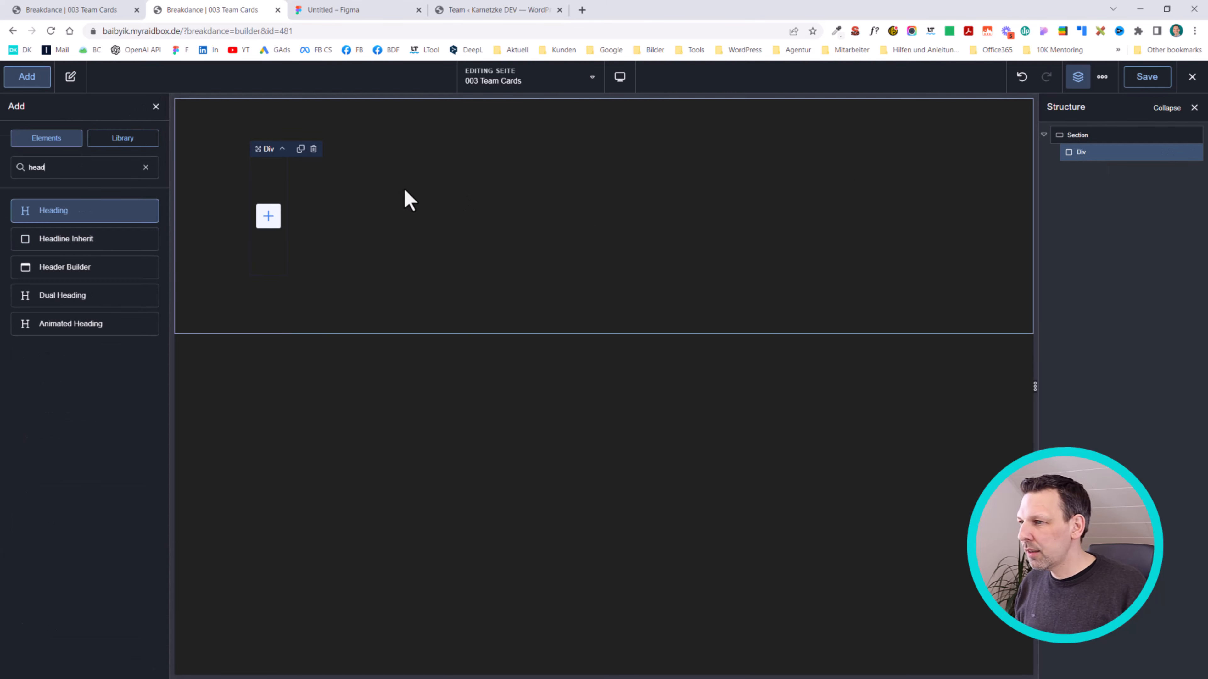
pyautogui.press('Return')
pyautogui.click(109, 148)
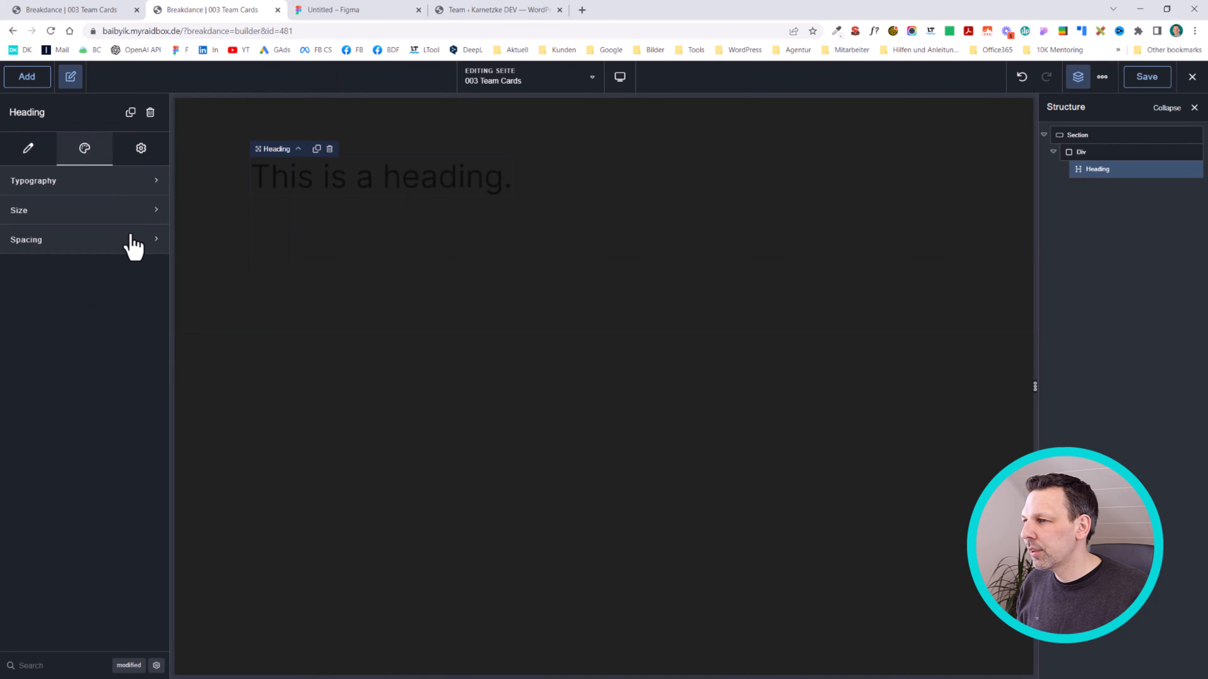
pyautogui.click(118, 193)
pyautogui.click(145, 216)
pyautogui.moveTo(116, 288); pyautogui.dragTo(84, 224)
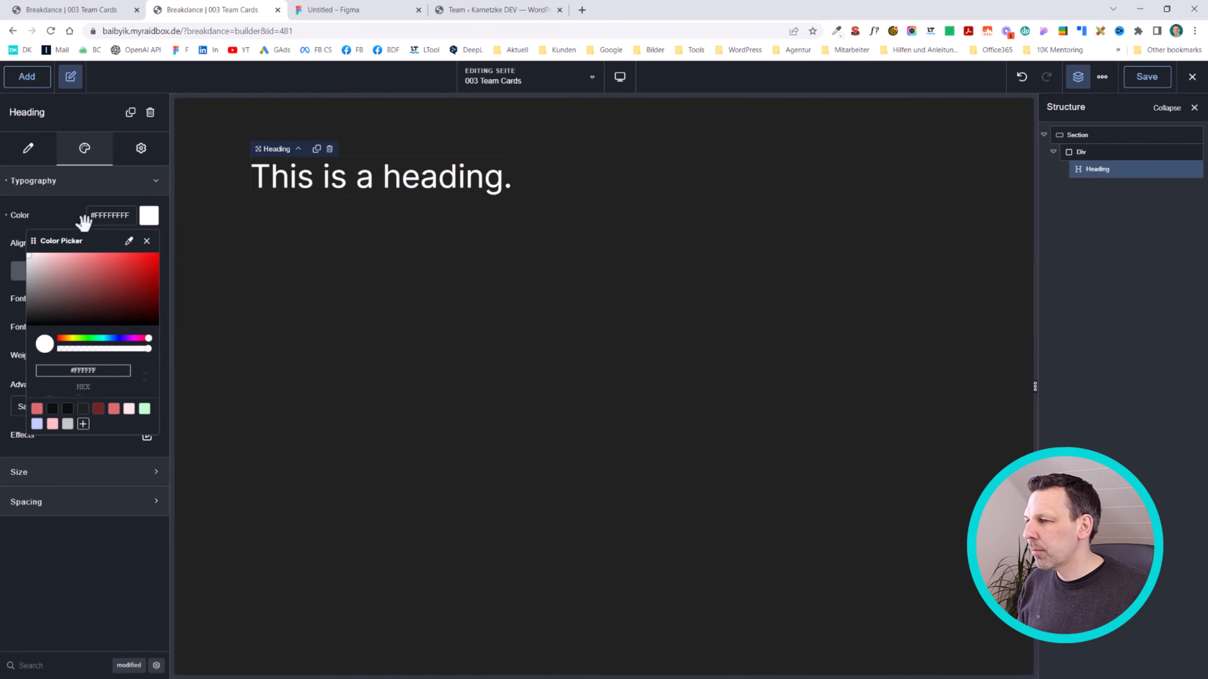
pyautogui.click(123, 221)
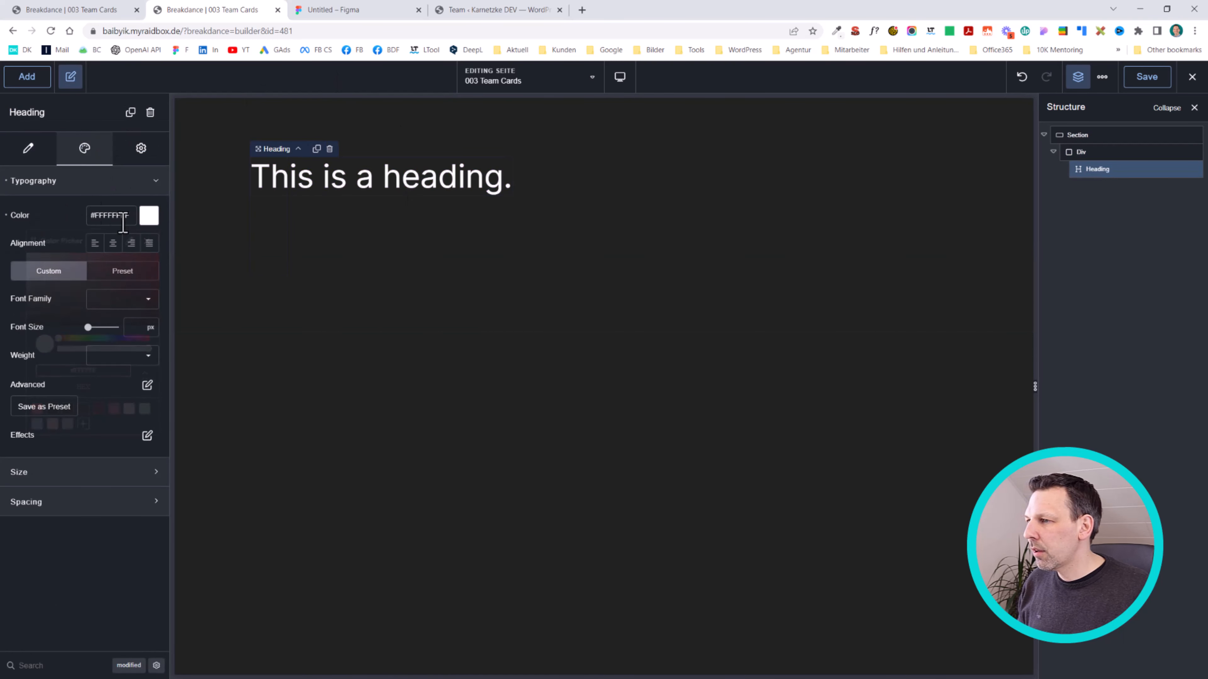
# Style the heading's typography with a 2 rem font size, uppercase transform and weight 700.
pyautogui.click(151, 328)
pyautogui.click(158, 421)
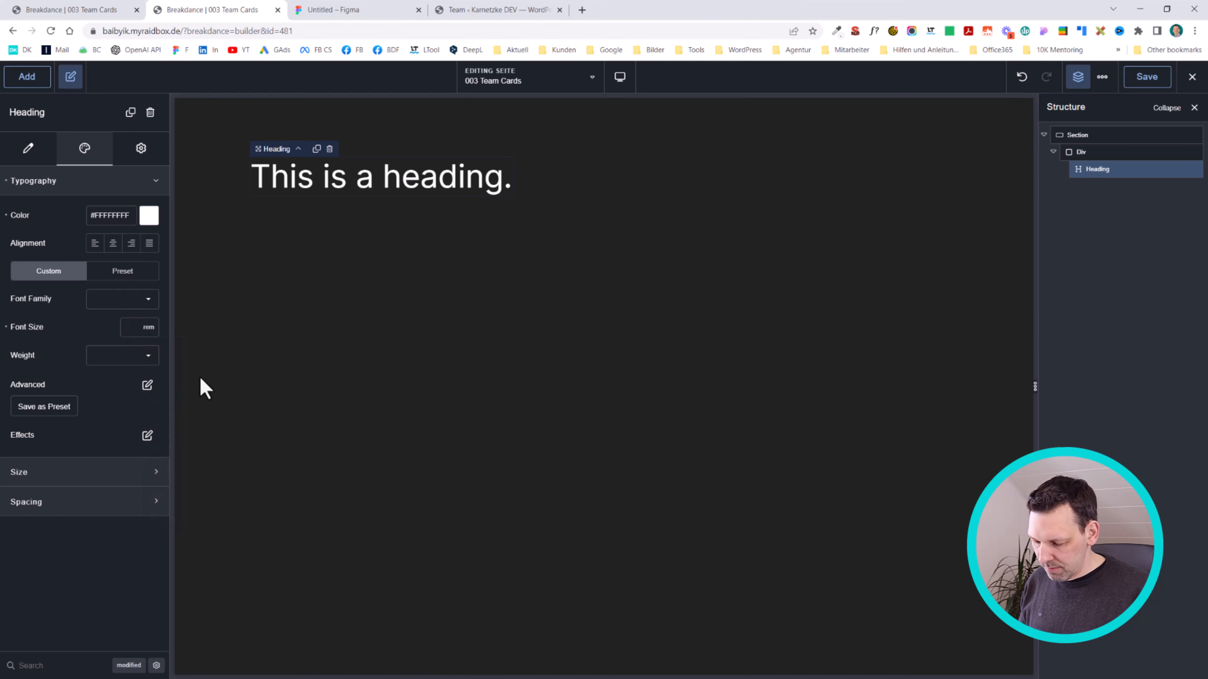
pyautogui.write('2')
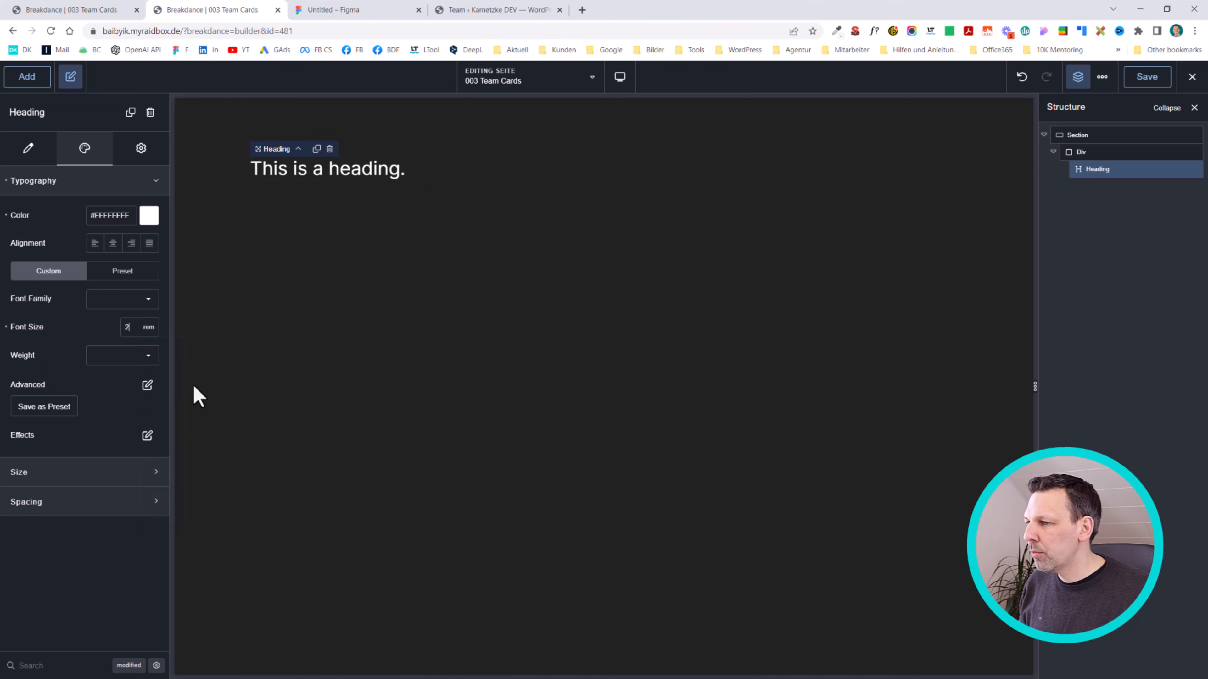
pyautogui.click(147, 385)
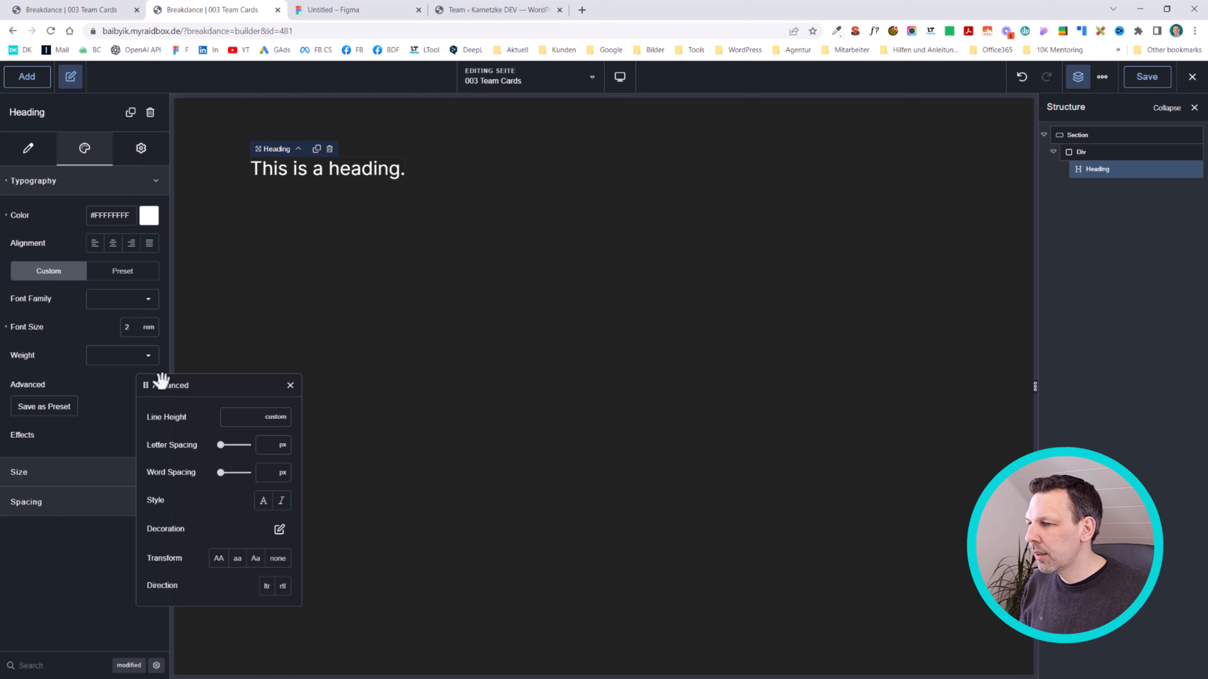
pyautogui.click(217, 559)
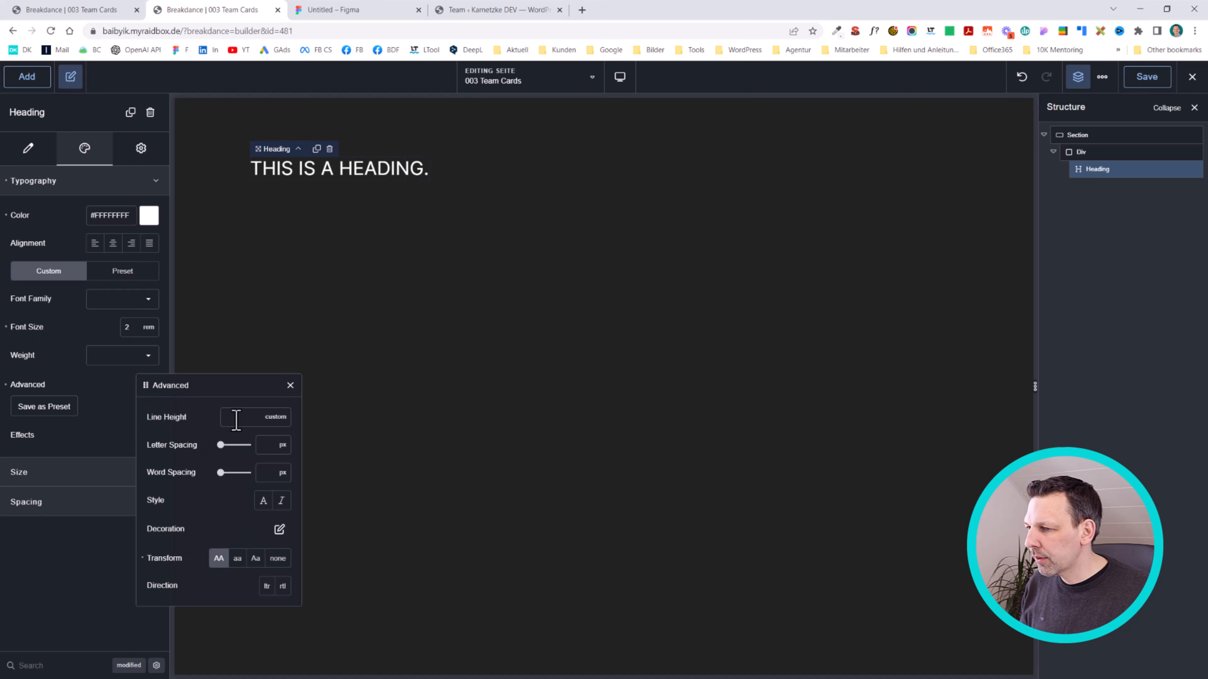
pyautogui.click(108, 376)
pyautogui.click(119, 357)
pyautogui.click(102, 504)
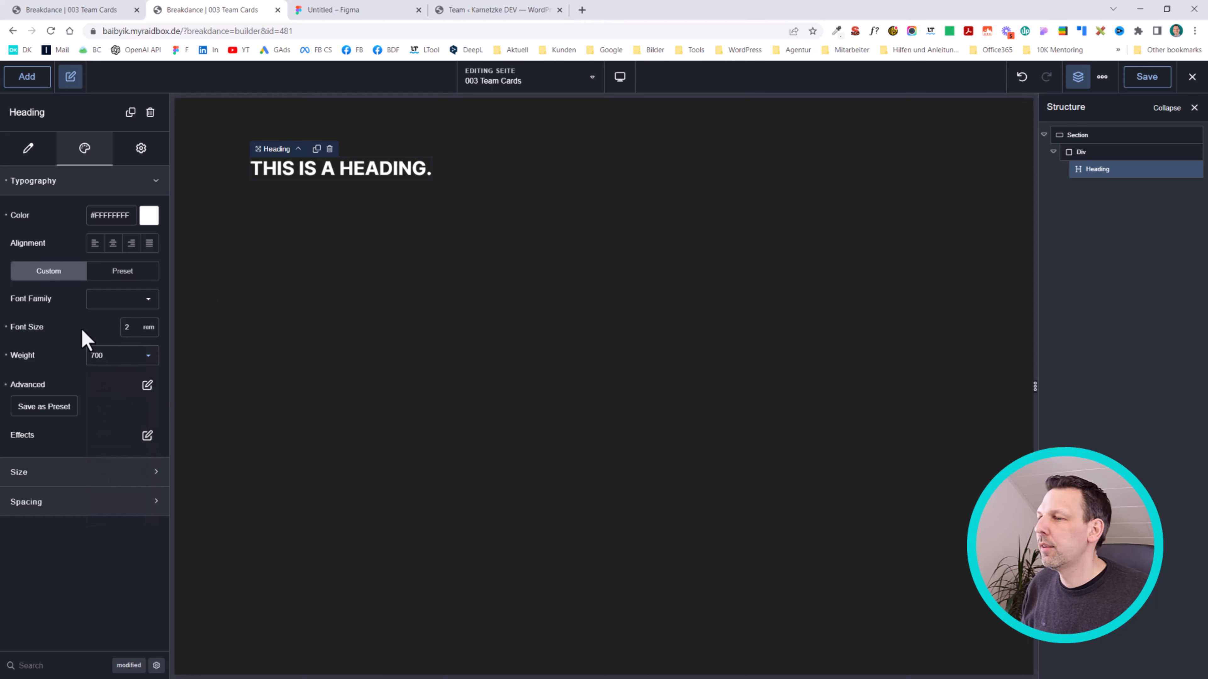
# Replace the heading's placeholder text with "Team".
pyautogui.click(27, 150)
pyautogui.tripleClick(83, 205)
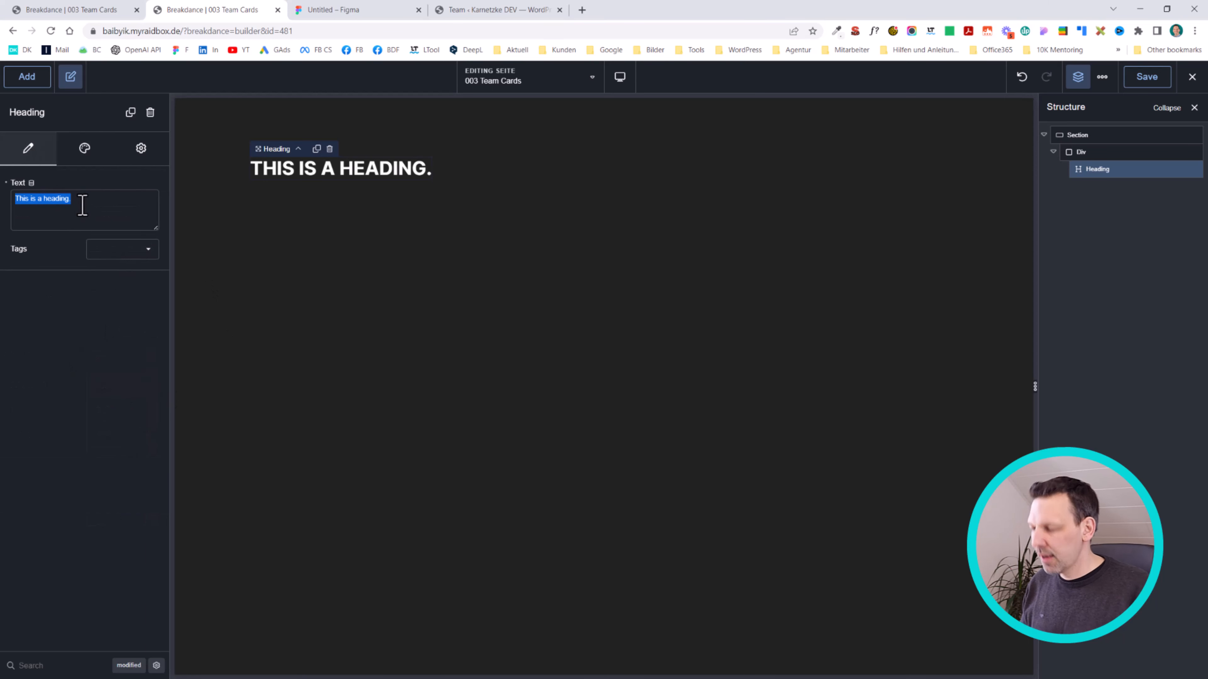
pyautogui.write('Team')
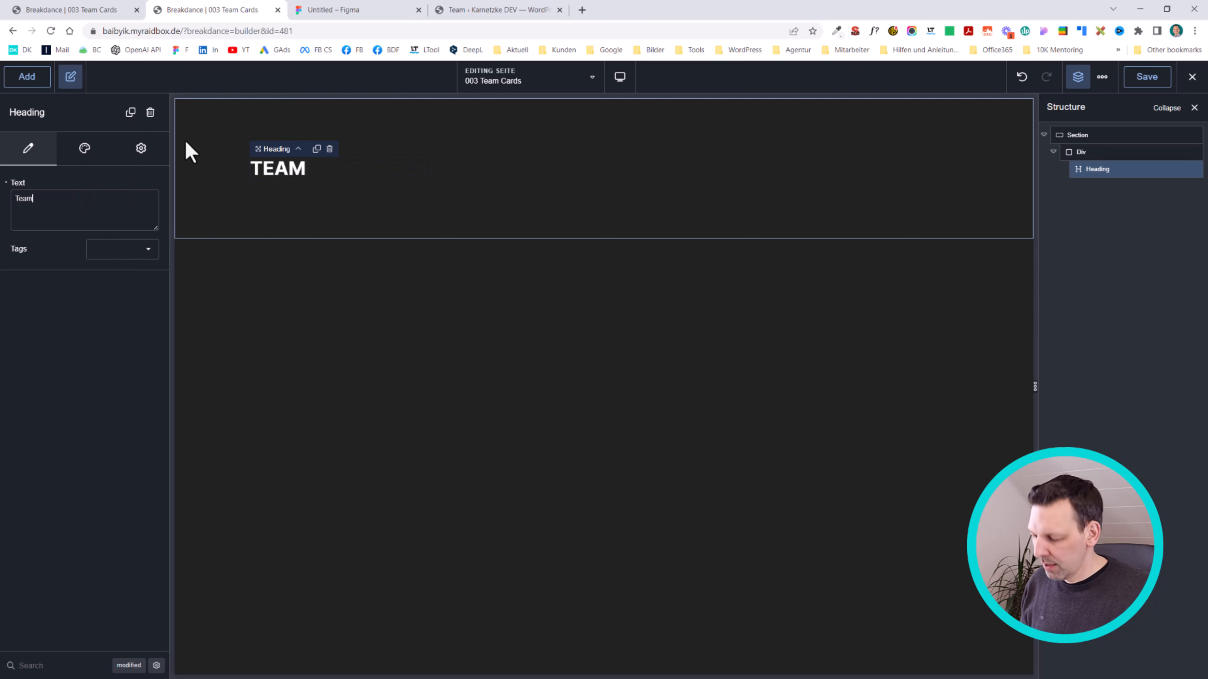
pyautogui.click(187, 267)
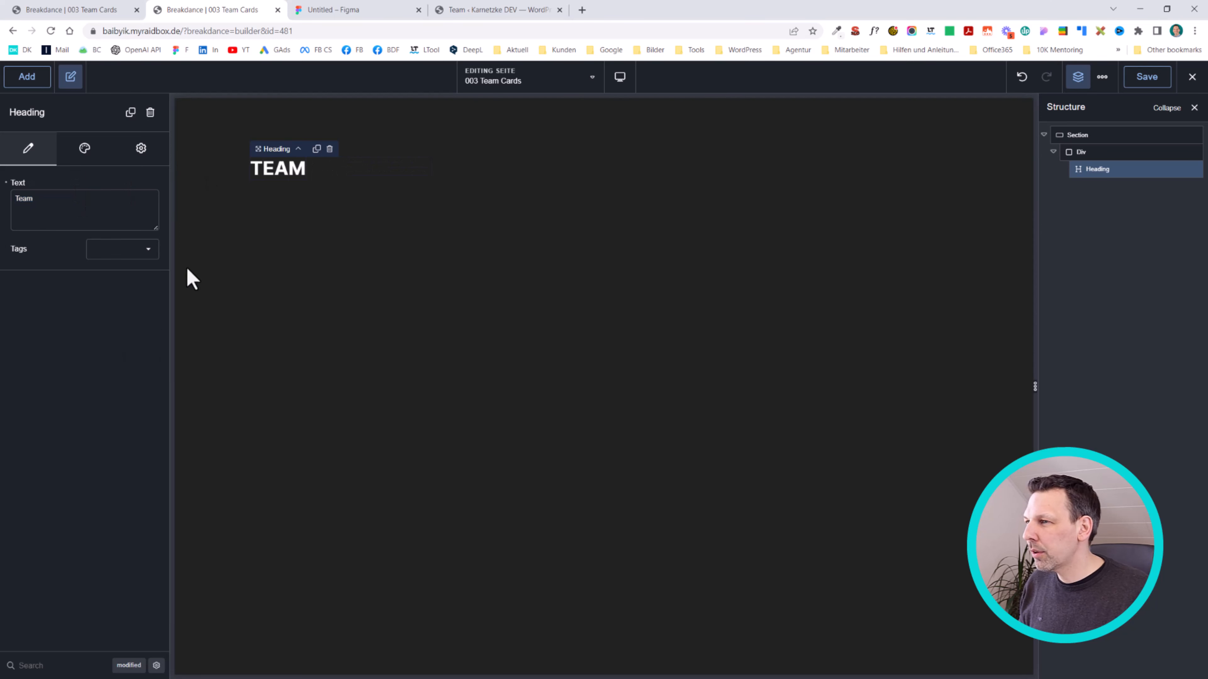
# Add a basic text element below the Team heading inside the div.
pyautogui.press('a')
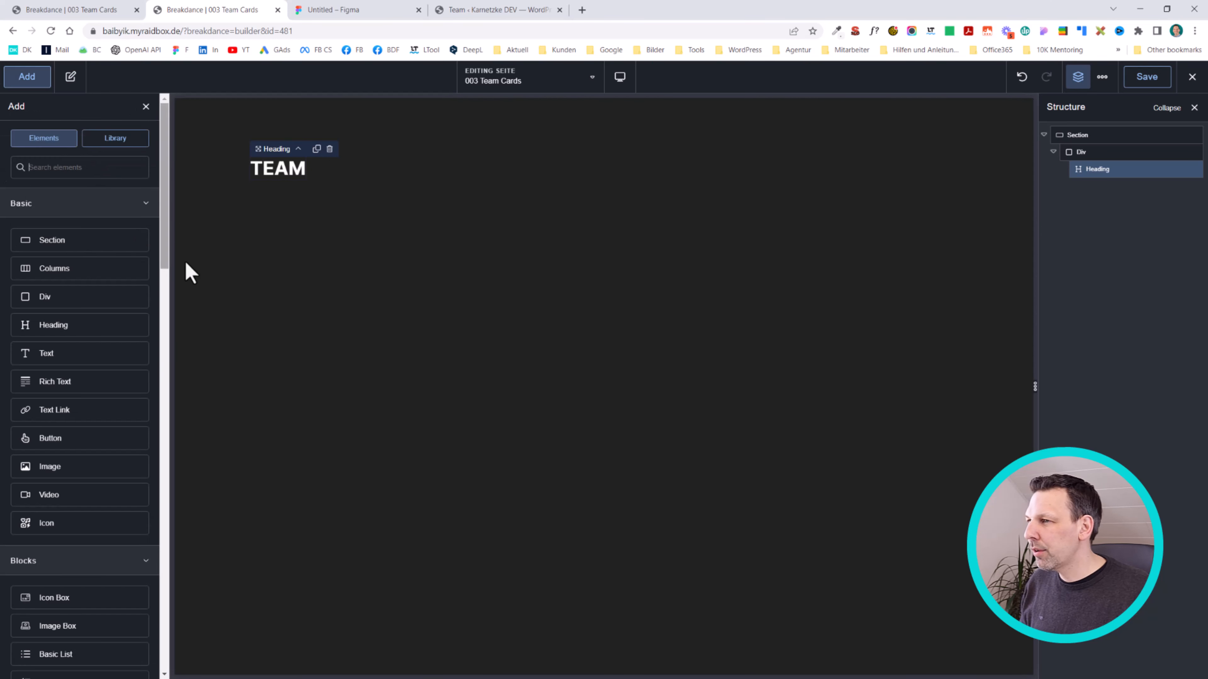
pyautogui.write('text')
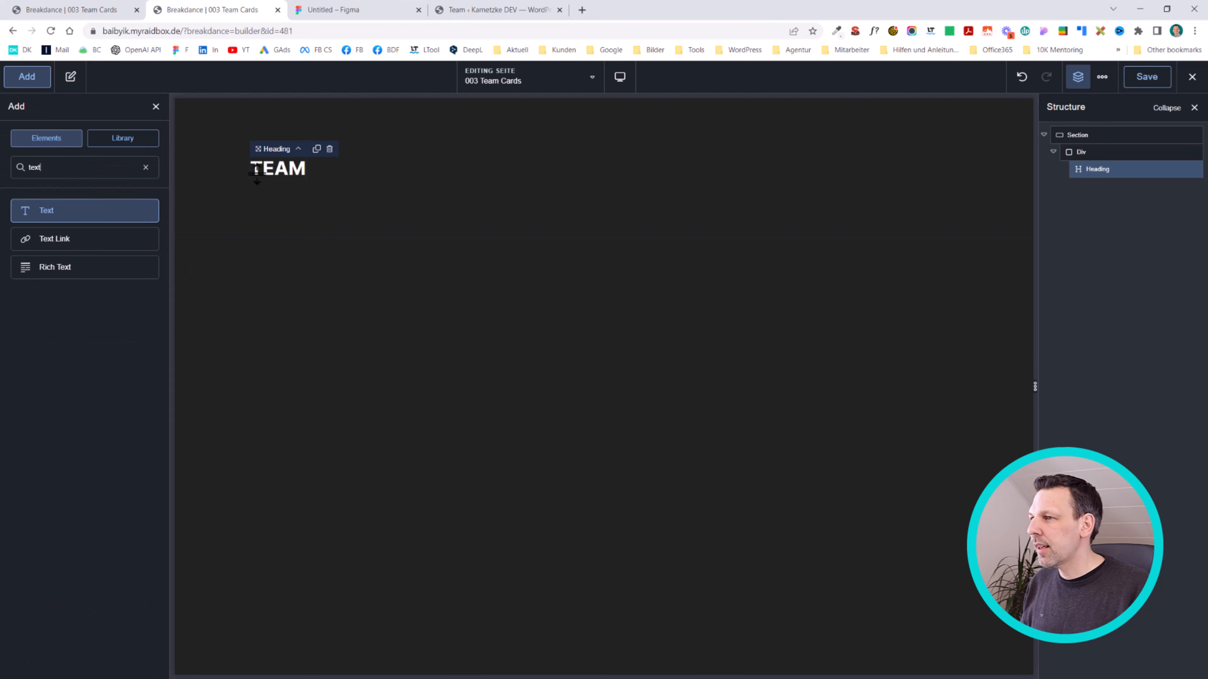
pyautogui.press('Return')
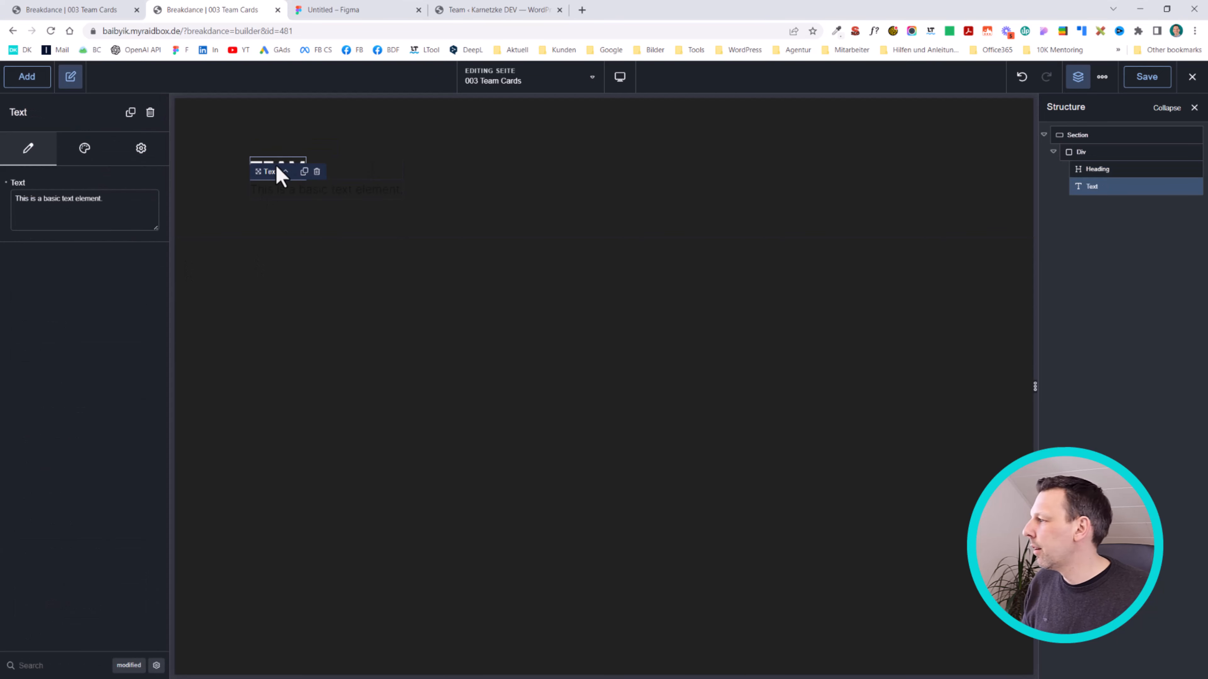
# Set the text element's color to white (#FFFFFF) in its typography settings.
pyautogui.click(85, 148)
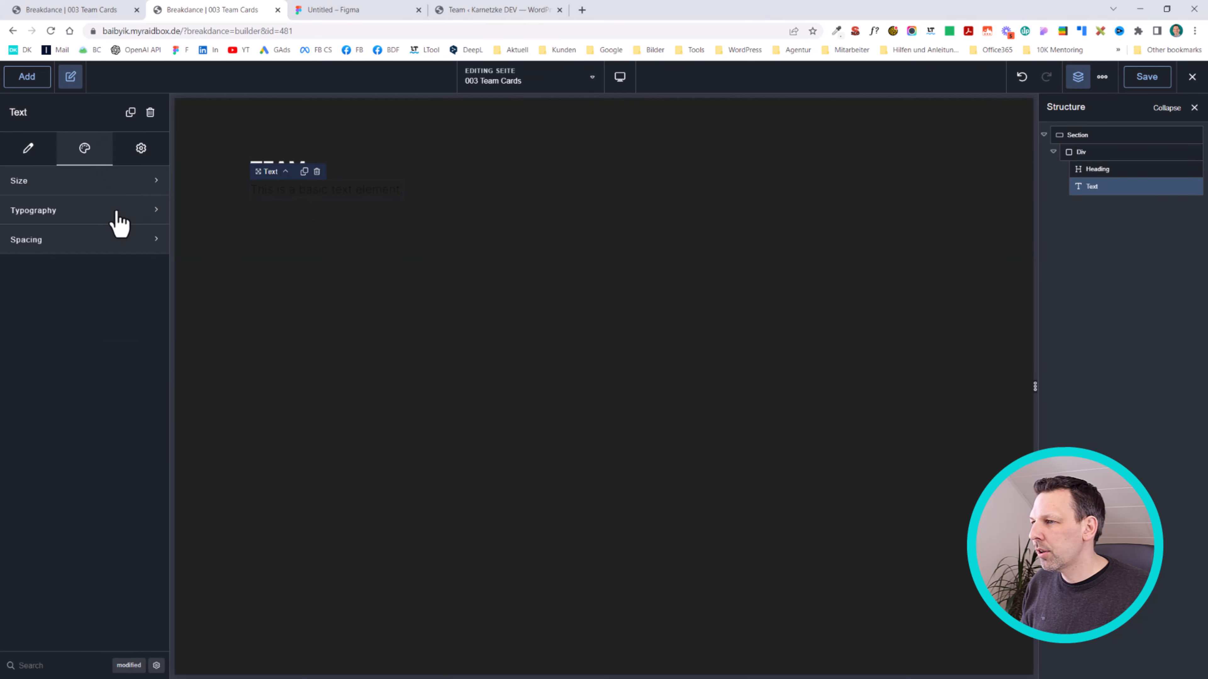
pyautogui.click(138, 215)
pyautogui.click(149, 244)
pyautogui.click(16, 244)
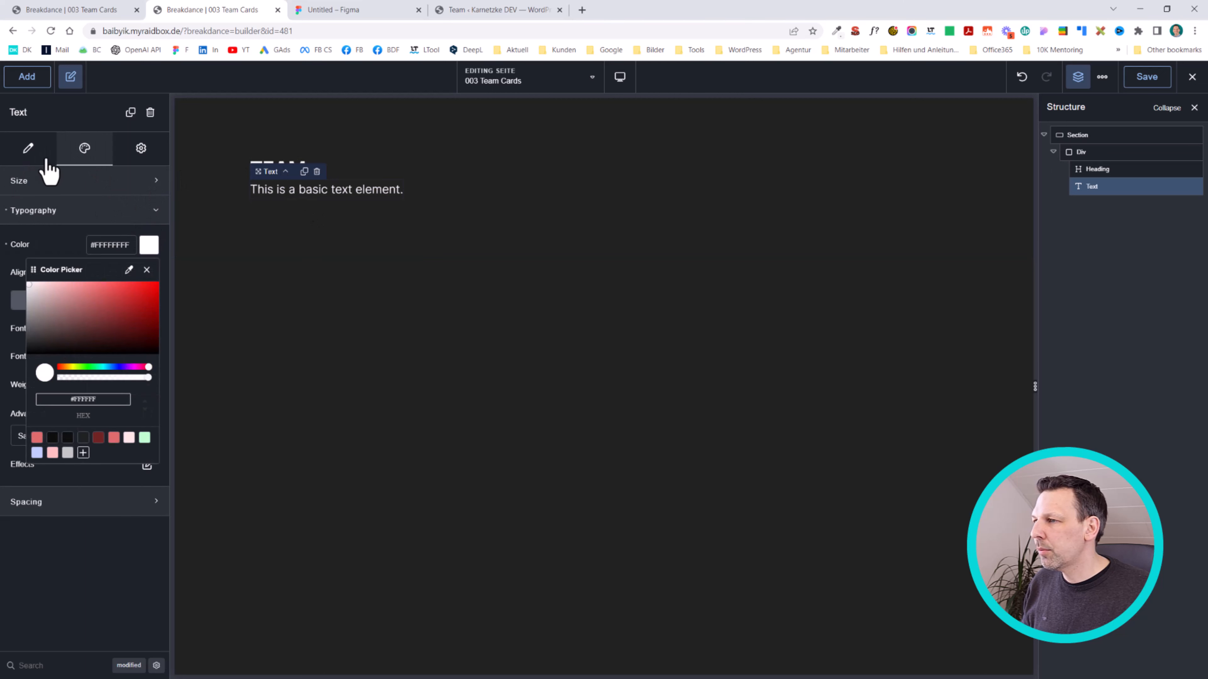
pyautogui.click(48, 159)
pyautogui.click(83, 153)
pyautogui.click(71, 214)
pyautogui.click(72, 213)
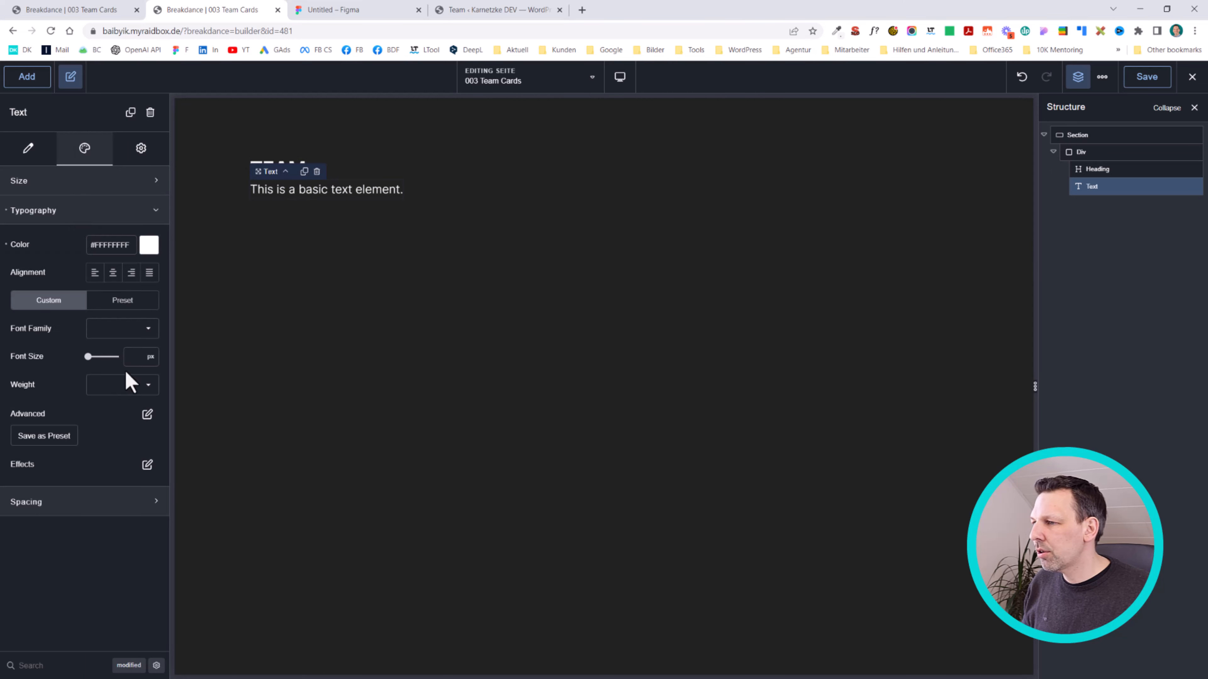
# Set the text element's font size to 1 rem and its color to the Text Light swatch.
pyautogui.click(149, 358)
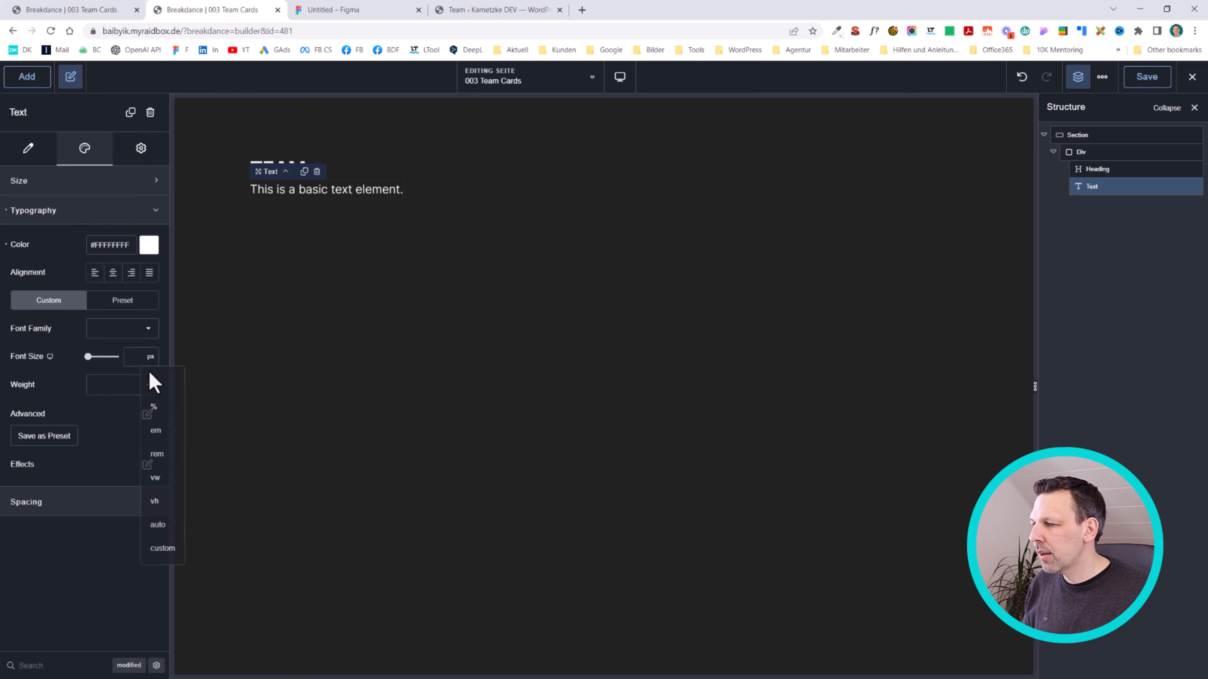
pyautogui.click(161, 454)
pyautogui.click(132, 356)
pyautogui.write('1')
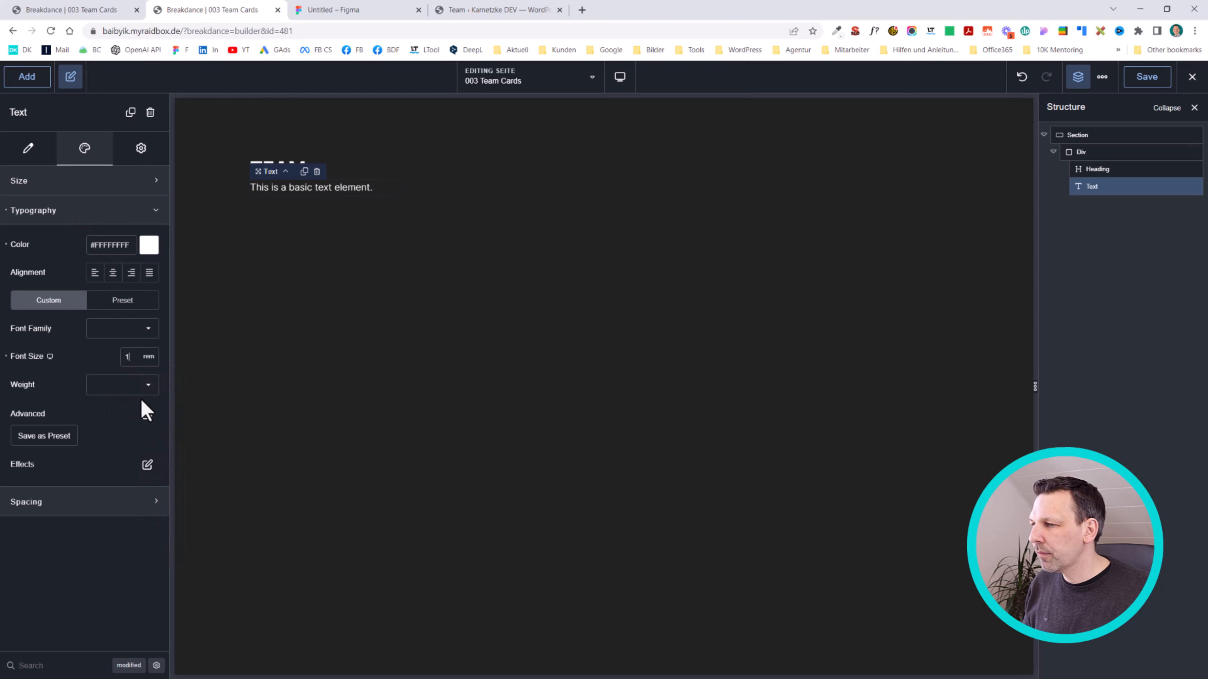
pyautogui.click(149, 245)
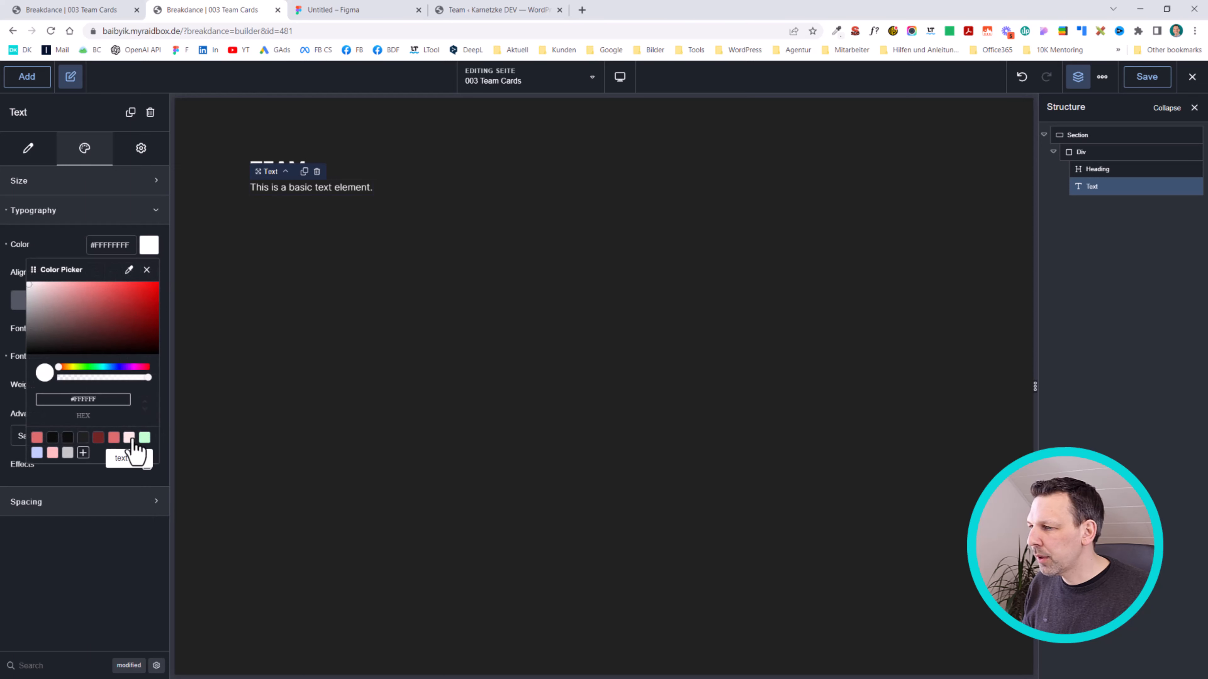
pyautogui.click(132, 441)
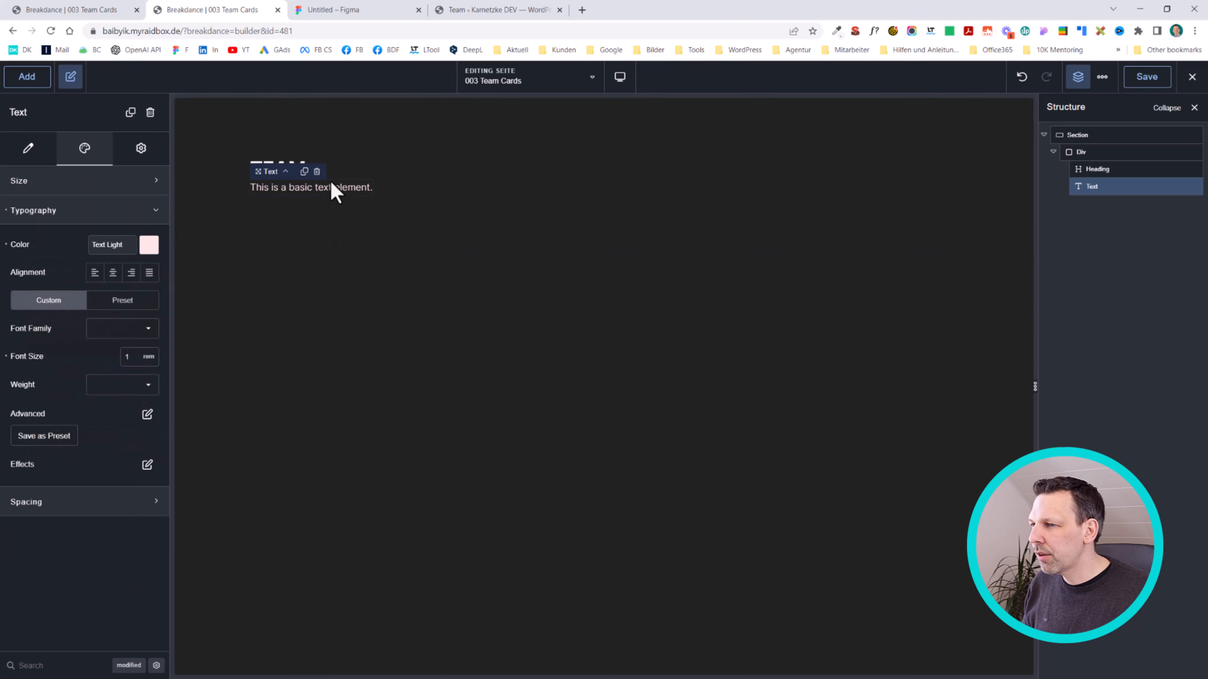
pyautogui.click(350, 212)
# Add a small top margin to the text element so it sits slightly further below the Team heading.
pyautogui.click(301, 167)
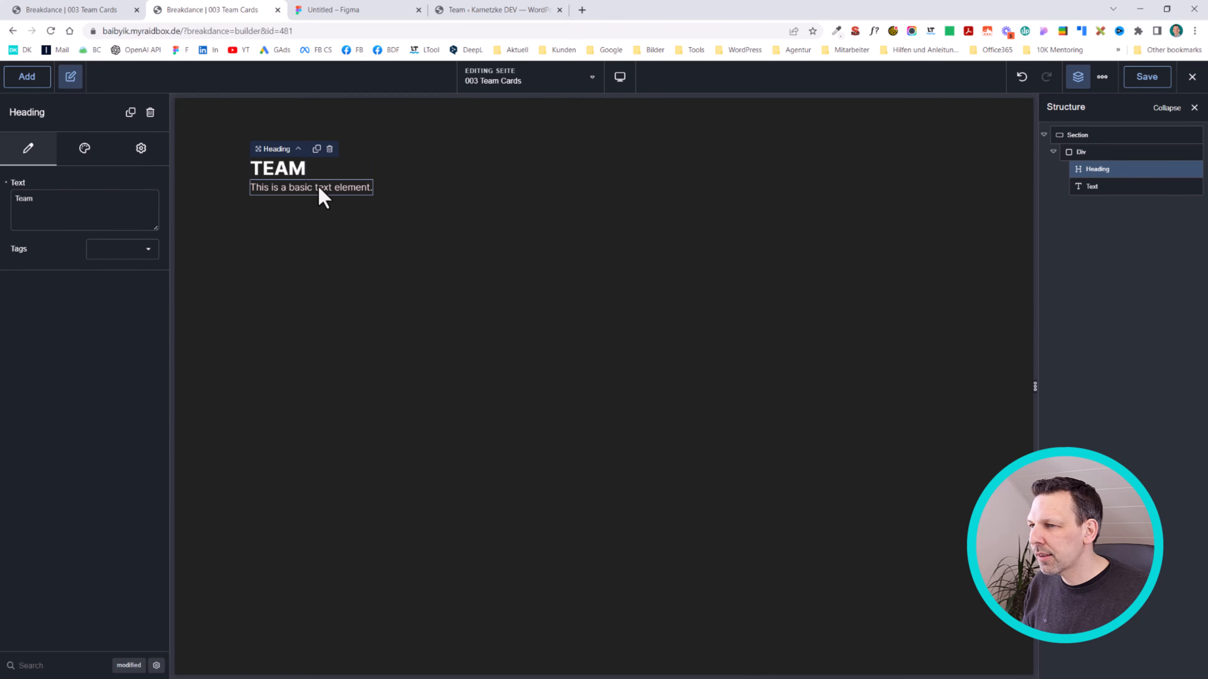
pyautogui.click(319, 187)
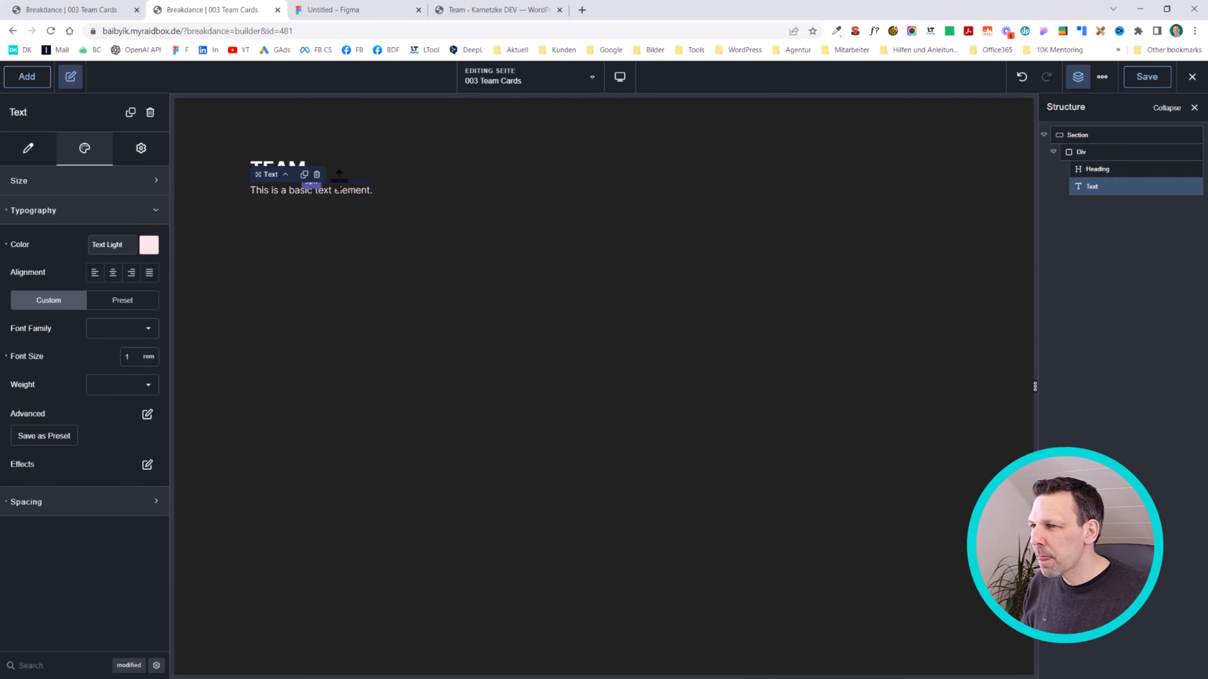
pyautogui.click(334, 223)
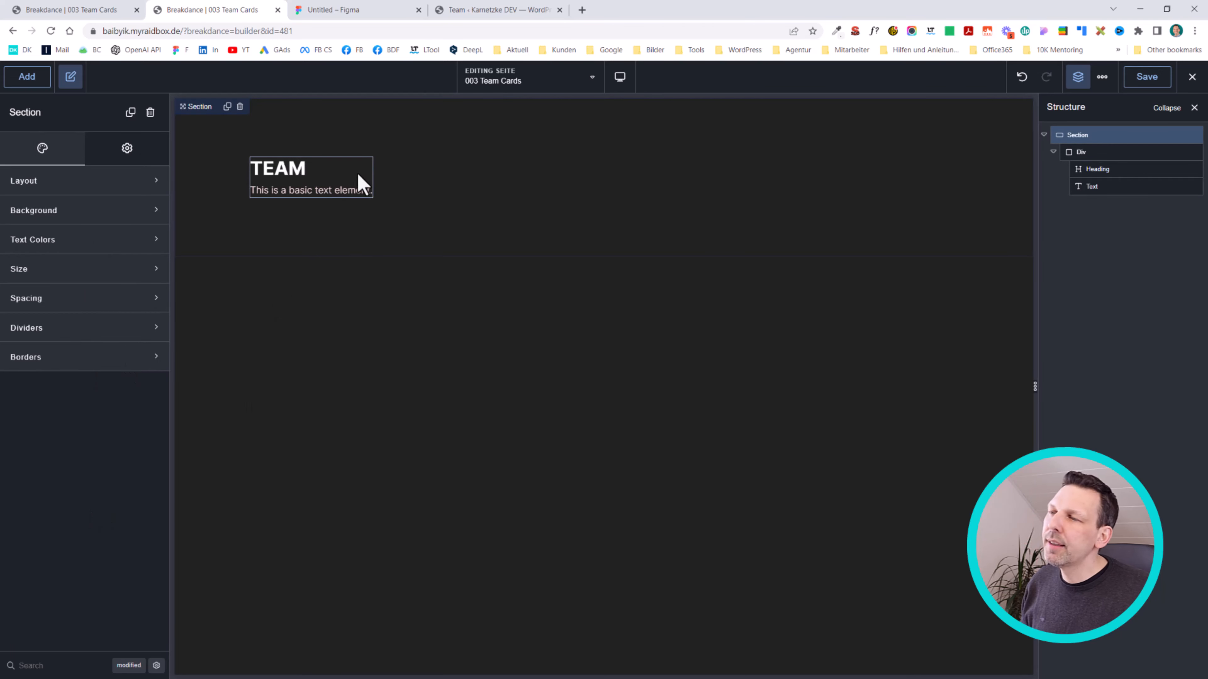
# Add a Post Loop Builder element to the section, below the div holding the heading and text.
pyautogui.click(349, 176)
pyautogui.click(505, 173)
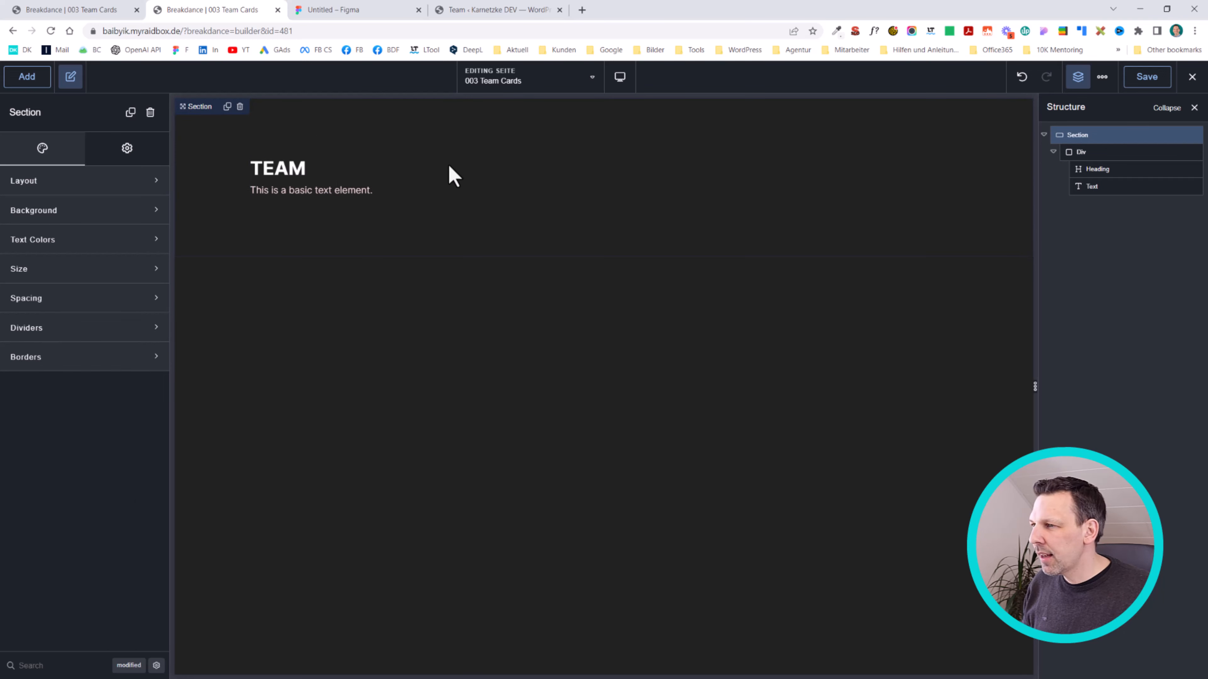
pyautogui.write('a')
pyautogui.write('pos')
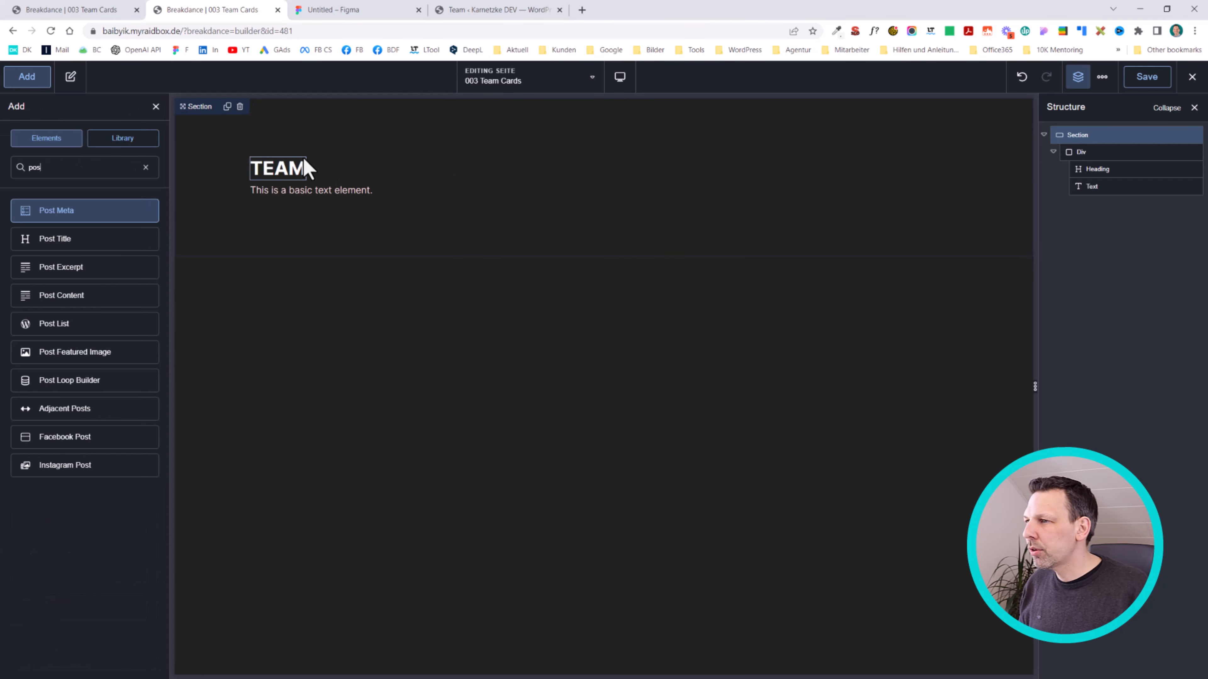
pyautogui.write(' l')
pyautogui.press('BackSpace')
pyautogui.press('BackSpace')
pyautogui.write('t lop')
pyautogui.press('Return')
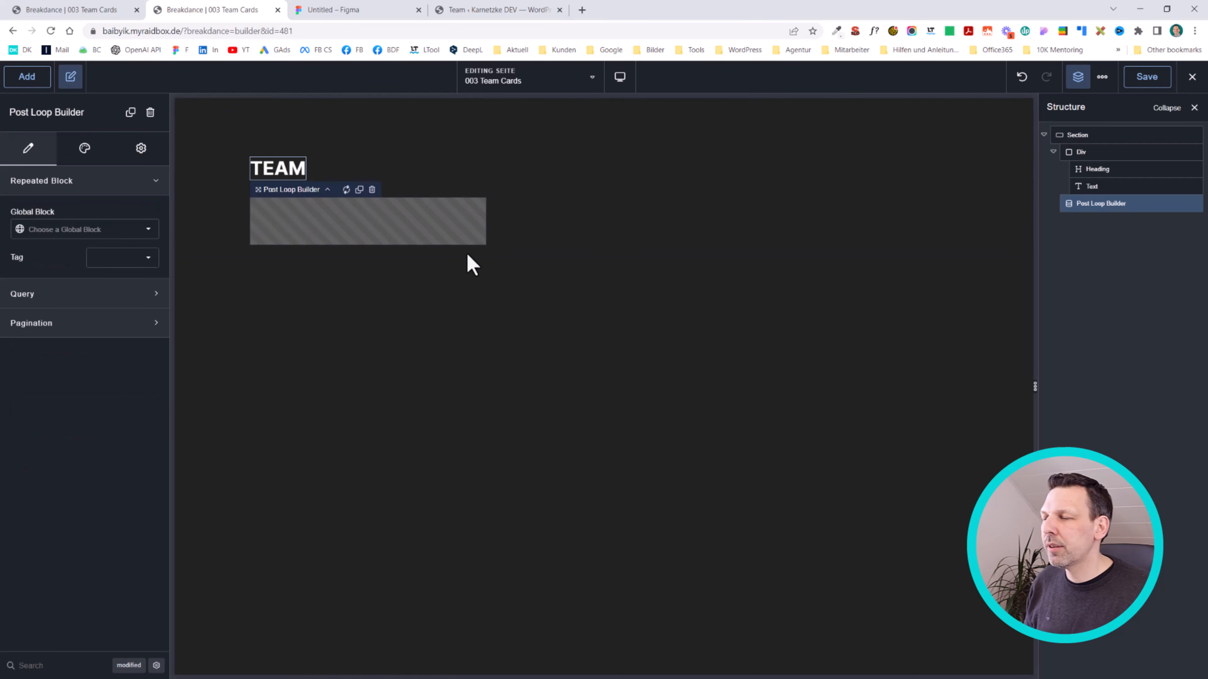
pyautogui.click(392, 175)
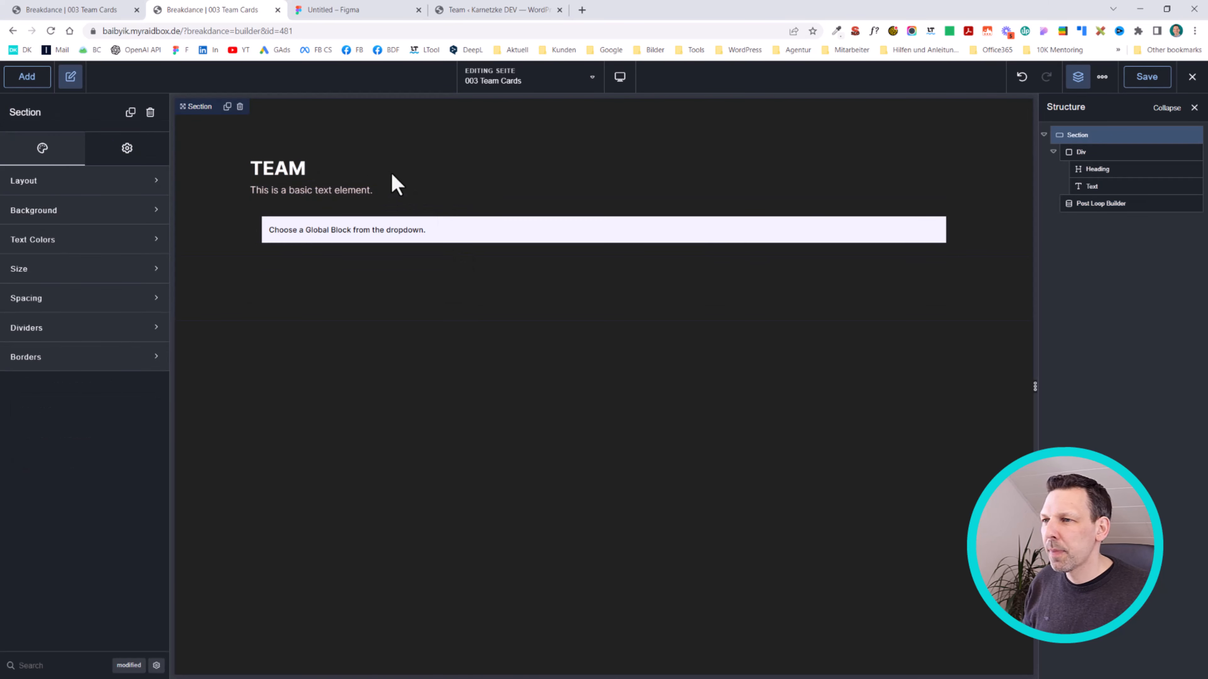
# Set the container width of the div holding the heading and text to 25%.
pyautogui.click(1141, 151)
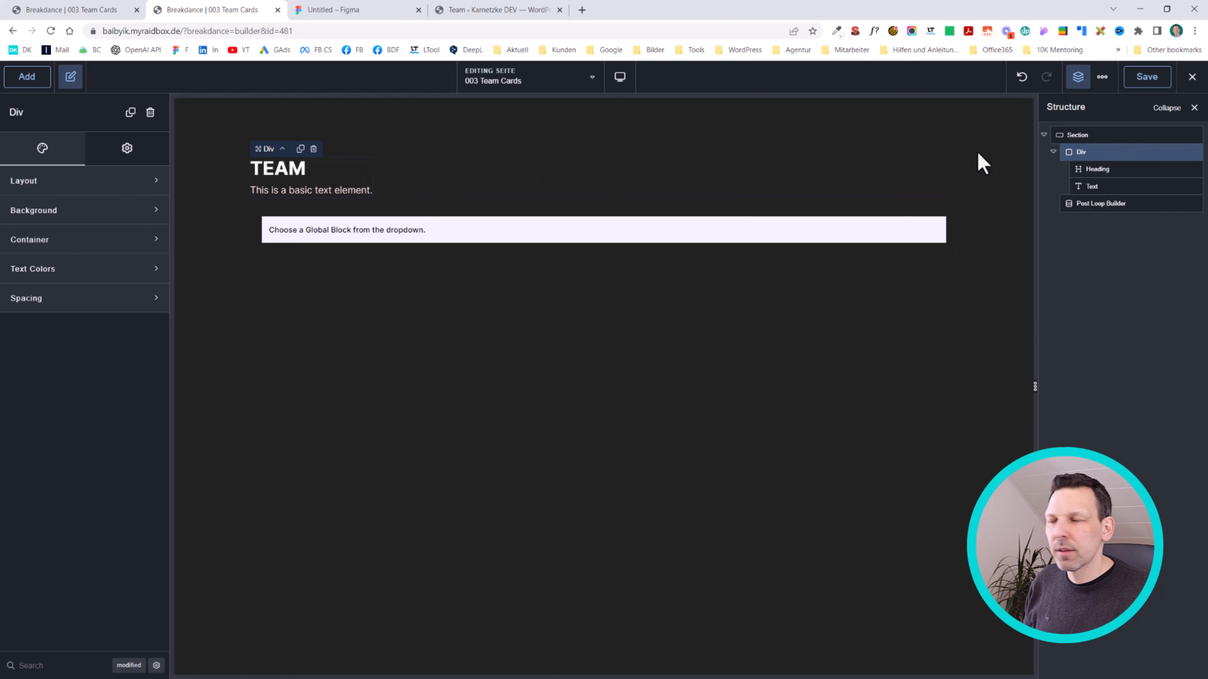
pyautogui.click(59, 180)
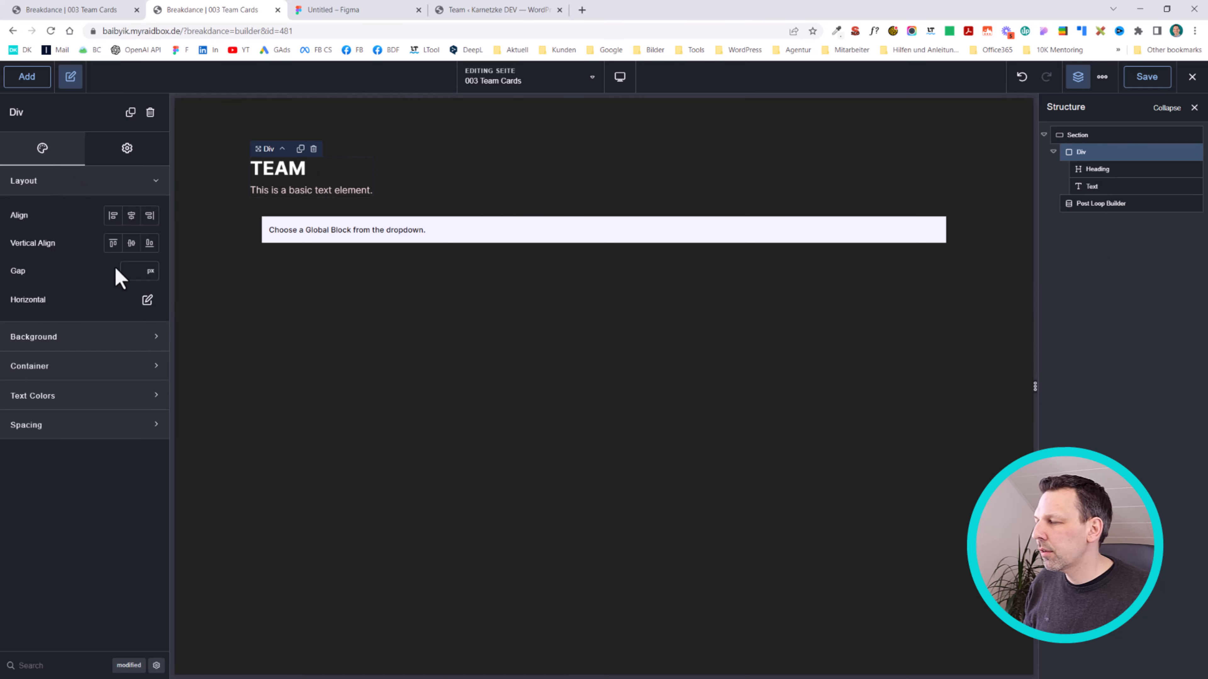
pyautogui.click(91, 339)
pyautogui.click(73, 339)
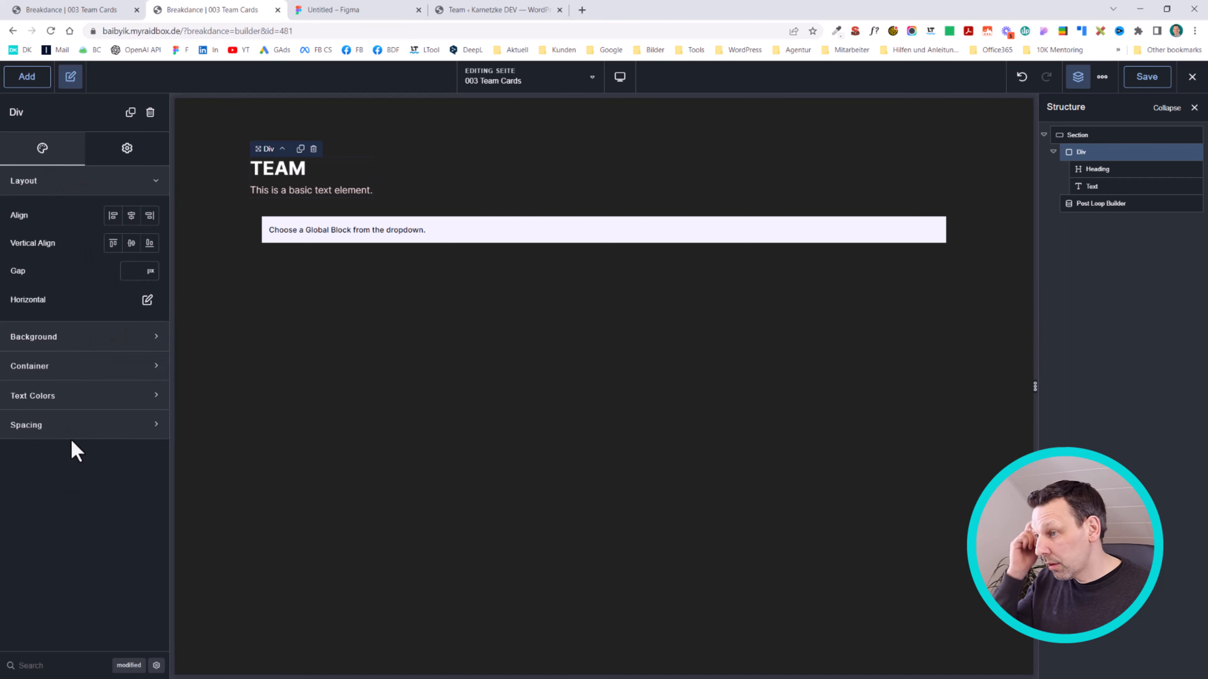
pyautogui.click(70, 368)
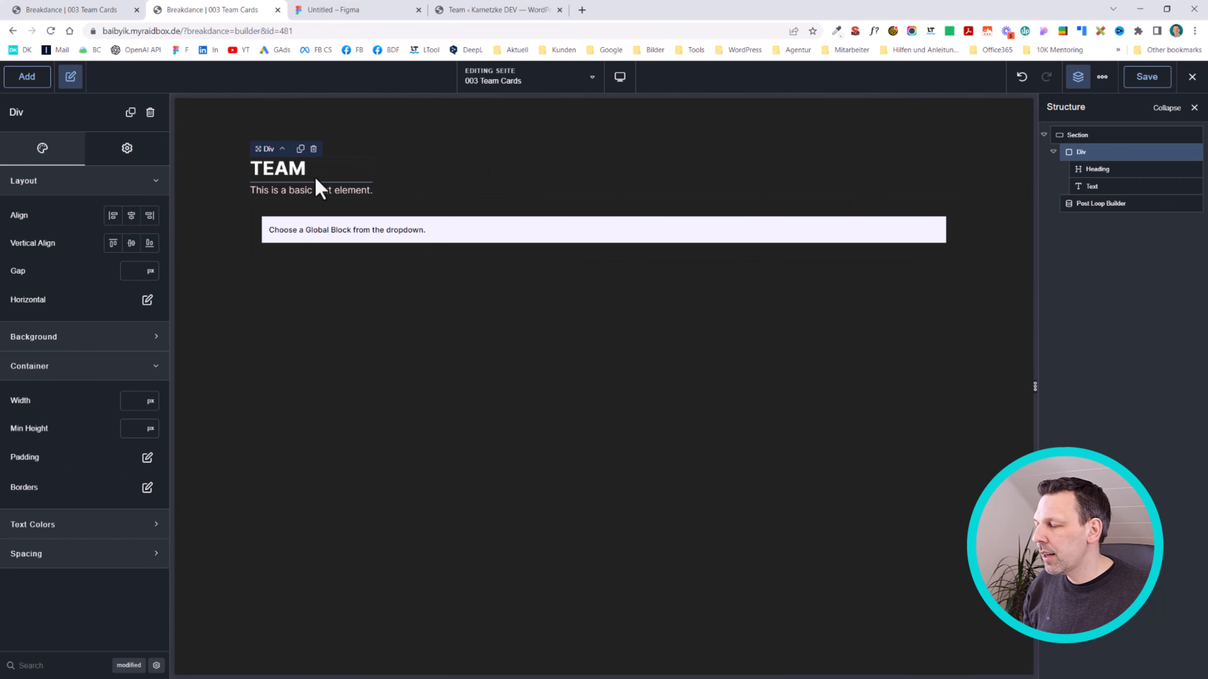
pyautogui.click(157, 402)
pyautogui.click(154, 452)
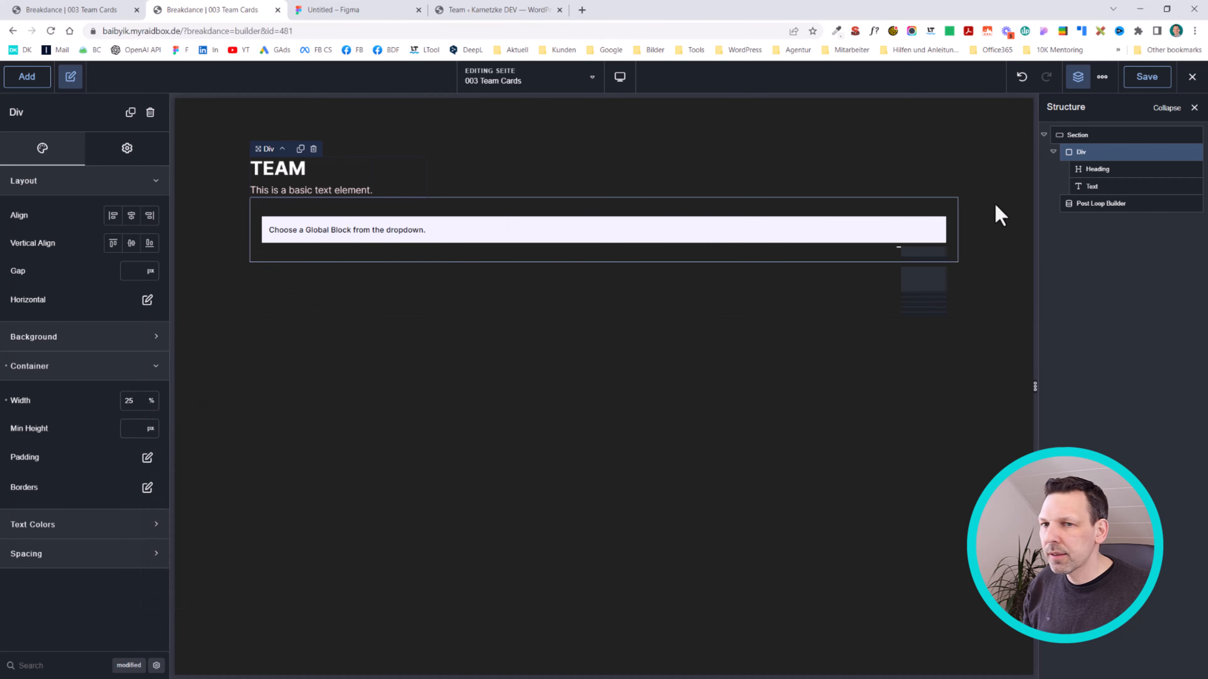
# Set the Post Loop Builder's list width to 75%.
pyautogui.click(1100, 203)
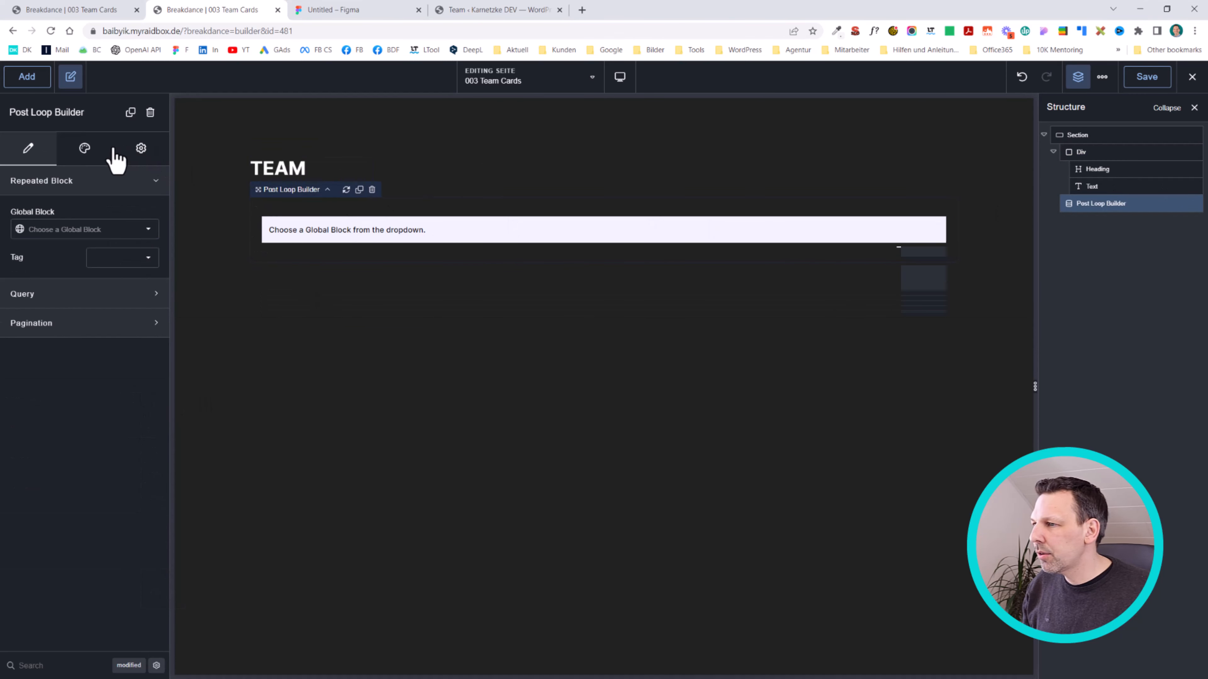
pyautogui.click(86, 151)
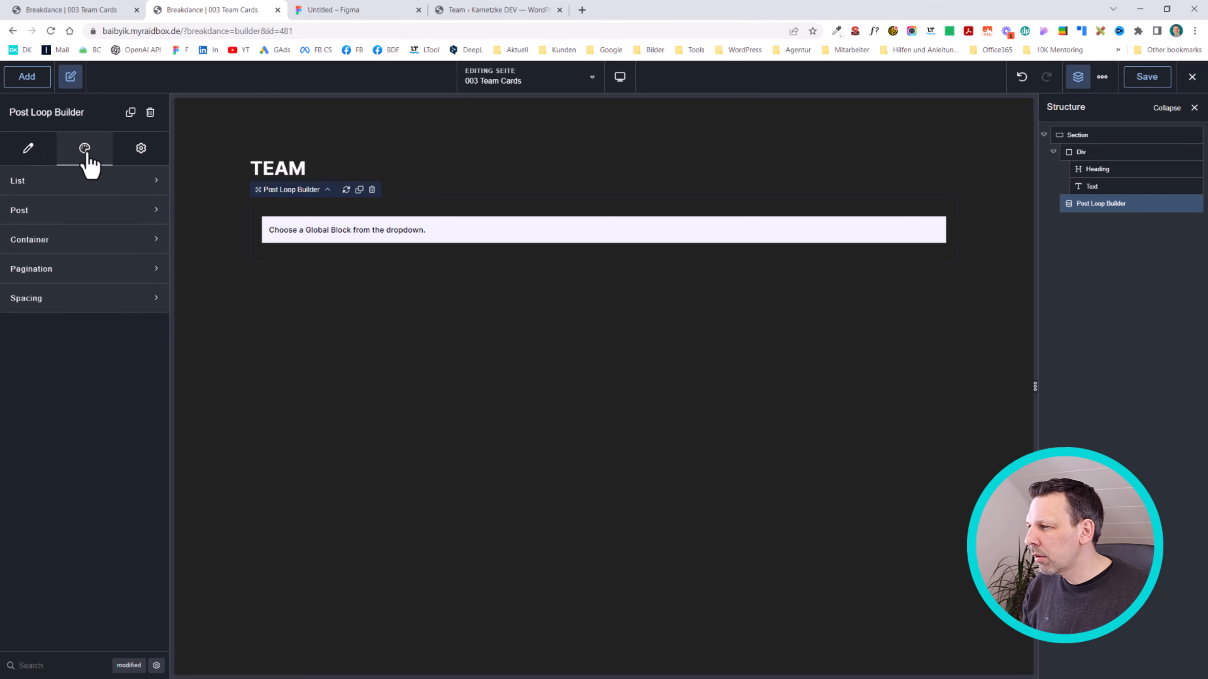
pyautogui.click(61, 183)
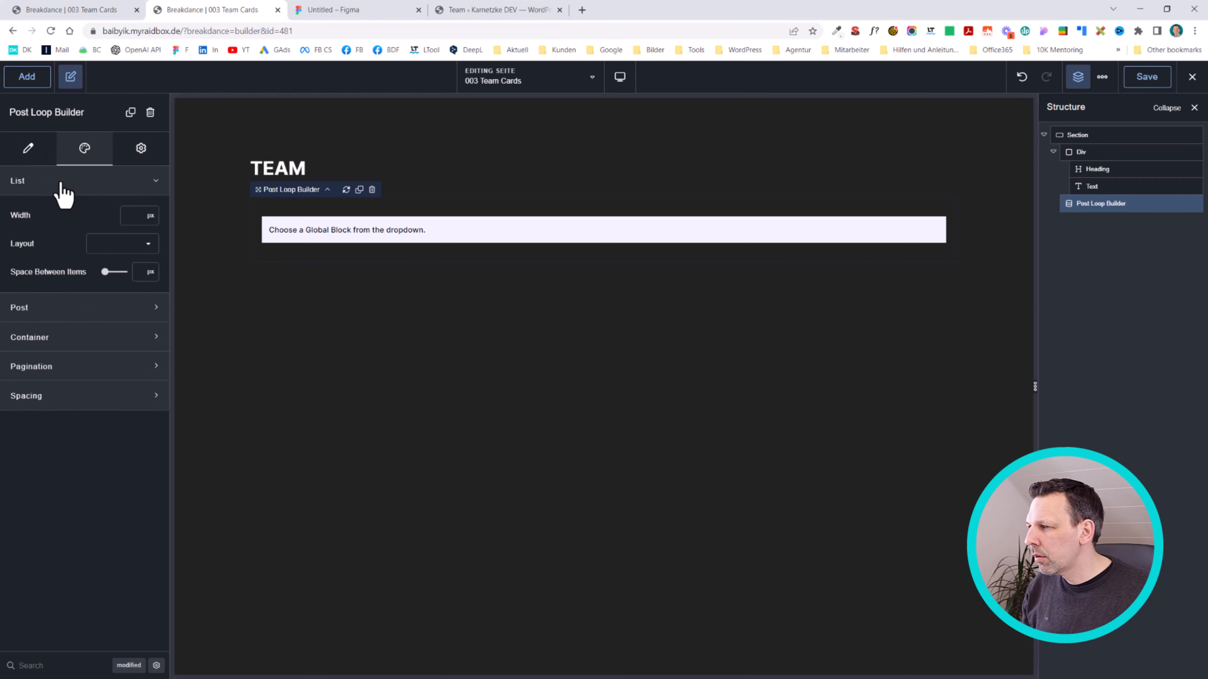
pyautogui.click(151, 215)
pyautogui.click(159, 286)
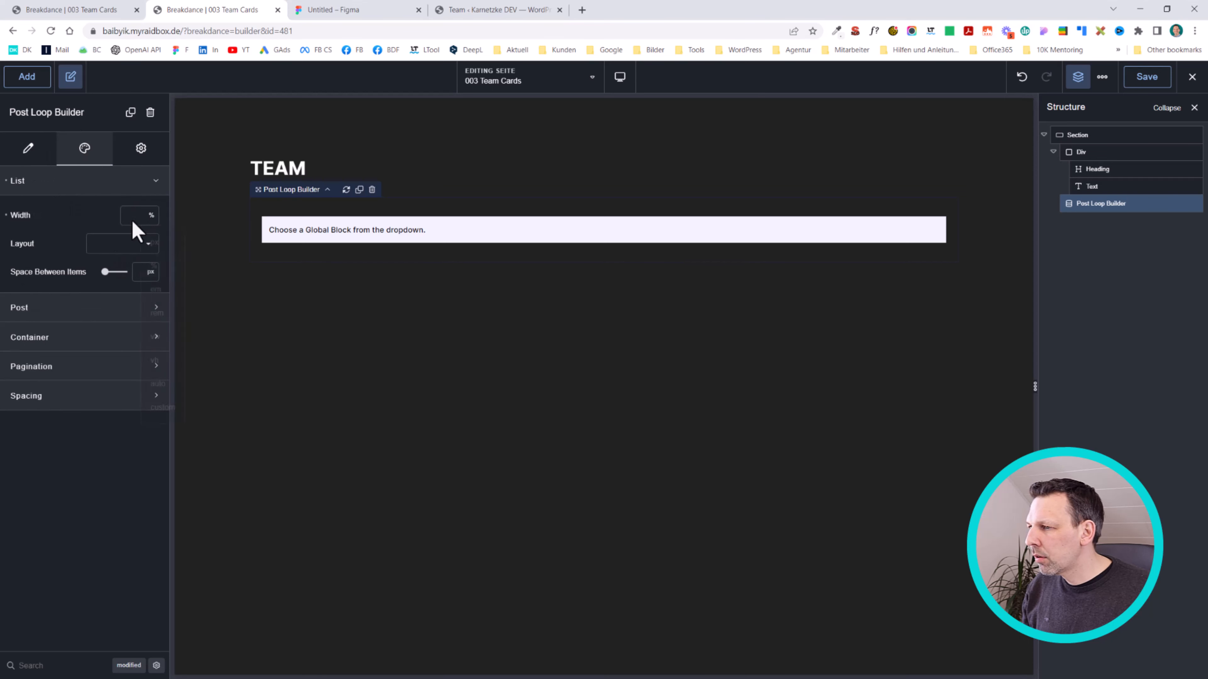
pyautogui.write('75')
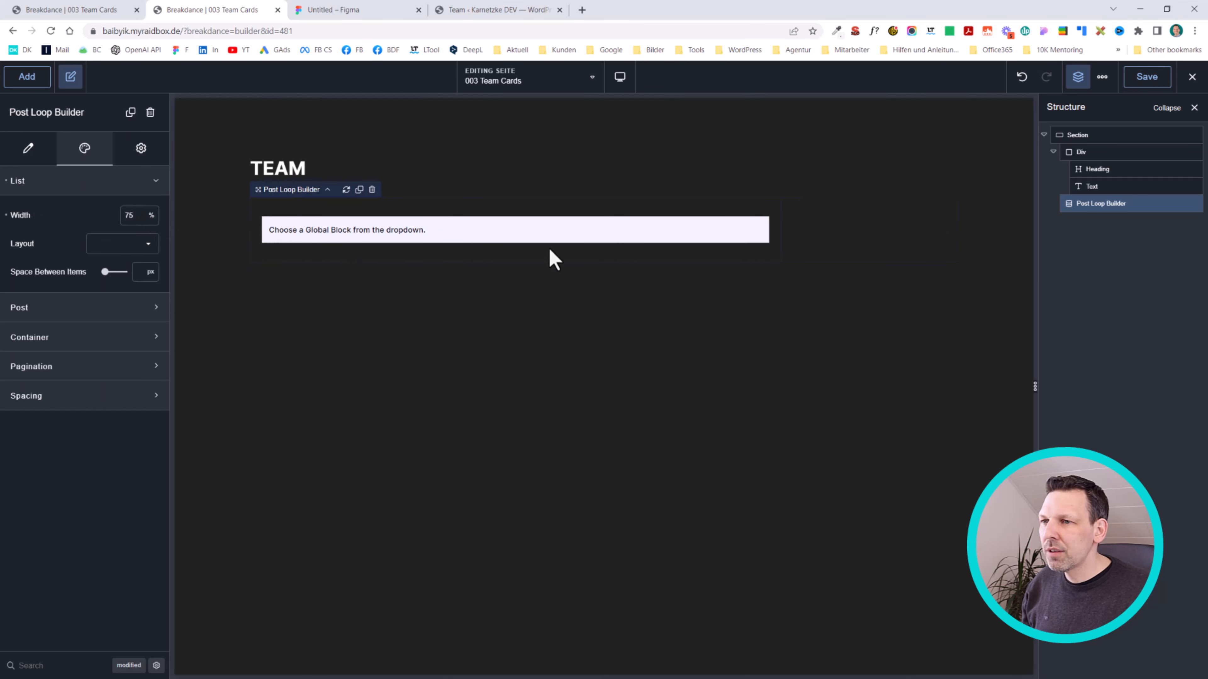
# Arrange the section's contents horizontally with Space Between alignment and save the page.
pyautogui.click(1094, 134)
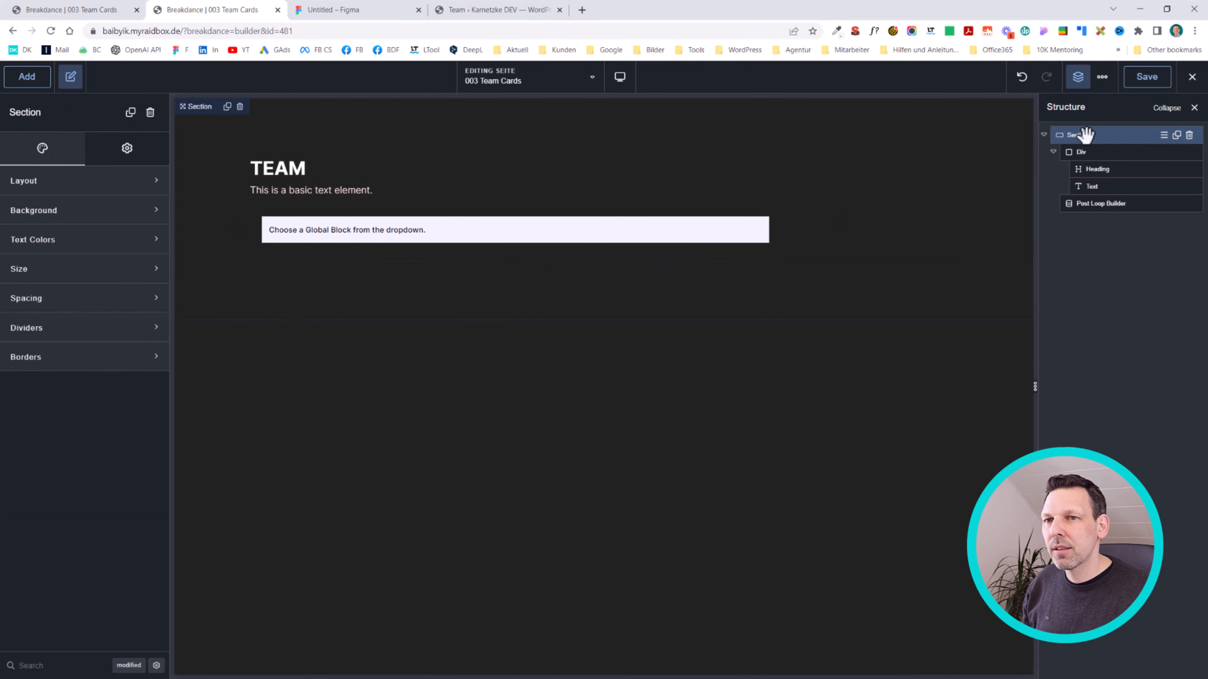
pyautogui.click(62, 186)
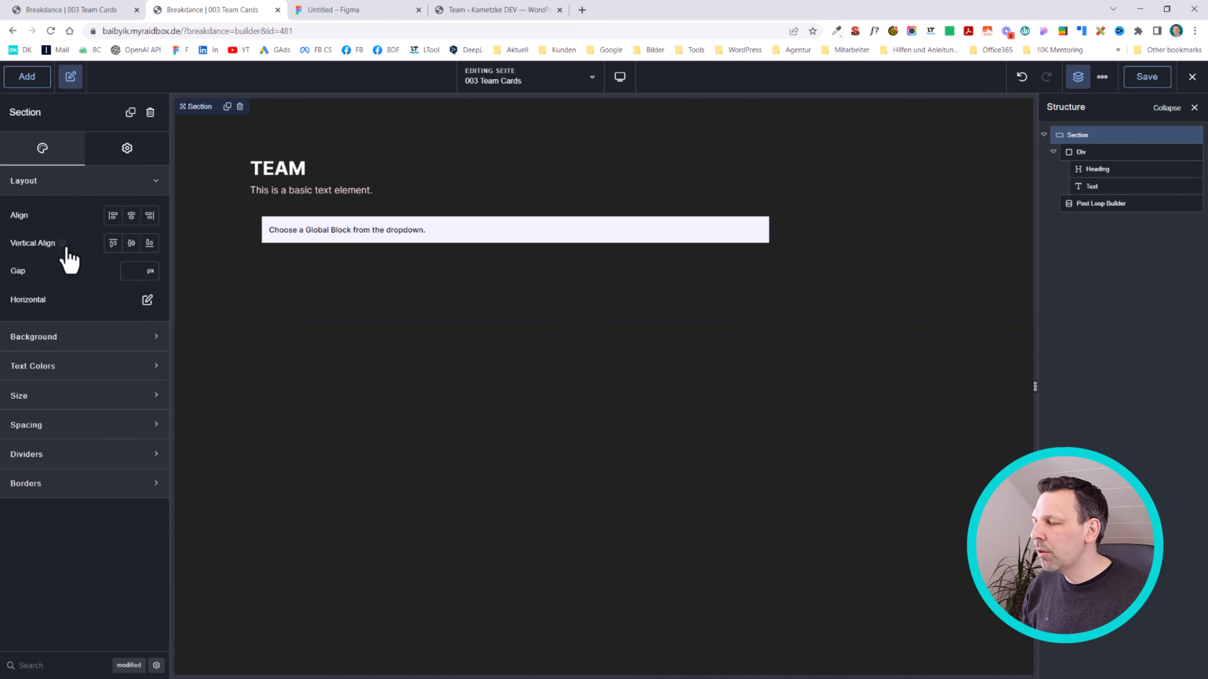
pyautogui.click(150, 303)
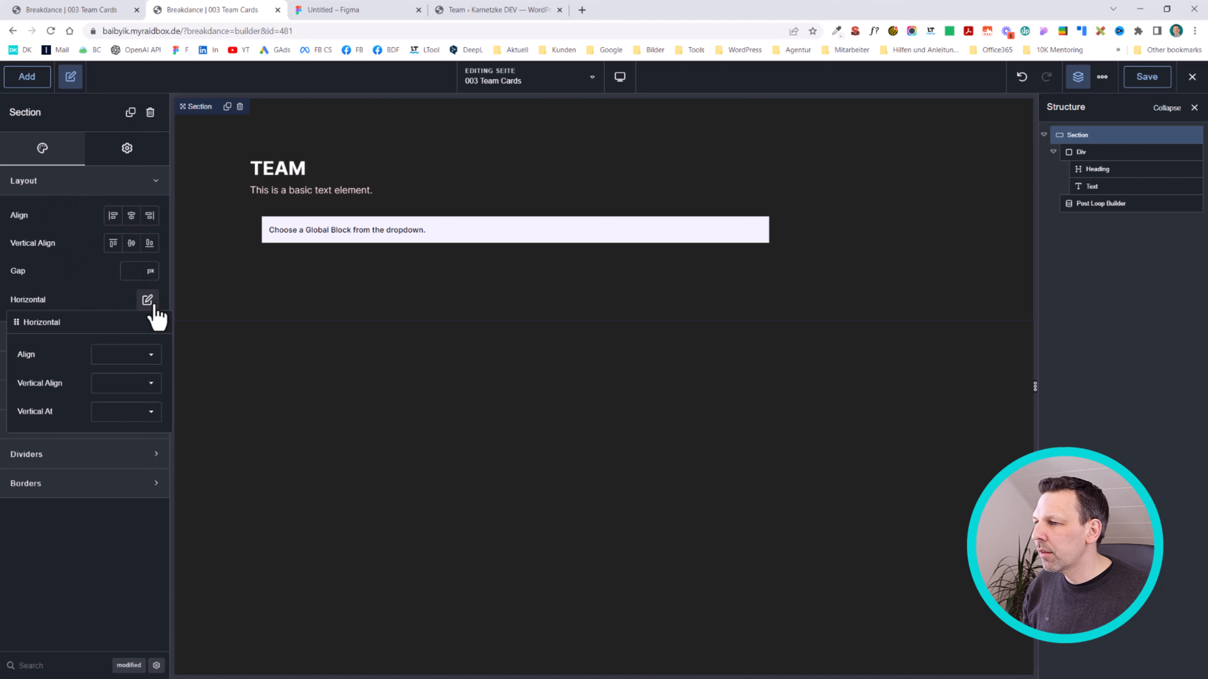
pyautogui.click(121, 355)
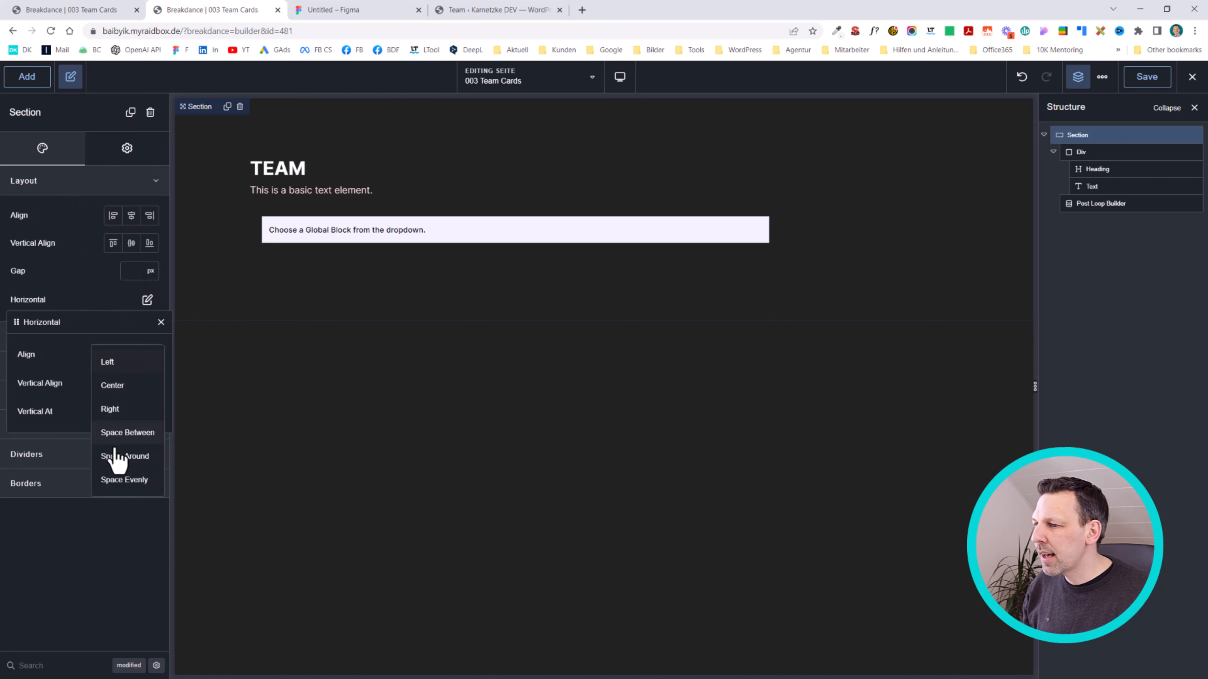
pyautogui.click(123, 441)
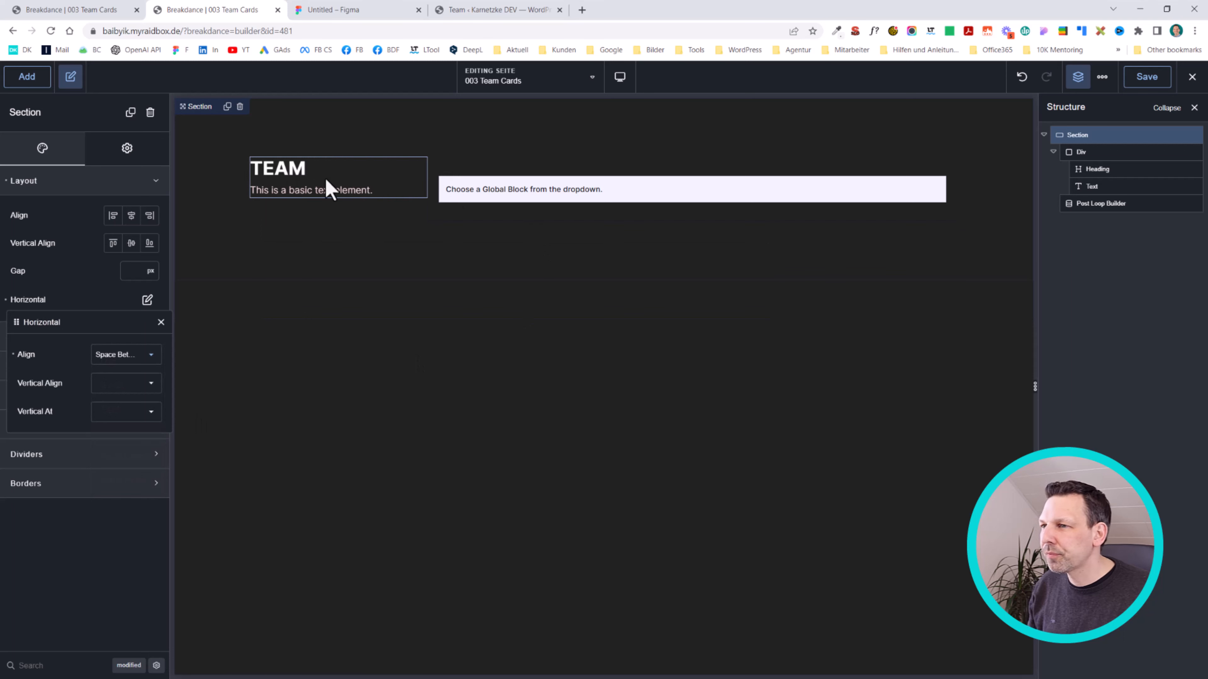
pyautogui.click(404, 183)
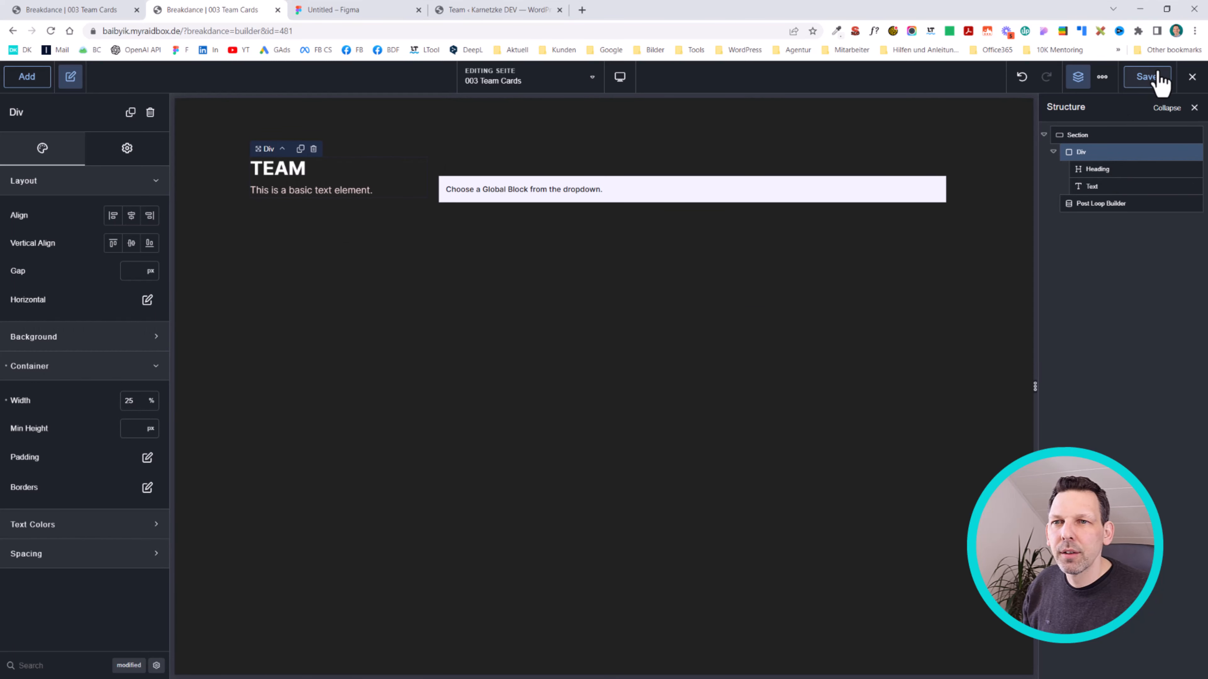
pyautogui.click(1153, 78)
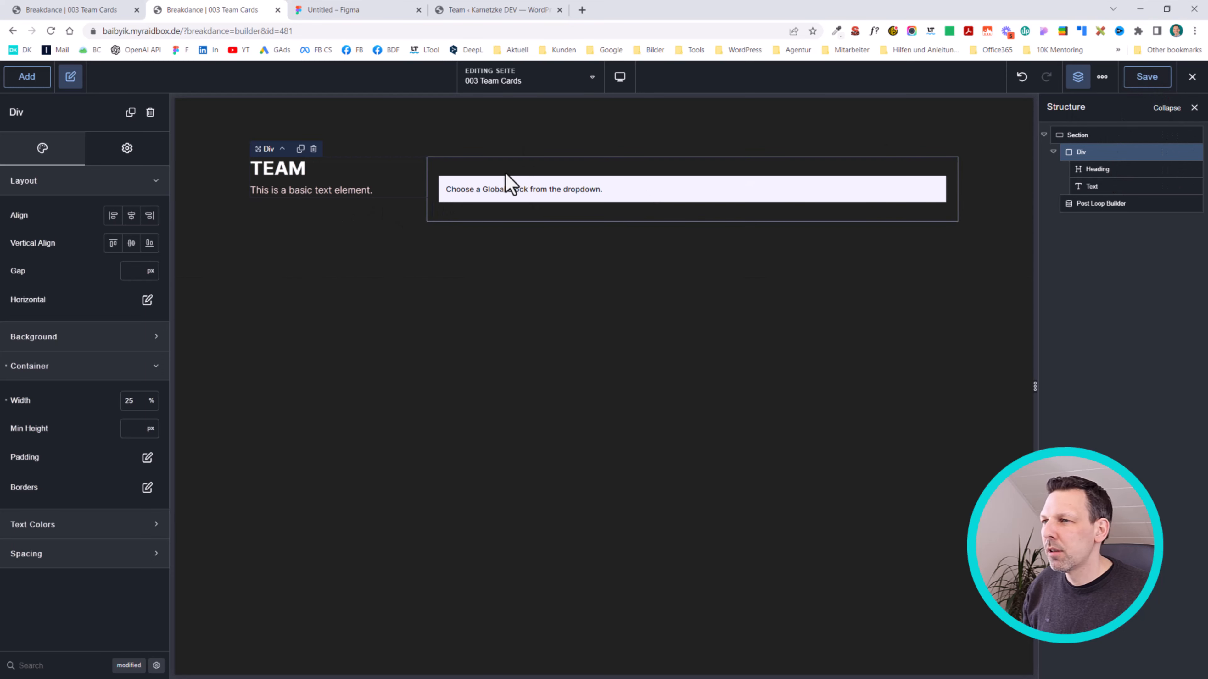
# Display the Post Loop Builder's repeated block settings, where its global block is chosen.
pyautogui.click(499, 197)
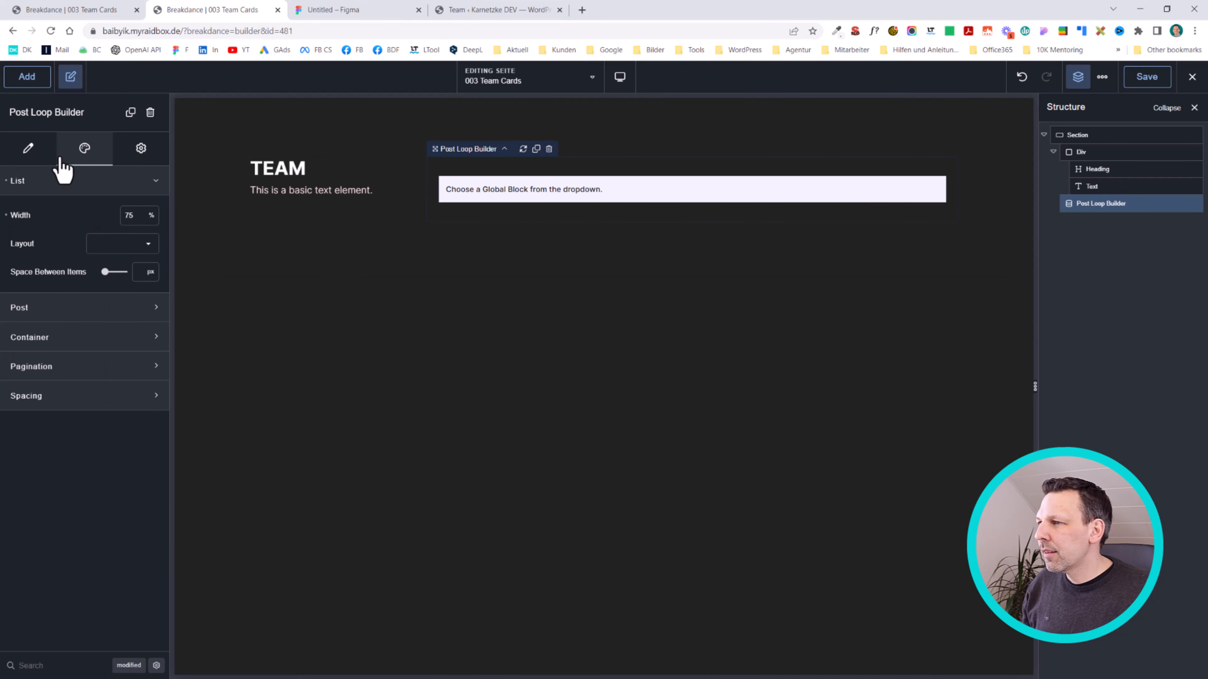
pyautogui.click(28, 151)
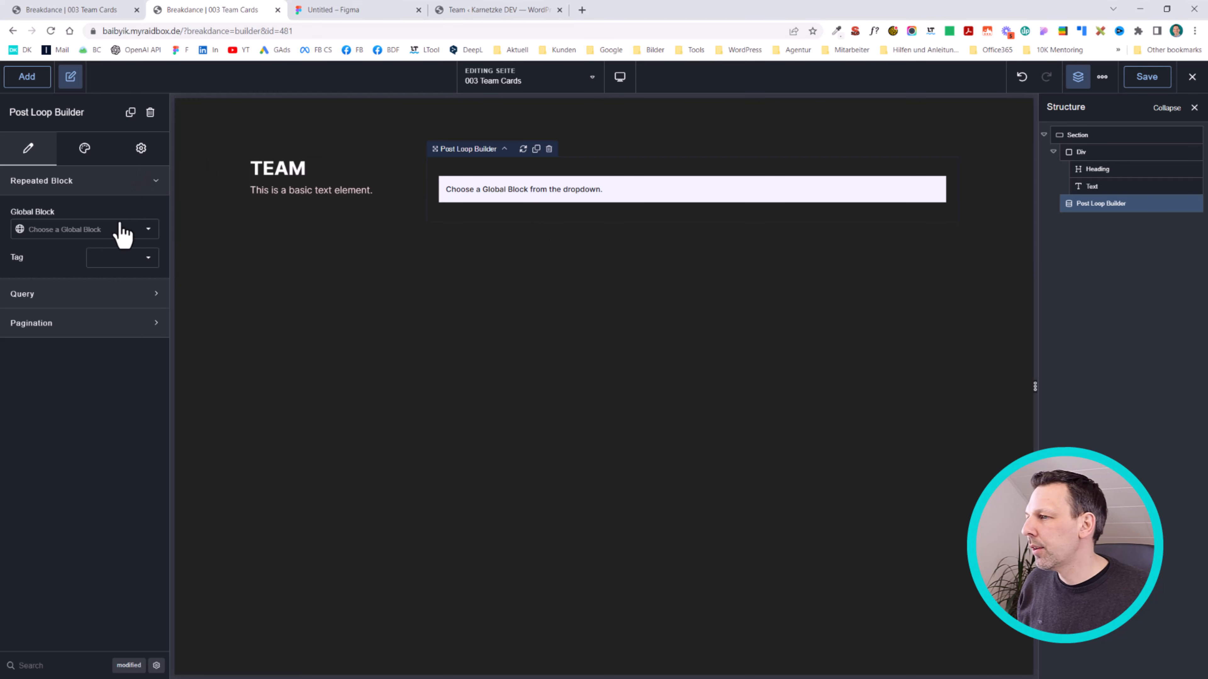
pyautogui.click(68, 9)
pyautogui.click(205, 10)
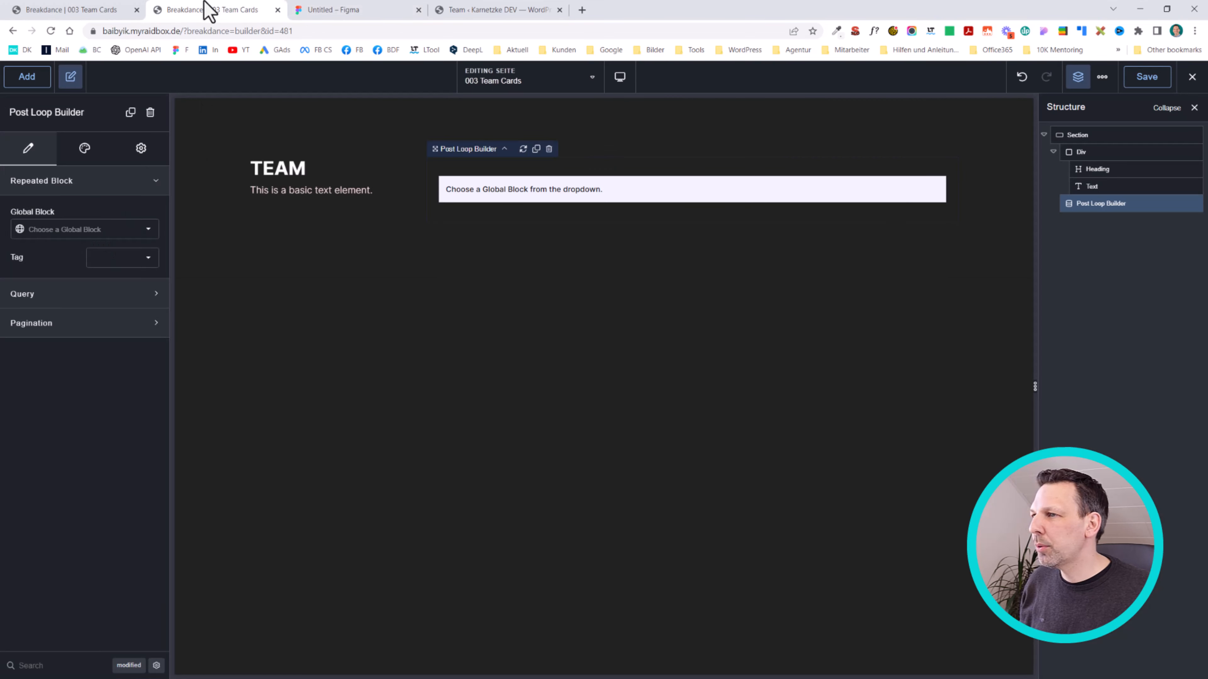
# Open the WordPress admin in a separate browser tab and display the list of Team entries.
pyautogui.moveTo(1192, 78)
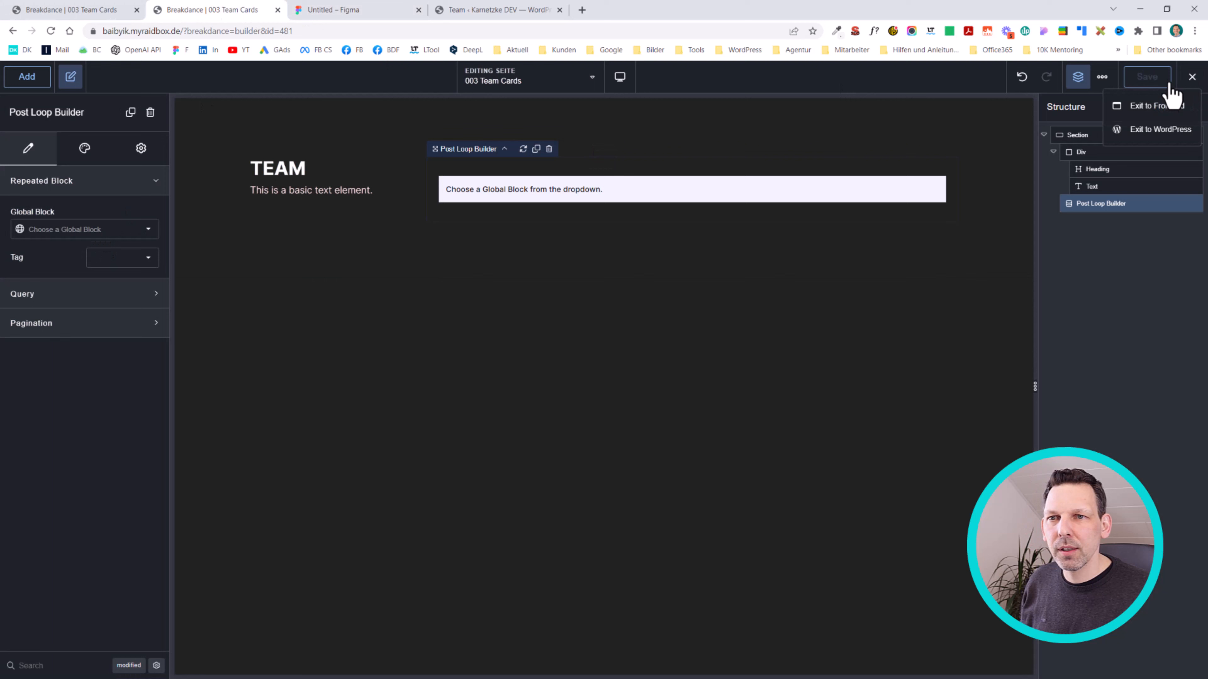
pyautogui.rightClick(1145, 135)
pyautogui.click(1089, 144)
pyautogui.click(359, 10)
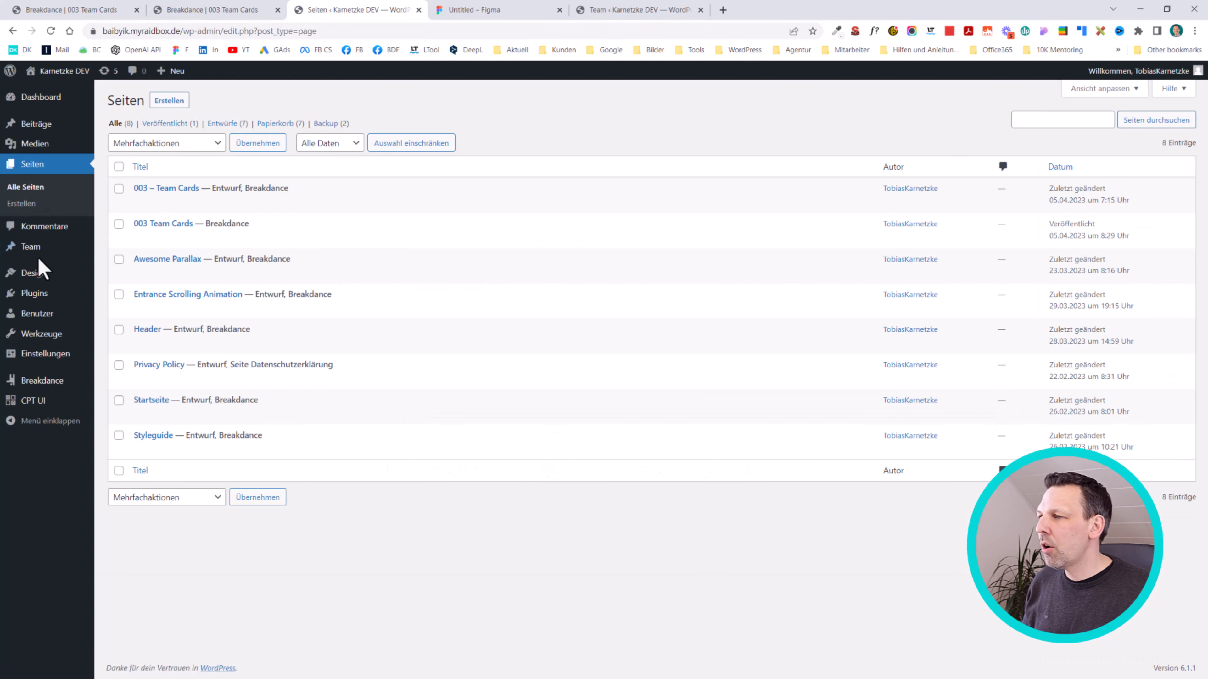
pyautogui.click(35, 248)
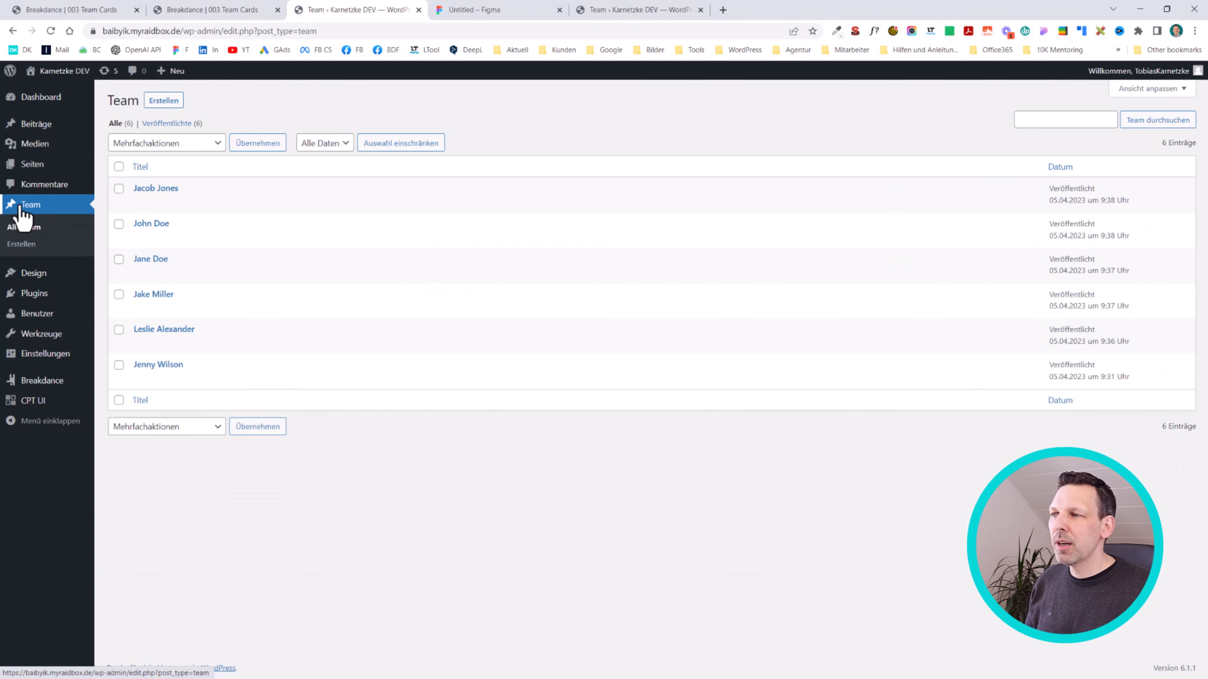
# Open the first Team entry for editing and examine its title and the team_description and team_position custom fields.
pyautogui.moveTo(31, 408)
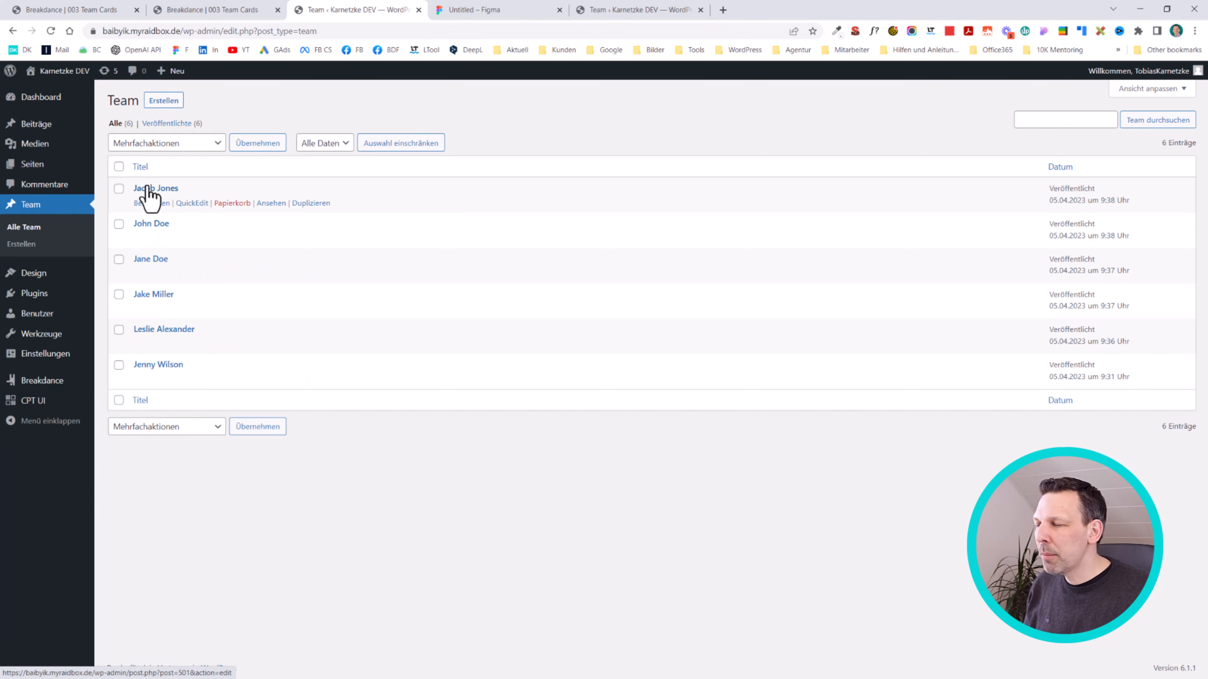
pyautogui.click(150, 203)
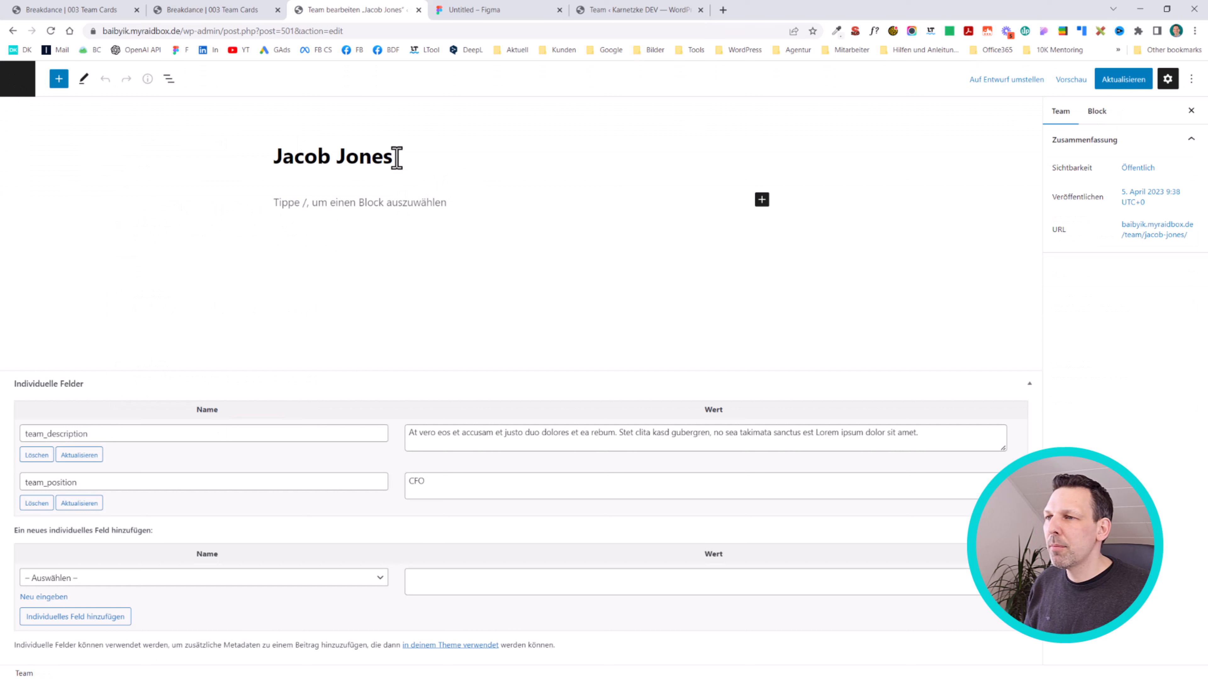
pyautogui.moveTo(397, 158); pyautogui.dragTo(277, 157)
pyautogui.click(252, 156)
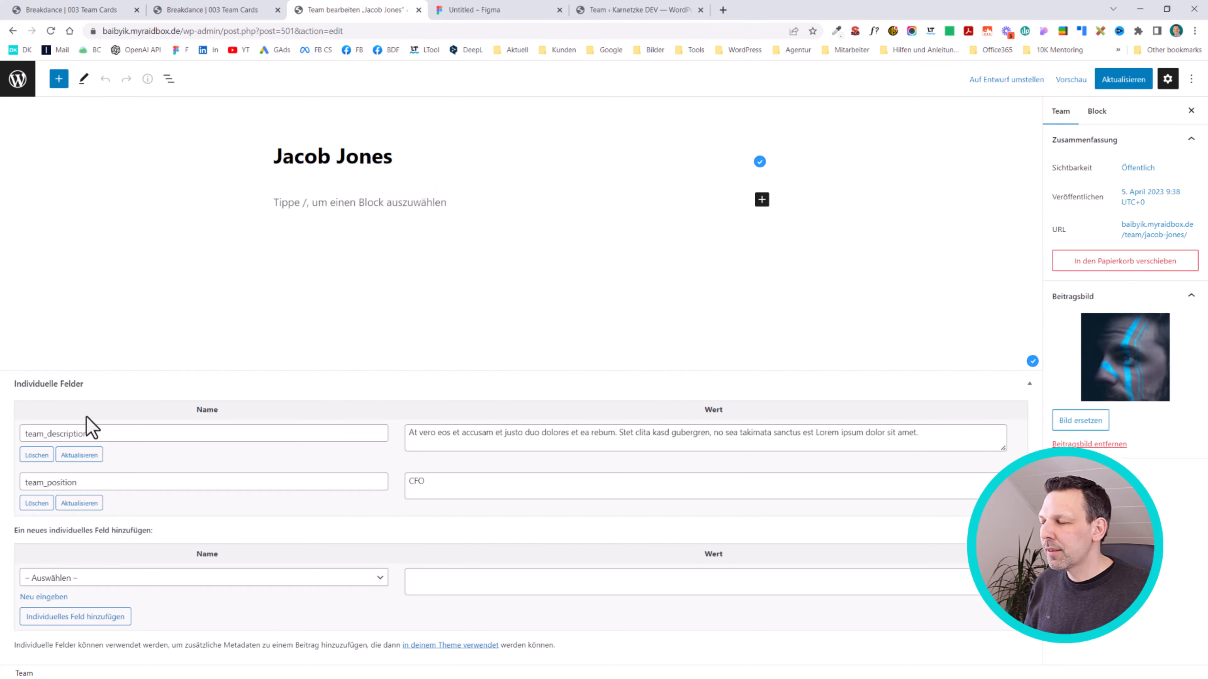
pyautogui.moveTo(93, 434); pyautogui.dragTo(21, 433)
pyautogui.click(51, 434)
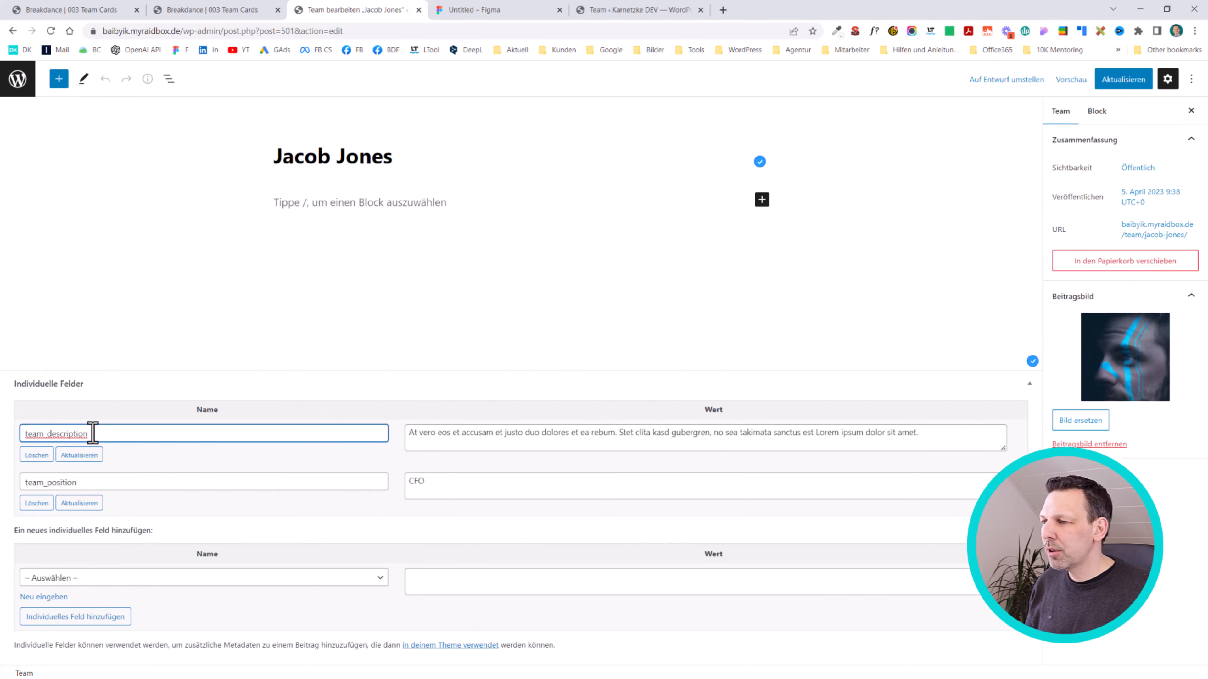
pyautogui.moveTo(83, 486); pyautogui.dragTo(14, 488)
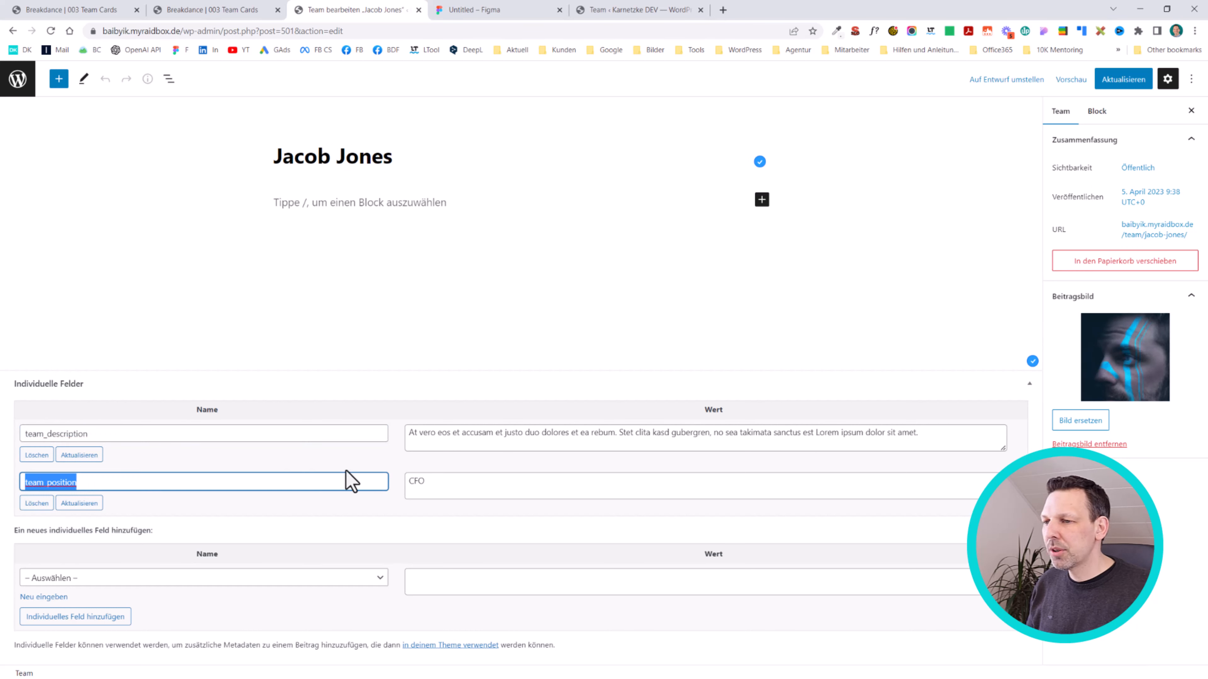
# Examine the Team entry's team_position value and featured image, and return to the 003 Team Cards page in Breakdance.
pyautogui.click(449, 484)
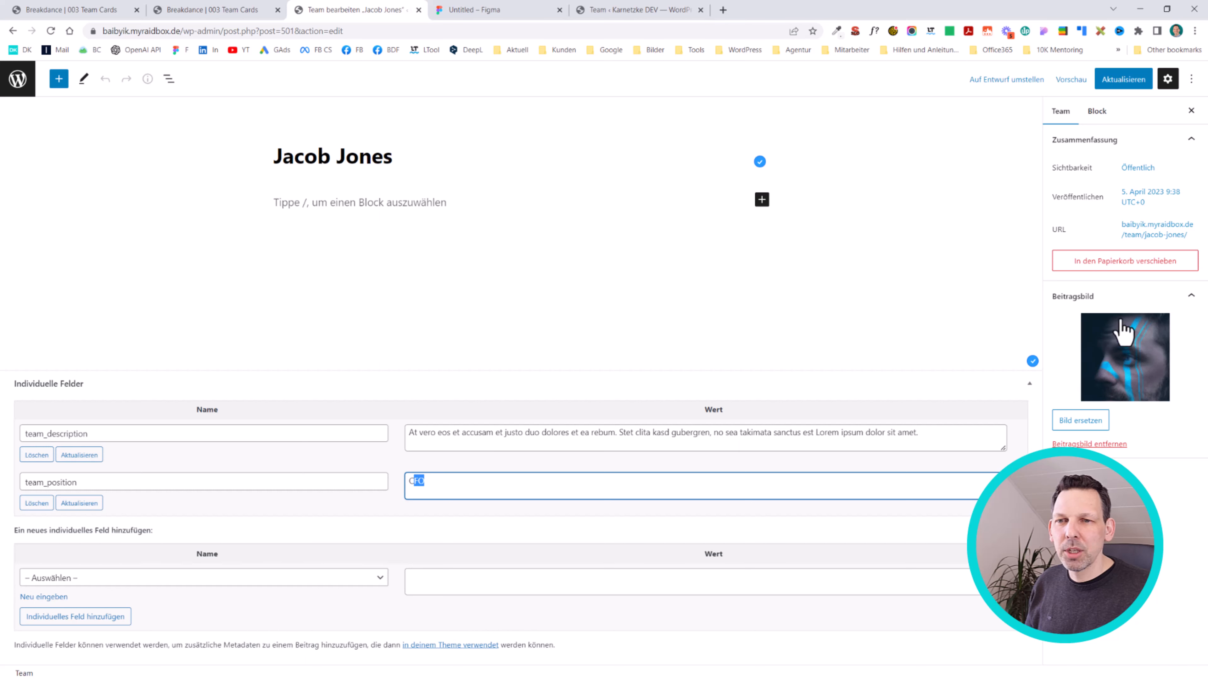
pyautogui.click(217, 10)
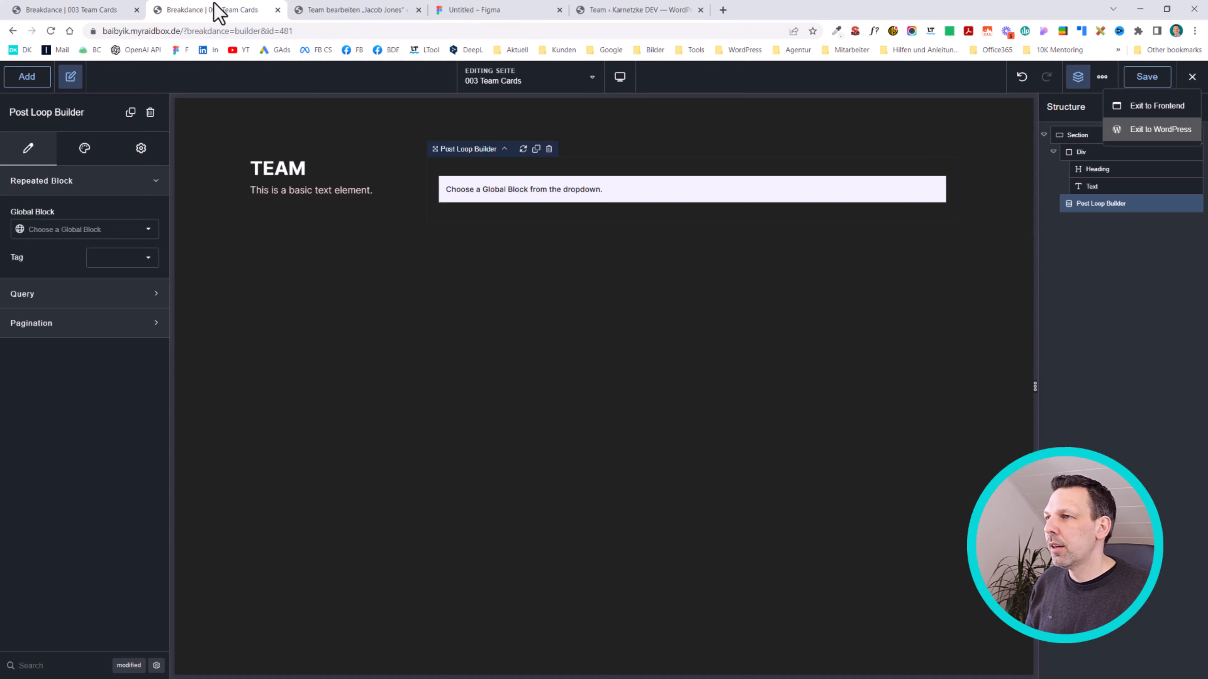
pyautogui.click(362, 10)
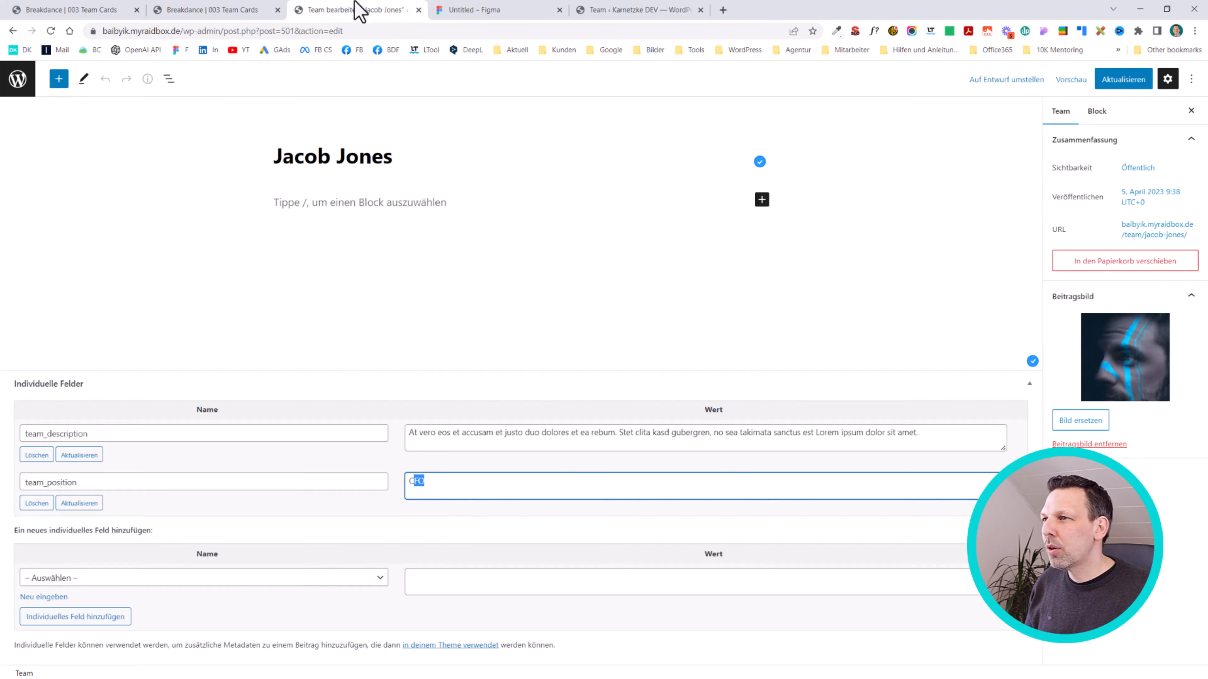
pyautogui.click(245, 10)
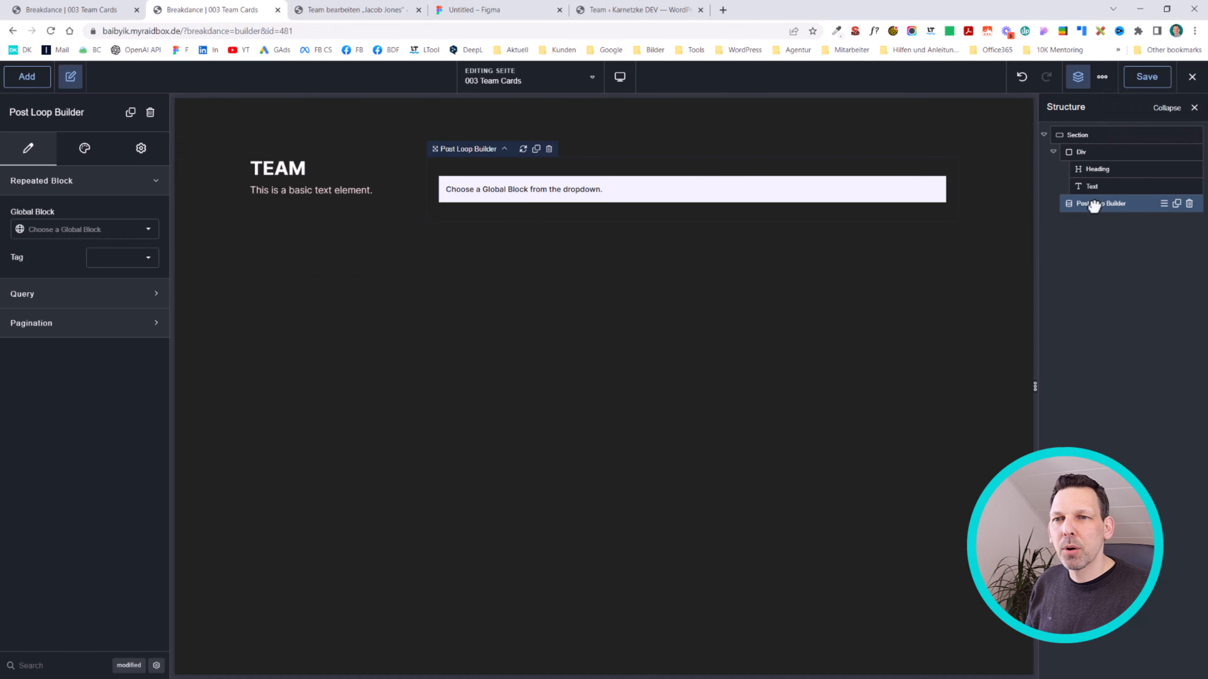
# Give the Post Loop Builder a custom query that includes the Team post type instead of Beiträge.
pyautogui.click(84, 149)
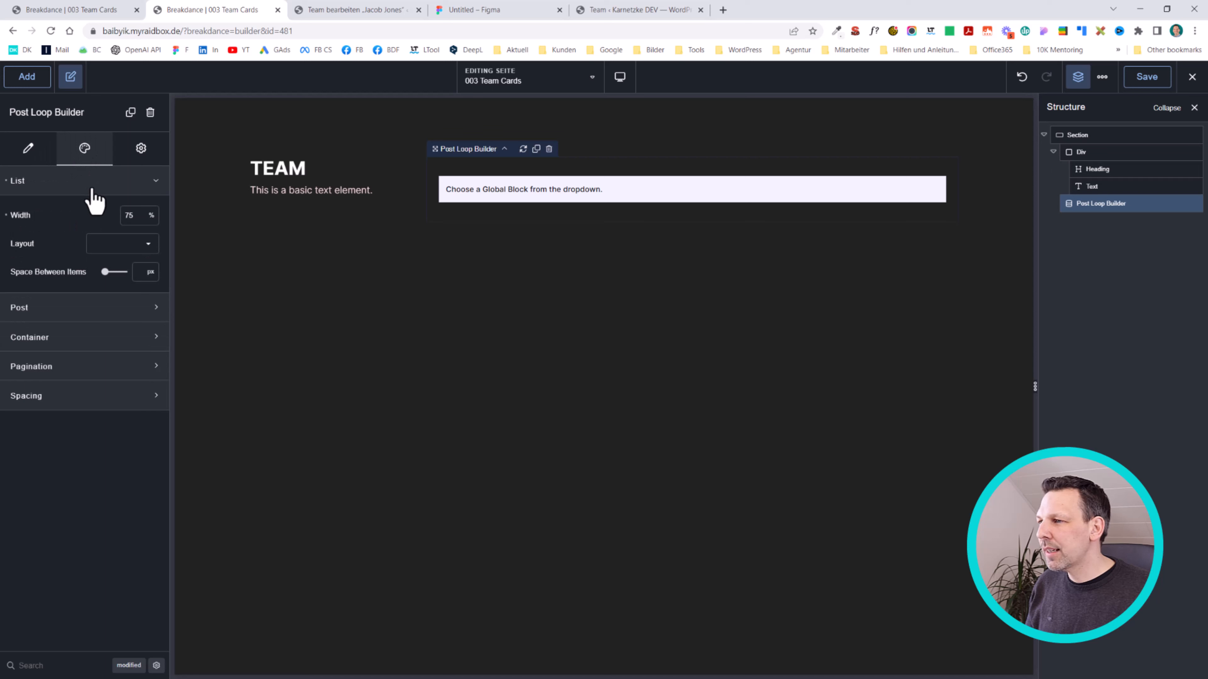
pyautogui.click(42, 152)
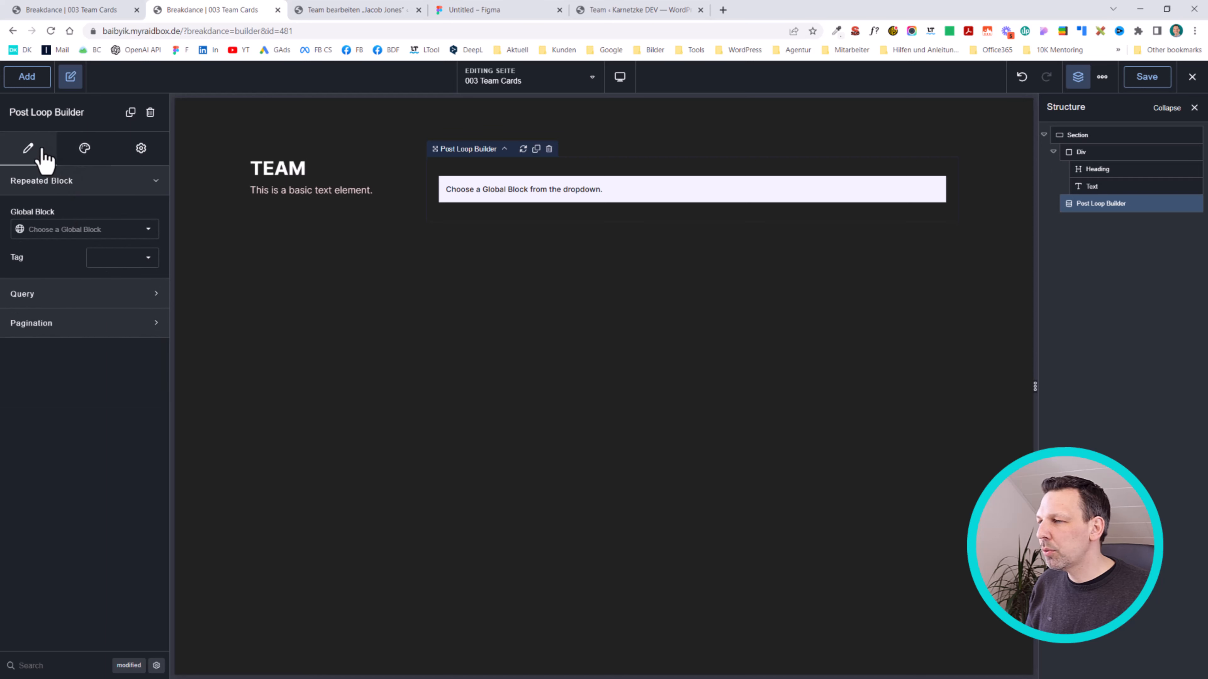
pyautogui.click(70, 302)
pyautogui.click(40, 353)
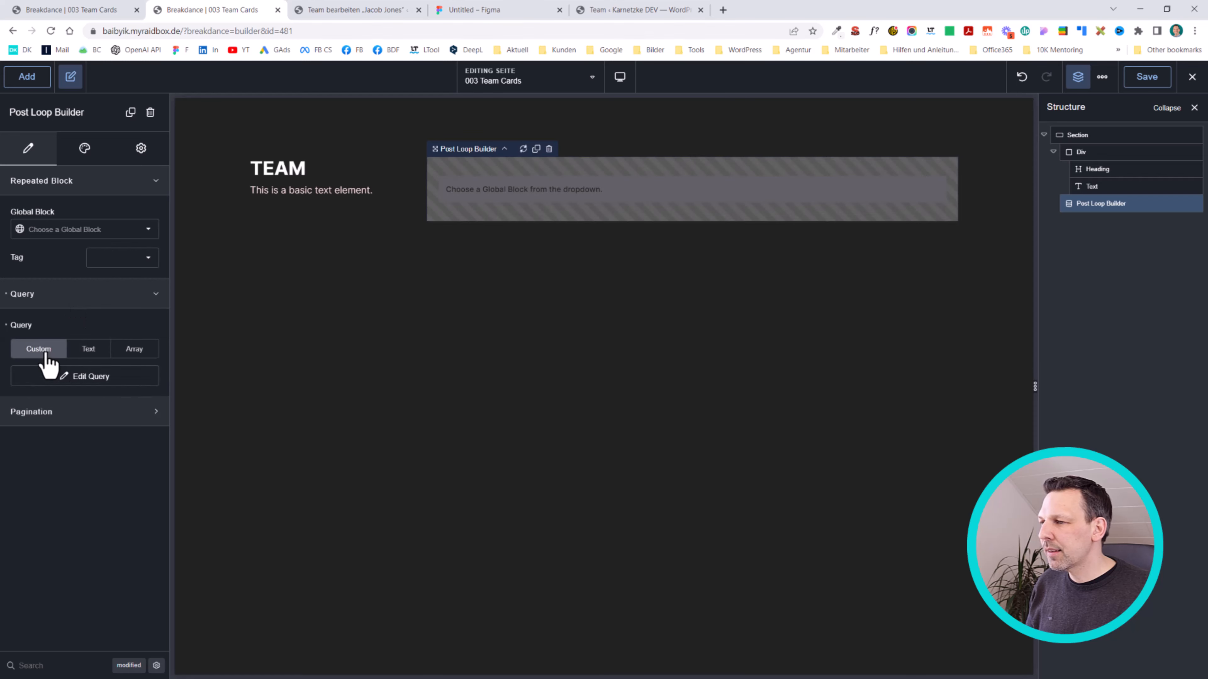
pyautogui.click(75, 377)
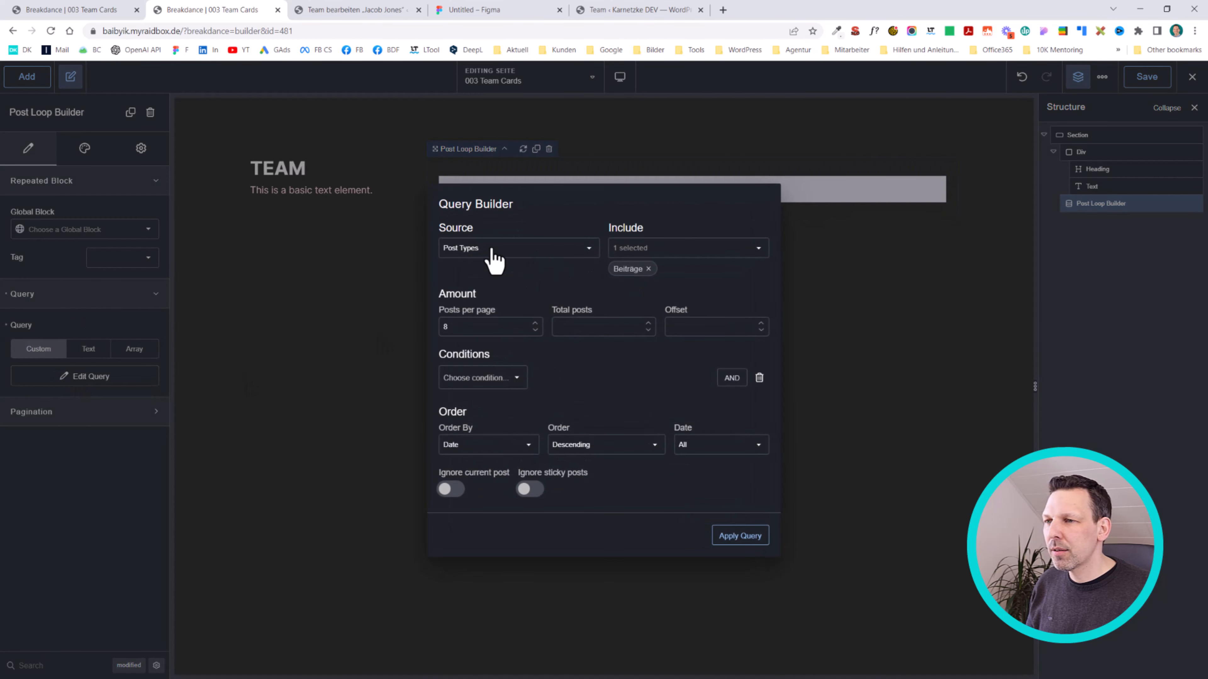
pyautogui.click(471, 248)
pyautogui.click(467, 257)
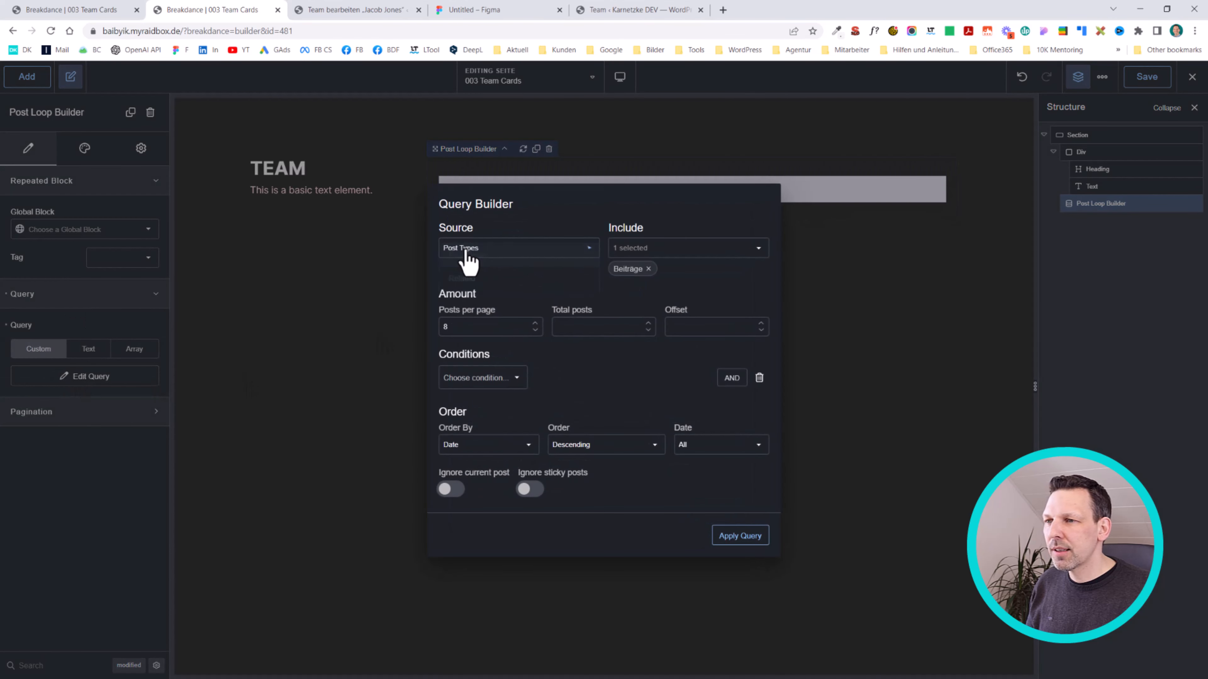
pyautogui.click(639, 249)
pyautogui.click(626, 261)
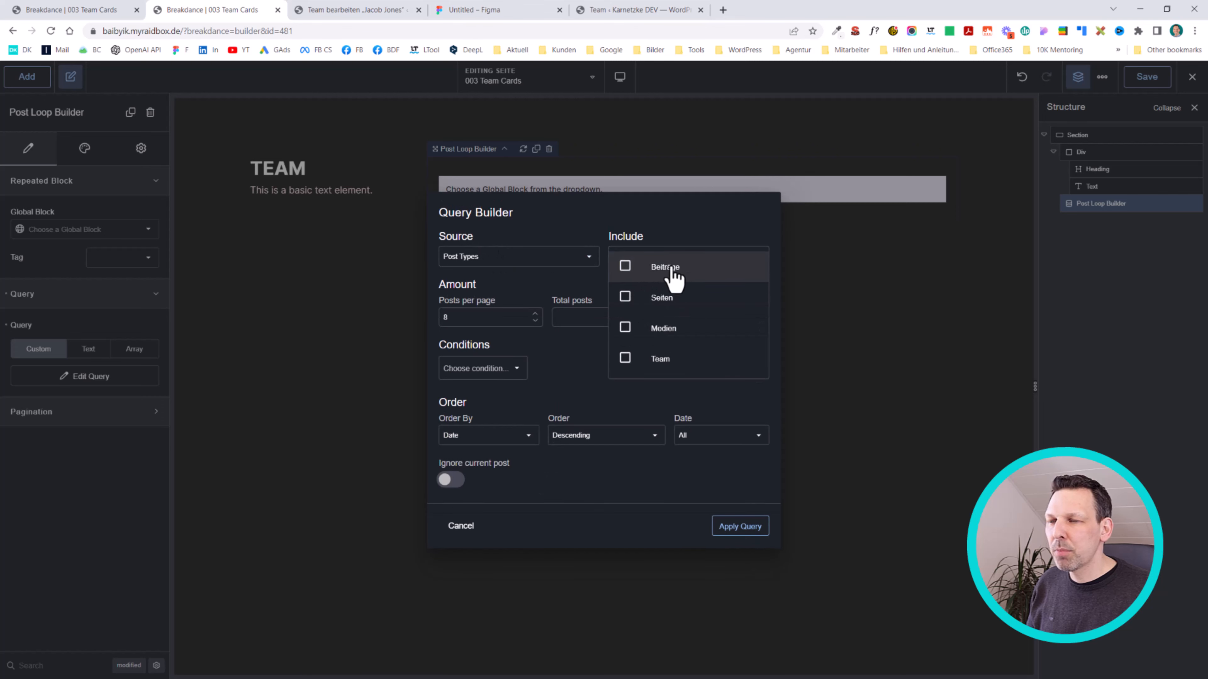
pyautogui.click(625, 359)
pyautogui.click(744, 536)
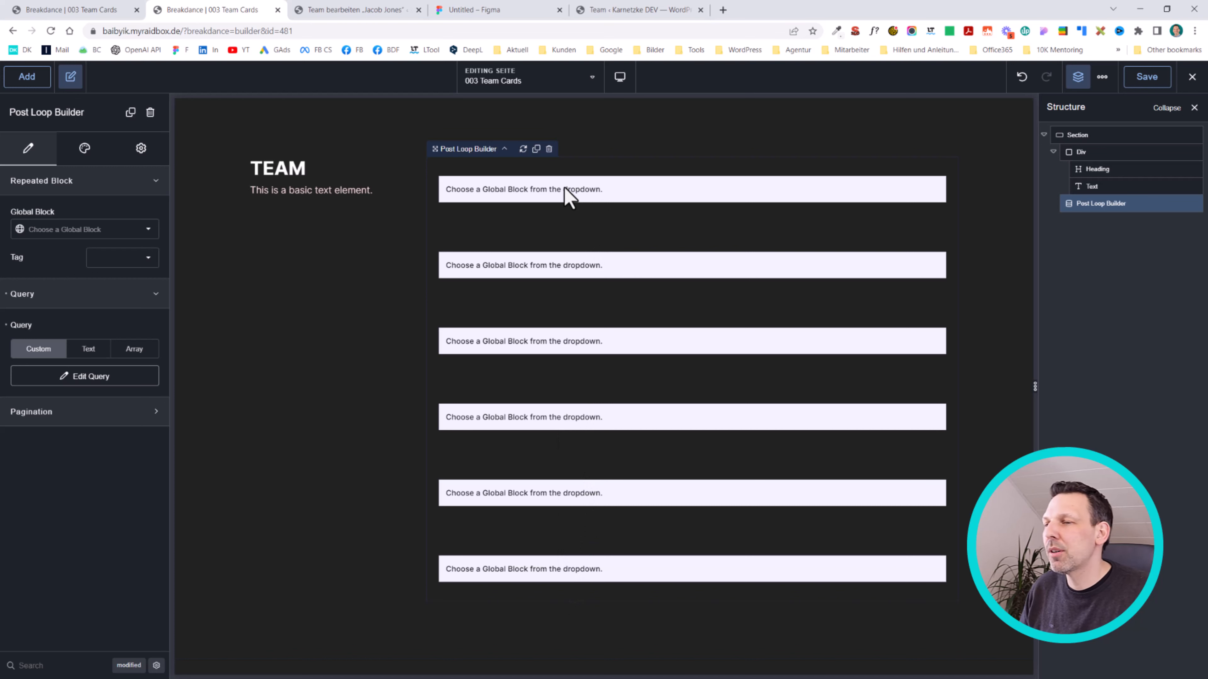
# Open the Breakdance global blocks list in the WordPress admin and trash the Team Card Layout block.
pyautogui.click(72, 143)
pyautogui.click(27, 148)
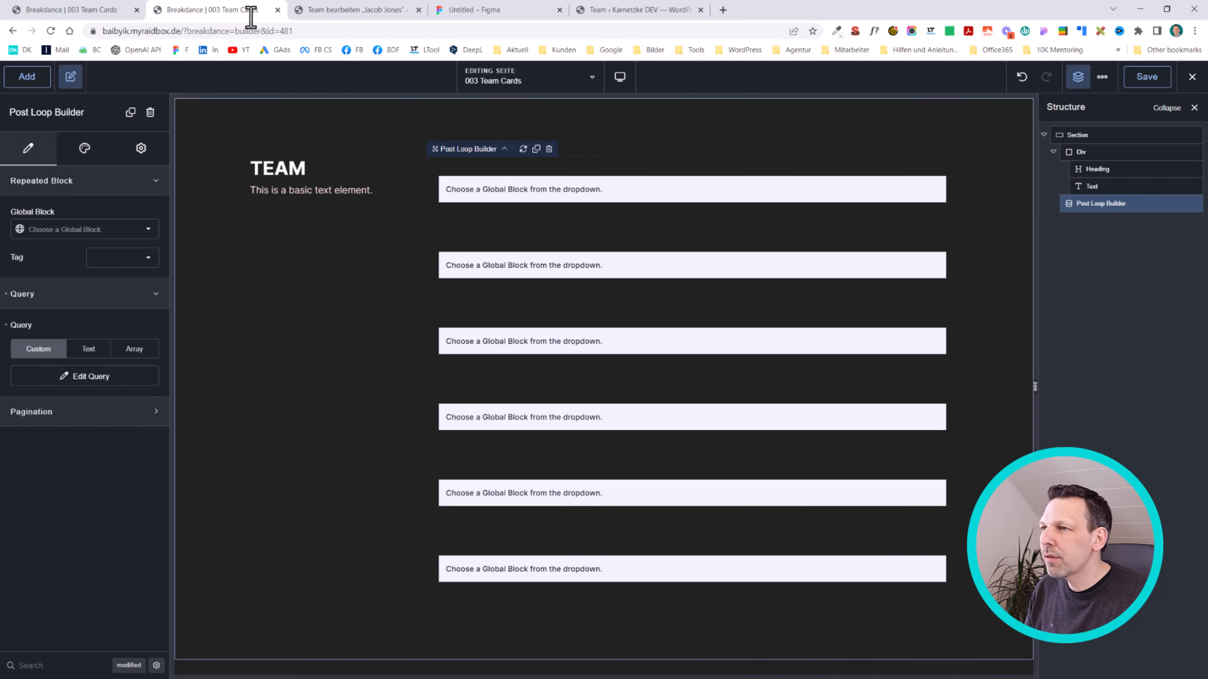
pyautogui.click(350, 9)
pyautogui.click(54, 6)
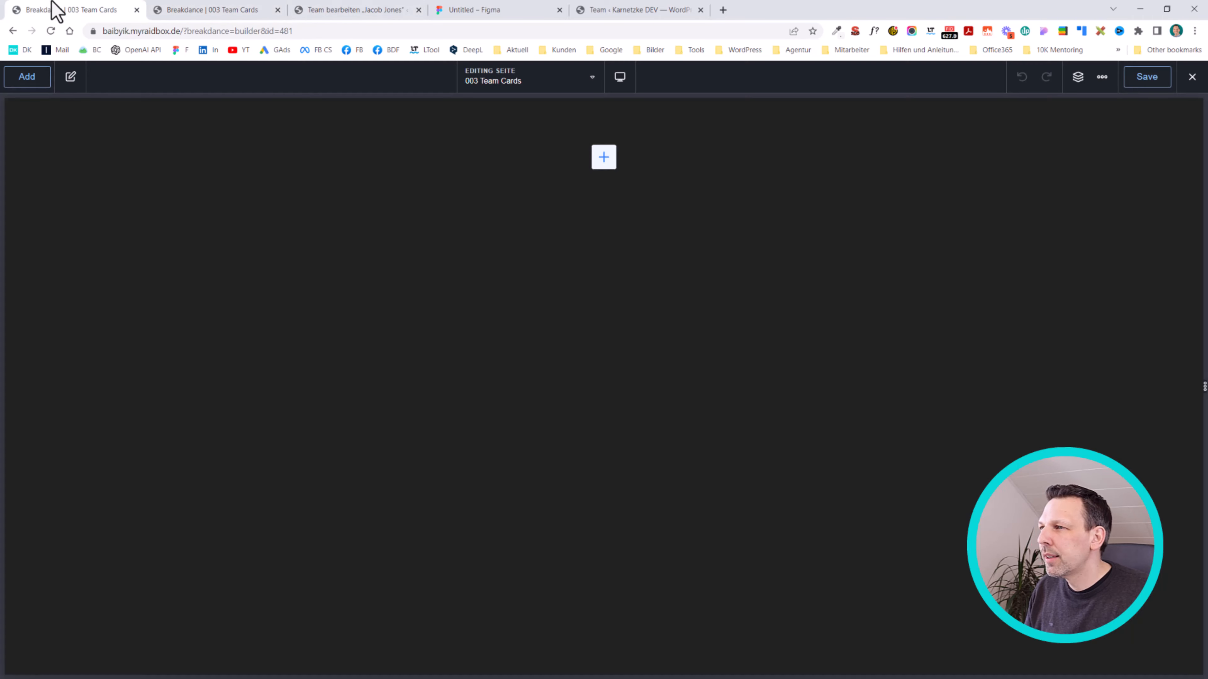
pyautogui.click(316, 8)
pyautogui.click(25, 83)
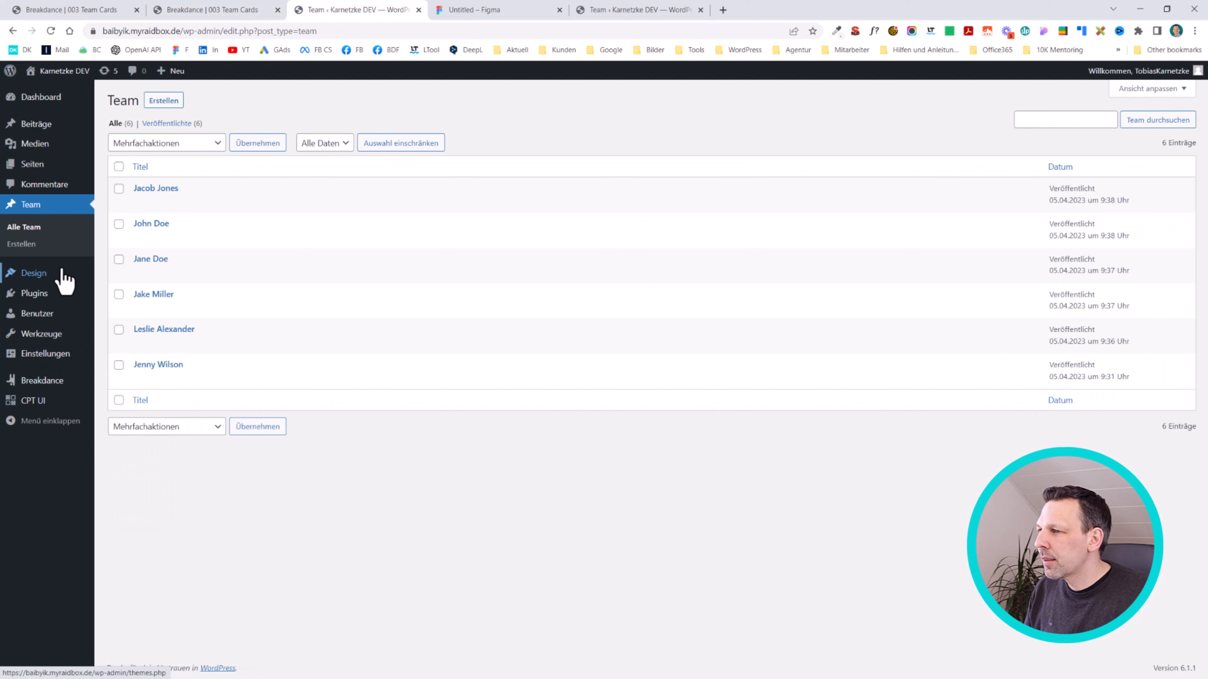
pyautogui.moveTo(50, 387)
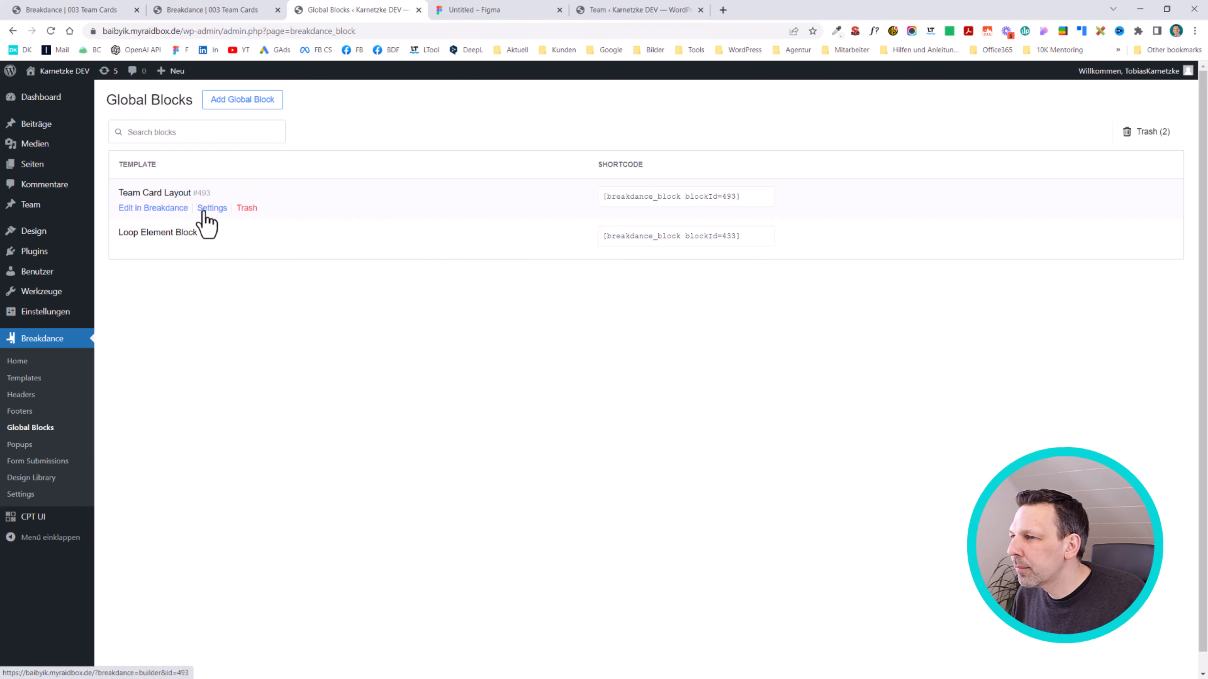
pyautogui.click(251, 213)
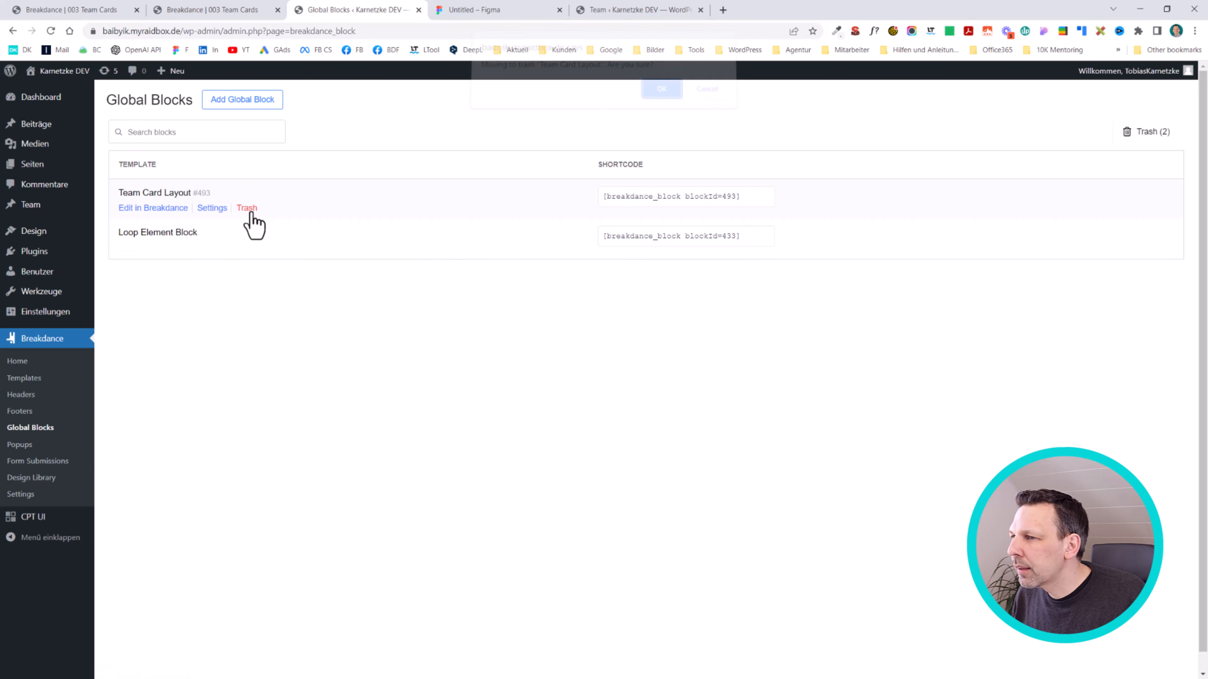
pyautogui.click(655, 98)
# Create a global block titled "Team Member Block" and open it in Breakdance with its element structure displayed.
pyautogui.click(233, 103)
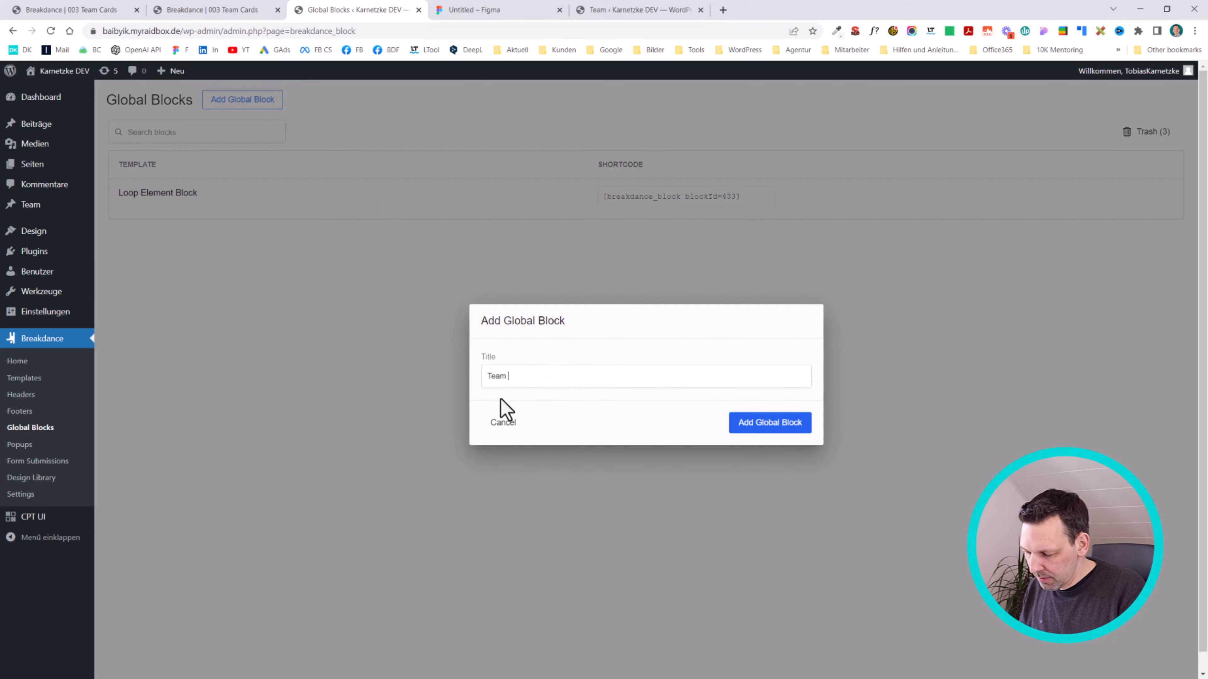
pyautogui.write('Team Member ')
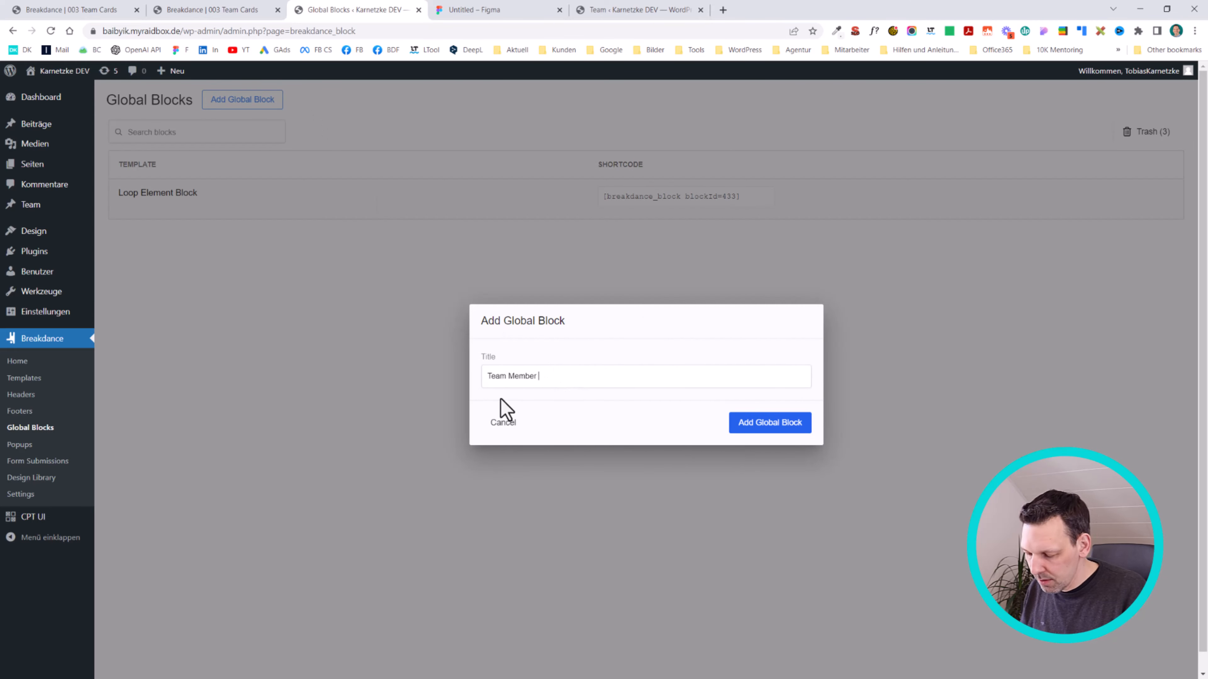
pyautogui.write('Block')
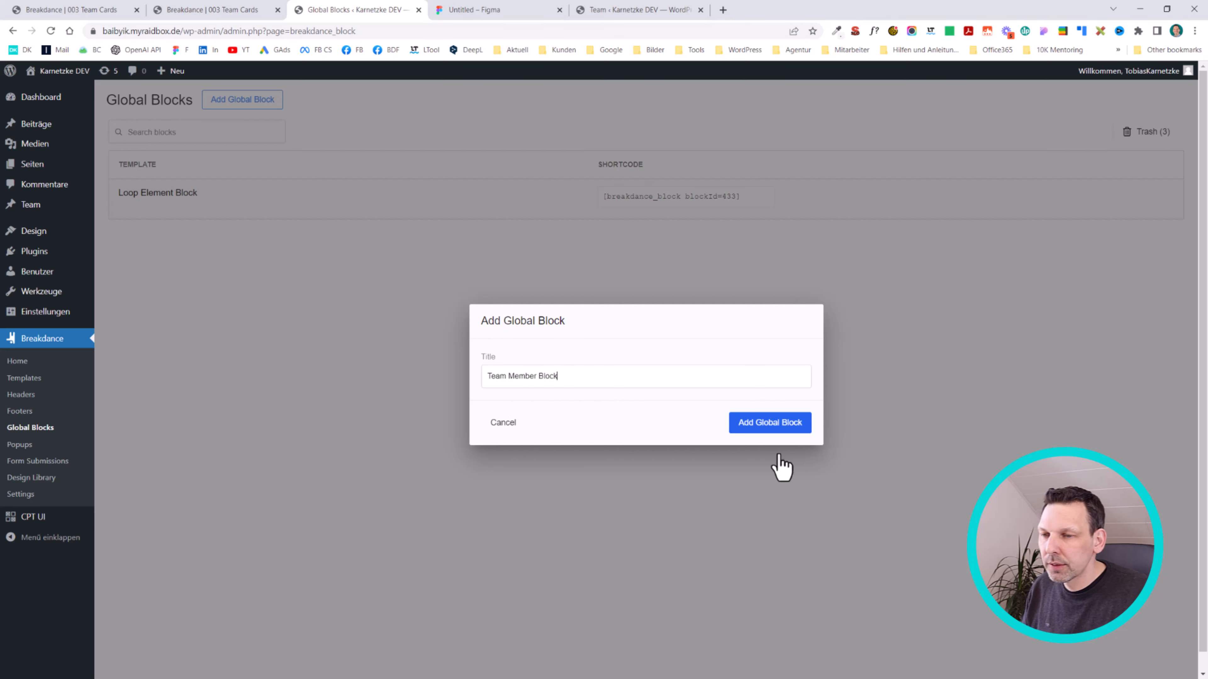
pyautogui.click(796, 425)
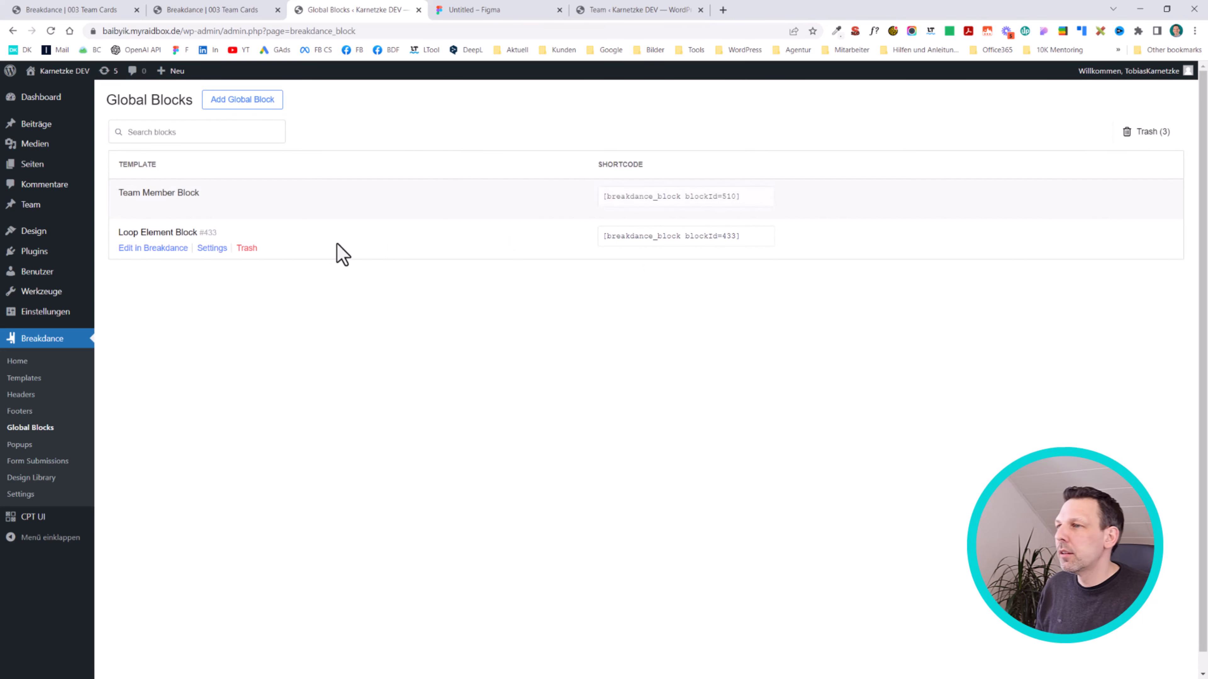
pyautogui.click(128, 209)
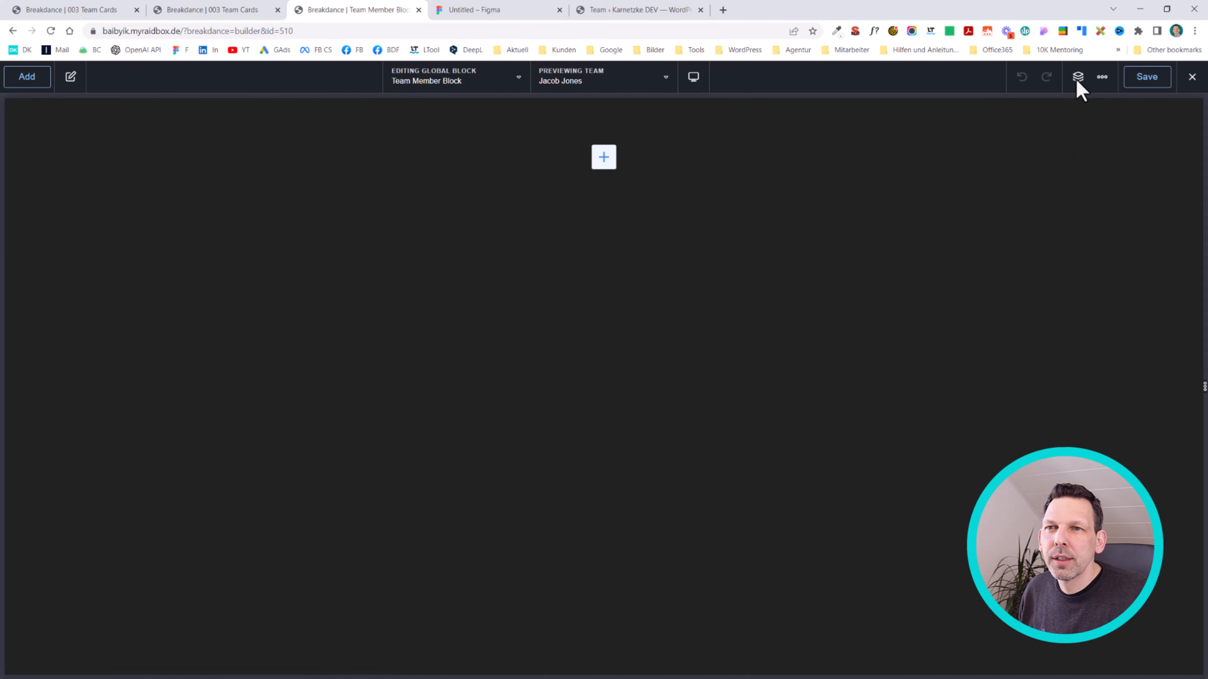
pyautogui.click(1077, 78)
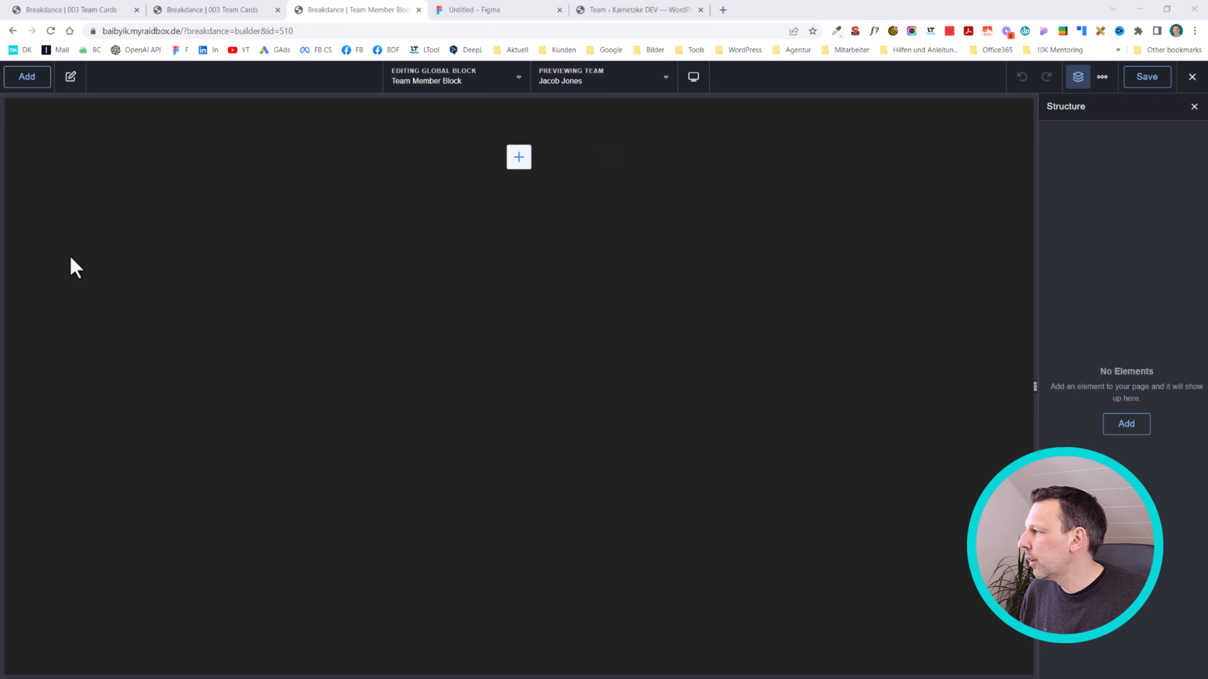
# Review the team card design in Figma and return to the empty Team Member Block in Breakdance.
pyautogui.click(504, 11)
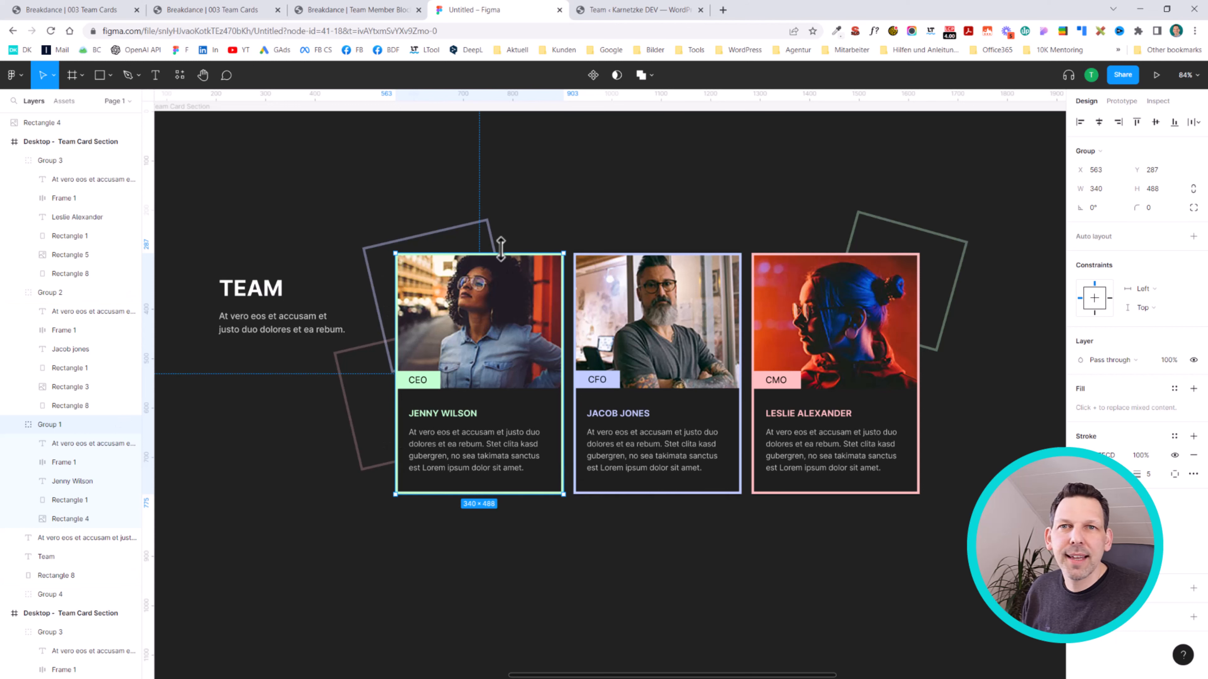
pyautogui.click(354, 9)
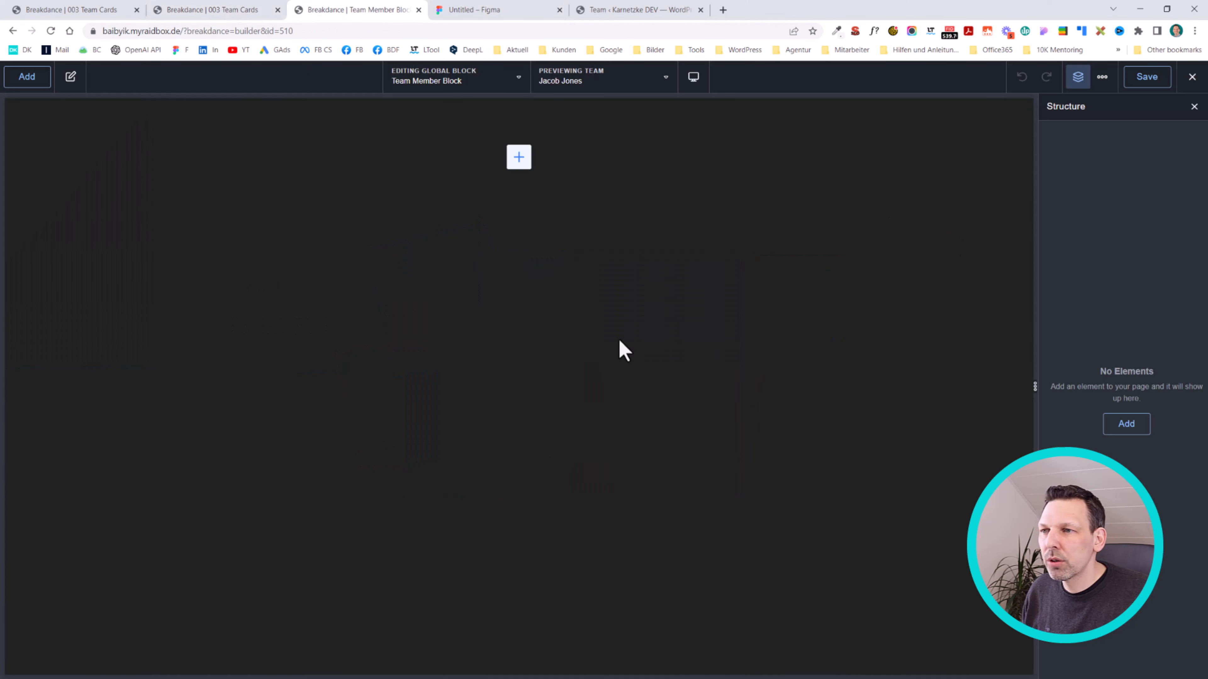
pyautogui.click(1067, 84)
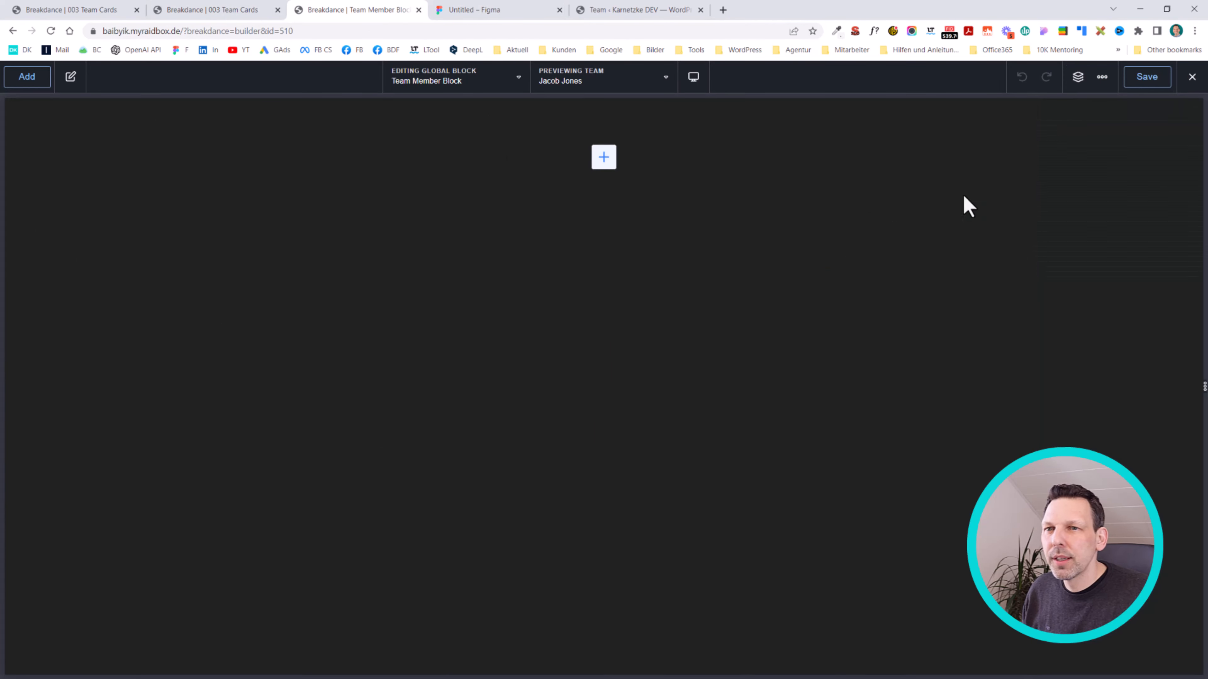
pyautogui.click(1071, 82)
# Insert a Div into the empty Team Member Block and assign it a new team-card-wrapper class.
pyautogui.write('a')
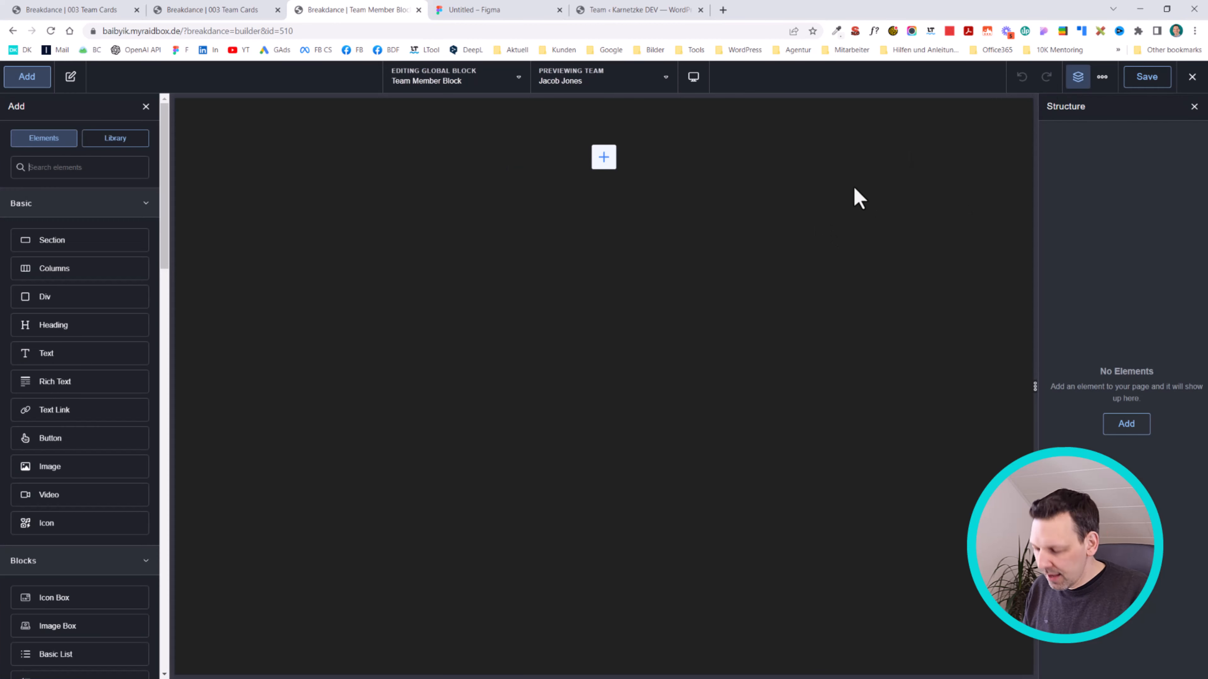
pyautogui.write('div')
pyautogui.press('Return')
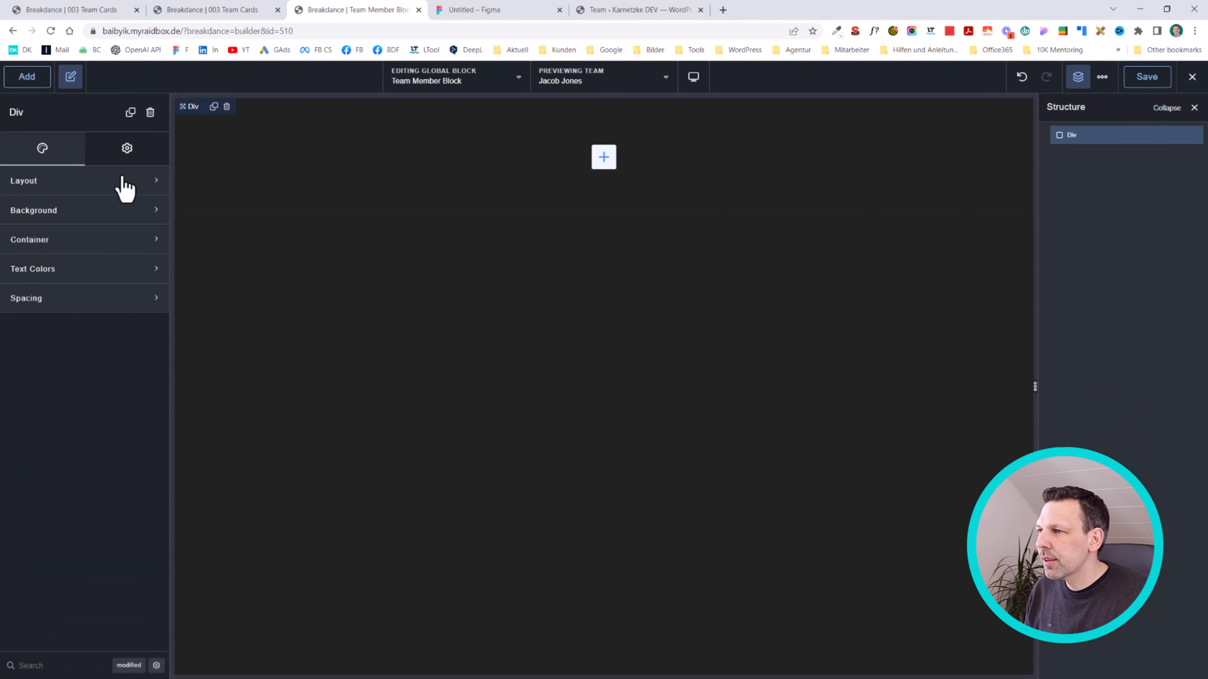
pyautogui.click(134, 145)
pyautogui.click(66, 186)
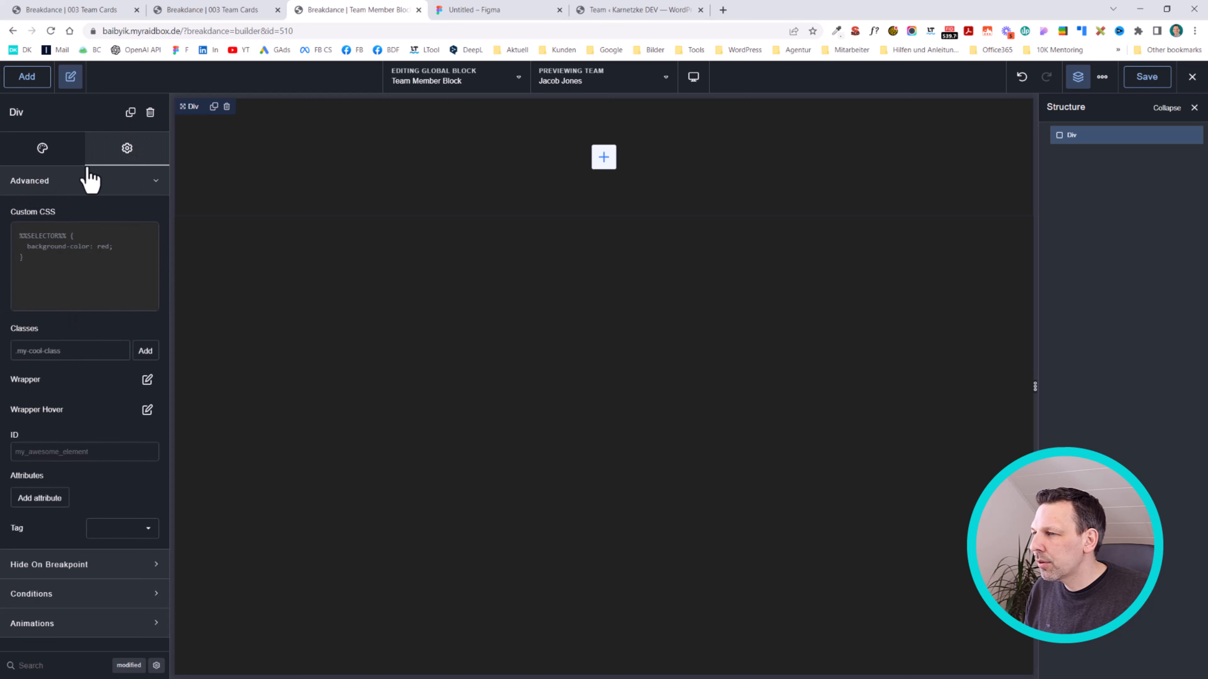
pyautogui.click(59, 346)
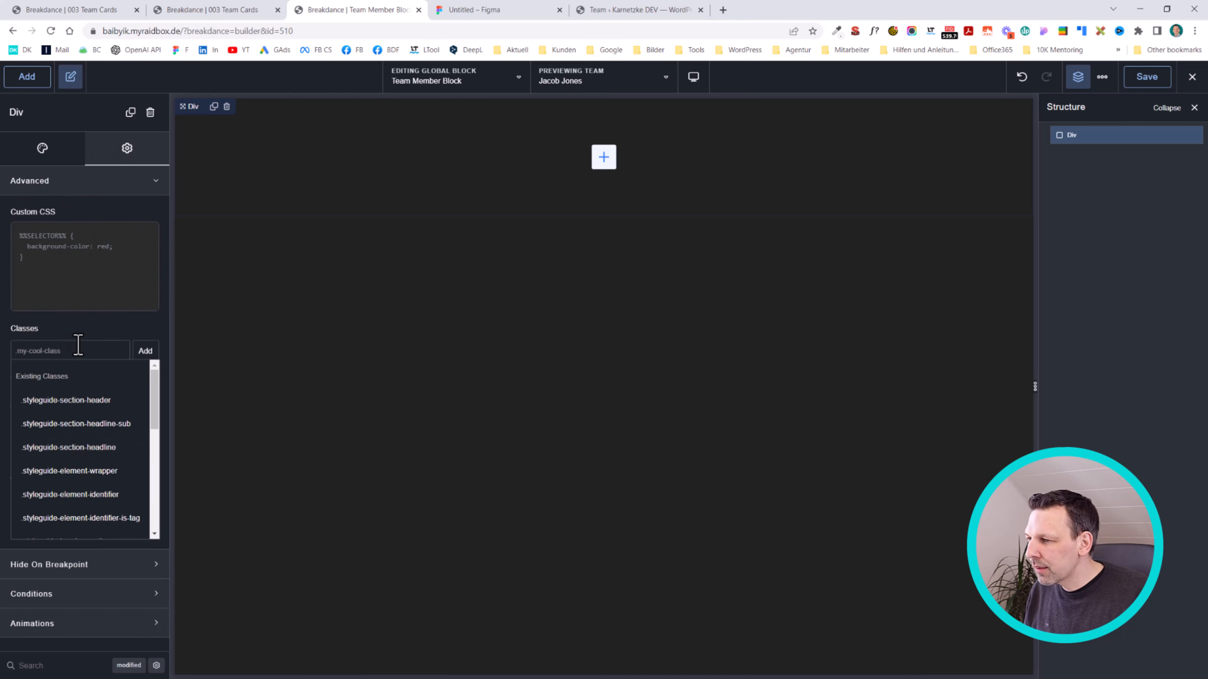
pyautogui.write('team-card-wrapper')
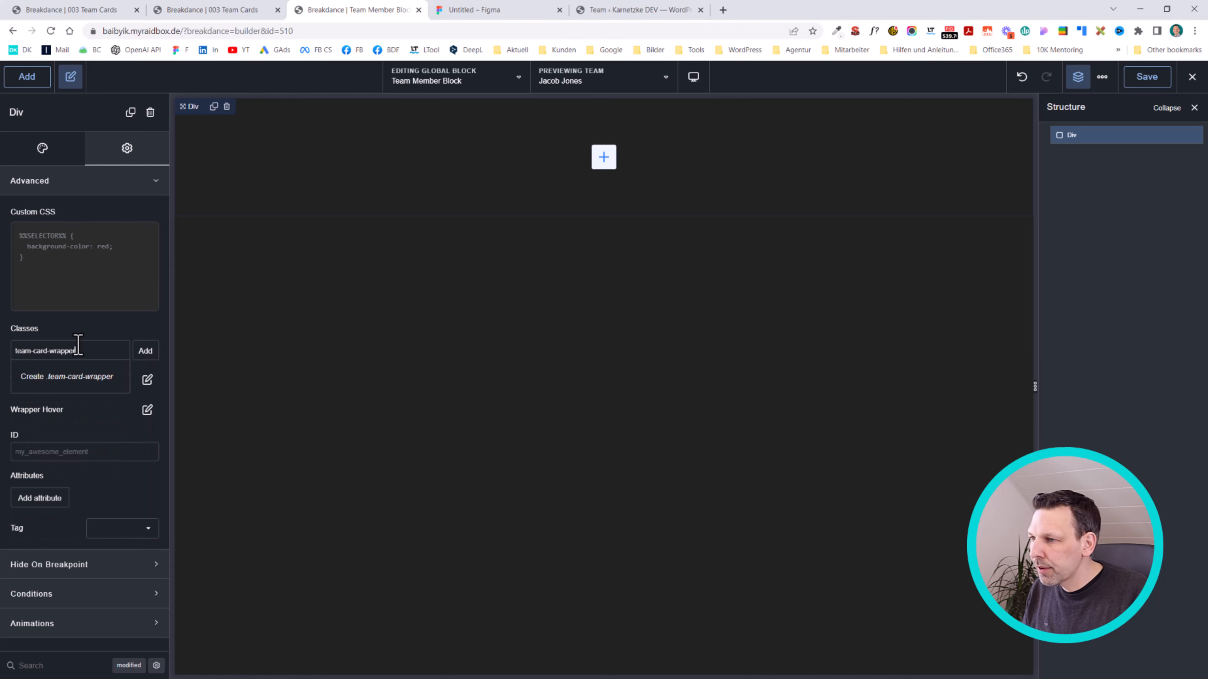
pyautogui.hotkey('ctrl', 'a')
pyautogui.click(139, 353)
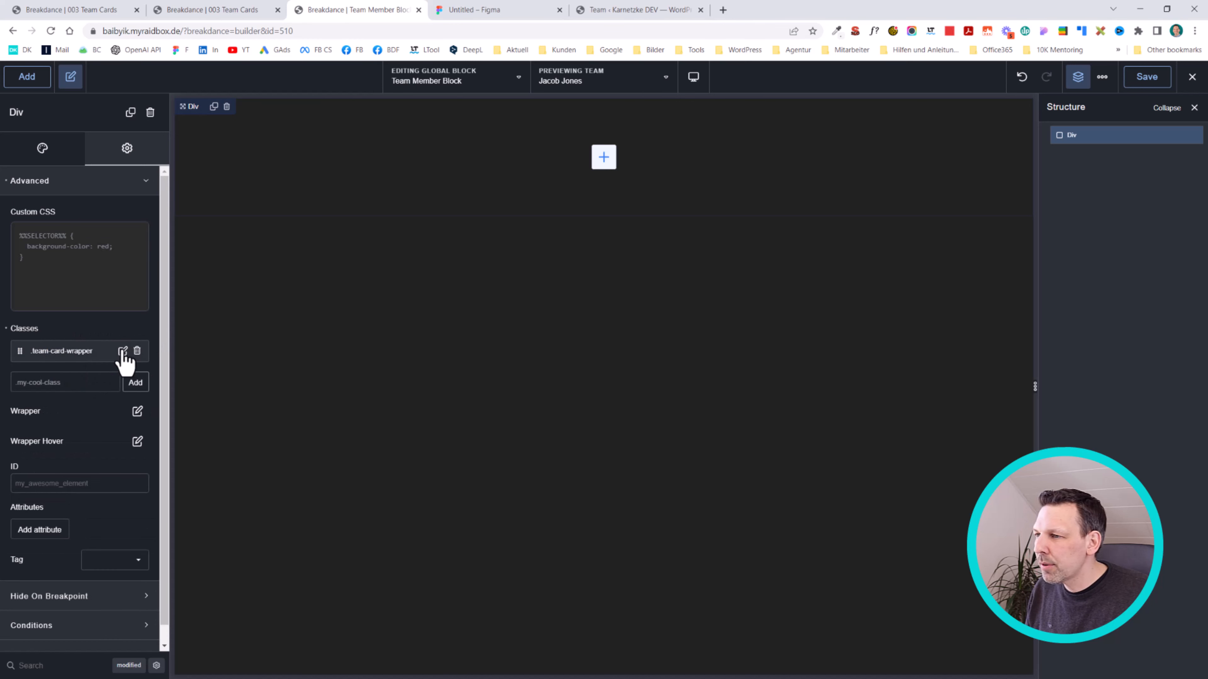
# Give the team-card-wrapper class a 5 px border on all sides in white (#FFFFFF).
pyautogui.click(123, 352)
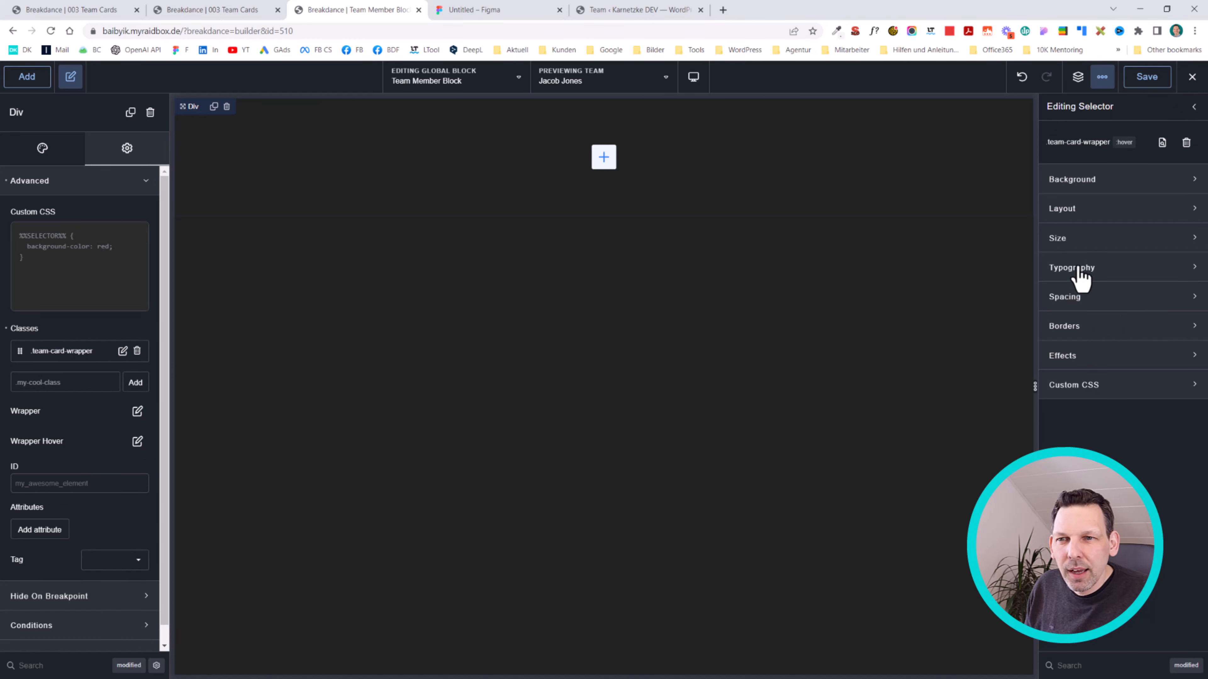
pyautogui.click(1089, 333)
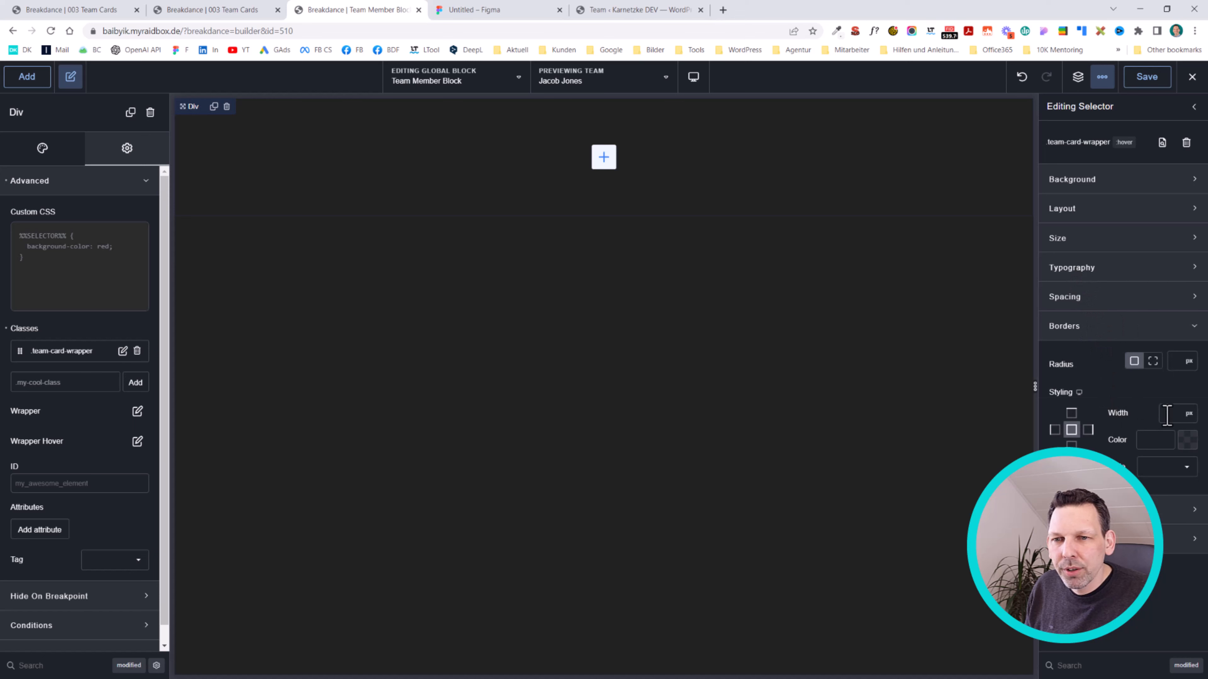
pyautogui.write('5')
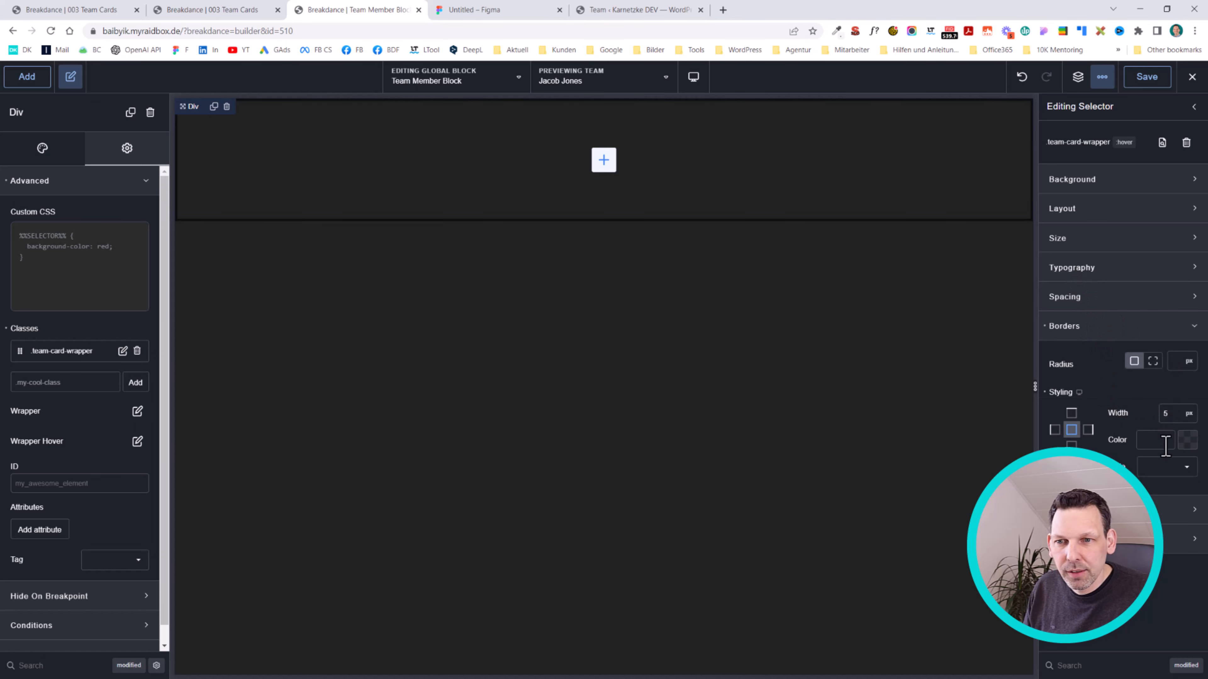
pyautogui.click(1186, 443)
pyautogui.moveTo(1139, 496); pyautogui.dragTo(883, 186)
pyautogui.click(1133, 103)
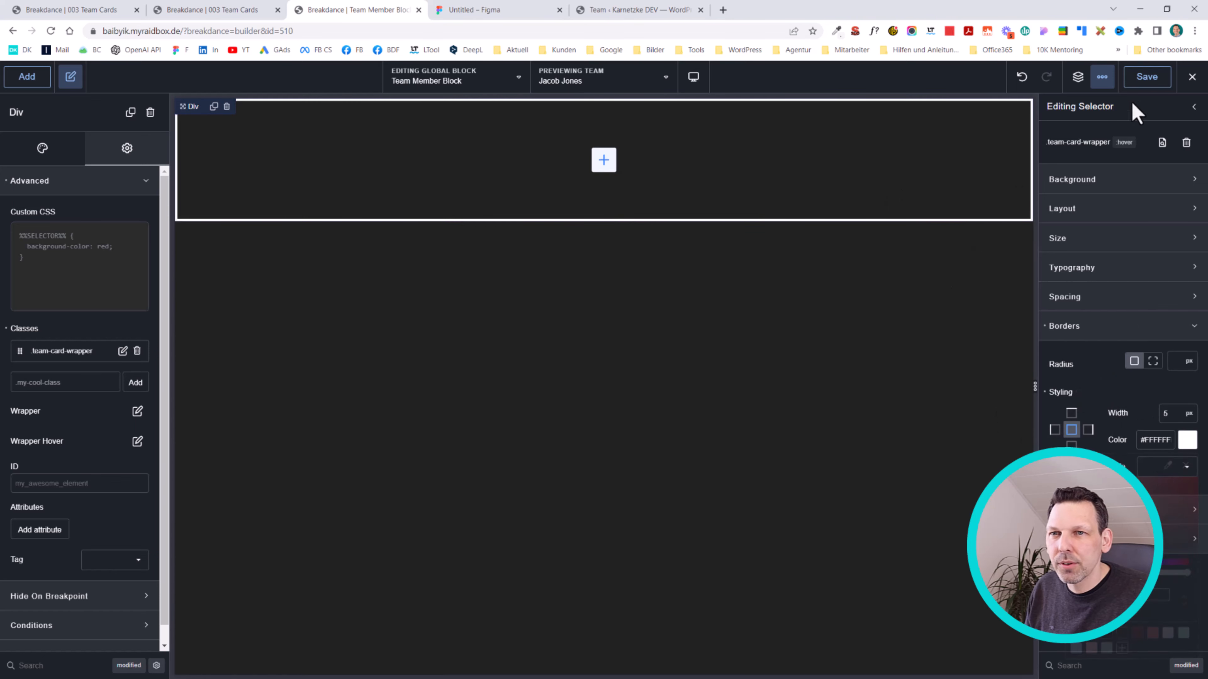
# Save the Team Member Block and display its element structure.
pyautogui.click(1149, 80)
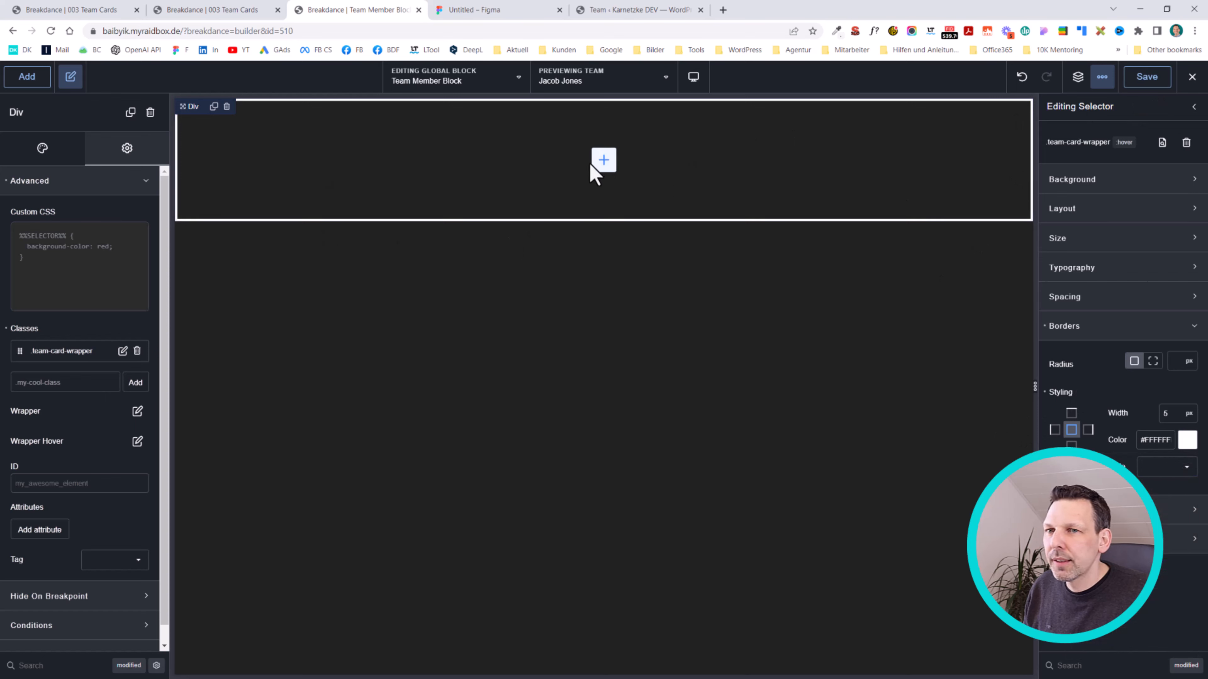
pyautogui.click(1078, 77)
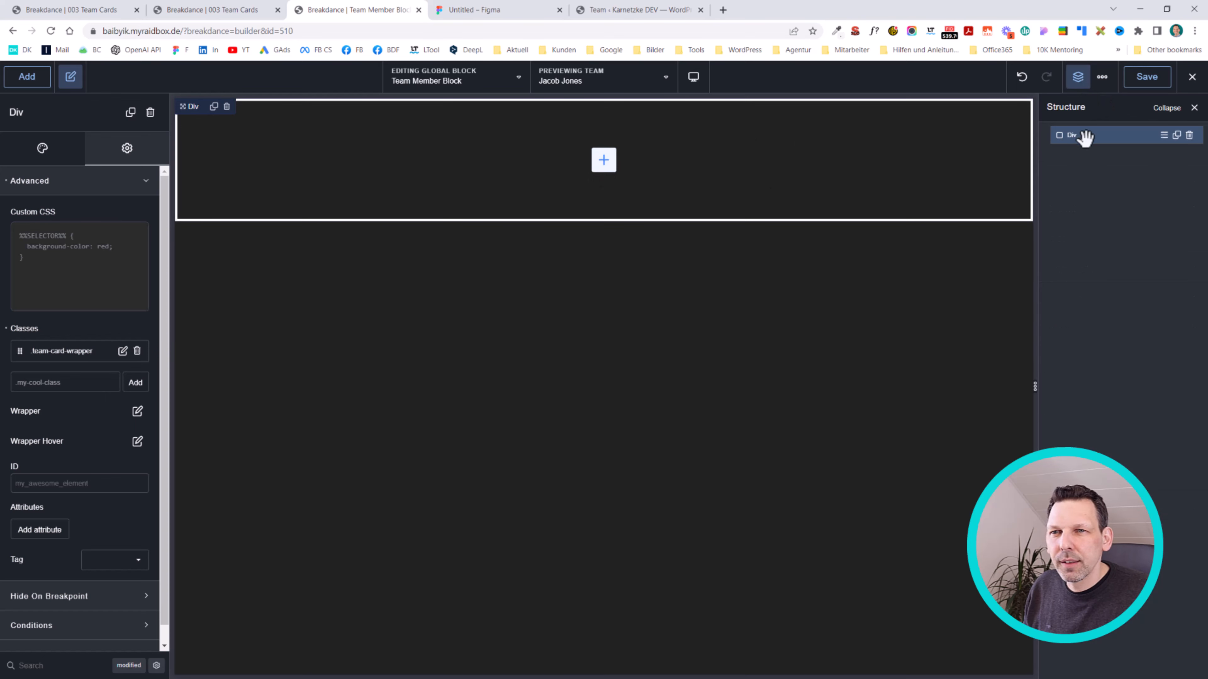
pyautogui.hotkey('ctrl', 'd')
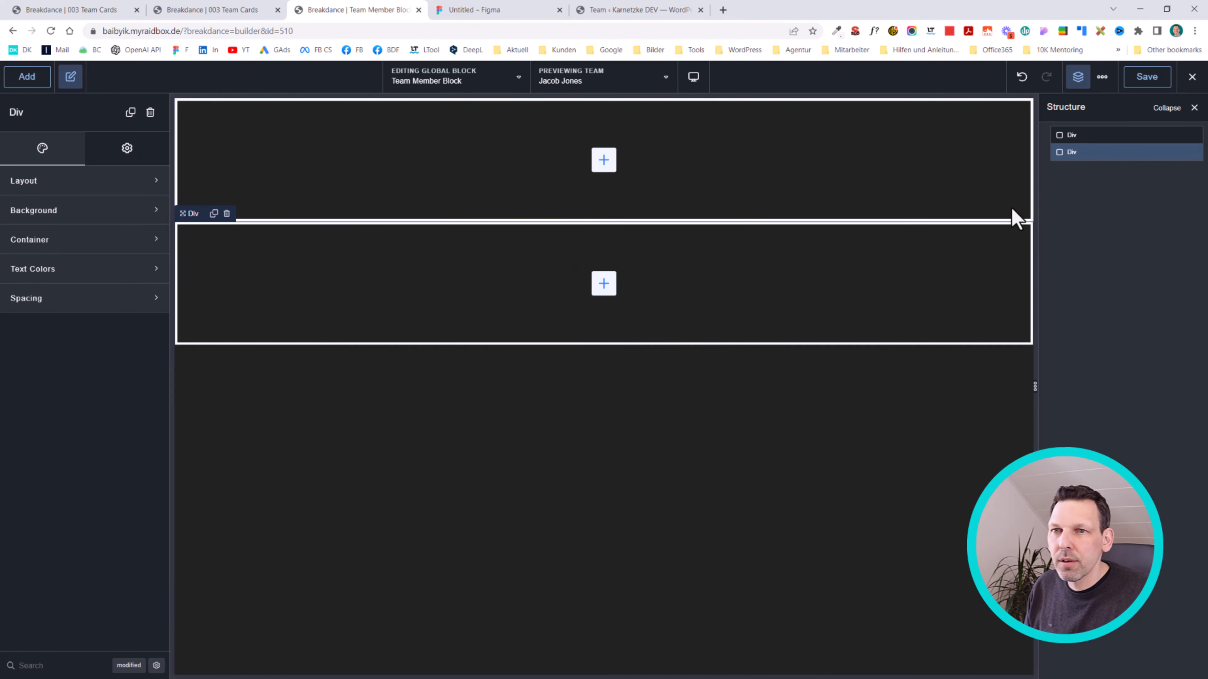
pyautogui.hotkey('ctrl', 'z')
pyautogui.click(1078, 77)
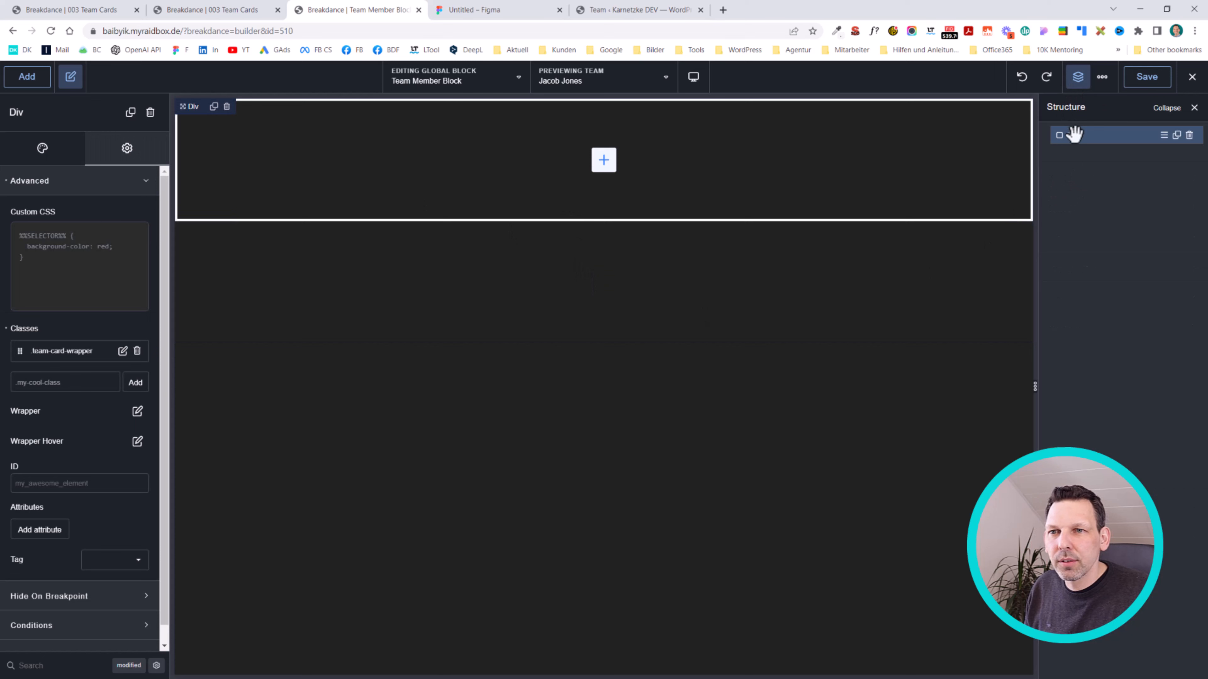
# Nest a second Div inside the wrapper Div and add an Image element to the nested Div.
pyautogui.click(27, 77)
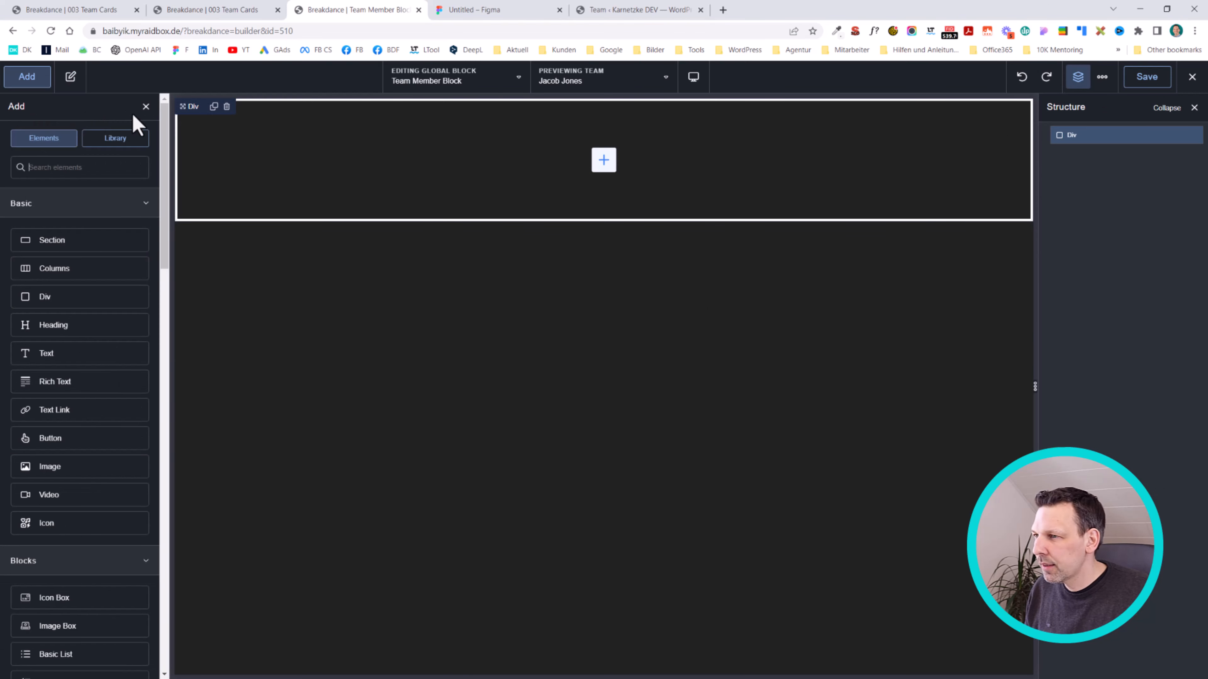
pyautogui.write('div')
pyautogui.press('Return')
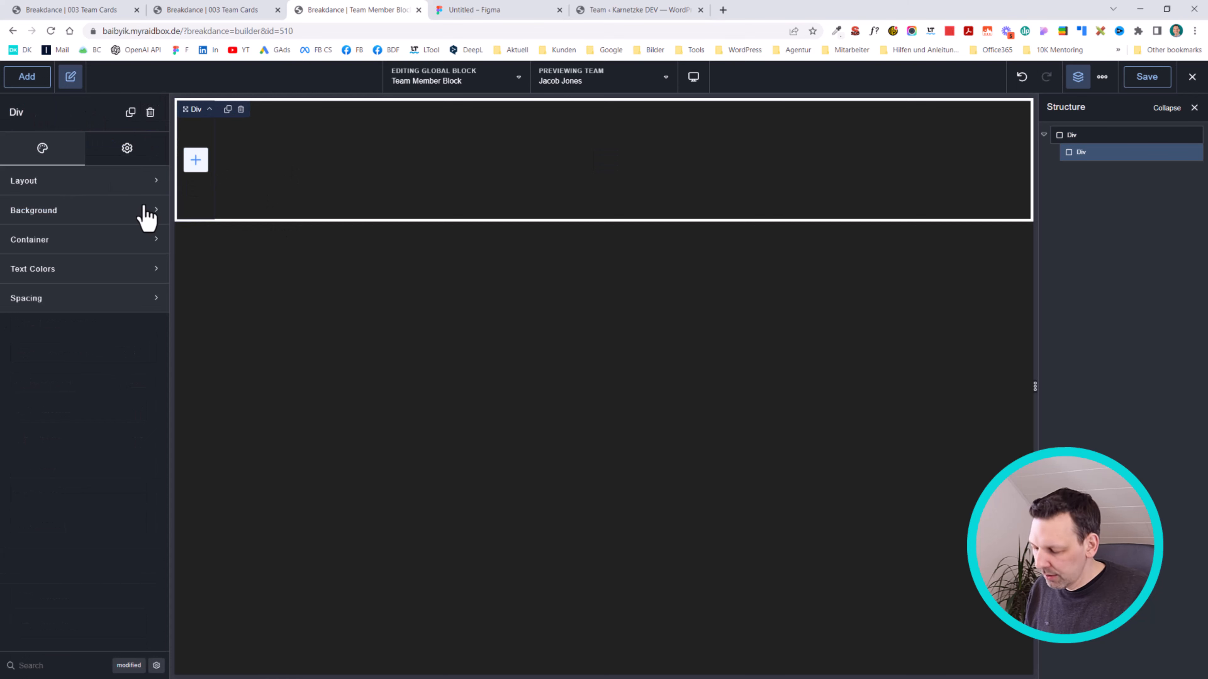
pyautogui.hotkey('ctrl', 'a')
pyautogui.write('ima')
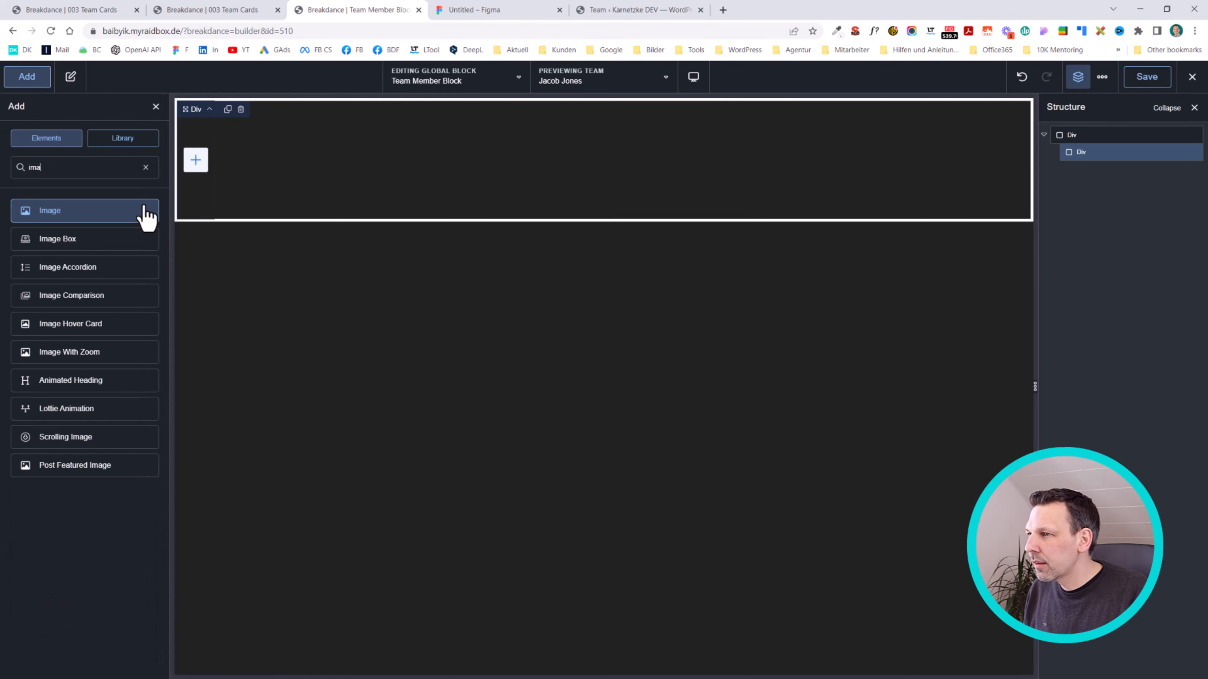
pyautogui.press('Return')
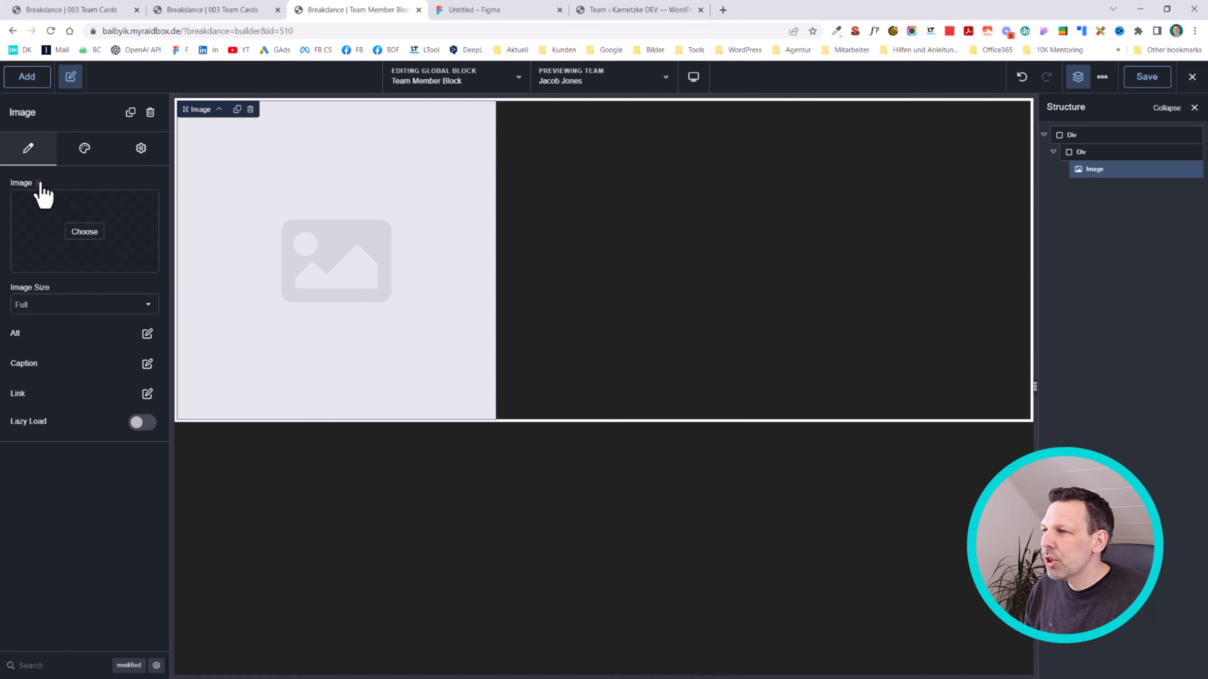
# Set the Image element's picture to portrait_2.jpg from the media library.
pyautogui.click(85, 232)
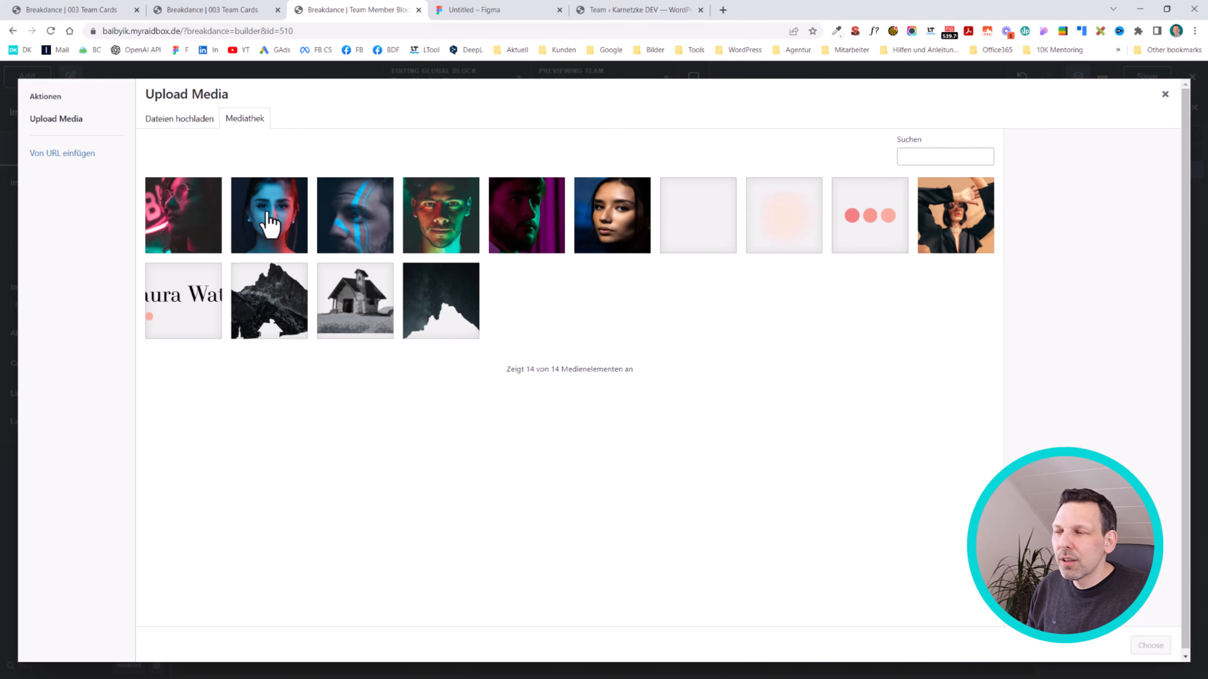
pyautogui.click(270, 226)
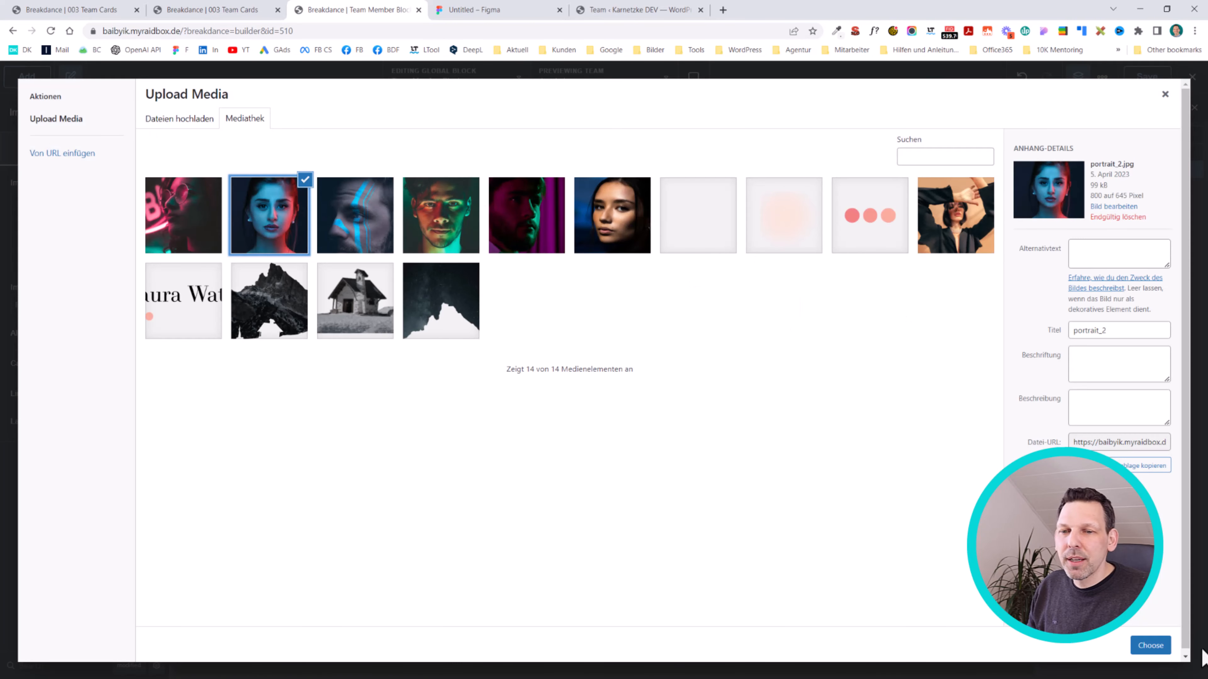
pyautogui.click(1150, 645)
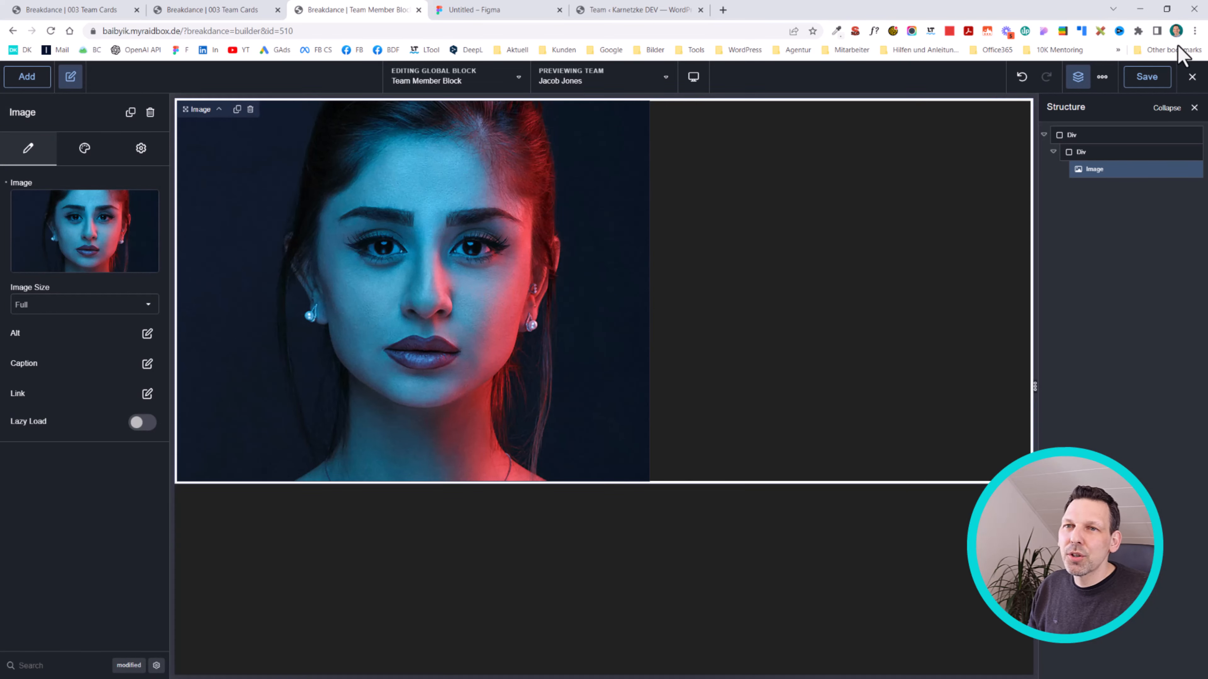
# Save the 003 Team Cards page and open its frontend view in a new browser tab.
pyautogui.click(458, 10)
pyautogui.click(639, 10)
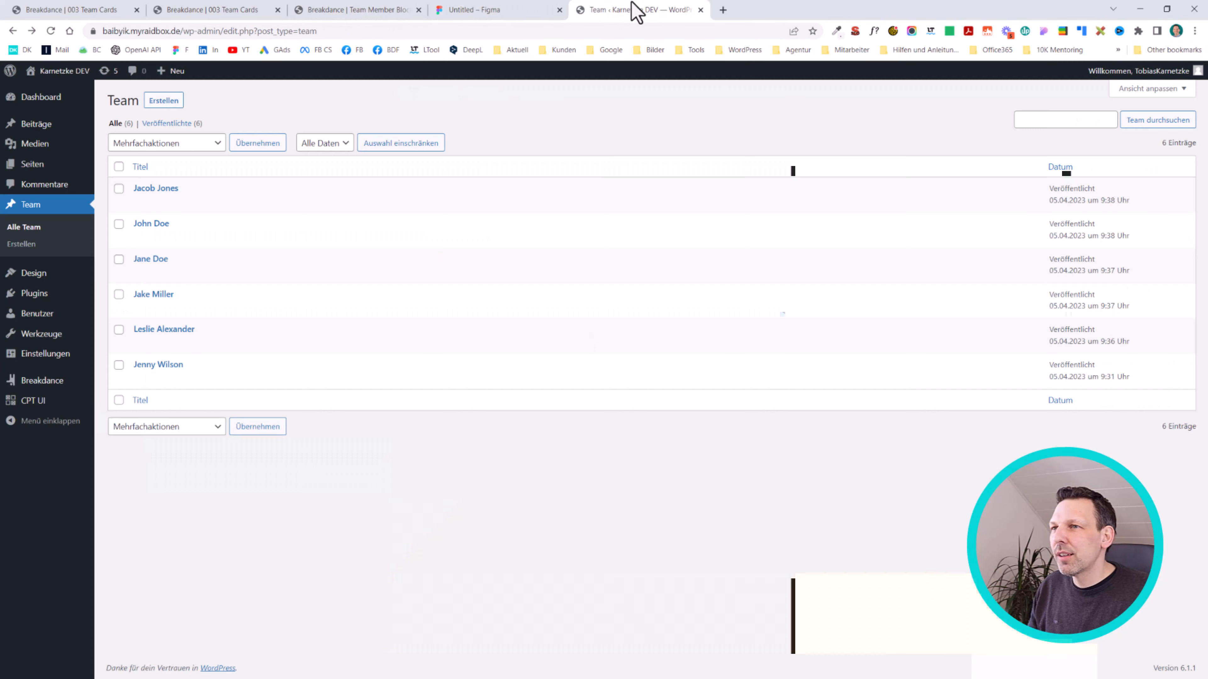
pyautogui.click(499, 9)
pyautogui.click(240, 9)
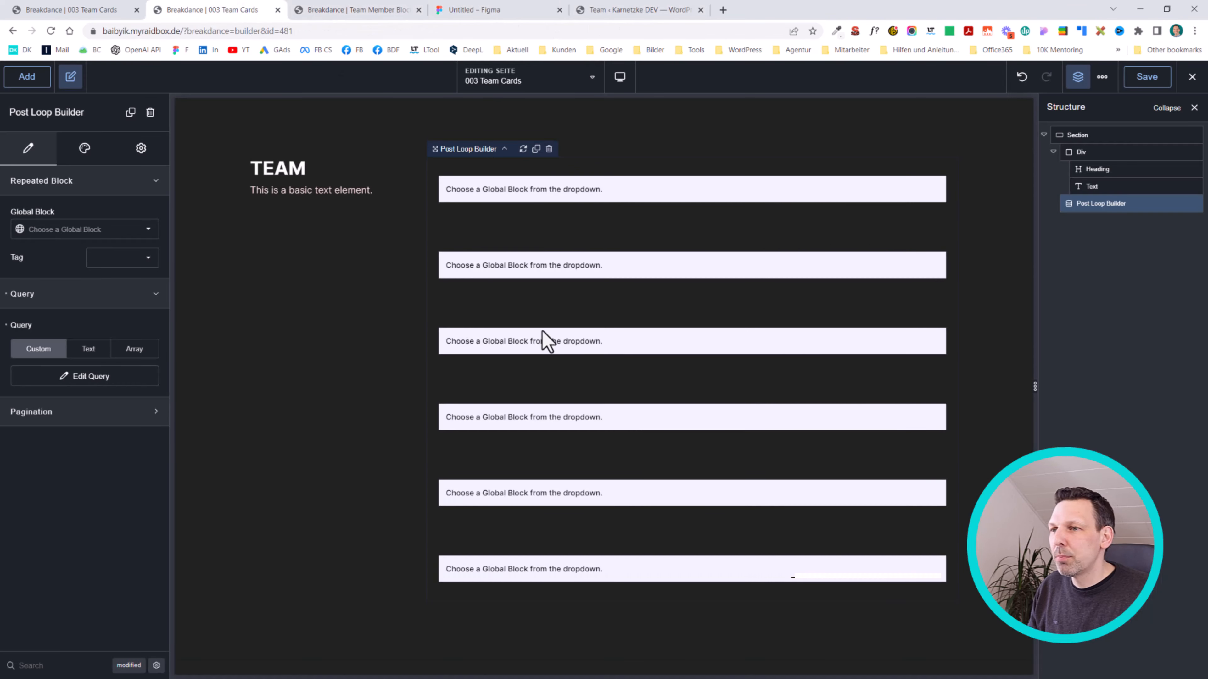
pyautogui.click(1146, 77)
pyautogui.click(1191, 79)
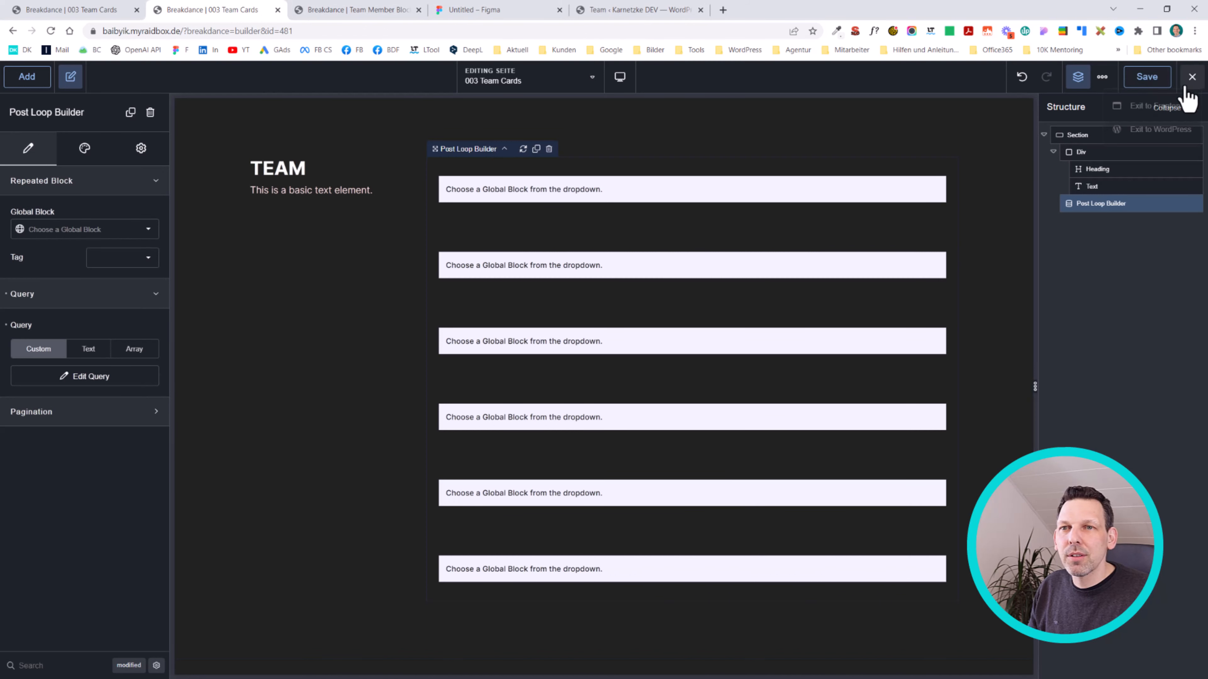
pyautogui.rightClick(1158, 107)
pyautogui.click(1151, 112)
pyautogui.click(397, 7)
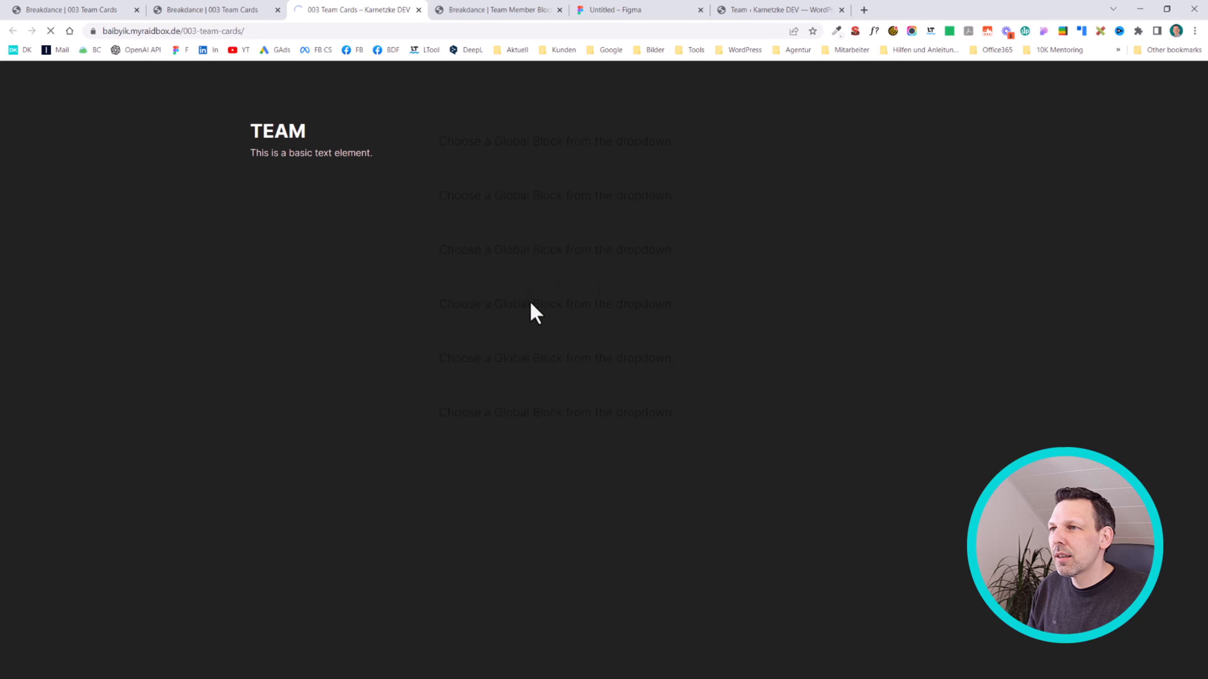
# Save the Team Member Block with its new image and reload the 003 Team Cards frontend page.
pyautogui.click(489, 9)
pyautogui.click(242, 9)
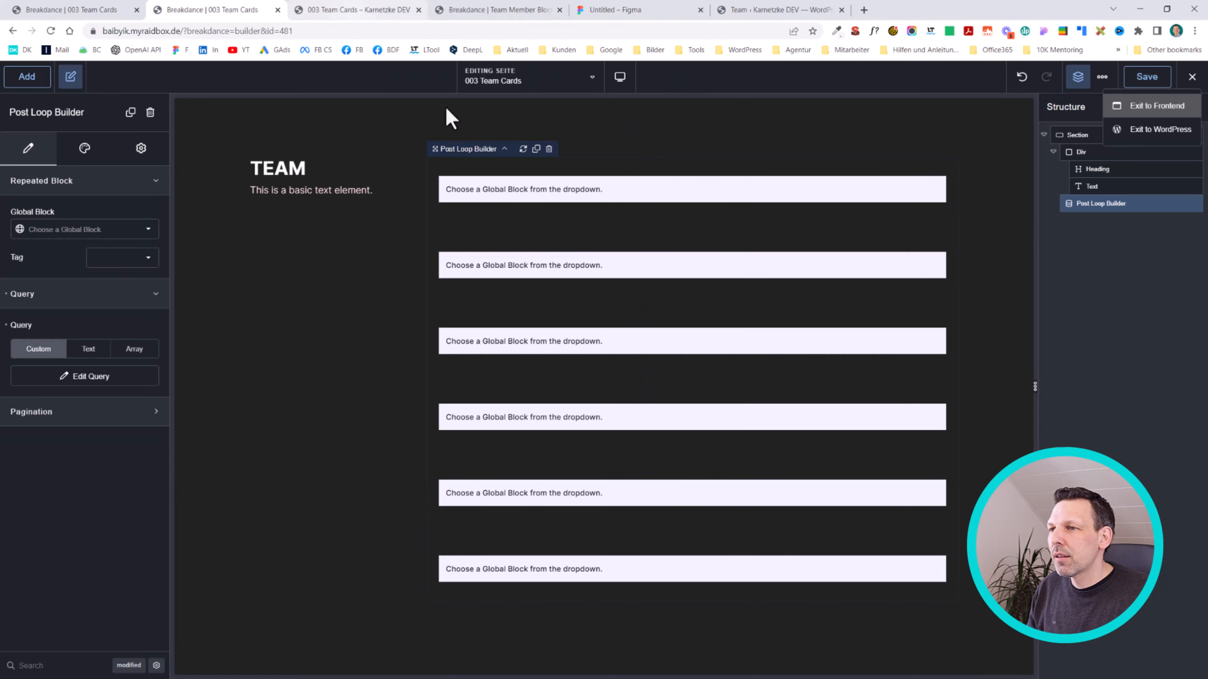
pyautogui.click(404, 10)
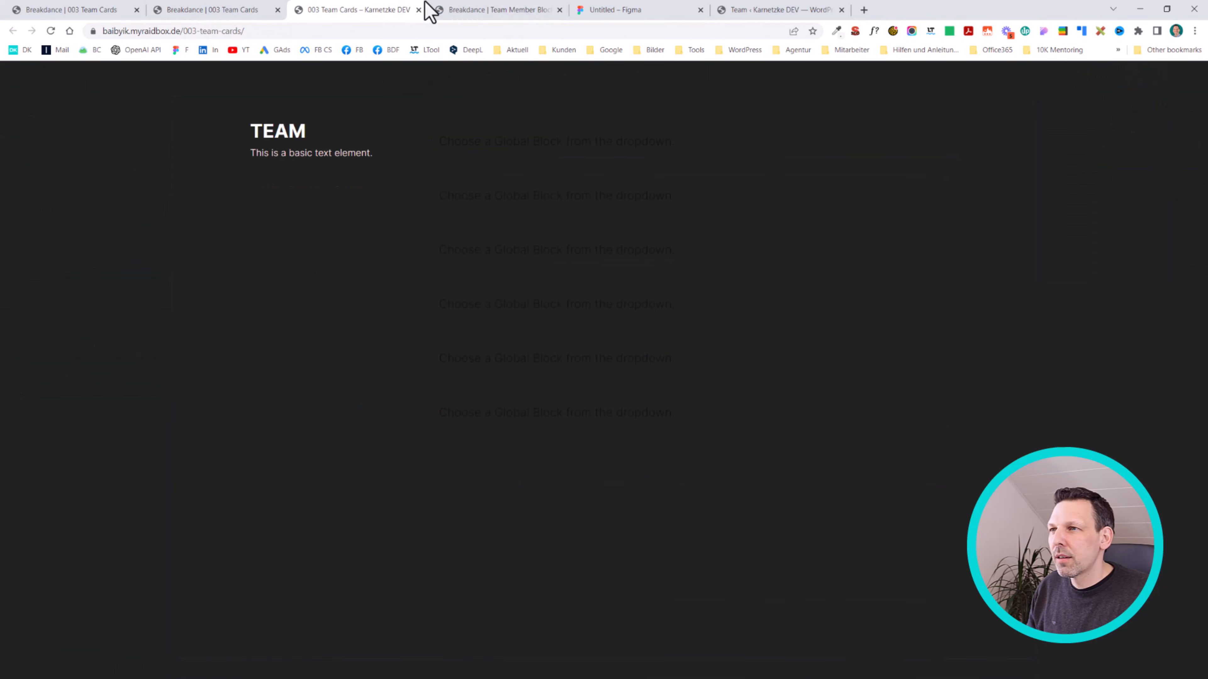
pyautogui.click(499, 9)
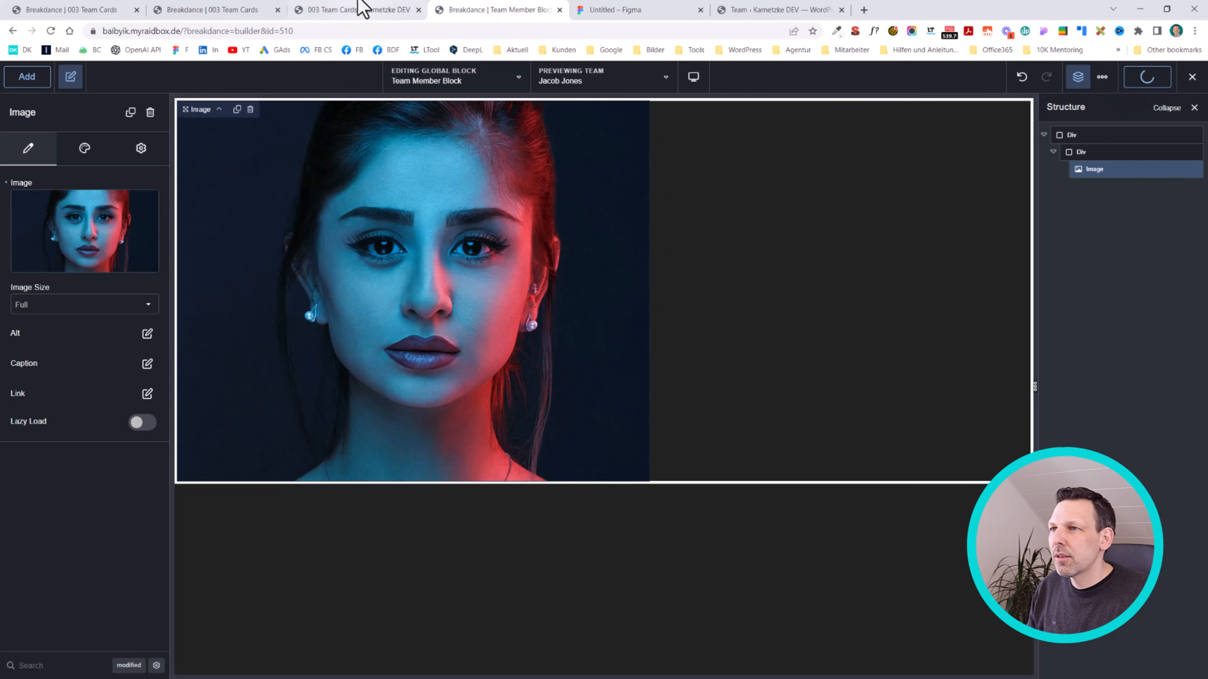
pyautogui.click(364, 10)
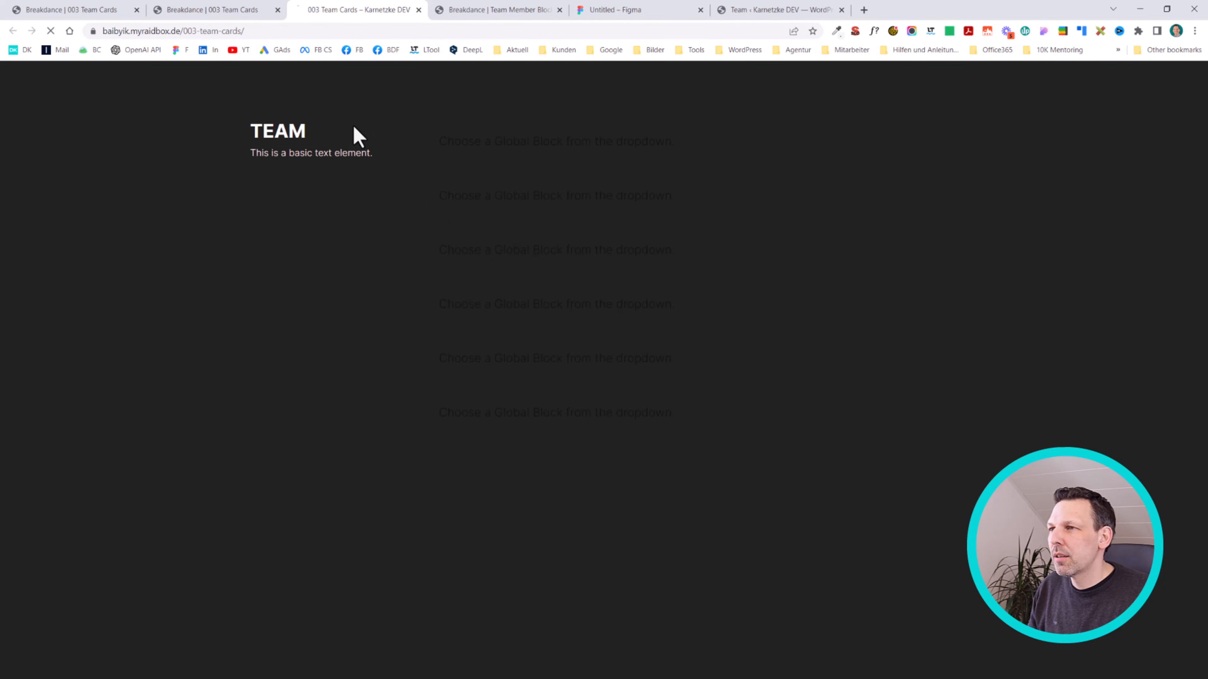
# Try Team Card Layout as the Post Loop Builder's global block and save the page.
pyautogui.hotkey('ctrl', 'shift', 'Tab')
pyautogui.click(124, 230)
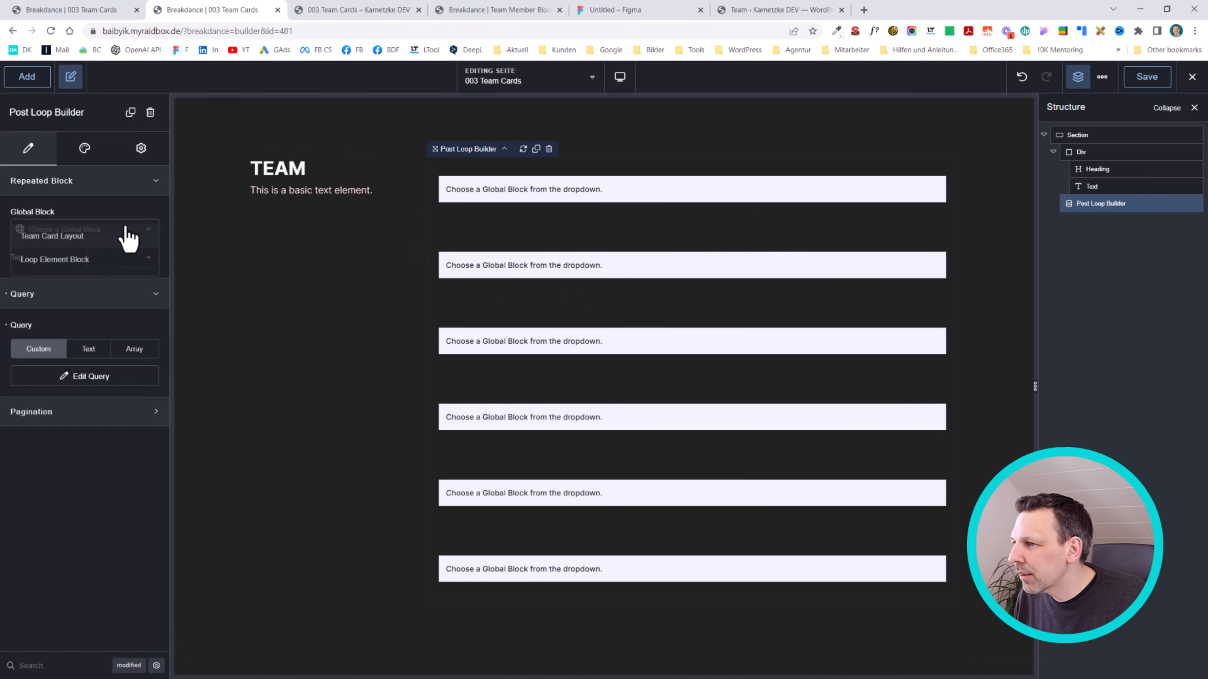
pyautogui.click(53, 236)
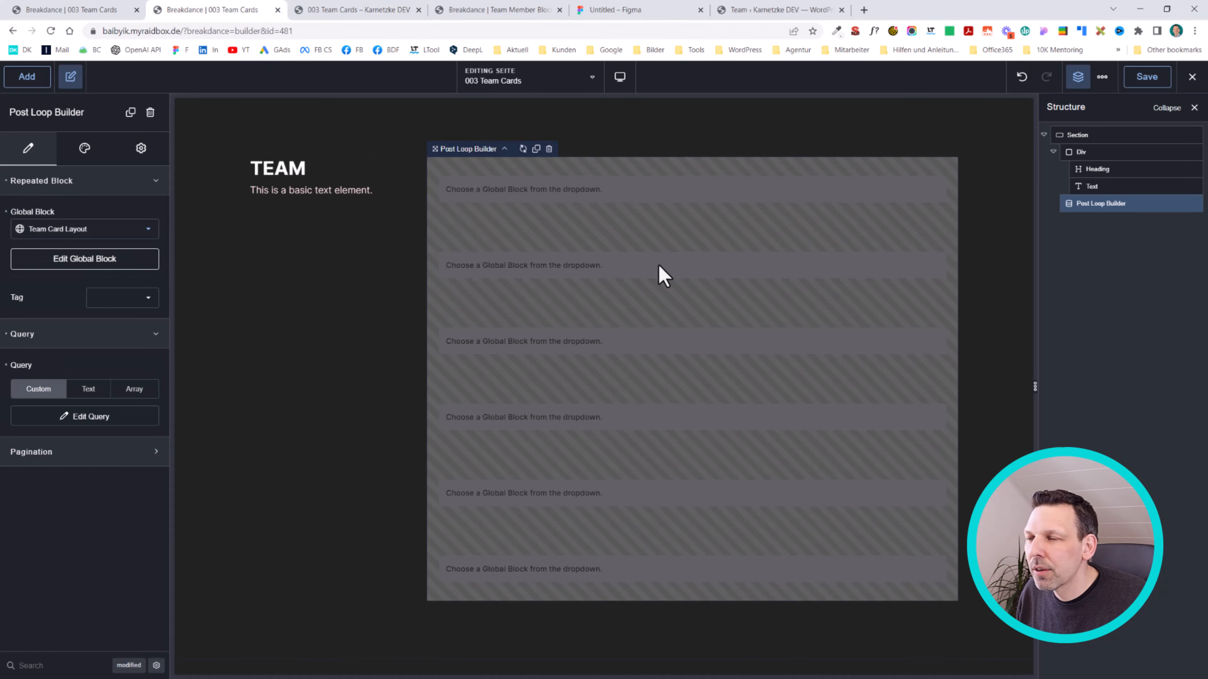
pyautogui.click(1145, 80)
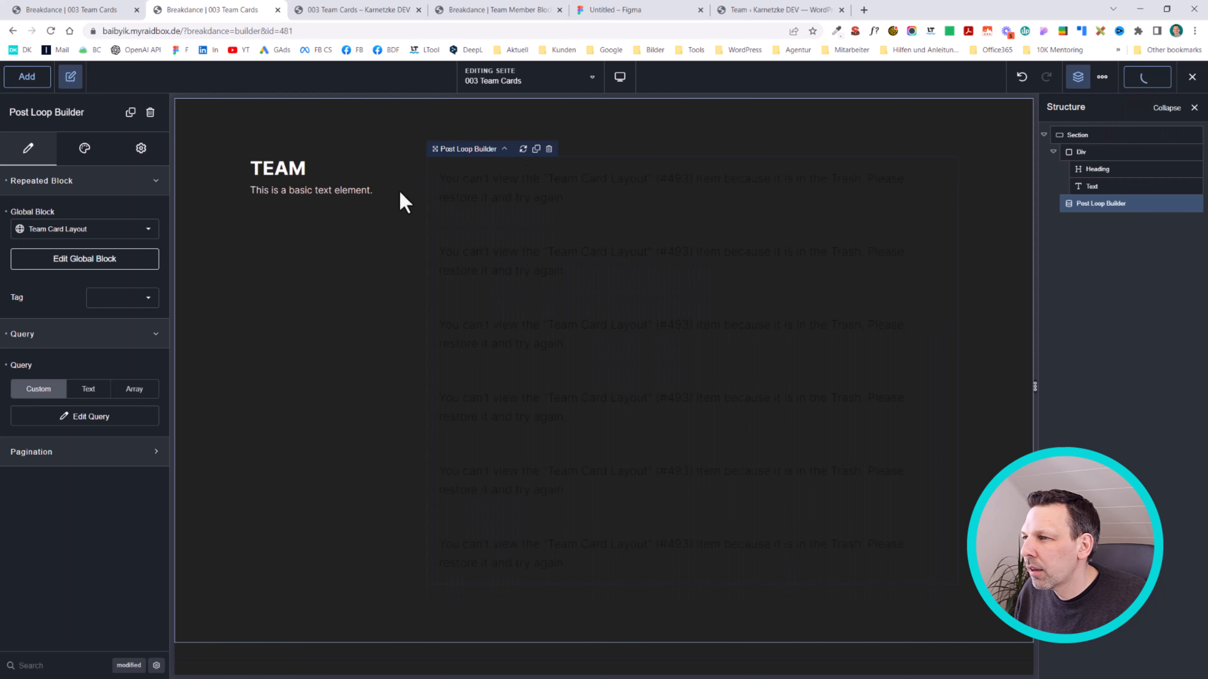
pyautogui.click(84, 230)
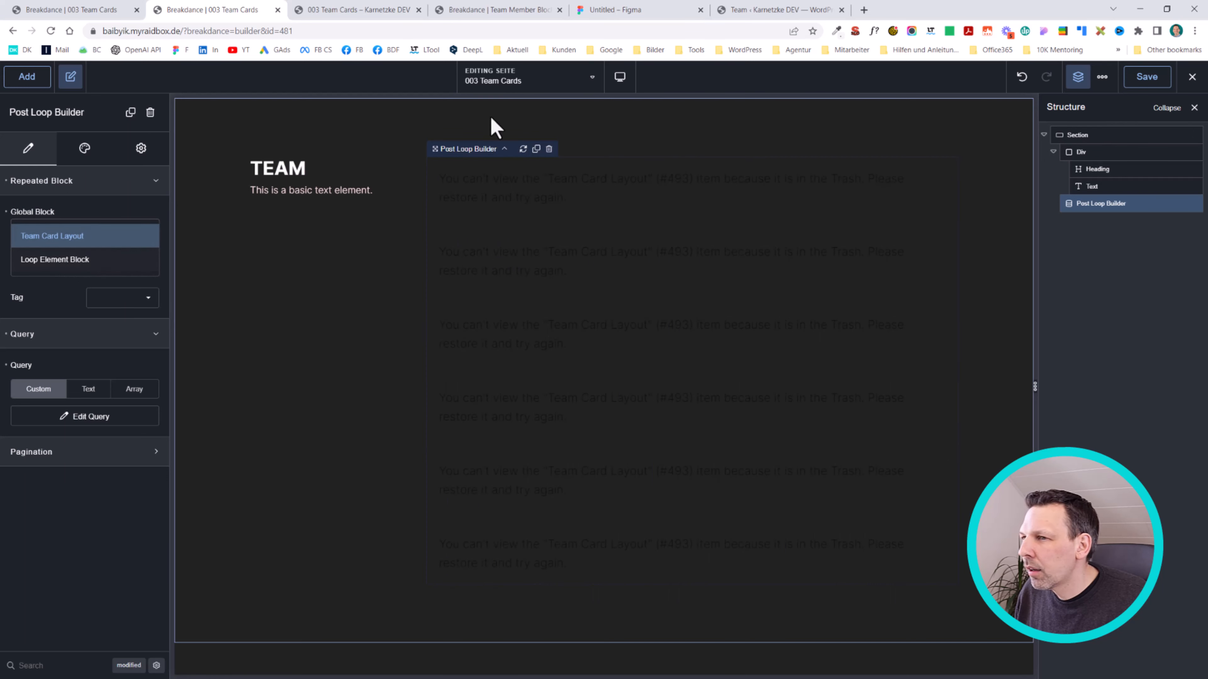
# Reload the 003 Team Cards builder, assign Team Member Block as the Post Loop Builder's global block, and save the page.
pyautogui.press('F5')
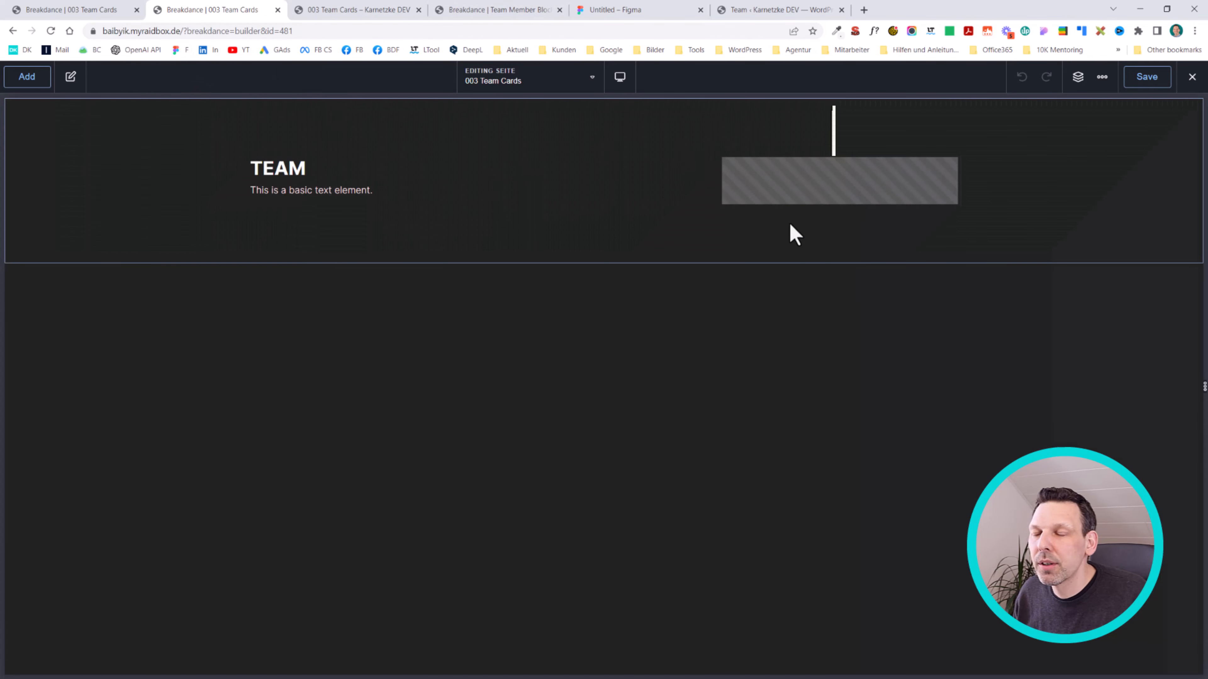
pyautogui.click(345, 9)
pyautogui.click(216, 9)
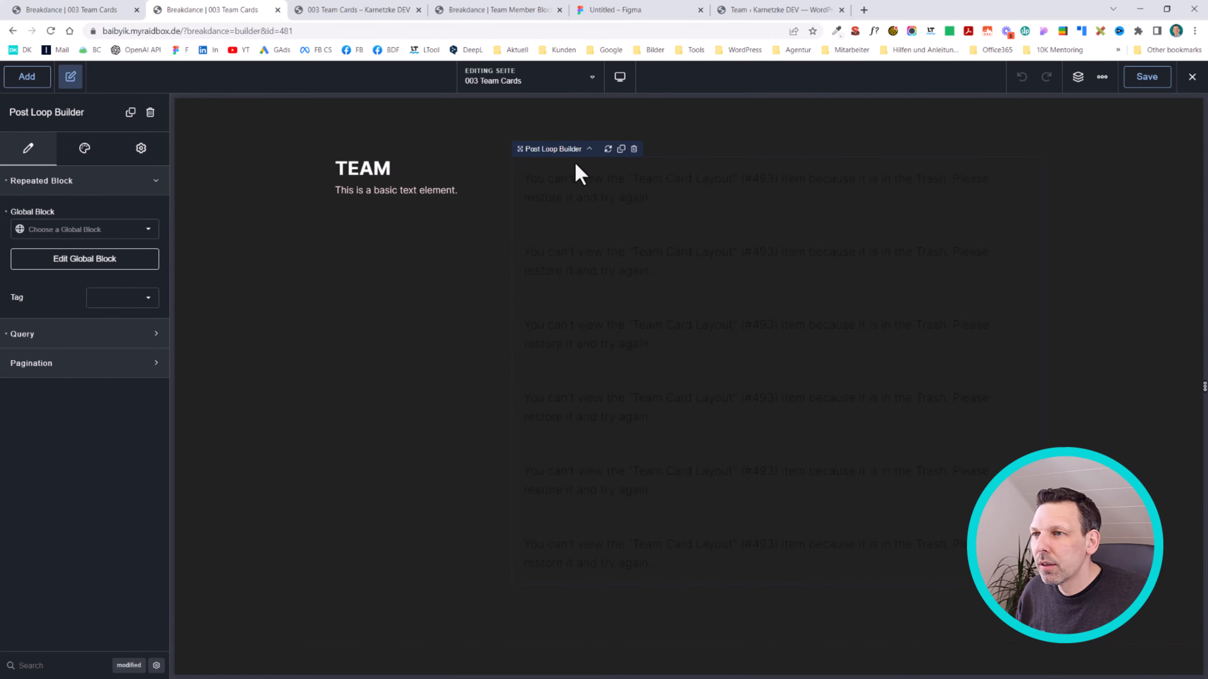
pyautogui.click(1080, 79)
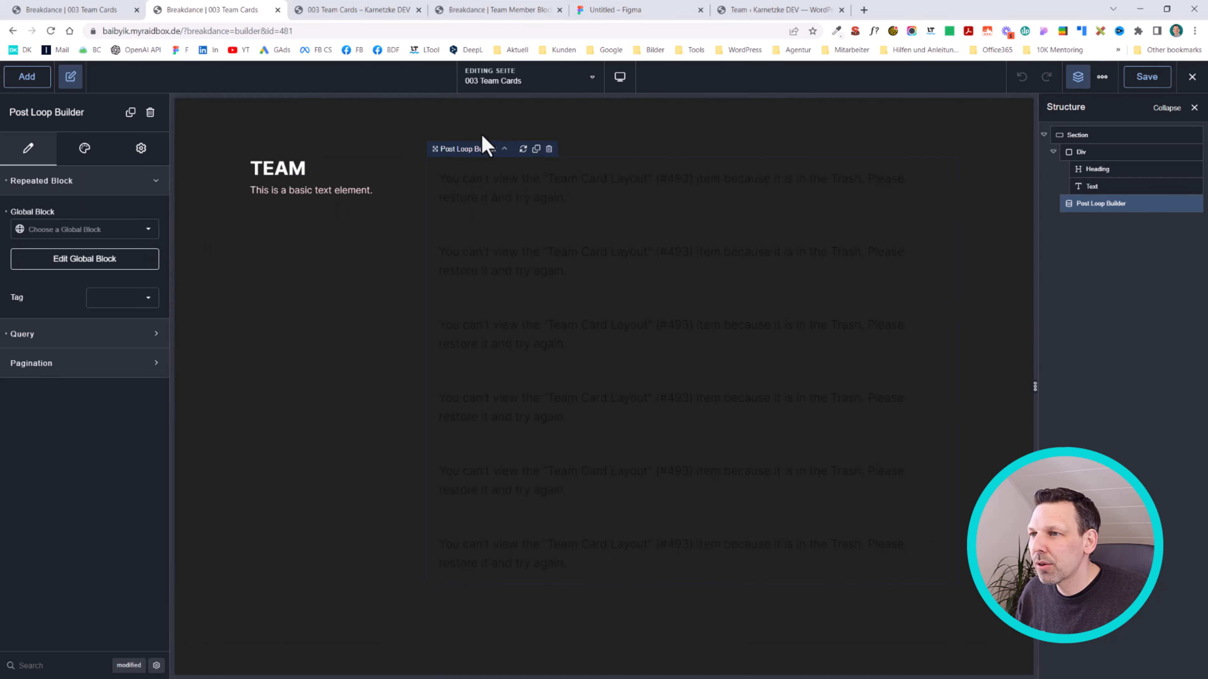
pyautogui.click(82, 234)
pyautogui.click(62, 236)
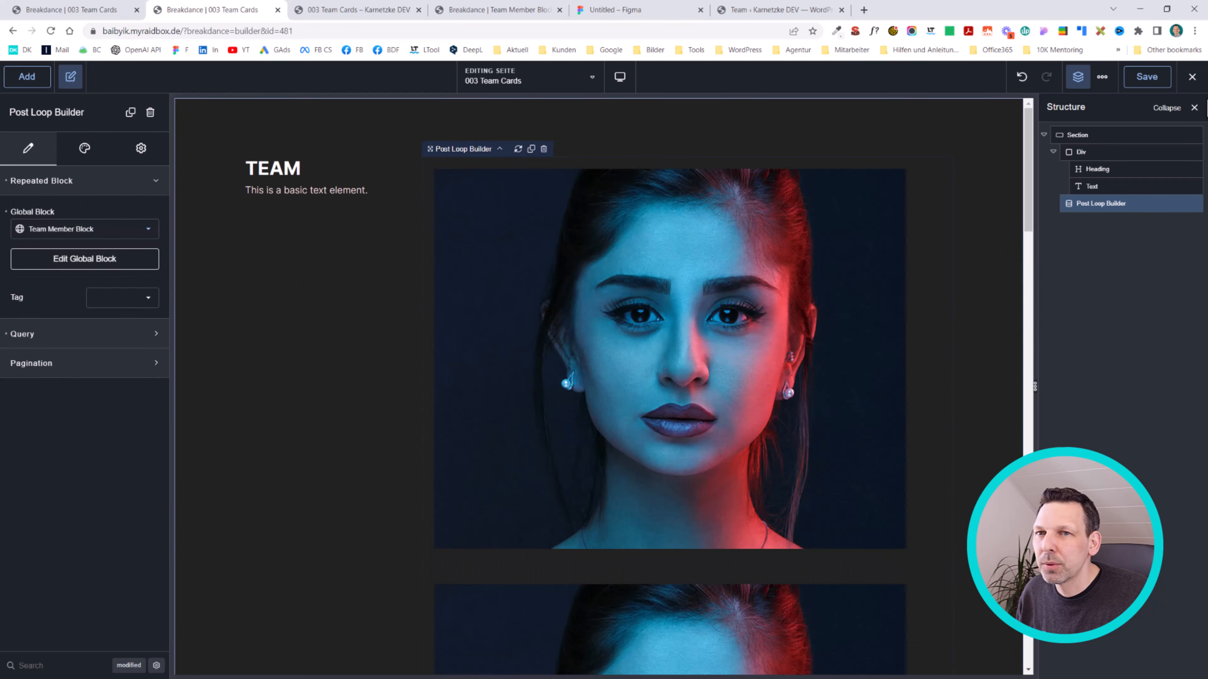
pyautogui.click(1147, 77)
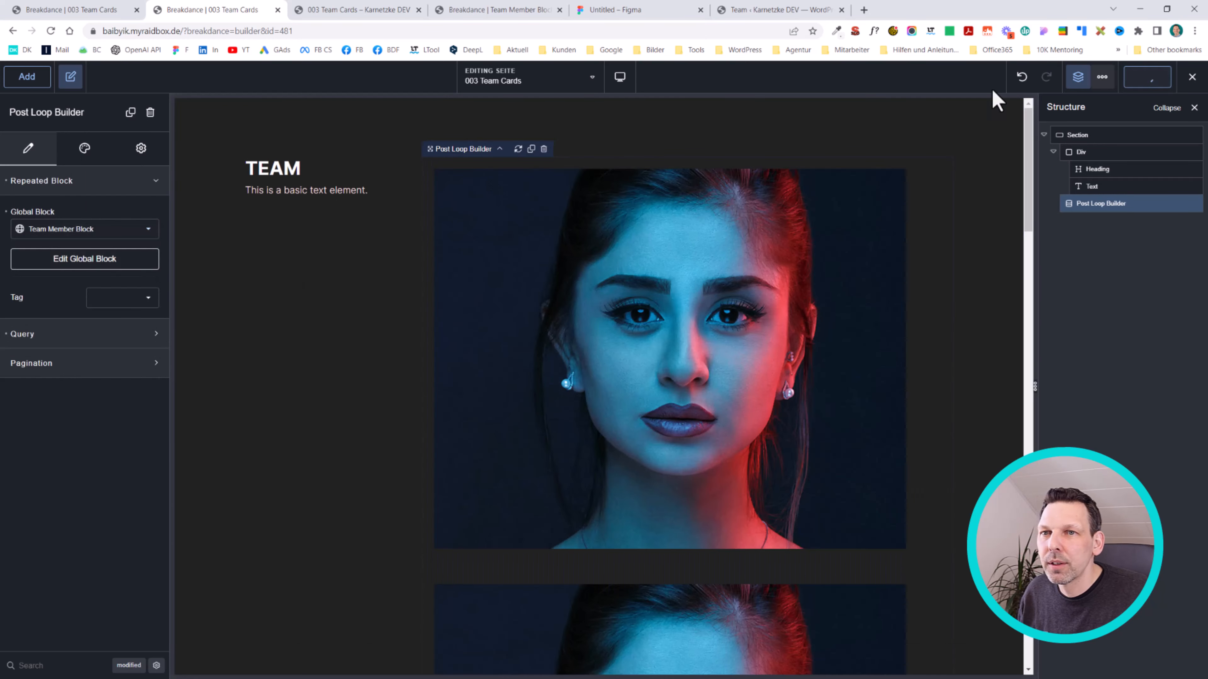
# Reload the 003 Team Cards frontend page and review the repeated team images down the page.
pyautogui.click(434, 10)
pyautogui.click(383, 10)
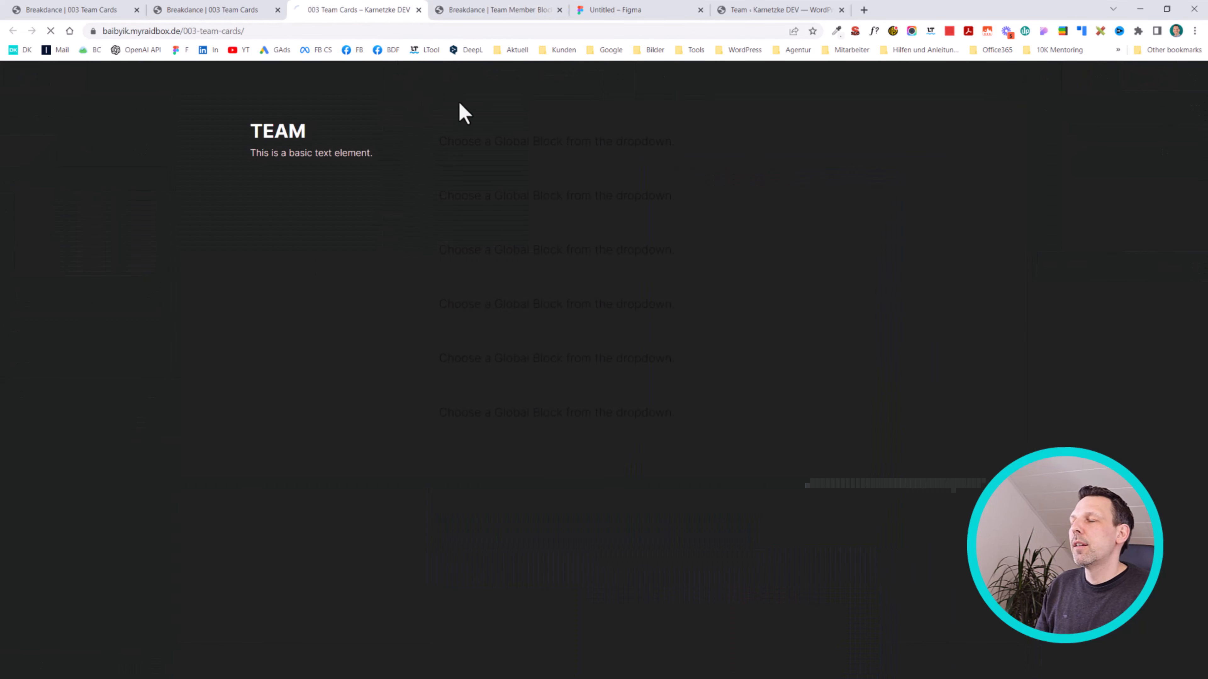
pyautogui.scroll(-5, 936, 245)
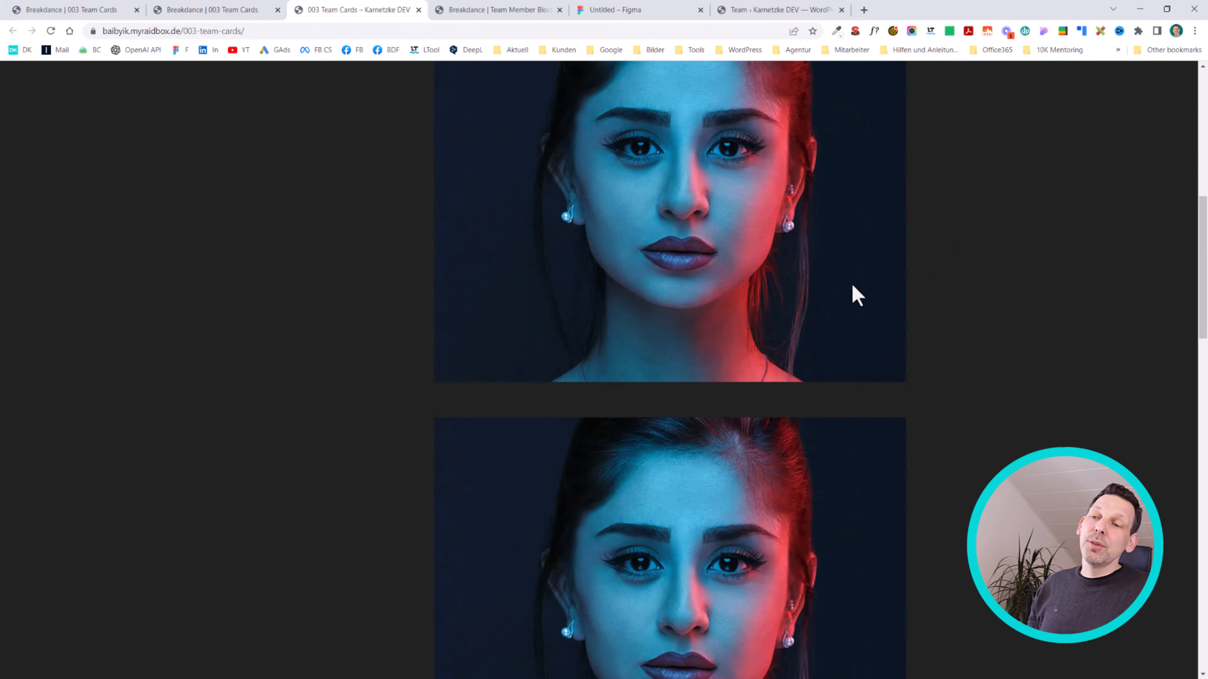
pyautogui.scroll(-7, 829, 418)
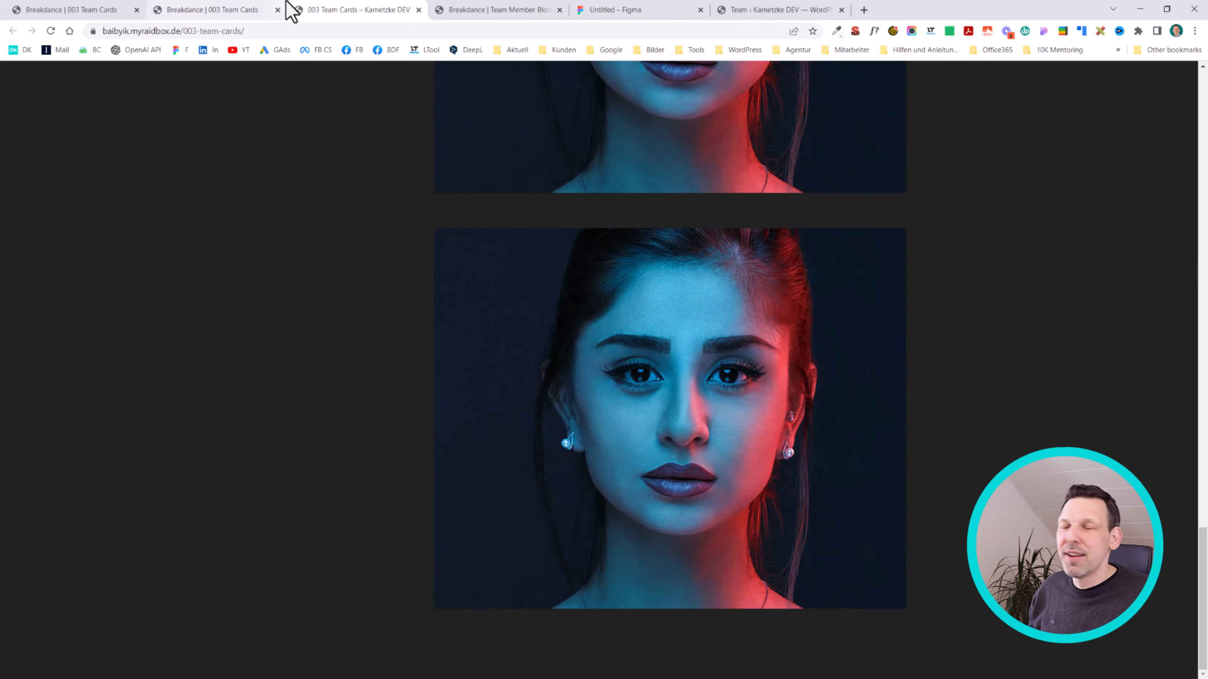
# Close the redundant empty 003 Team Cards builder tab and return to the Image element in the Team Member Block.
pyautogui.click(204, 8)
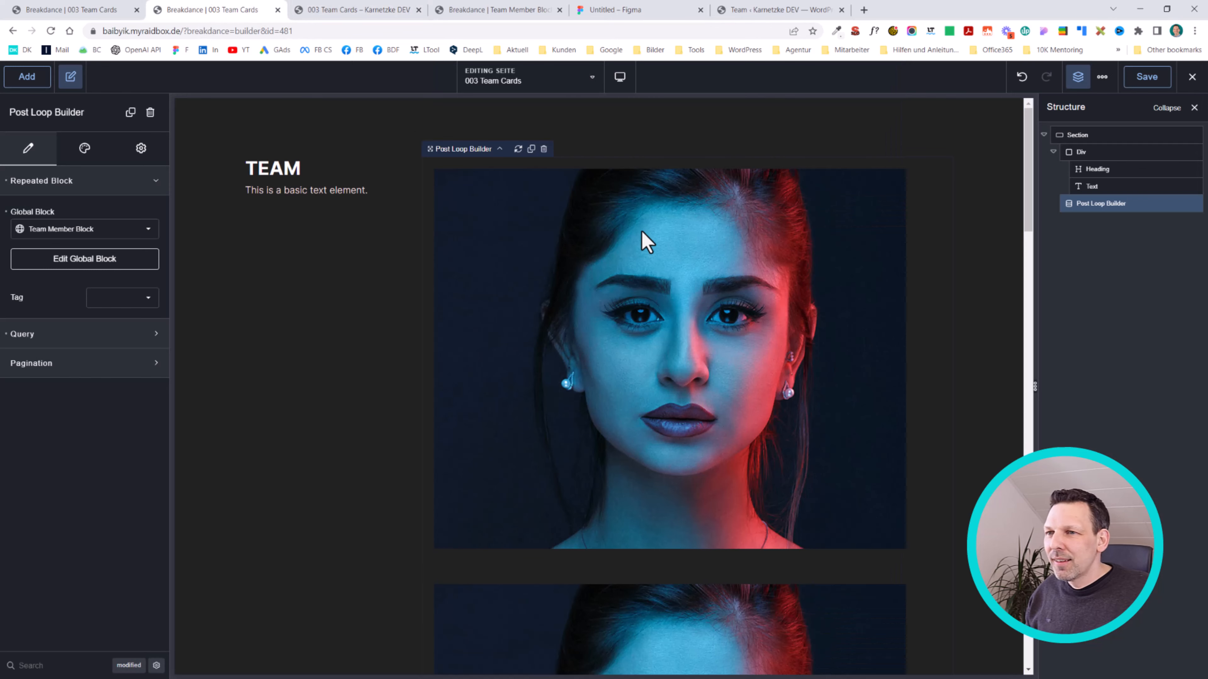
pyautogui.click(53, 6)
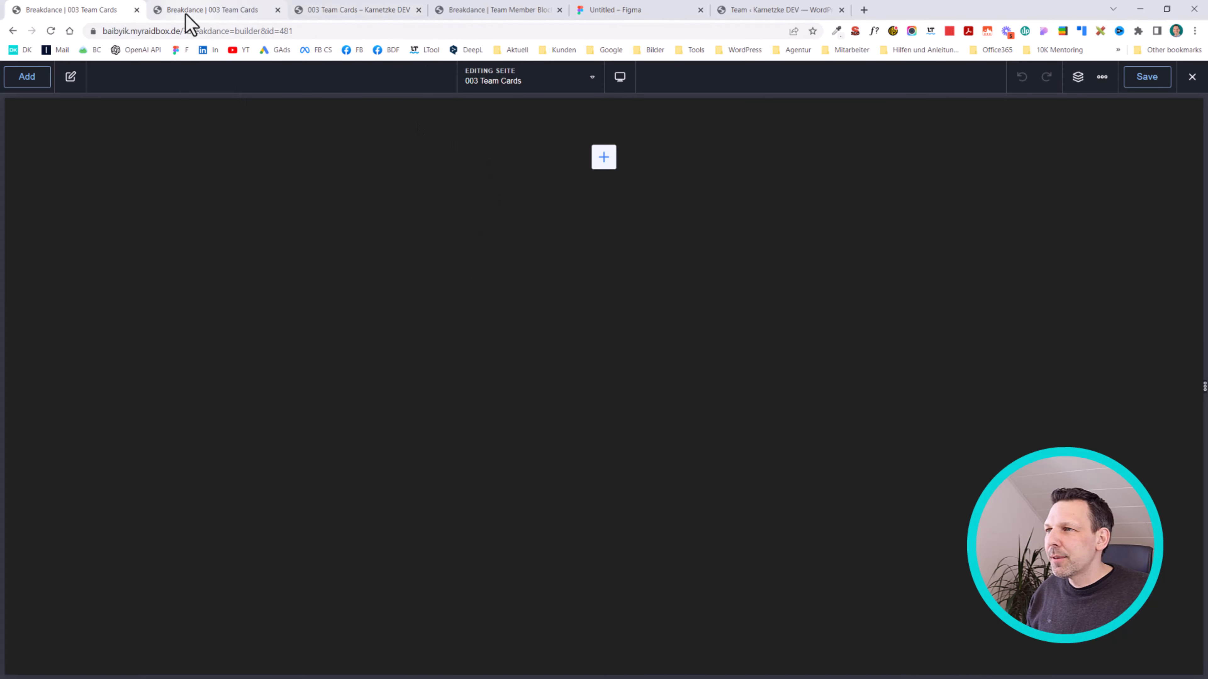
pyautogui.click(136, 10)
pyautogui.click(339, 10)
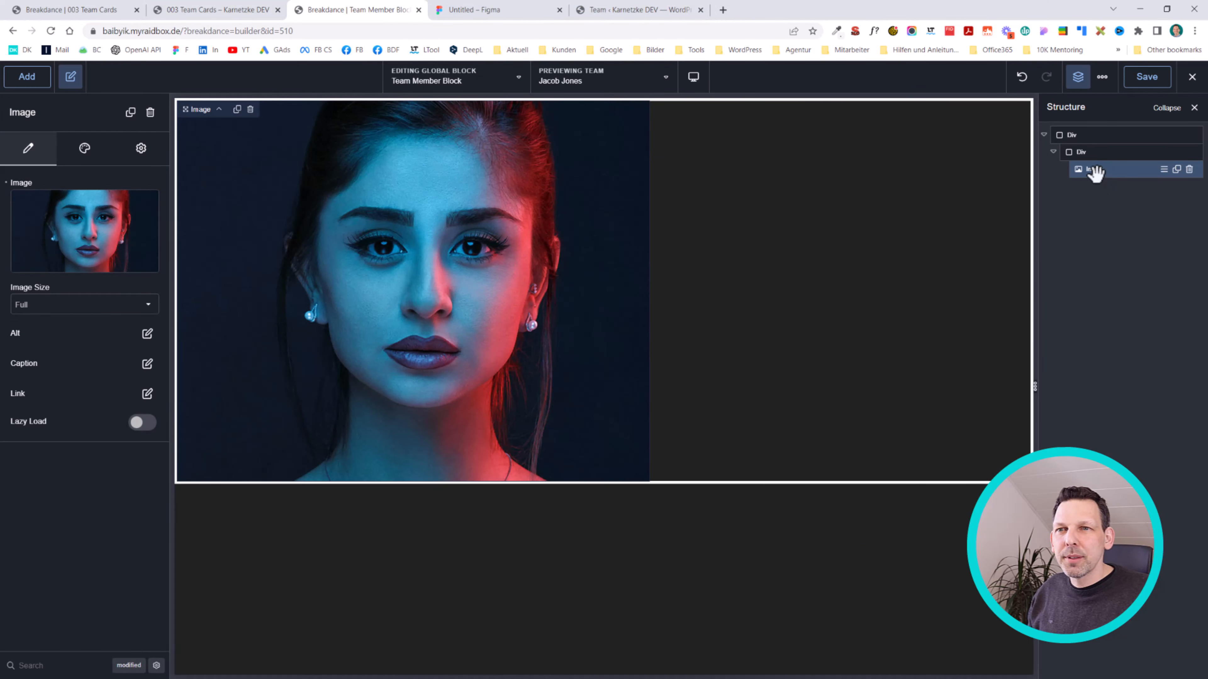
pyautogui.moveTo(61, 216)
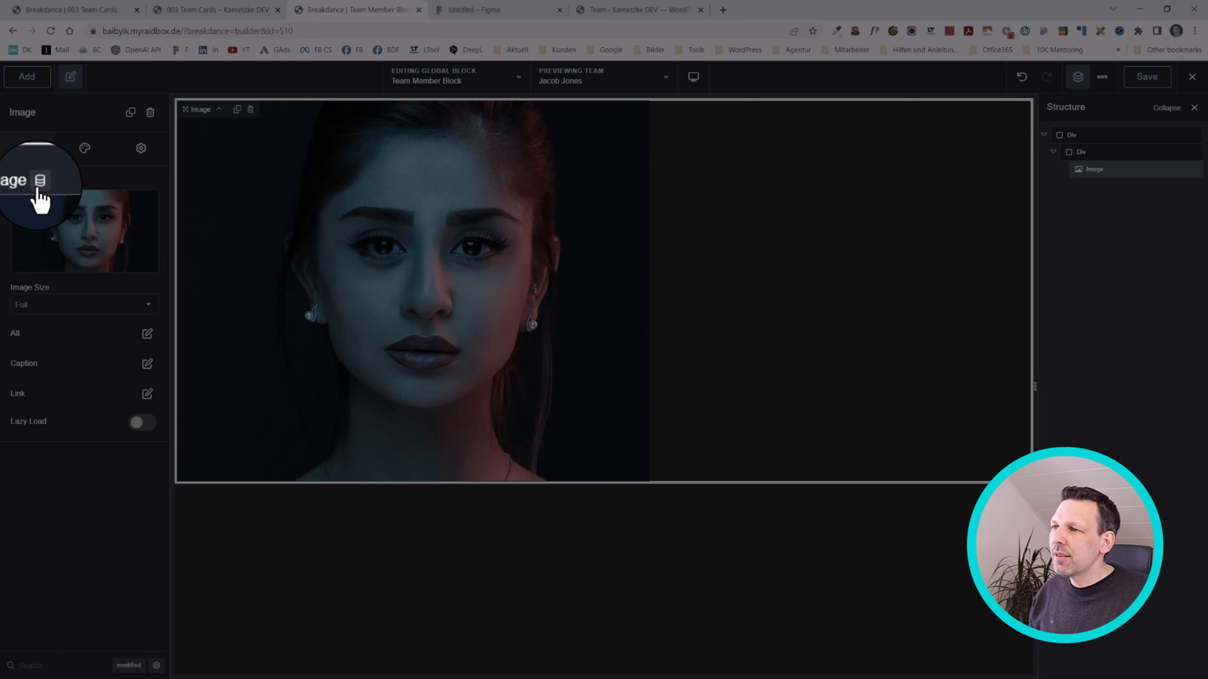
# Bind the Image element to the post's Featured Image as dynamic data and save the Team Member Block.
pyautogui.click(39, 183)
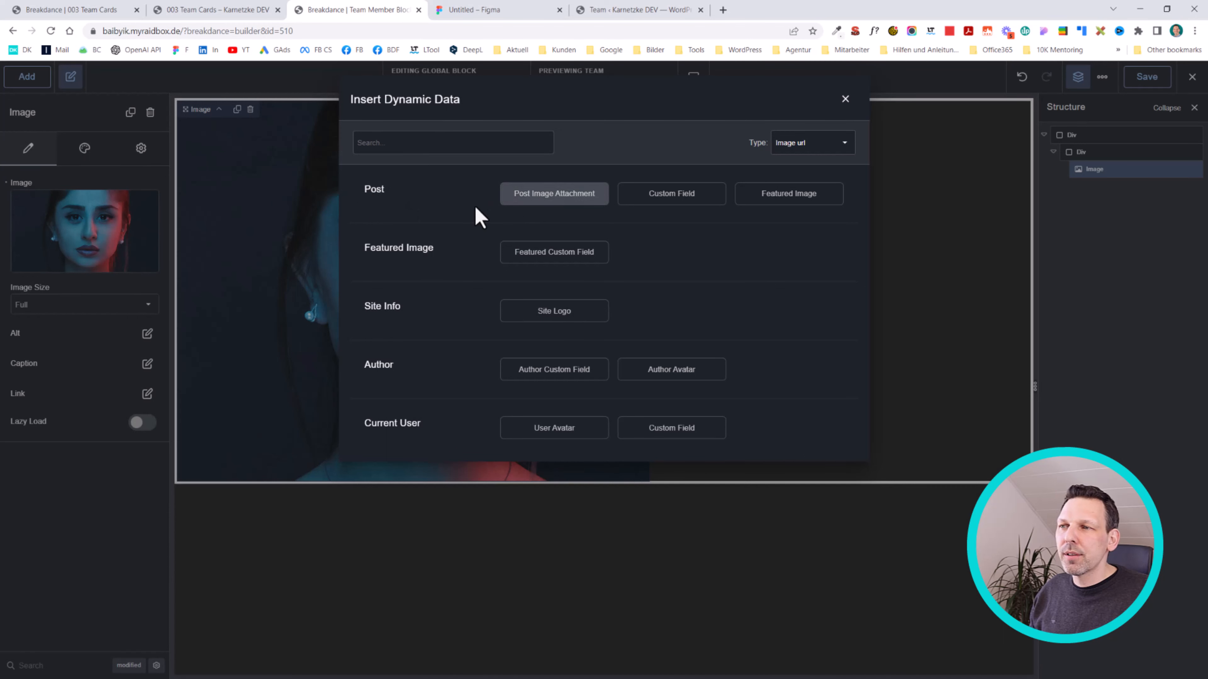
pyautogui.click(808, 198)
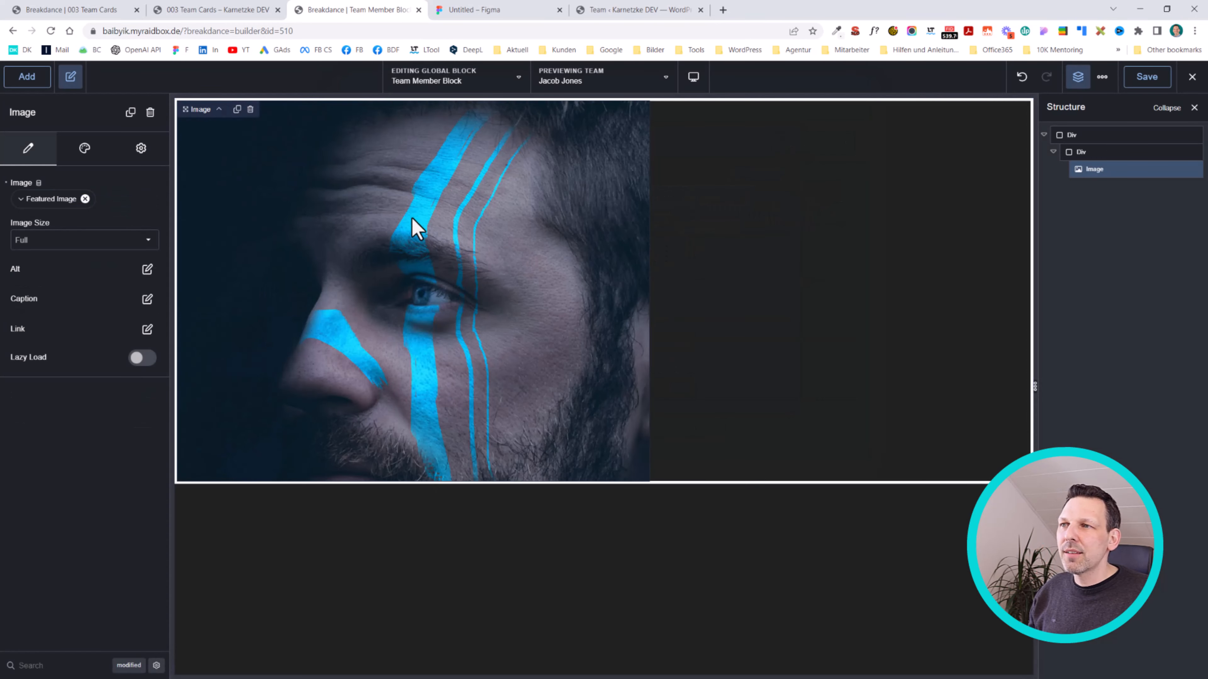
pyautogui.click(173, 8)
pyautogui.click(353, 10)
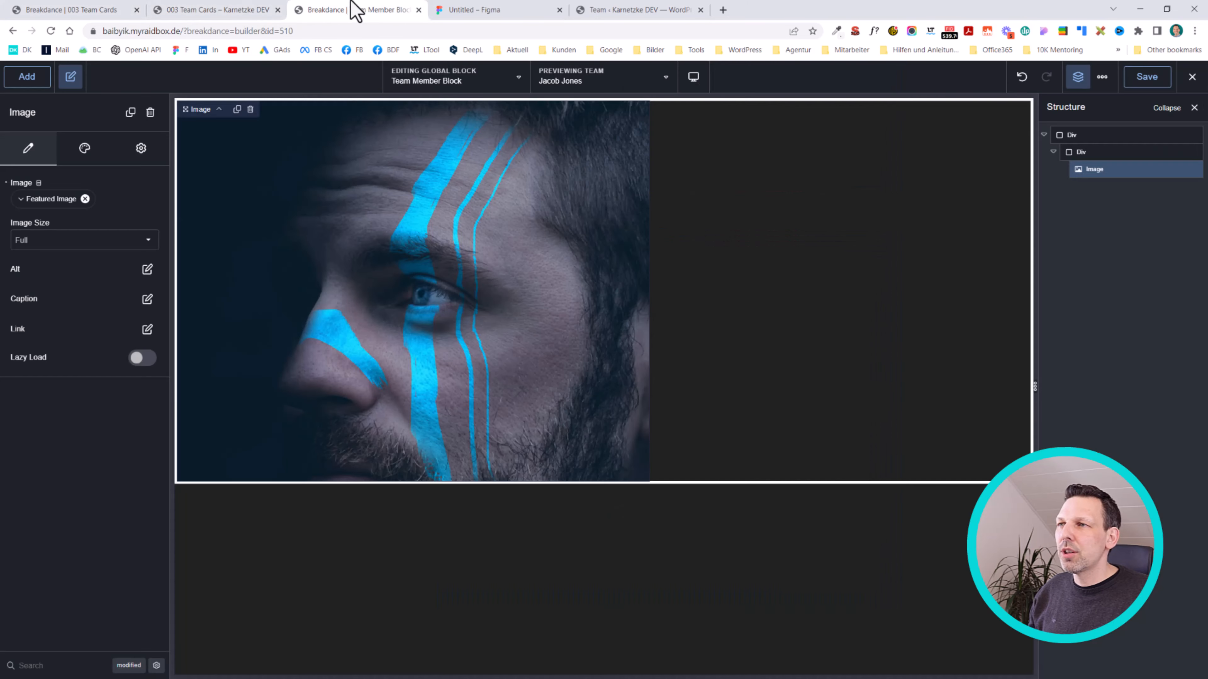
pyautogui.click(91, 9)
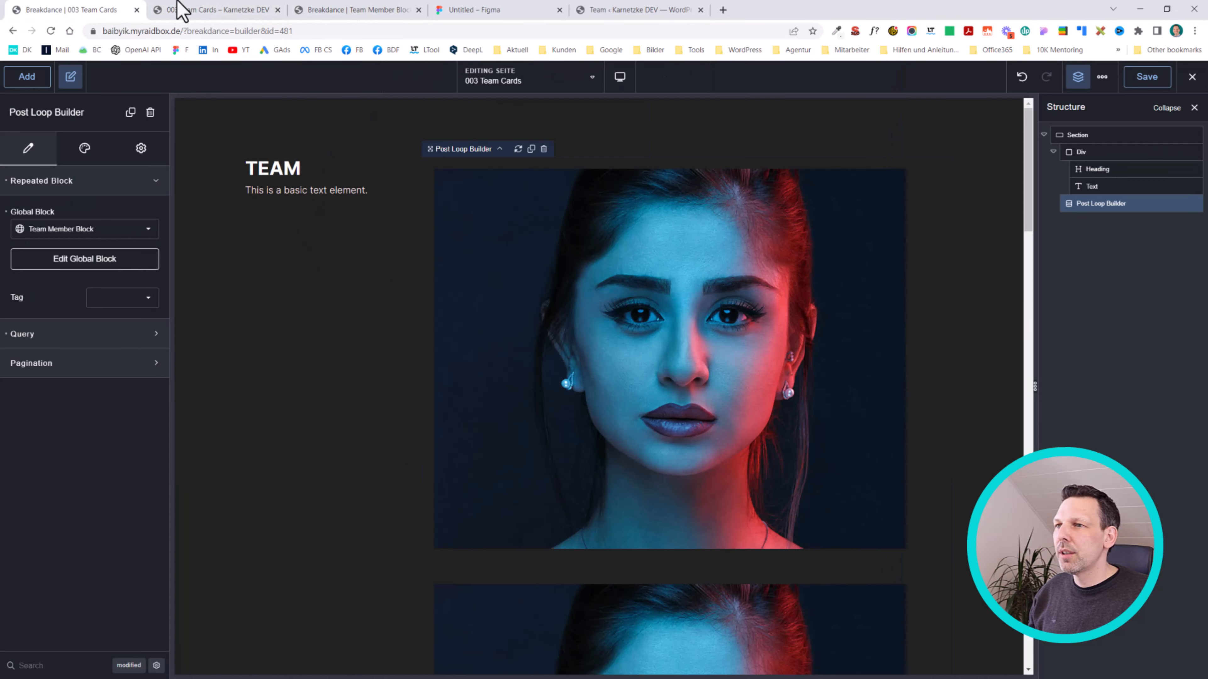
pyautogui.click(616, 10)
pyautogui.click(353, 10)
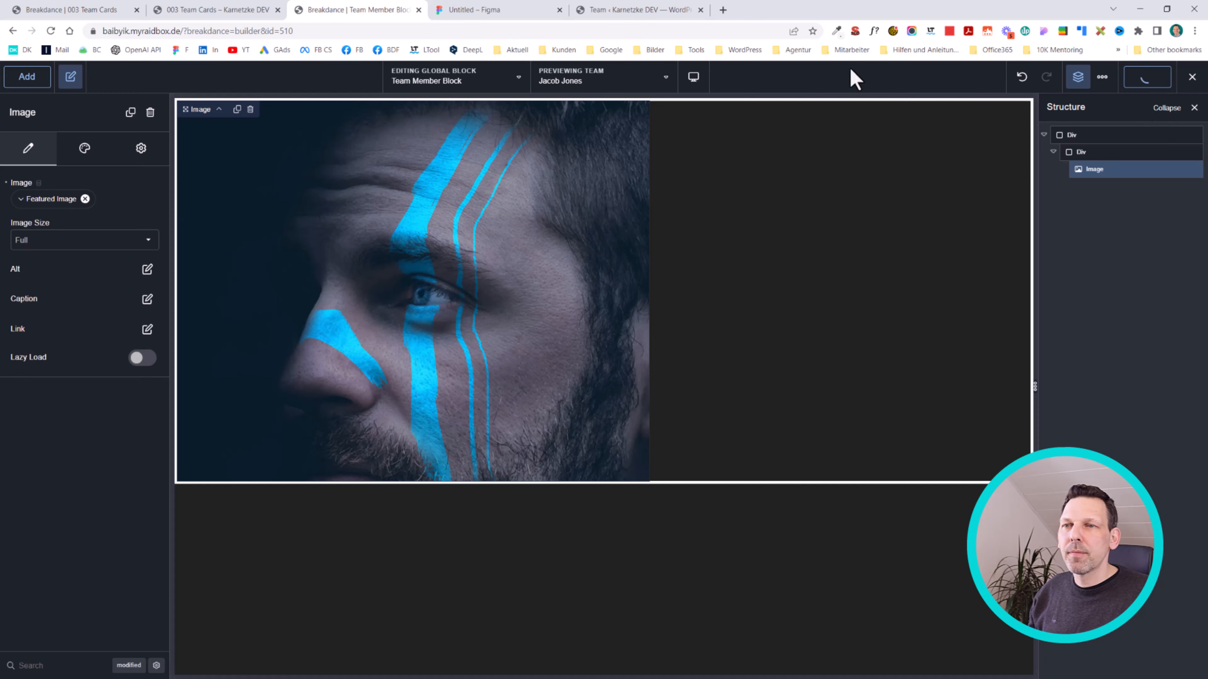
# Reload the 003 Team Cards frontend page and review the featured images of the looped team entries.
pyautogui.click(647, 9)
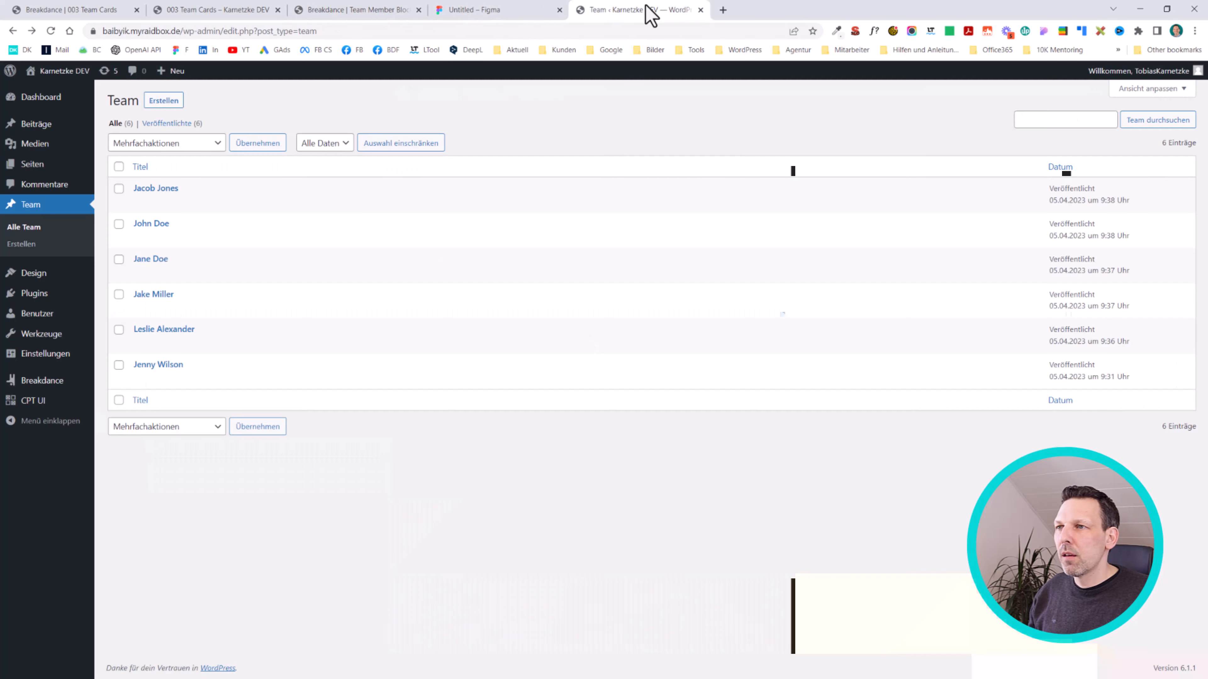
pyautogui.click(526, 9)
pyautogui.click(370, 8)
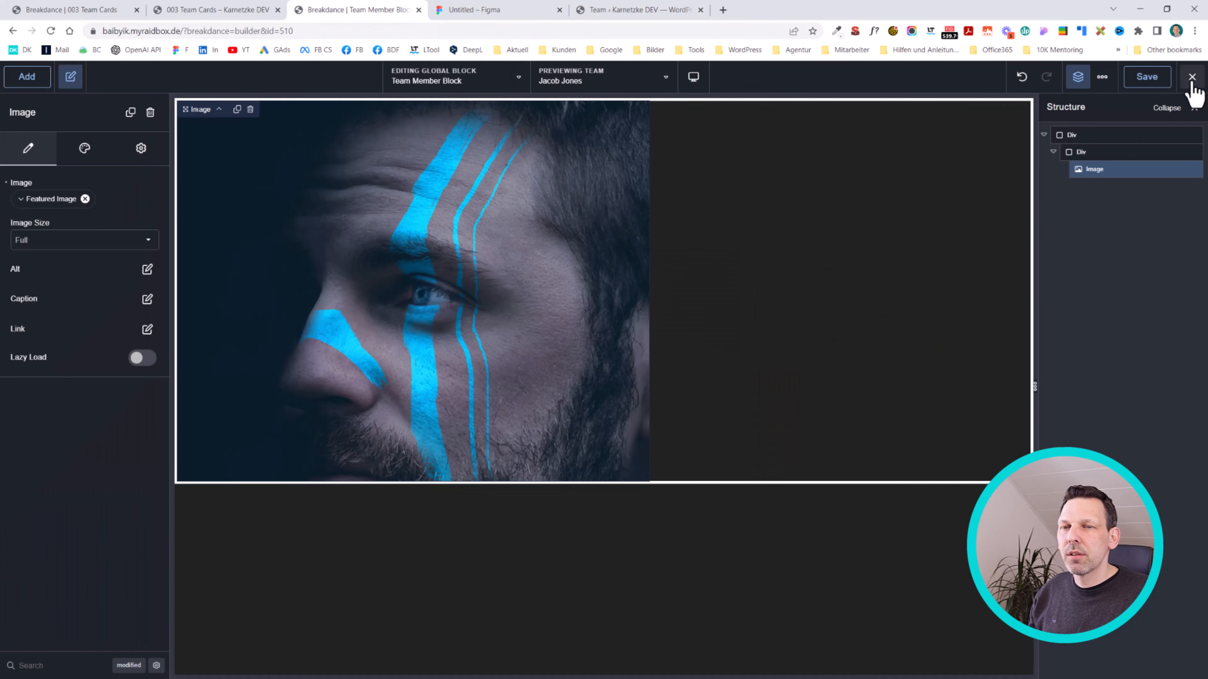
pyautogui.click(231, 9)
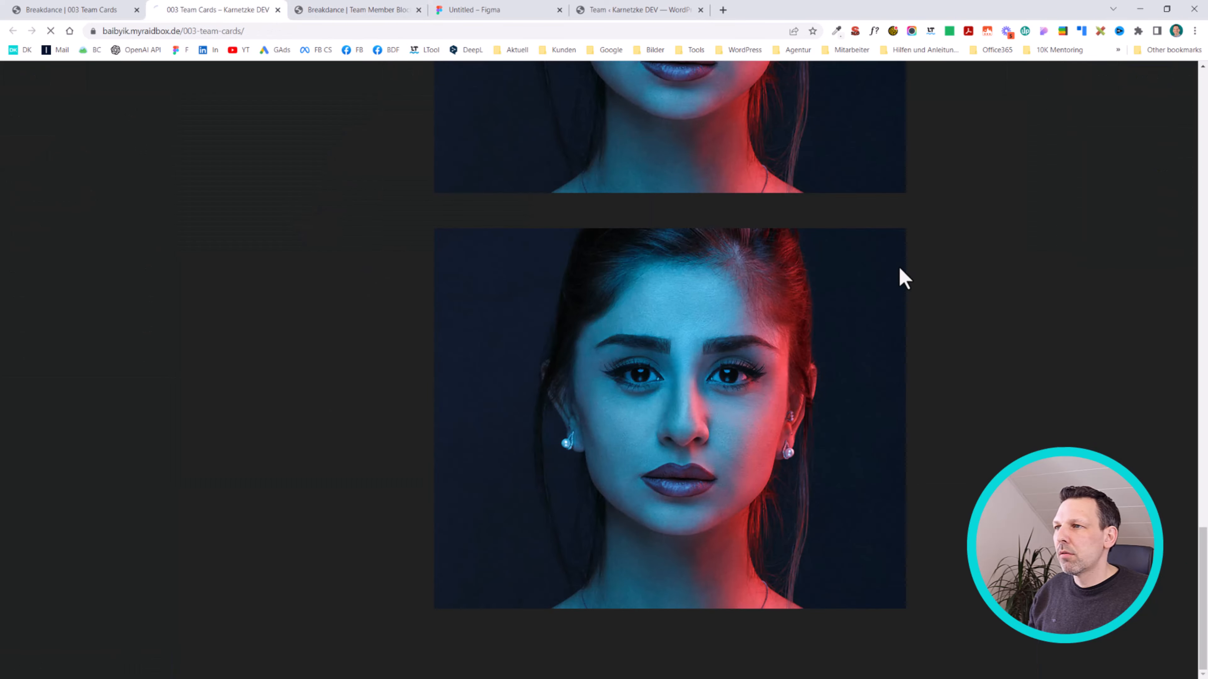
pyautogui.scroll(-10, 882, 257)
pyautogui.scroll(4, 1003, 257)
pyautogui.scroll(-20, 1007, 255)
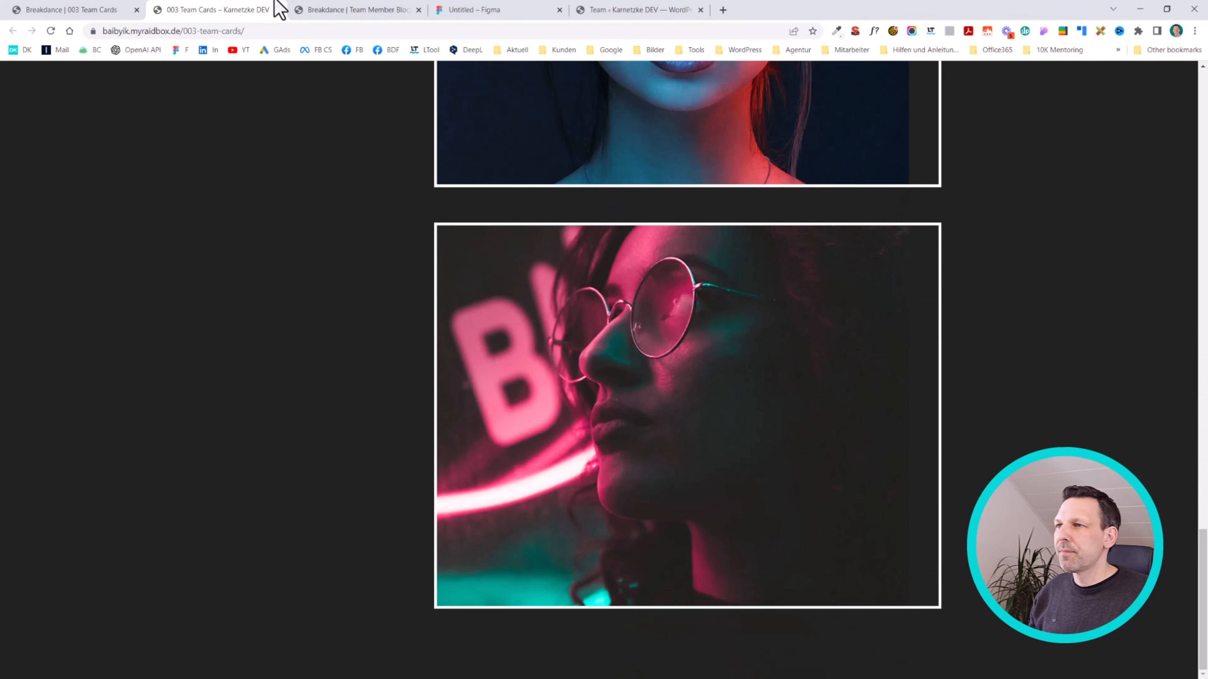
# Add a second Div inside the Team Member Block's outer Div, below the one holding the image.
pyautogui.click(321, 12)
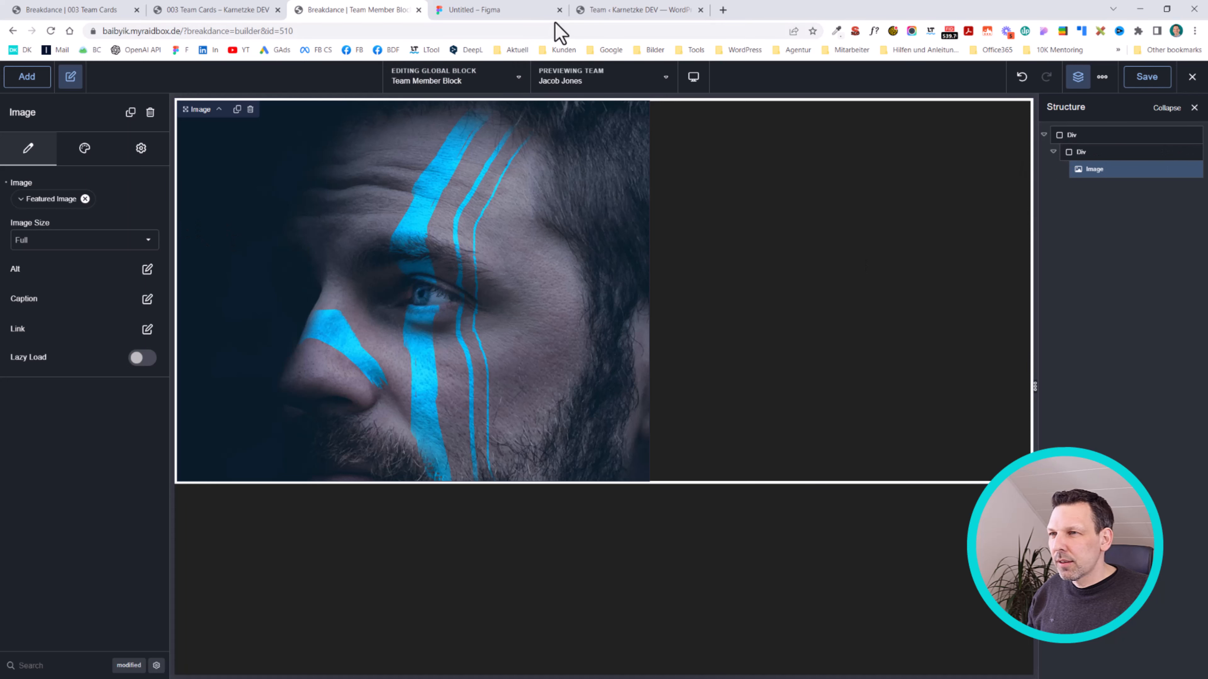
pyautogui.click(1082, 135)
pyautogui.click(1068, 134)
pyautogui.write('div')
pyautogui.moveTo(1067, 135); pyautogui.dragTo(1070, 133)
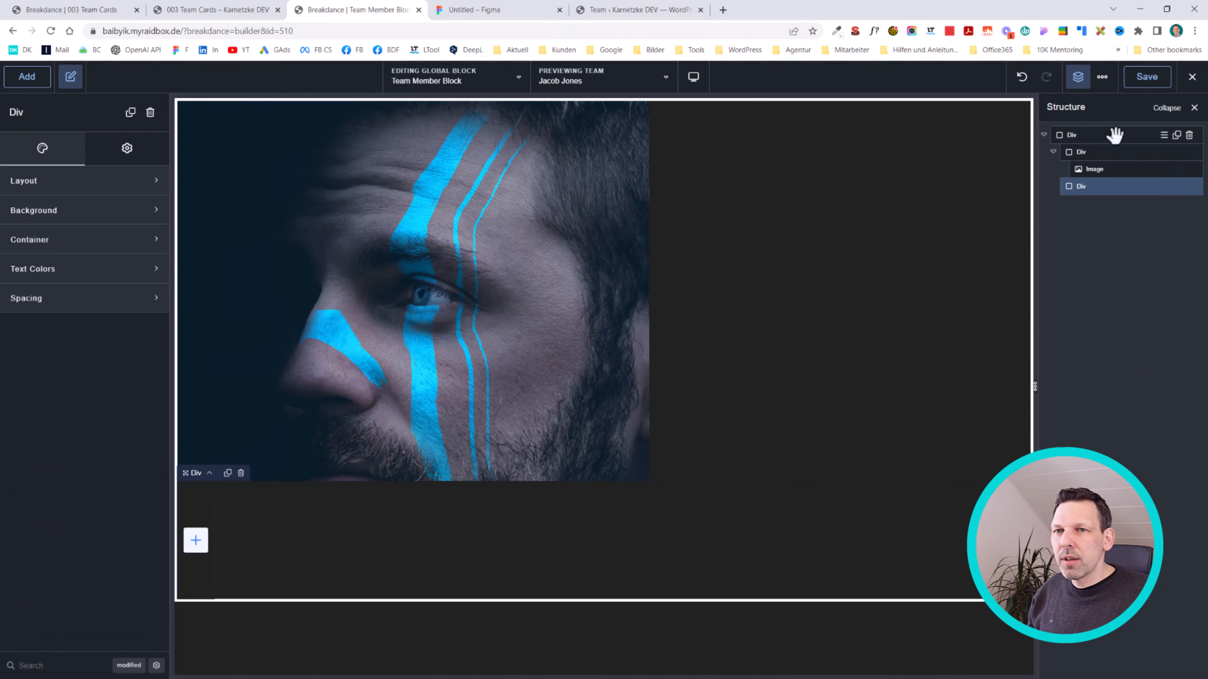
# Rename the Div around the image to Image Wrapper and the empty Div to Content Wrapper.
pyautogui.click(1087, 151)
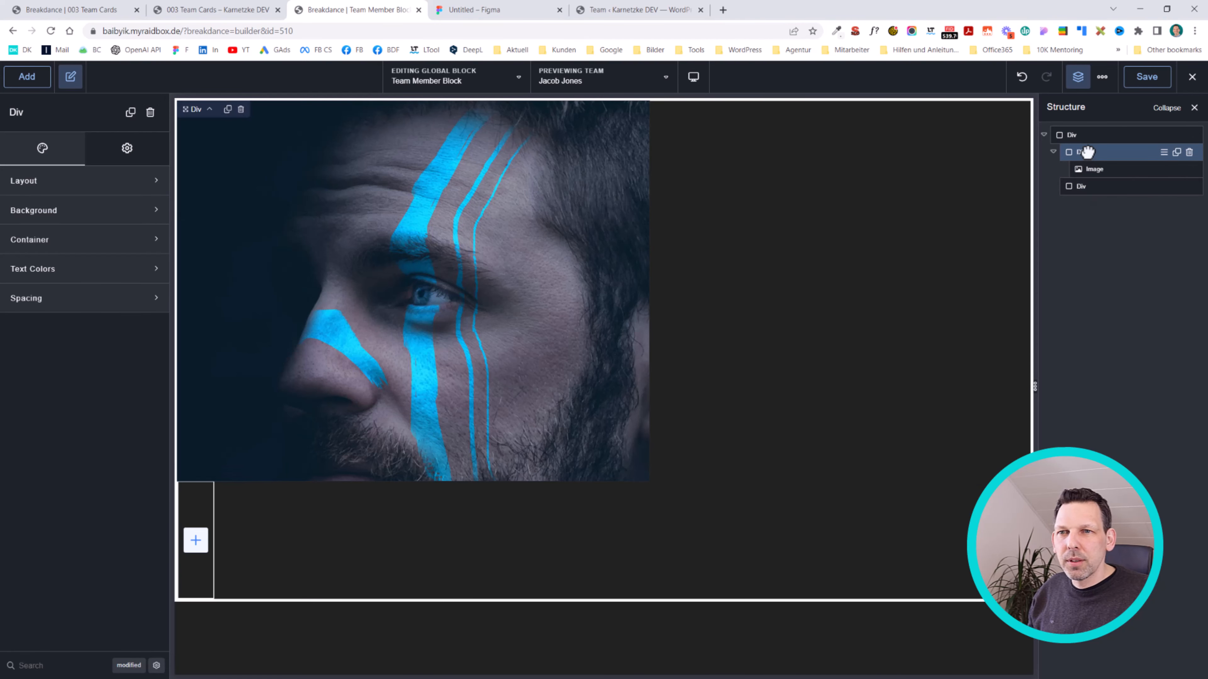
pyautogui.doubleClick(1083, 152)
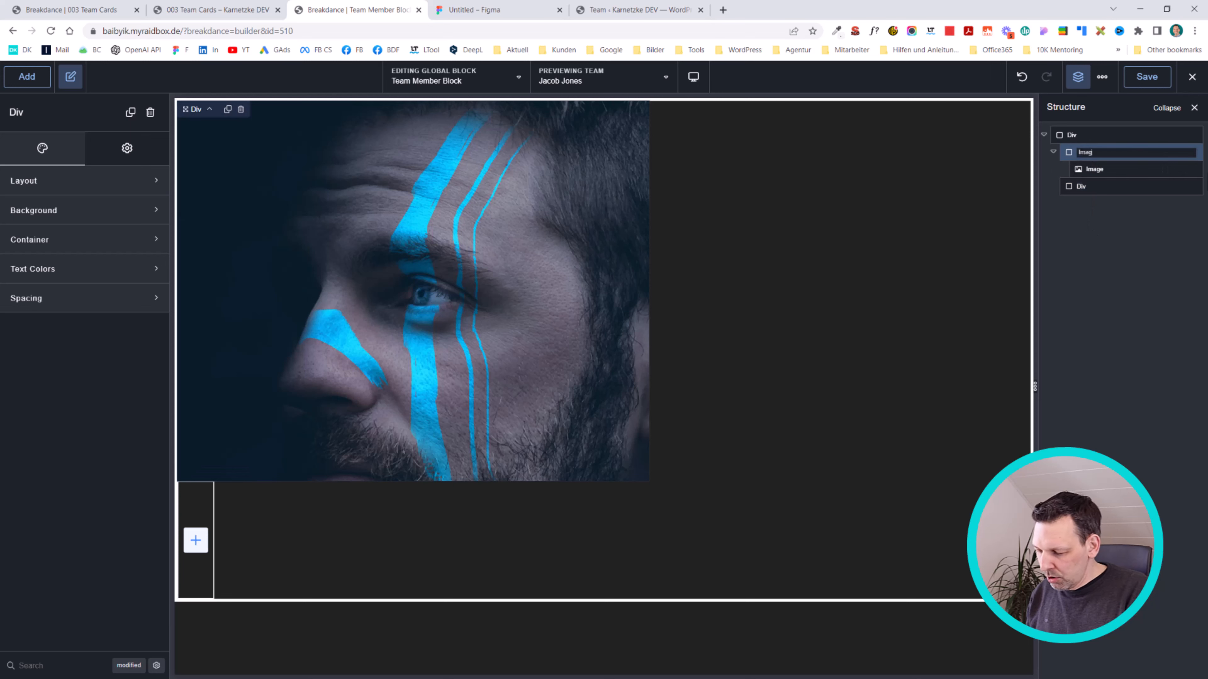
pyautogui.press('Return')
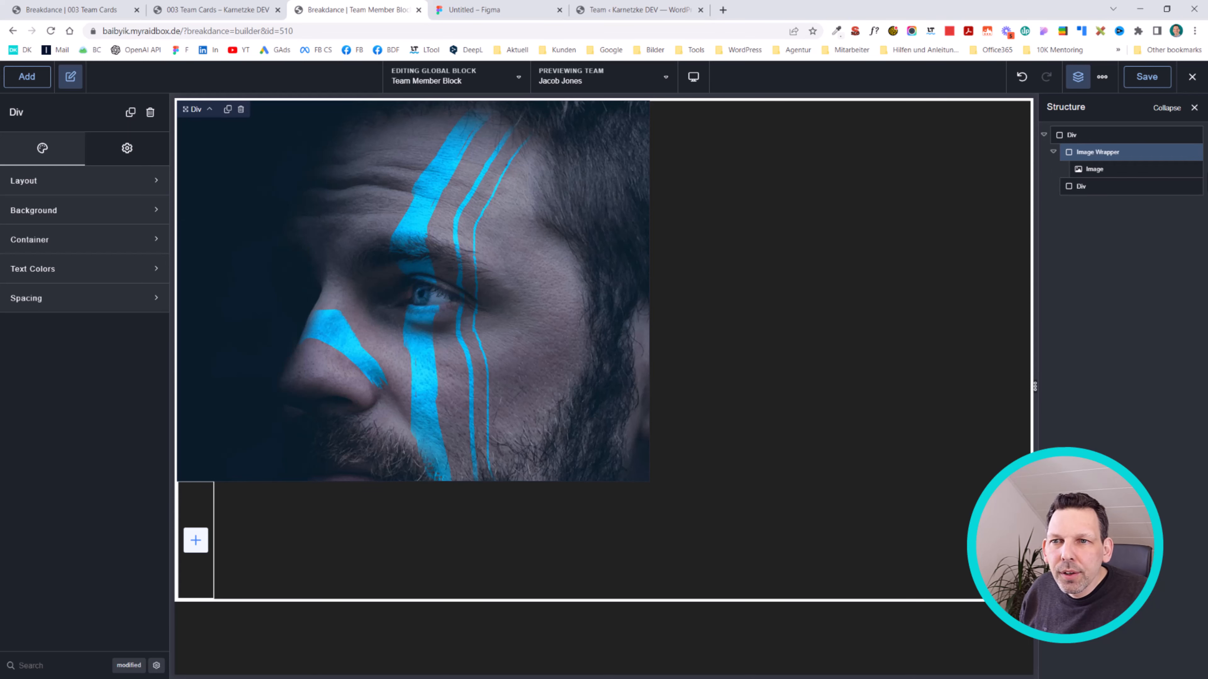
pyautogui.click(1084, 185)
pyautogui.doubleClick(1086, 186)
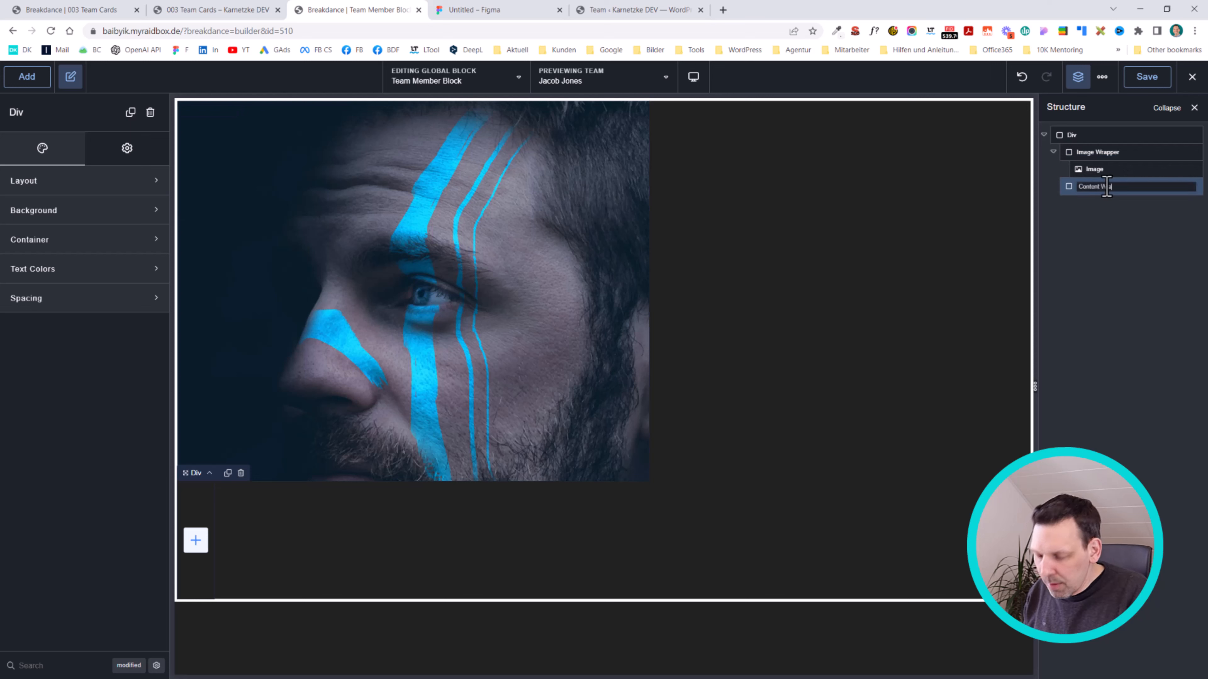
pyautogui.press('Return')
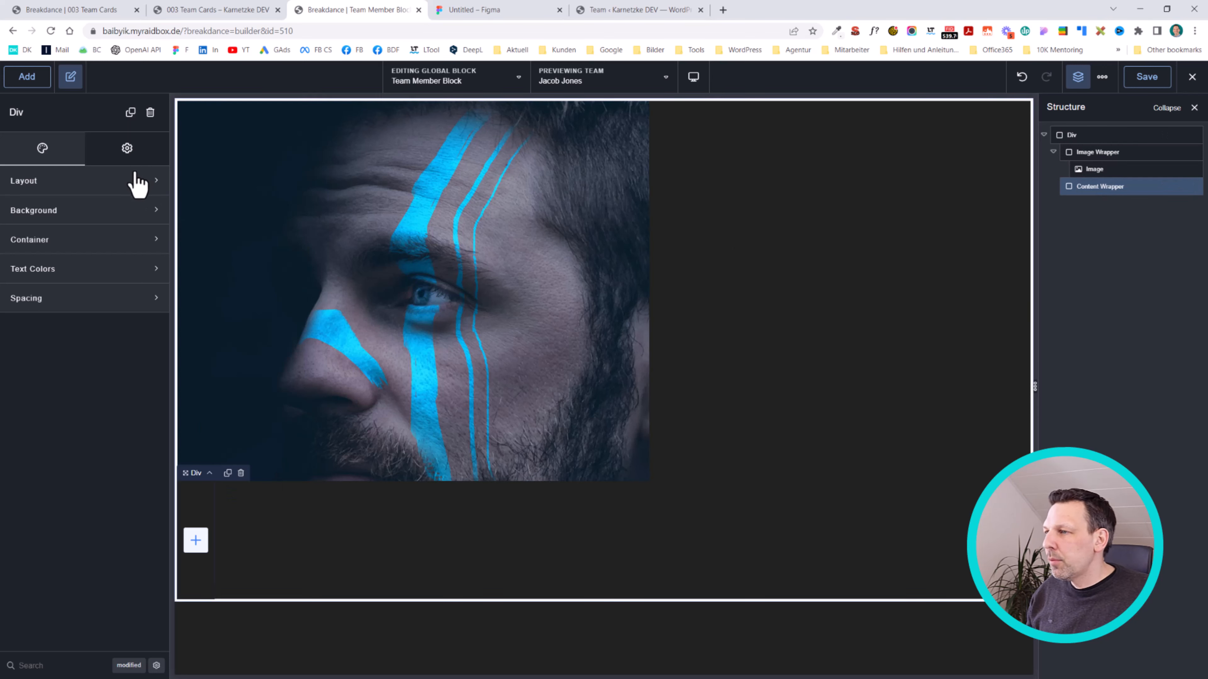
# Add a Heading inside the Content Wrapper and set its tag to h3.
pyautogui.hotkey('ctrl', 'a')
pyautogui.write('head')
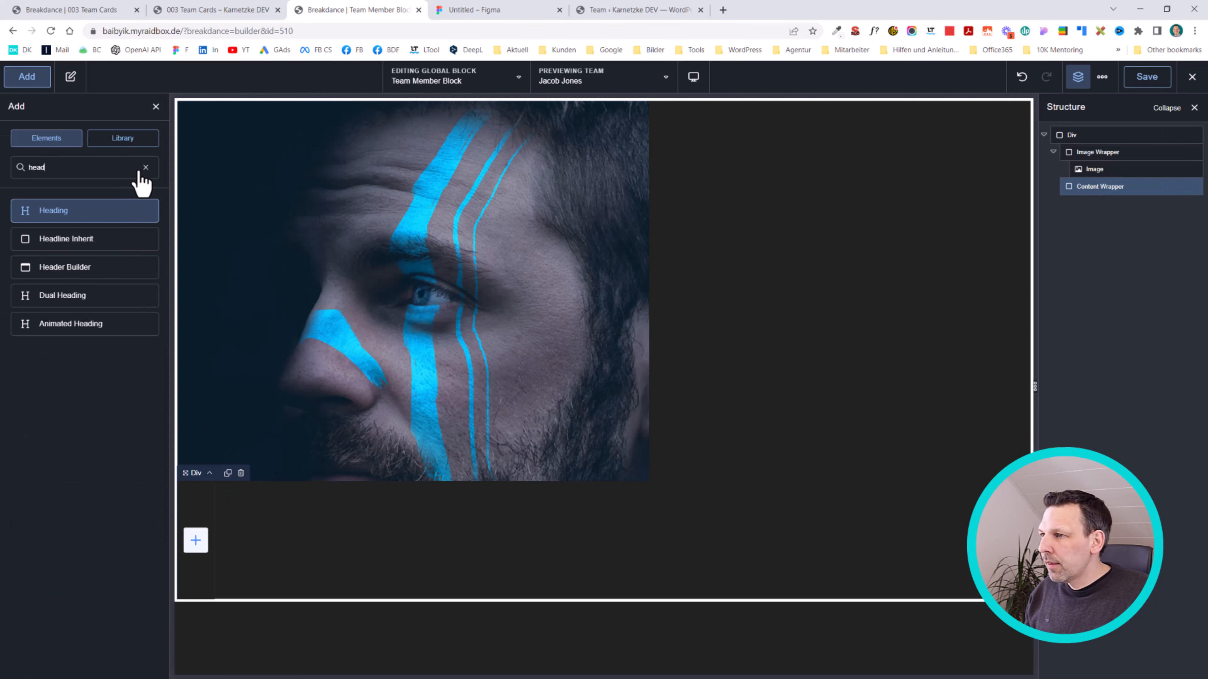
pyautogui.click(95, 211)
pyautogui.click(142, 252)
pyautogui.click(115, 304)
# Set the Heading's typography color to the near-white #F9F7FFFF.
pyautogui.click(85, 148)
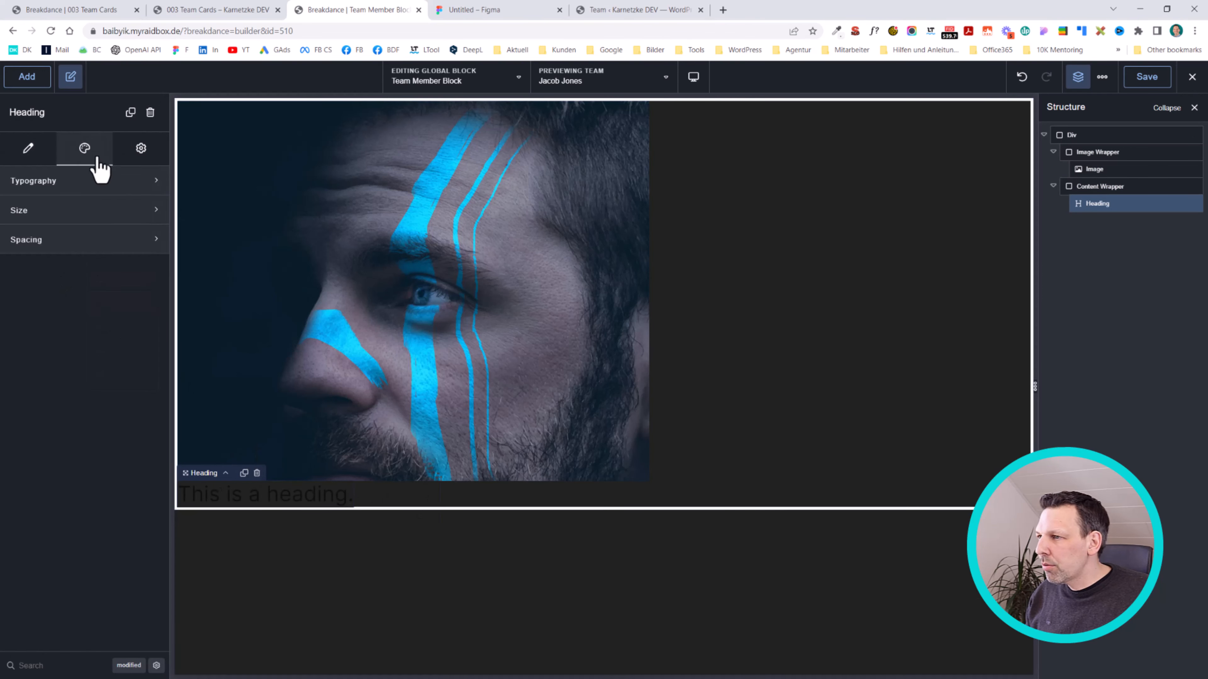
pyautogui.click(153, 182)
pyautogui.click(149, 217)
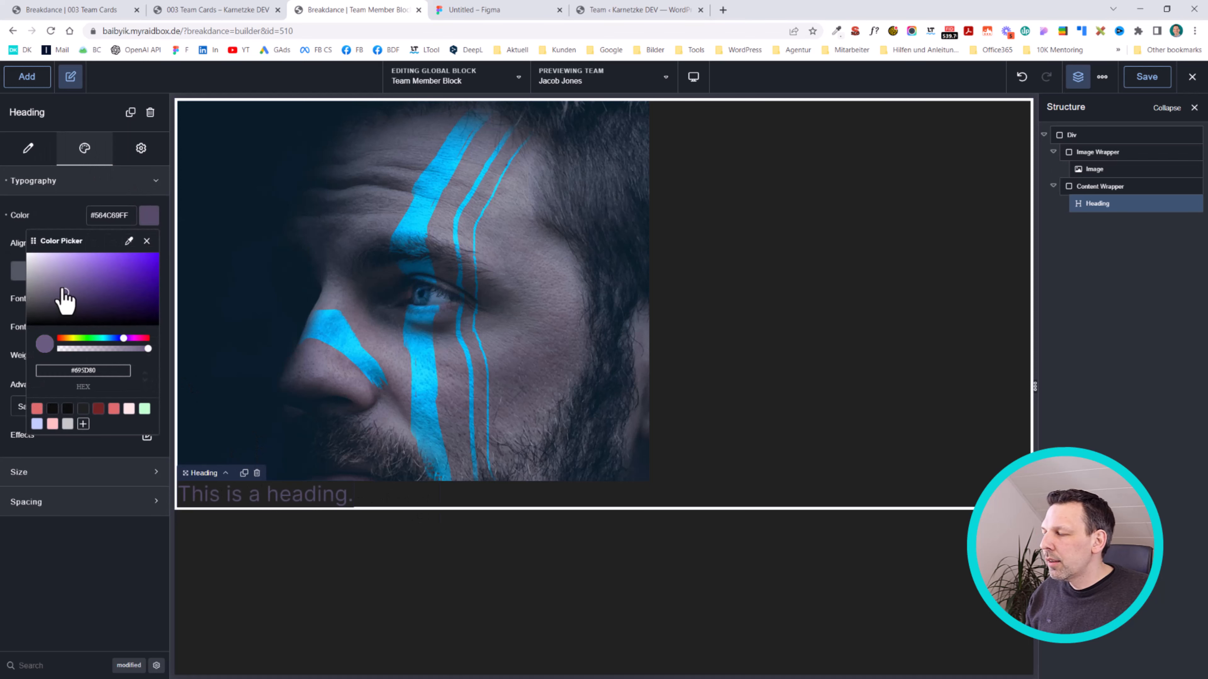
pyautogui.click(70, 216)
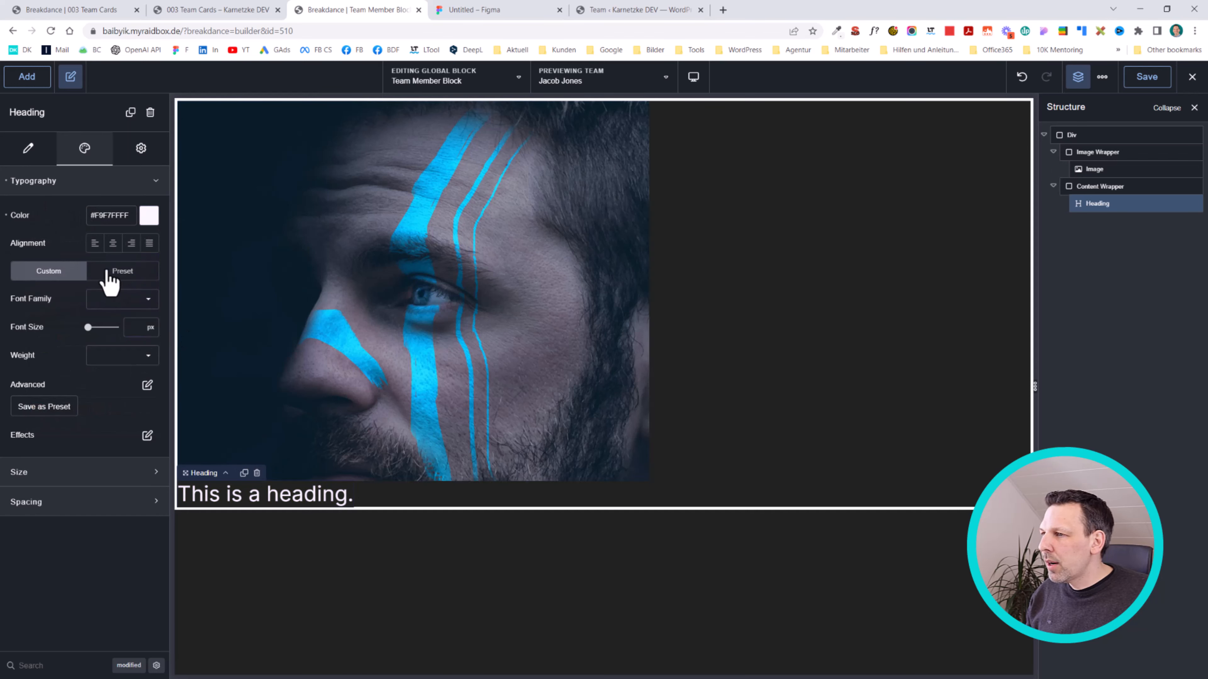
# Set the Heading's font size to 1.4 rem and its weight to 700.
pyautogui.click(138, 327)
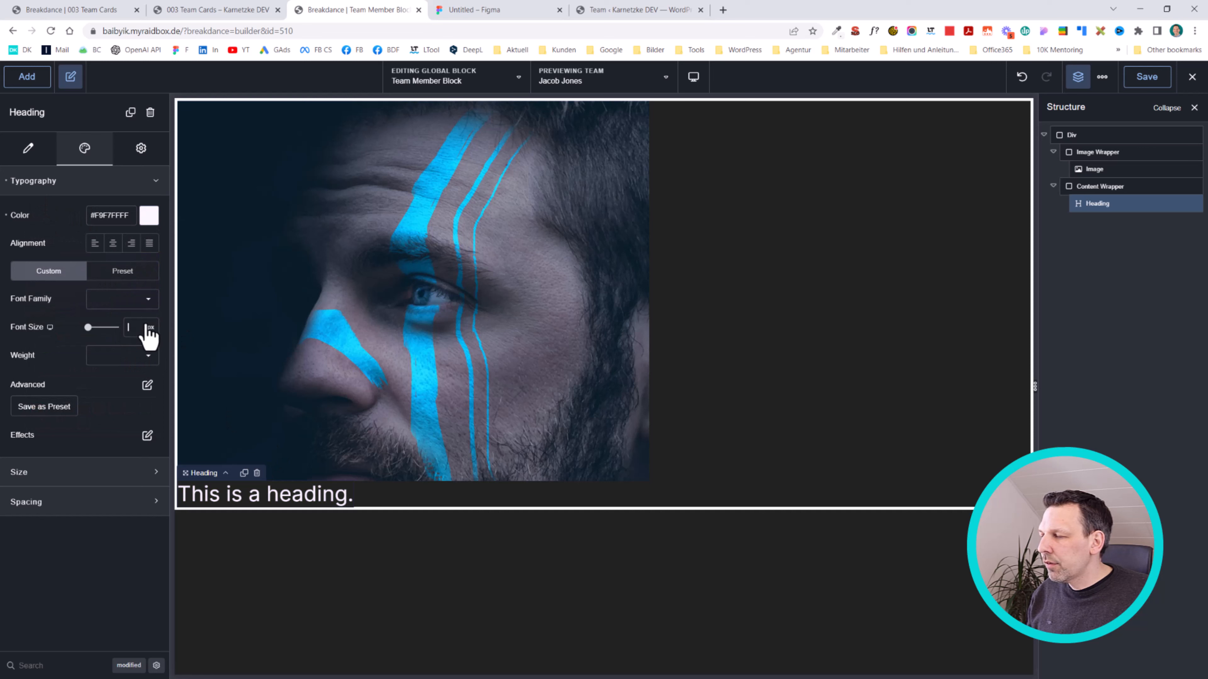
pyautogui.click(150, 329)
pyautogui.click(161, 425)
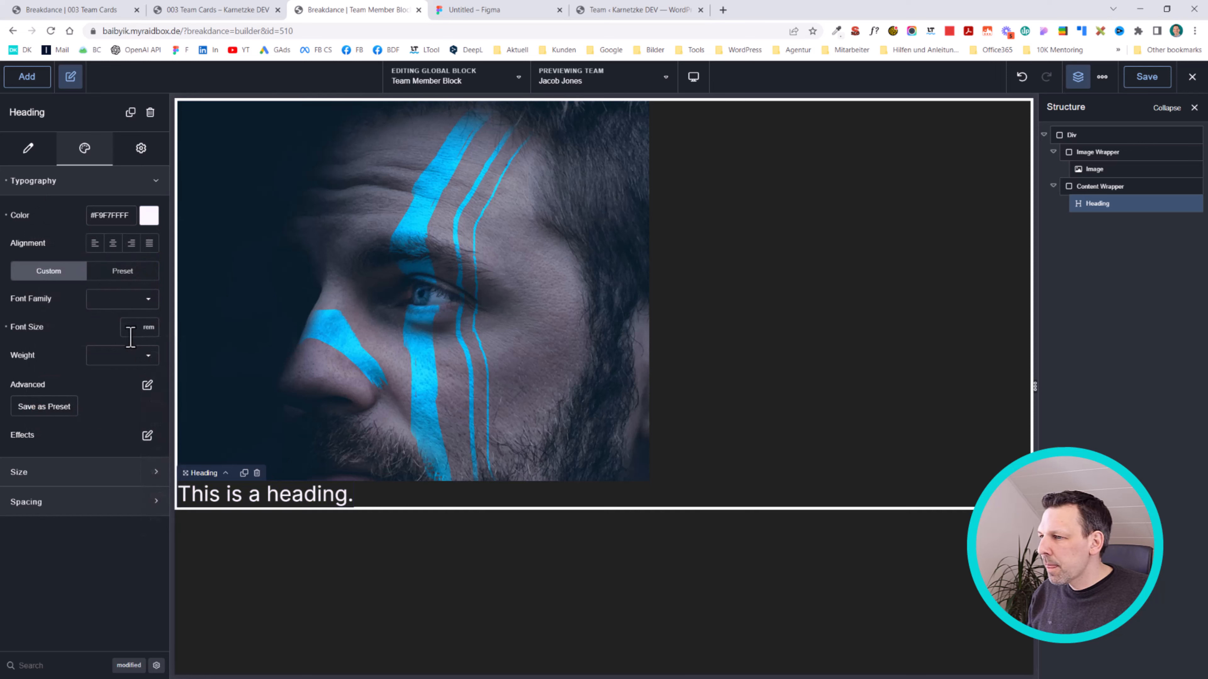
pyautogui.write('1.4')
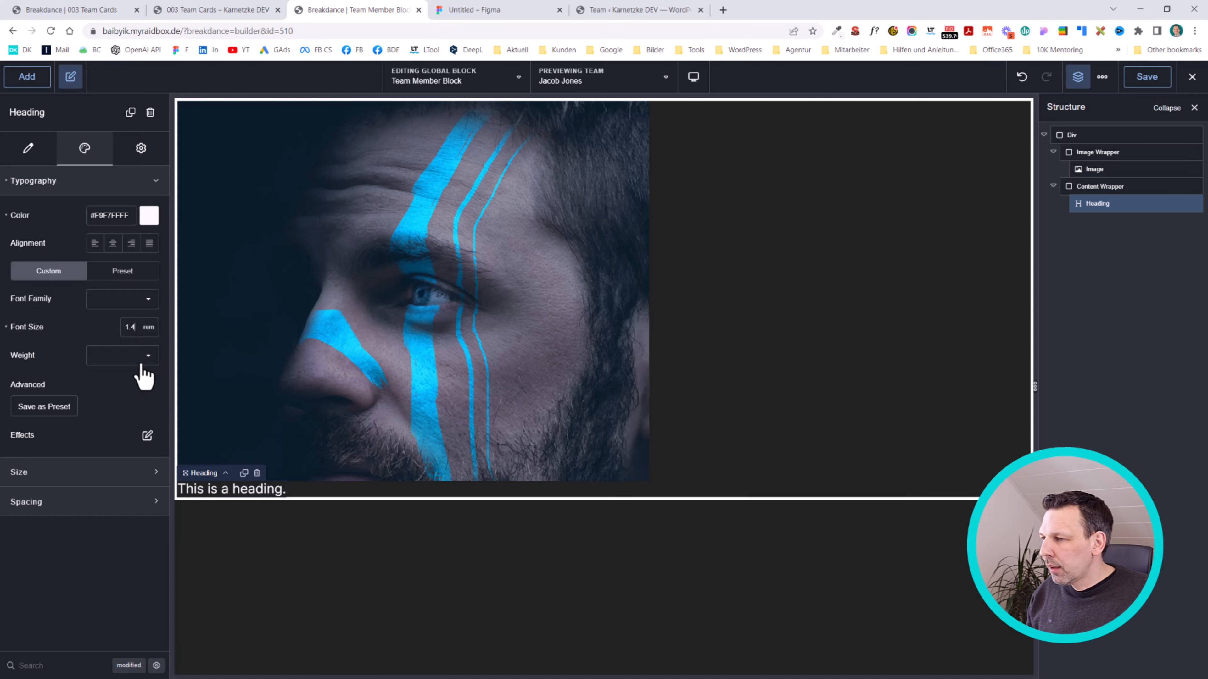
pyautogui.click(142, 364)
pyautogui.click(100, 506)
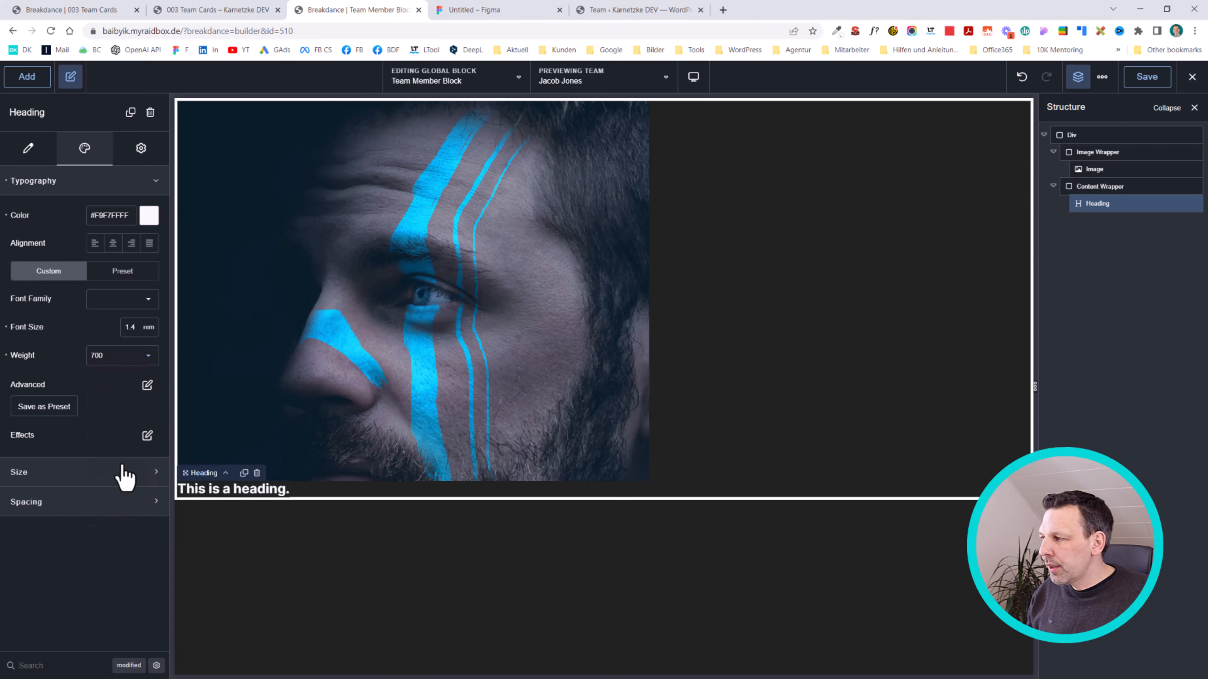
# Apply the uppercase text transform to the Heading in its advanced typography settings.
pyautogui.click(147, 386)
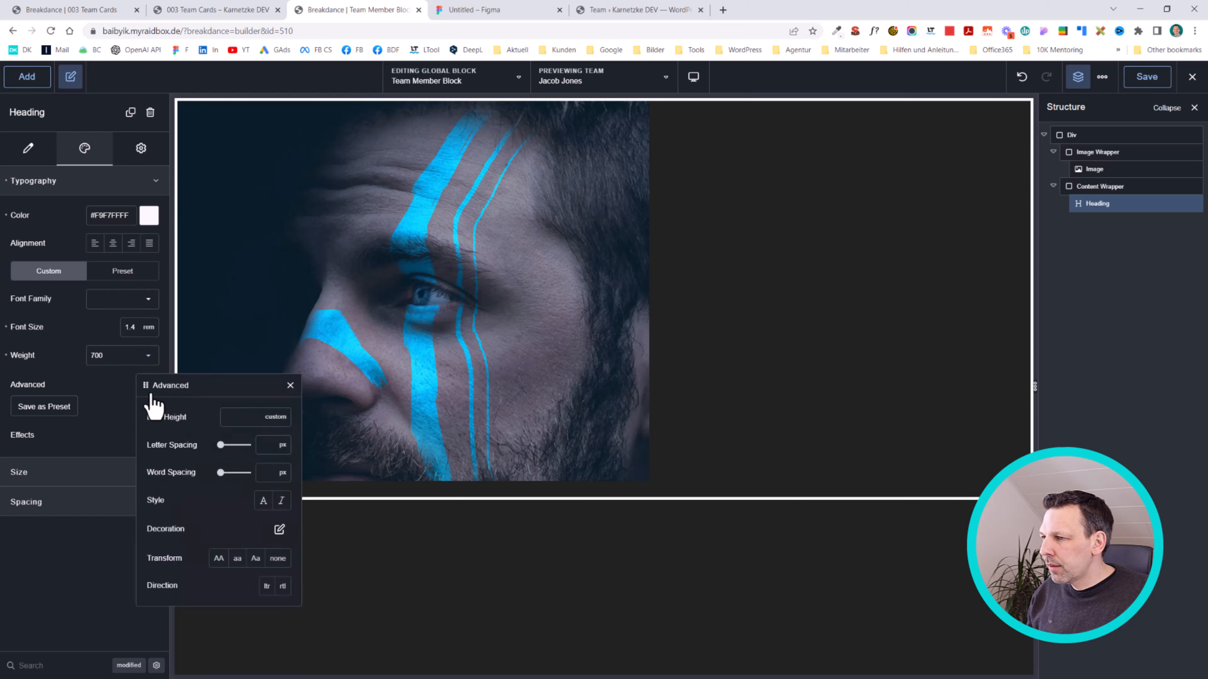
pyautogui.click(218, 558)
pyautogui.click(290, 385)
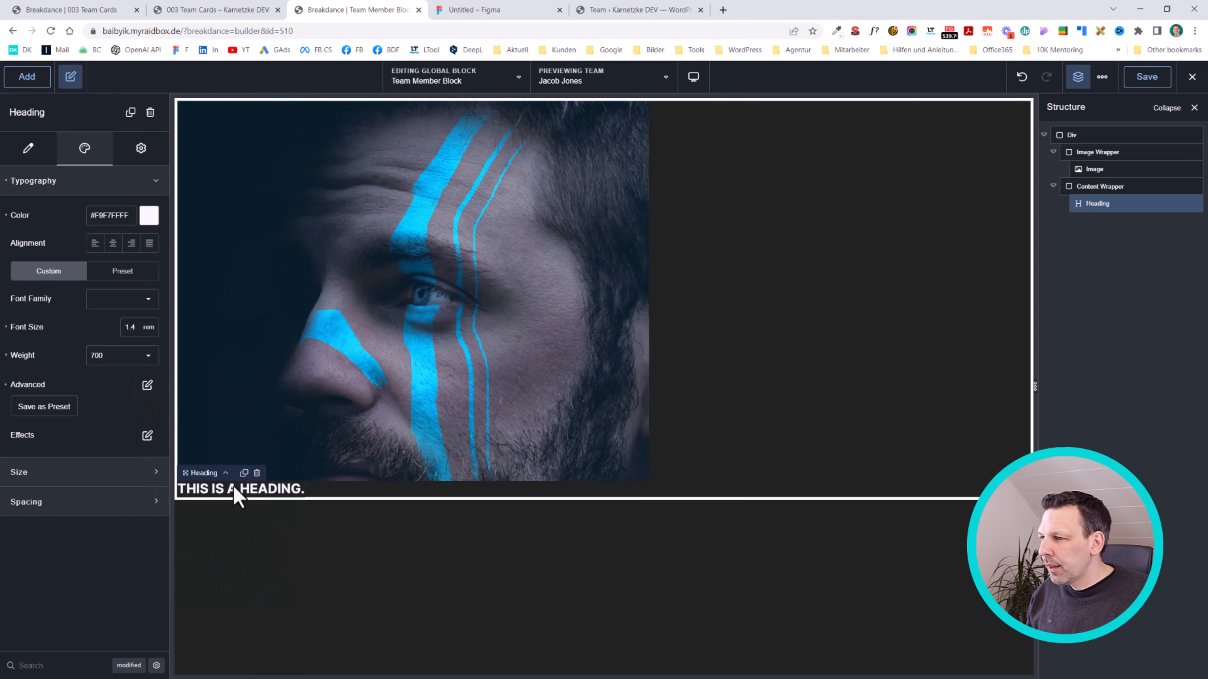
# Bind the Heading's text to the post's Custom Field as dynamic data and open the Custom Field options.
pyautogui.click(26, 150)
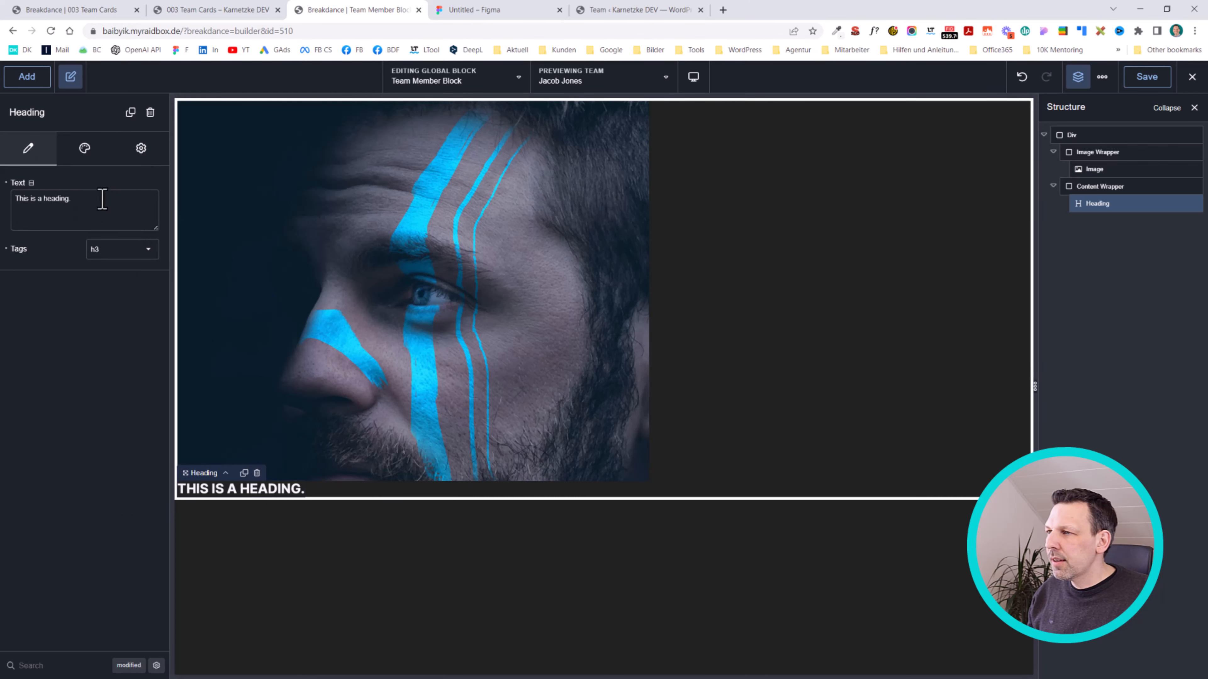
pyautogui.click(32, 183)
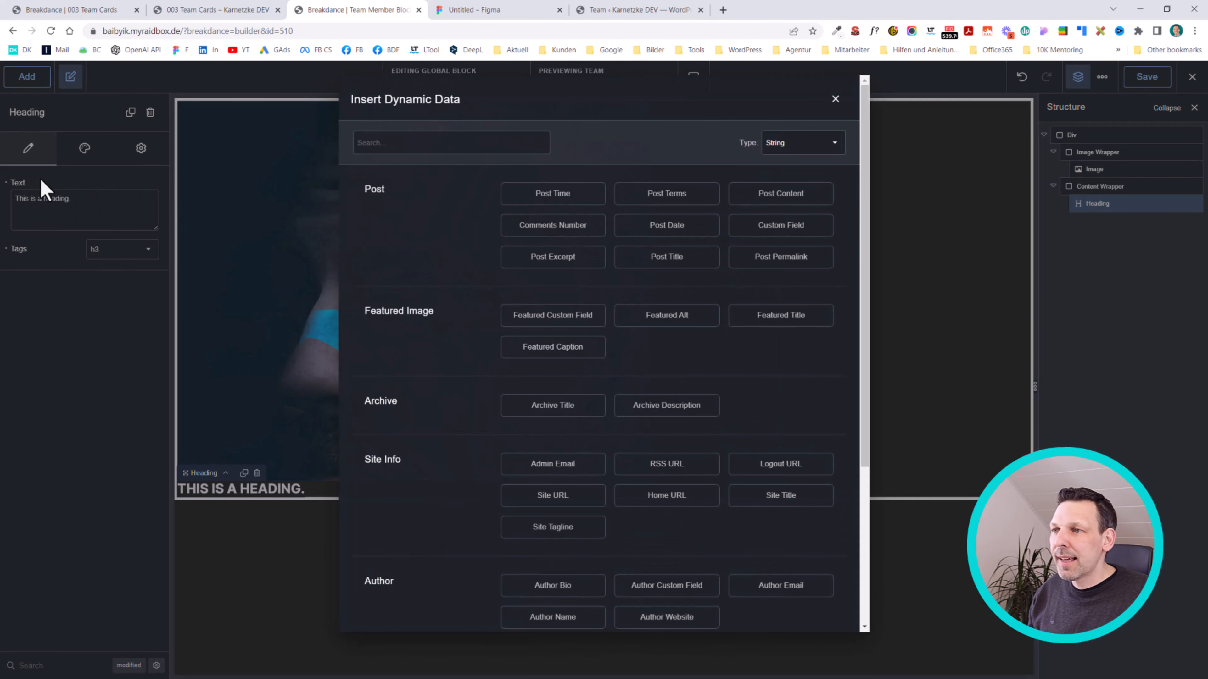
pyautogui.click(778, 228)
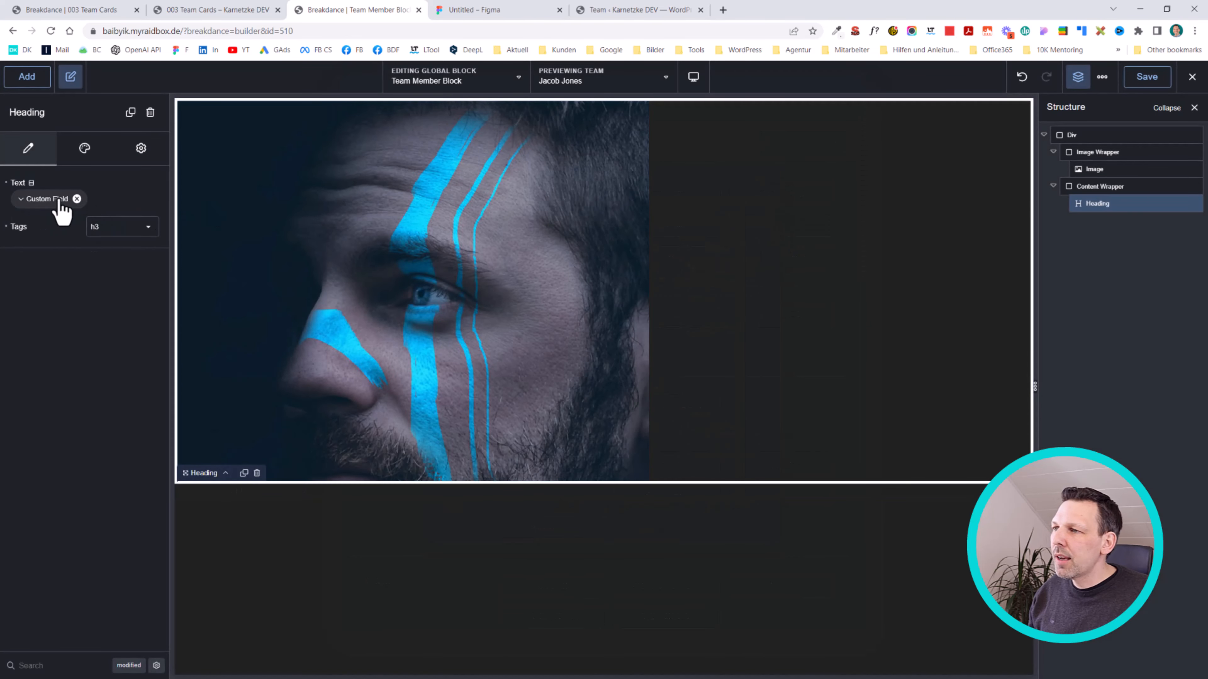
pyautogui.click(28, 202)
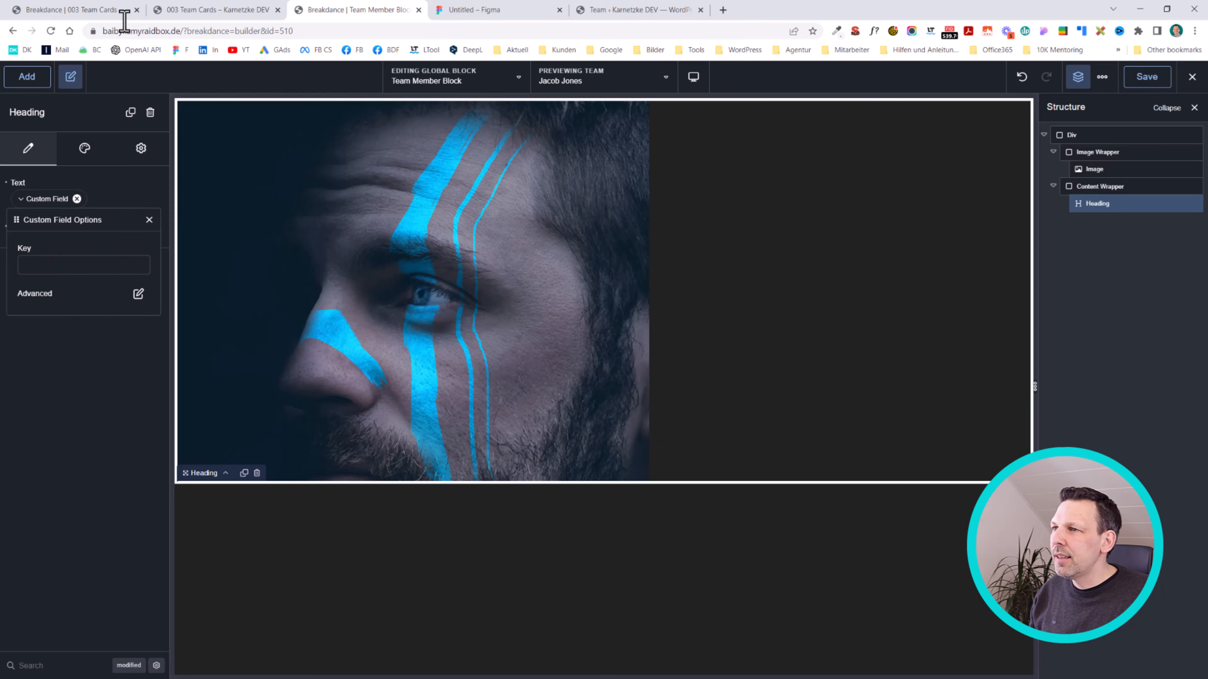
# Open the first Team entry in WordPress to check its custom field names and return to the Heading's Custom Field options.
pyautogui.click(157, 10)
pyautogui.click(89, 10)
pyautogui.click(369, 9)
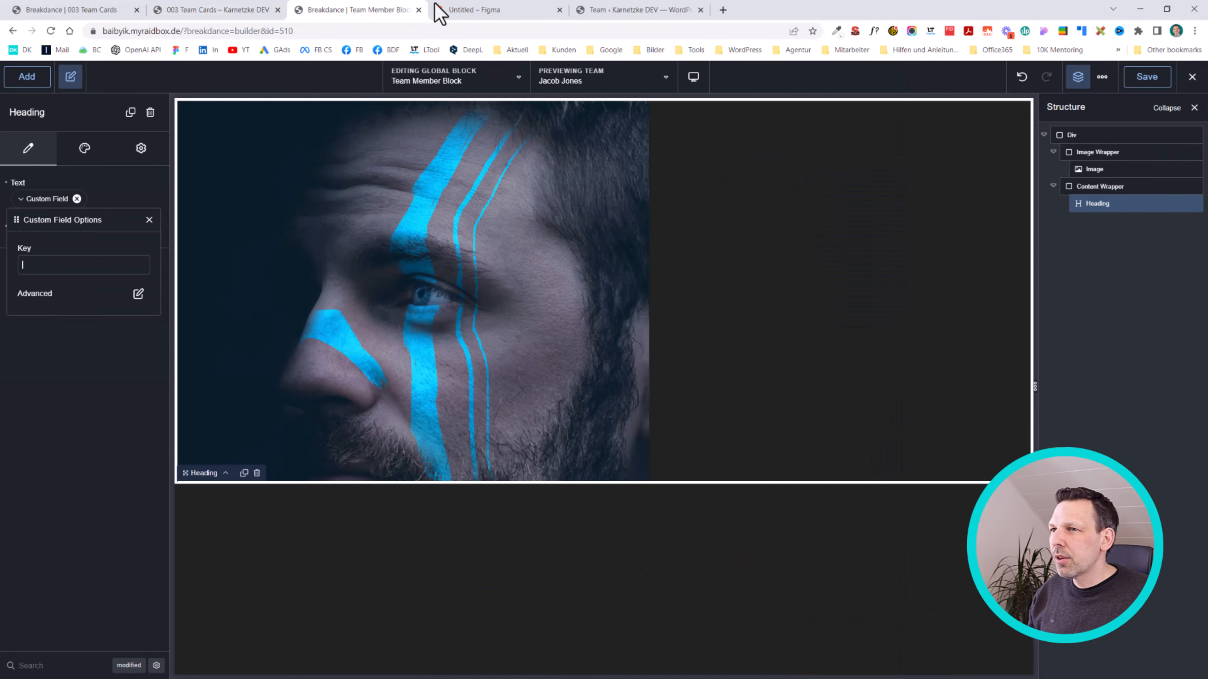
pyautogui.click(625, 10)
pyautogui.click(147, 203)
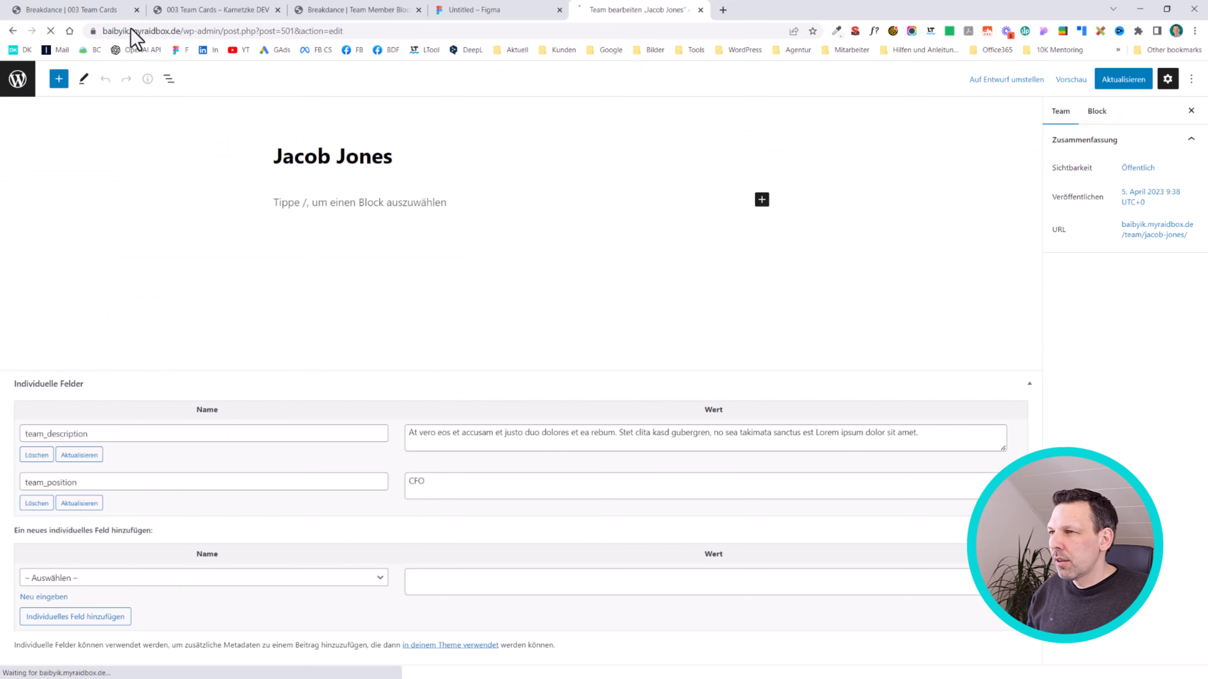
pyautogui.click(119, 9)
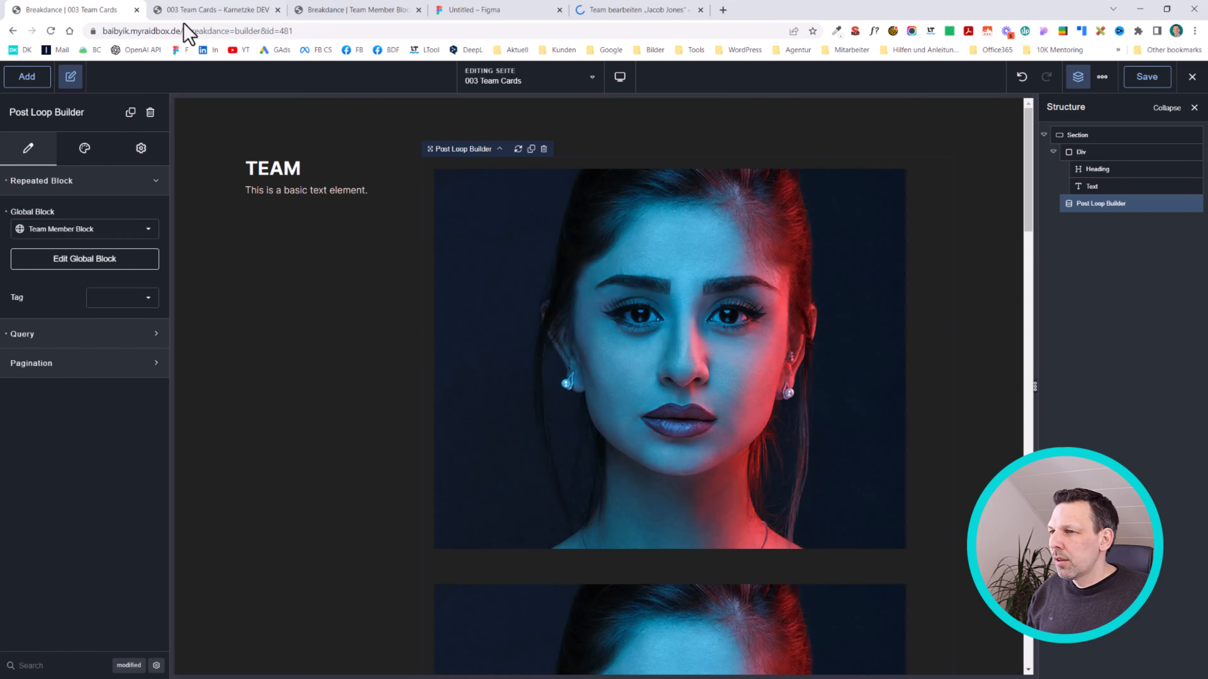
pyautogui.click(219, 10)
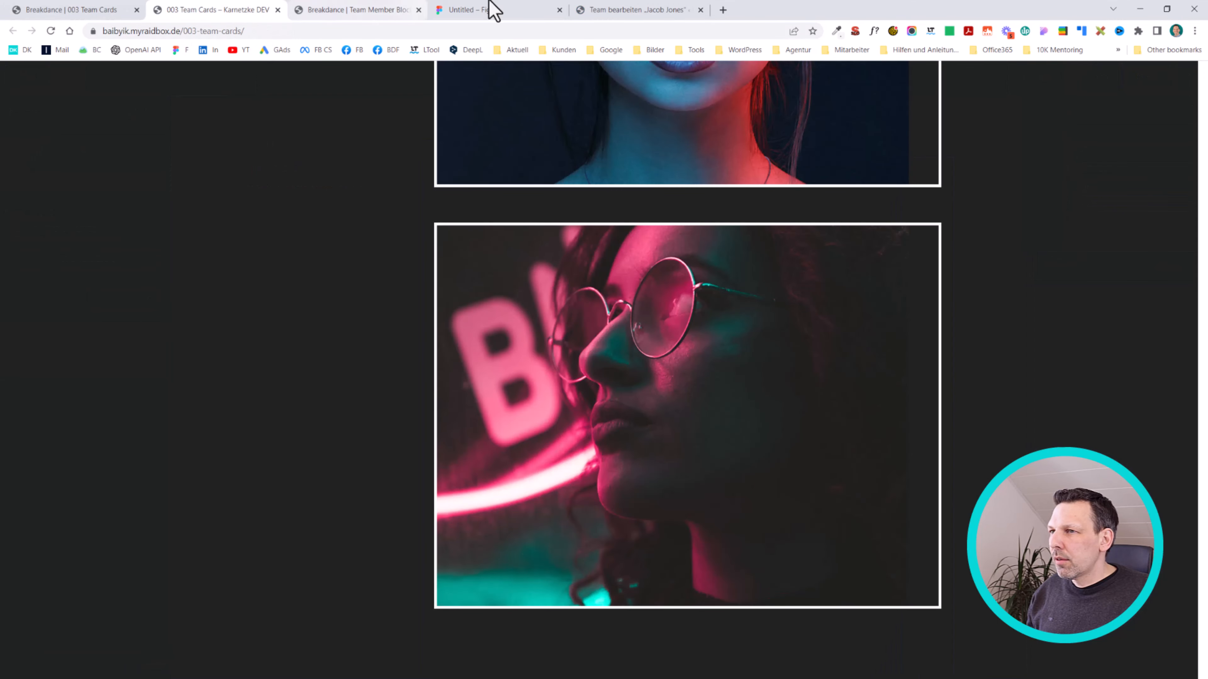
pyautogui.click(356, 9)
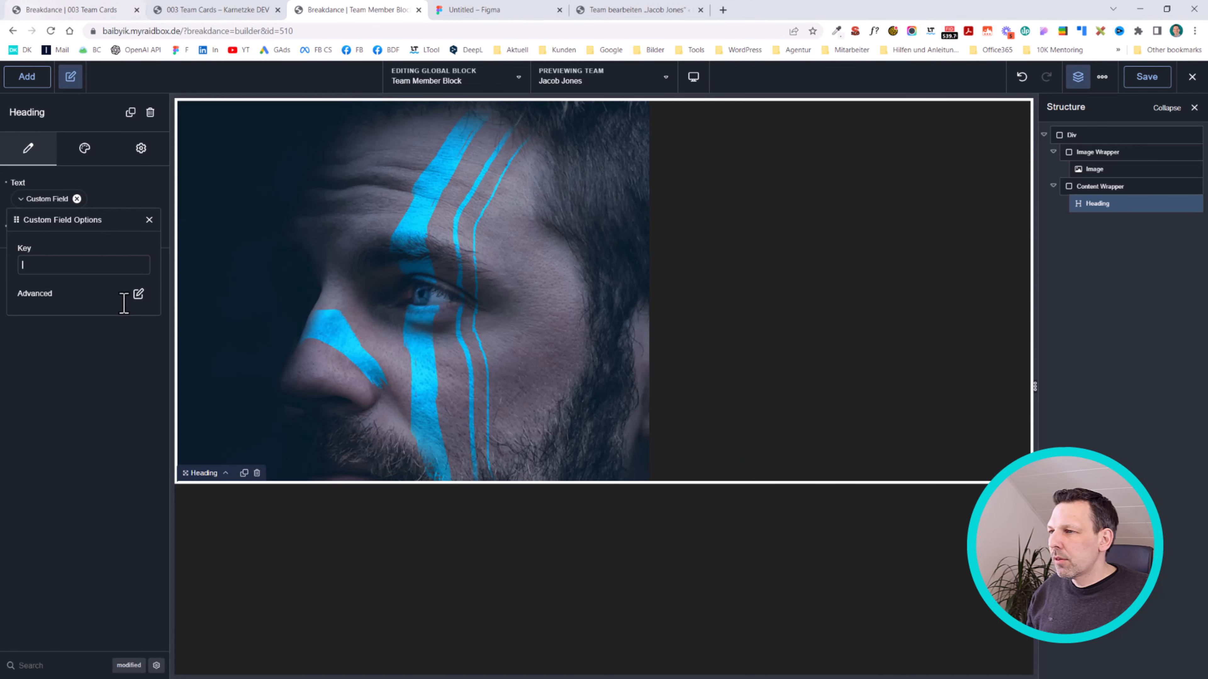
# Replace the Custom Field binding on the Heading's text with the dynamic Post Title.
pyautogui.click(149, 219)
pyautogui.click(76, 199)
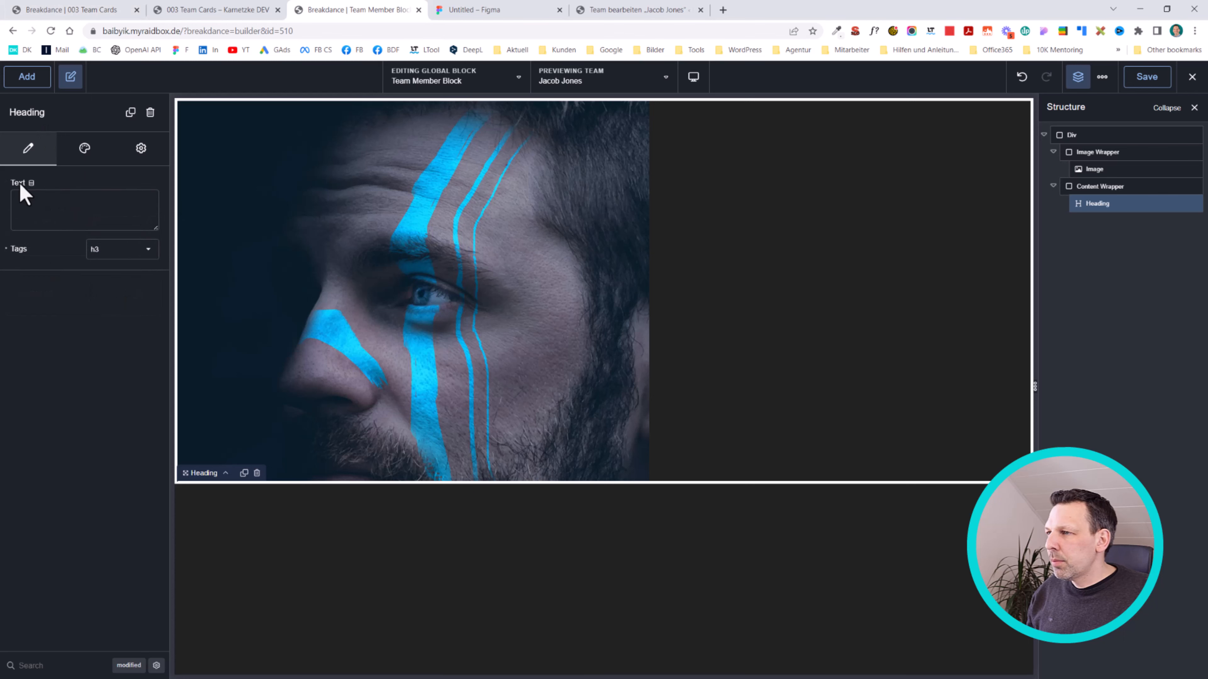
pyautogui.click(31, 183)
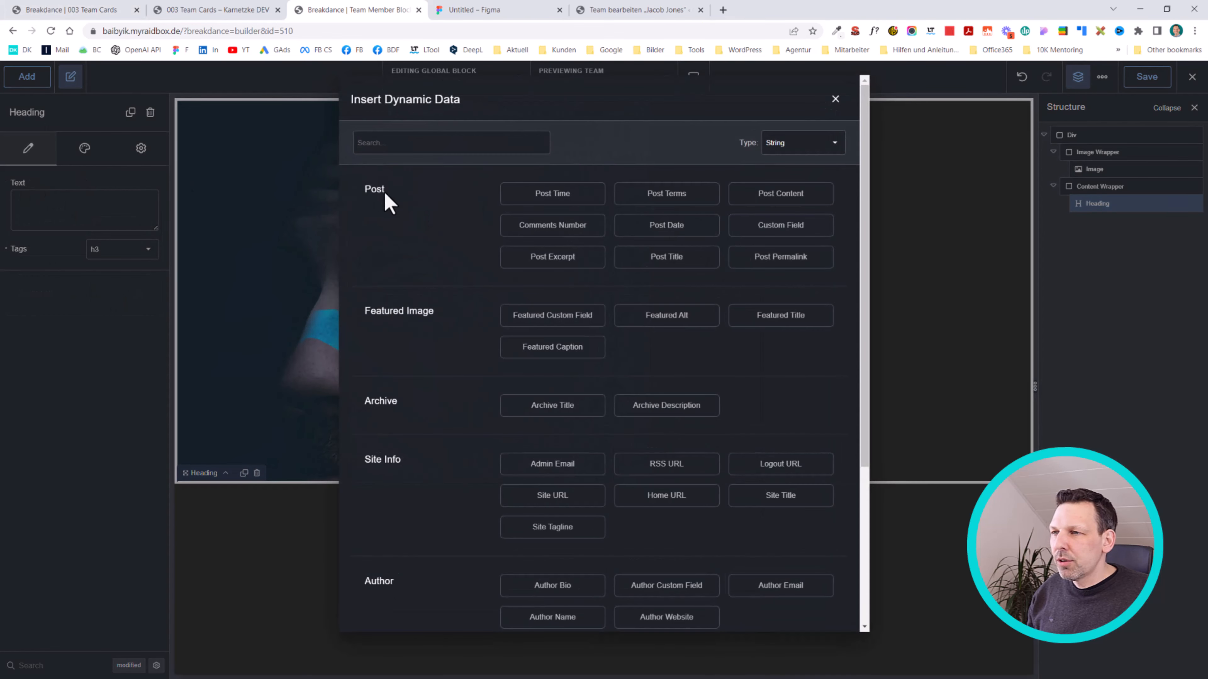
pyautogui.click(683, 258)
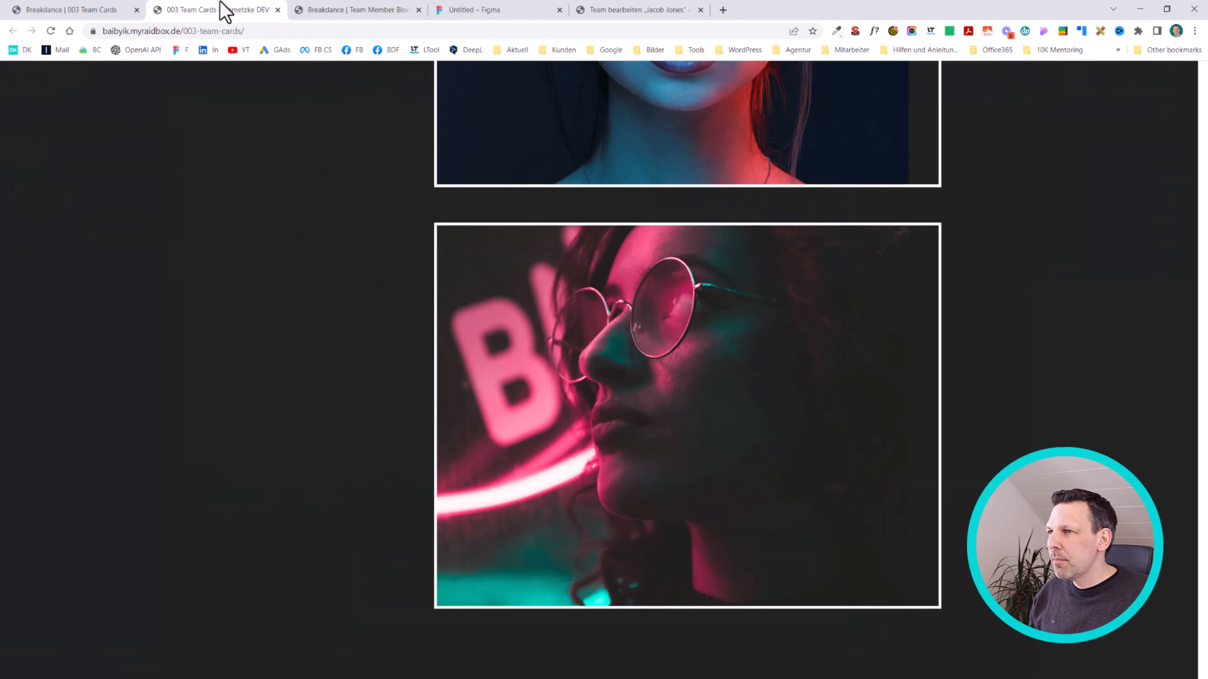
# Check the Team entry's title in WordPress against the team cards page and return to the Team Member Block.
pyautogui.click(224, 10)
pyautogui.click(589, 11)
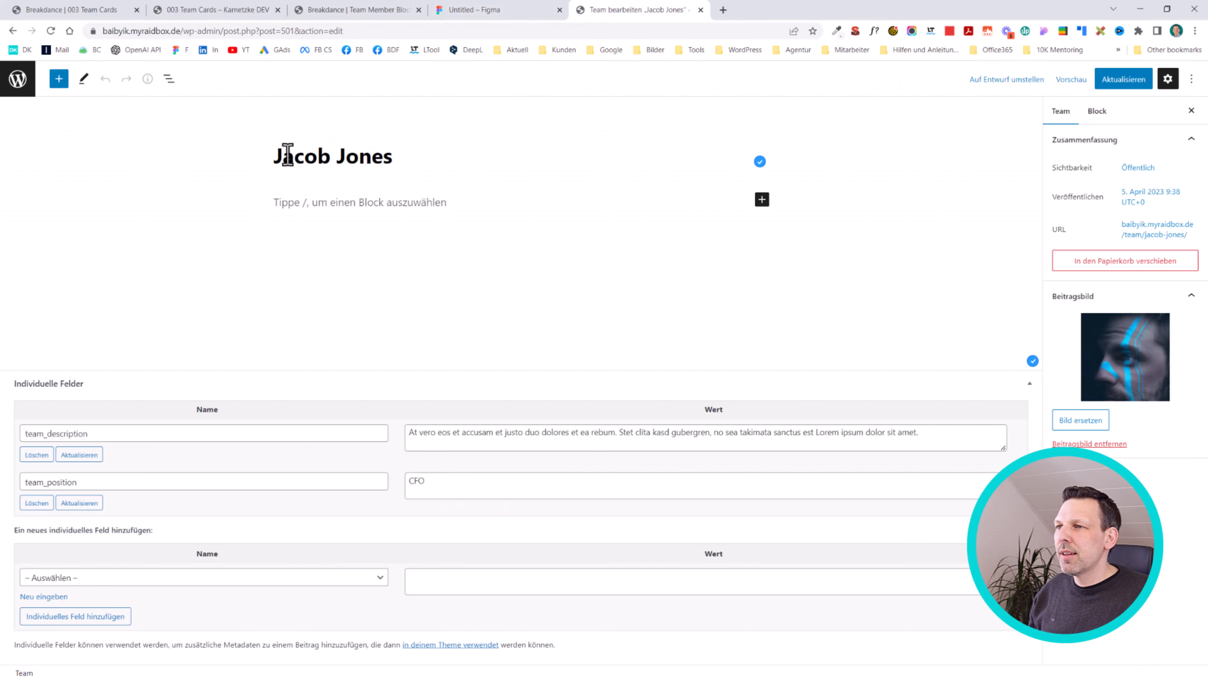
pyautogui.click(76, 9)
pyautogui.click(214, 9)
pyautogui.click(95, 10)
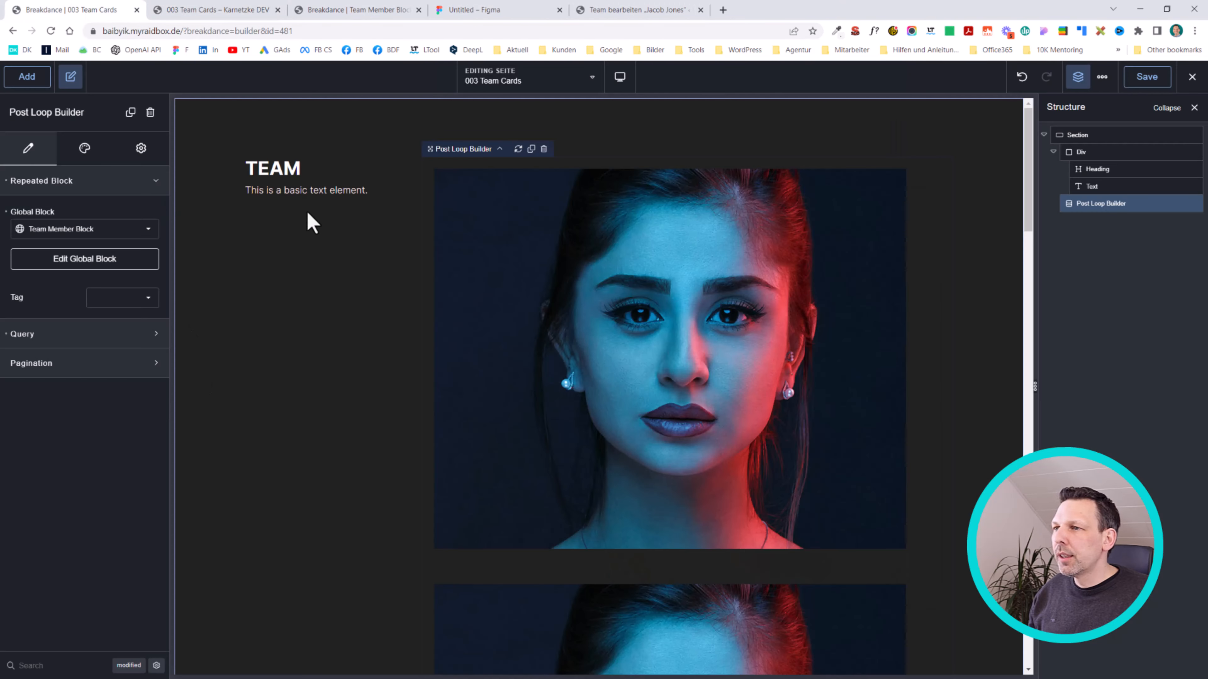
pyautogui.click(216, 9)
pyautogui.click(339, 10)
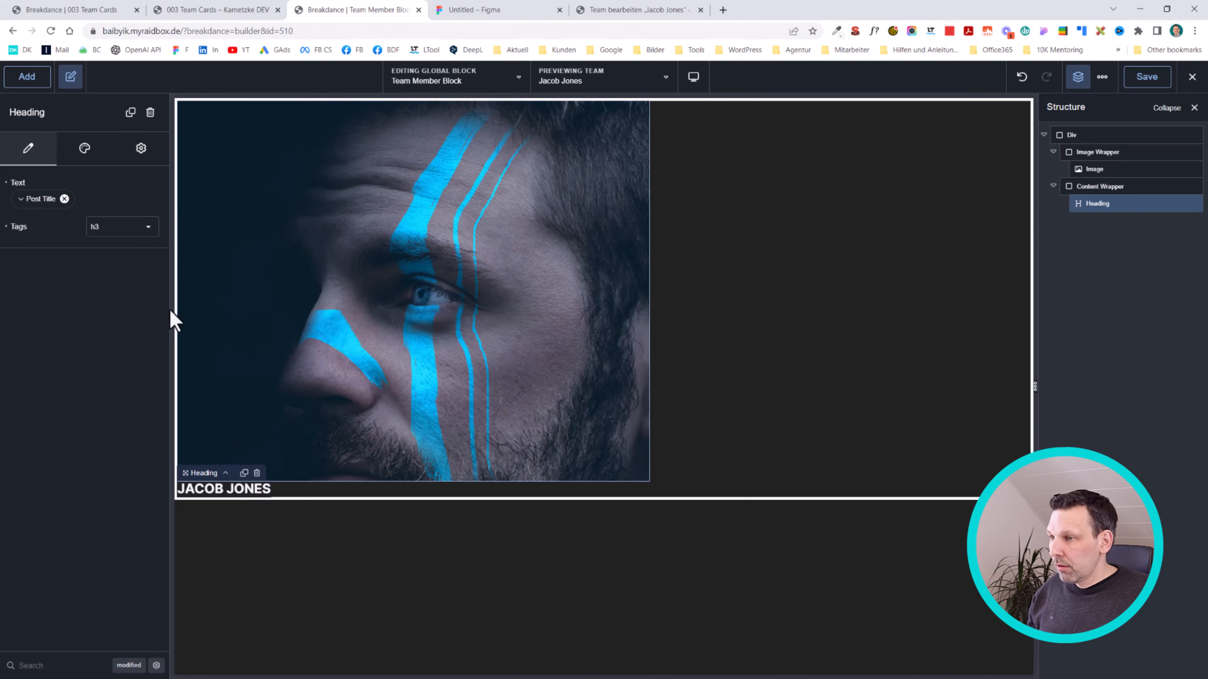
# Add a Text element below the Heading in the Content Wrapper.
pyautogui.click(30, 78)
pyautogui.write('text')
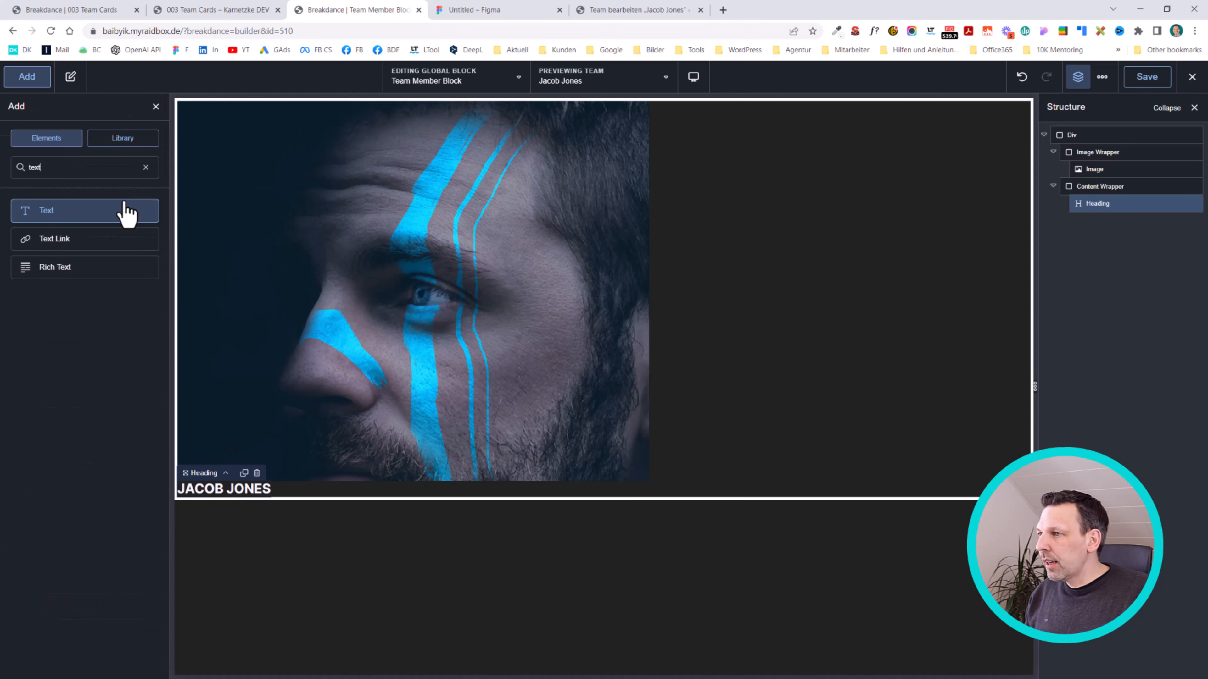
pyautogui.click(126, 211)
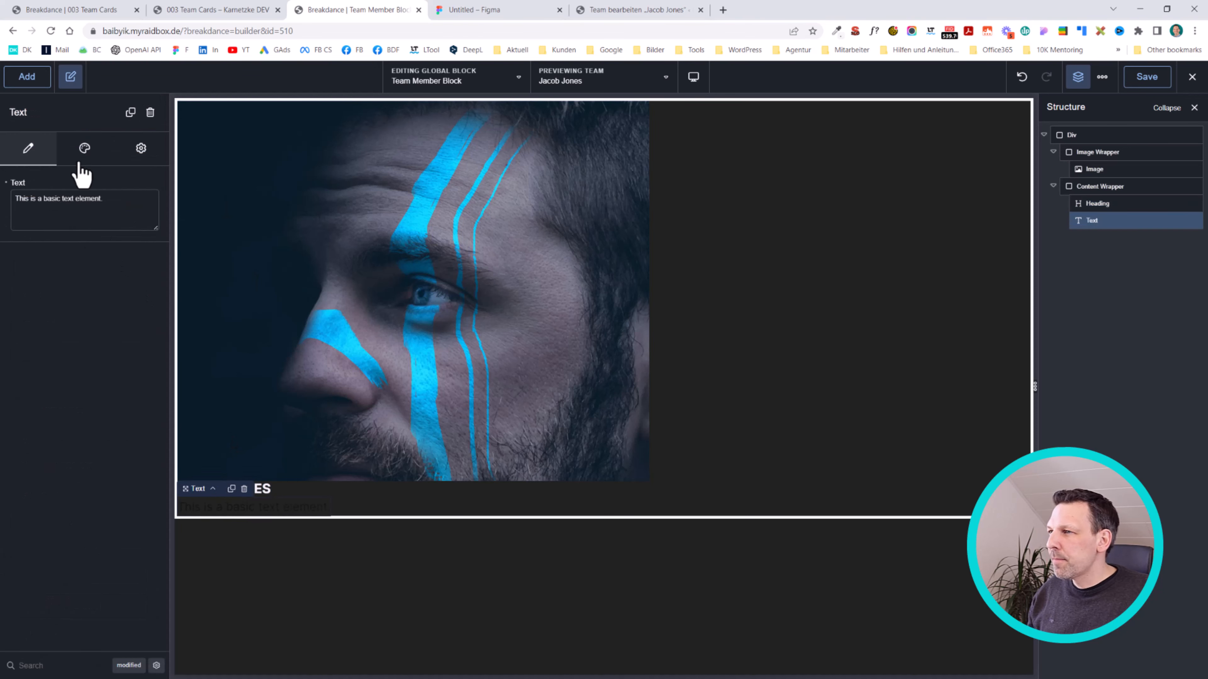
# Set the Content Wrapper Text's color to Text Light and its font size to 1 rem.
pyautogui.click(81, 160)
pyautogui.click(141, 181)
pyautogui.click(113, 186)
pyautogui.click(117, 212)
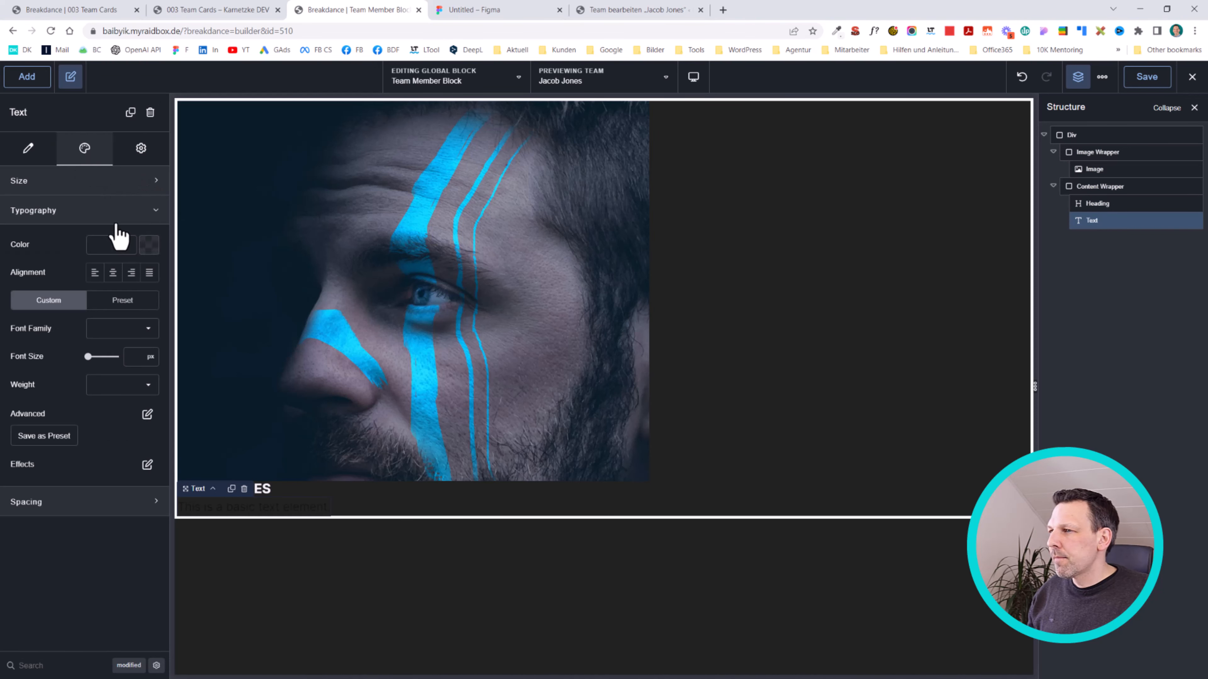
pyautogui.click(133, 245)
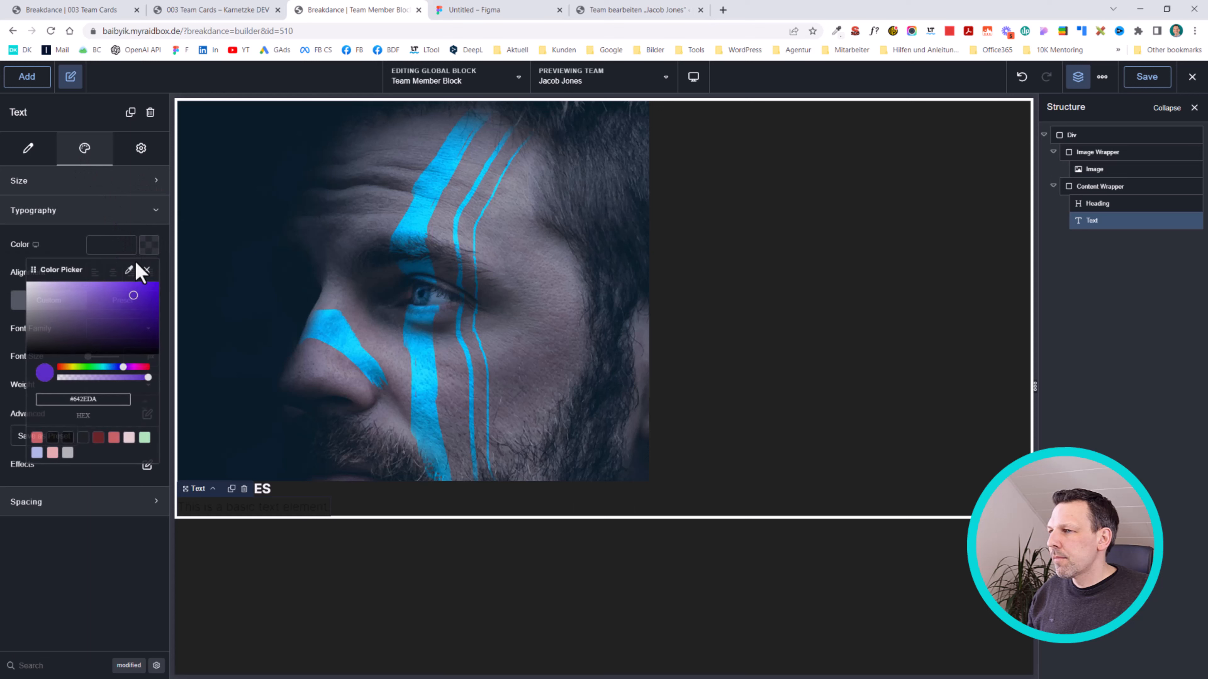
pyautogui.click(129, 438)
pyautogui.click(214, 529)
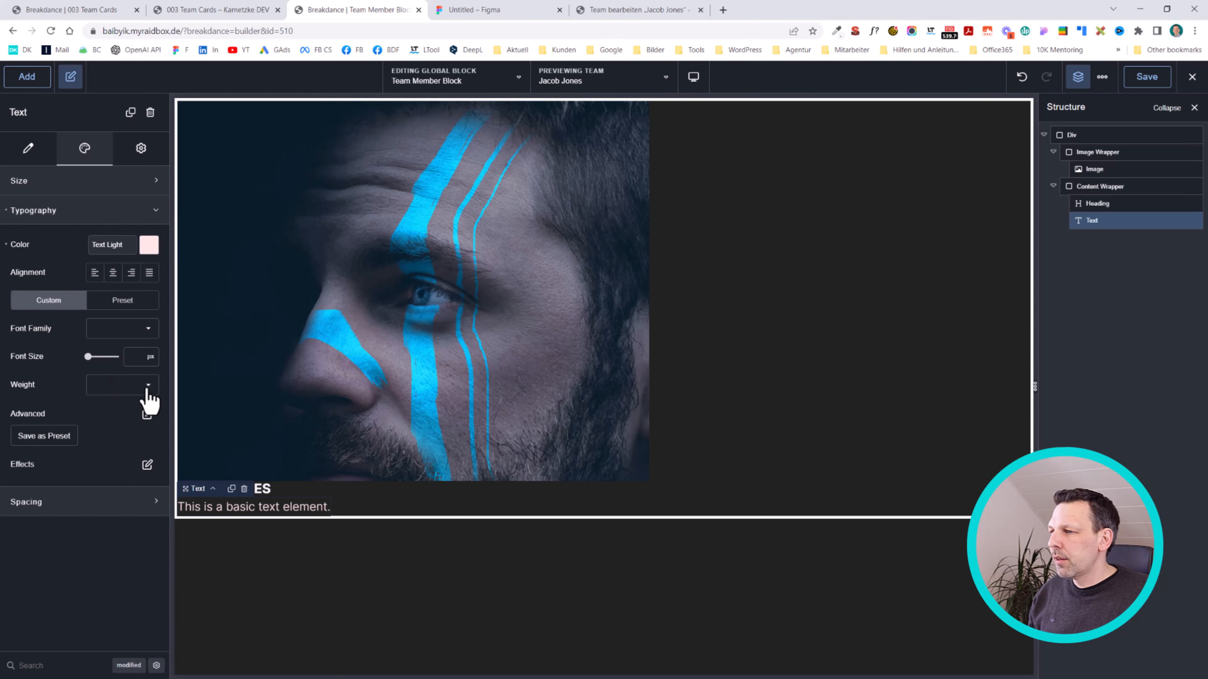
pyautogui.click(149, 365)
pyautogui.click(151, 358)
pyautogui.click(162, 453)
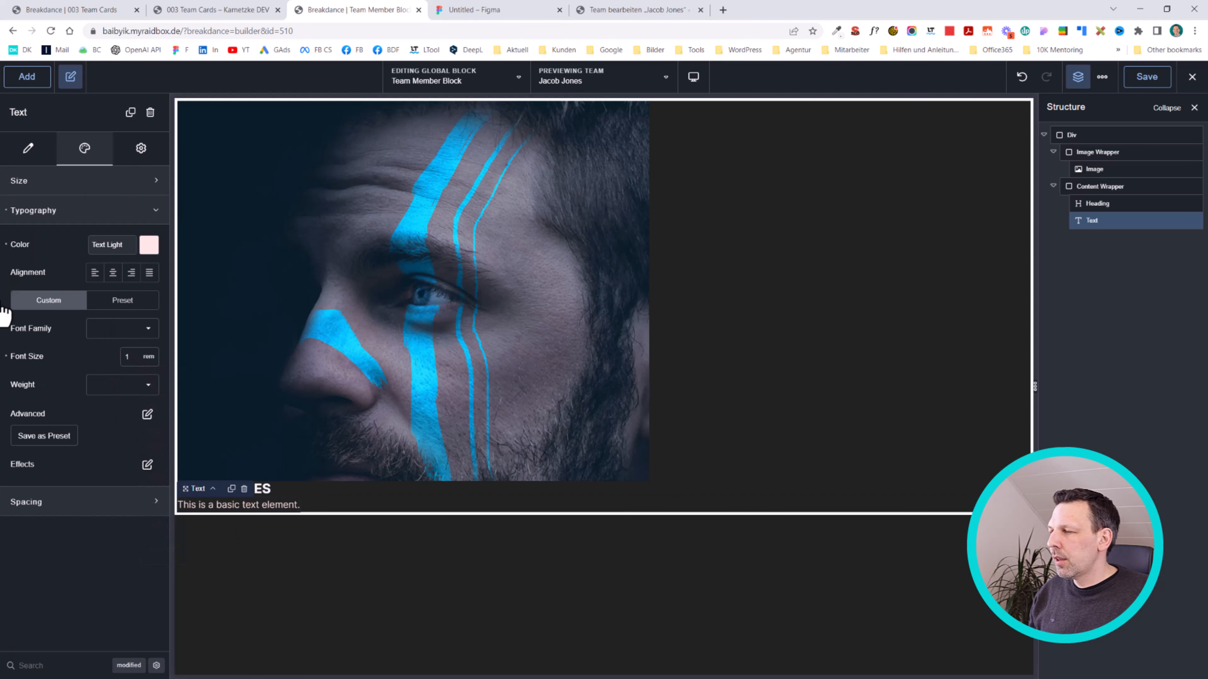
# Bind the Content Wrapper Text to the post's Custom Field as dynamic data.
pyautogui.click(28, 151)
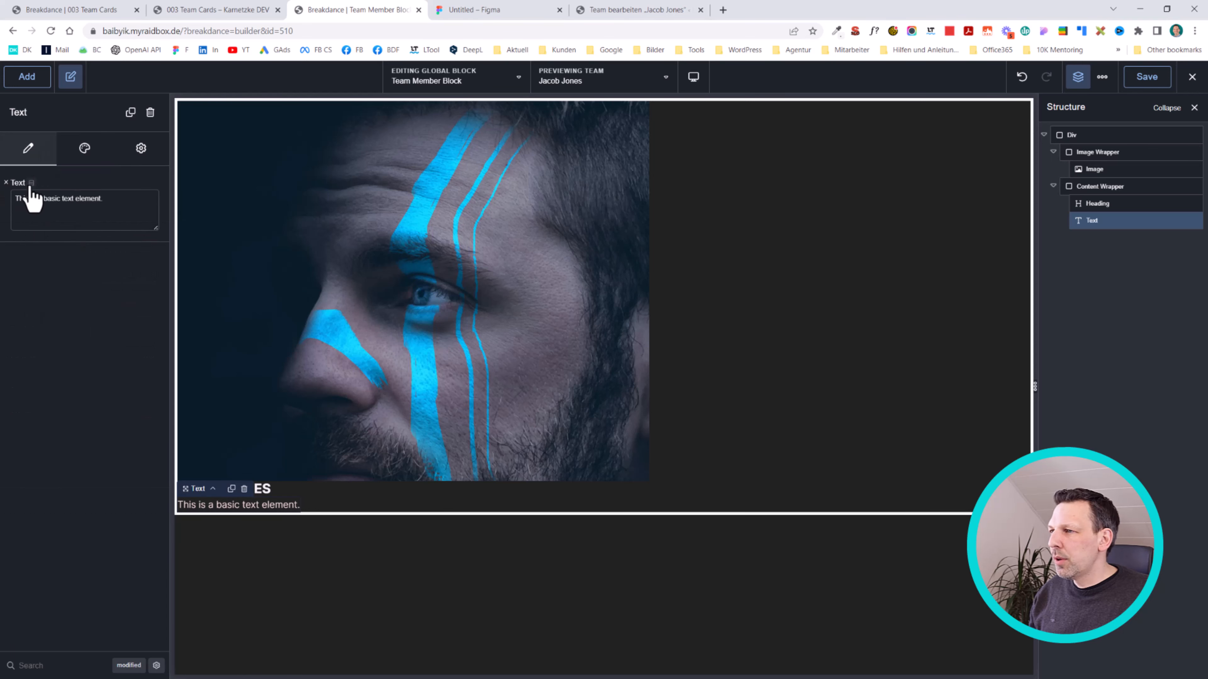
pyautogui.click(32, 183)
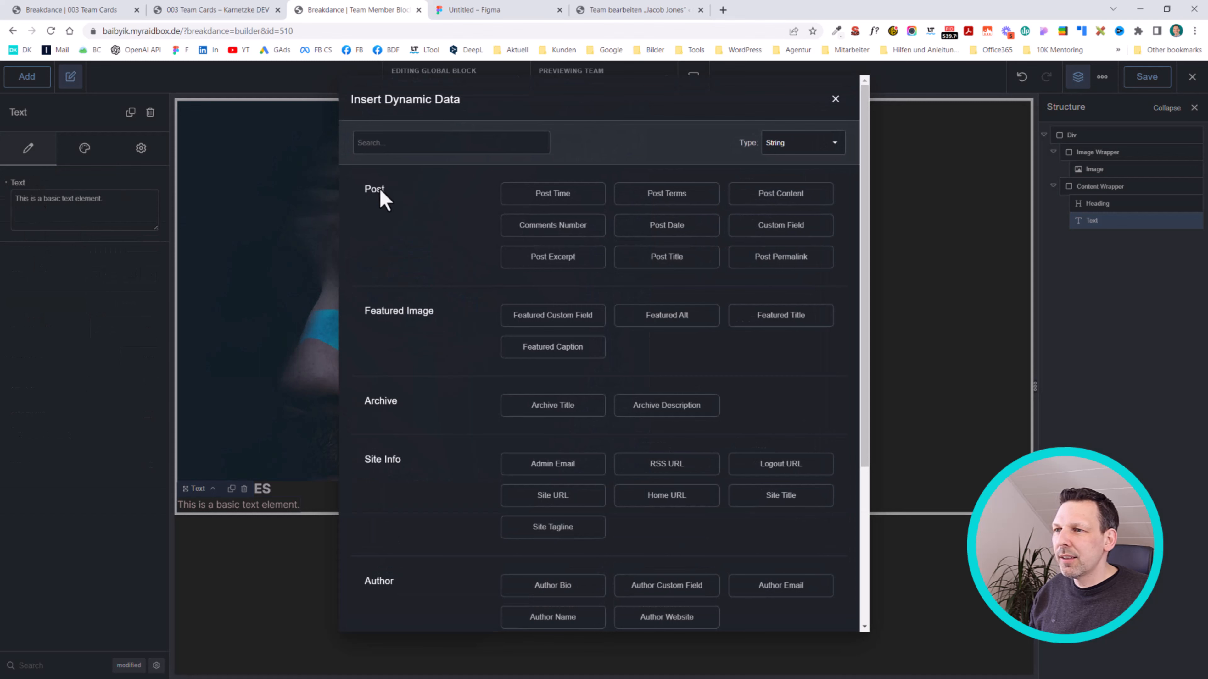
pyautogui.click(775, 230)
# Copy the custom field name team_description from the WordPress Team entry and place that entry's browser tab beside the block builder.
pyautogui.click(142, 6)
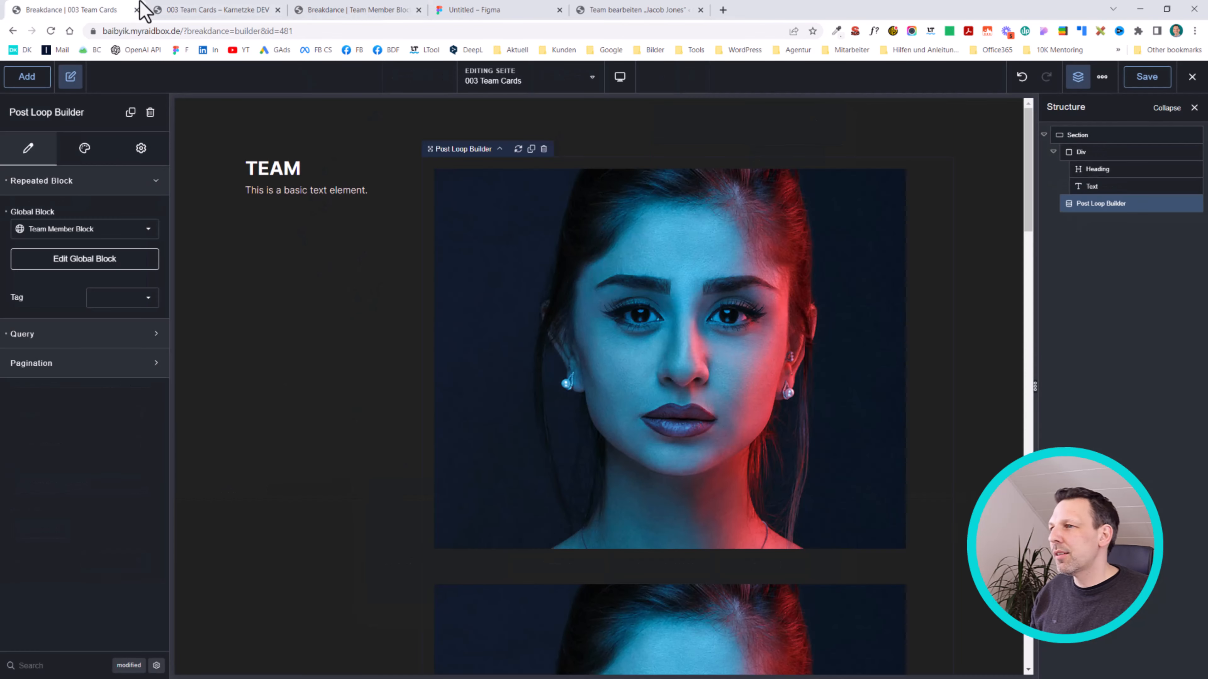
pyautogui.click(223, 10)
pyautogui.click(471, 9)
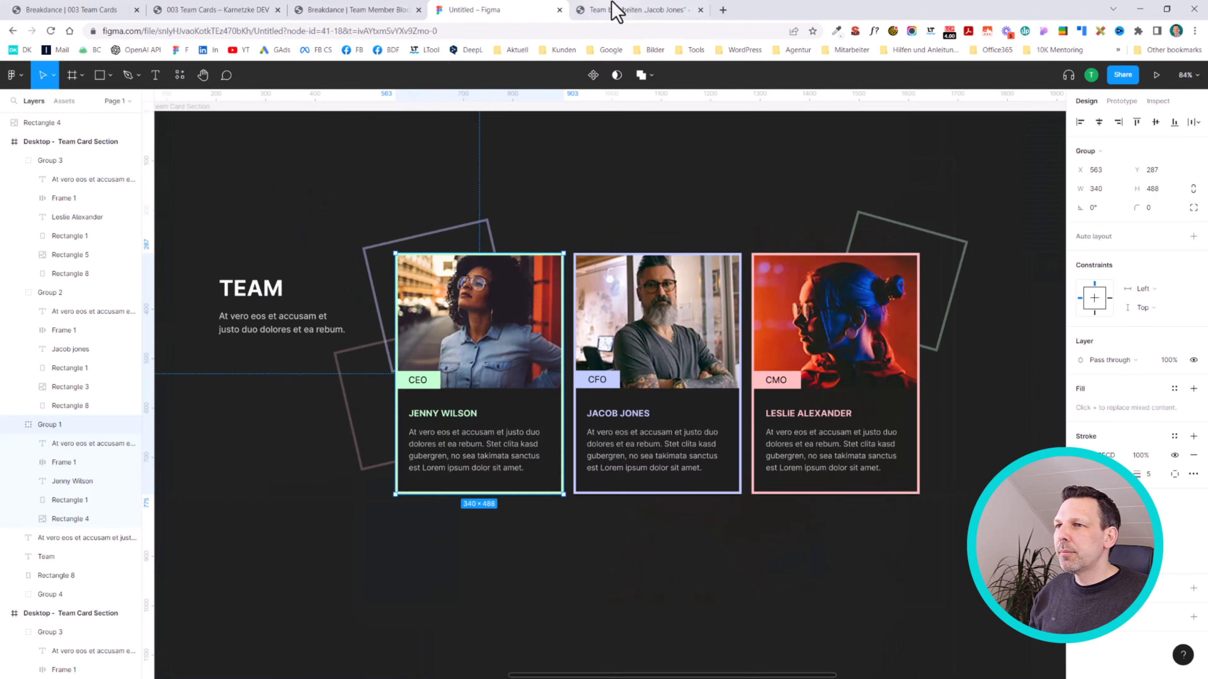
pyautogui.click(617, 9)
pyautogui.moveTo(588, 8); pyautogui.dragTo(440, 32)
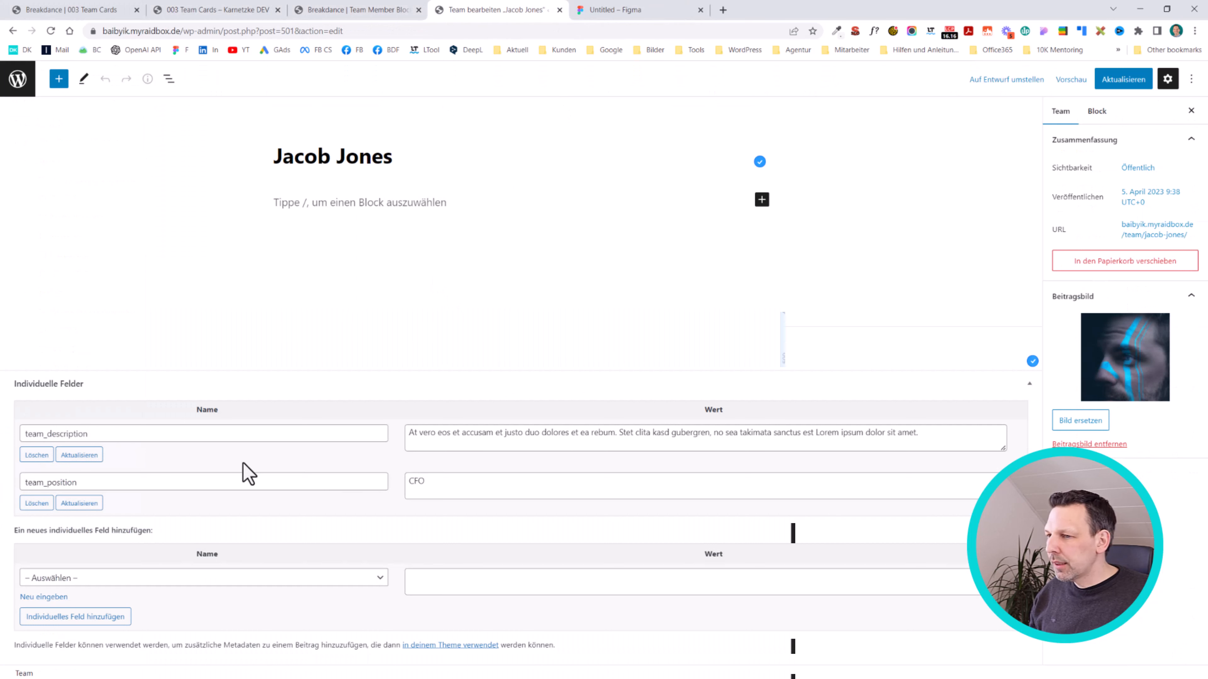
pyautogui.click(468, 435)
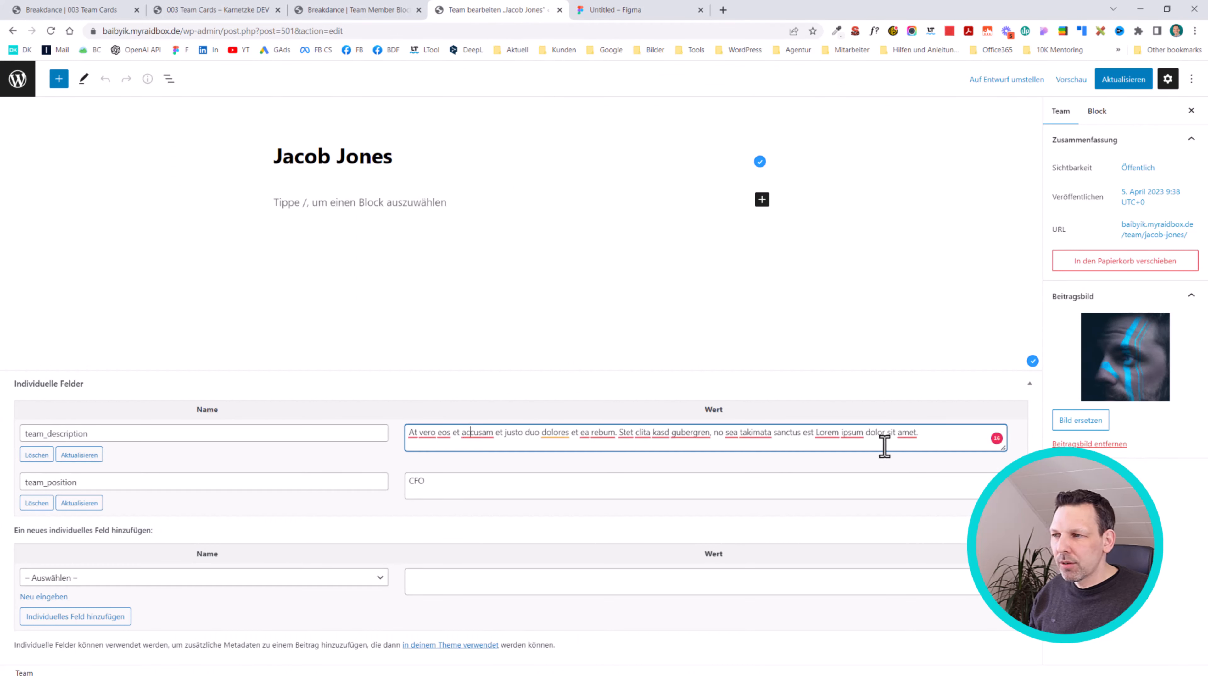
pyautogui.moveTo(961, 440); pyautogui.dragTo(382, 431)
pyautogui.moveTo(166, 433); pyautogui.dragTo(14, 440)
pyautogui.hotkey('ctrl', 'c')
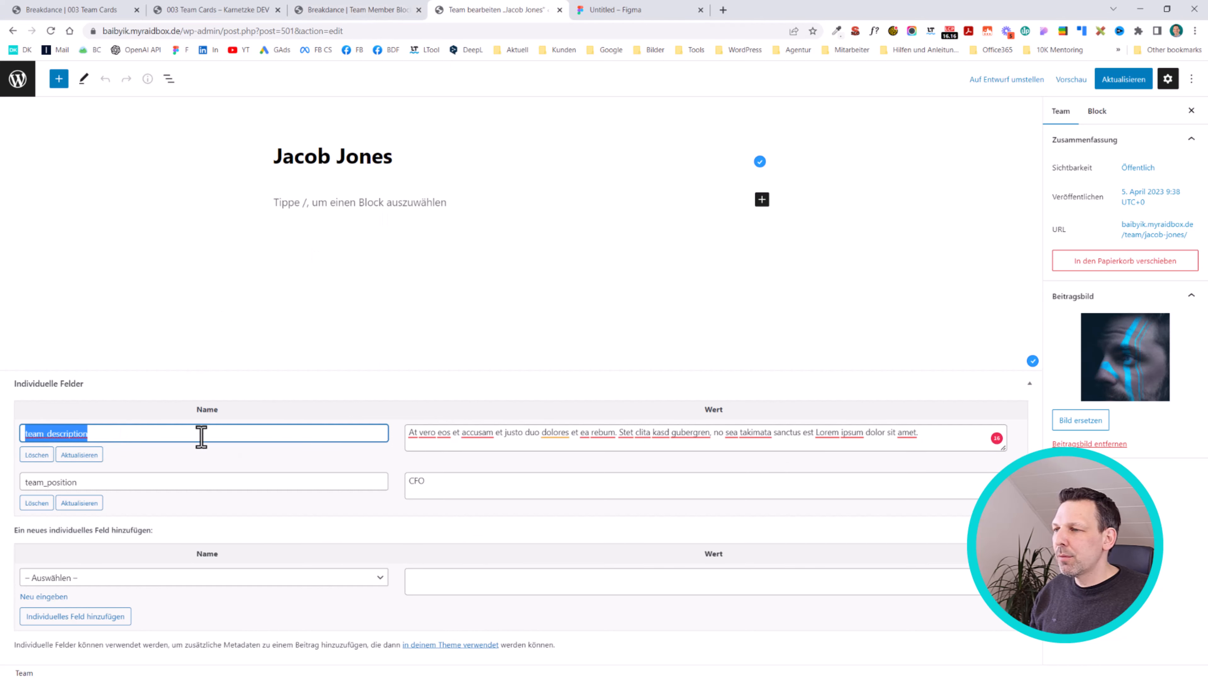
# Set the Custom Field key of the Content Wrapper's Text to team_description in the Team Member Block.
pyautogui.click(376, 10)
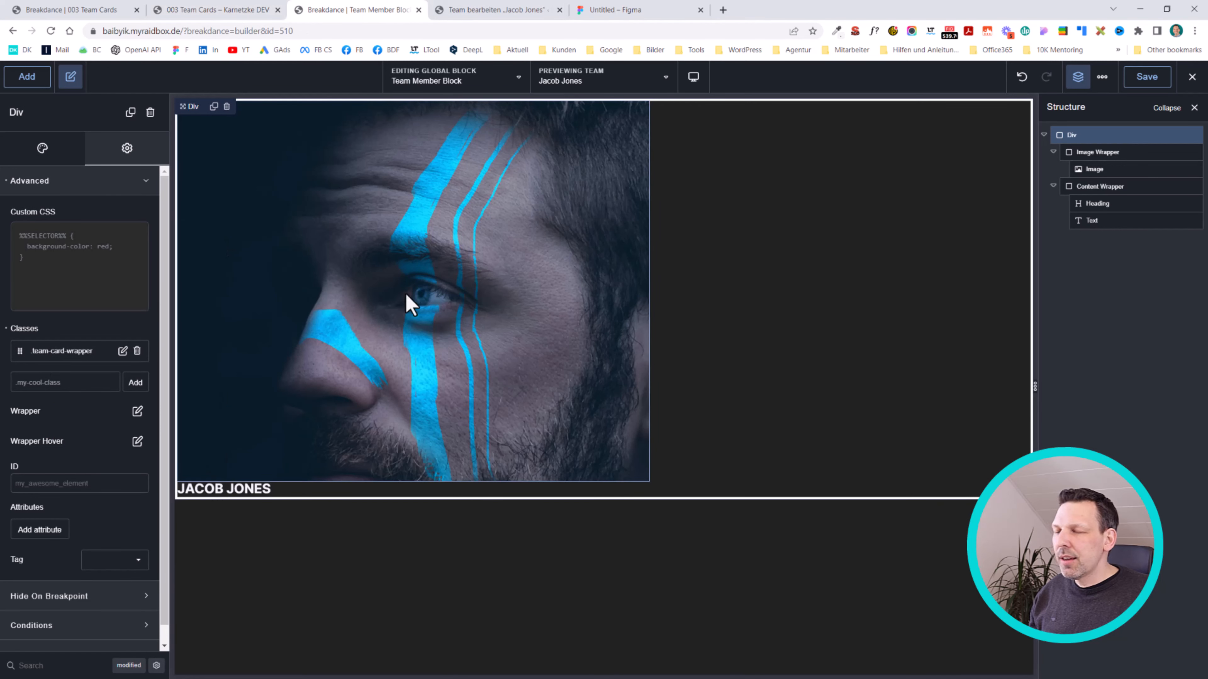
pyautogui.click(1102, 218)
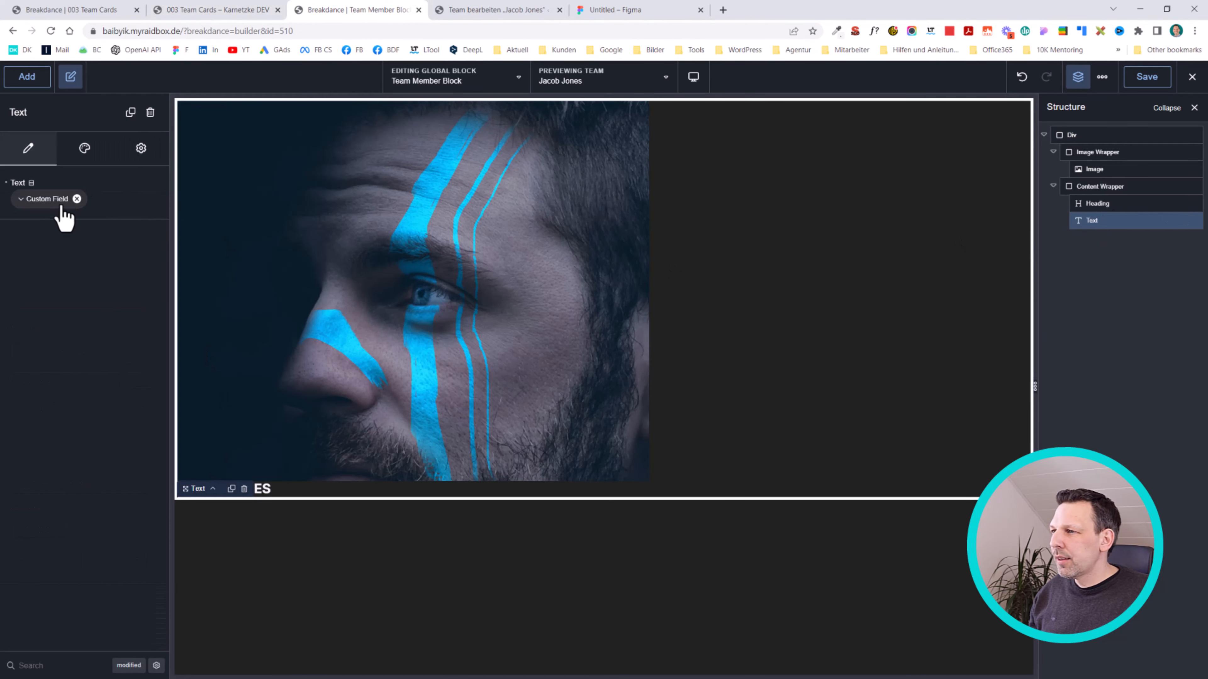
pyautogui.click(40, 199)
pyautogui.hotkey('ctrl', 'v')
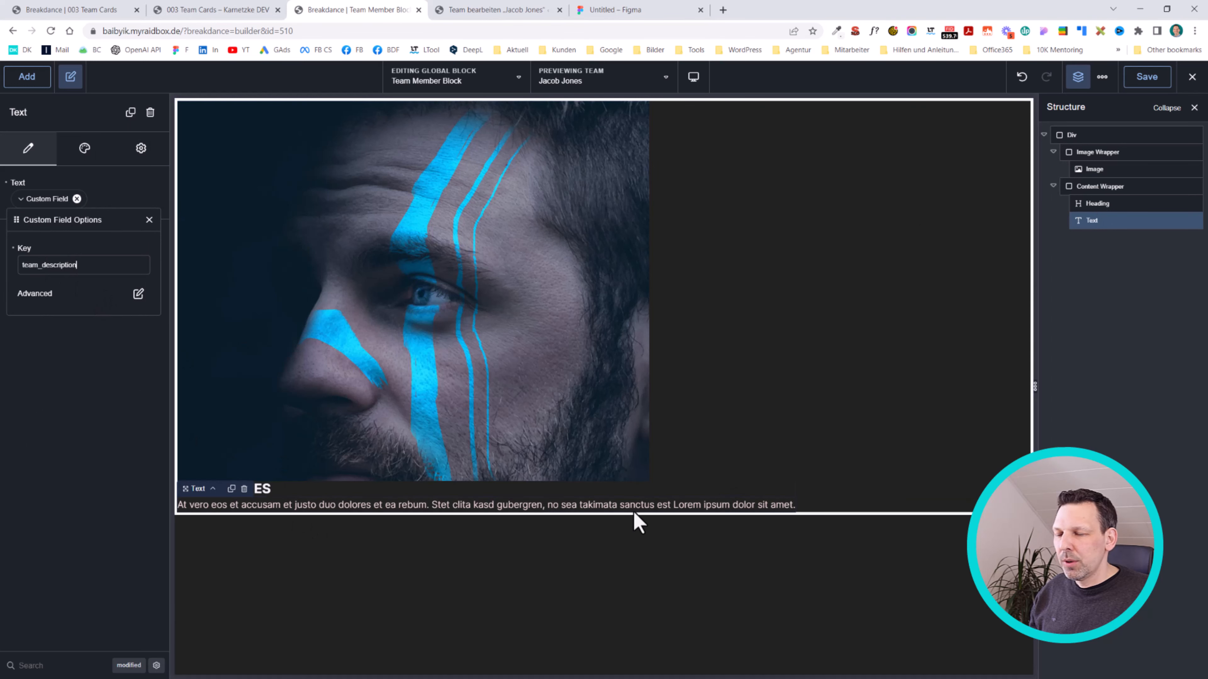
# Set the Content Wrapper's padding to 20 px on all sides.
pyautogui.click(1113, 187)
pyautogui.click(75, 662)
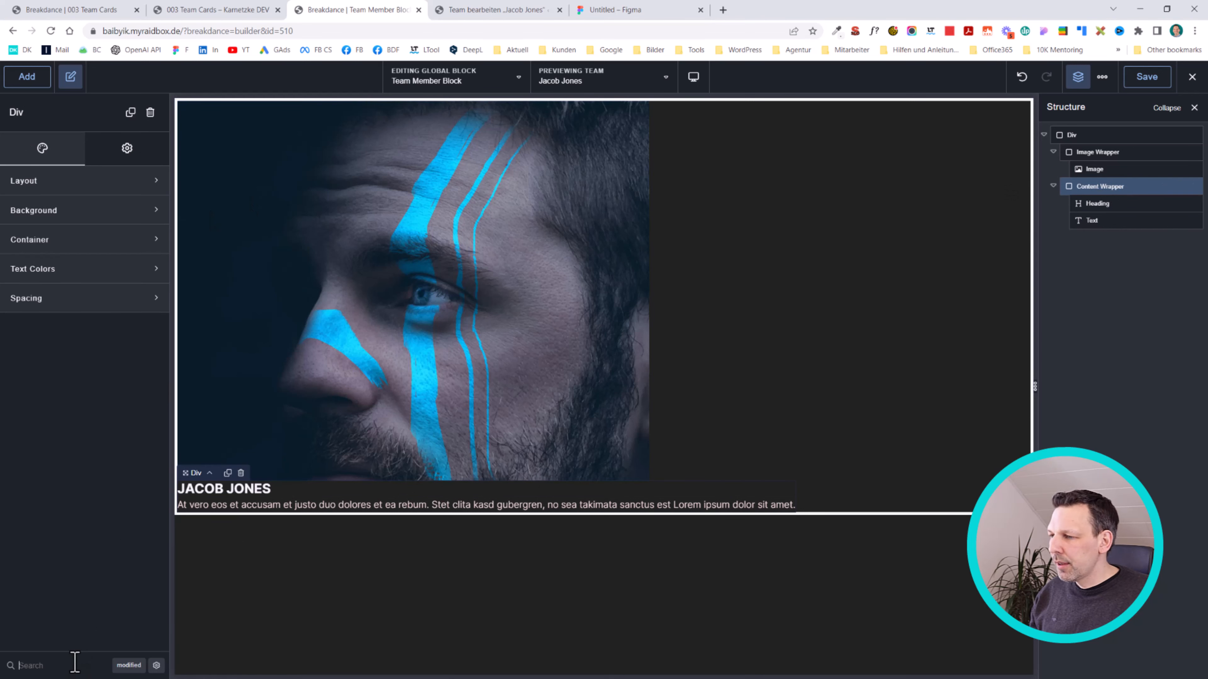
pyautogui.write('padd')
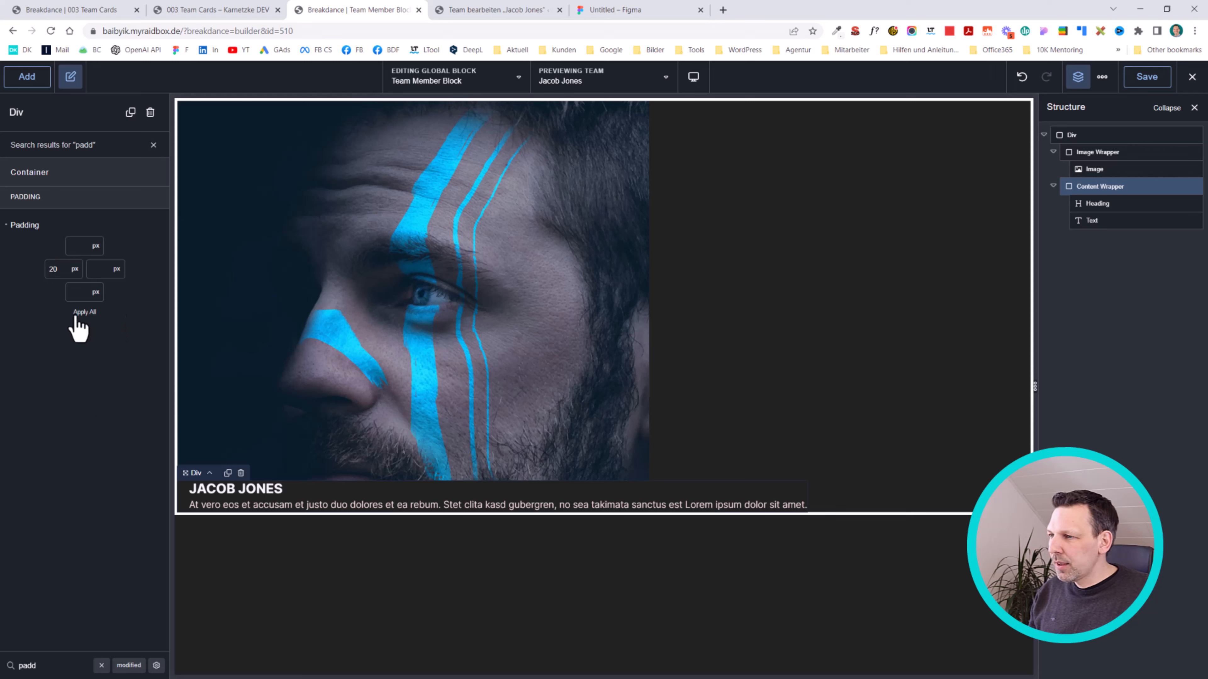
pyautogui.click(84, 312)
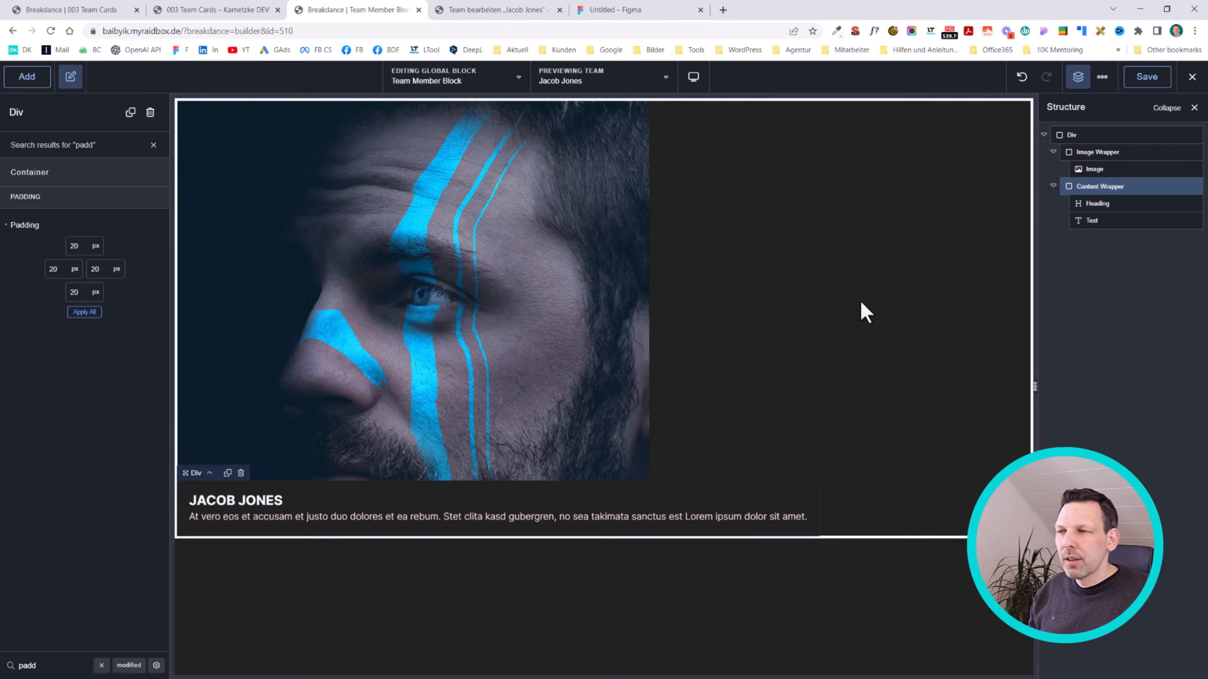
# Check the position label on the Figma cards and add a Text element after the Image in the Image Wrapper.
pyautogui.click(618, 9)
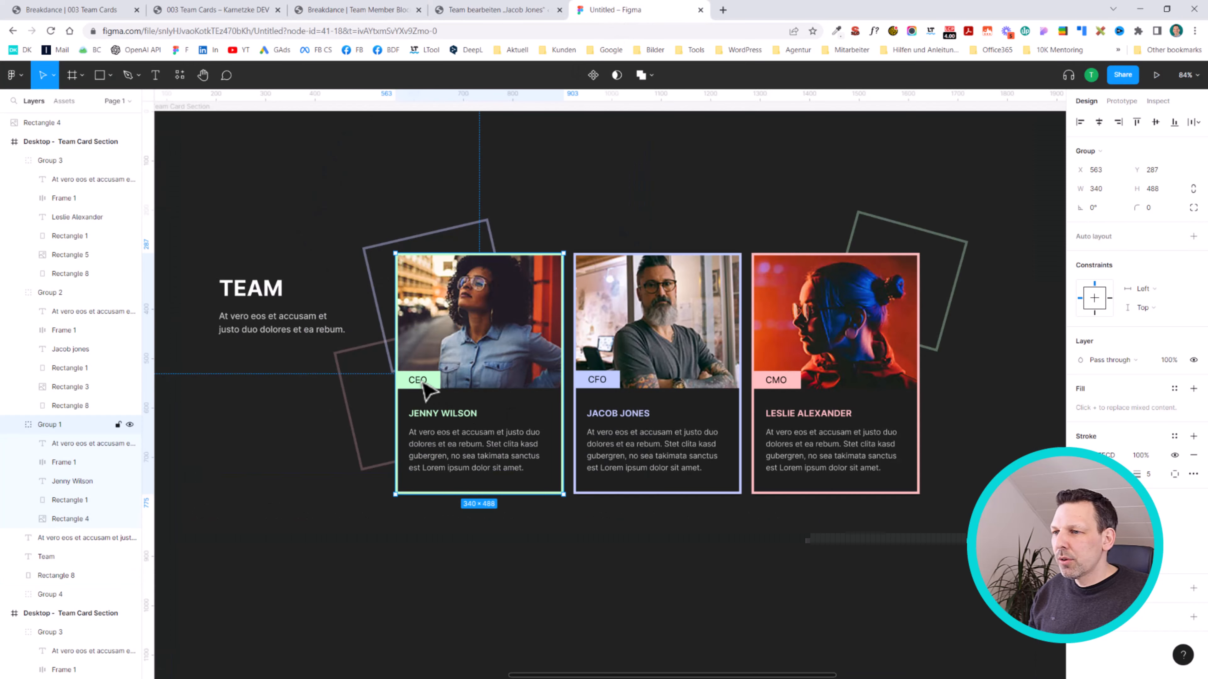
pyautogui.scroll(2, 426, 401)
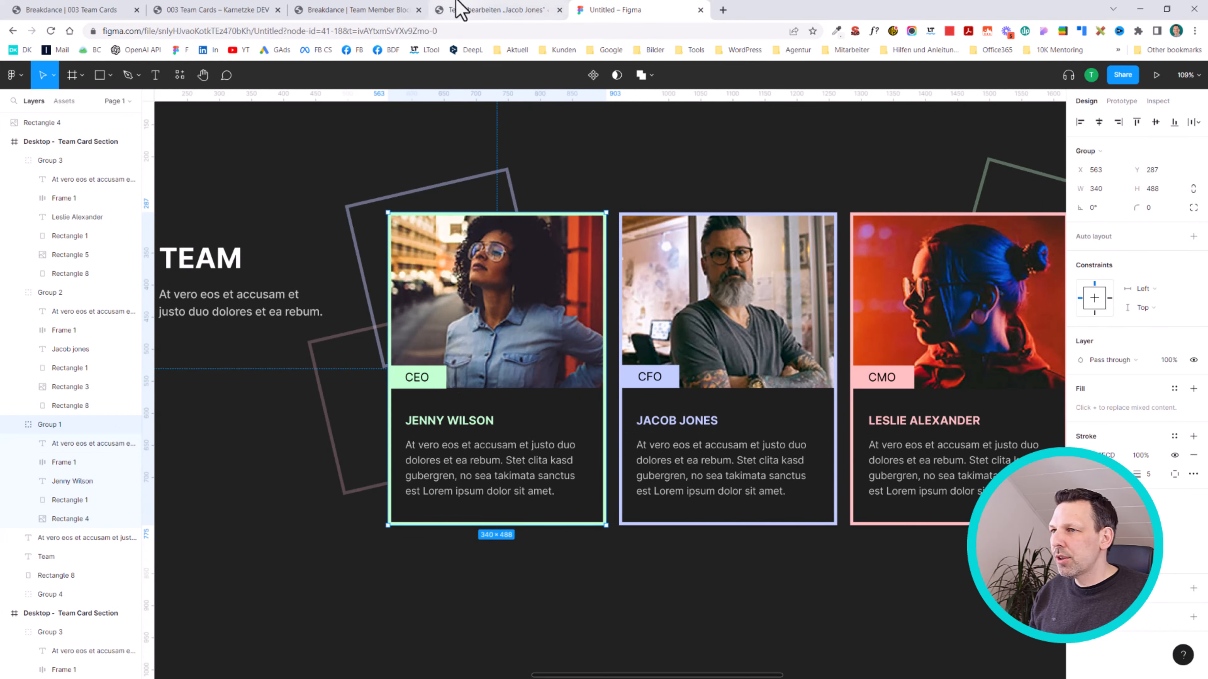
pyautogui.click(458, 9)
pyautogui.click(335, 11)
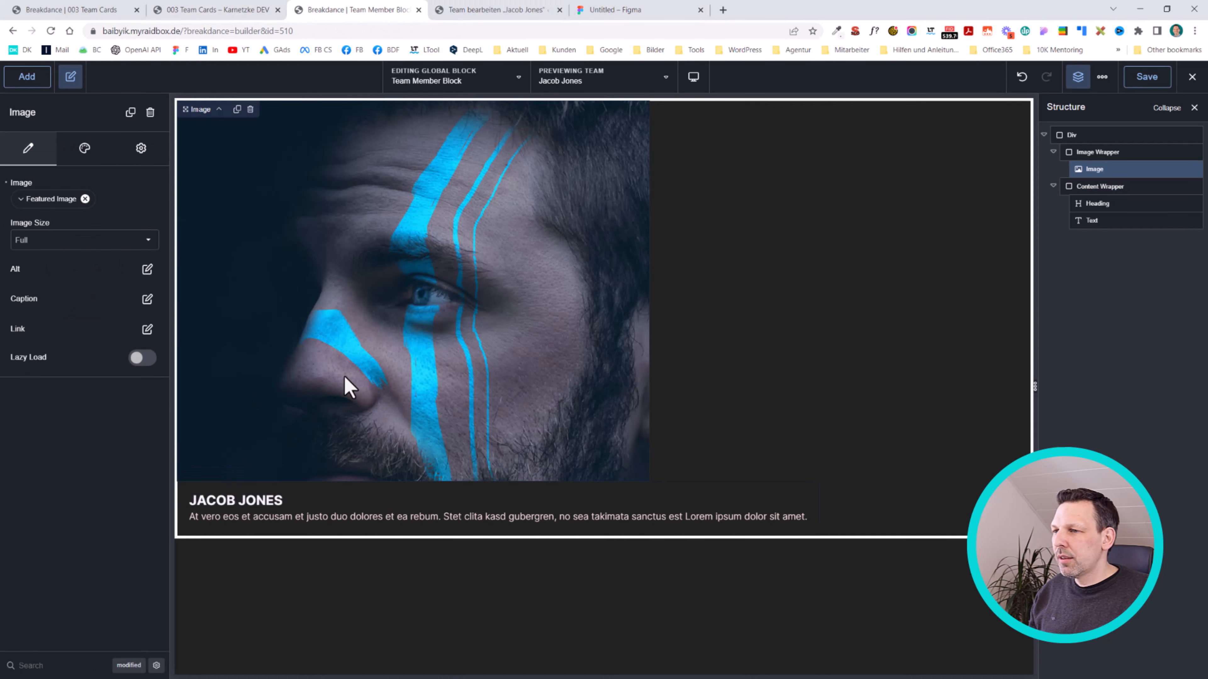
pyautogui.click(1088, 153)
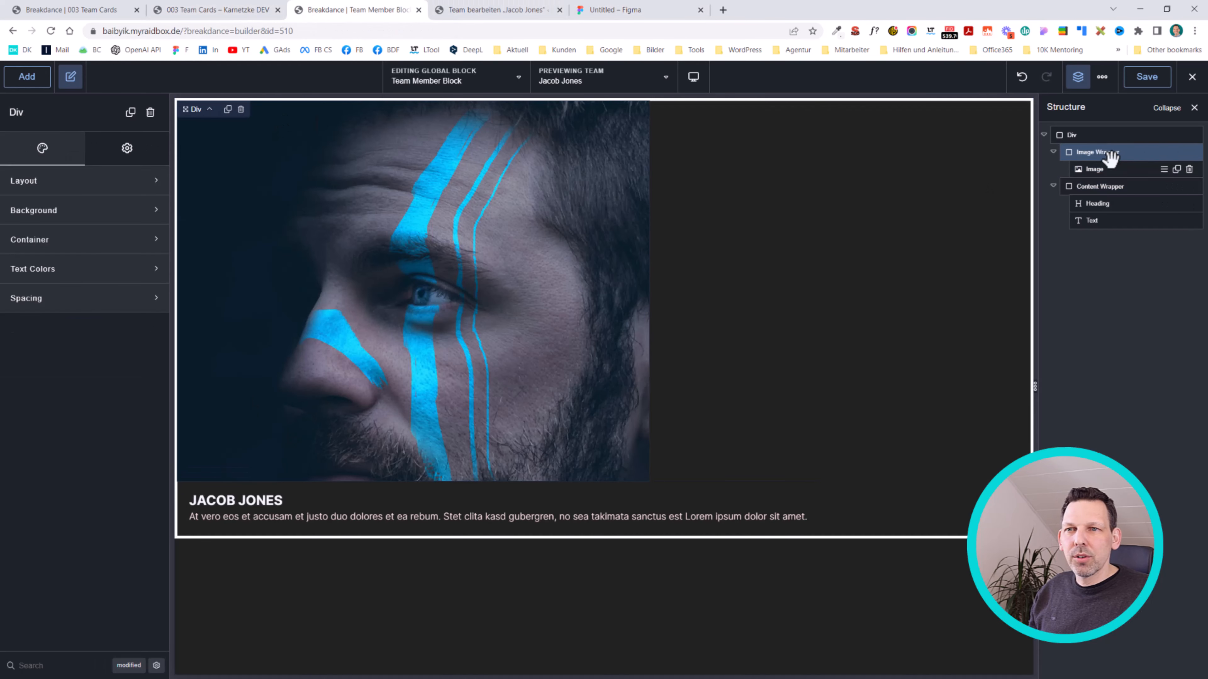
pyautogui.hotkey('ctrl', 'a')
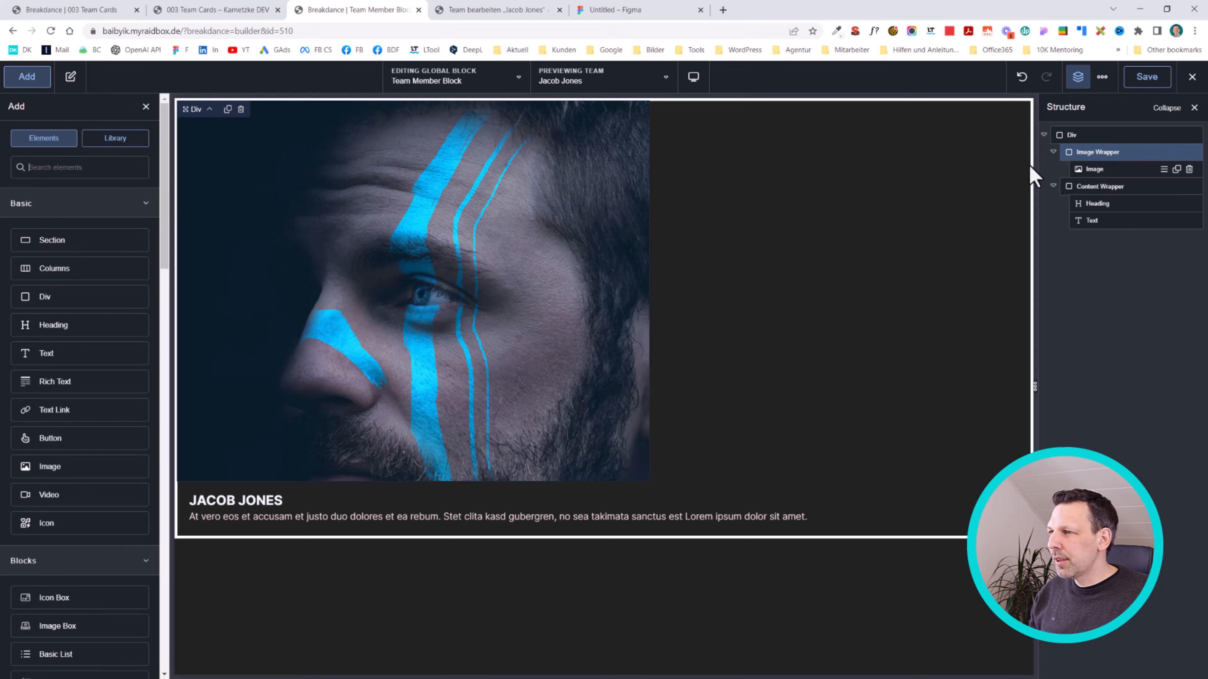
pyautogui.write('text')
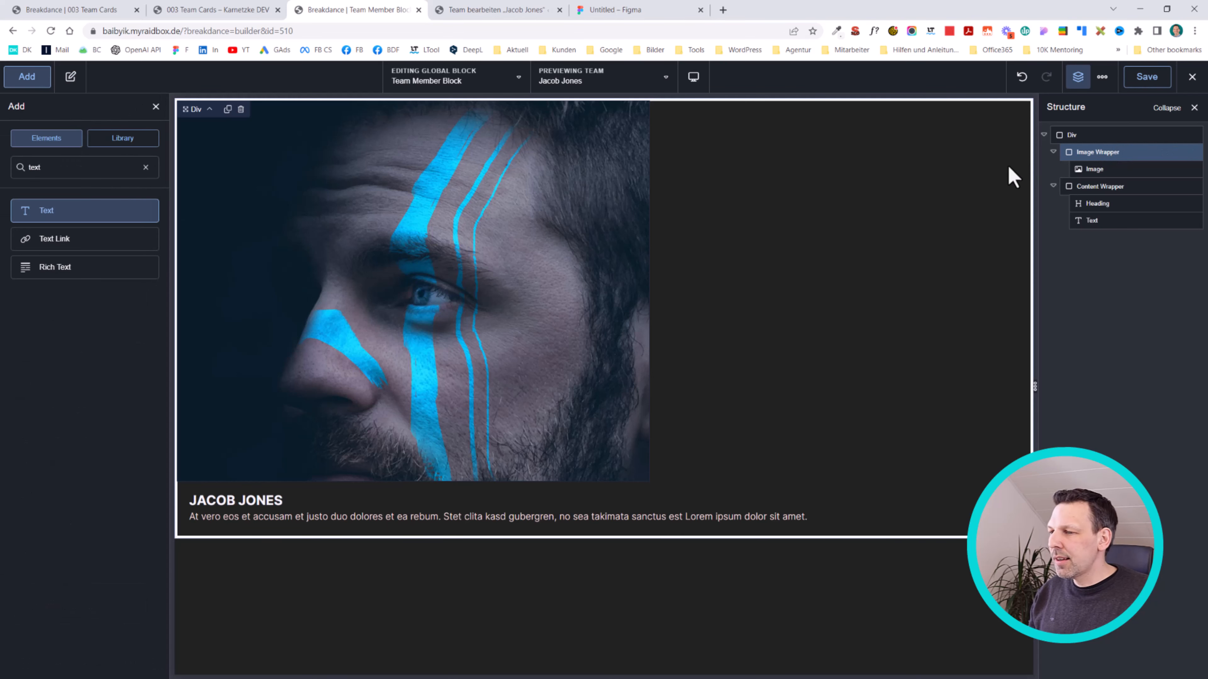
pyautogui.press('Return')
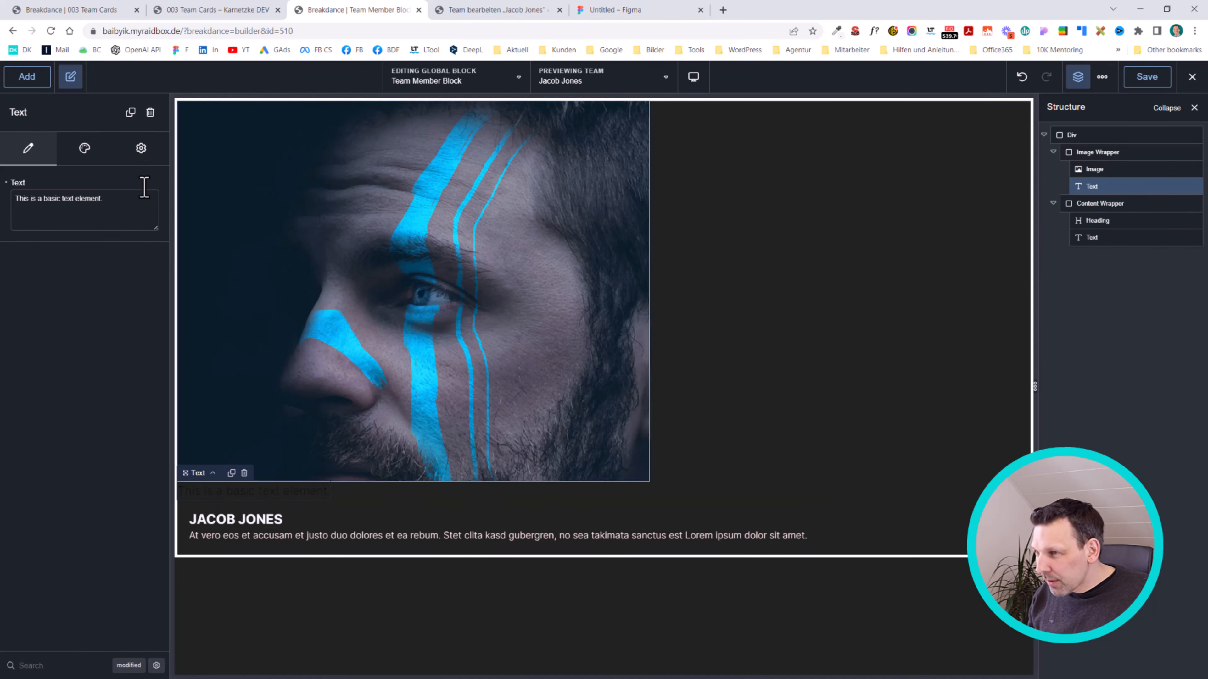
# Fill the Image Wrapper's Text with Custom Field dynamic data in place of its sample text.
pyautogui.click(120, 216)
pyautogui.click(82, 150)
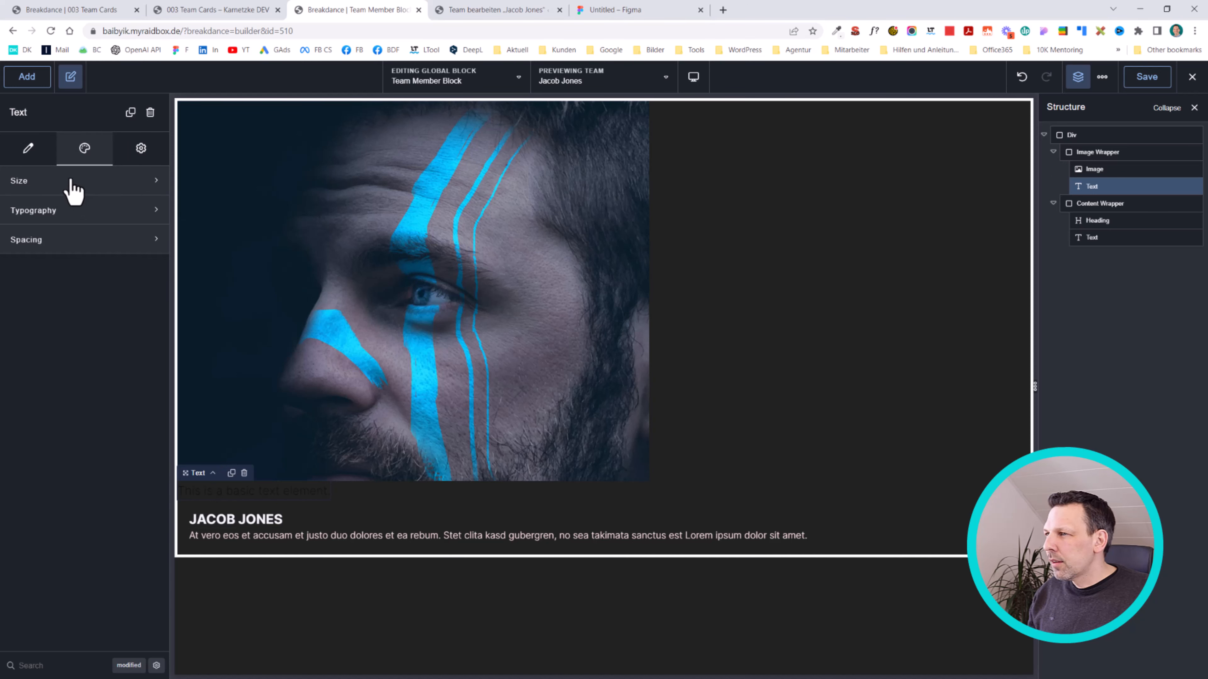
pyautogui.click(28, 157)
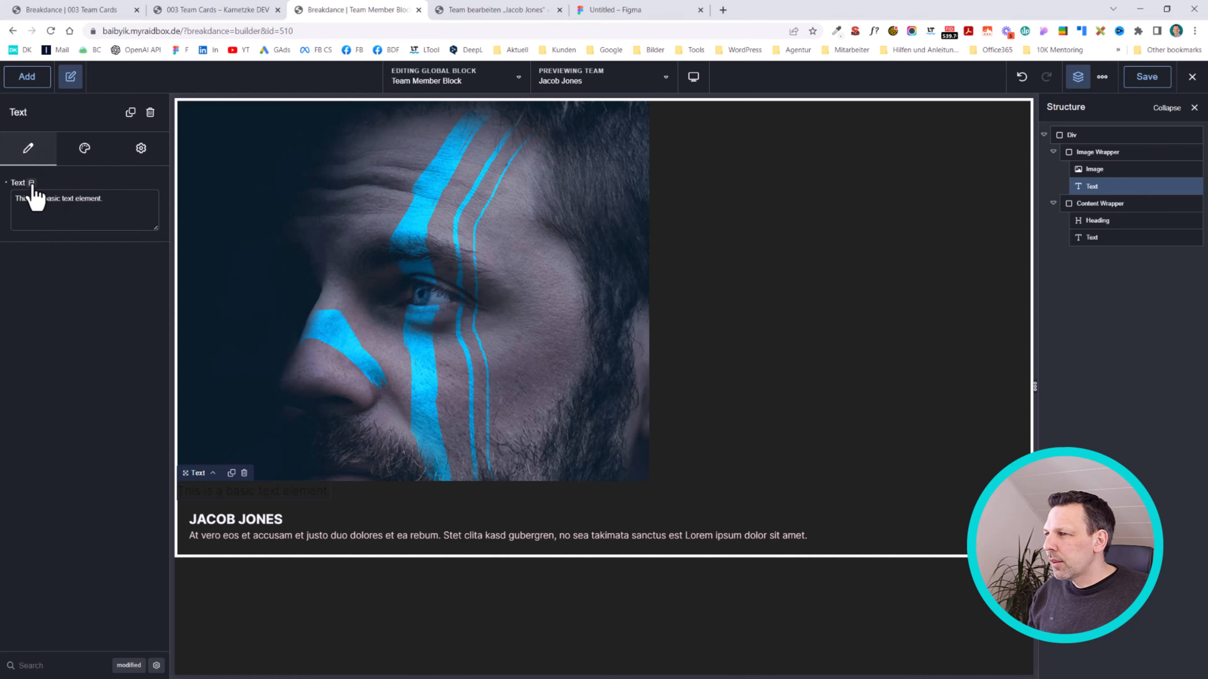
pyautogui.click(32, 183)
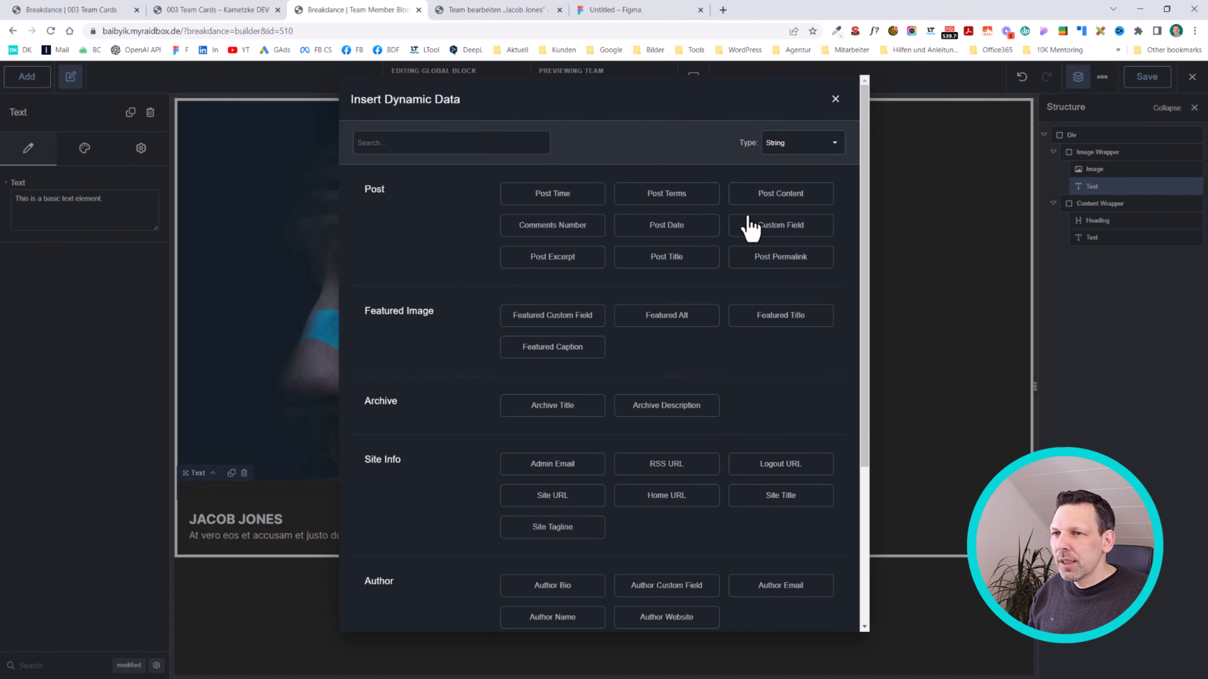
pyautogui.click(757, 227)
# Copy the custom field name team_position from the WordPress Team entry.
pyautogui.click(223, 11)
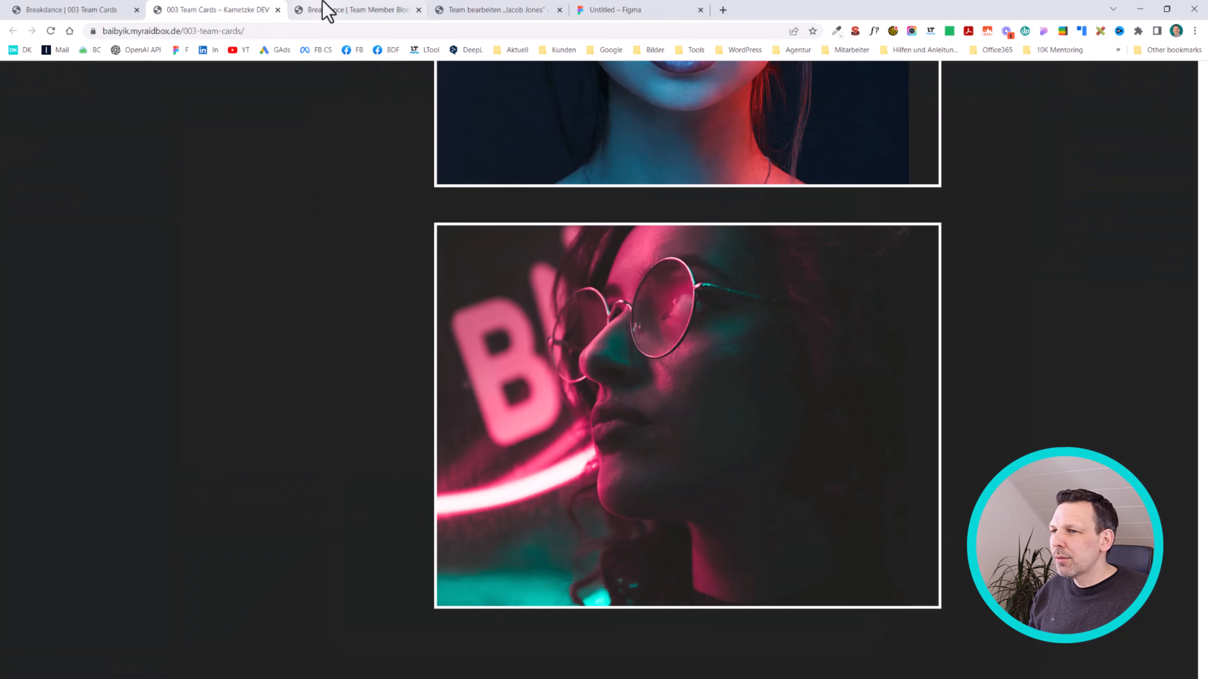
pyautogui.click(528, 11)
pyautogui.click(79, 482)
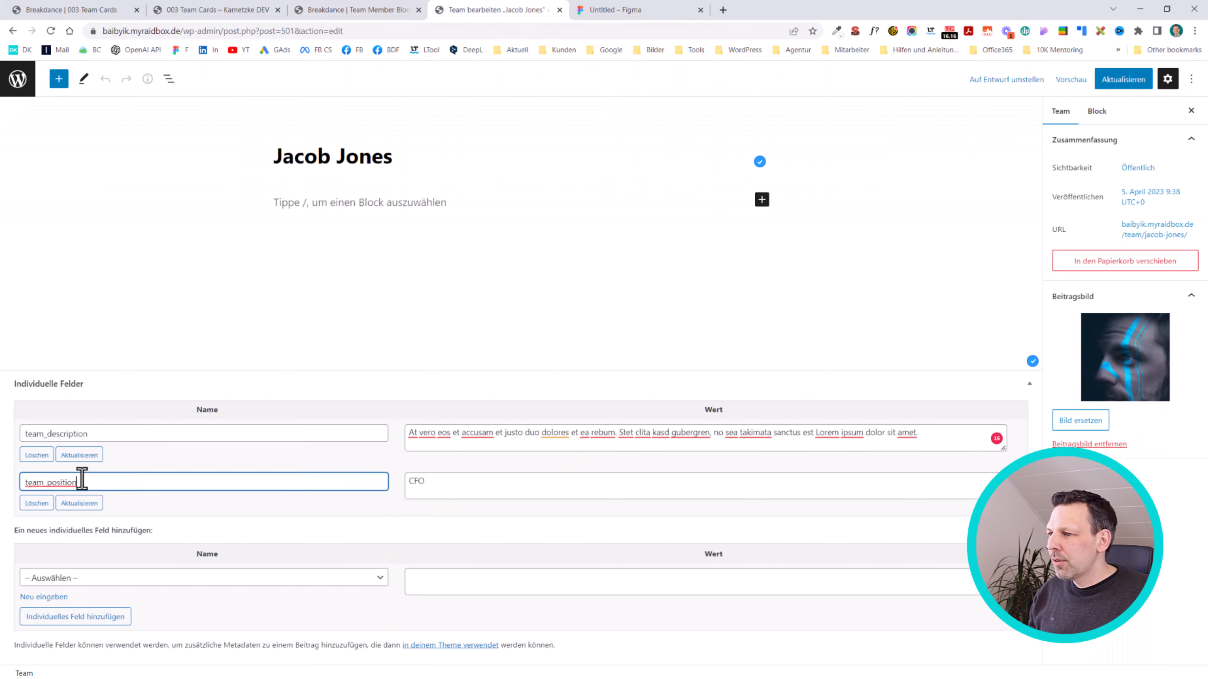
pyautogui.doubleClick(78, 482)
# Set the Custom Field key of the Image Wrapper's Text to team_position in the Team Member Block.
pyautogui.click(347, 10)
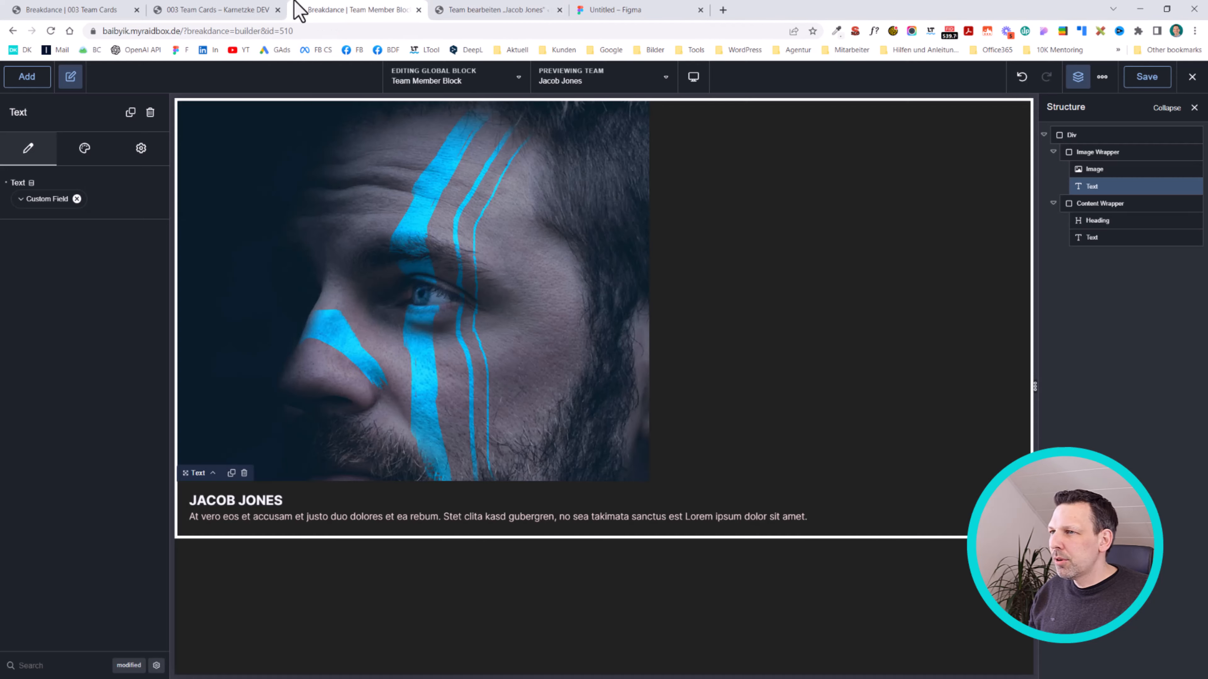
pyautogui.click(36, 199)
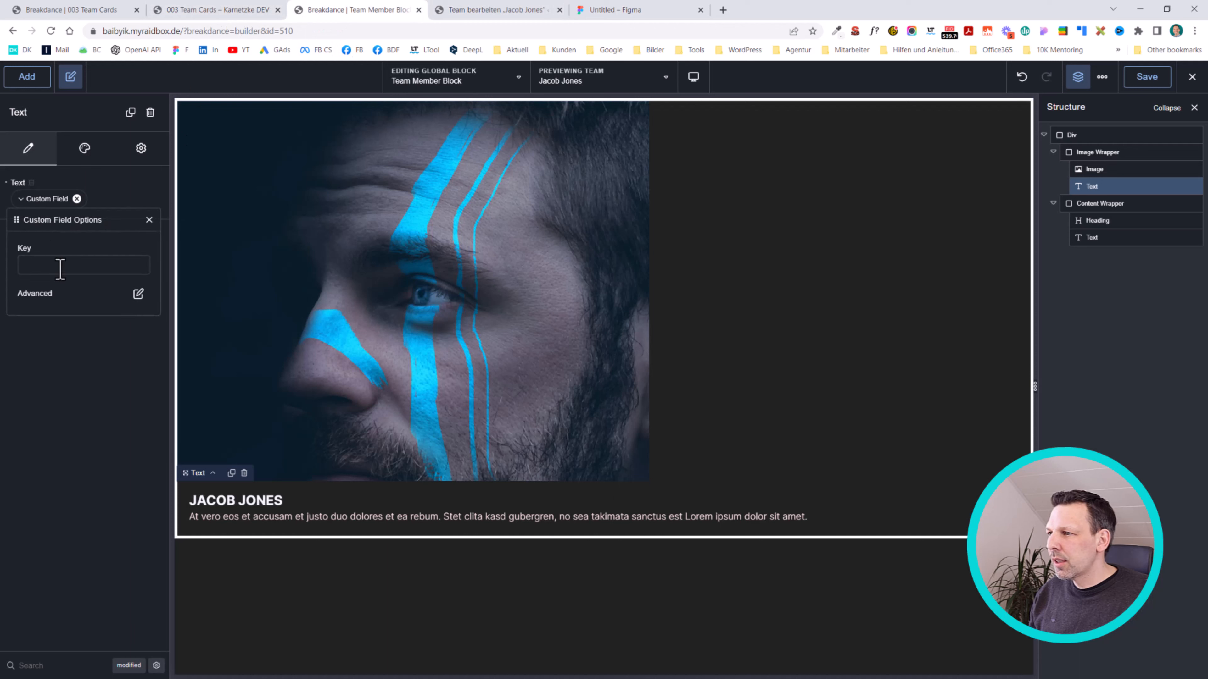
pyautogui.click(208, 501)
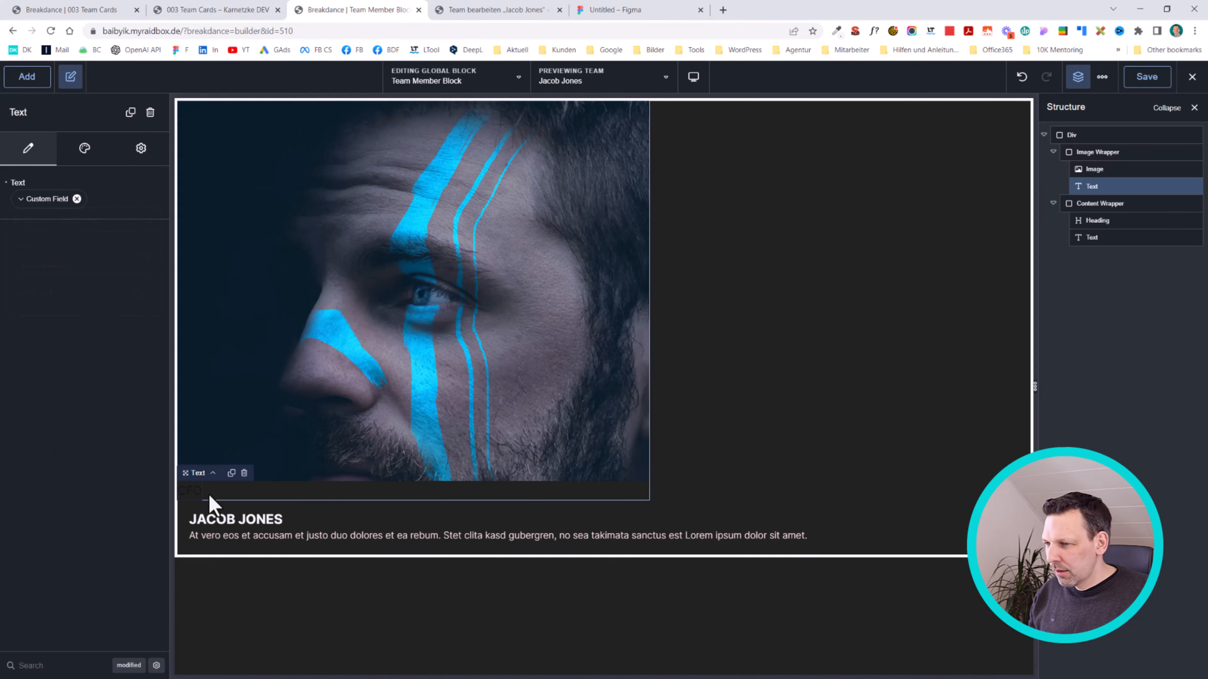
pyautogui.click(207, 496)
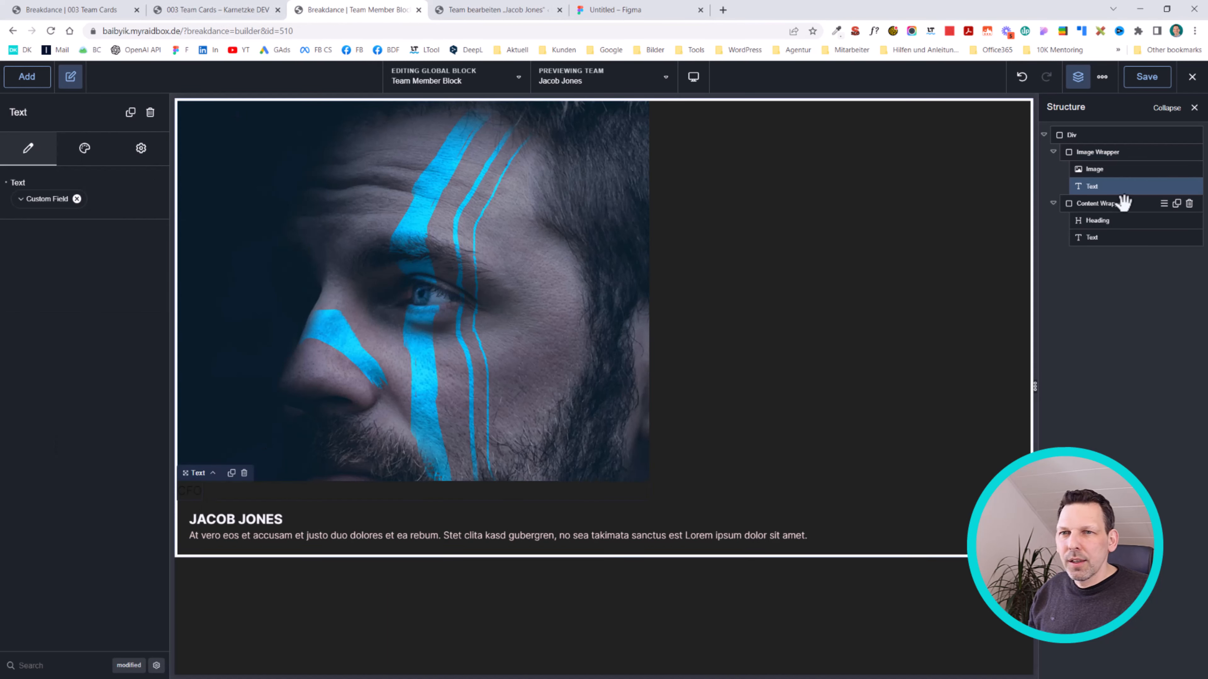
# Position the Image Wrapper's Text absolutely with bottom and left offsets of 0 px.
pyautogui.write('position')
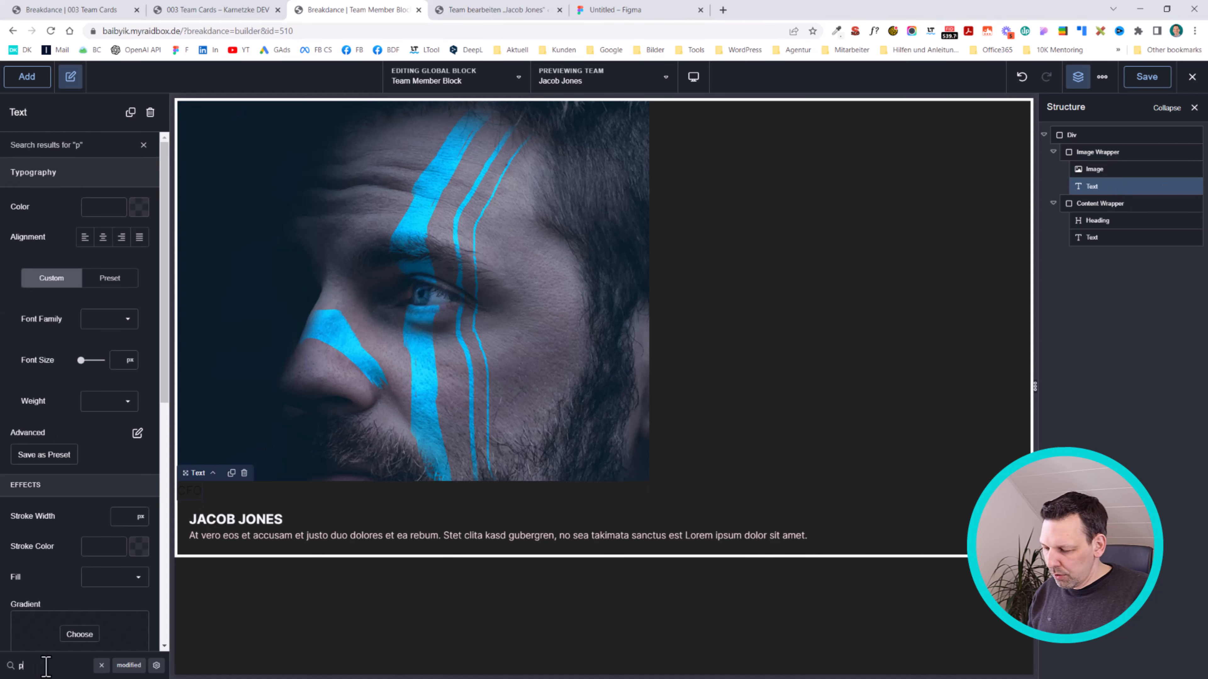
pyautogui.click(156, 666)
pyautogui.click(119, 238)
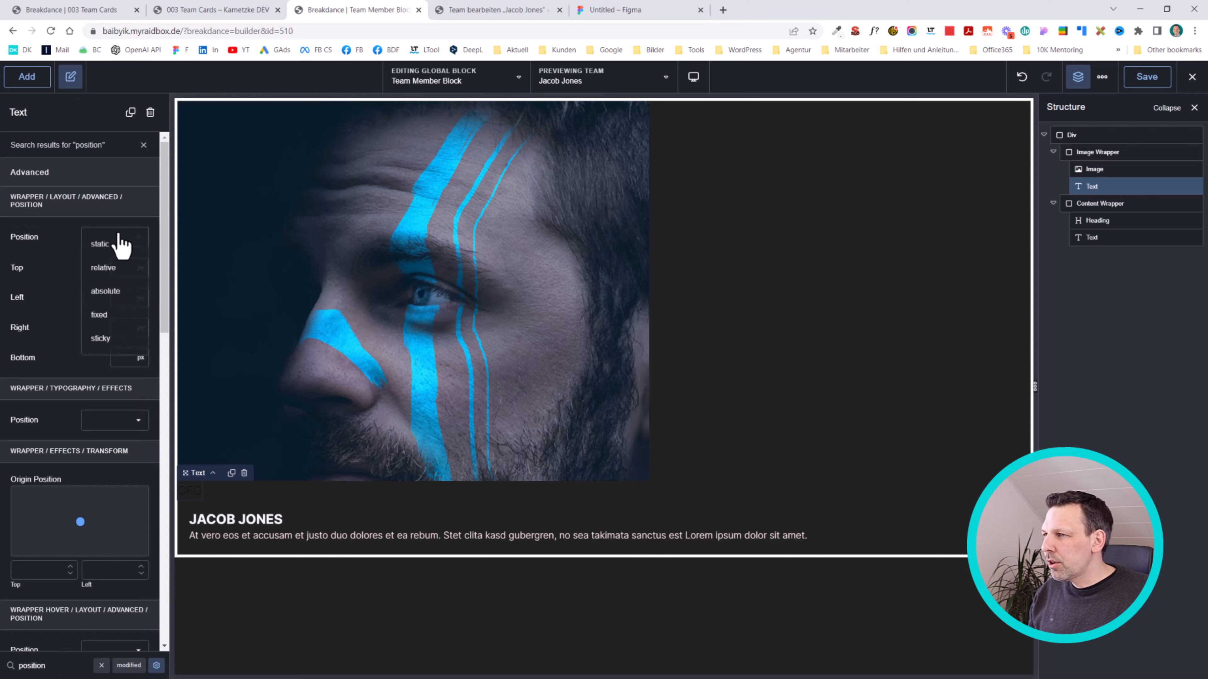
pyautogui.click(120, 292)
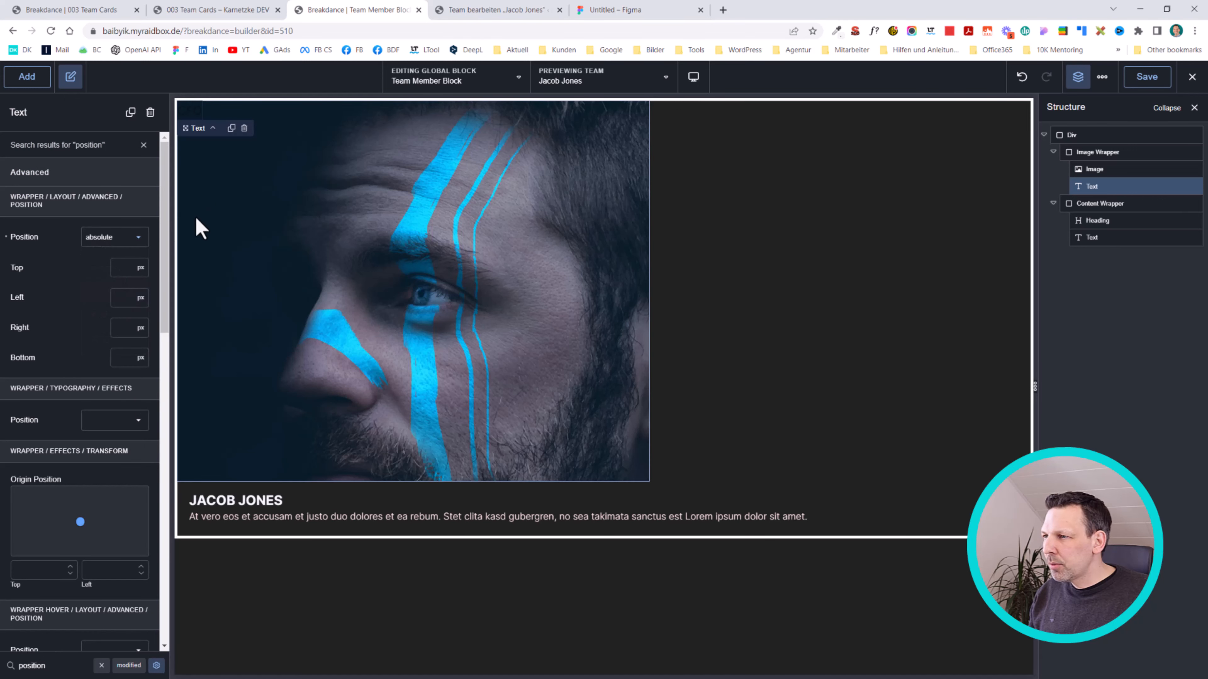
pyautogui.click(121, 356)
pyautogui.write('0')
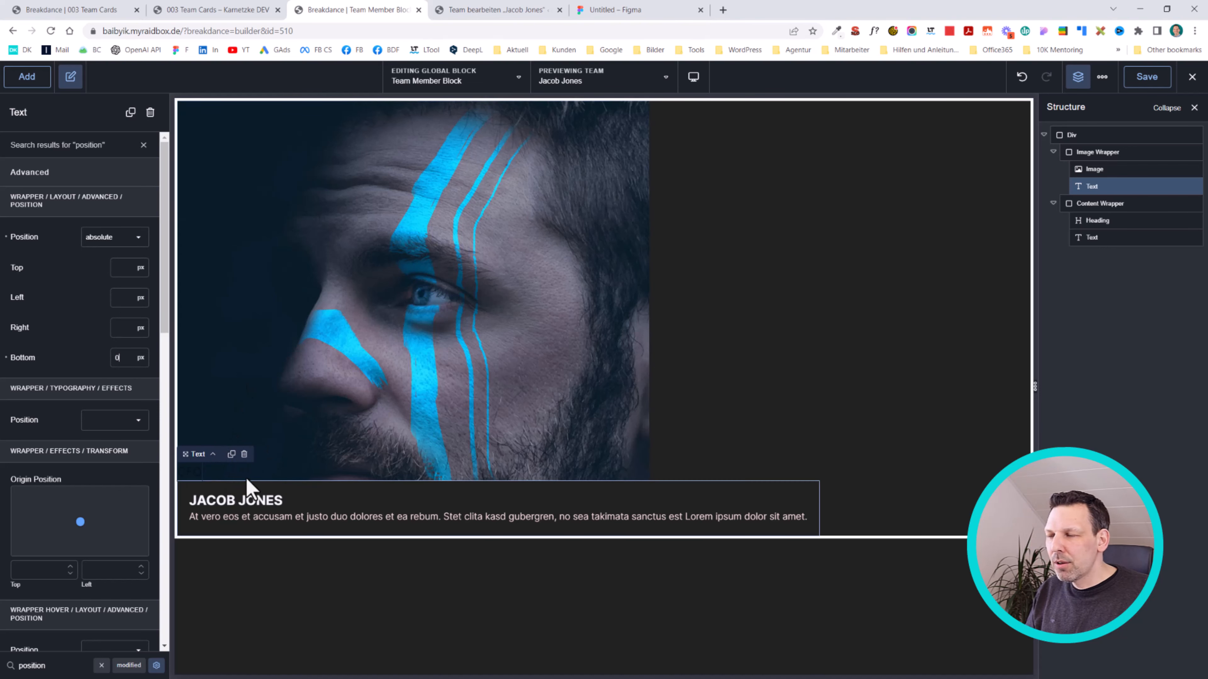
pyautogui.write('0')
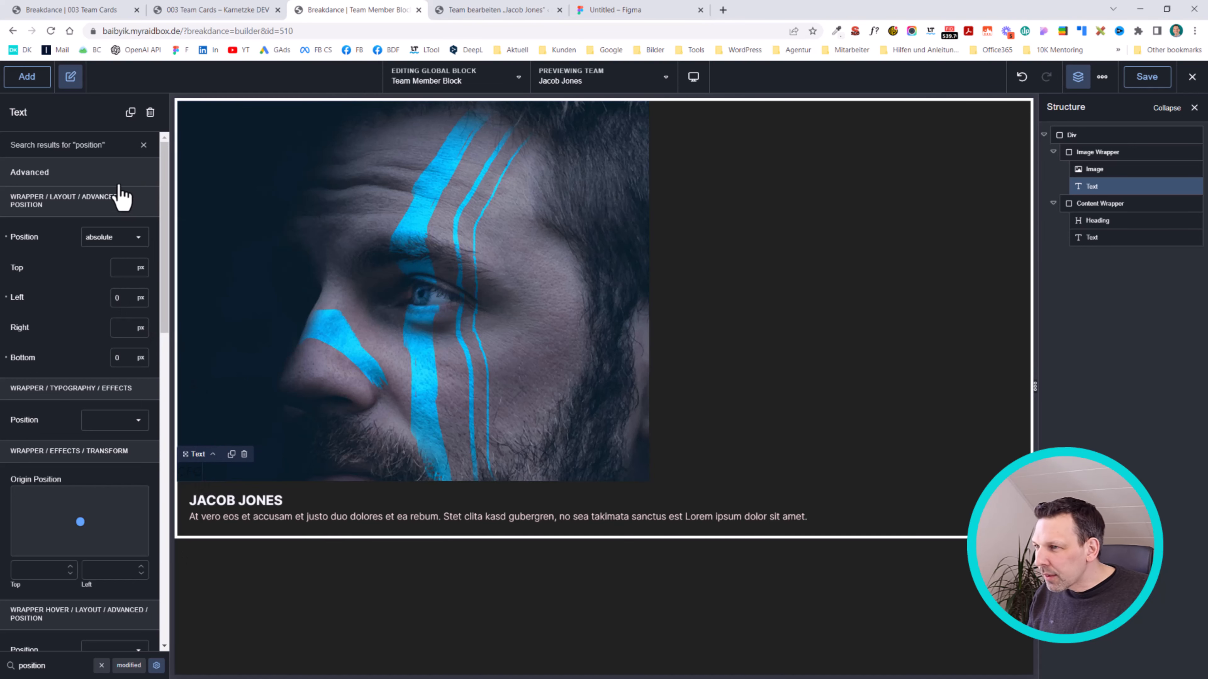
# Give the position label's wrapper a white #FFFFFF background colour.
pyautogui.click(144, 145)
pyautogui.click(72, 148)
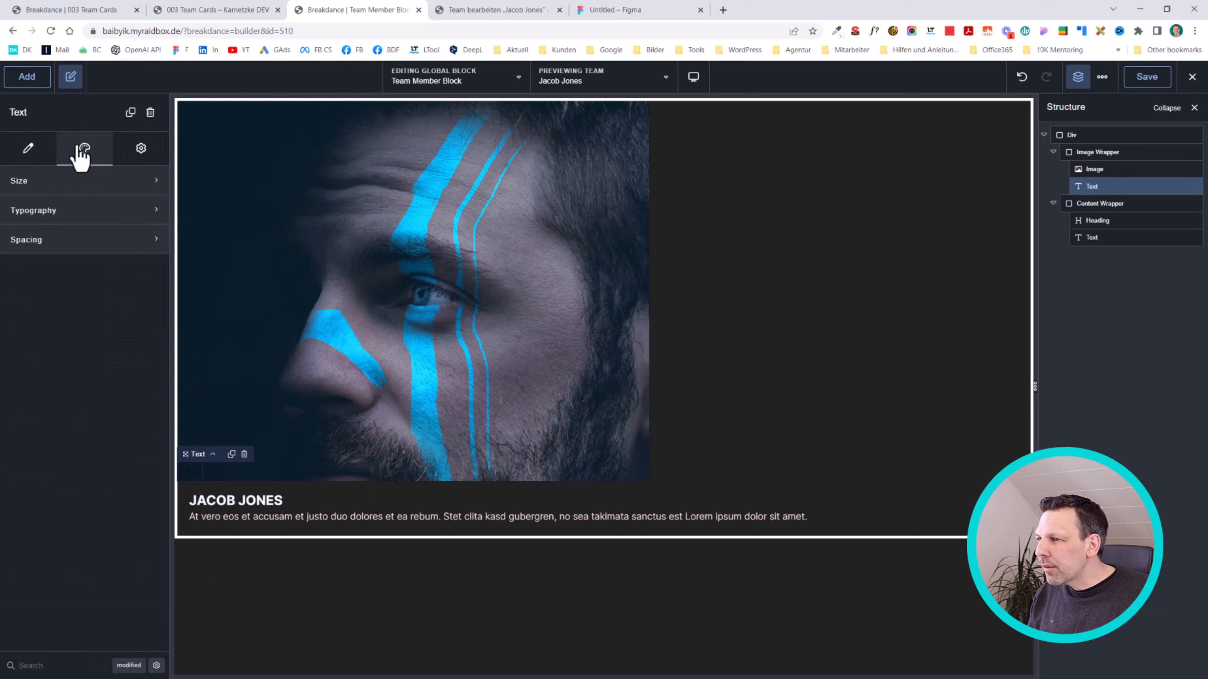
pyautogui.click(36, 155)
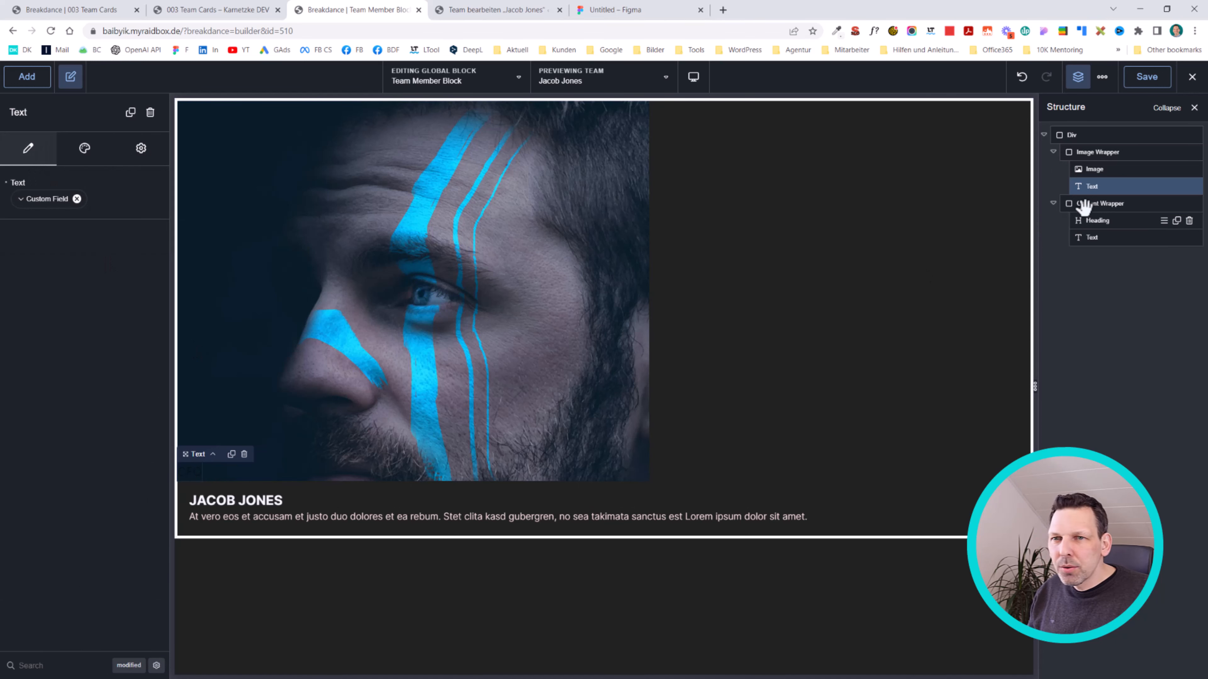
pyautogui.click(71, 145)
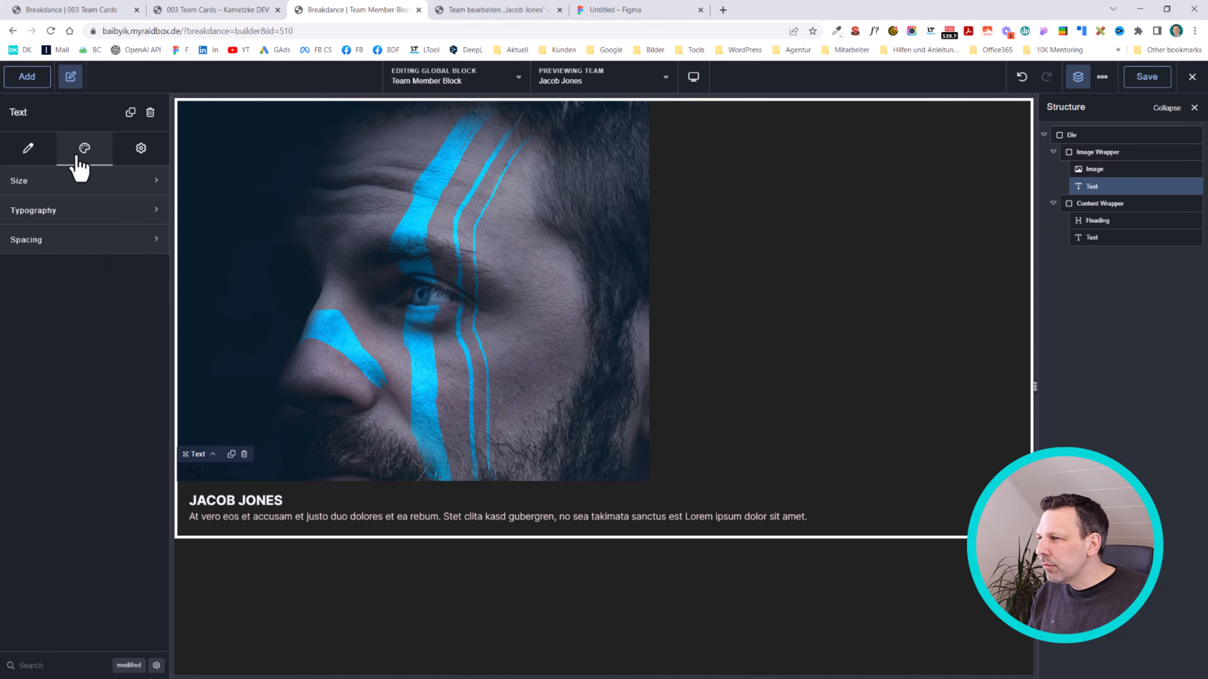
pyautogui.click(71, 187)
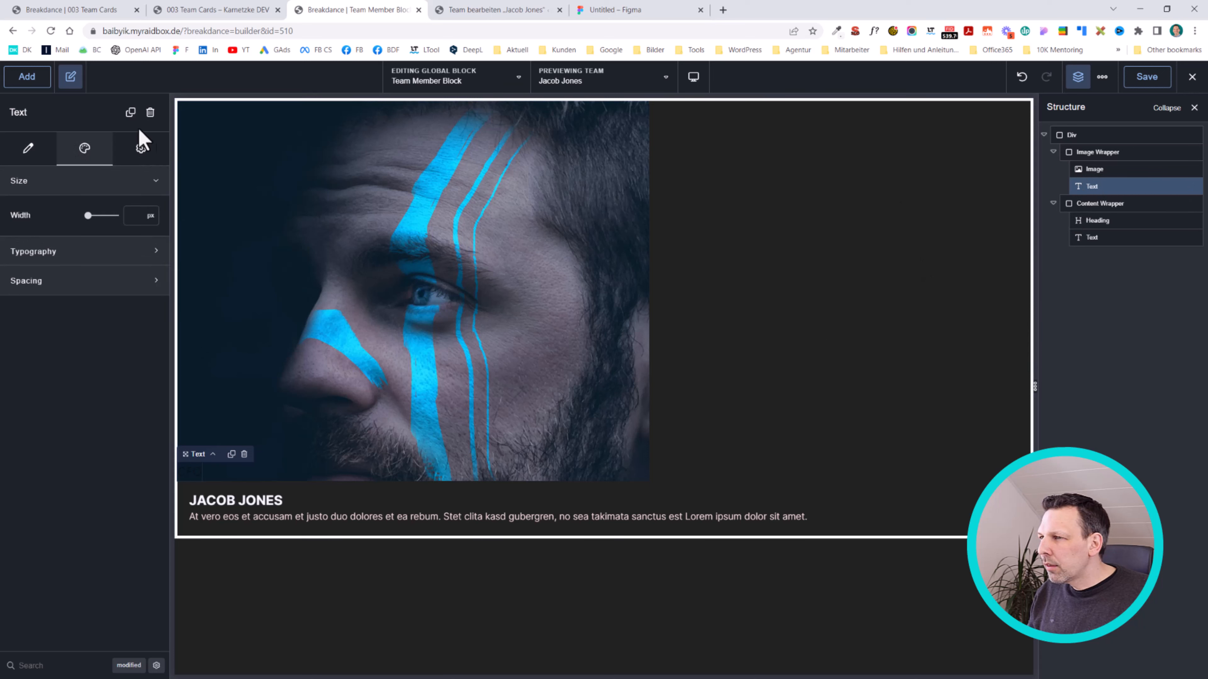
pyautogui.click(140, 148)
pyautogui.click(72, 183)
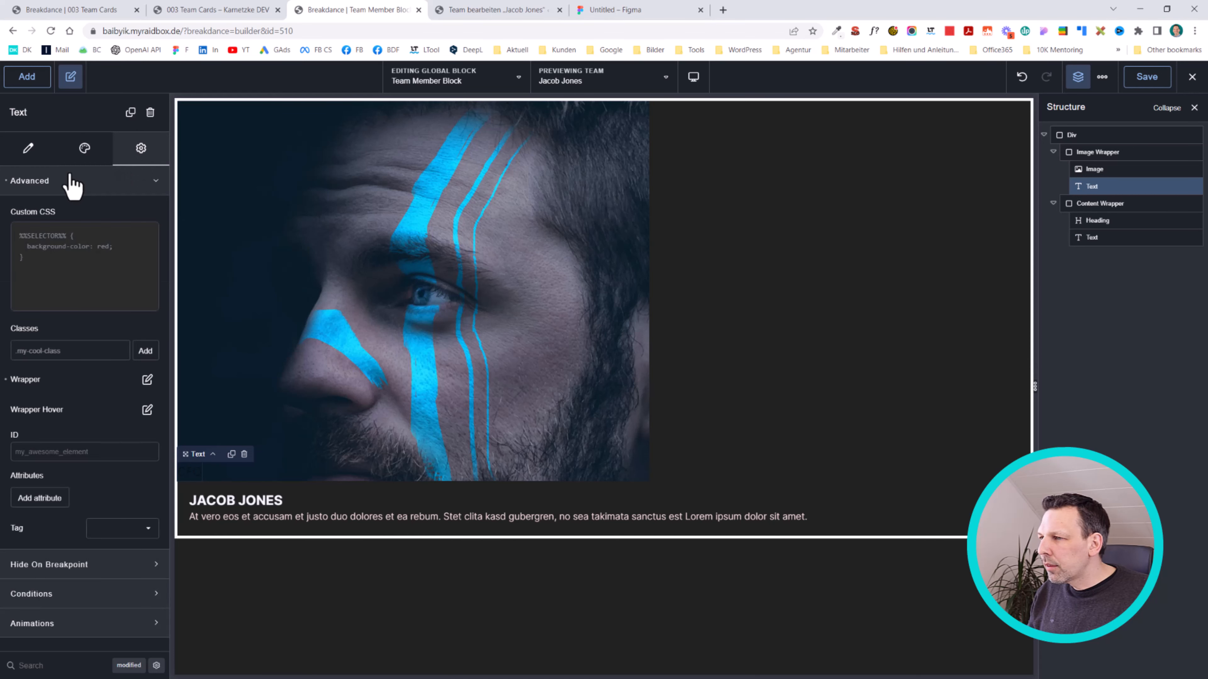
pyautogui.click(147, 380)
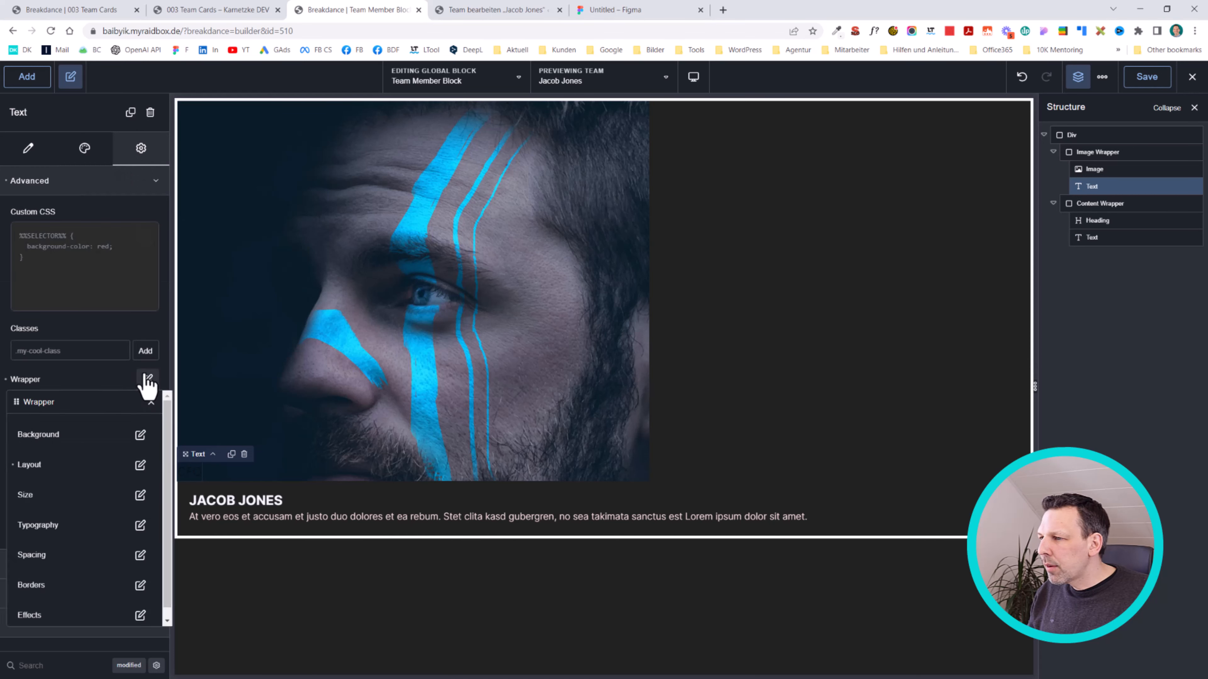
pyautogui.click(156, 433)
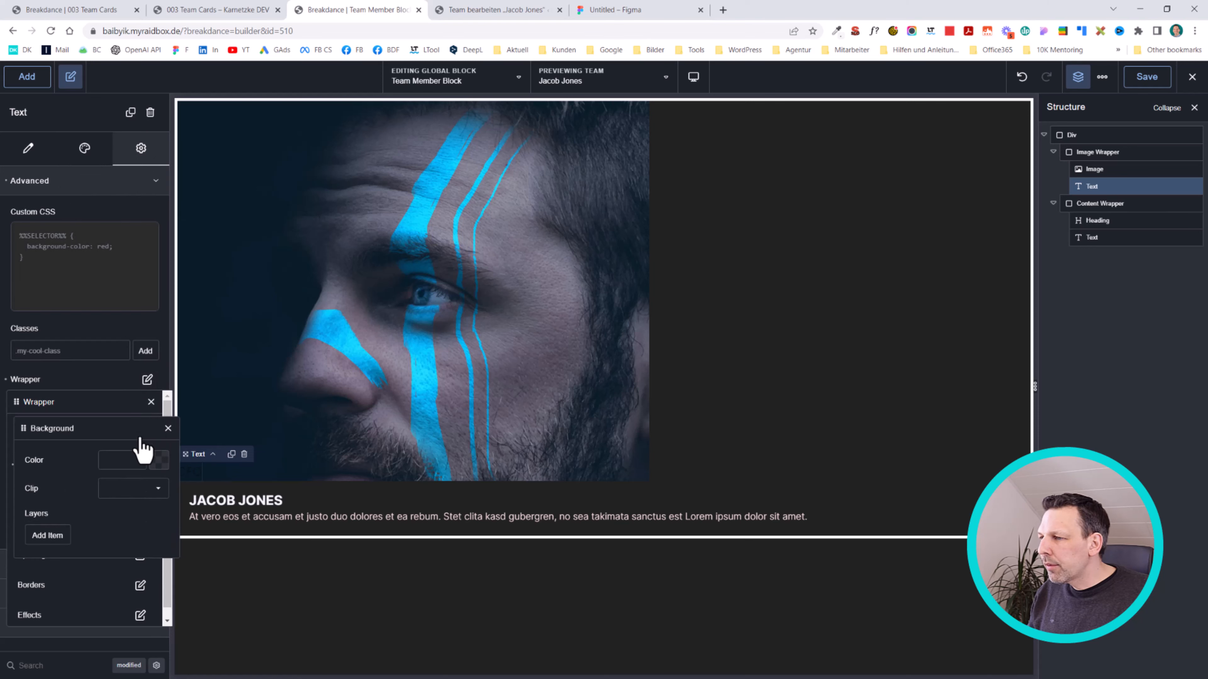
pyautogui.click(158, 461)
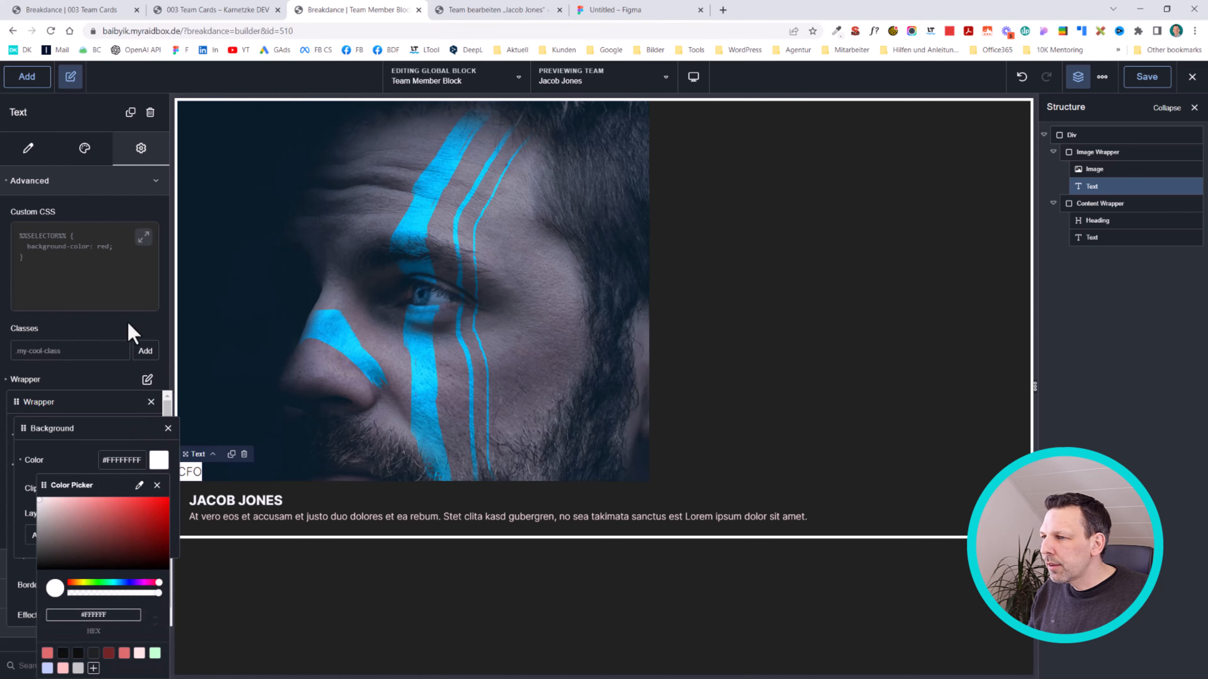
pyautogui.click(150, 402)
# Set the position label's wrapper padding to 20 px left and right and 5 px top and bottom.
pyautogui.write('paddin')
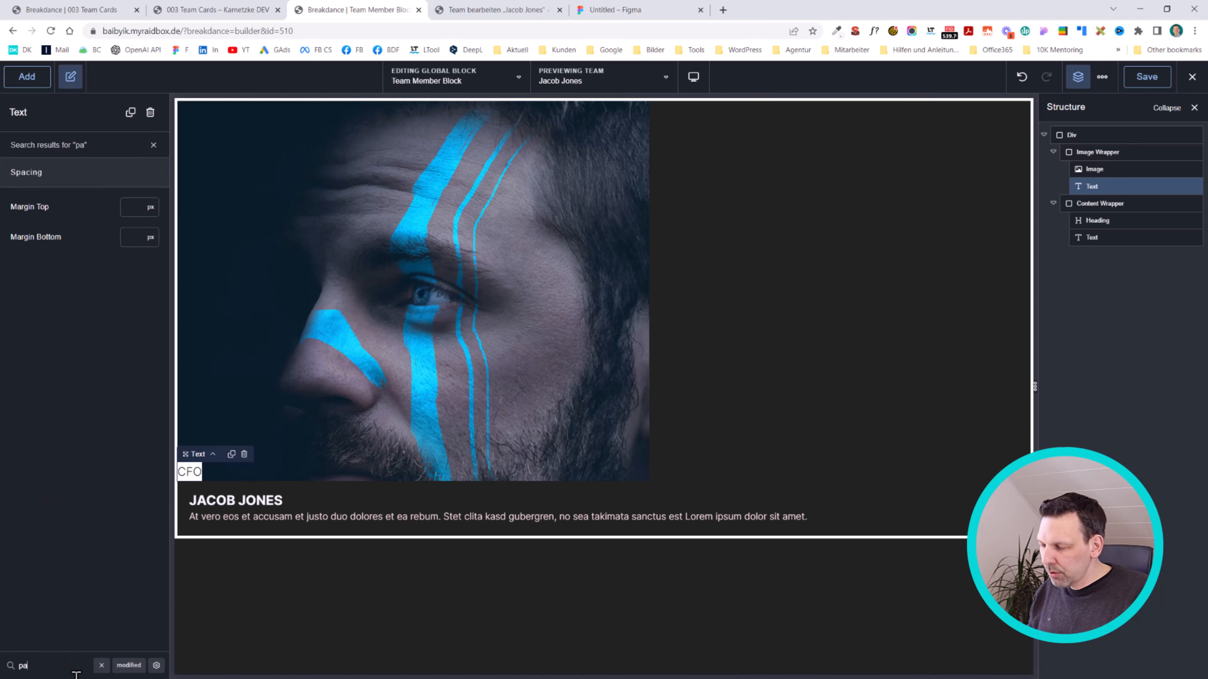
pyautogui.click(155, 665)
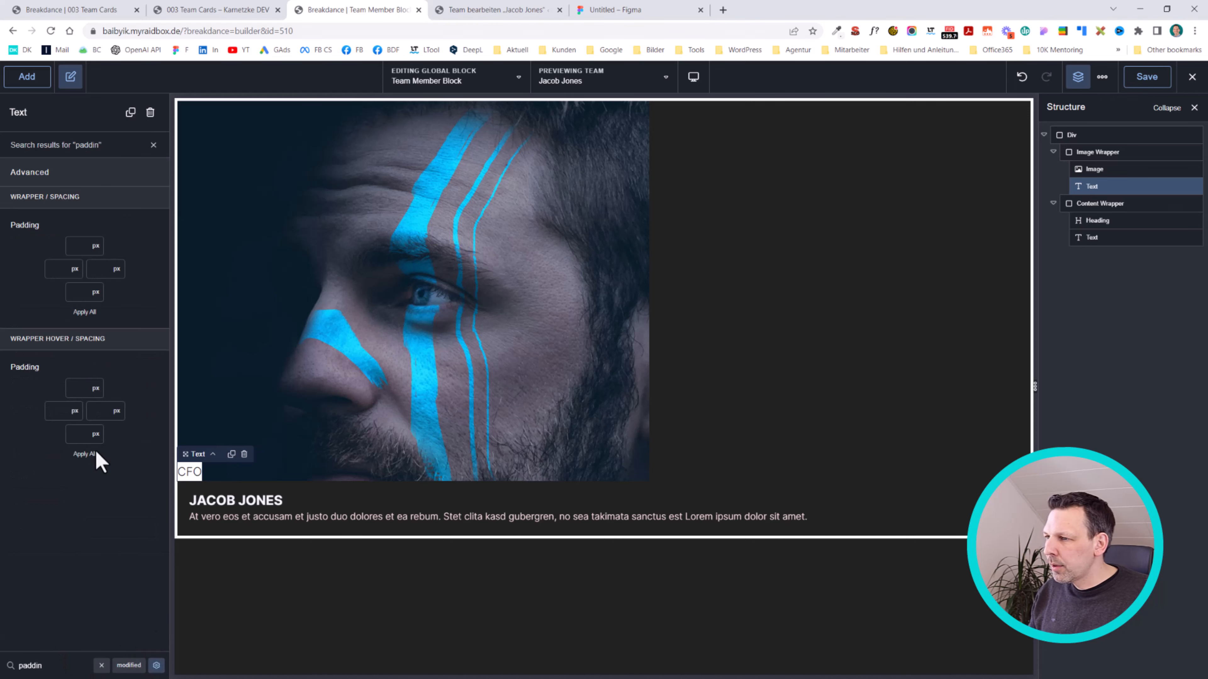
pyautogui.click(58, 269)
pyautogui.write('20')
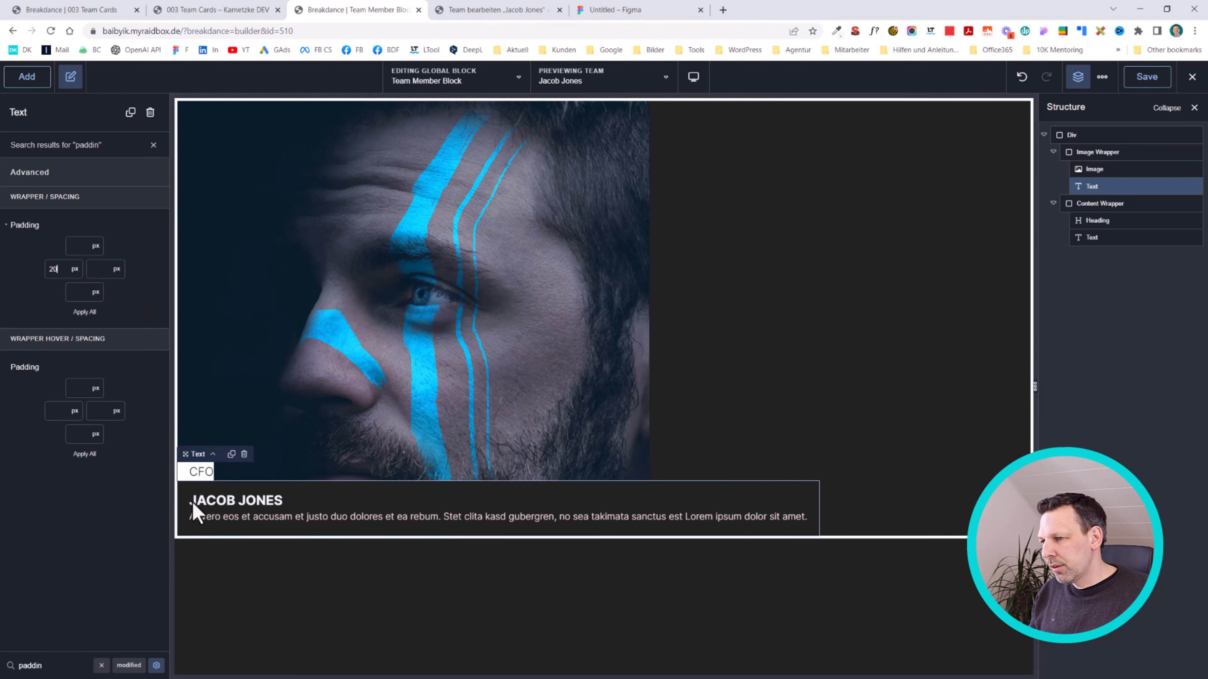
pyautogui.click(103, 271)
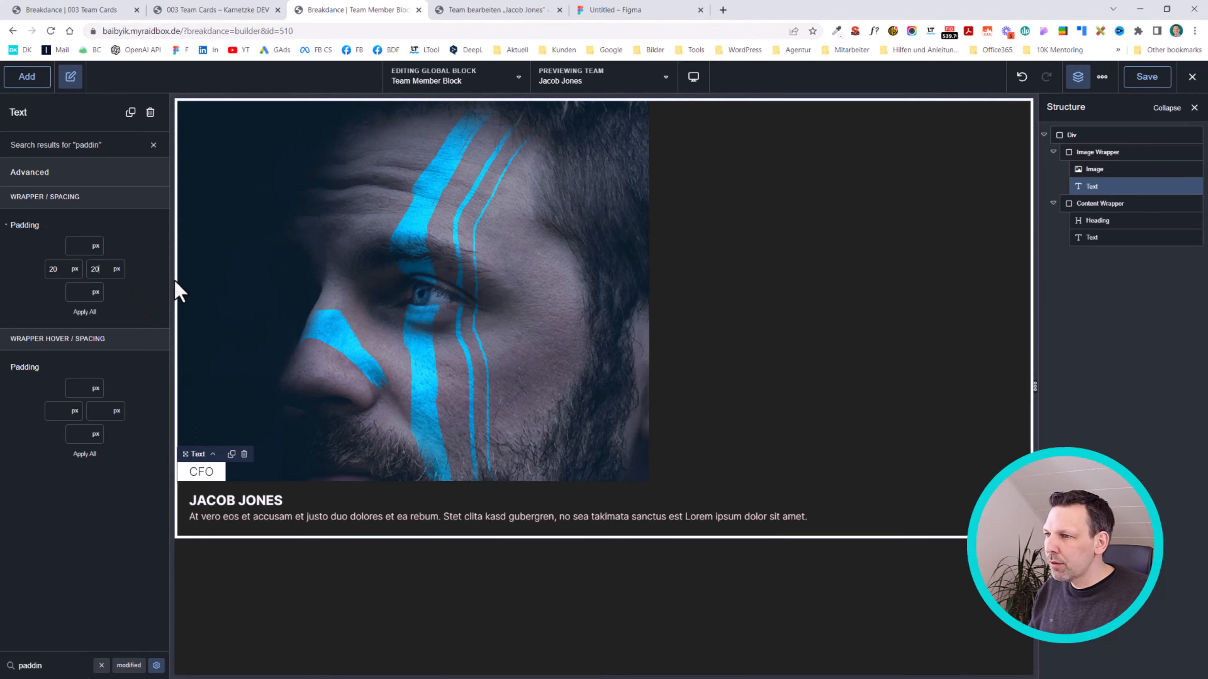
pyautogui.click(77, 246)
pyautogui.write('5')
pyautogui.click(81, 291)
pyautogui.write('5')
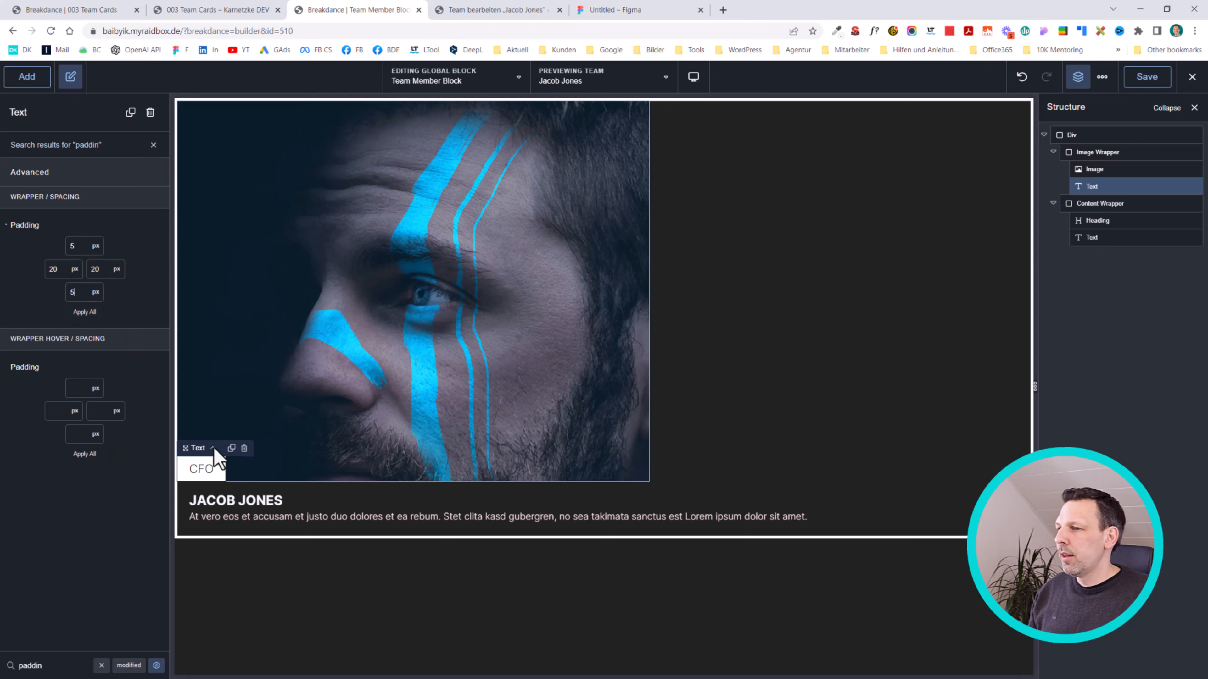
pyautogui.click(153, 145)
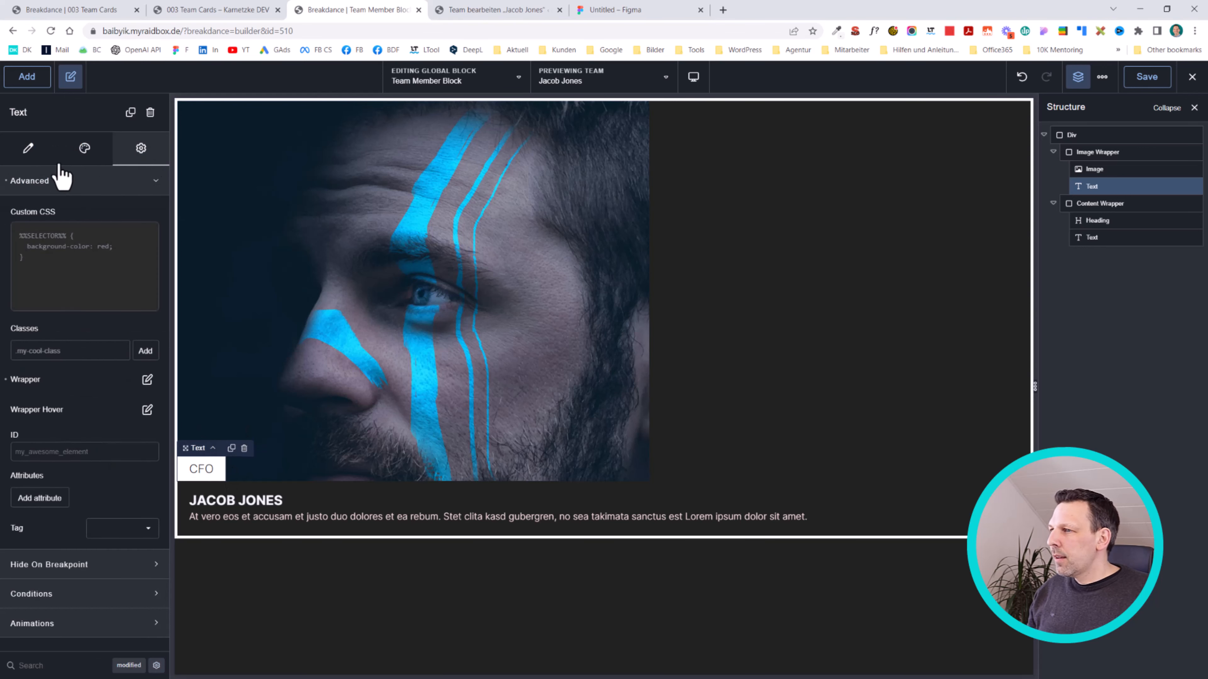
# Set the position label's typography font size to 1.2 rem.
pyautogui.click(72, 149)
pyautogui.click(44, 155)
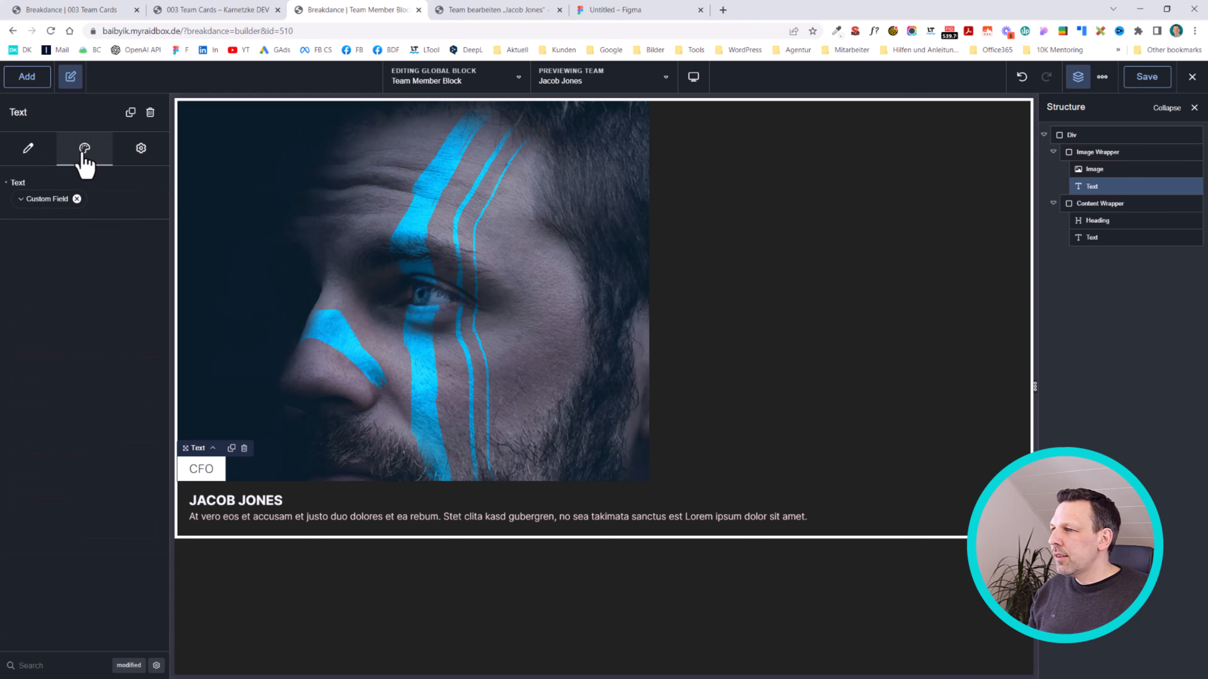
pyautogui.click(82, 151)
pyautogui.click(86, 254)
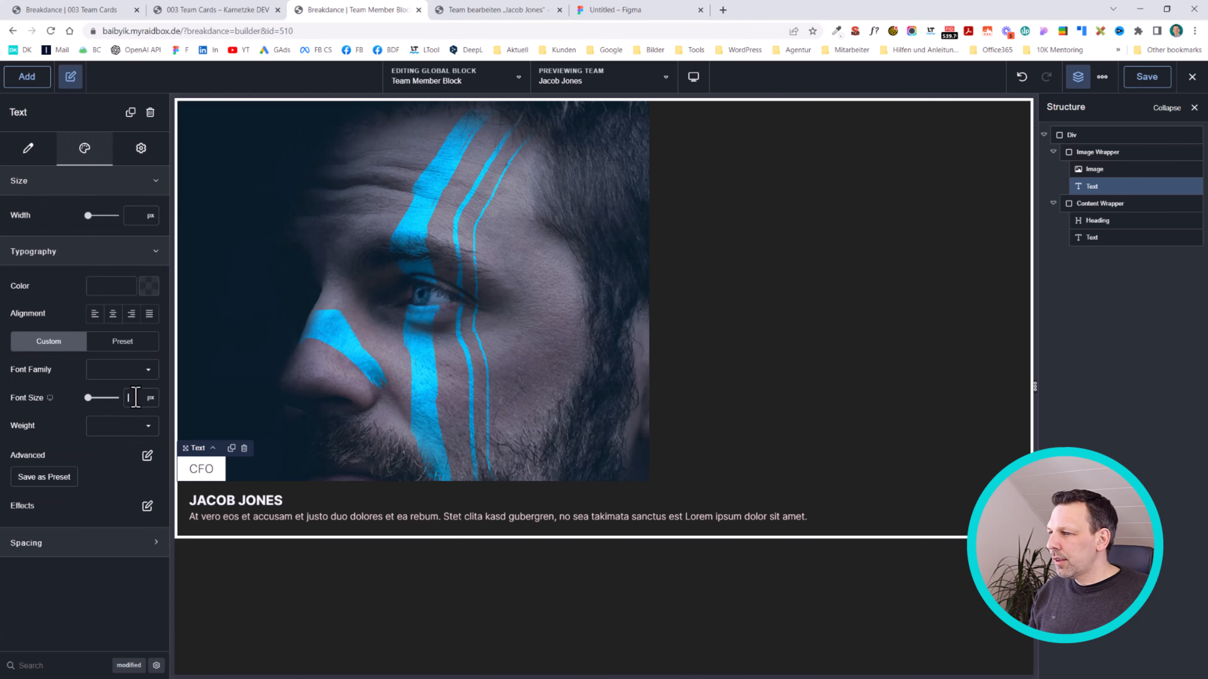
pyautogui.click(150, 398)
pyautogui.click(157, 470)
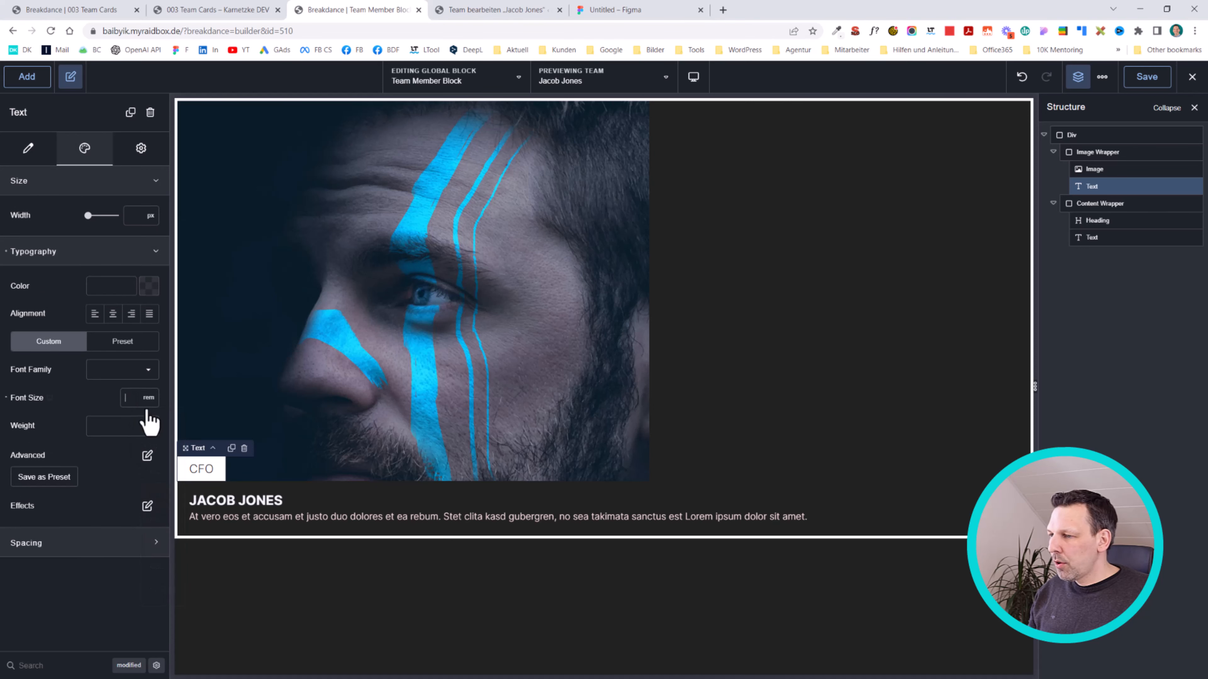
pyautogui.write('1.2')
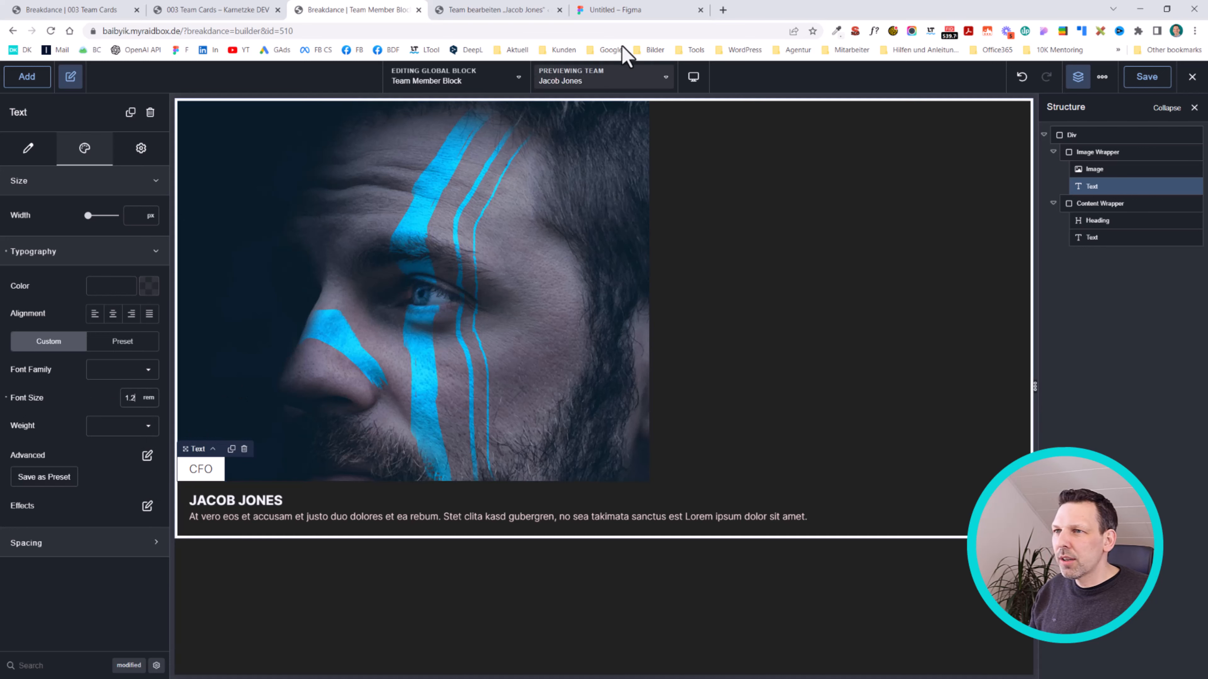
# Compare the card spacing with the Figma design and adjust the space between the Heading and description Text in the Content Wrapper.
pyautogui.click(633, 9)
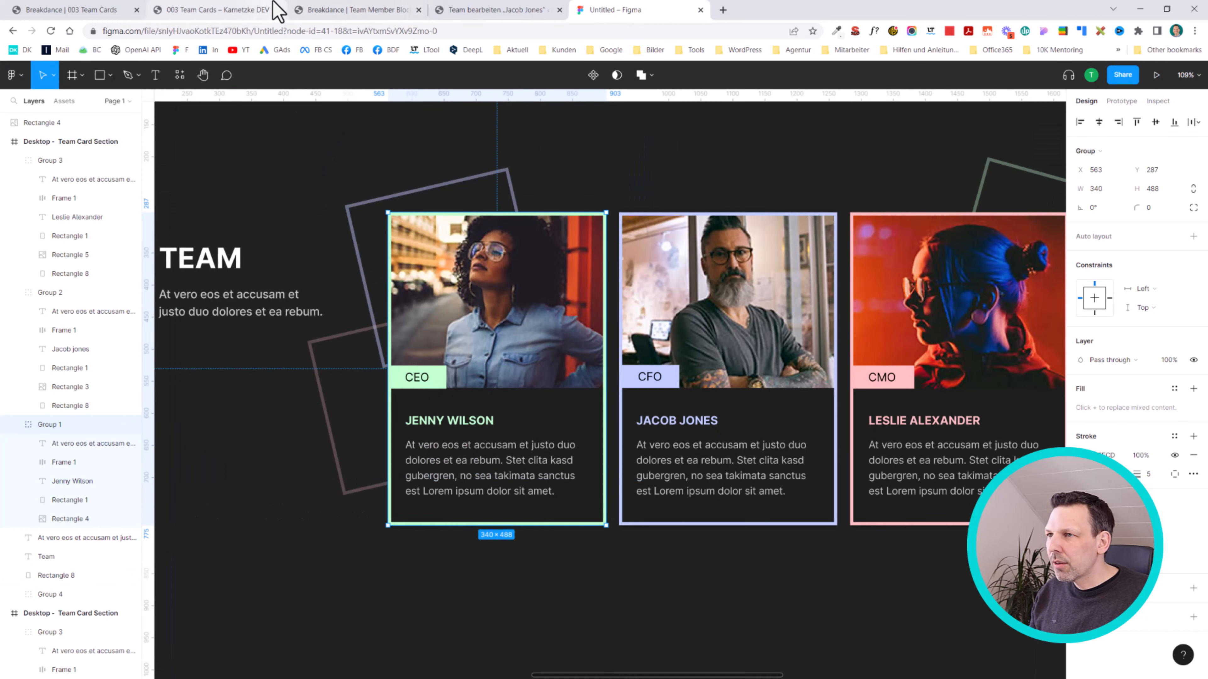
pyautogui.click(358, 9)
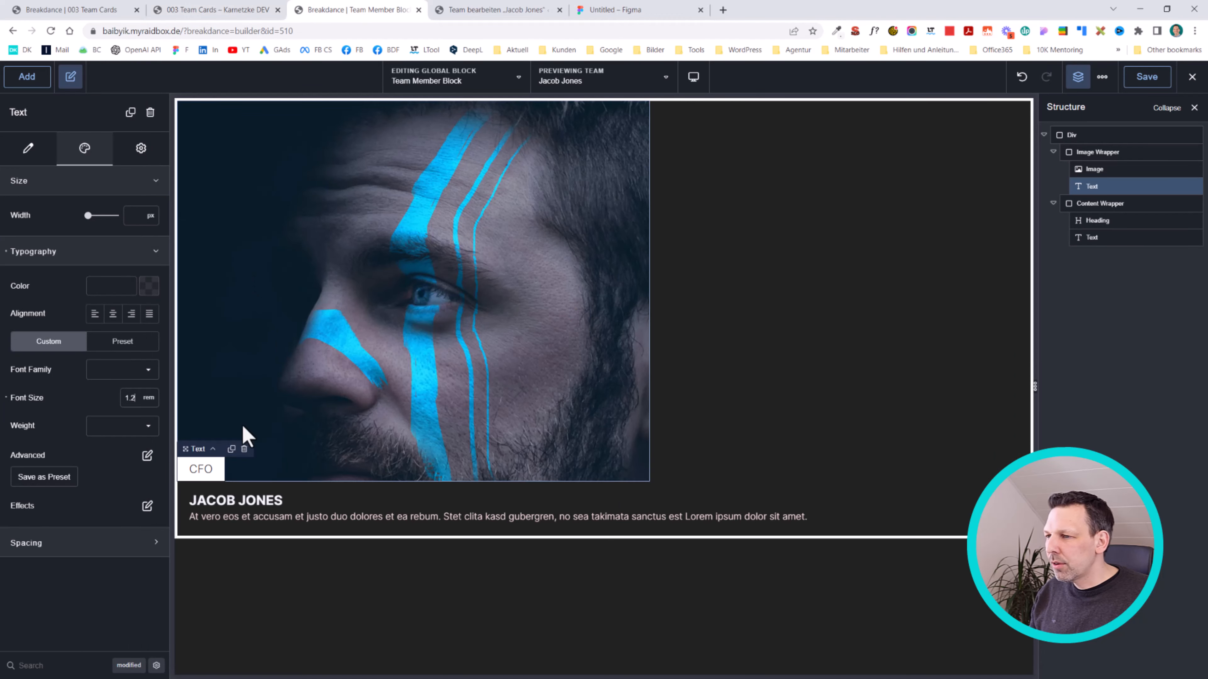
pyautogui.click(241, 504)
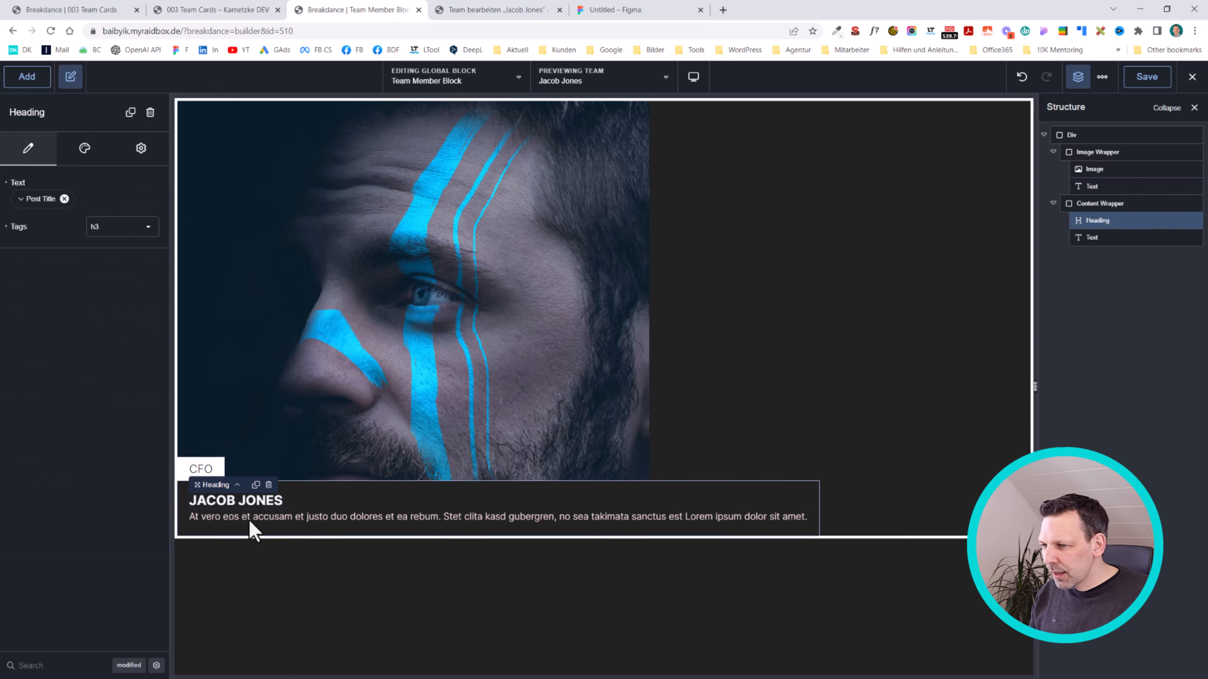
pyautogui.click(300, 517)
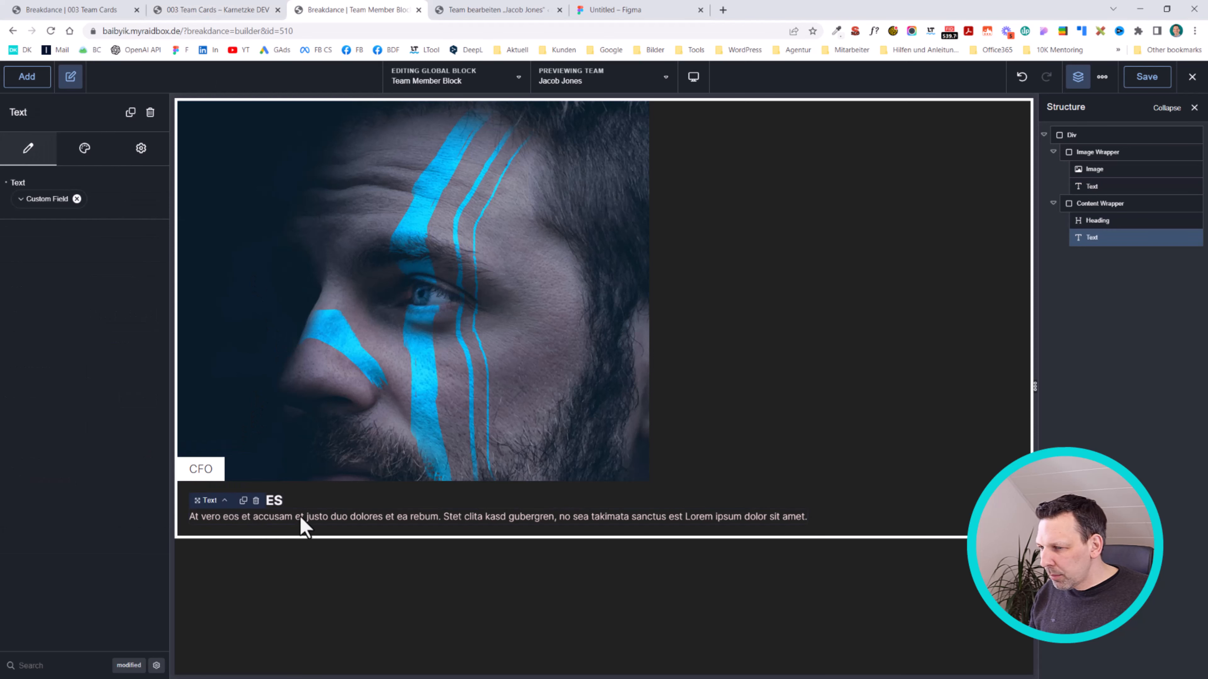
pyautogui.moveTo(302, 503); pyautogui.dragTo(300, 516)
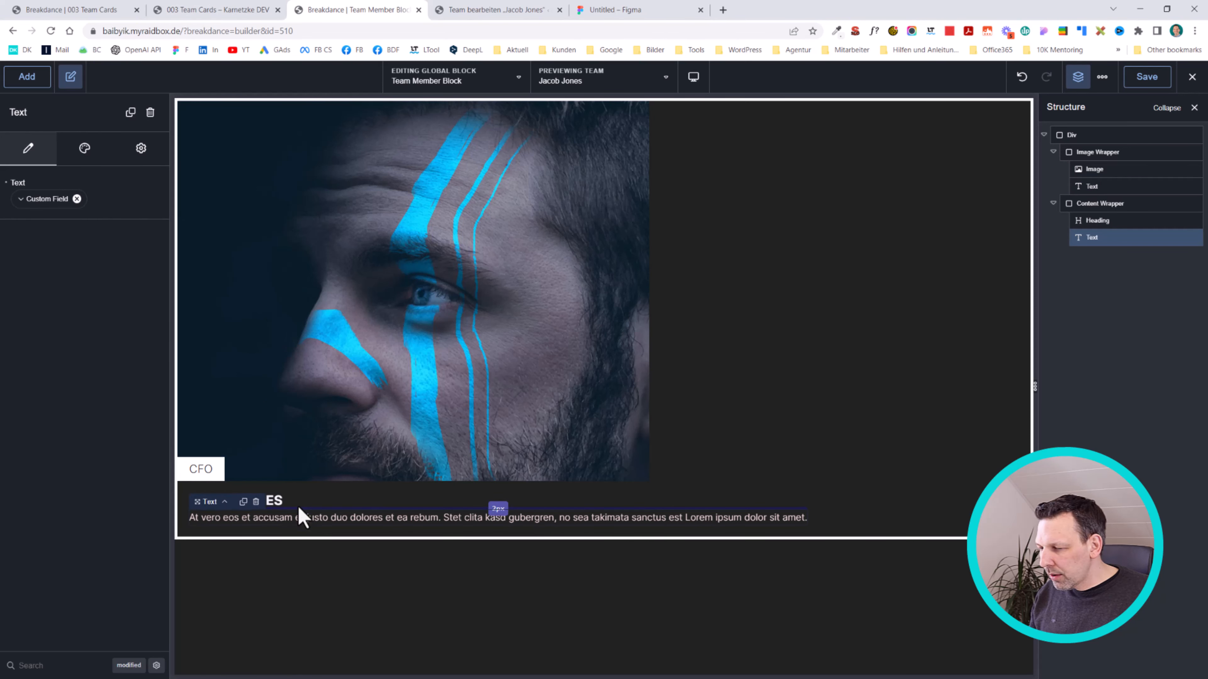
pyautogui.click(310, 496)
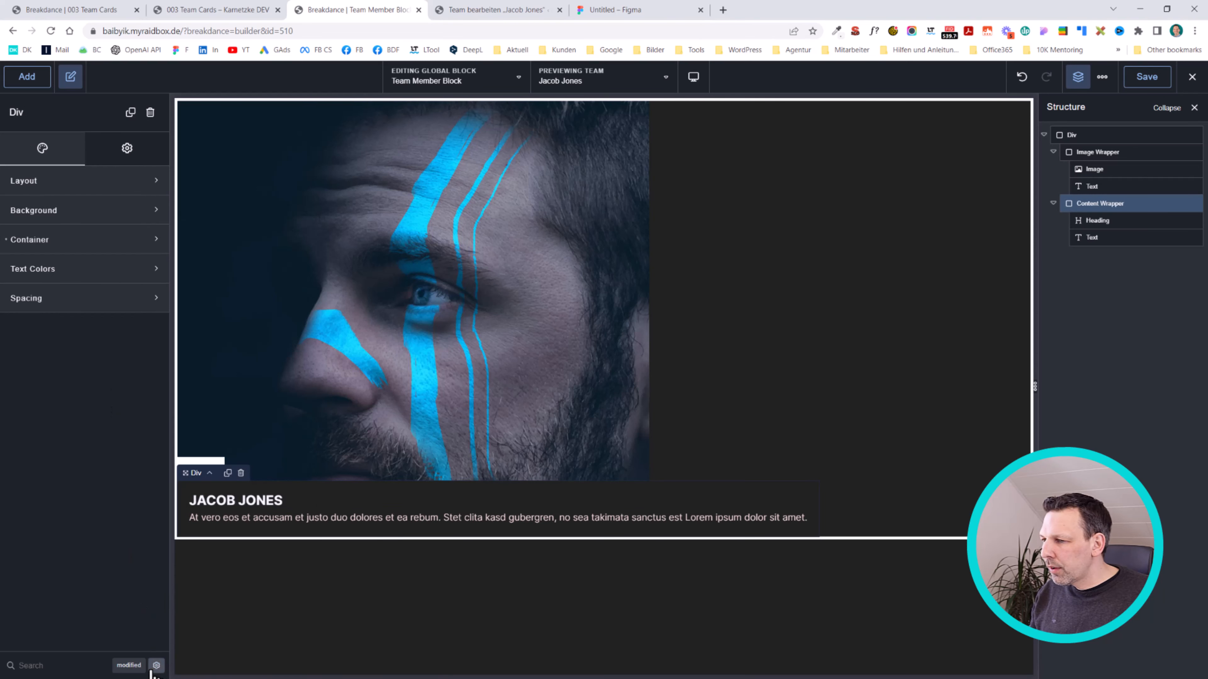
# Set the Content Wrapper's top and bottom padding to 25 px and save the Team Member Block.
pyautogui.click(131, 666)
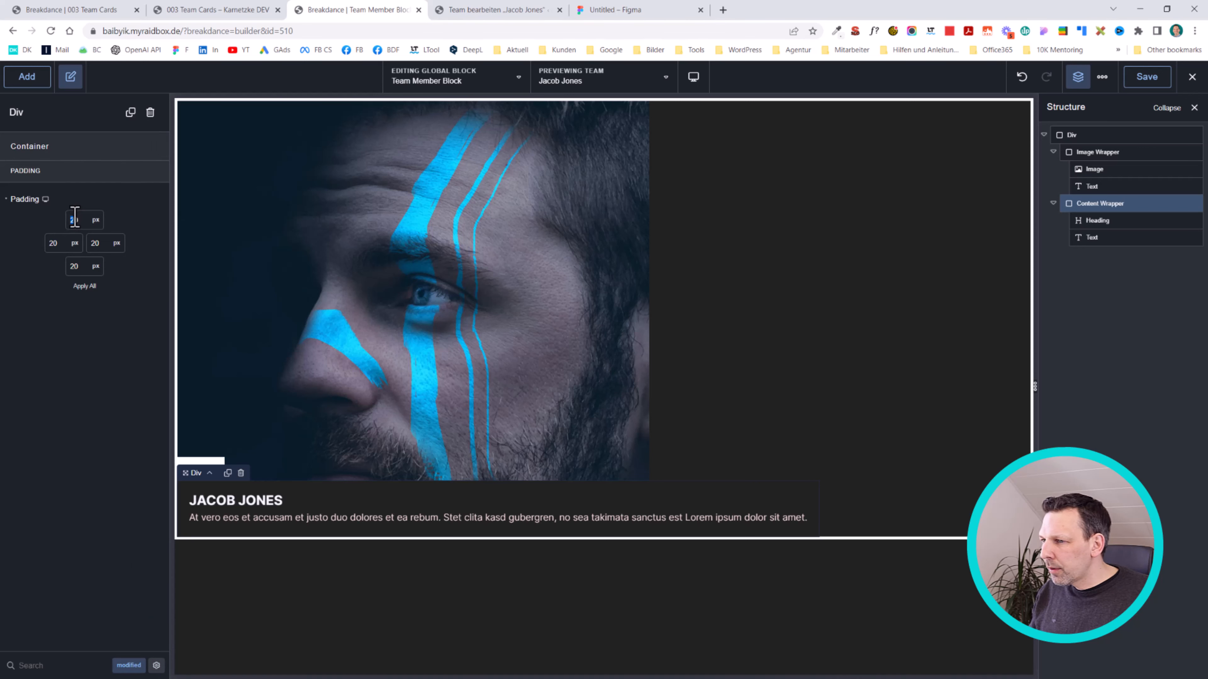
pyautogui.write('30')
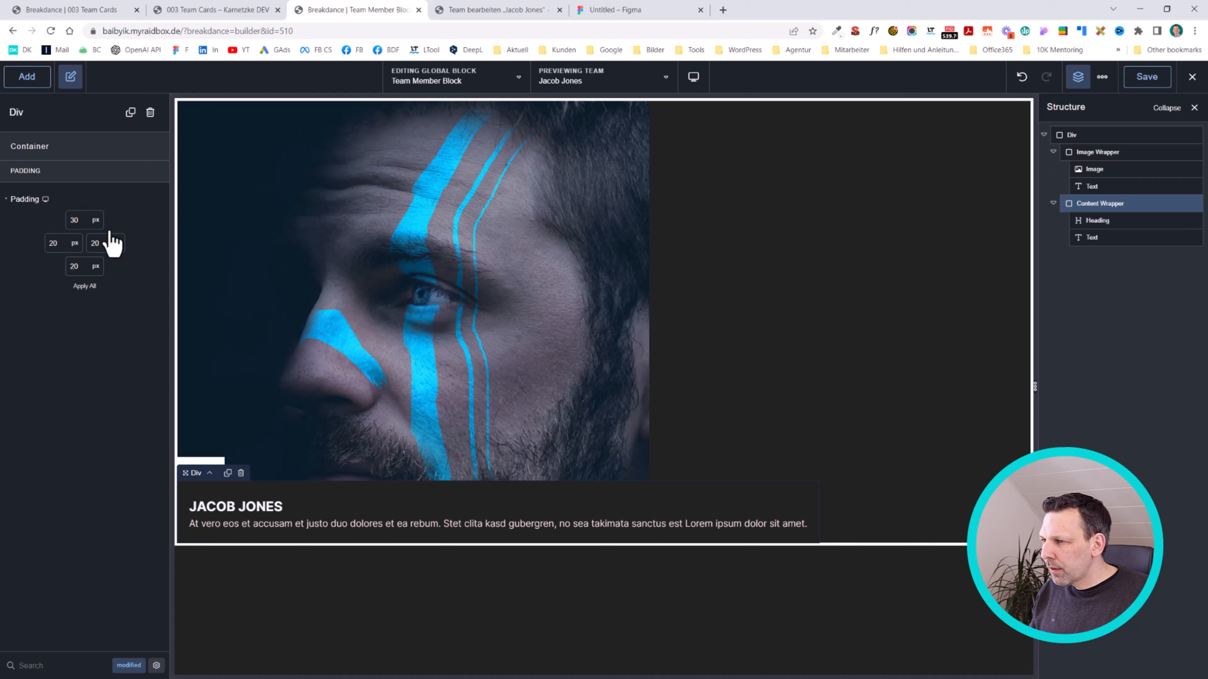
pyautogui.press('BackSpace')
pyautogui.press('BackSpace')
pyautogui.write('25')
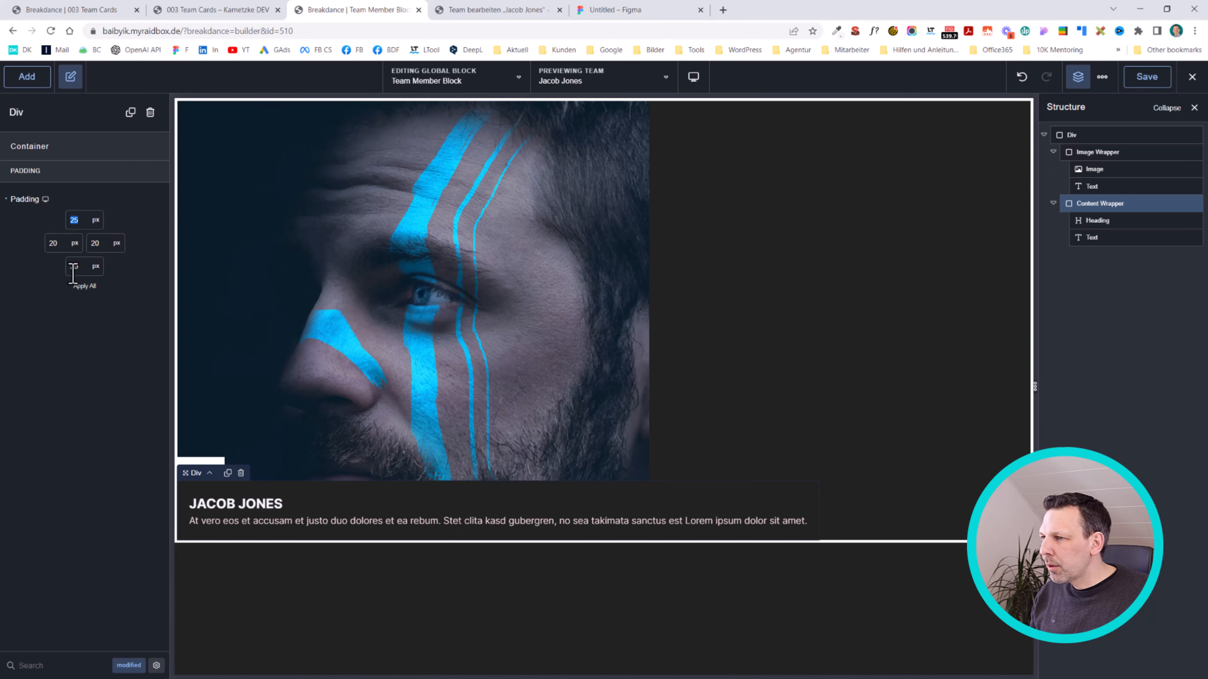
pyautogui.write('25')
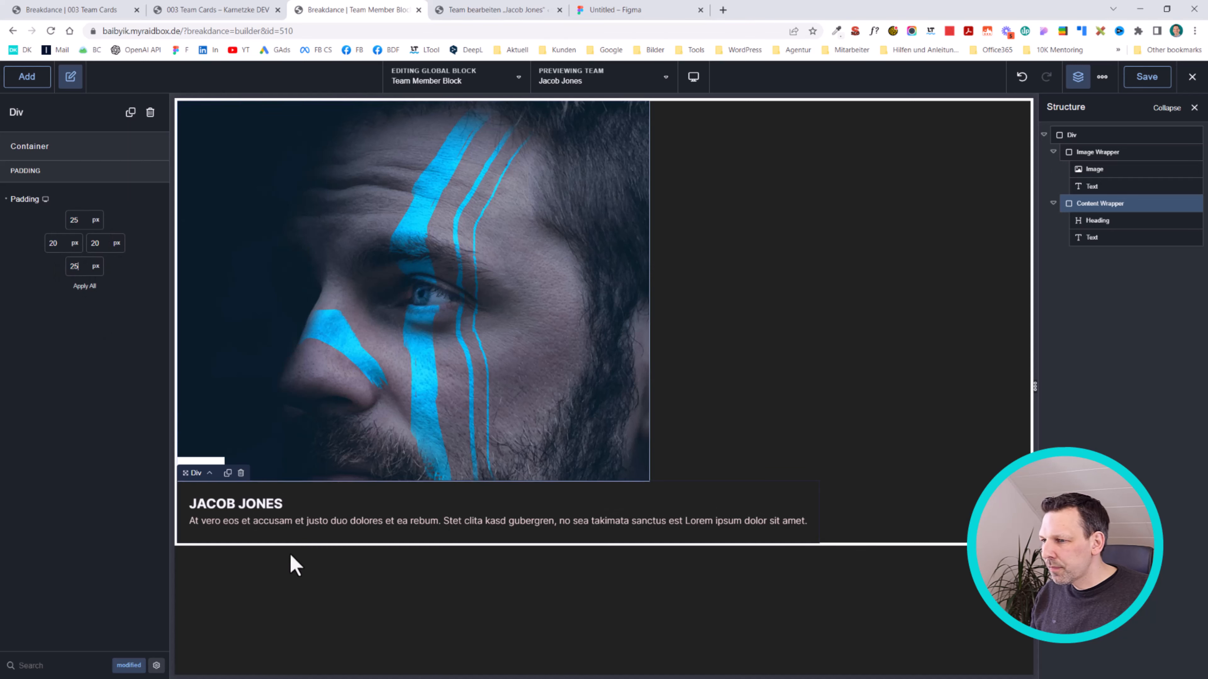
pyautogui.click(1159, 82)
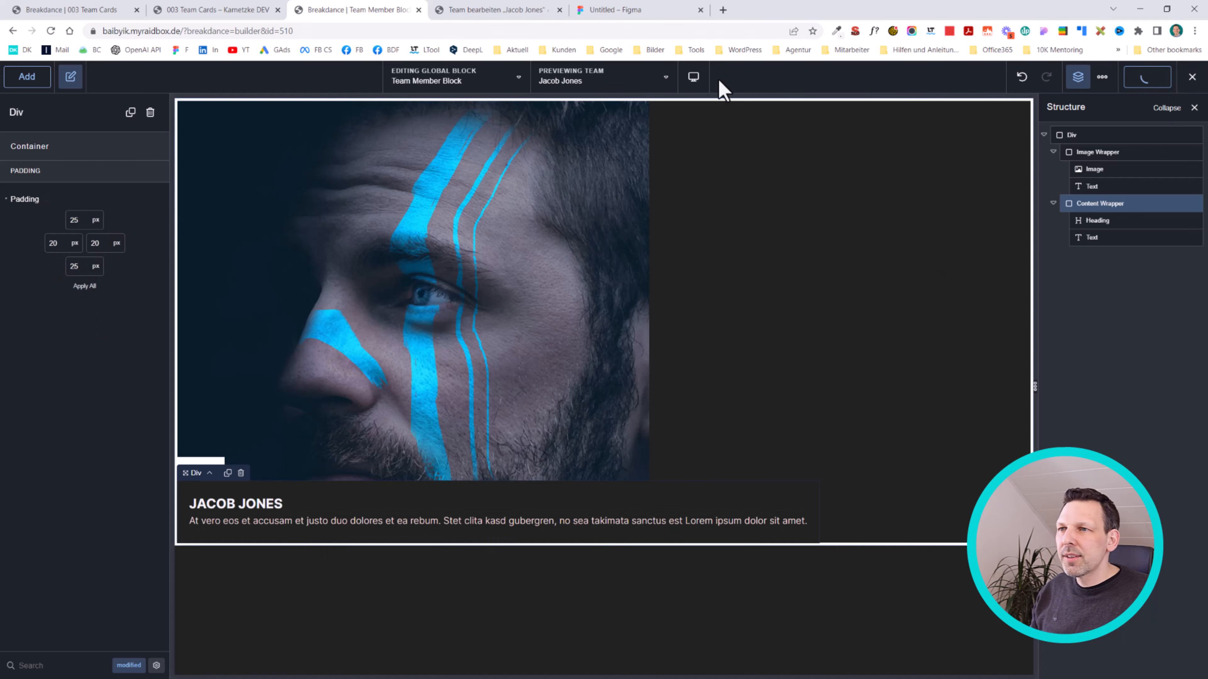
# Reload the published 003 Team Cards page and review the team member cards along its full length.
pyautogui.click(553, 9)
pyautogui.click(609, 10)
pyautogui.click(135, 2)
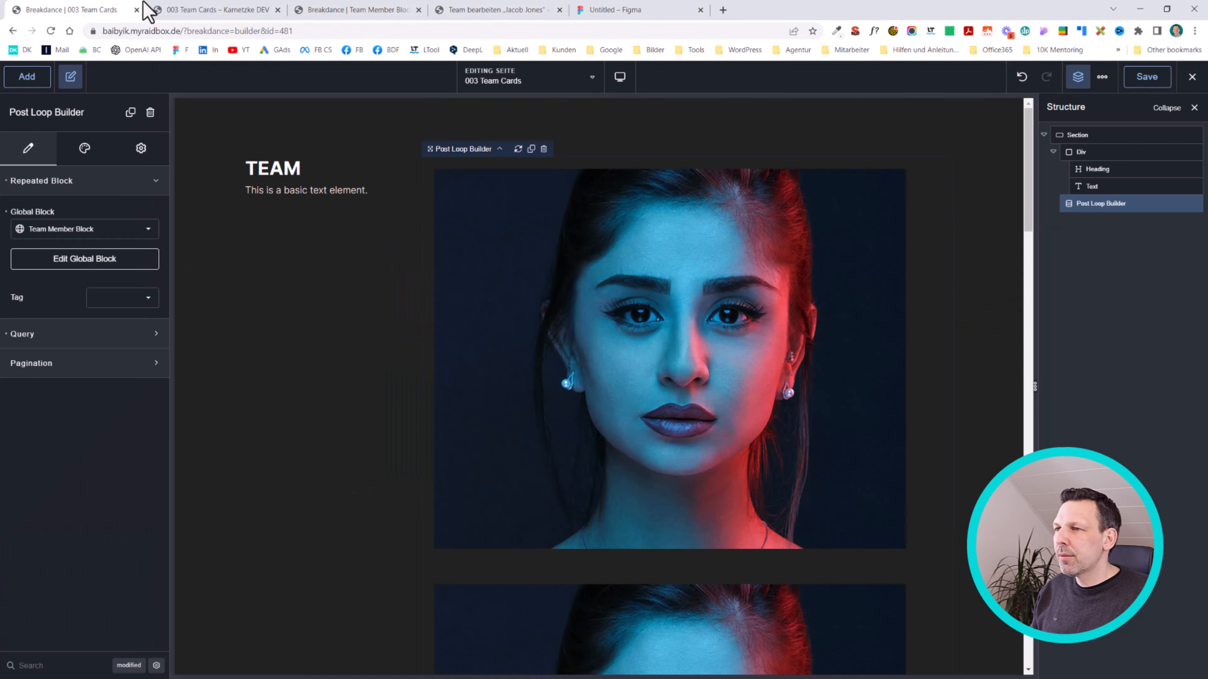
pyautogui.click(211, 2)
pyautogui.press('F5')
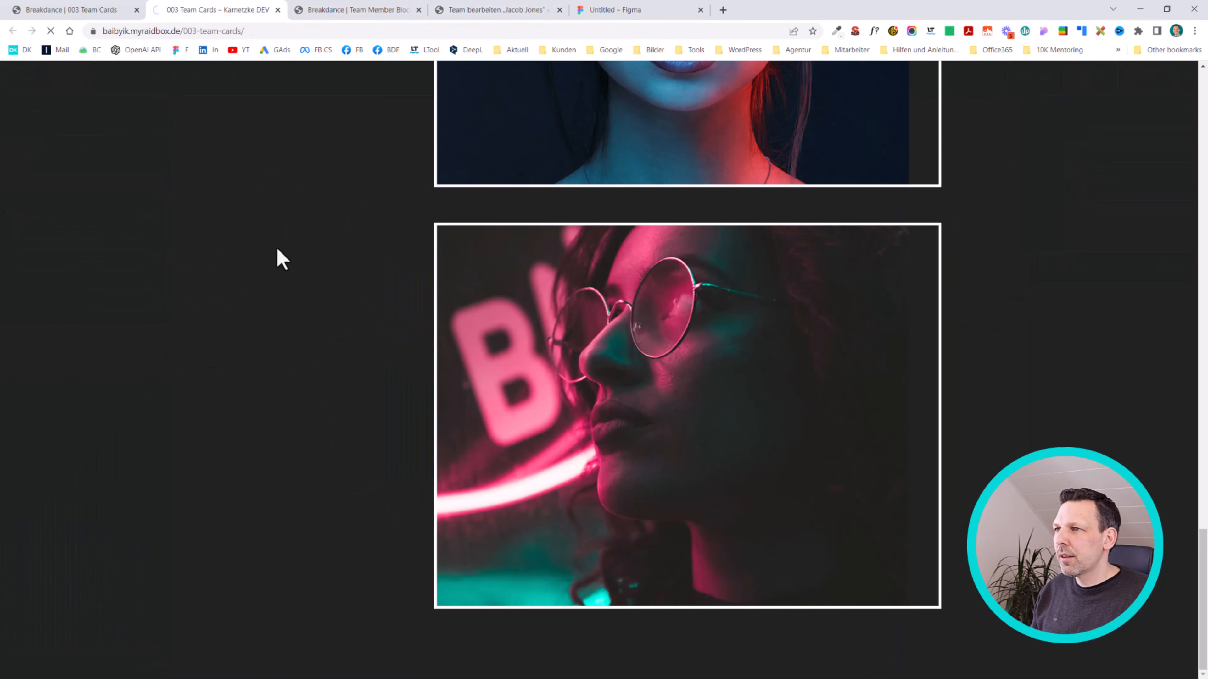
pyautogui.scroll(10, 280, 221)
pyautogui.scroll(10, 294, 300)
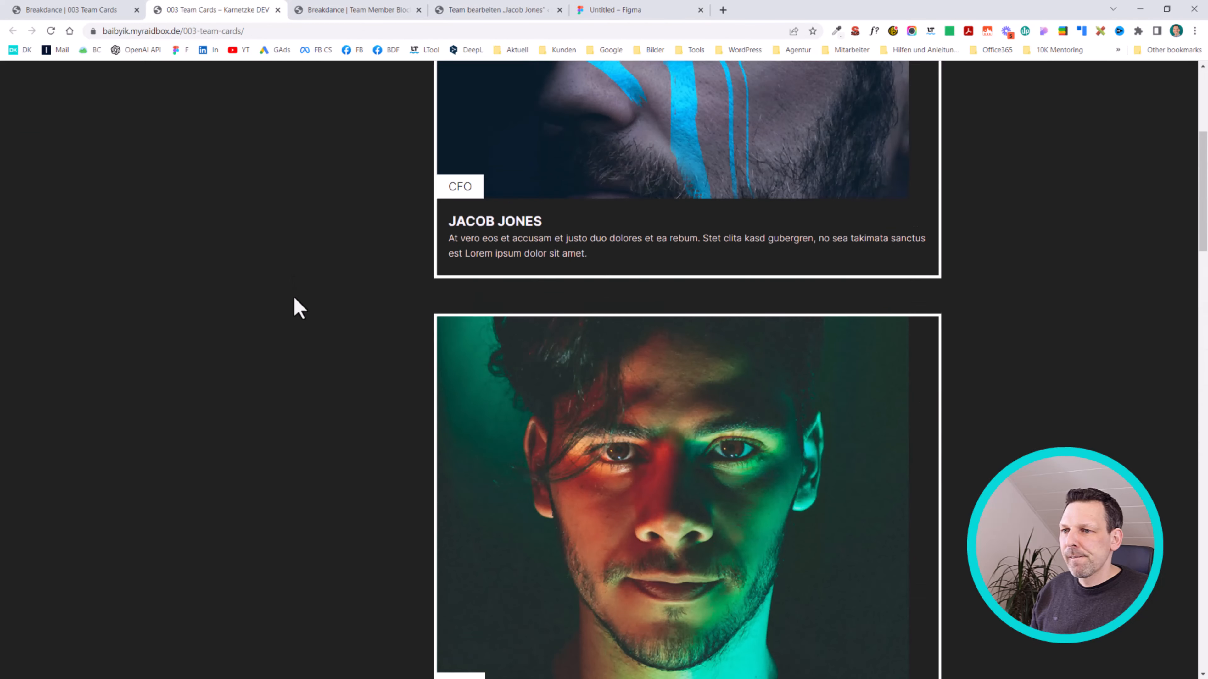
pyautogui.scroll(-4, 631, 332)
pyautogui.scroll(-12, 631, 332)
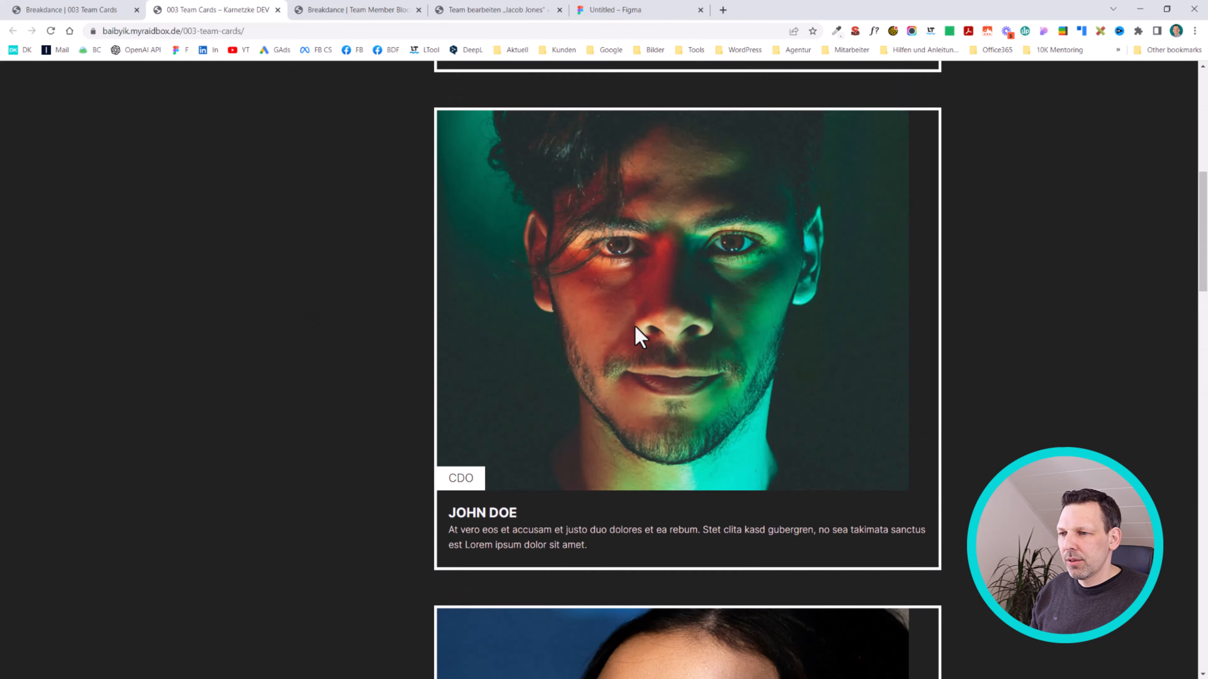
pyautogui.scroll(-20, 636, 342)
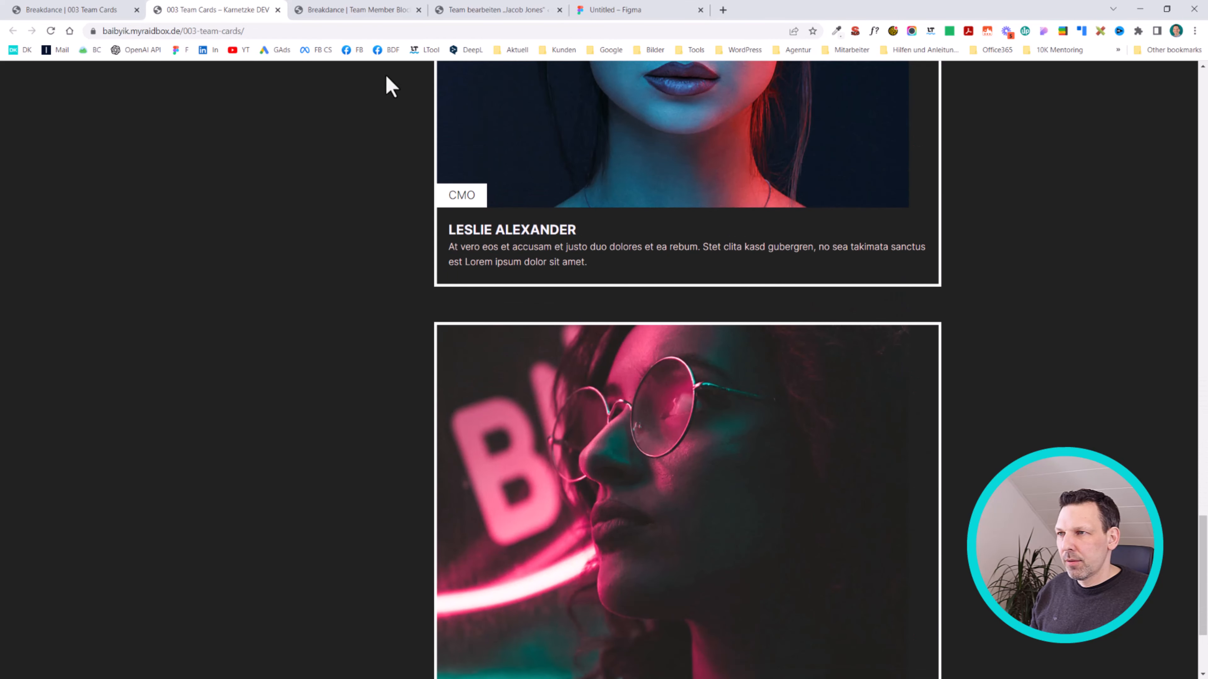
# Set the page's Post Loop Builder to 3 items per row with 0 px space between items, and save the page.
pyautogui.click(124, 10)
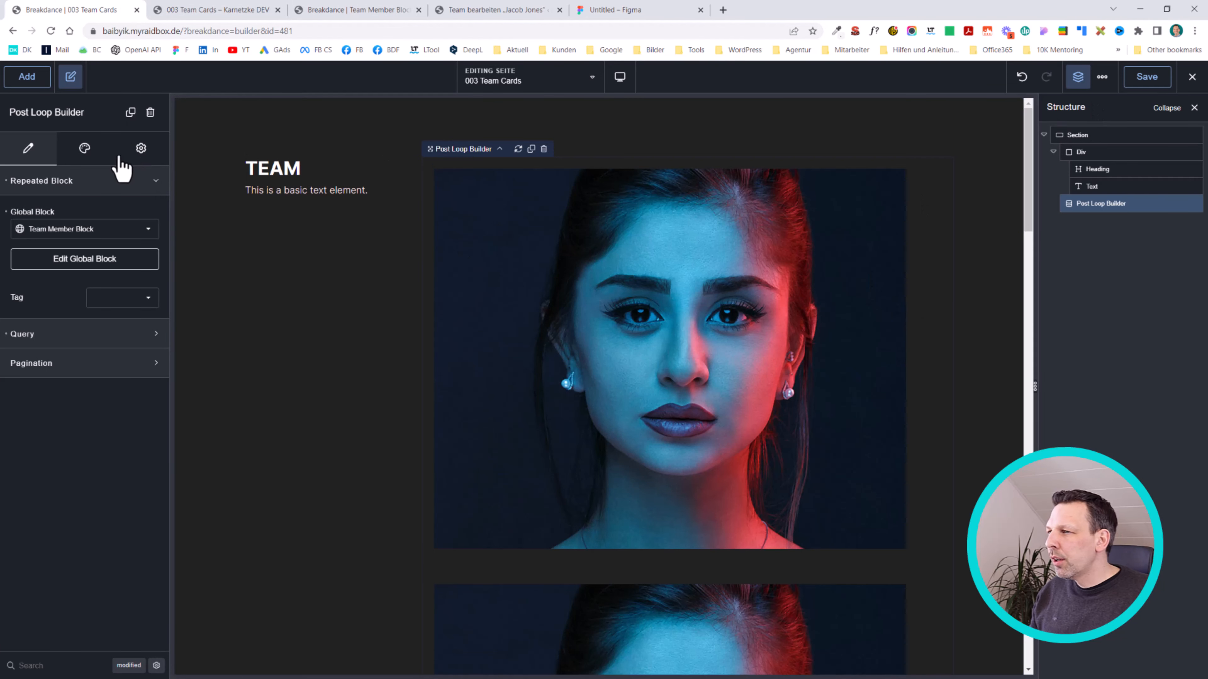
pyautogui.click(84, 148)
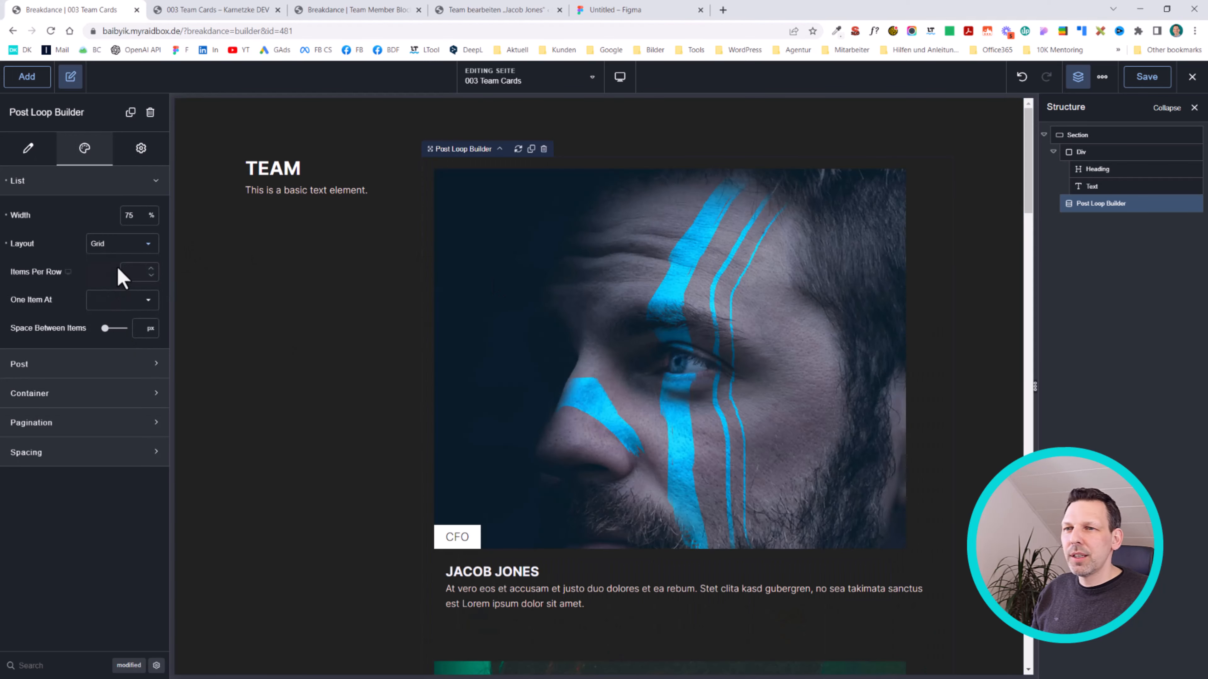
pyautogui.click(133, 272)
pyautogui.write('3')
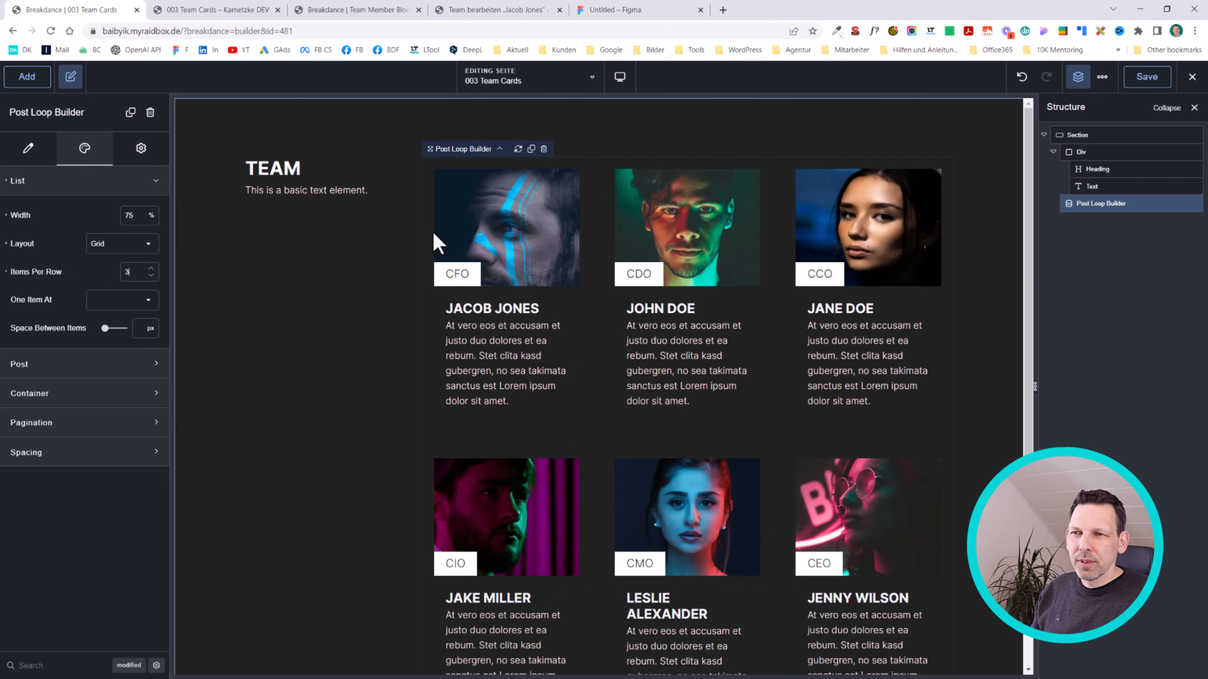
pyautogui.scroll(-3, 542, 371)
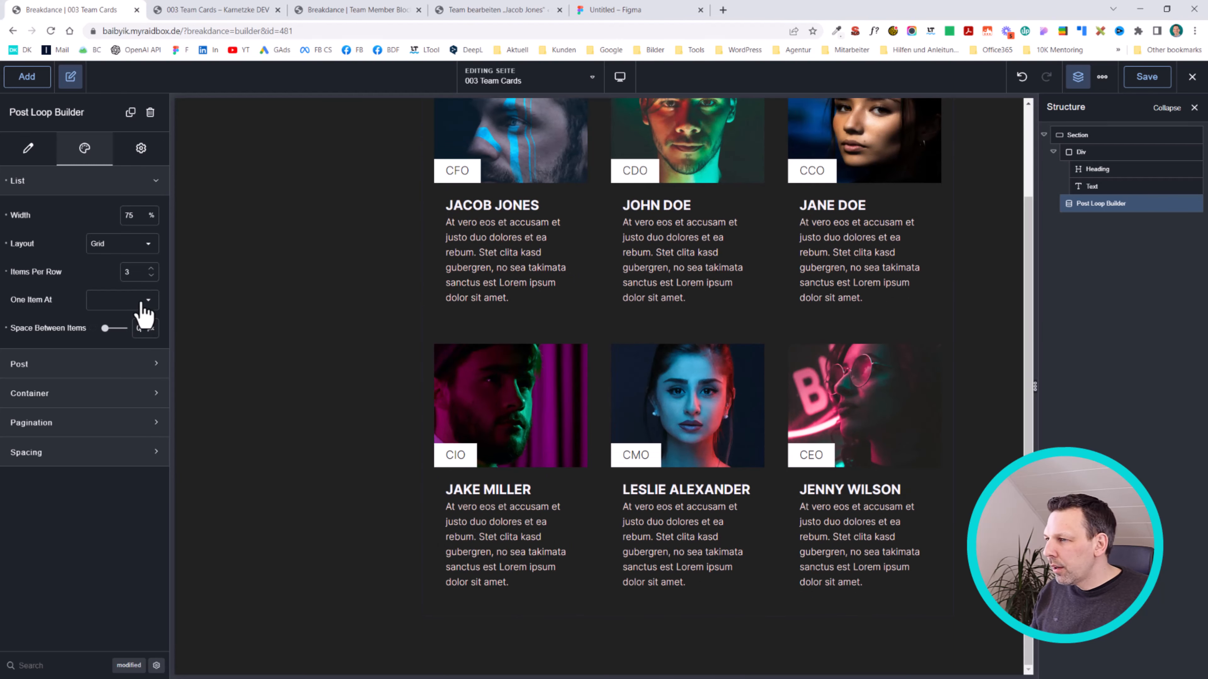
pyautogui.scroll(3, 598, 270)
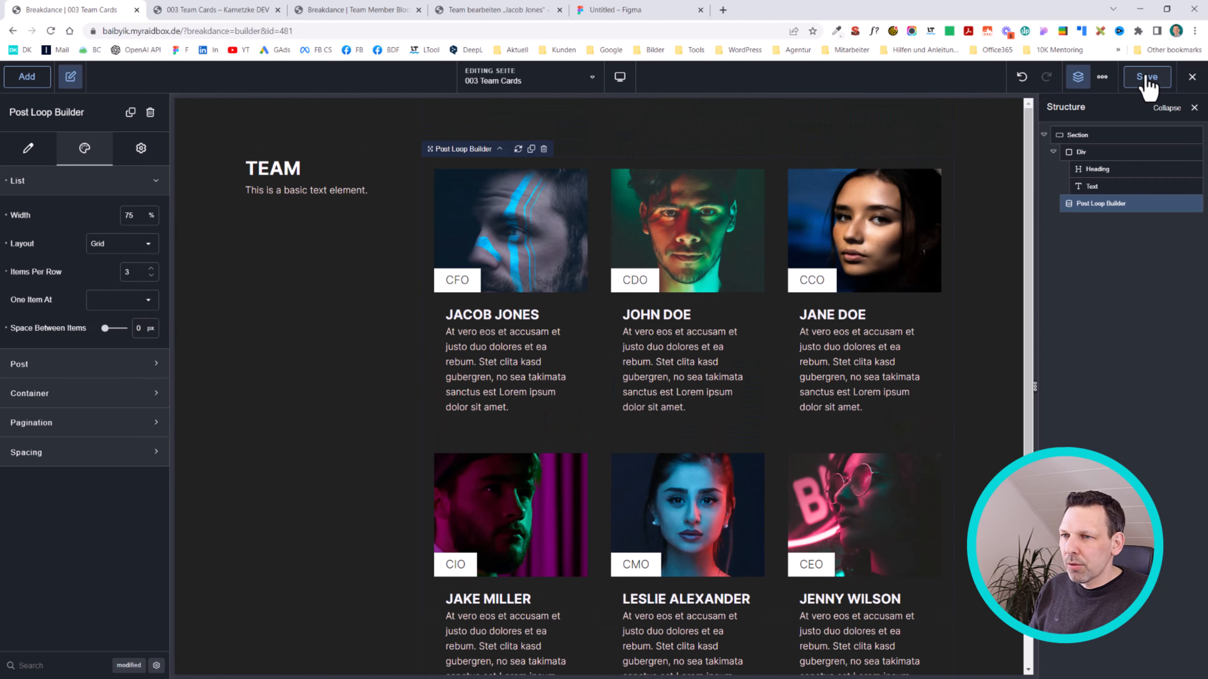
# Compare the published team card grid with the team card section design in Figma.
pyautogui.click(445, 10)
pyautogui.click(378, 10)
pyautogui.click(228, 10)
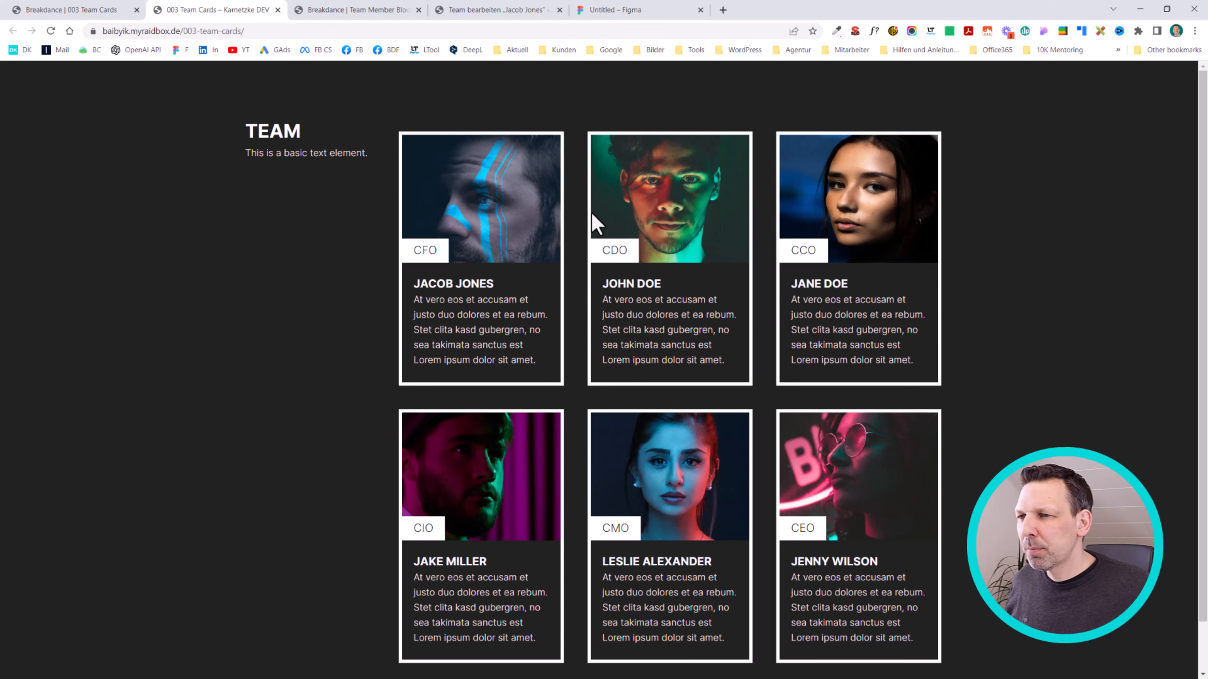
pyautogui.click(604, 10)
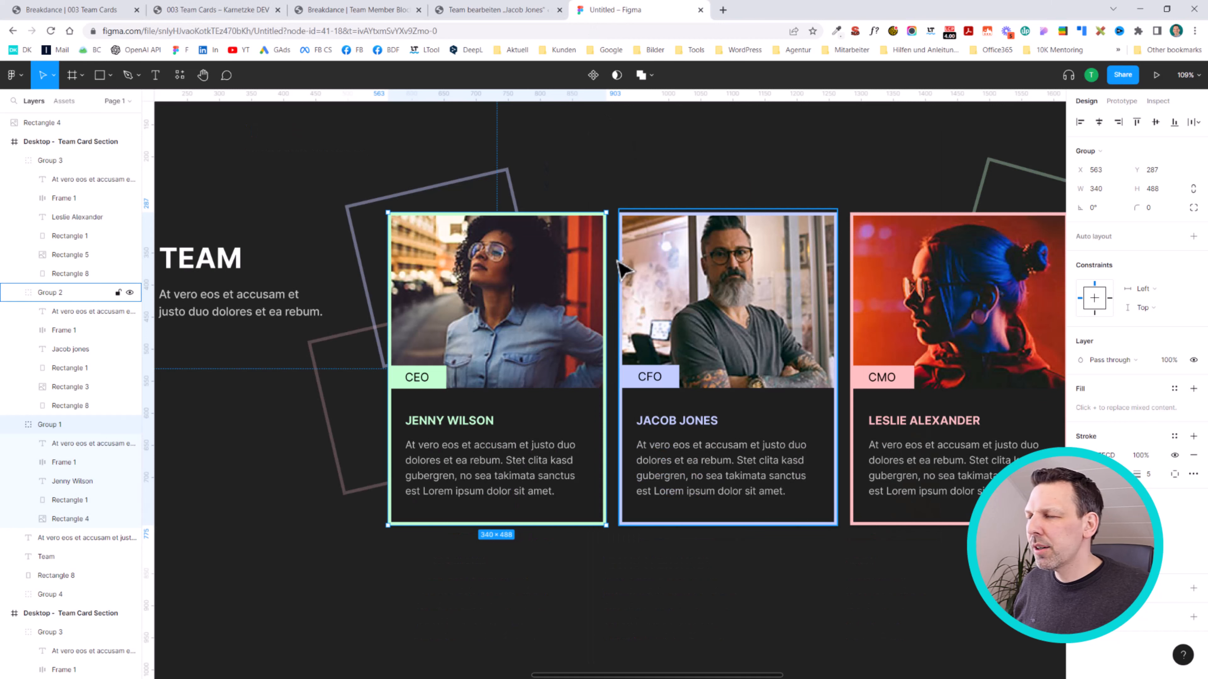
pyautogui.click(281, 9)
pyautogui.click(358, 9)
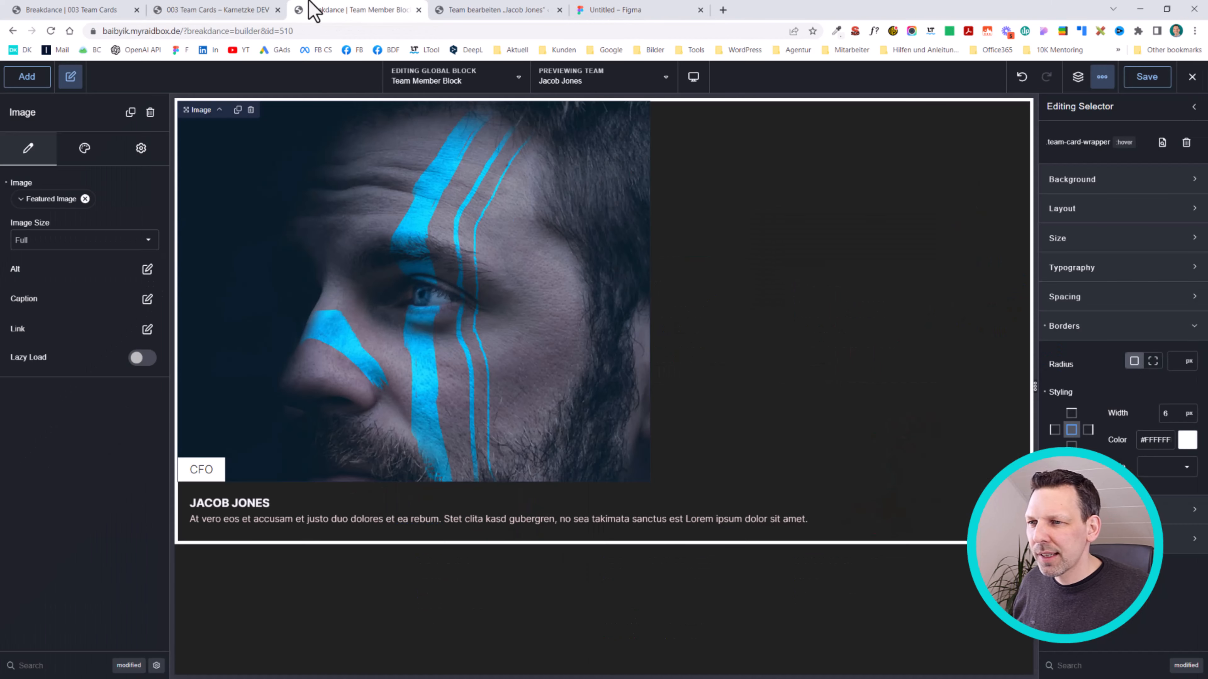
pyautogui.click(209, 10)
# Return to the 003 Team Cards page in Breakdance and open the Post Loop Builder's List design settings.
pyautogui.click(97, 9)
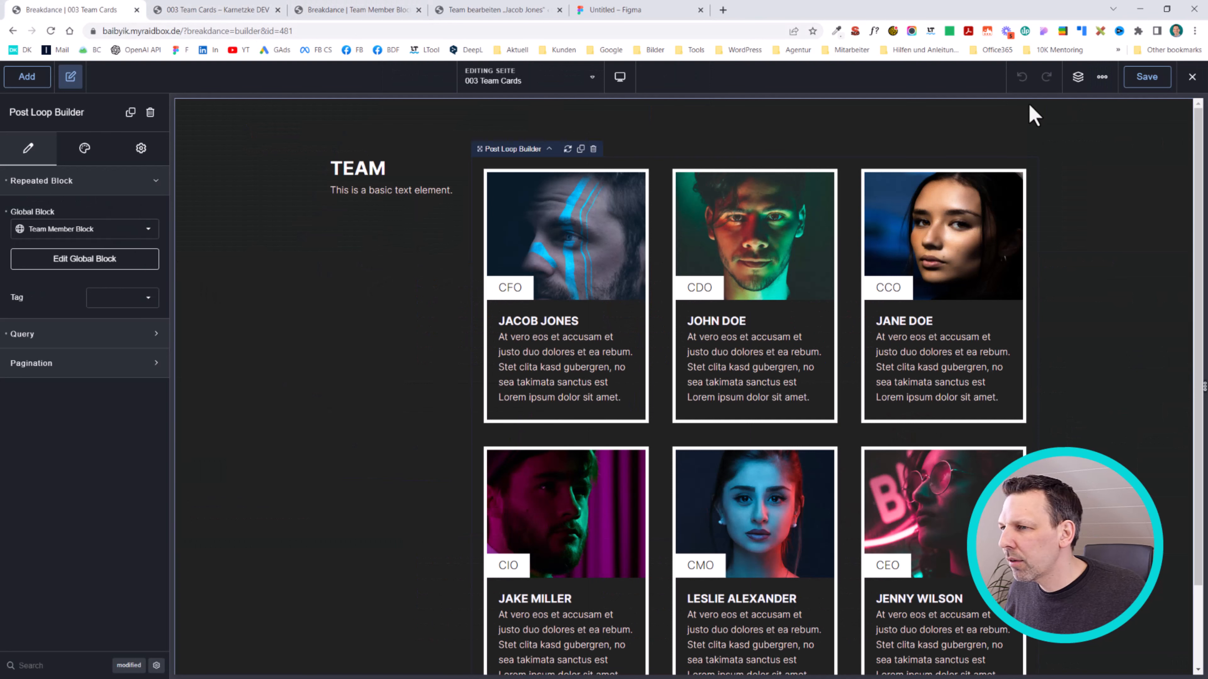
pyautogui.click(1078, 77)
pyautogui.click(1107, 222)
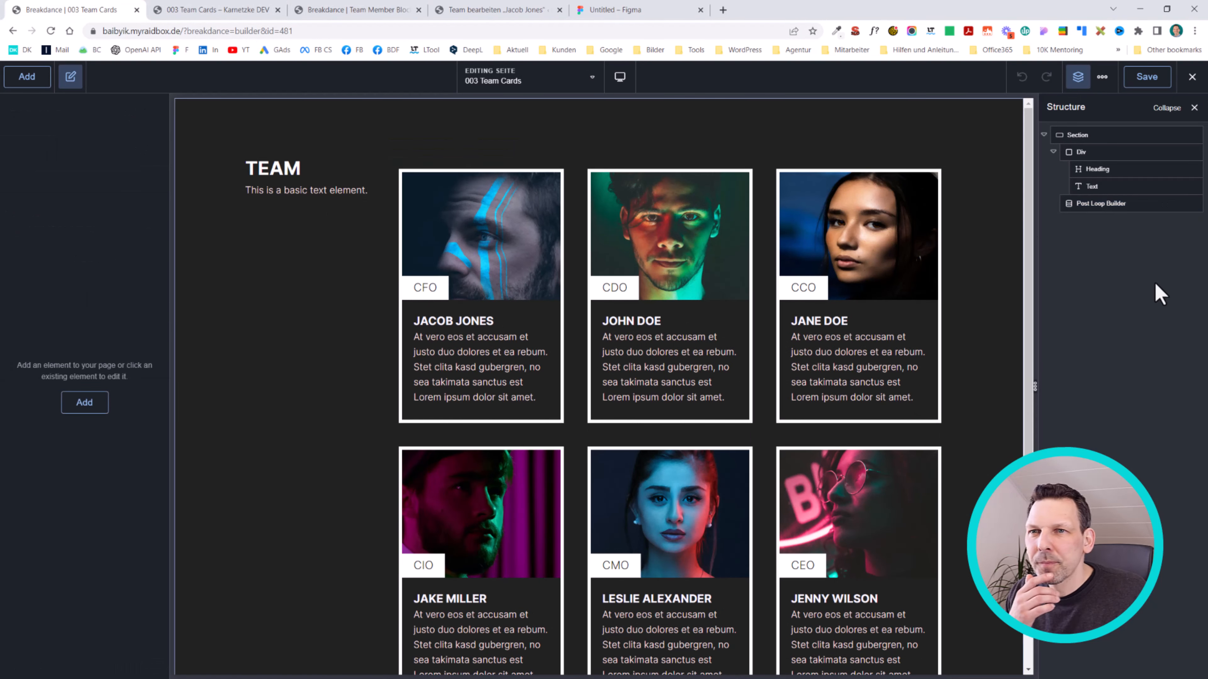
pyautogui.click(1139, 203)
pyautogui.click(85, 148)
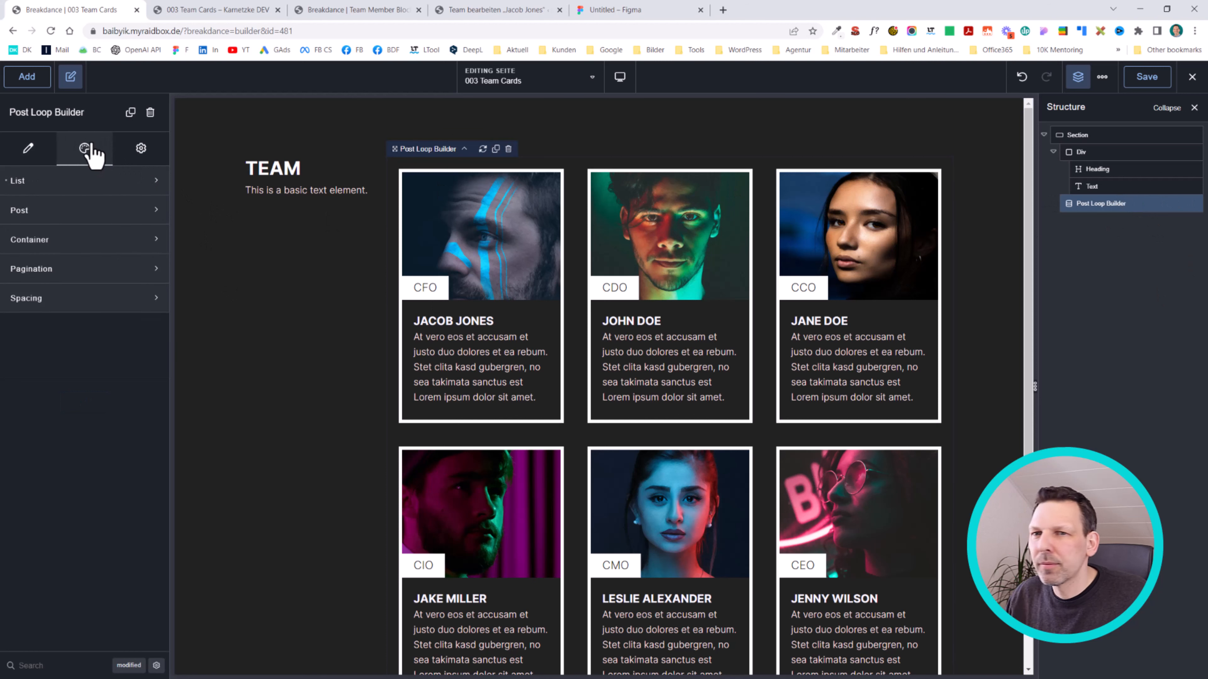
pyautogui.click(26, 182)
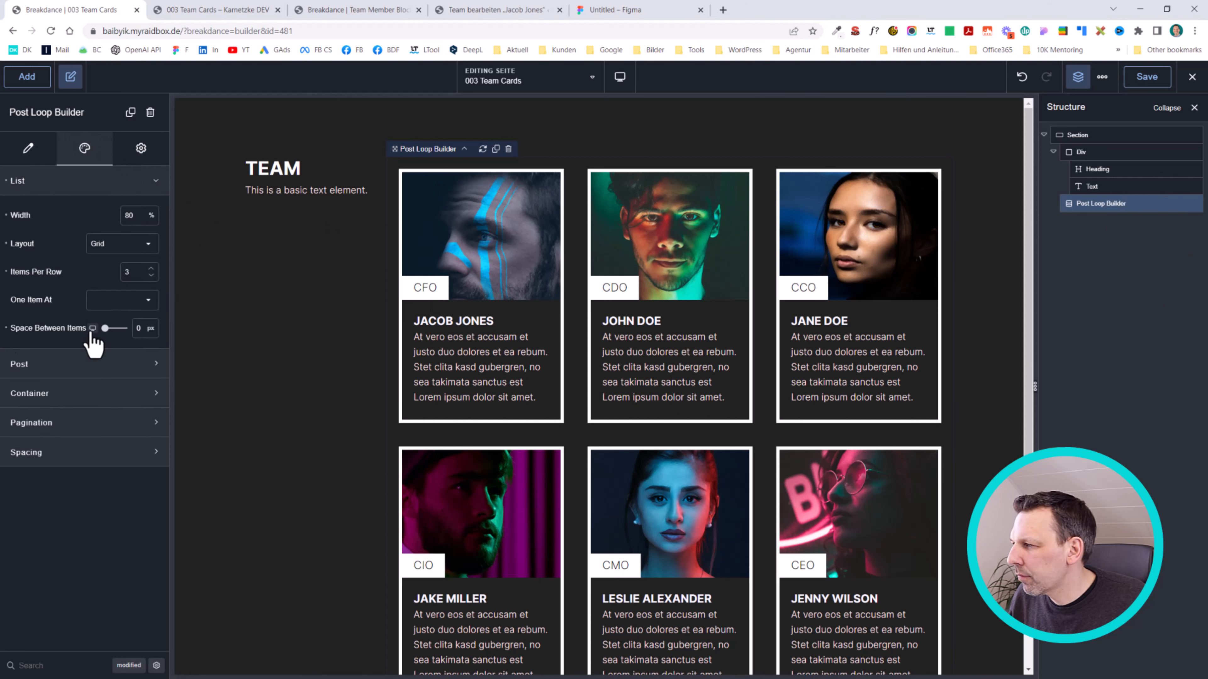
pyautogui.doubleClick(136, 329)
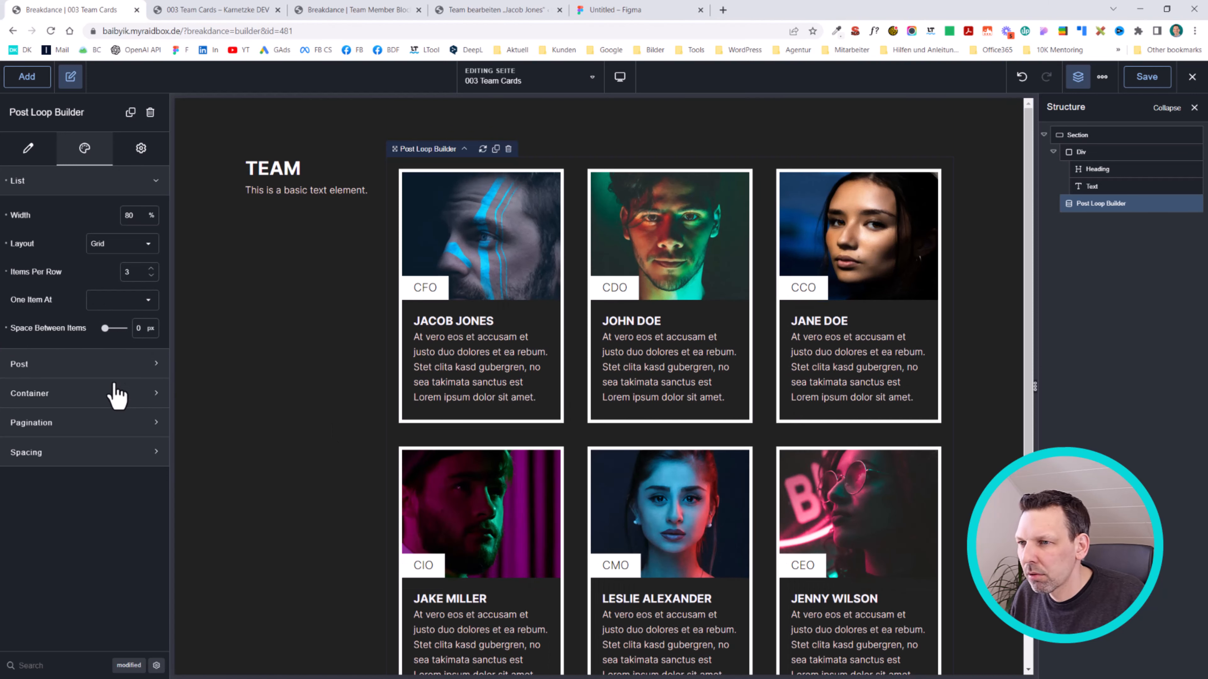
# Set the Post Loop Builder's post padding to 10 px on the left and 0 px on the right.
pyautogui.click(98, 370)
pyautogui.click(147, 457)
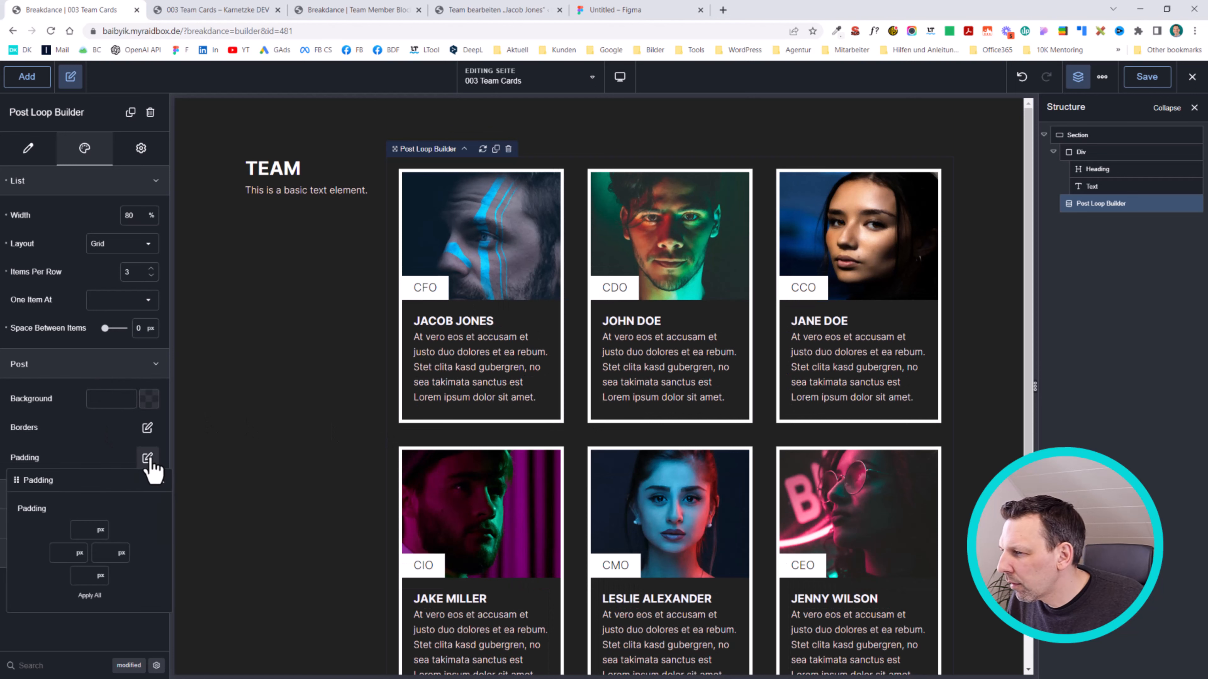
pyautogui.click(81, 526)
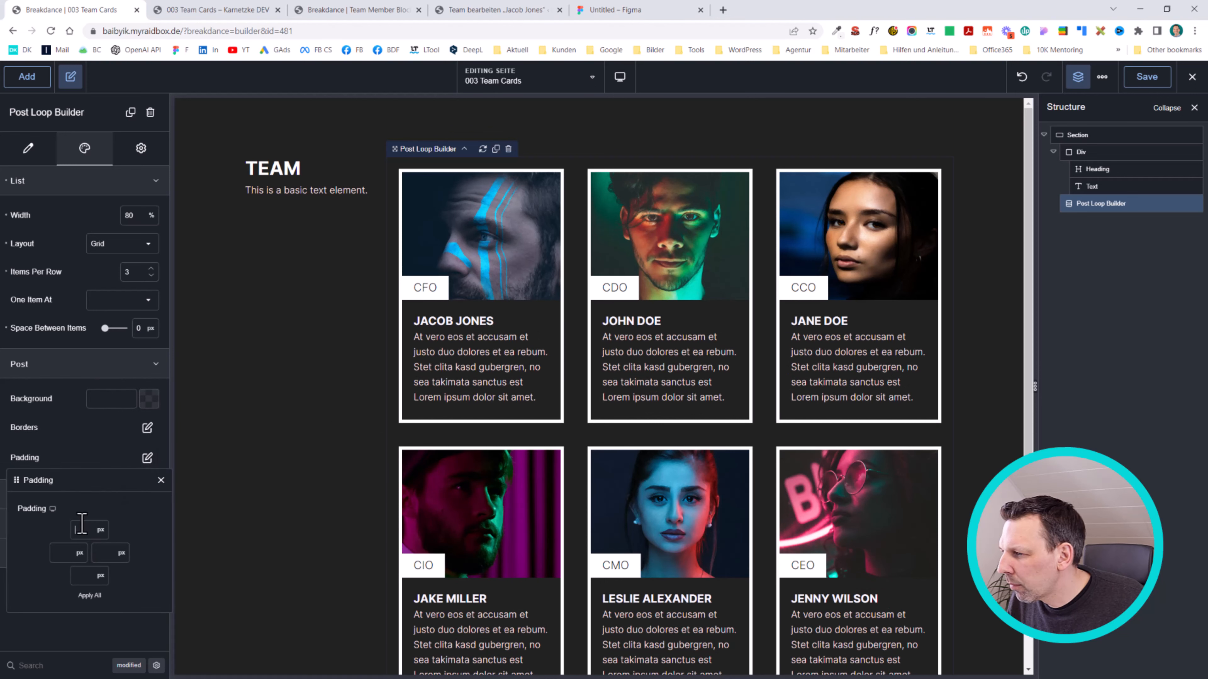
pyautogui.click(61, 552)
pyautogui.write('0')
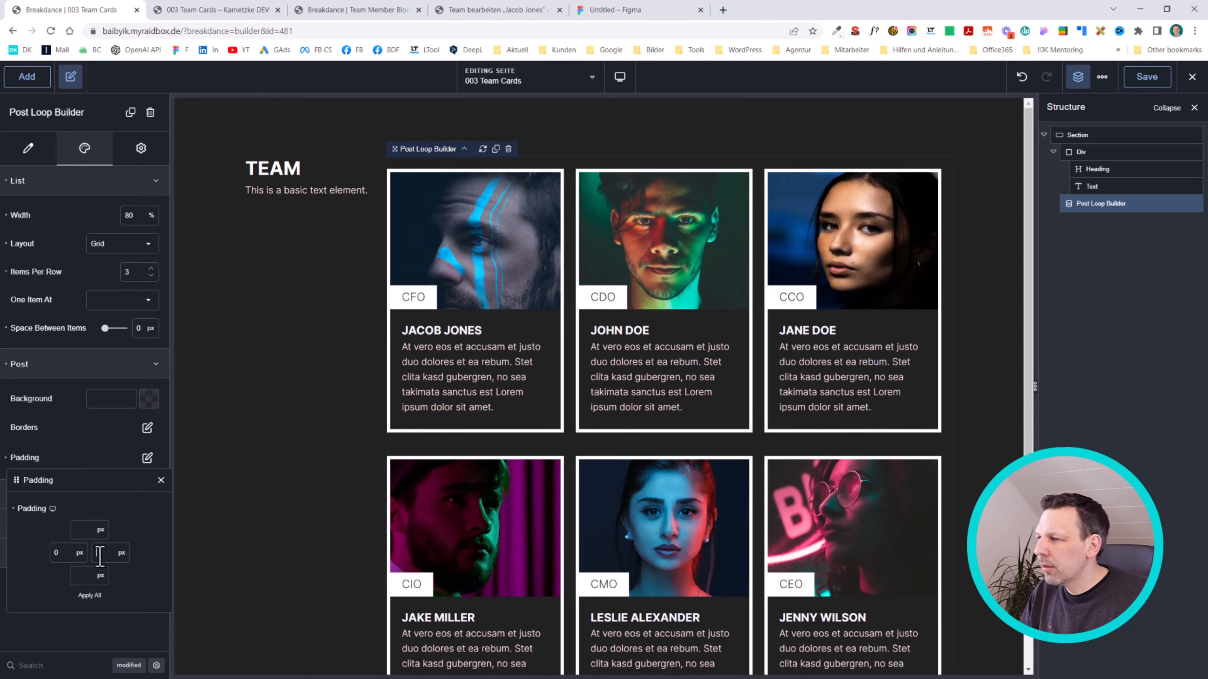
pyautogui.write('0')
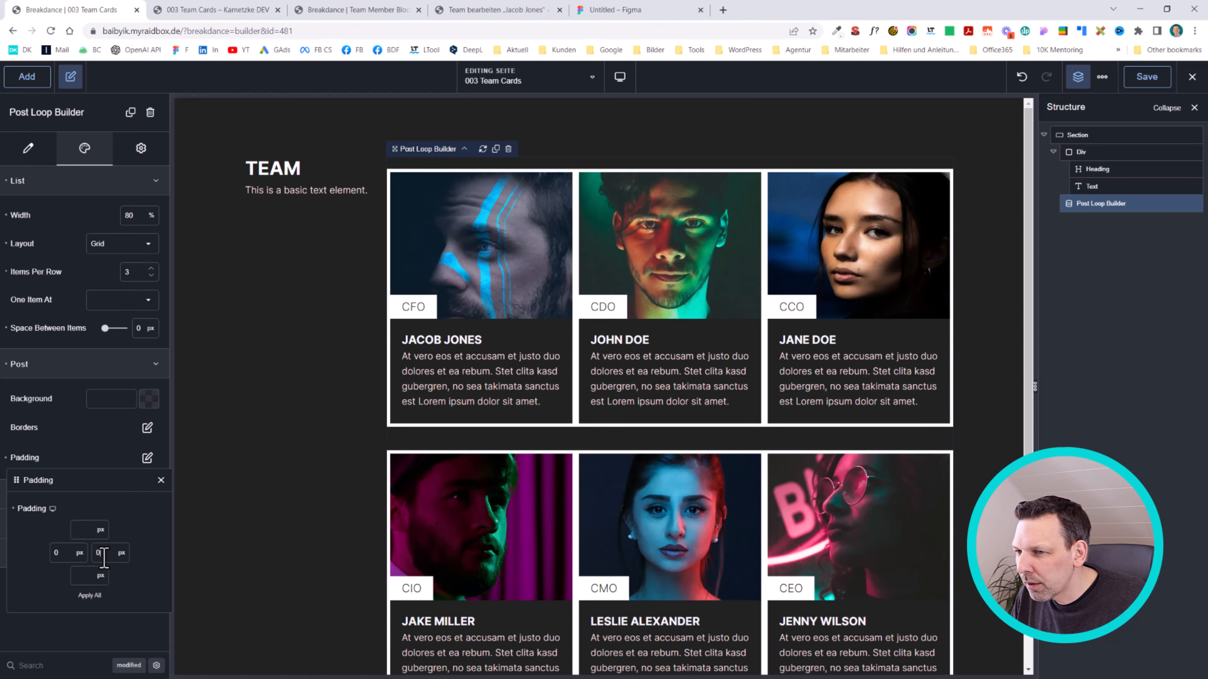
pyautogui.moveTo(104, 558); pyautogui.dragTo(44, 547)
pyautogui.write('10')
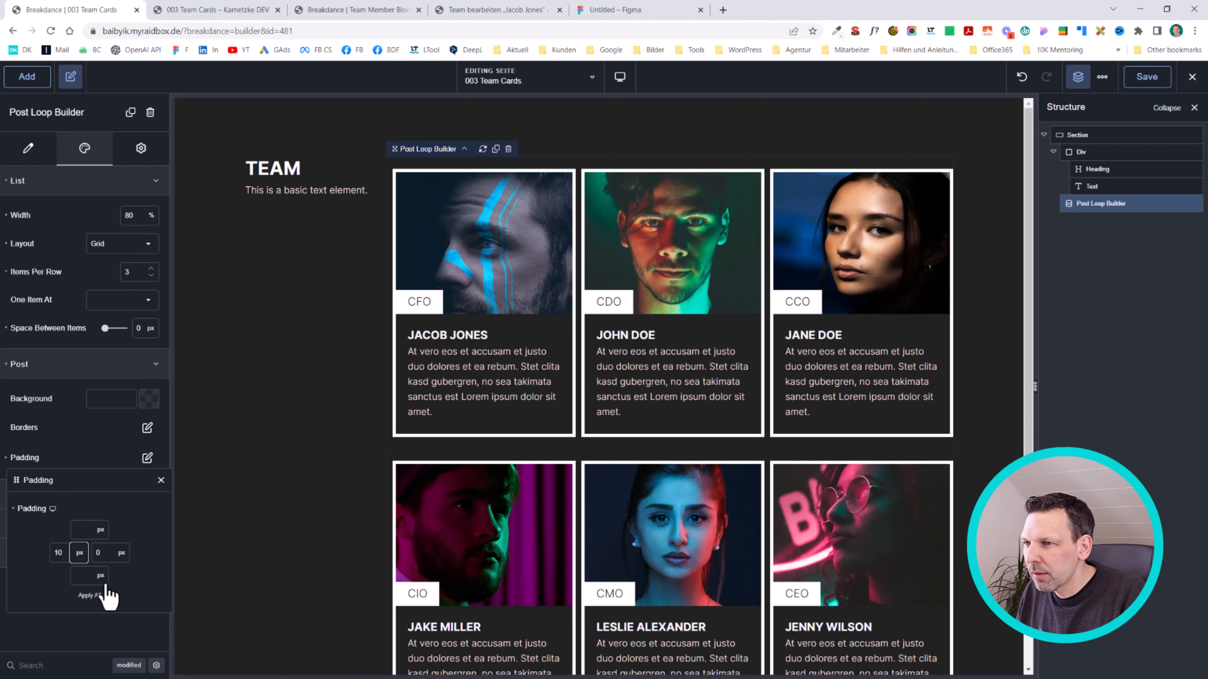
pyautogui.press('Delete')
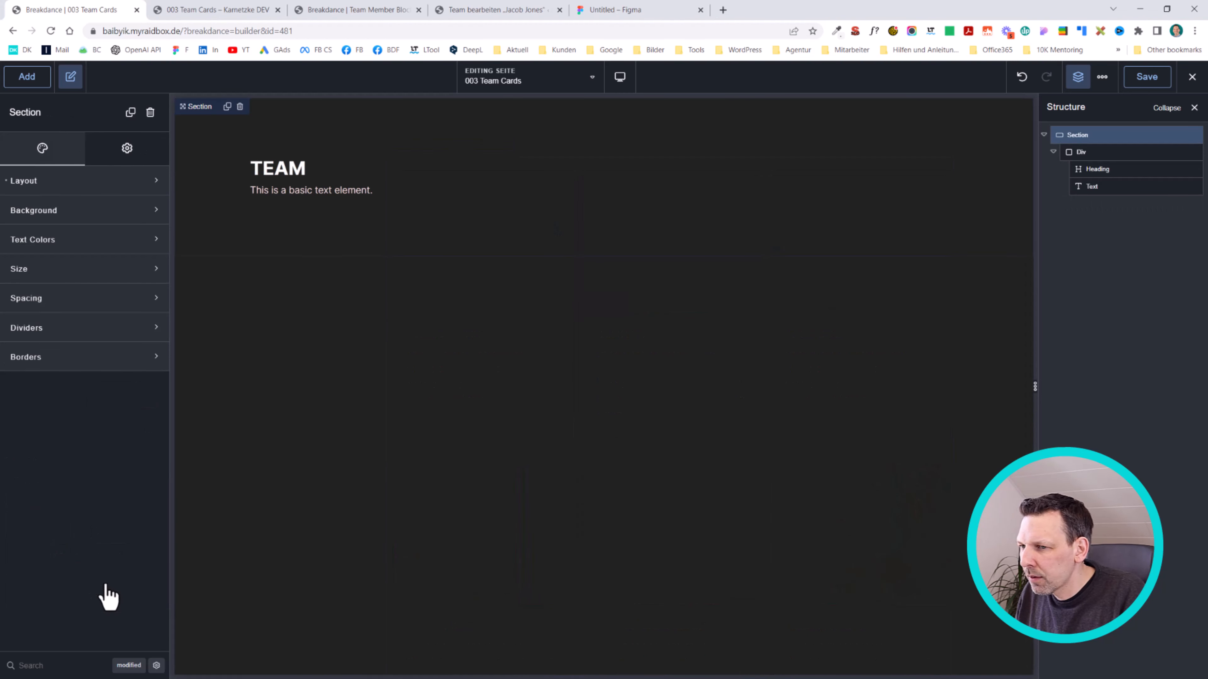
pyautogui.hotkey('ctrl', 'z')
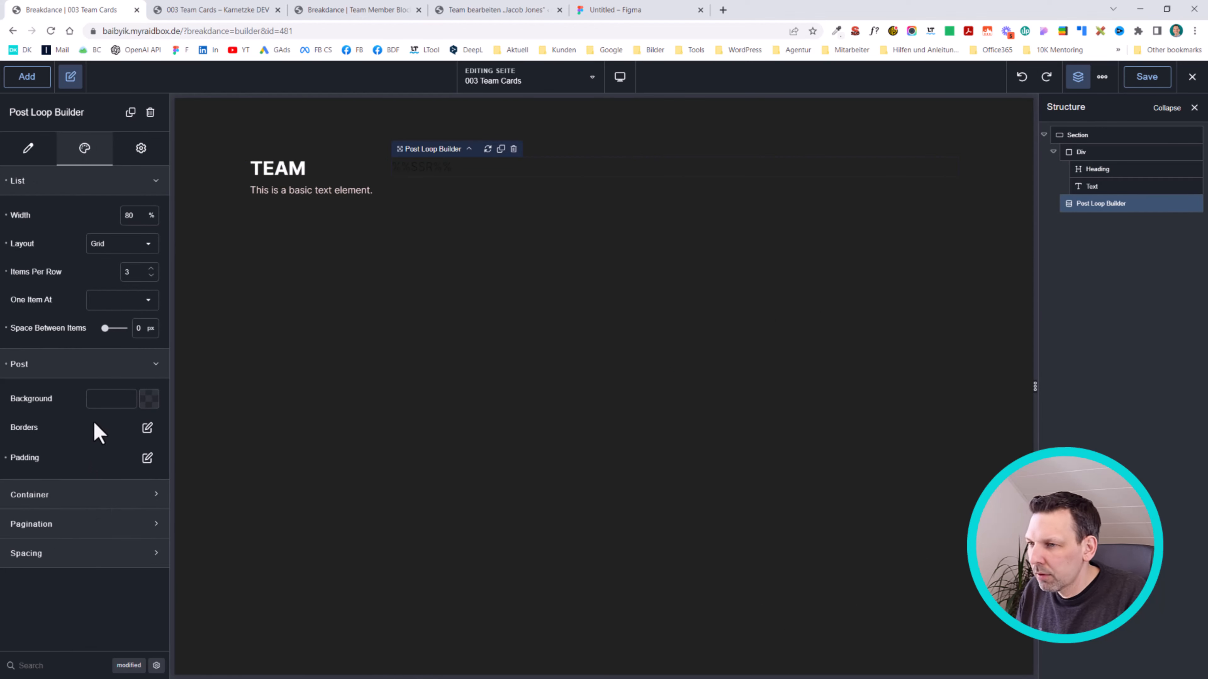
# Set the Post Loop Builder's post padding to 10 px on all four sides.
pyautogui.click(147, 458)
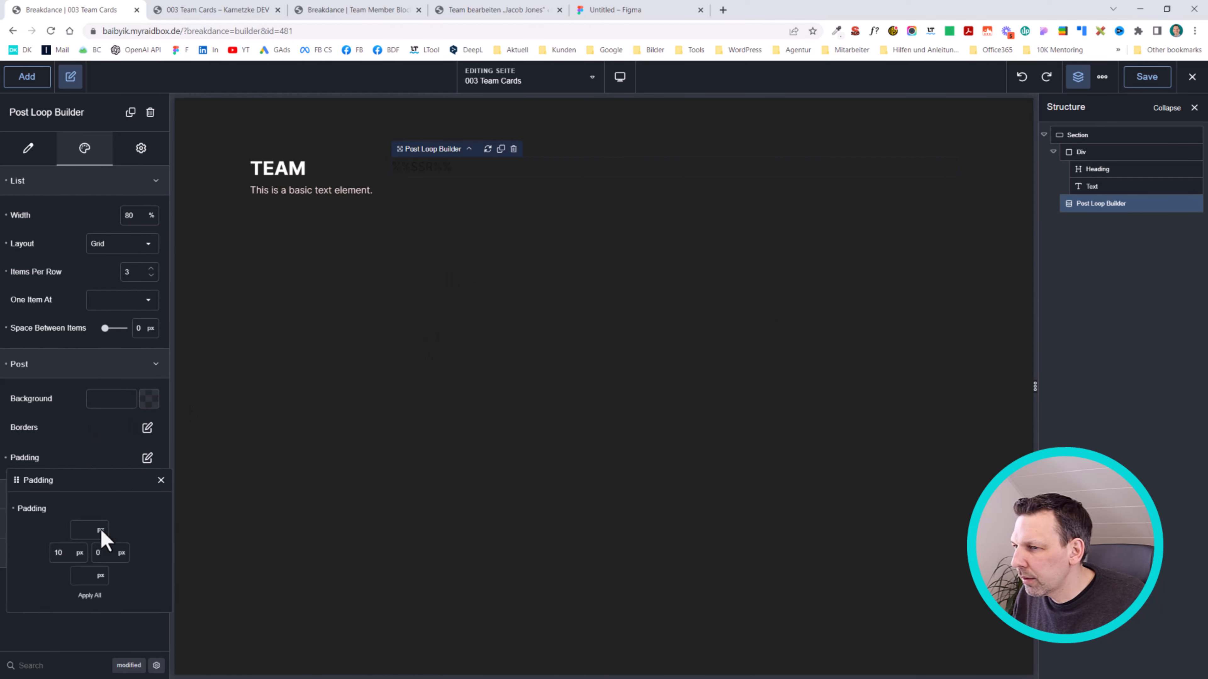
pyautogui.press('BackSpace')
pyautogui.write('10')
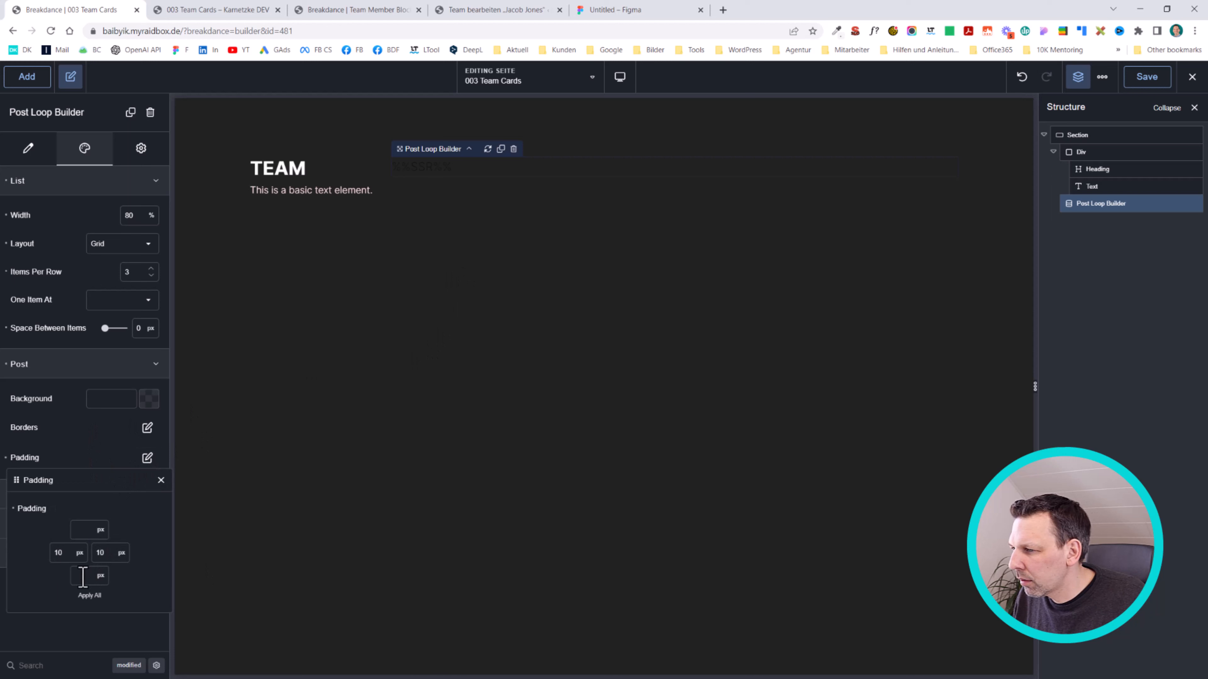
pyautogui.click(86, 537)
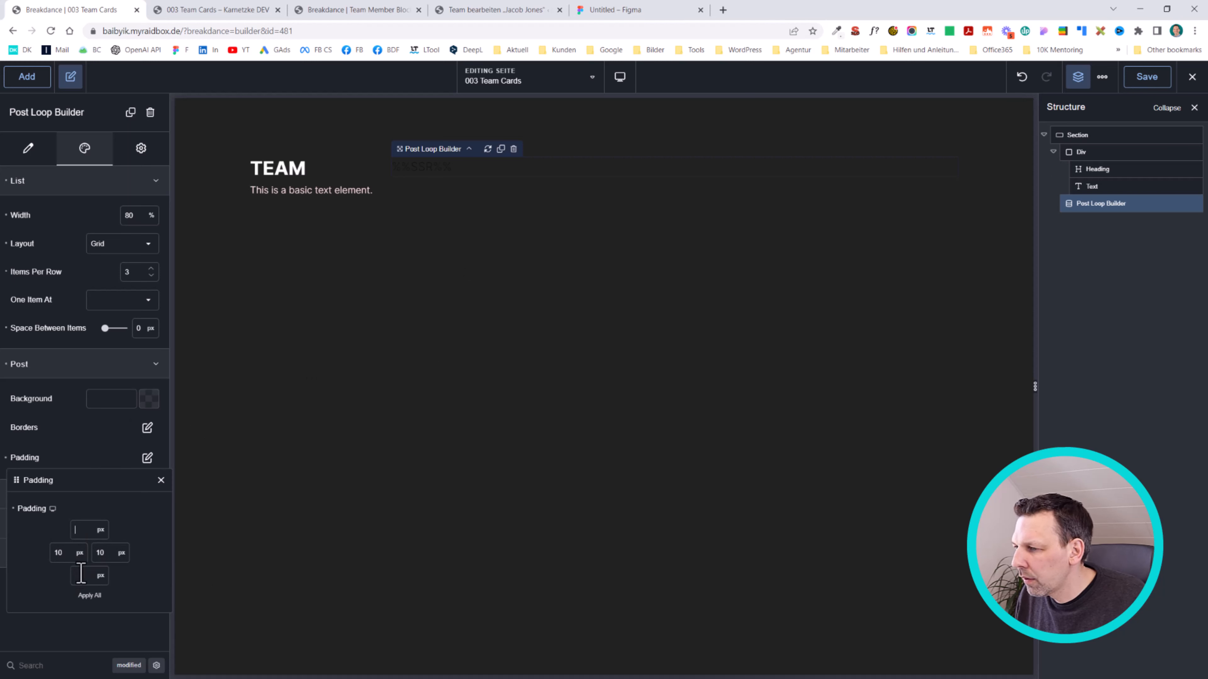
pyautogui.write('1')
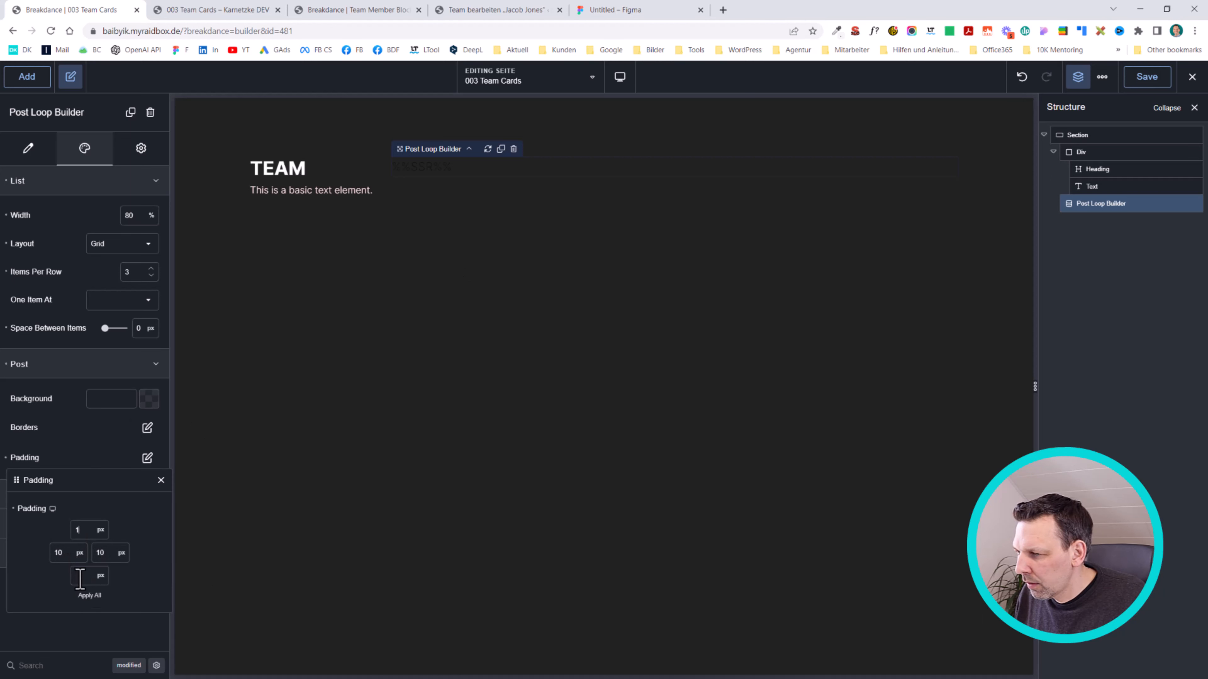
pyautogui.write('0')
pyautogui.click(89, 595)
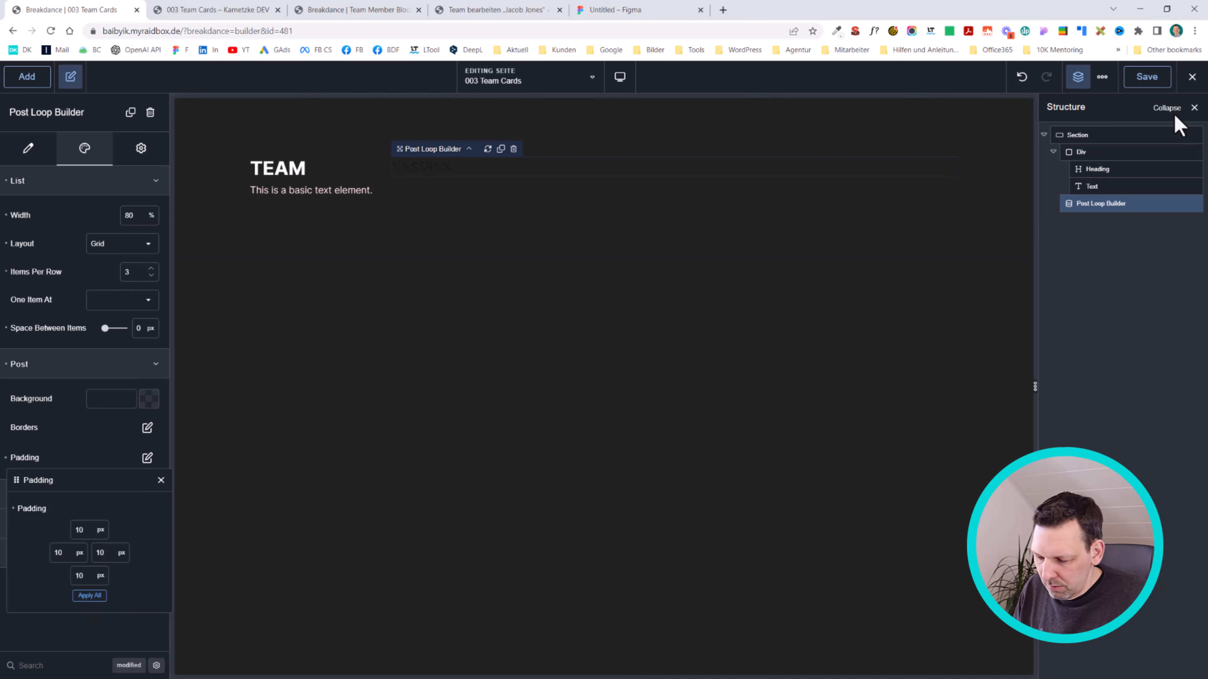
# Reload the 003 Team Cards builder and its published page, and check the spacing between the team cards.
pyautogui.click(305, 9)
pyautogui.click(119, 4)
pyautogui.press('F5')
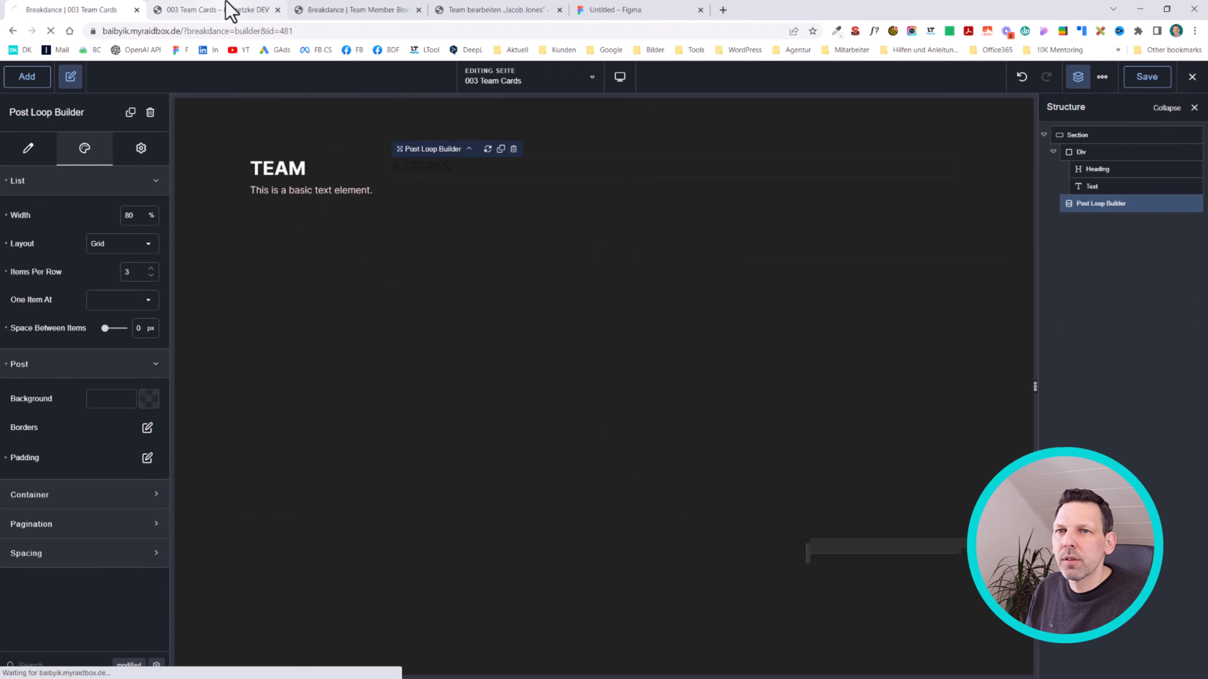
pyautogui.click(221, 4)
pyautogui.click(321, 4)
pyautogui.click(213, 4)
pyautogui.press('F5')
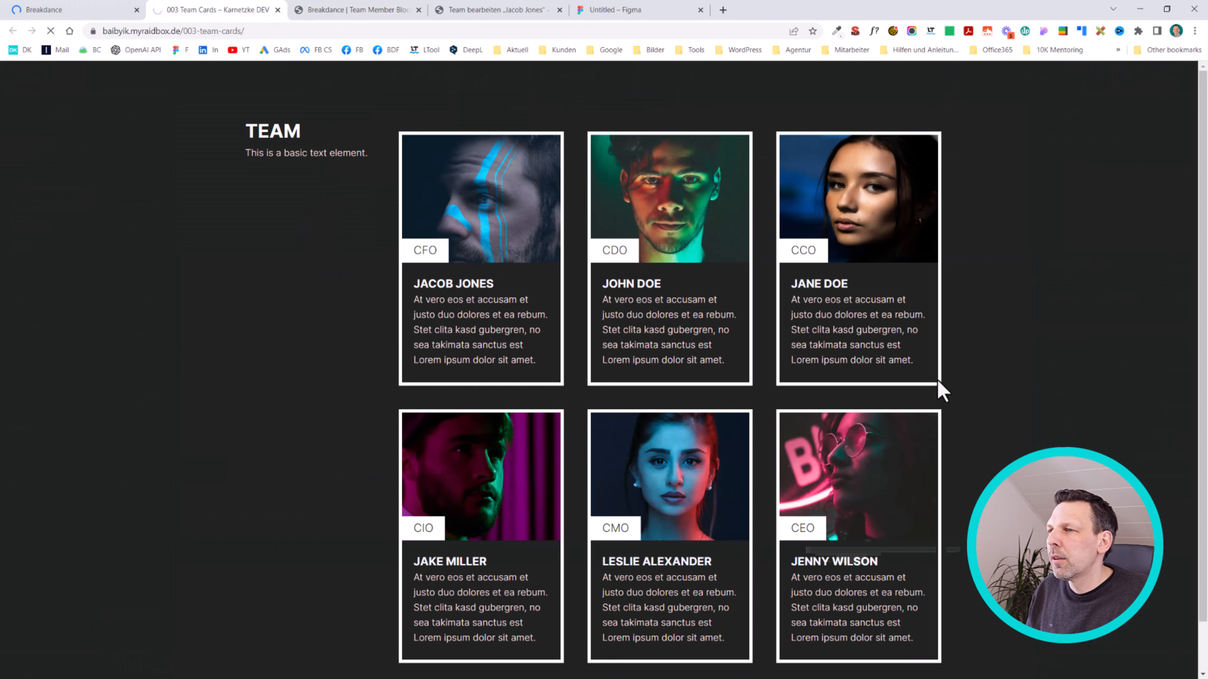
pyautogui.moveTo(939, 351); pyautogui.dragTo(784, 349)
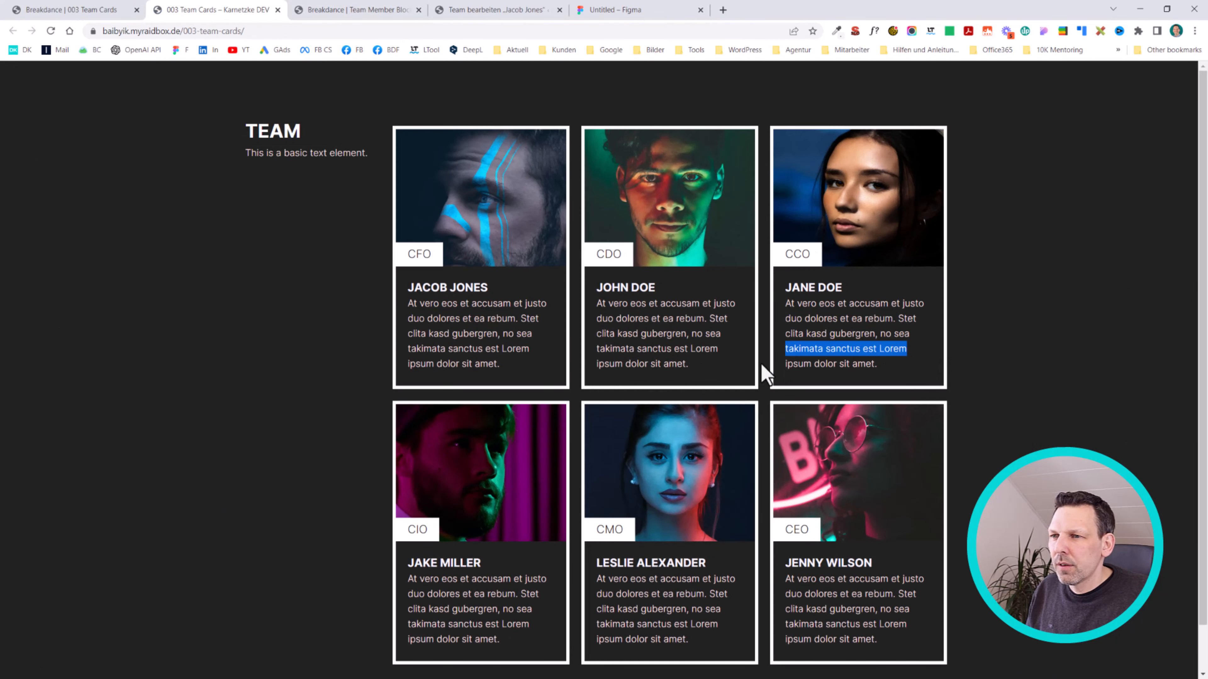
pyautogui.click(952, 317)
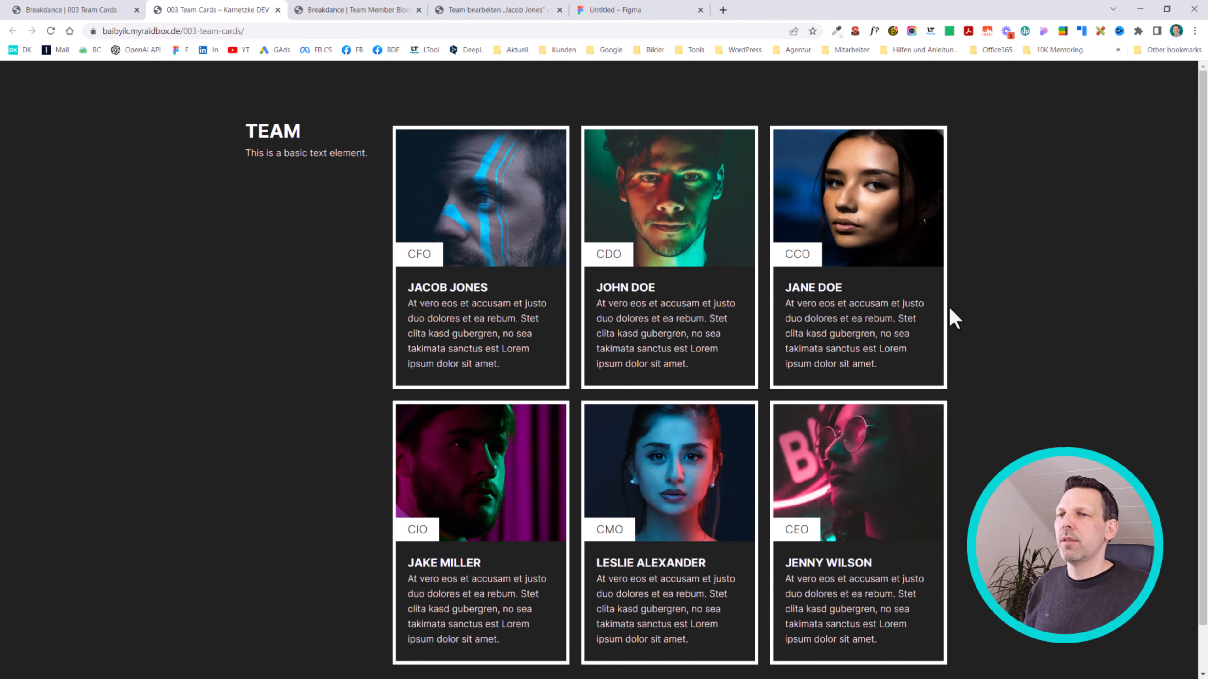
# Examine the colored position badge and name heading of the first team card in the Figma design.
pyautogui.click(599, 9)
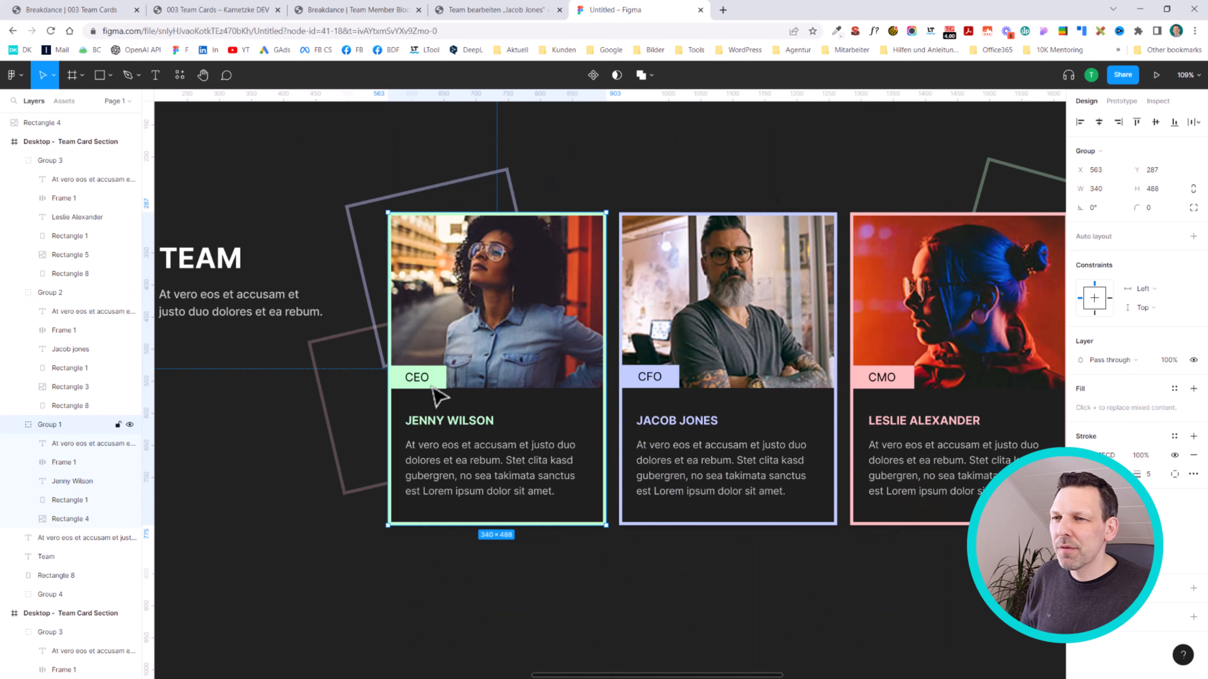
pyautogui.doubleClick(456, 428)
pyautogui.click(423, 376)
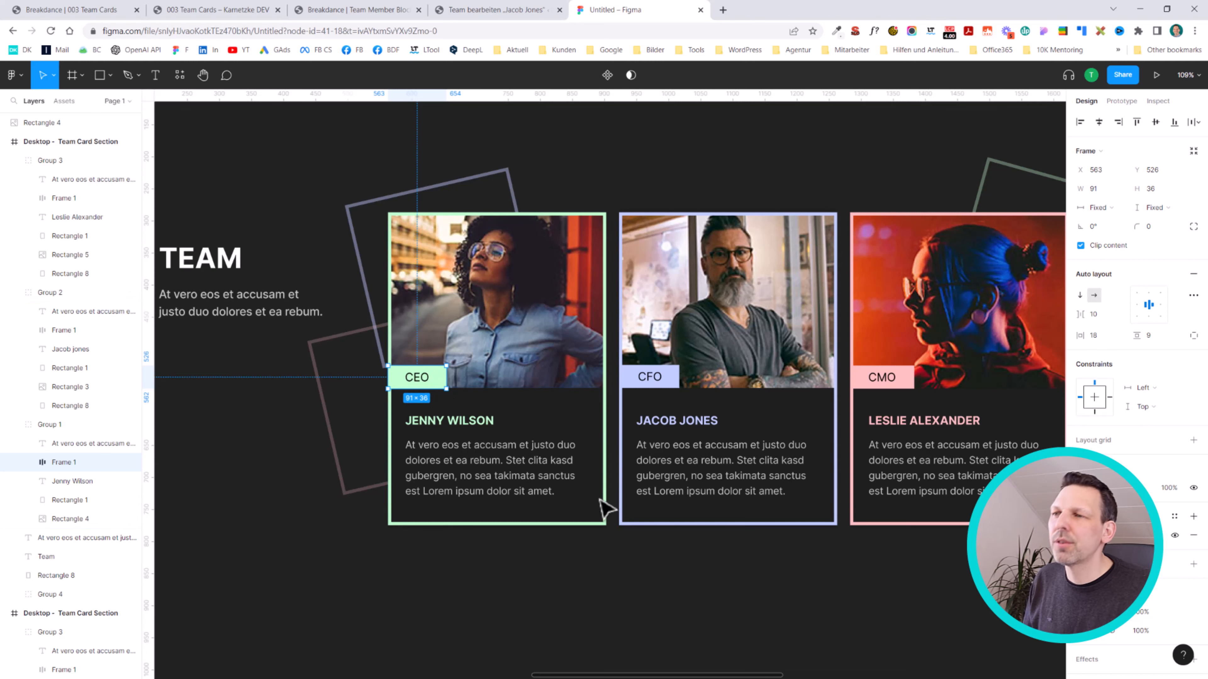
pyautogui.click(466, 425)
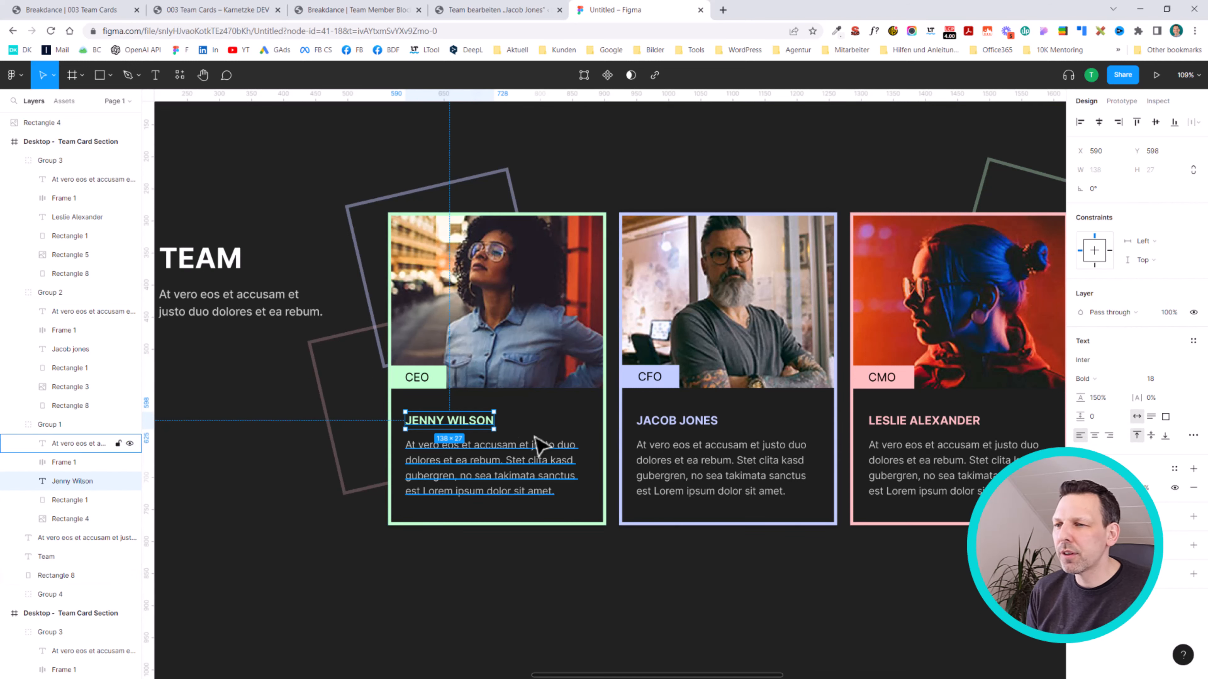
# Review the Team Member Block and the published cards, and examine the team member post's custom fields in WordPress.
pyautogui.click(391, 10)
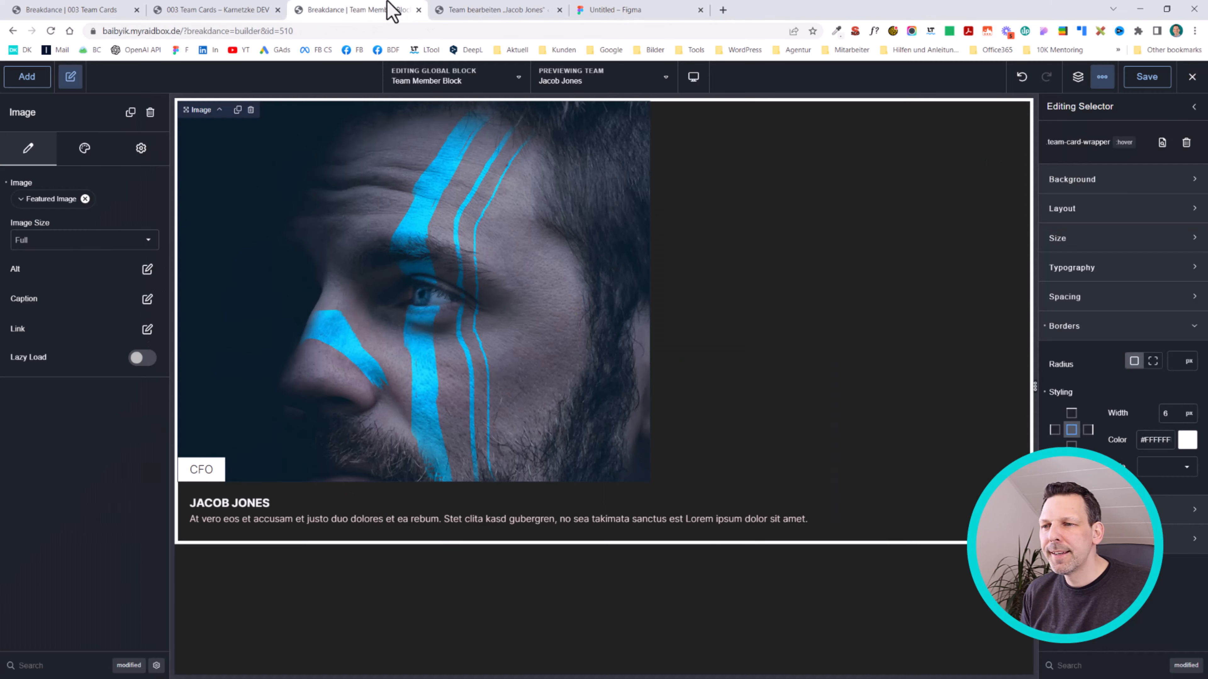
pyautogui.click(511, 9)
pyautogui.click(378, 10)
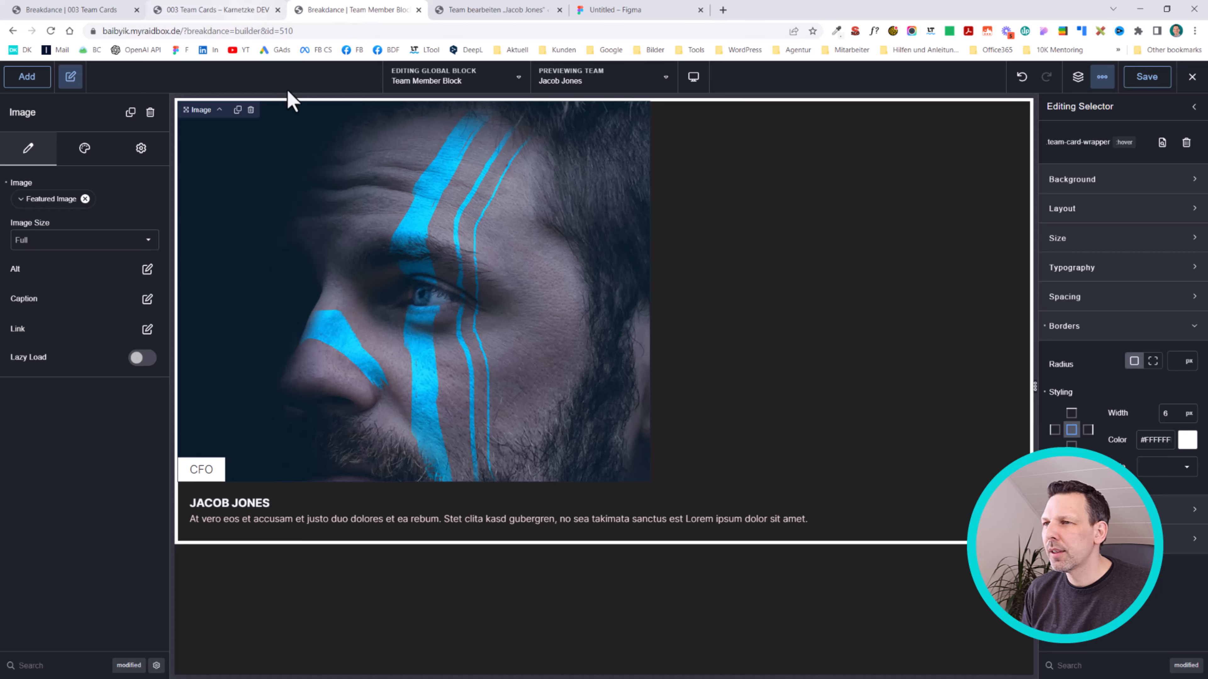
pyautogui.click(270, 9)
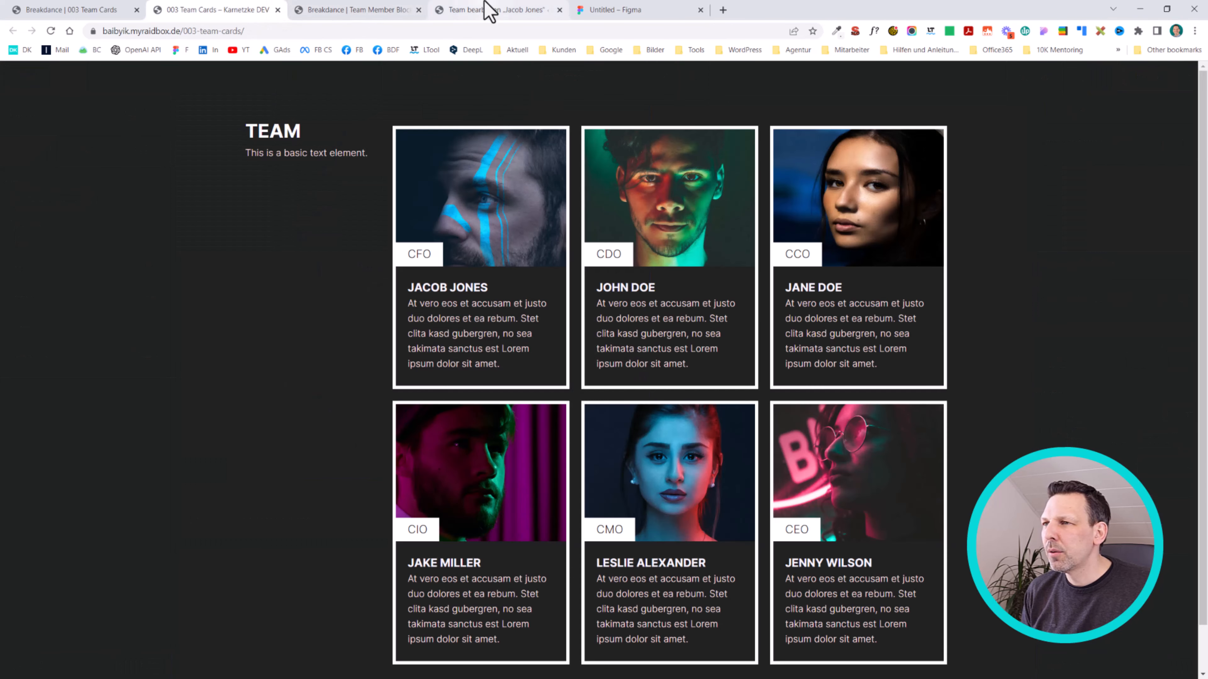
pyautogui.click(489, 9)
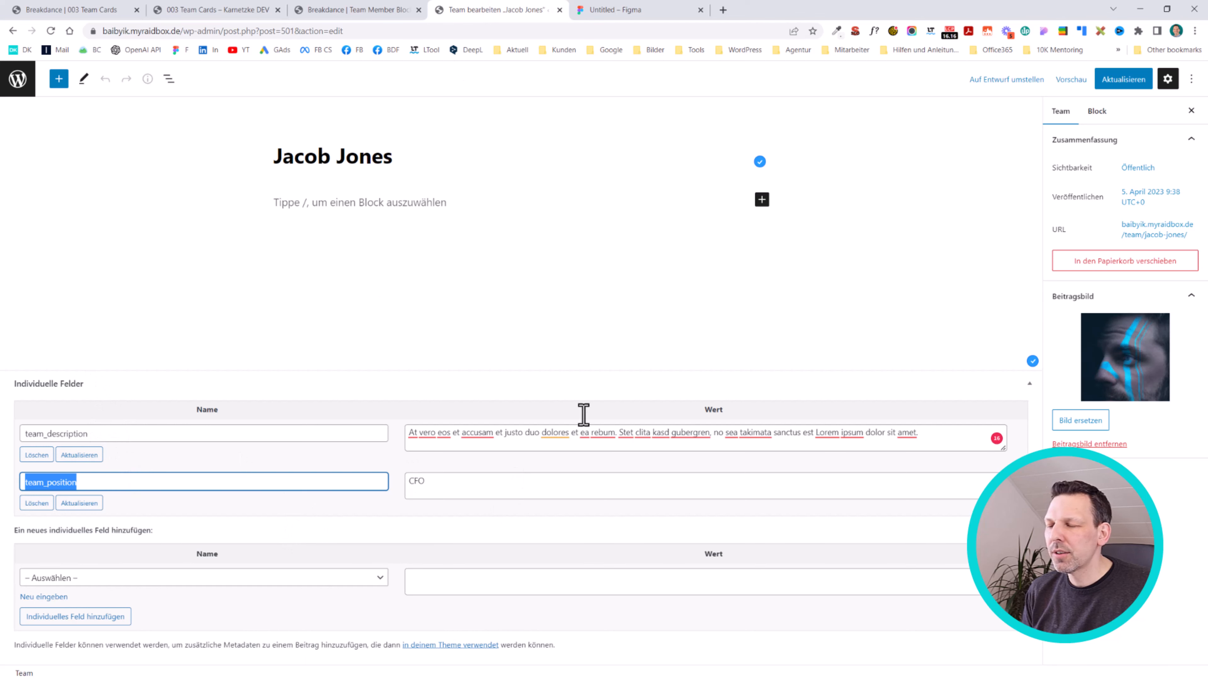
# Return to the Team Member Block and open the Typography settings of the position badge text.
pyautogui.click(333, 9)
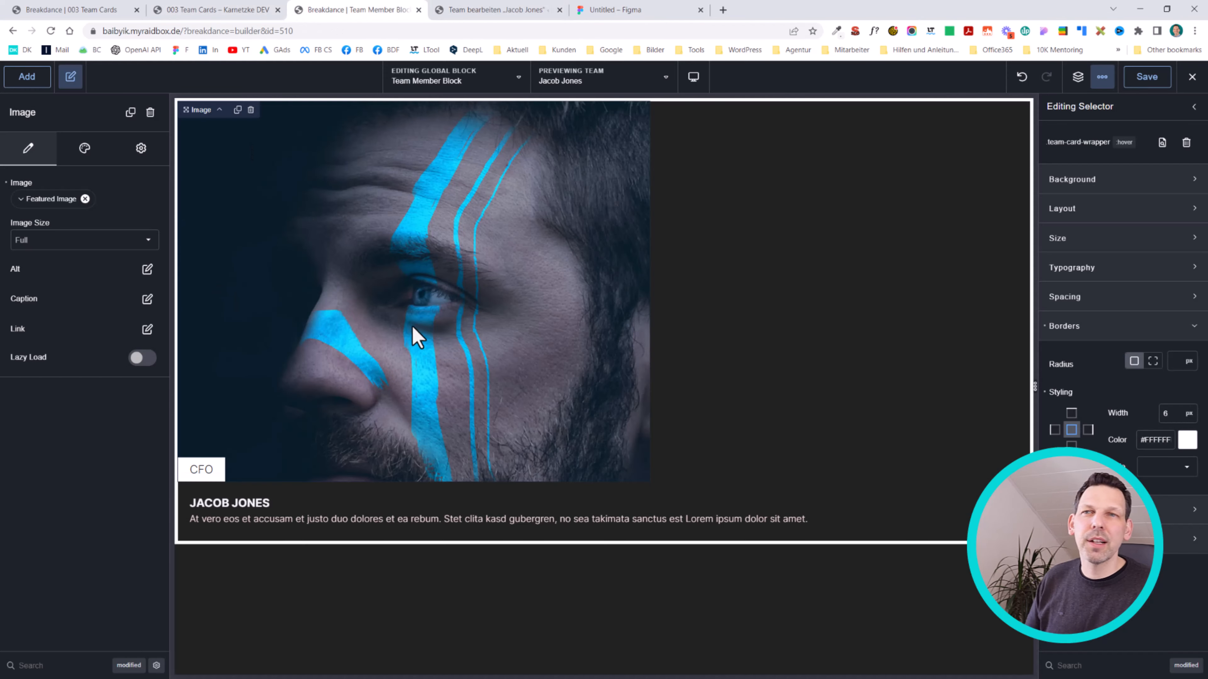
pyautogui.click(192, 476)
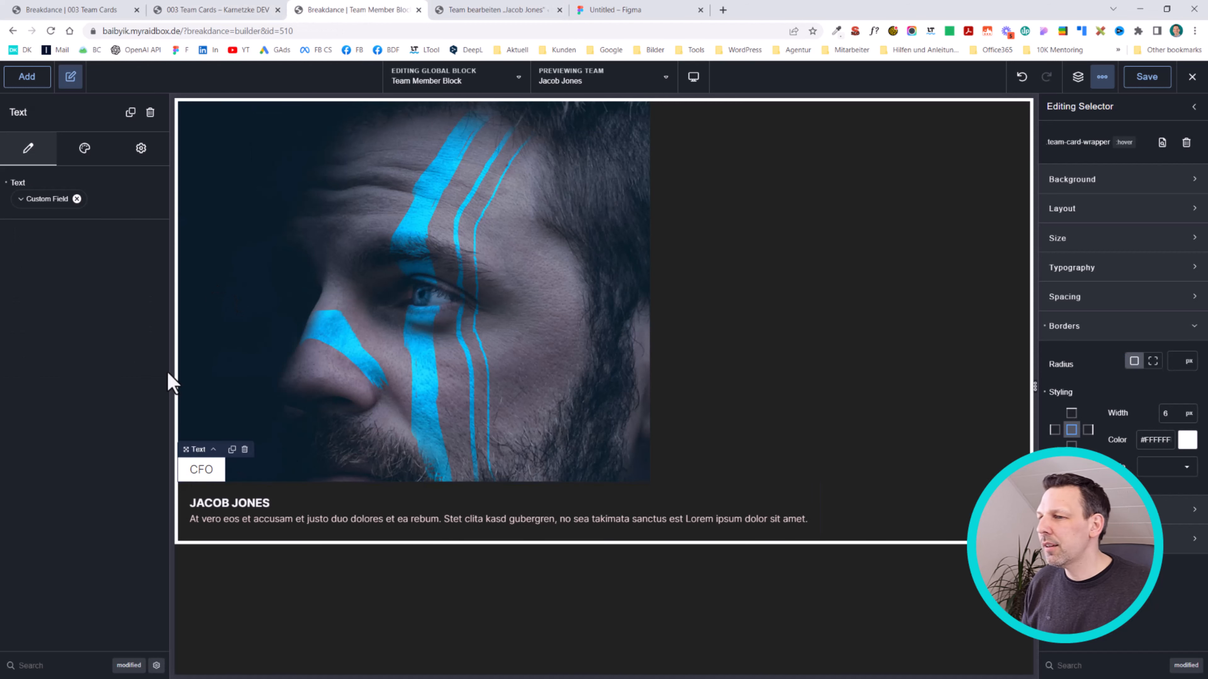
pyautogui.click(80, 151)
pyautogui.click(52, 216)
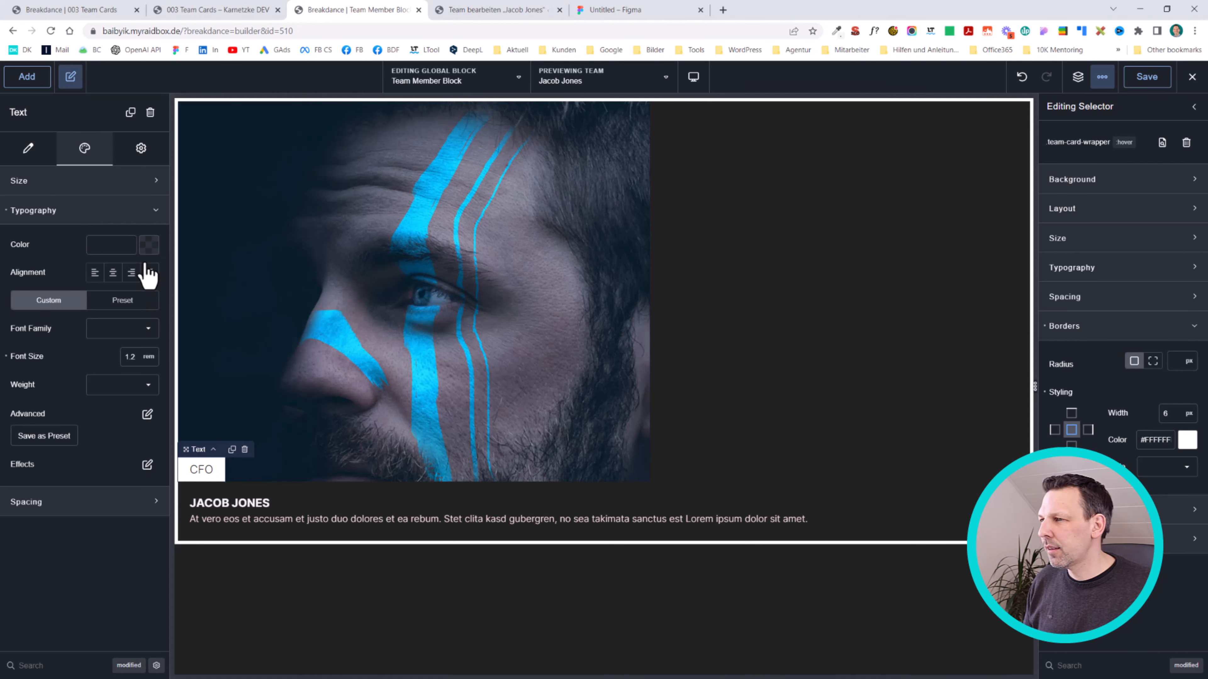
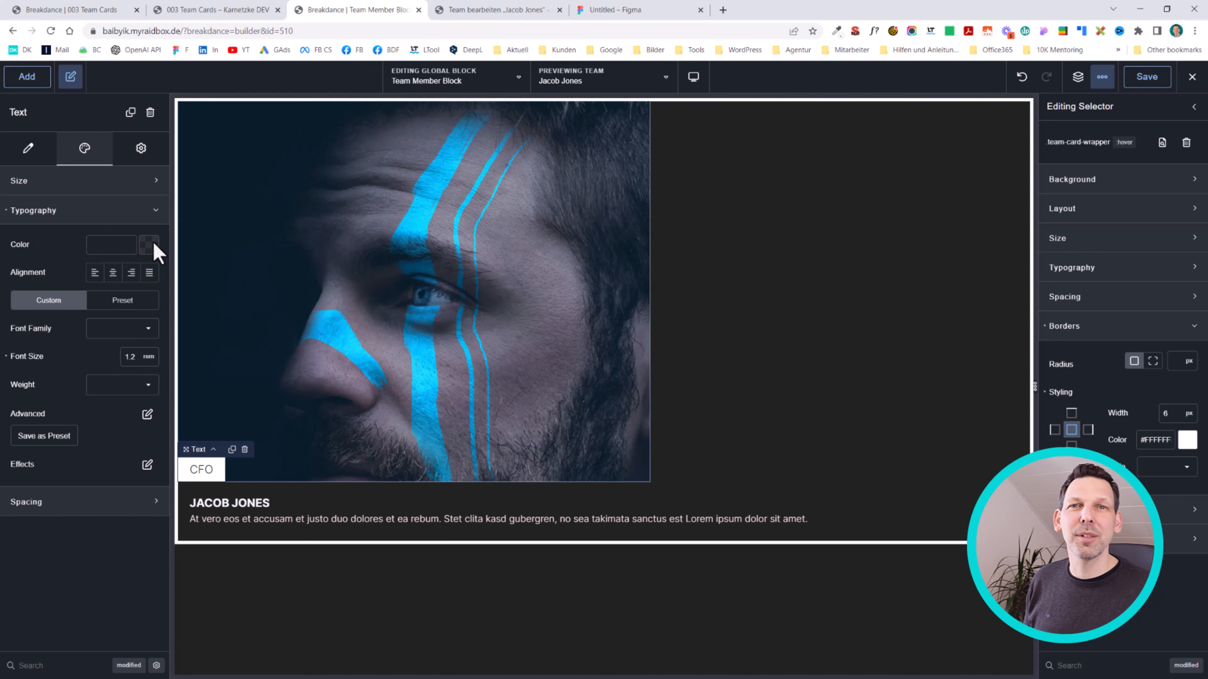
# Select the card's outer Div, and open the second CSS stylesheet in the Global Settings Code section.
pyautogui.click(894, 135)
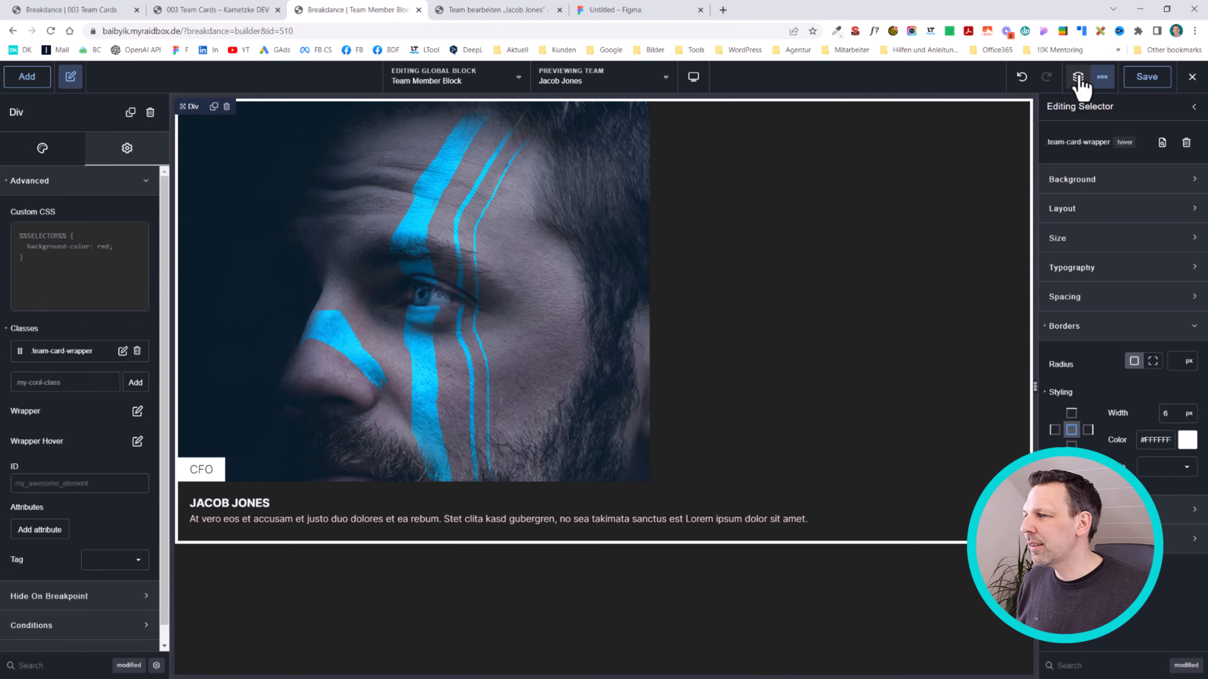
pyautogui.click(1102, 76)
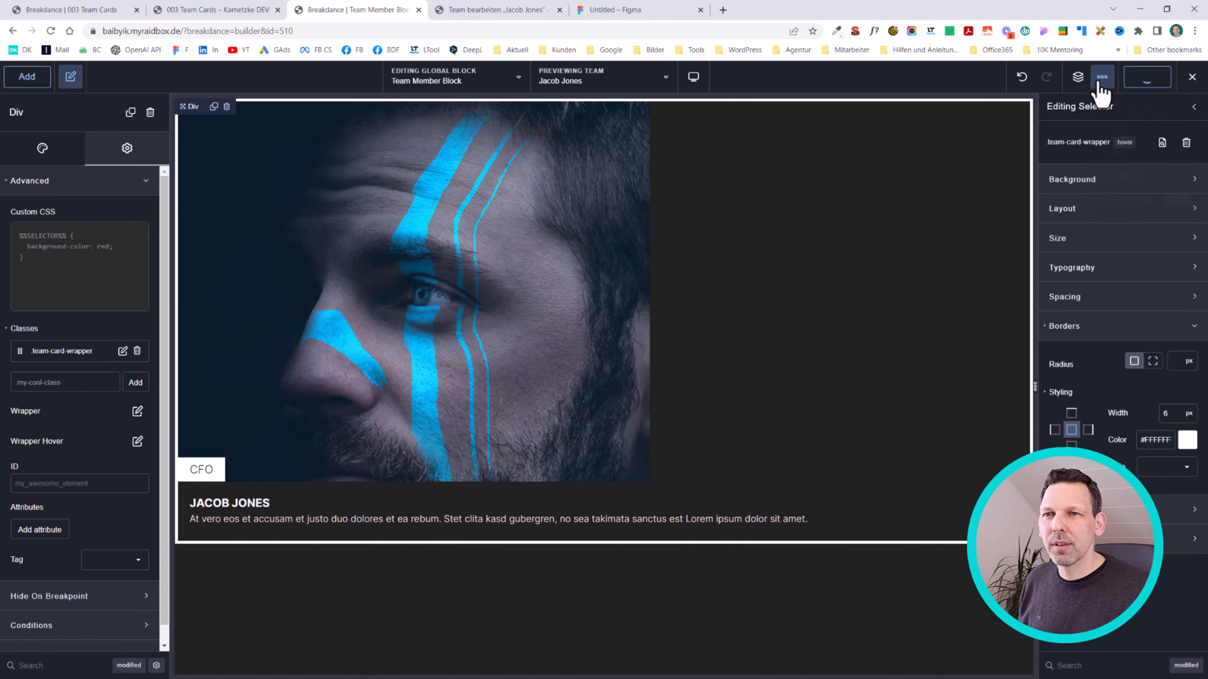
pyautogui.click(1108, 107)
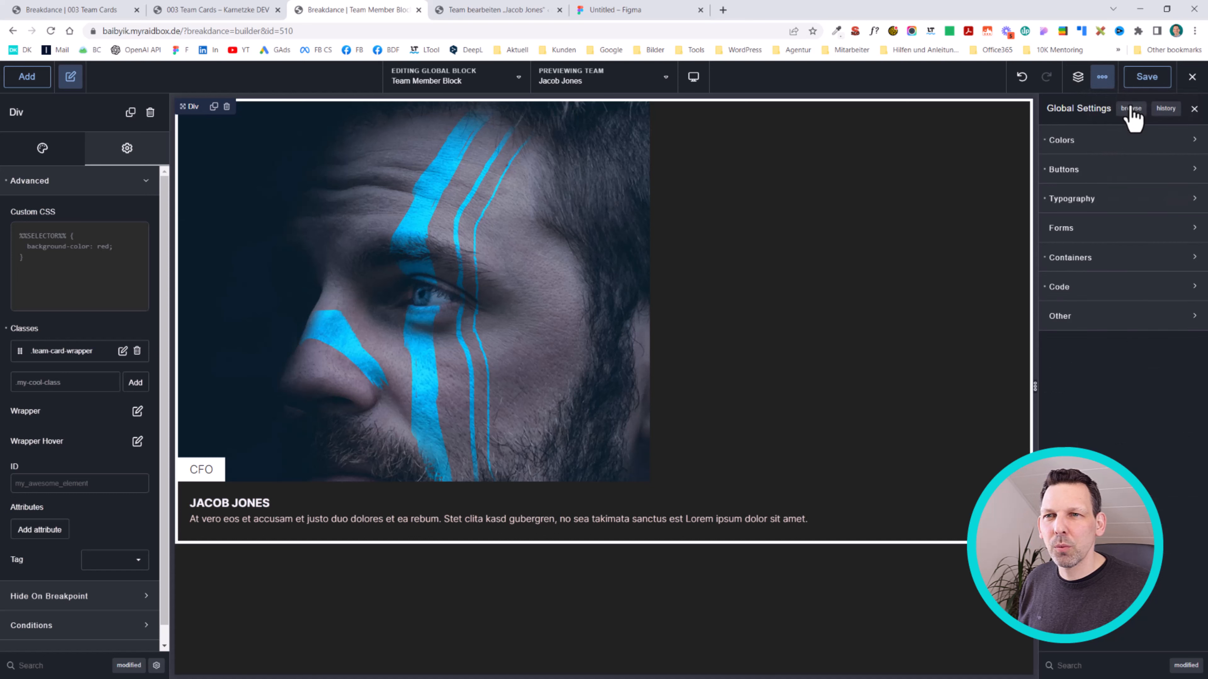
pyautogui.click(1091, 288)
pyautogui.click(1093, 370)
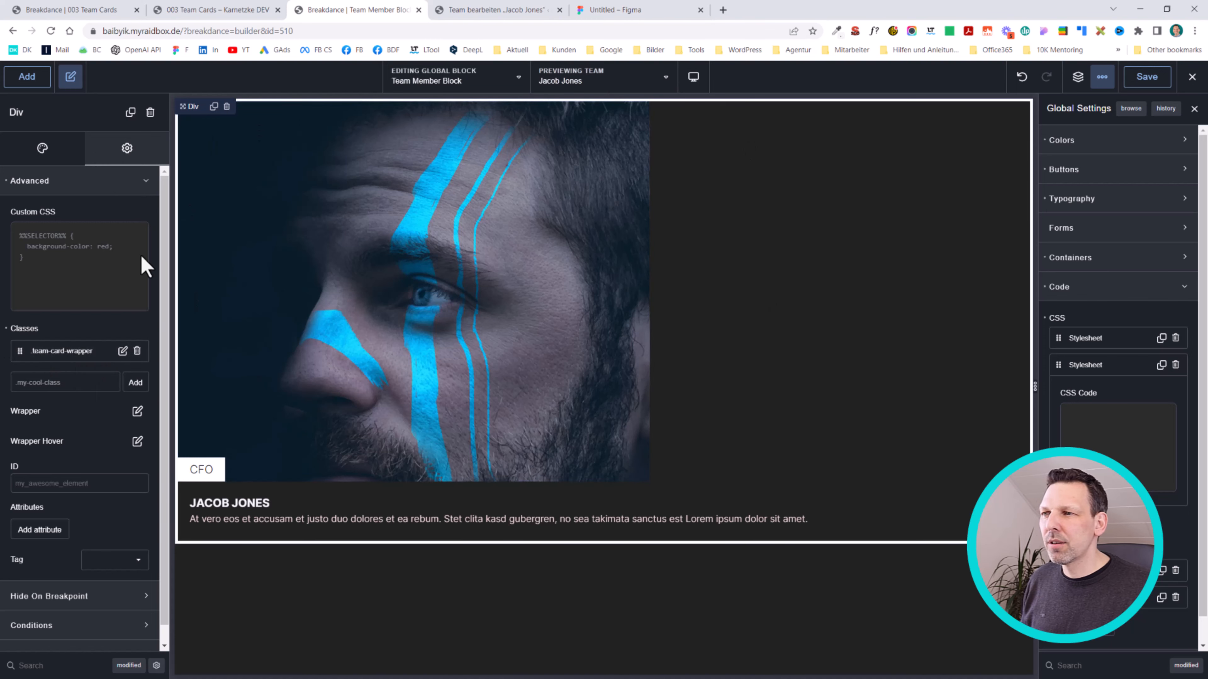
# On the 003 Team Cards page, set the Post Loop Builder's ID to team-loop.
pyautogui.click(243, 4)
pyautogui.click(106, 3)
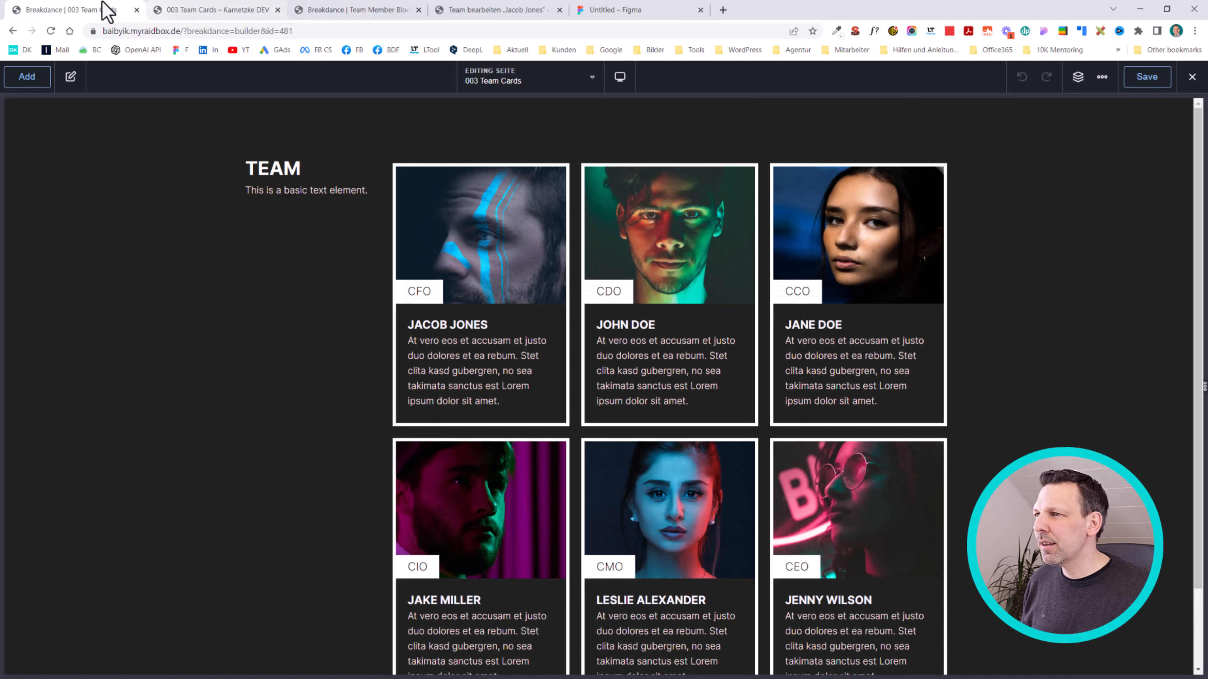
pyautogui.moveTo(103, 4); pyautogui.dragTo(248, 4)
pyautogui.click(566, 303)
pyautogui.click(1077, 76)
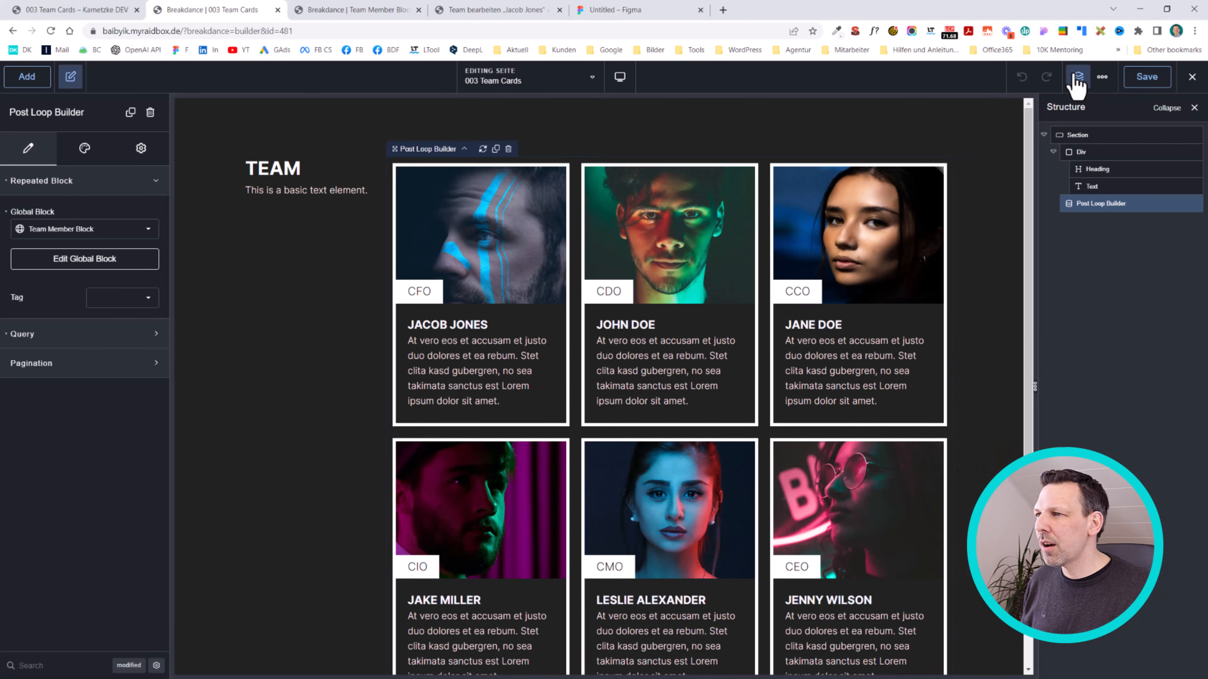
pyautogui.click(142, 148)
pyautogui.click(100, 181)
pyautogui.click(49, 449)
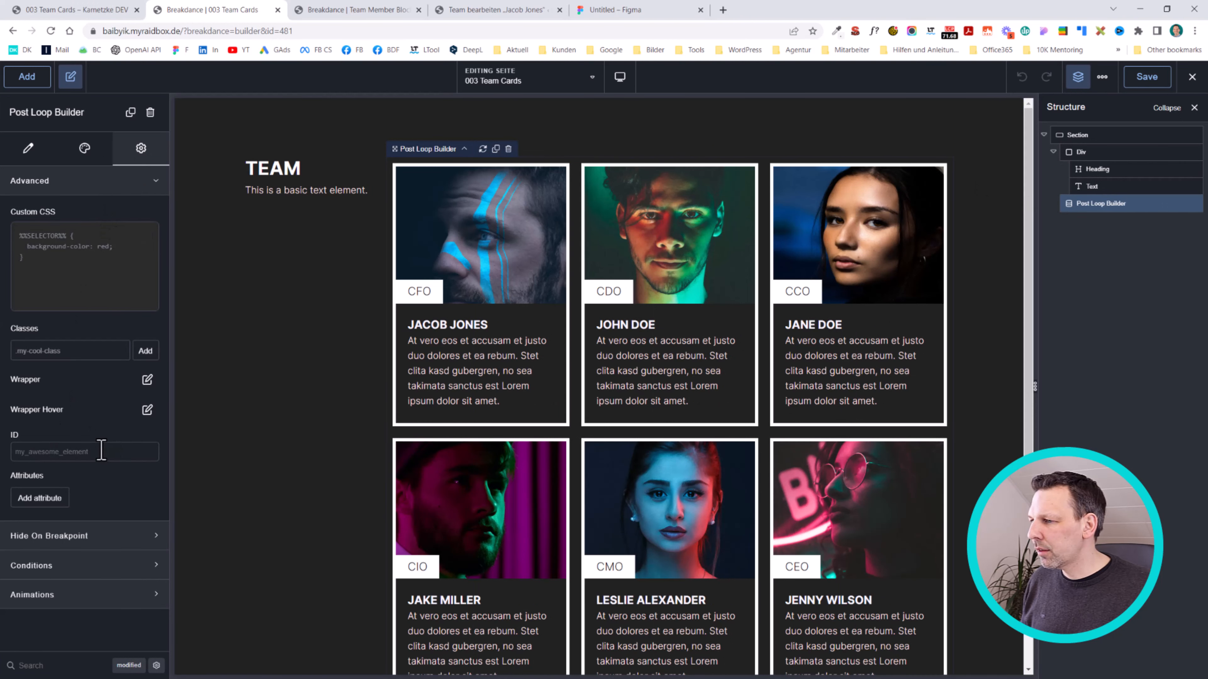
pyautogui.write('team-loop')
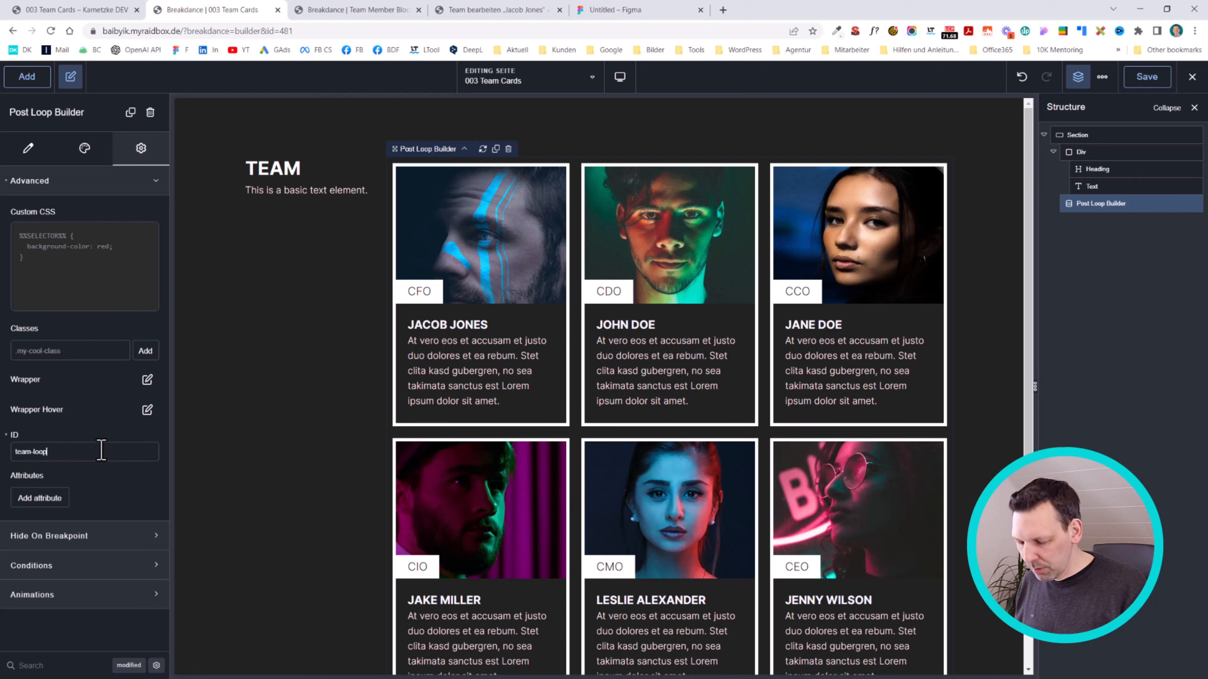
pyautogui.hotkey('ctrl', 'a')
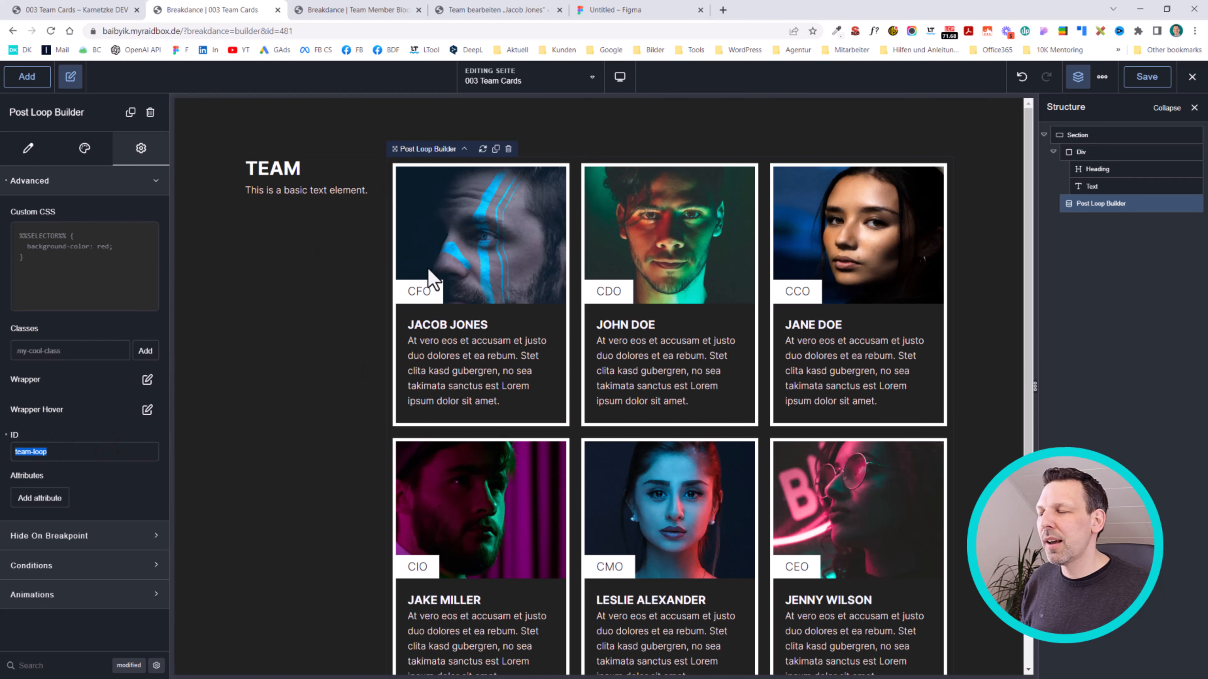
# Check the outer Div's classes and the element structure in the Team Member Block.
pyautogui.click(373, 10)
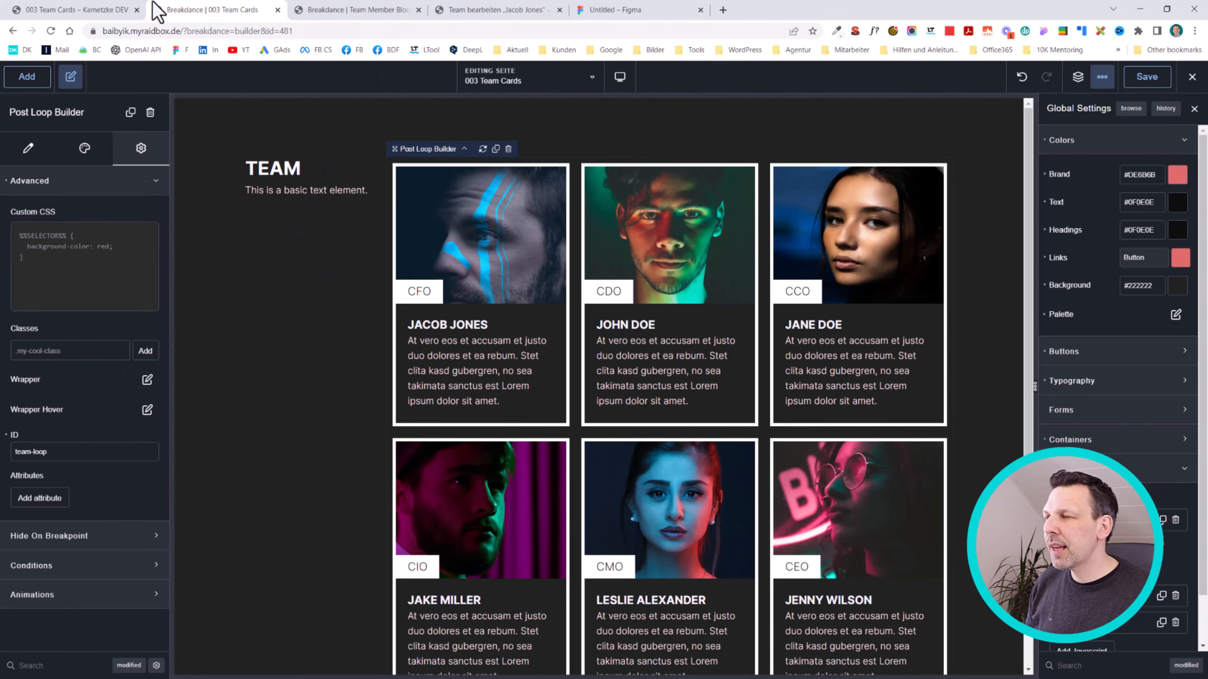
pyautogui.click(103, 4)
pyautogui.click(214, 3)
pyautogui.hotkey('ctrl', 'Tab')
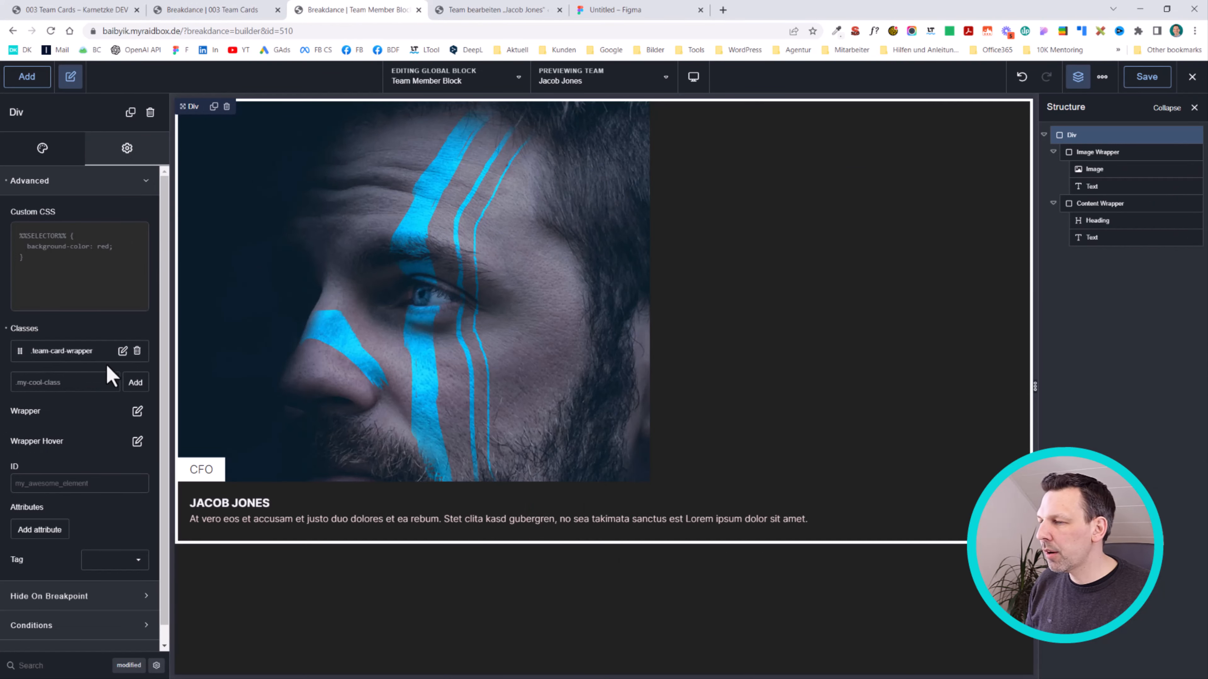
pyautogui.hotkey('ctrl', 'shift', 'Tab')
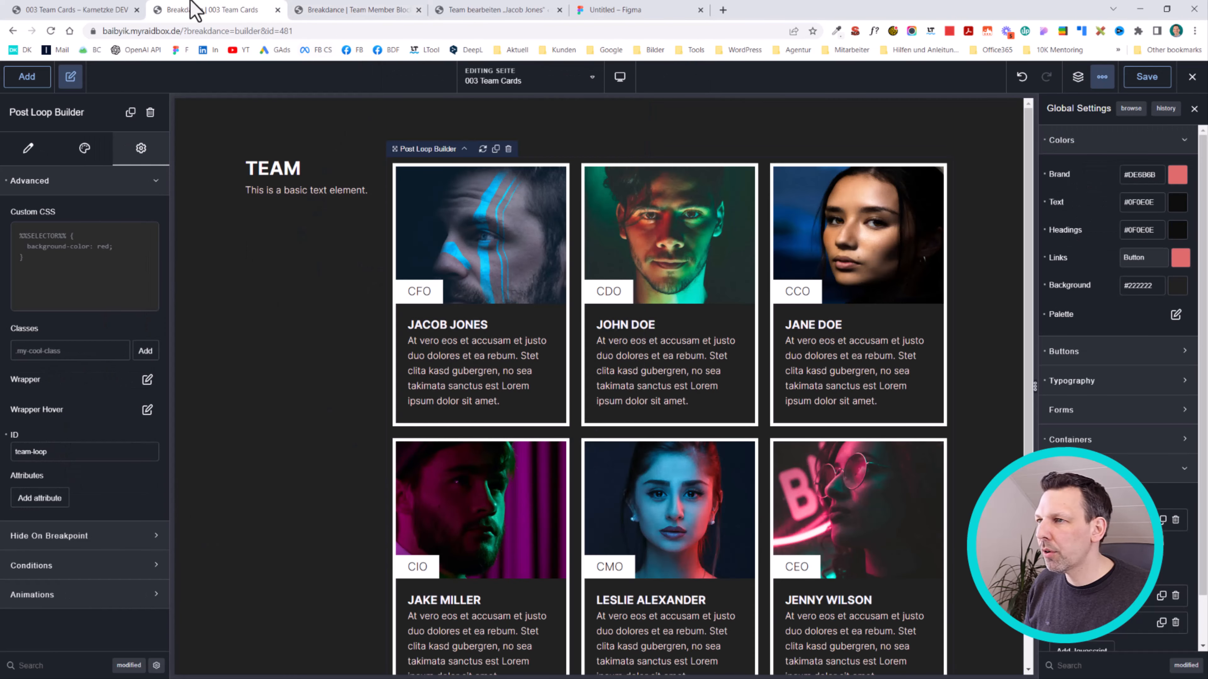
# Reload the published team page and inspect the first card's image in DevTools, with its window moved off the card.
pyautogui.hotkey('ctrl', 'shift', 'Tab')
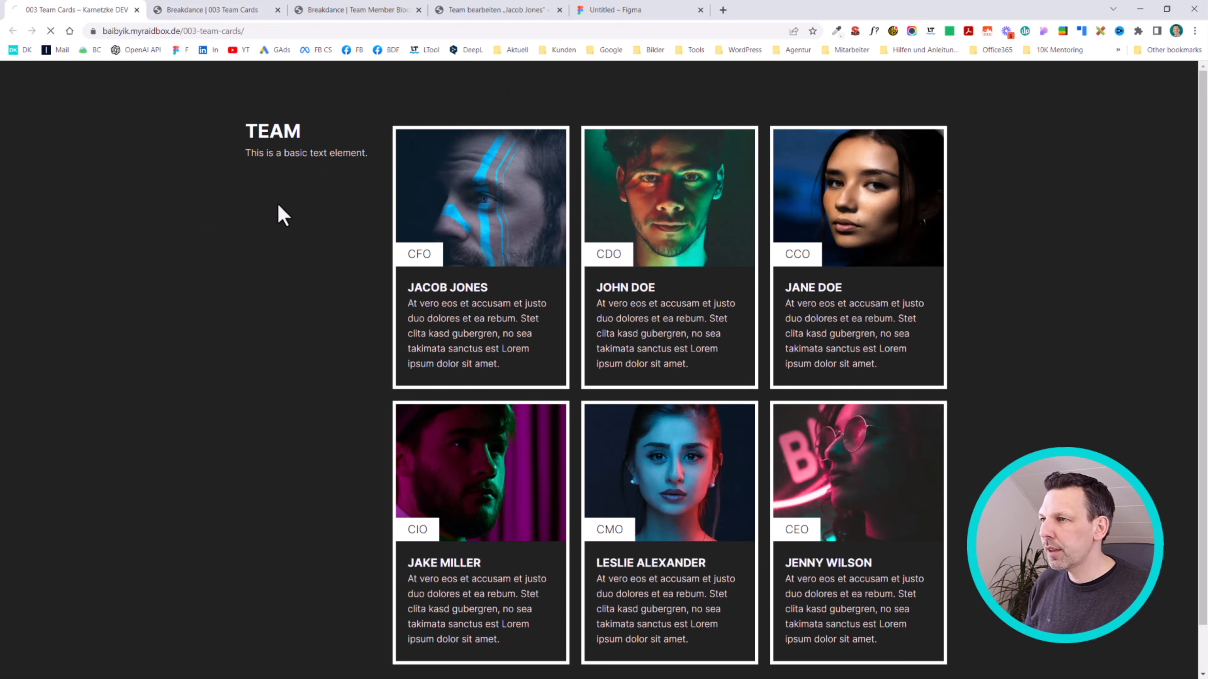
pyautogui.rightClick(287, 191)
pyautogui.click(348, 440)
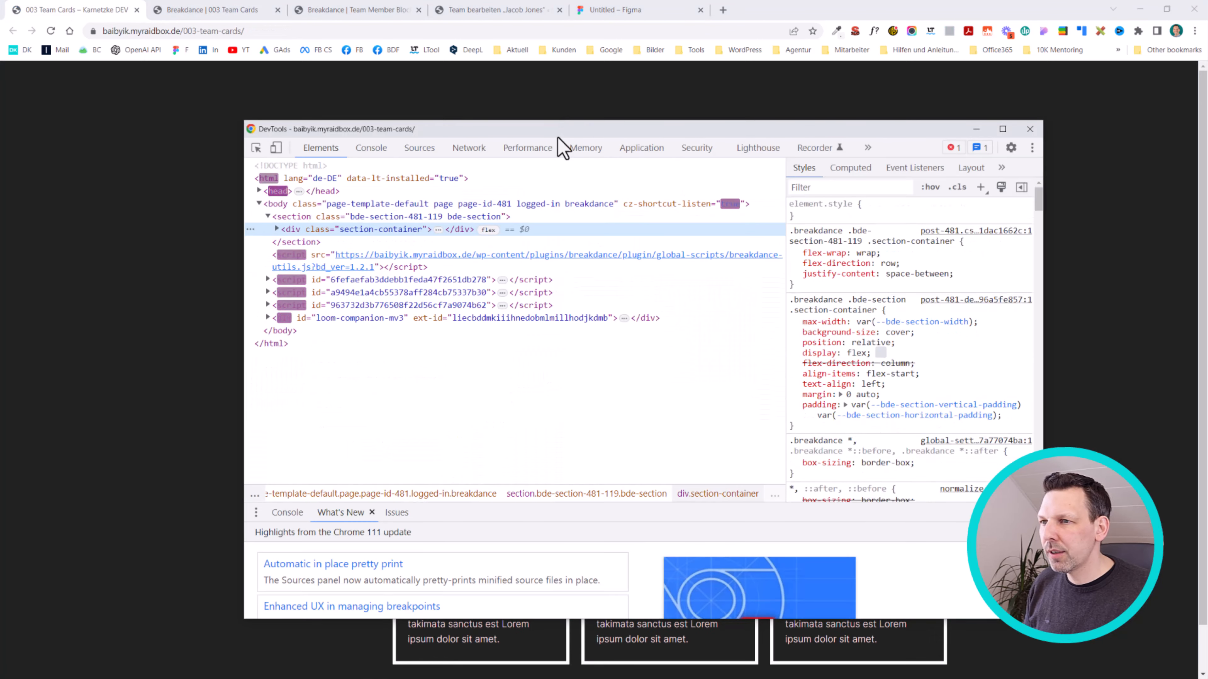
pyautogui.moveTo(558, 138); pyautogui.dragTo(1052, 141)
pyautogui.rightClick(467, 214)
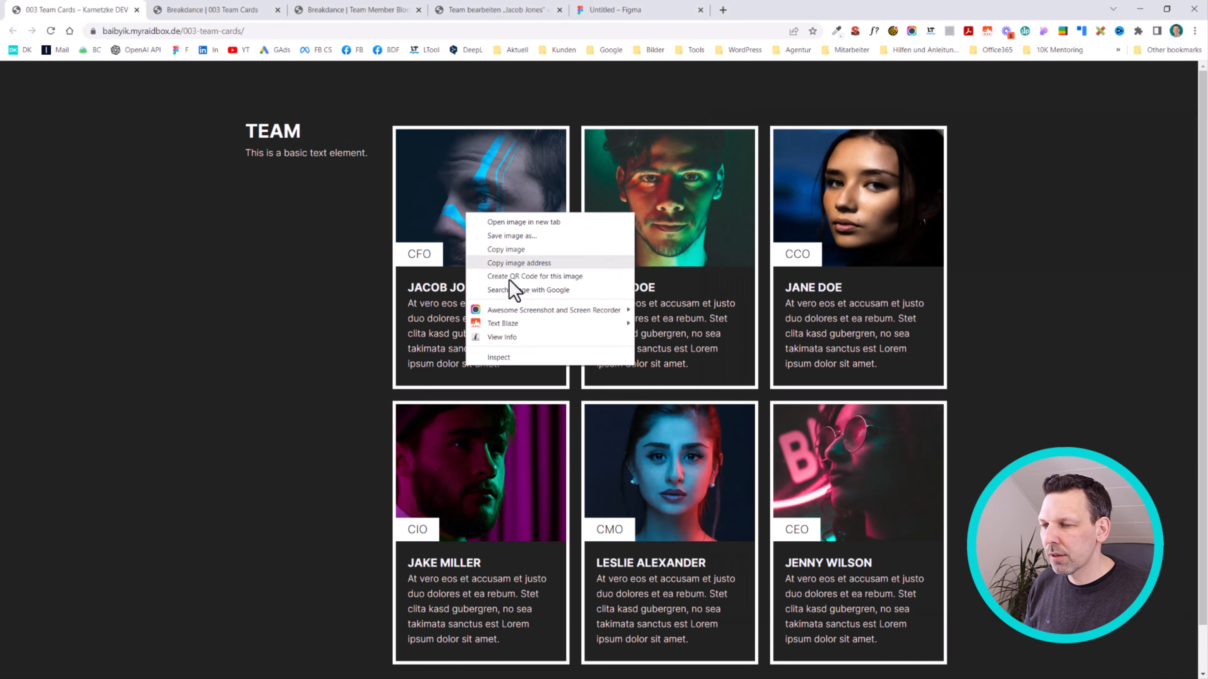
pyautogui.click(518, 357)
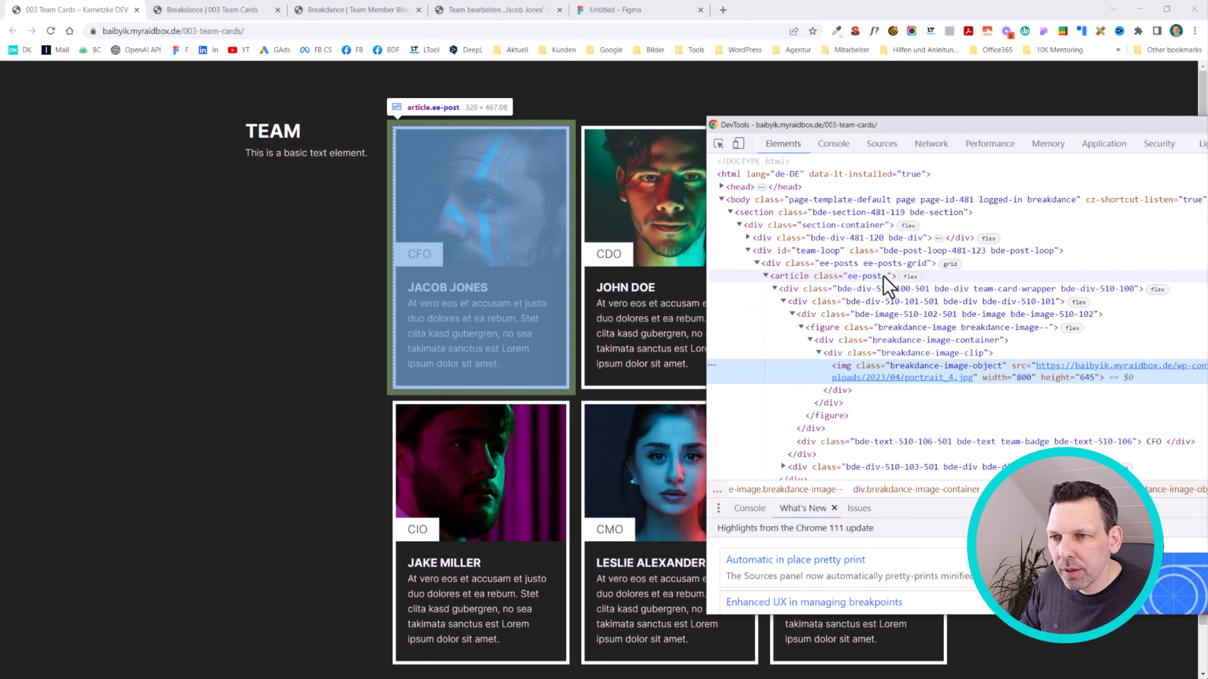
# Examine the team-loop container and its first ee-post article in the markup, and return to the 003 Team Cards builder.
pyautogui.click(813, 257)
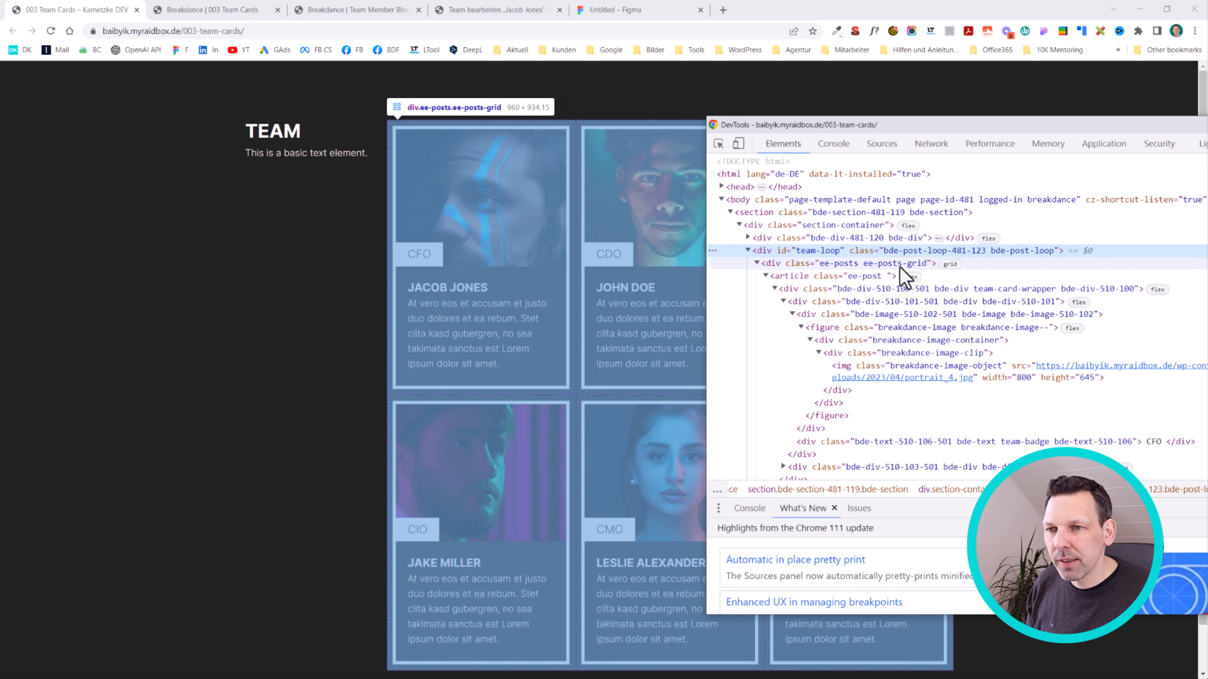
pyautogui.click(842, 275)
pyautogui.click(765, 276)
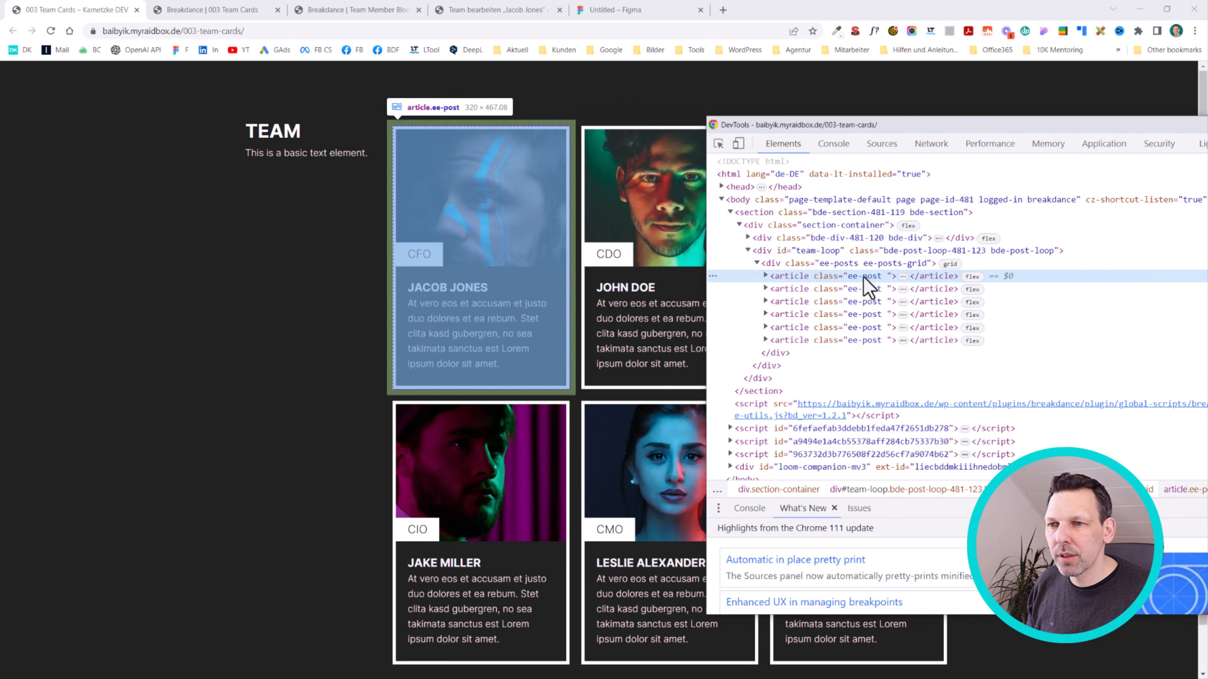
pyautogui.click(766, 276)
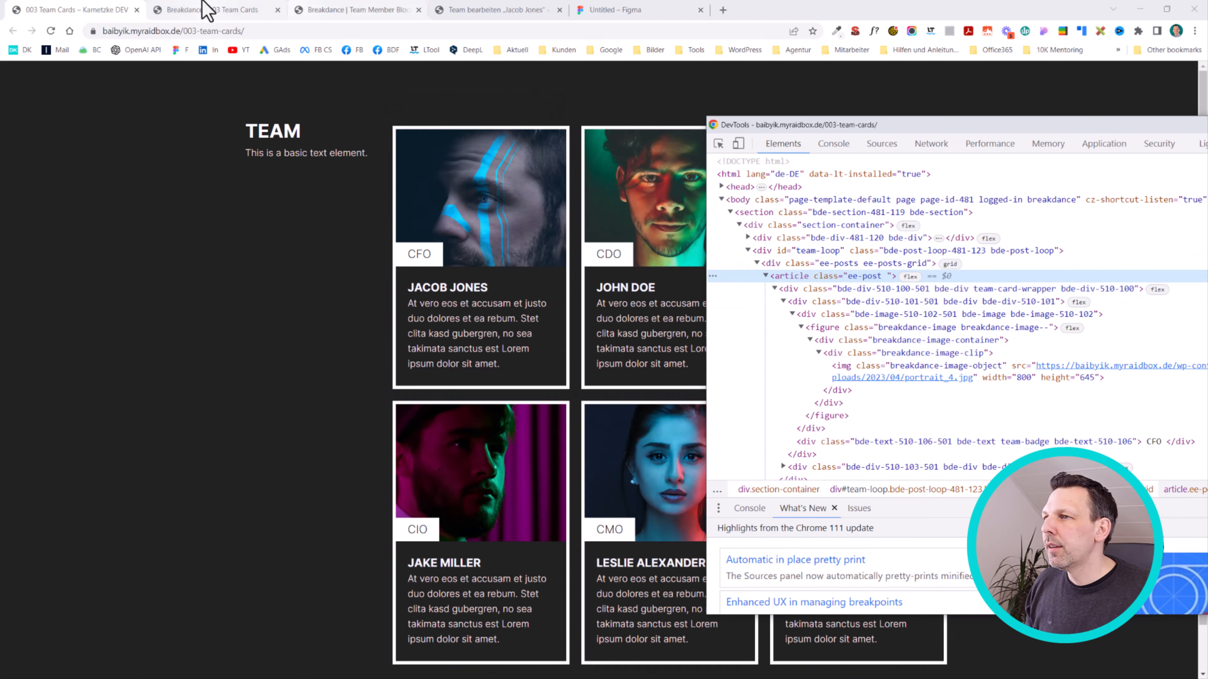
pyautogui.click(205, 10)
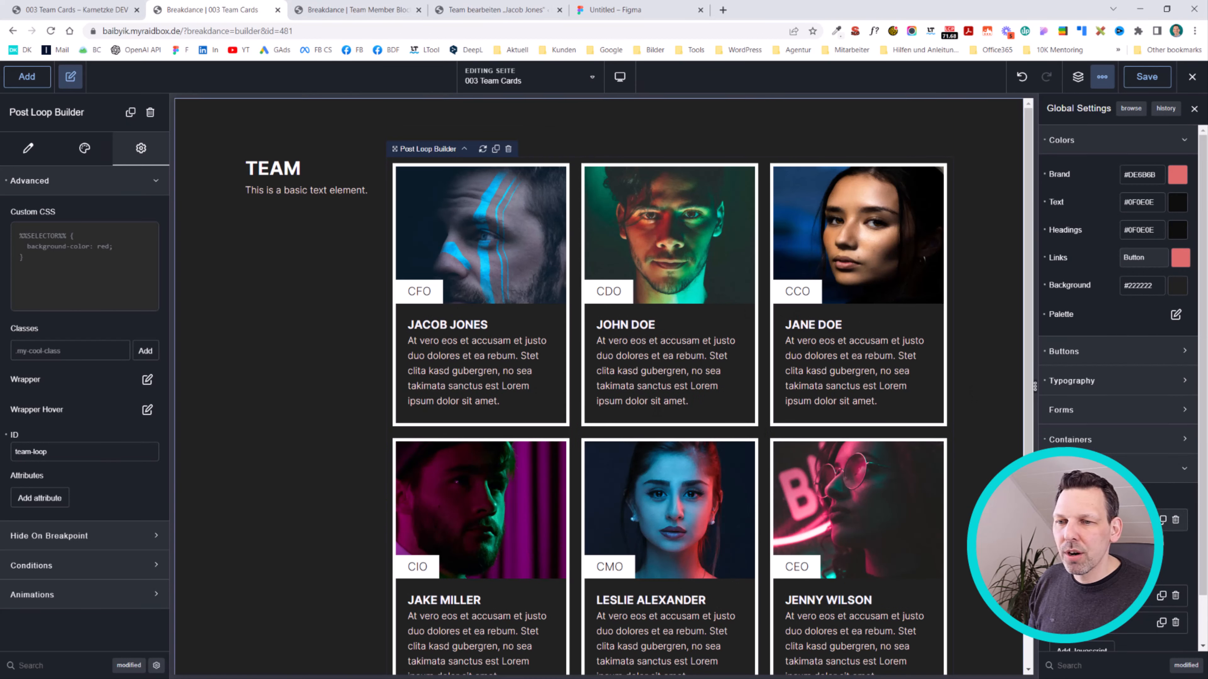
# Add a second stylesheet to the global CSS code and begin its rule with the selector #team-loop .ee-post-grid.
pyautogui.click(1081, 548)
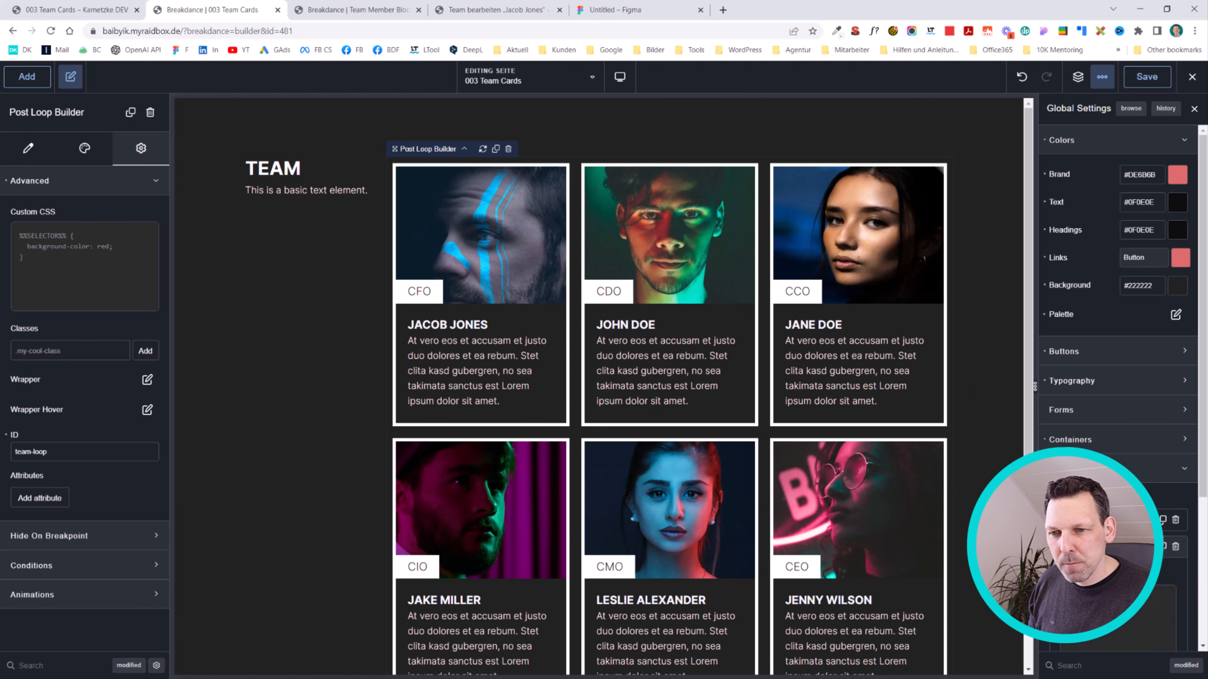
pyautogui.scroll(-4, 1118, 380)
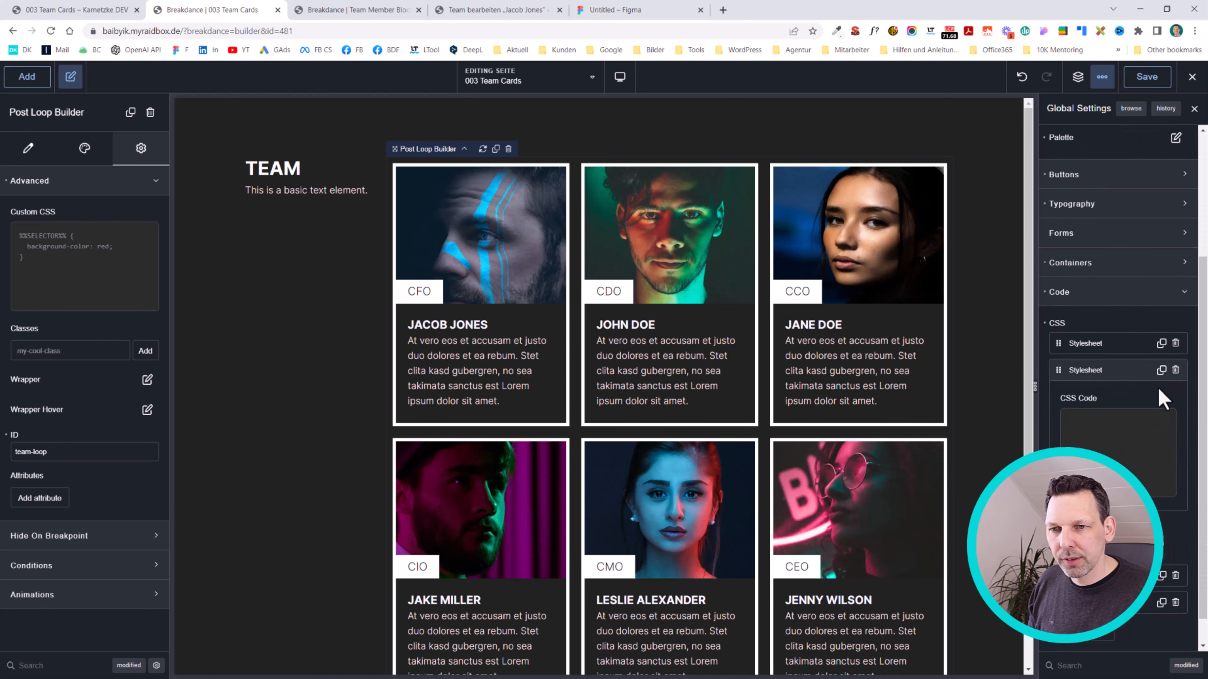
pyautogui.click(1160, 423)
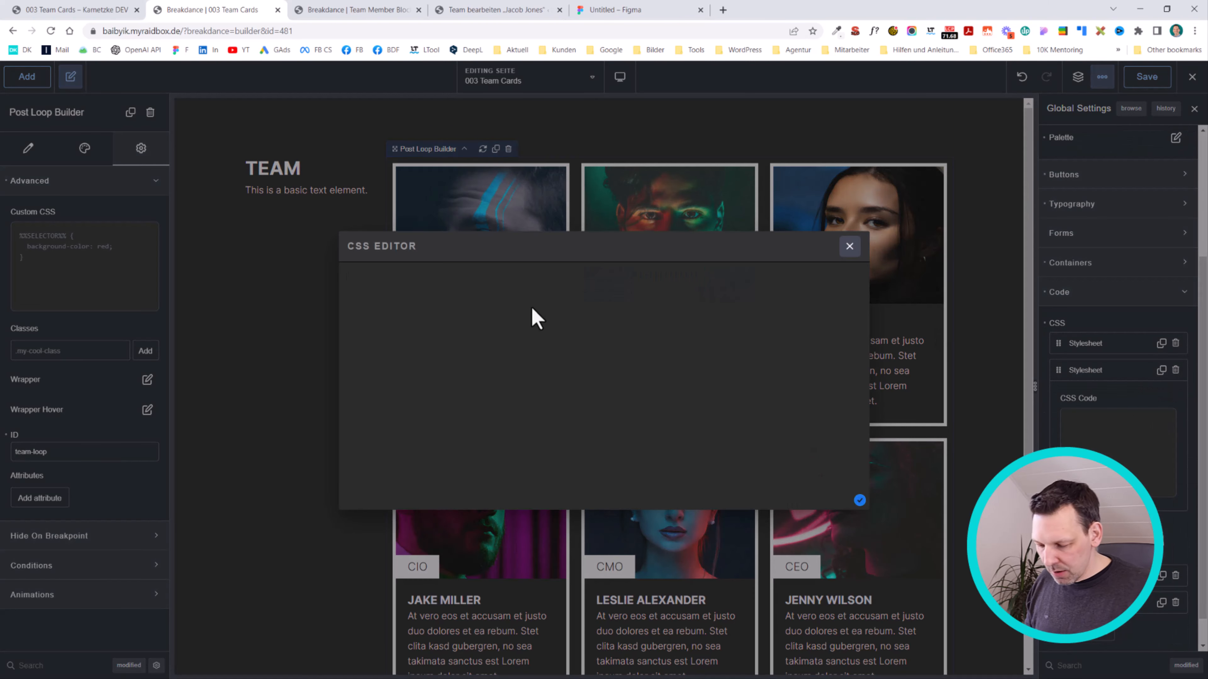
pyautogui.write('#team')
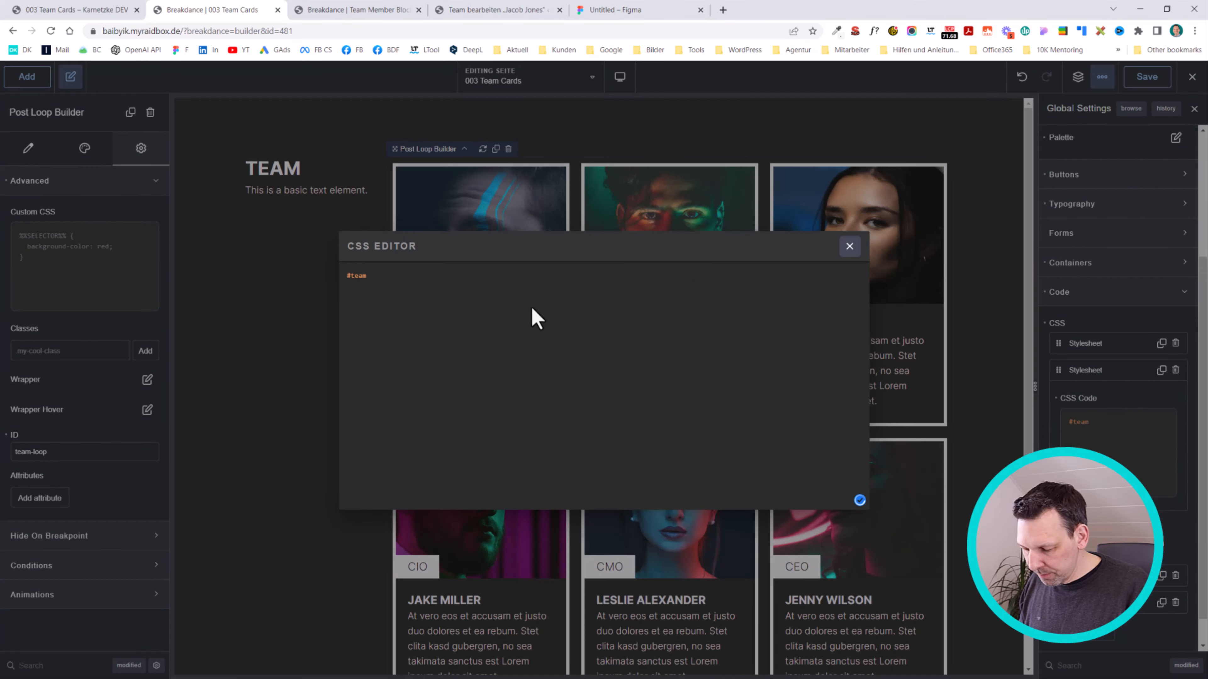
pyautogui.write('-loop')
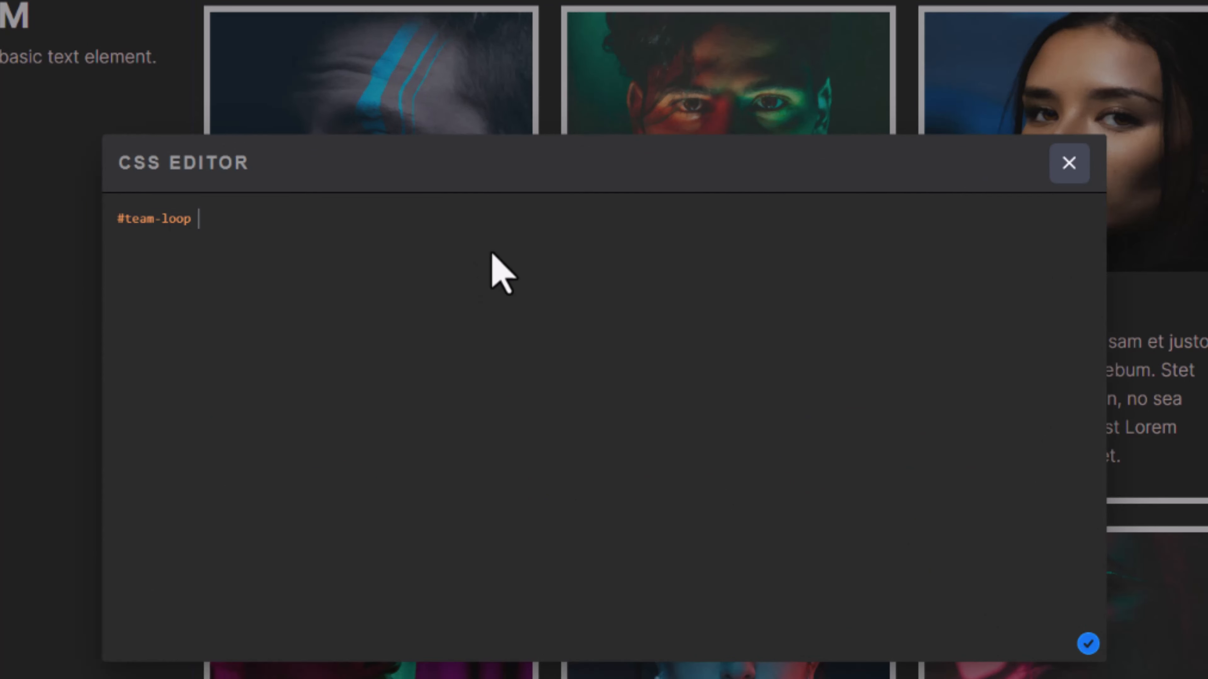
pyautogui.write('.ee-post-')
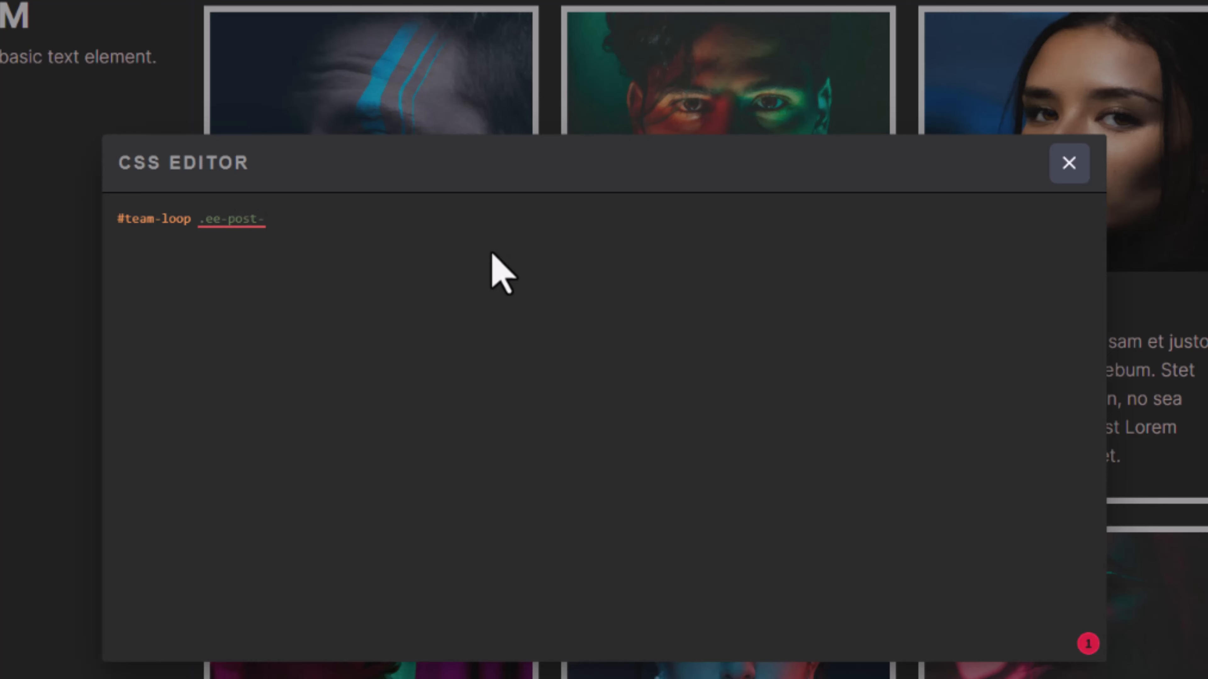
pyautogui.write('grid')
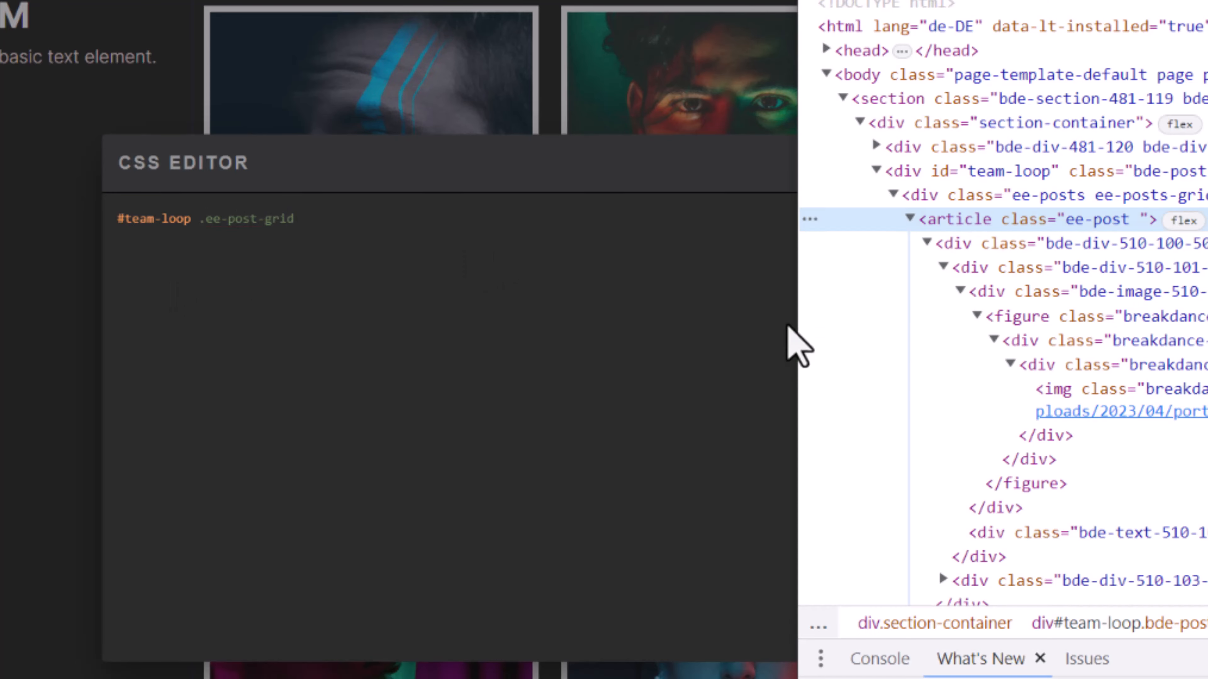
# Check the loop's class names in the DevTools markup and extend the CSS selector with .ee-posts: after .ee-post-grid.
pyautogui.press('F12')
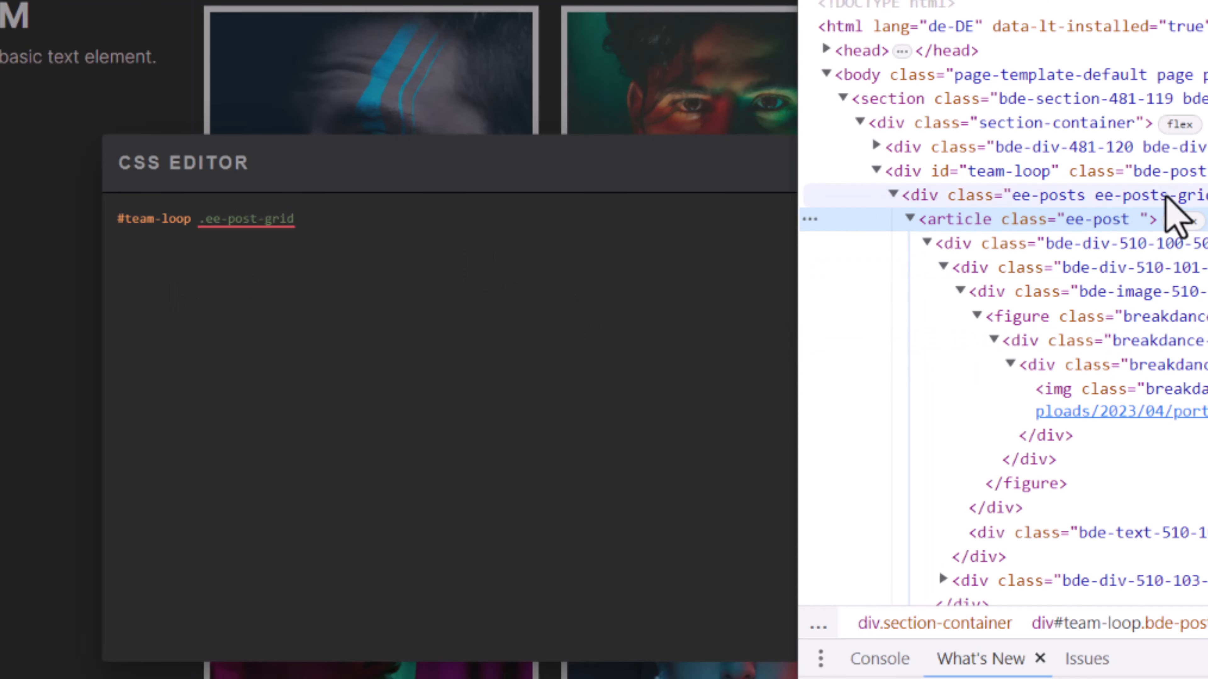
pyautogui.click(1148, 202)
pyautogui.click(414, 236)
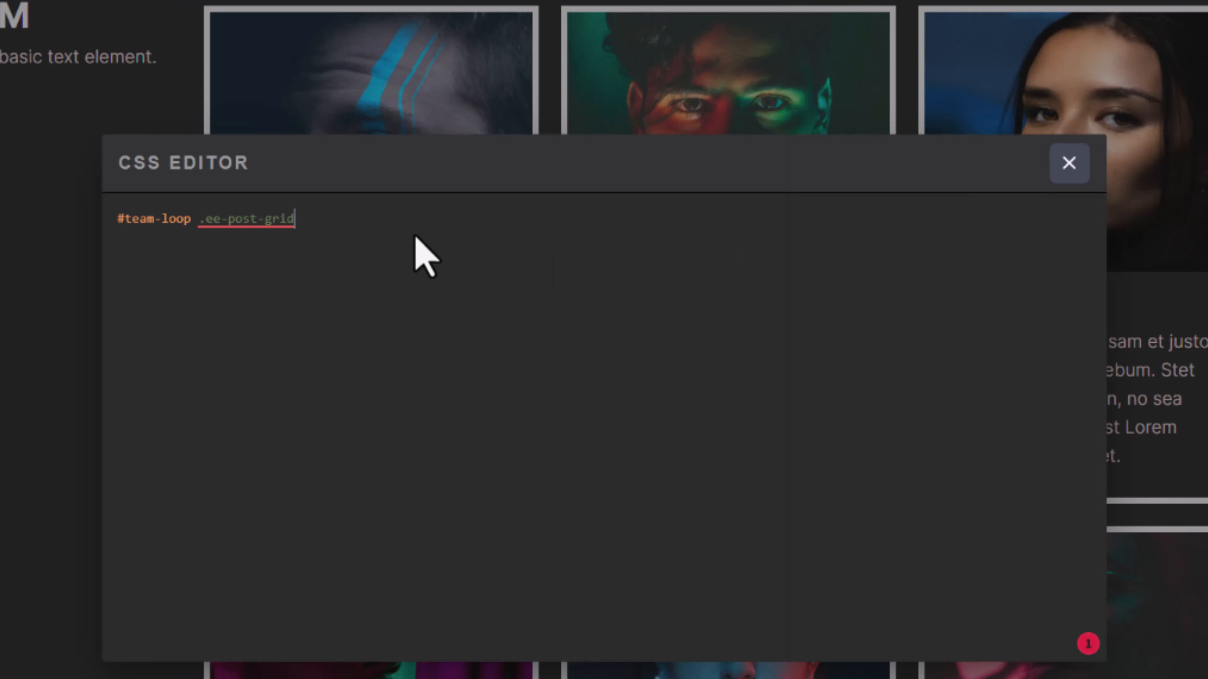
pyautogui.hotkey('alt', 'Tab')
pyautogui.click(1099, 220)
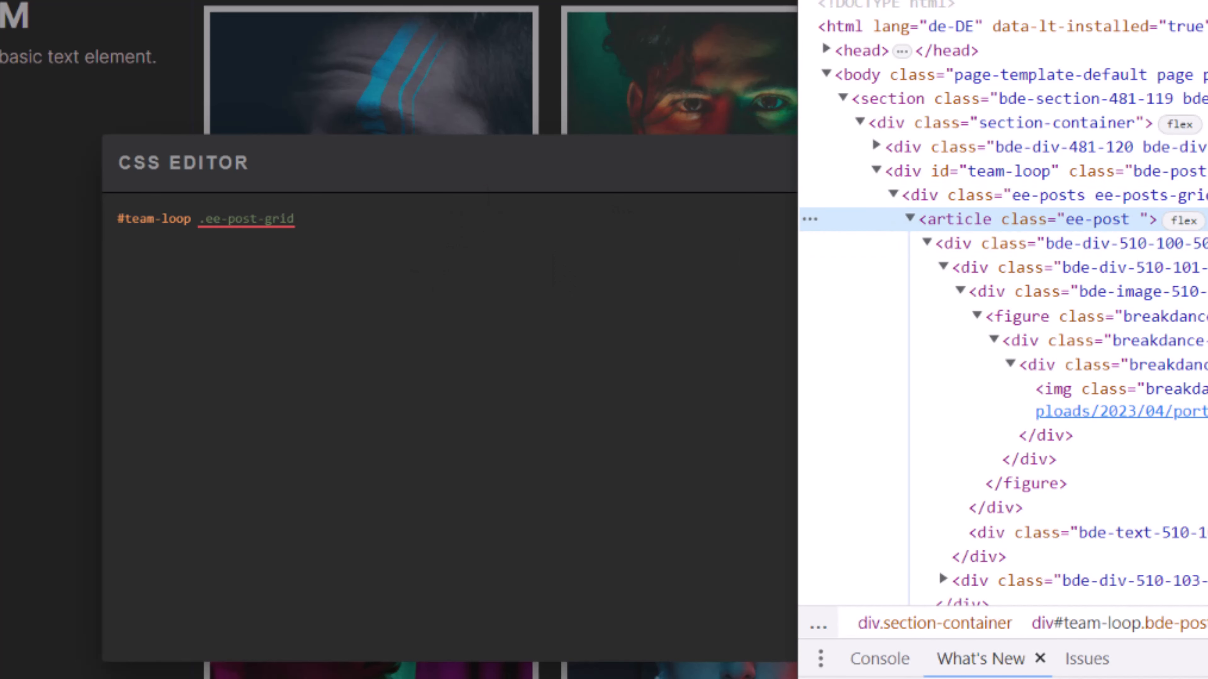
pyautogui.click(371, 215)
pyautogui.hotkey('ctrl', 'a')
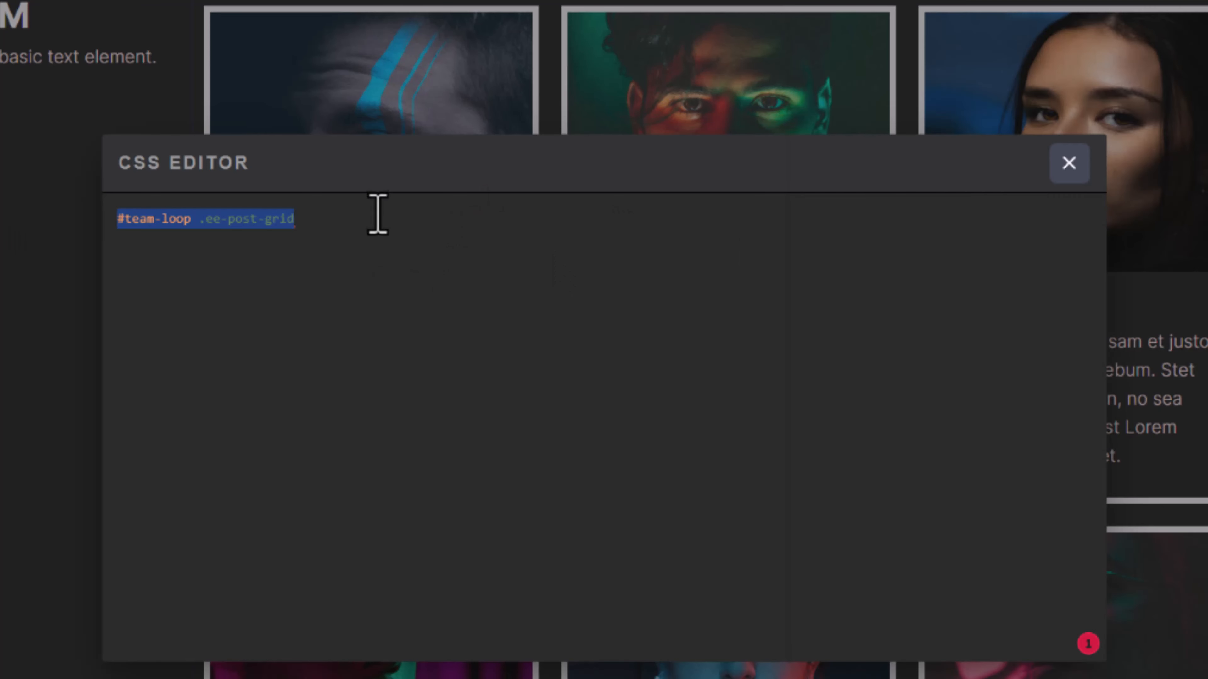
pyautogui.click(423, 208)
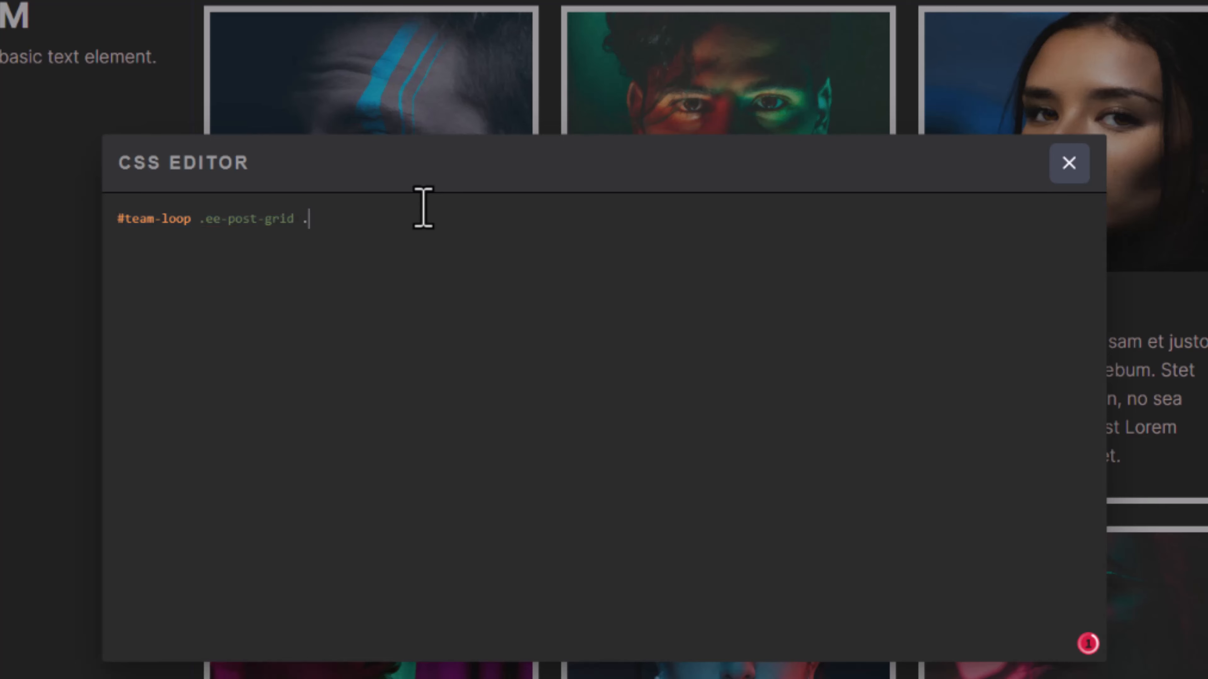
pyautogui.write('.ee-posts')
pyautogui.press('BackSpace')
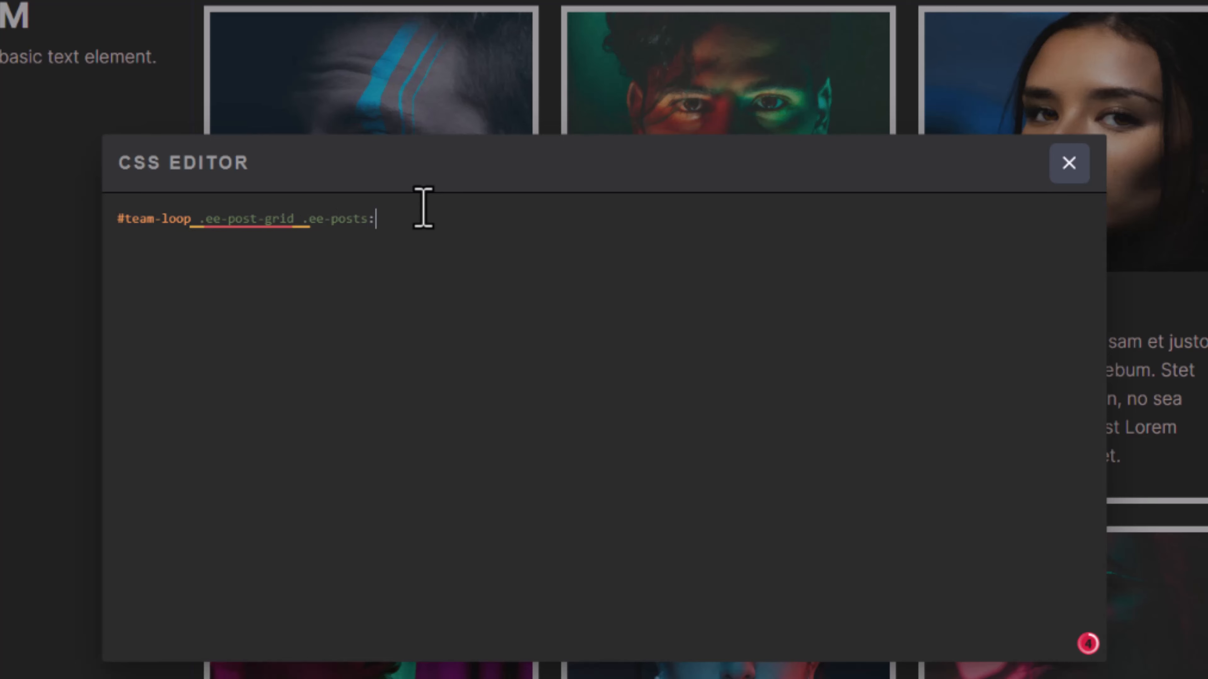
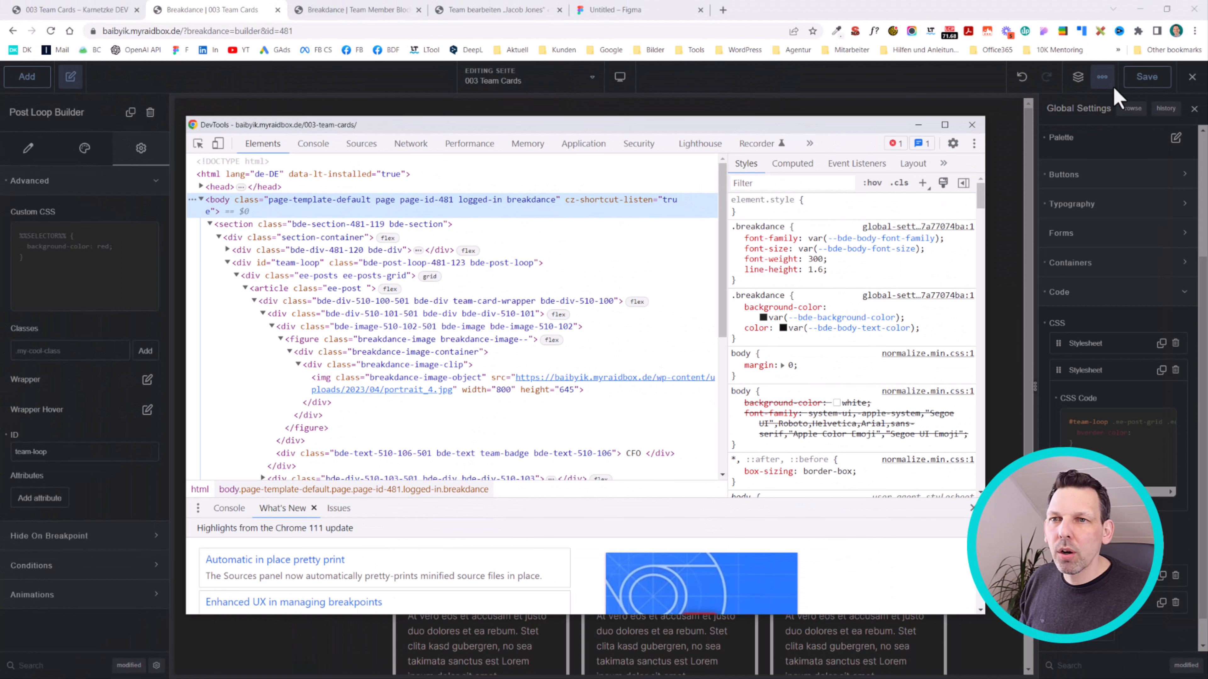
# Check the card colours in the Figma design and the brand1, brand2 and brand3 entries in Breakdance's global colour palette.
pyautogui.click(971, 126)
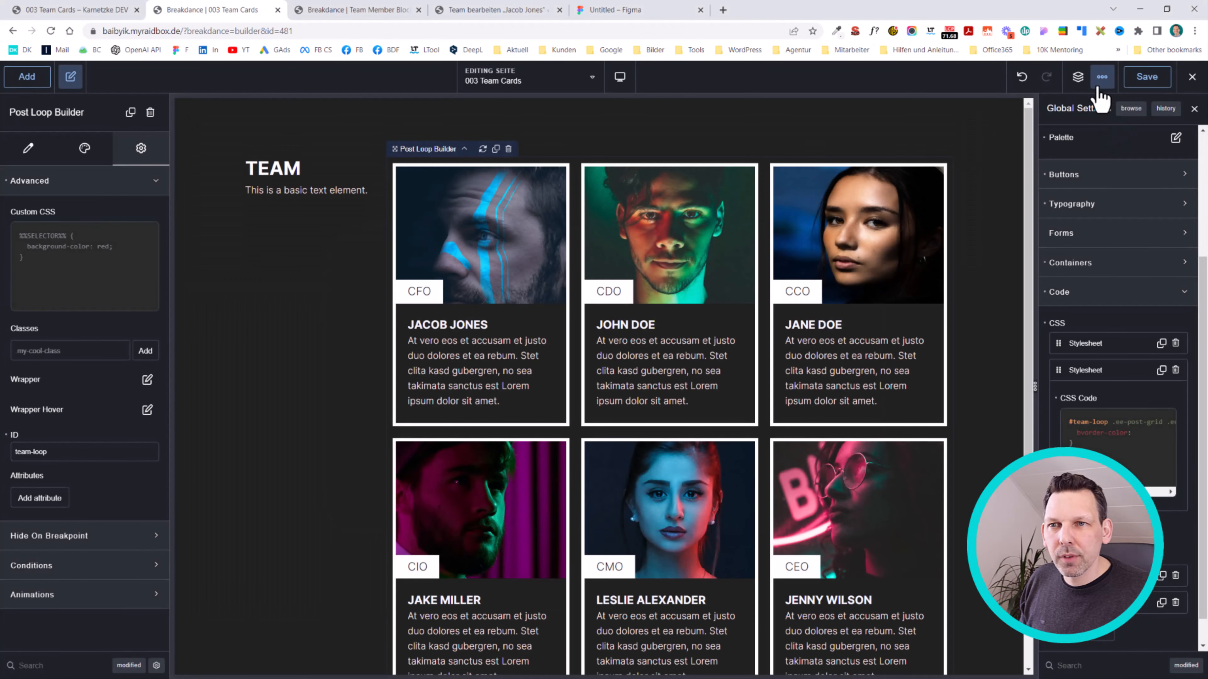
pyautogui.click(1102, 77)
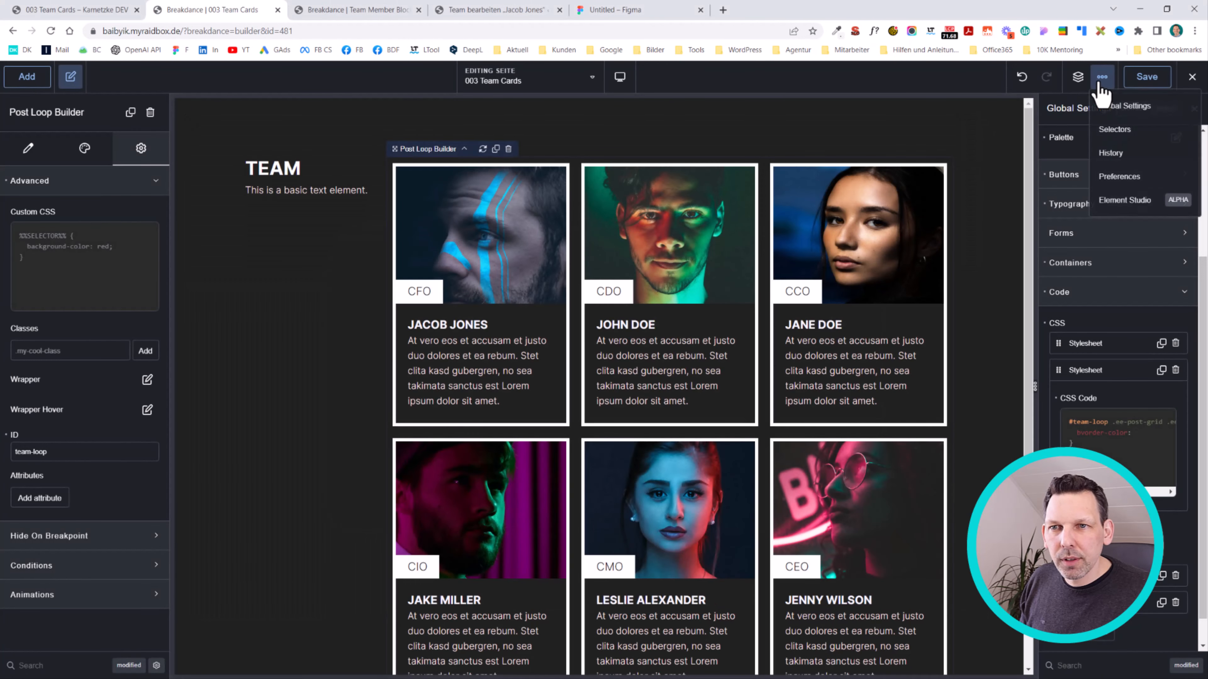
pyautogui.click(1075, 136)
pyautogui.click(647, 11)
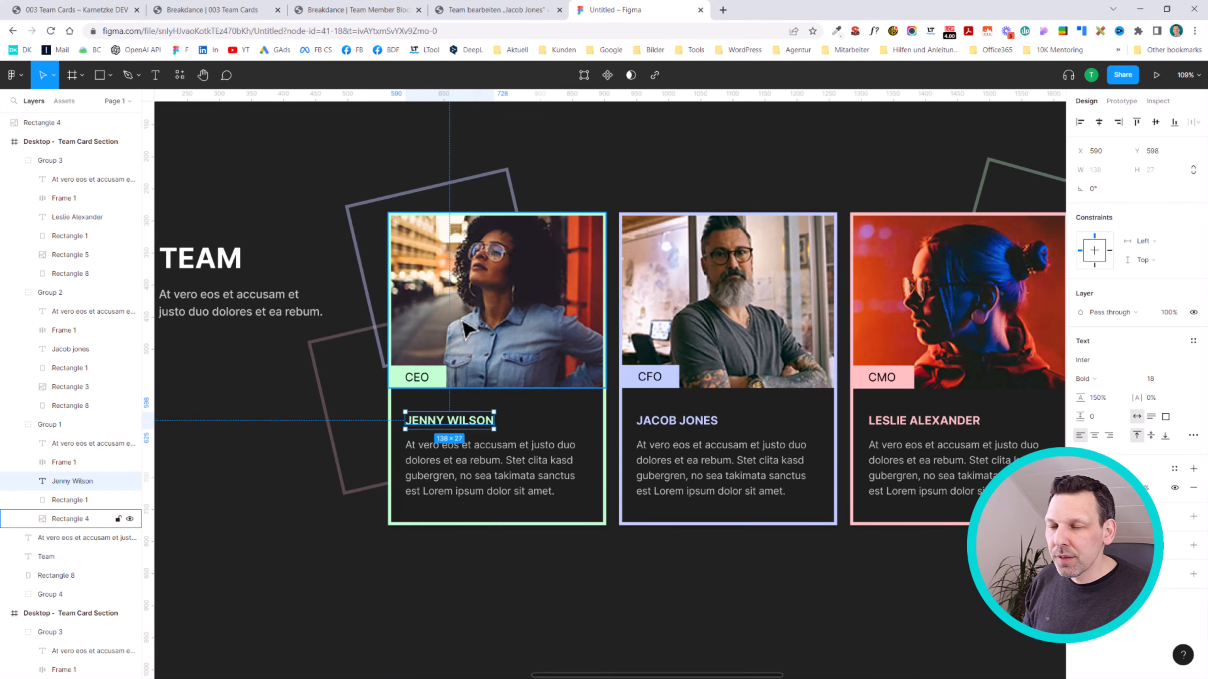
pyautogui.click(223, 10)
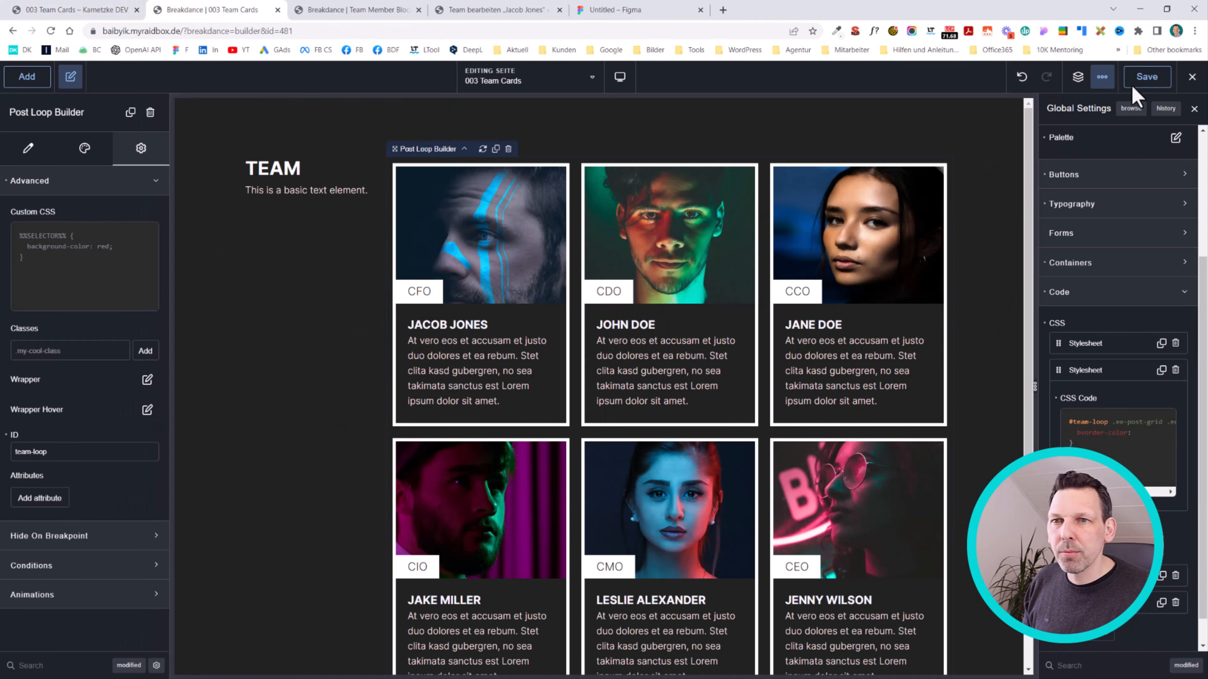
pyautogui.click(1102, 77)
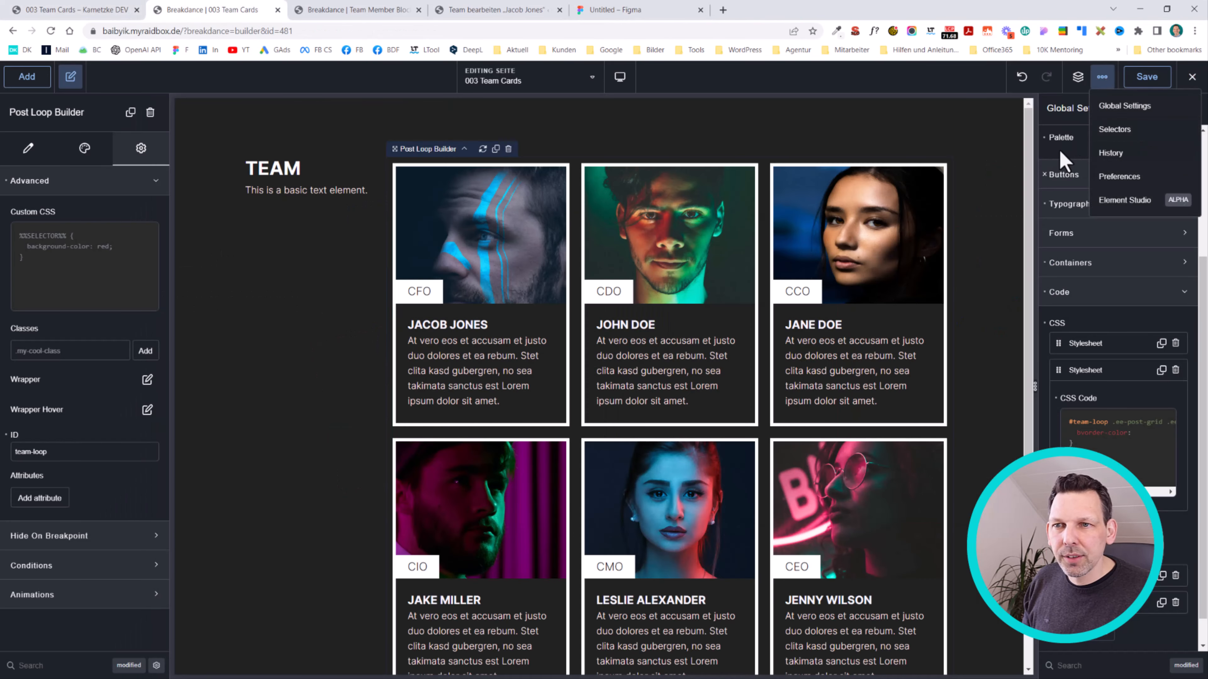
pyautogui.click(1067, 145)
pyautogui.click(1176, 139)
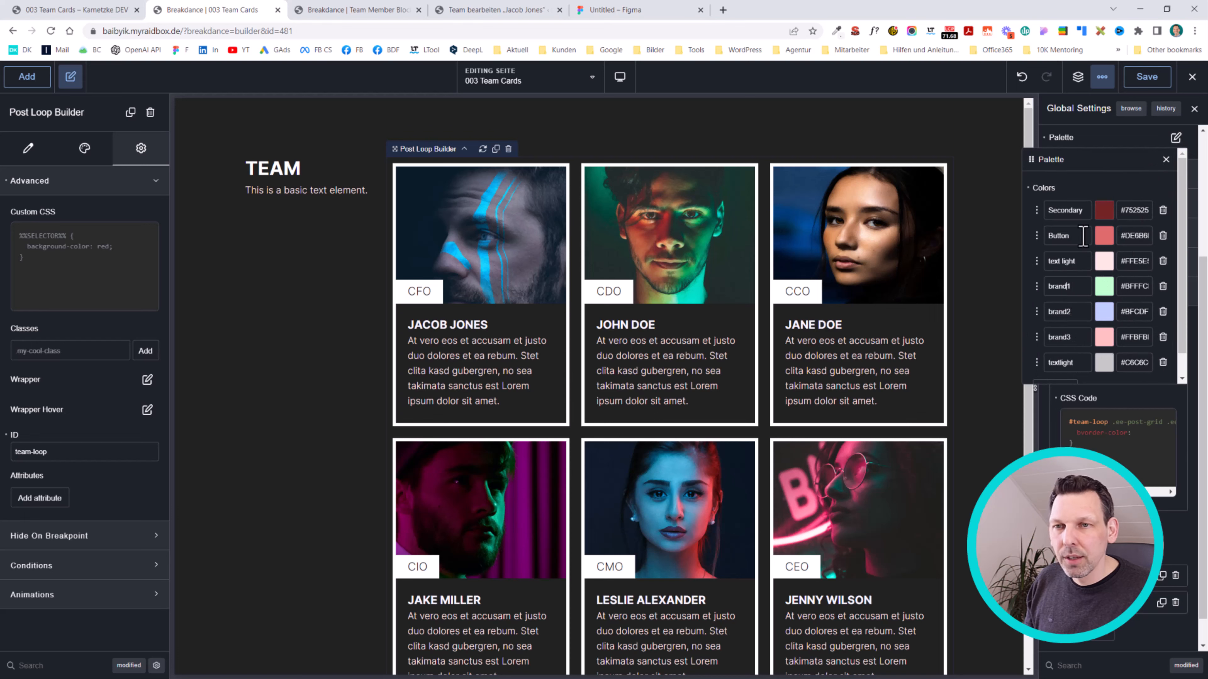
pyautogui.click(1110, 144)
# Locate the --bde-palette-color variables among the body element's styles in DevTools.
pyautogui.hotkey('alt', 'Tab')
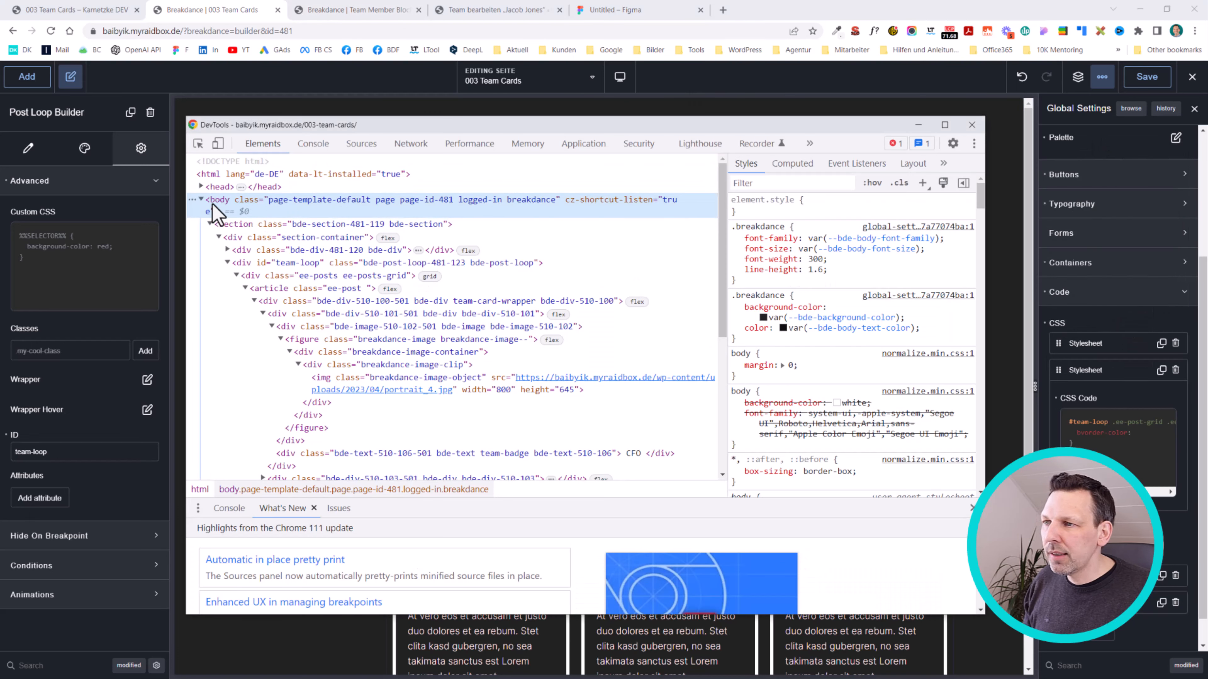
pyautogui.scroll(-5, 880, 290)
pyautogui.scroll(-10, 877, 300)
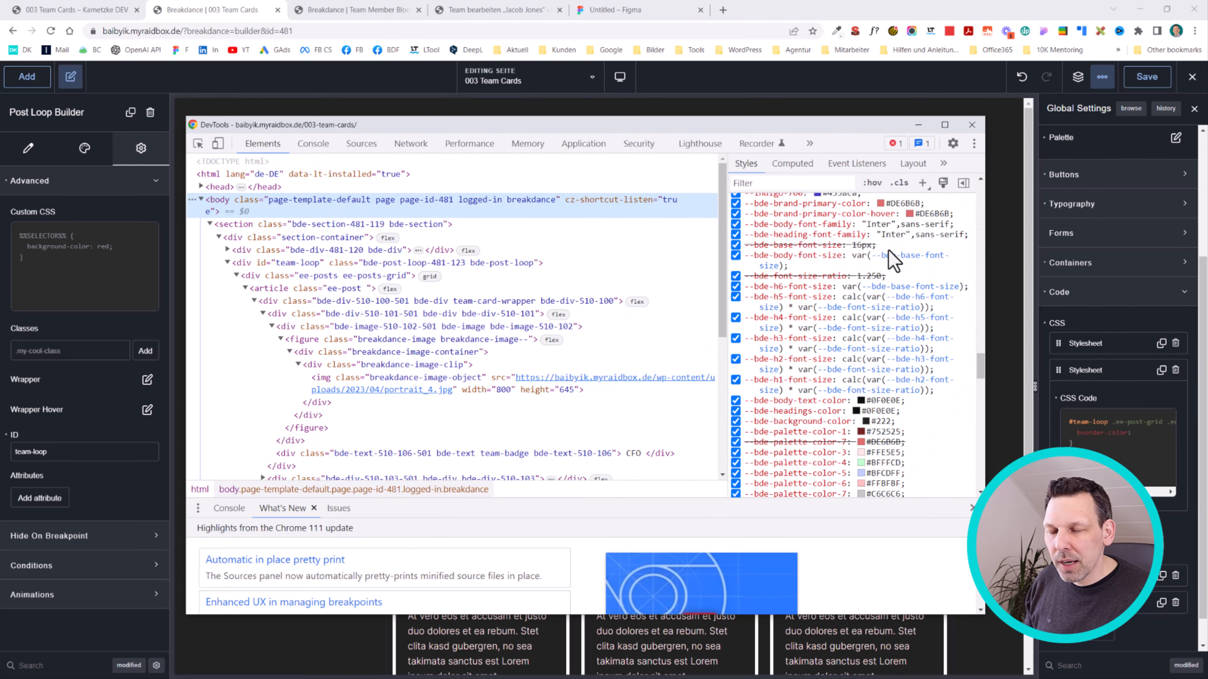
pyautogui.scroll(-15, 870, 314)
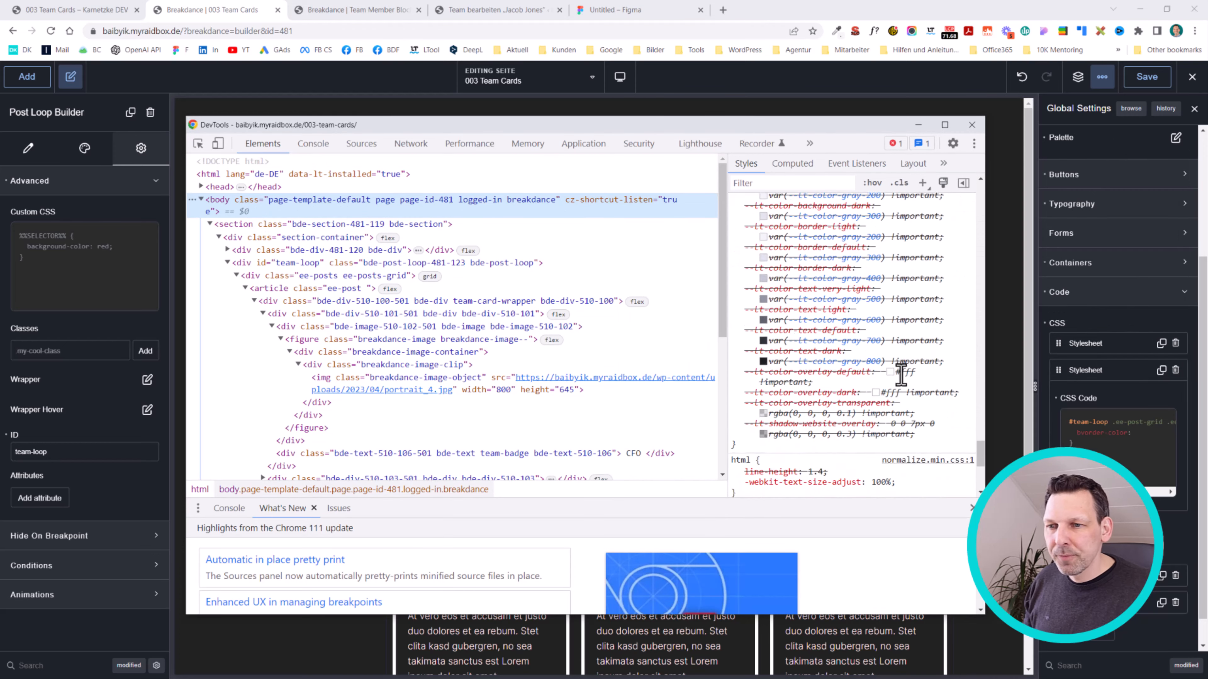
pyautogui.scroll(5, 903, 397)
pyautogui.scroll(10, 903, 397)
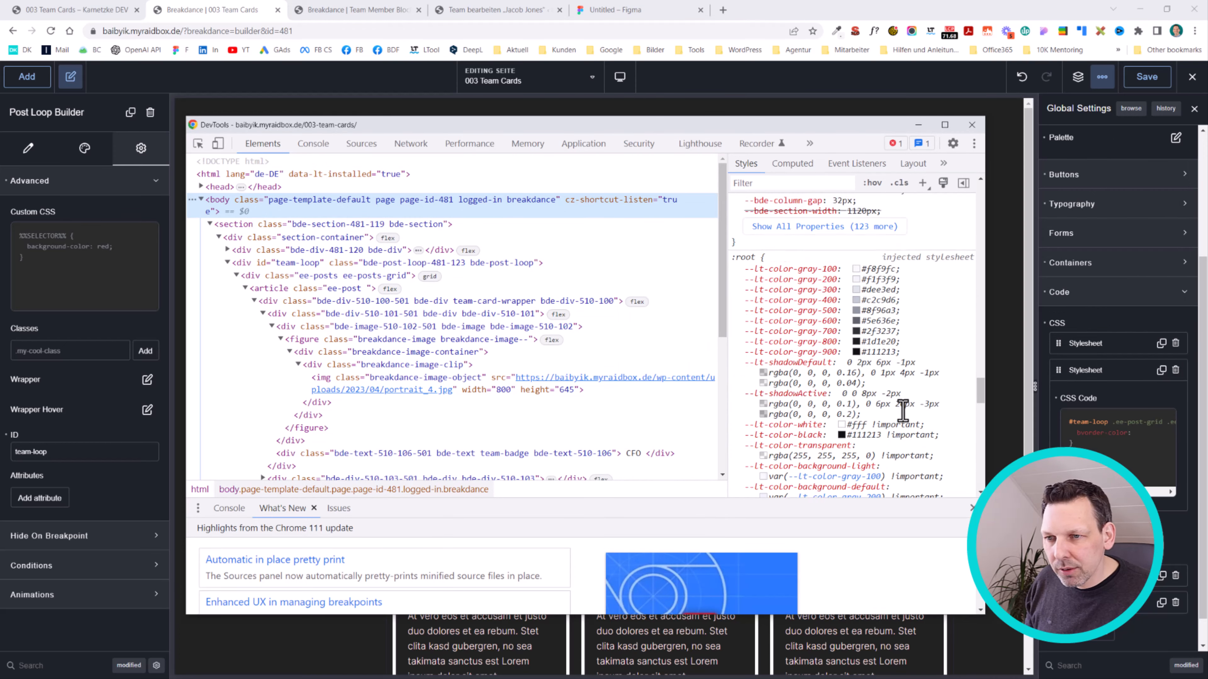
pyautogui.scroll(-4, 906, 419)
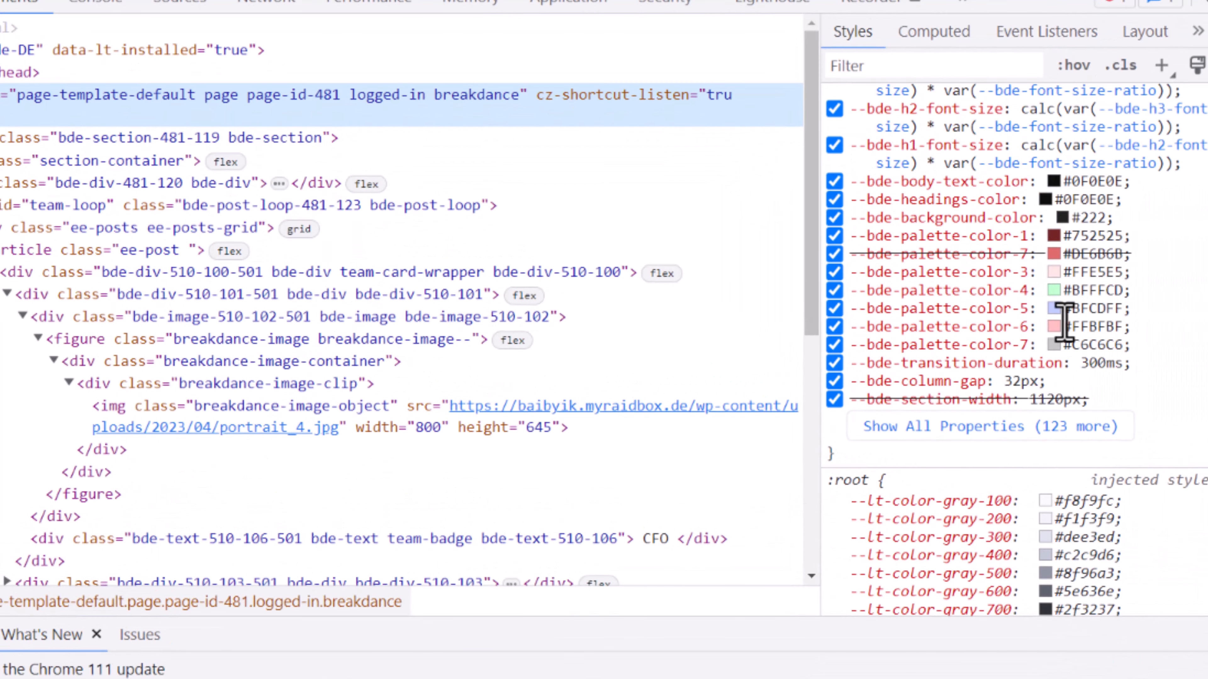
# Inspect the values of palette colour variables 4, 5 and 6 and select the name --bde-palette-color-4.
pyautogui.click(1111, 286)
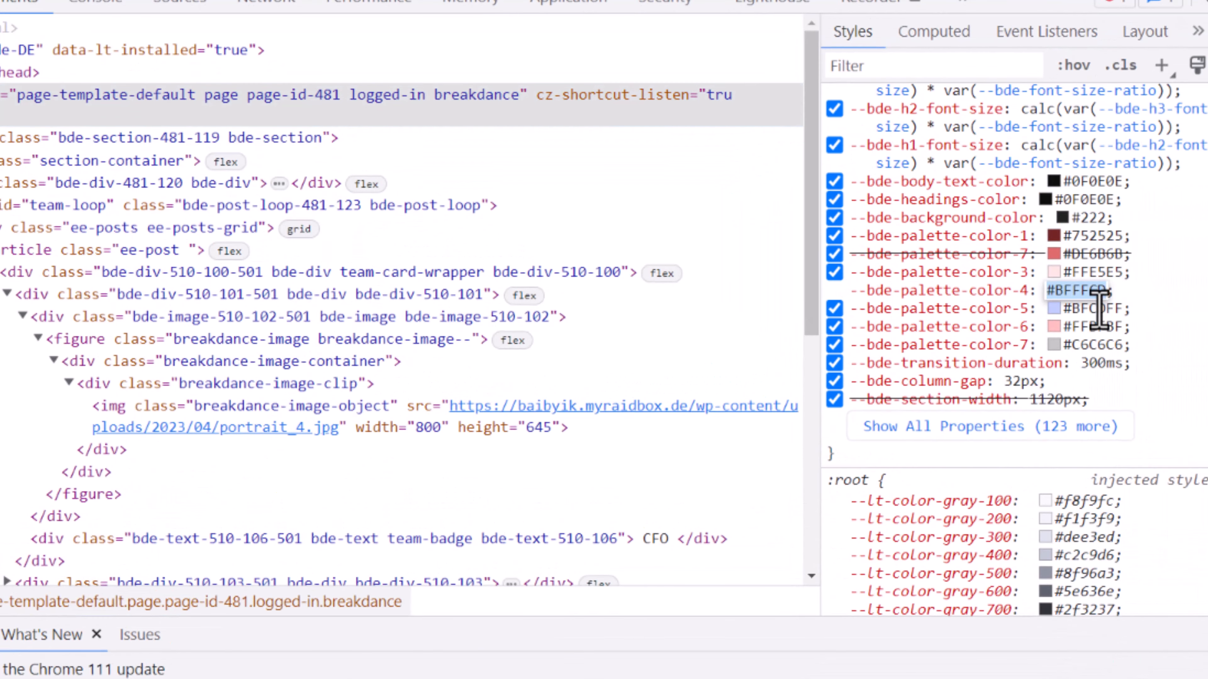
pyautogui.click(1099, 310)
pyautogui.click(1098, 334)
pyautogui.click(1161, 323)
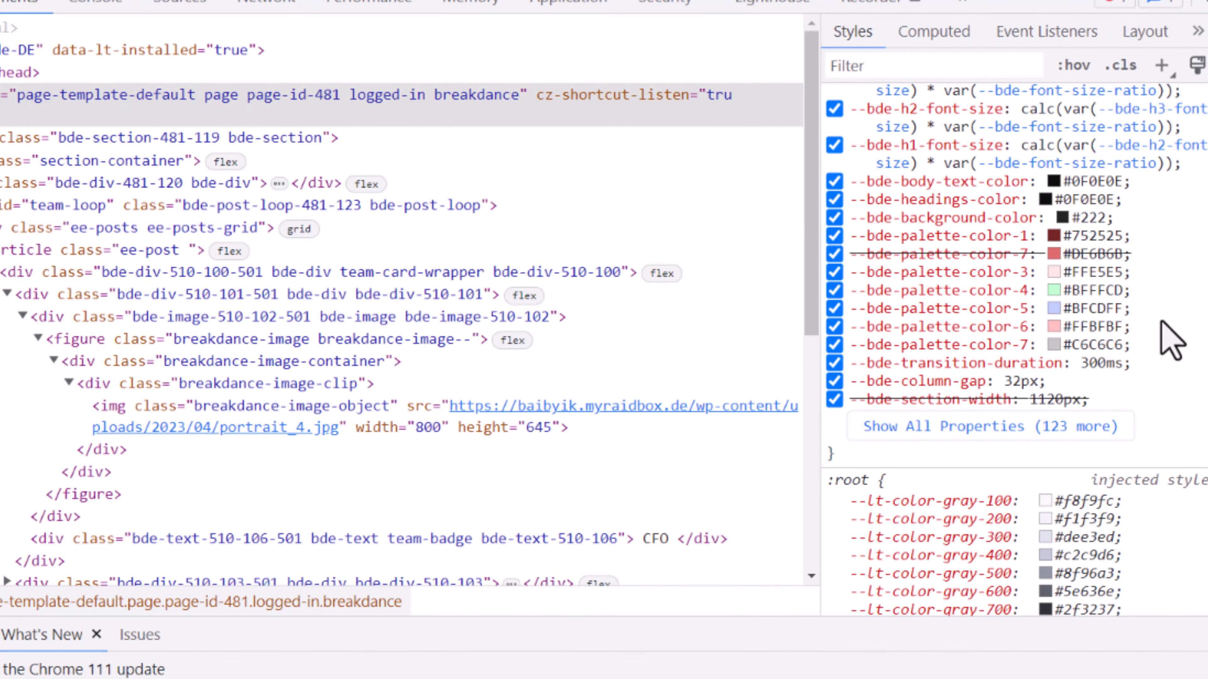
pyautogui.click(1089, 326)
pyautogui.click(1086, 308)
pyautogui.click(1085, 290)
pyautogui.click(1176, 301)
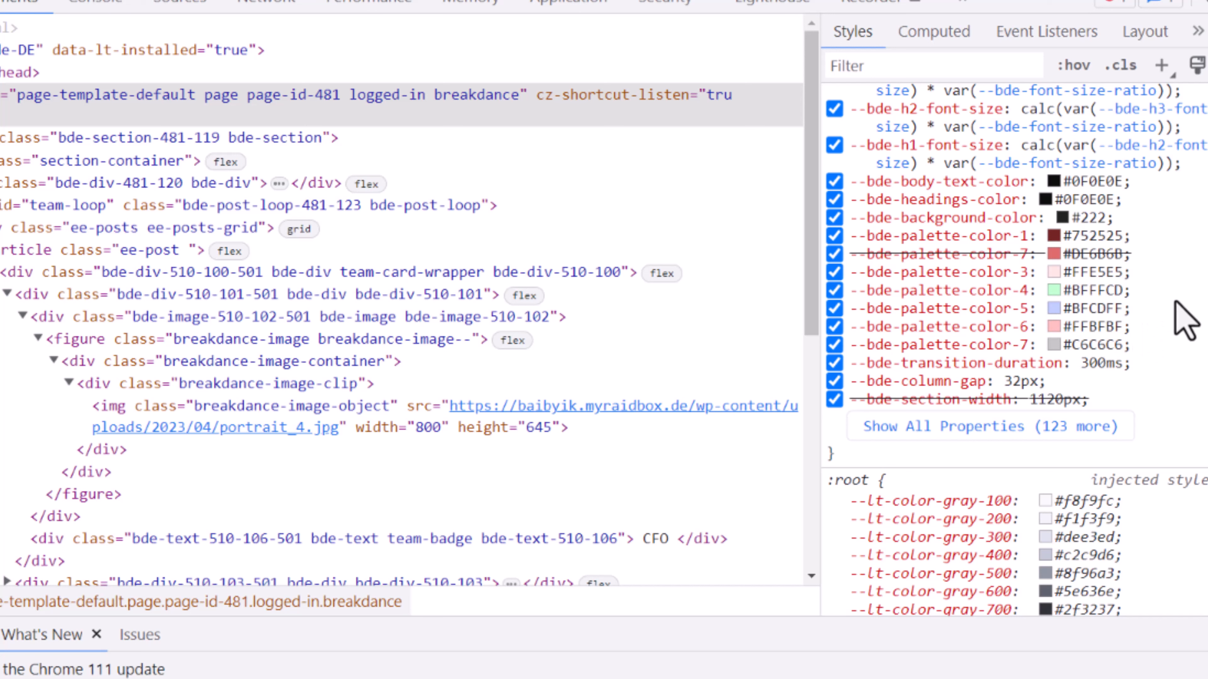
pyautogui.moveTo(1026, 291); pyautogui.dragTo(852, 291)
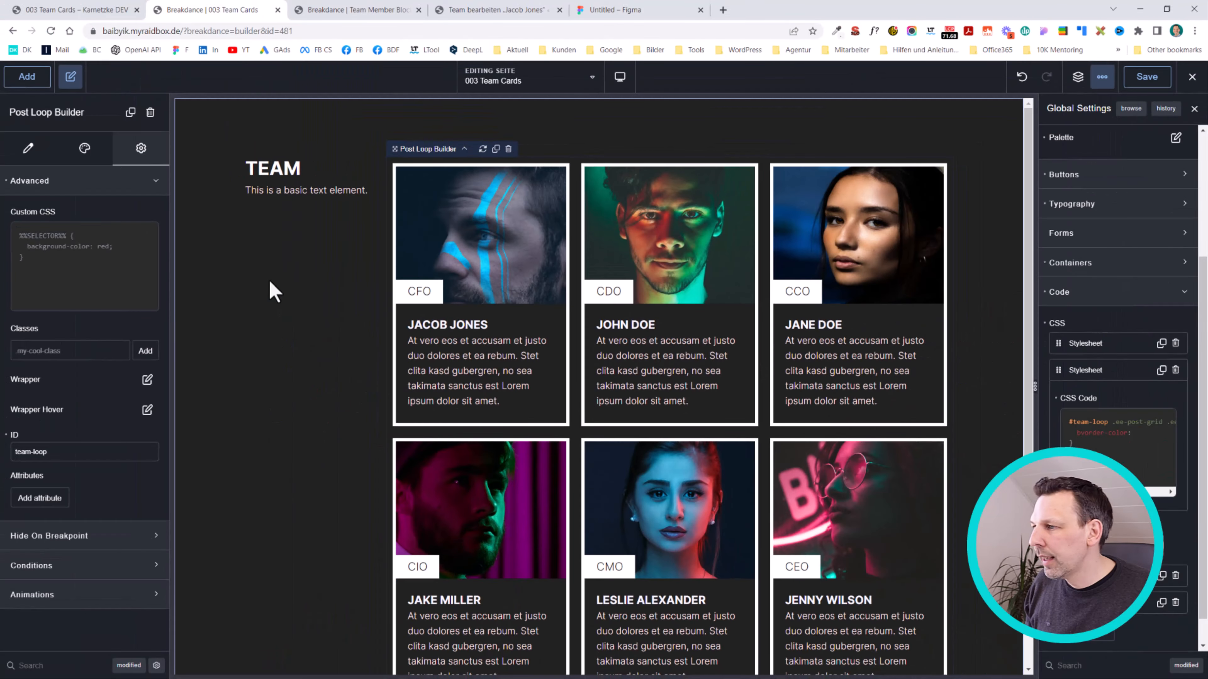
# In the new stylesheet, correct the property name to border-color, set it to var(--bde-palette-color-4), and check the cards.
pyautogui.click(790, 143)
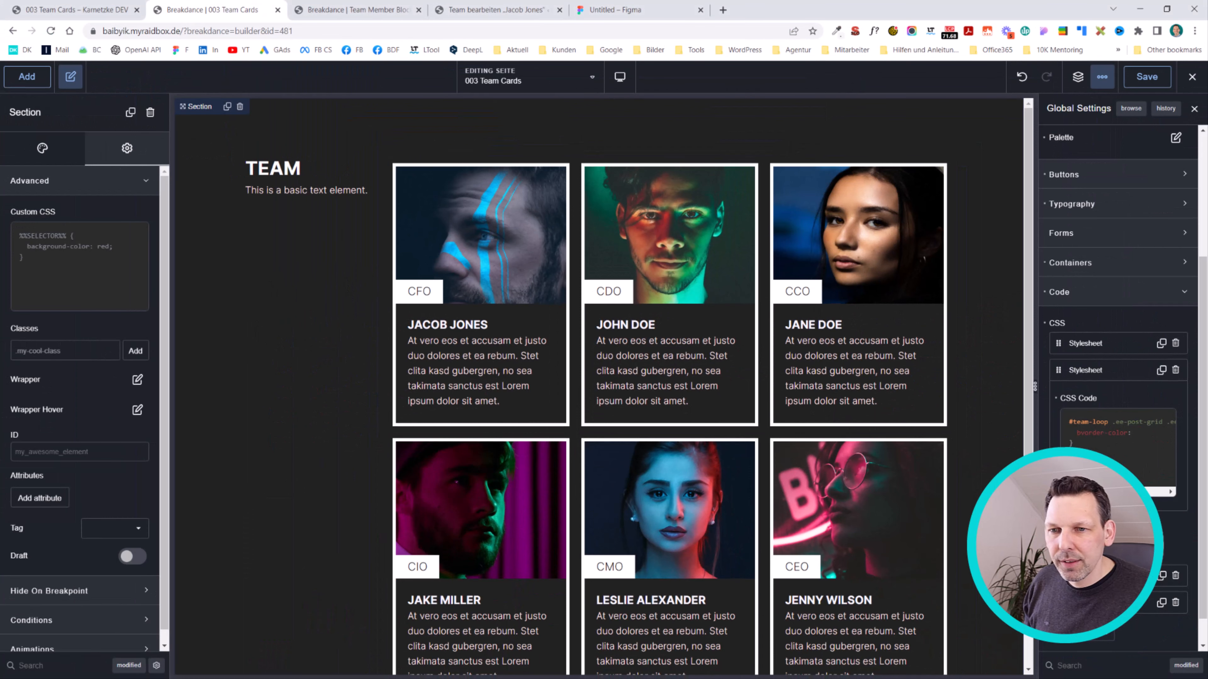
pyautogui.click(1158, 426)
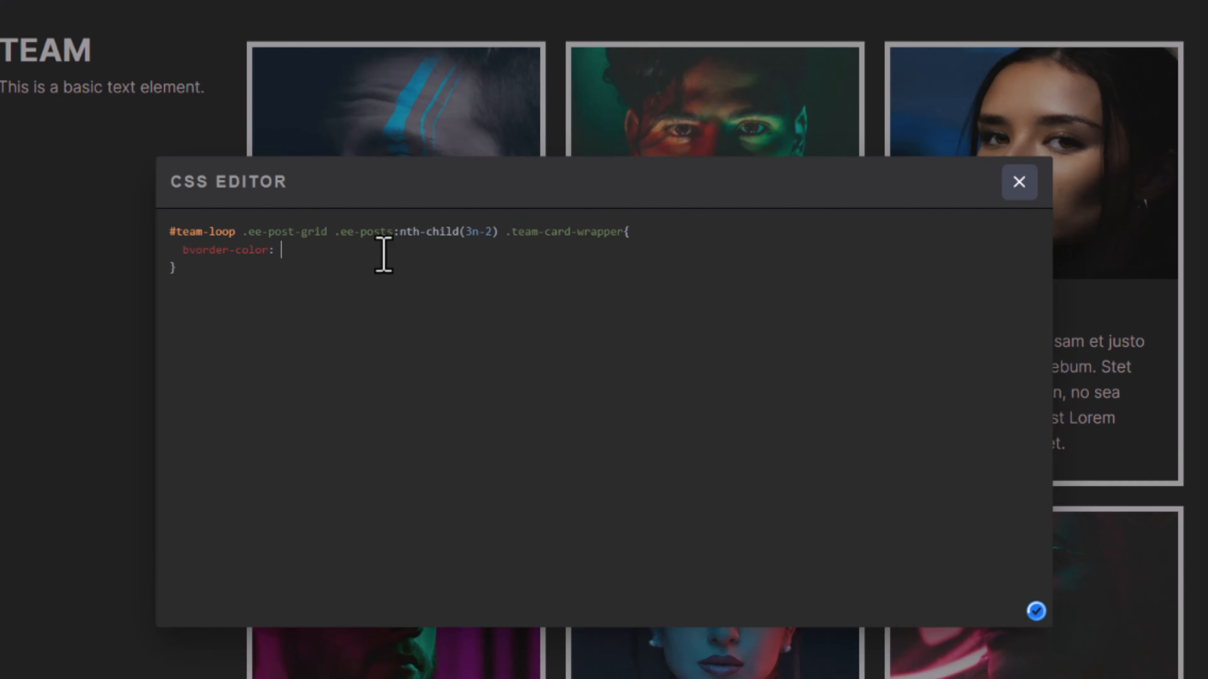
pyautogui.write('var(--bde-palette-color-4);')
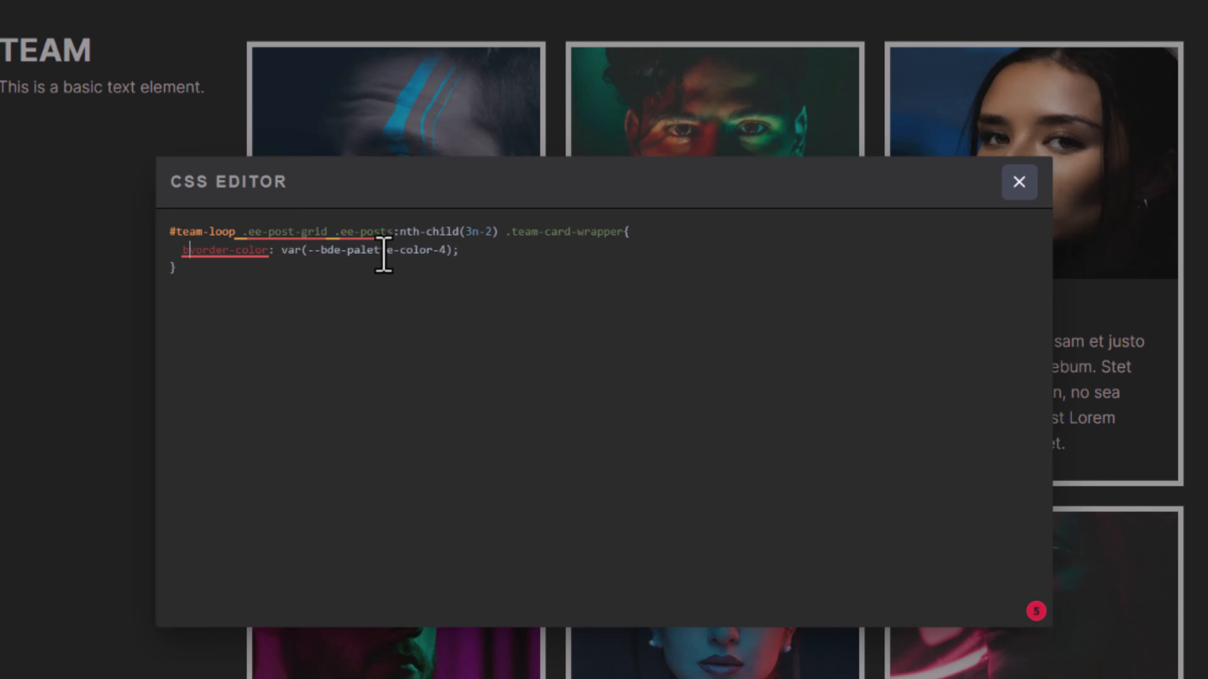
pyautogui.press('Delete')
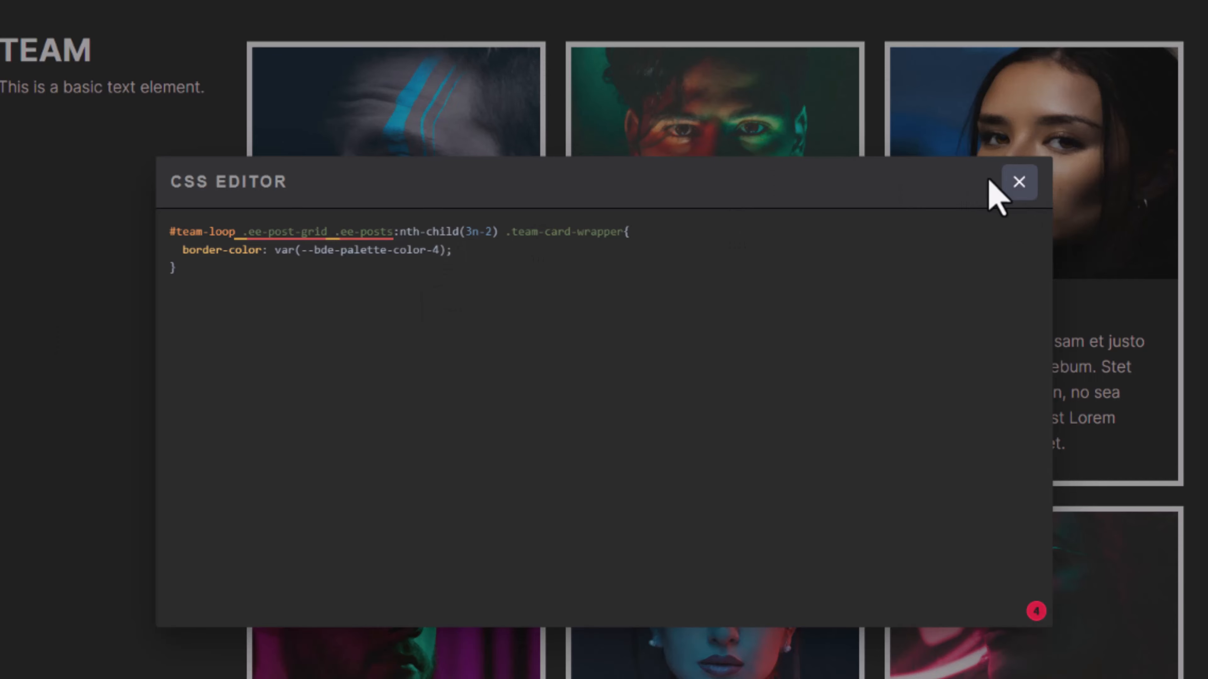
pyautogui.click(1019, 182)
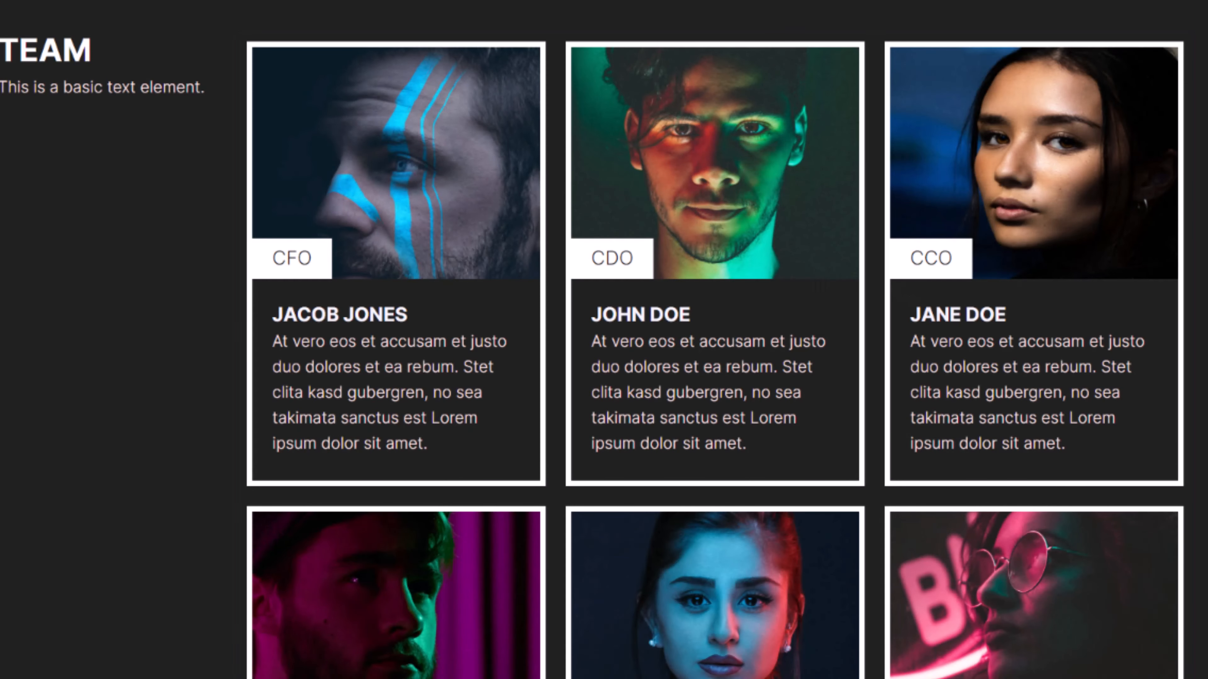
pyautogui.scroll(-1, 109, 39)
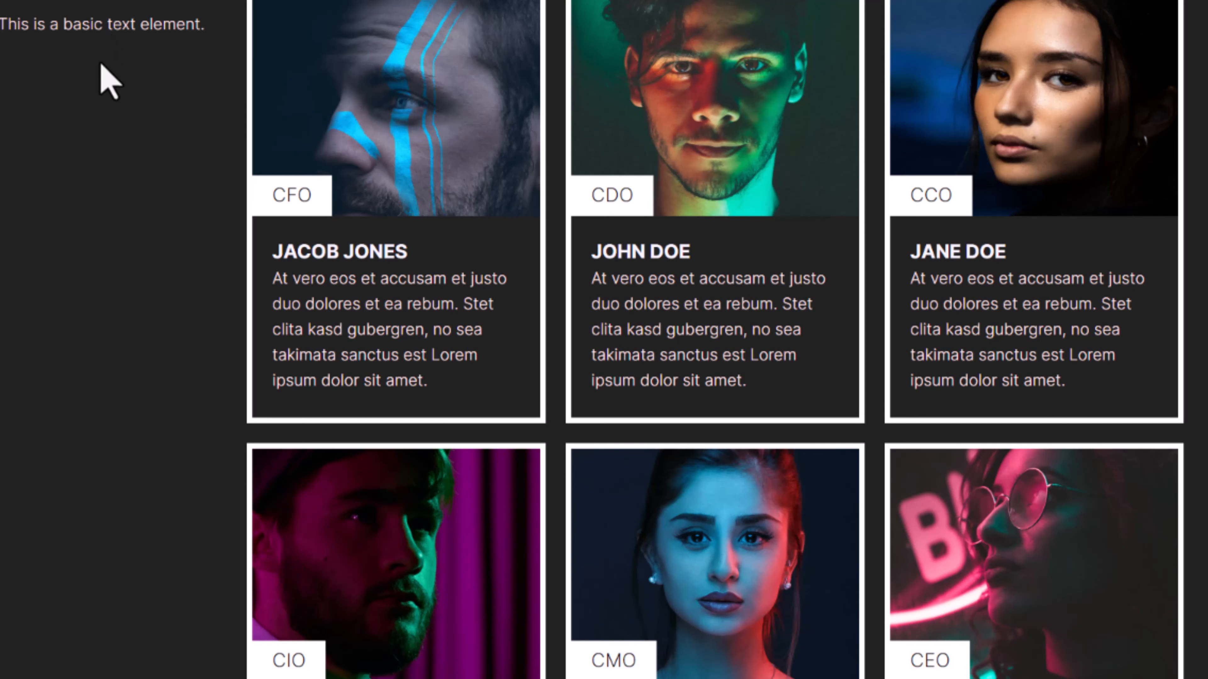
# Correct the rule's selector classes to .ee-posts-grid .ee-post before :nth-child(3n-2), and check the borders of the team cards.
pyautogui.scroll(1, 552, 343)
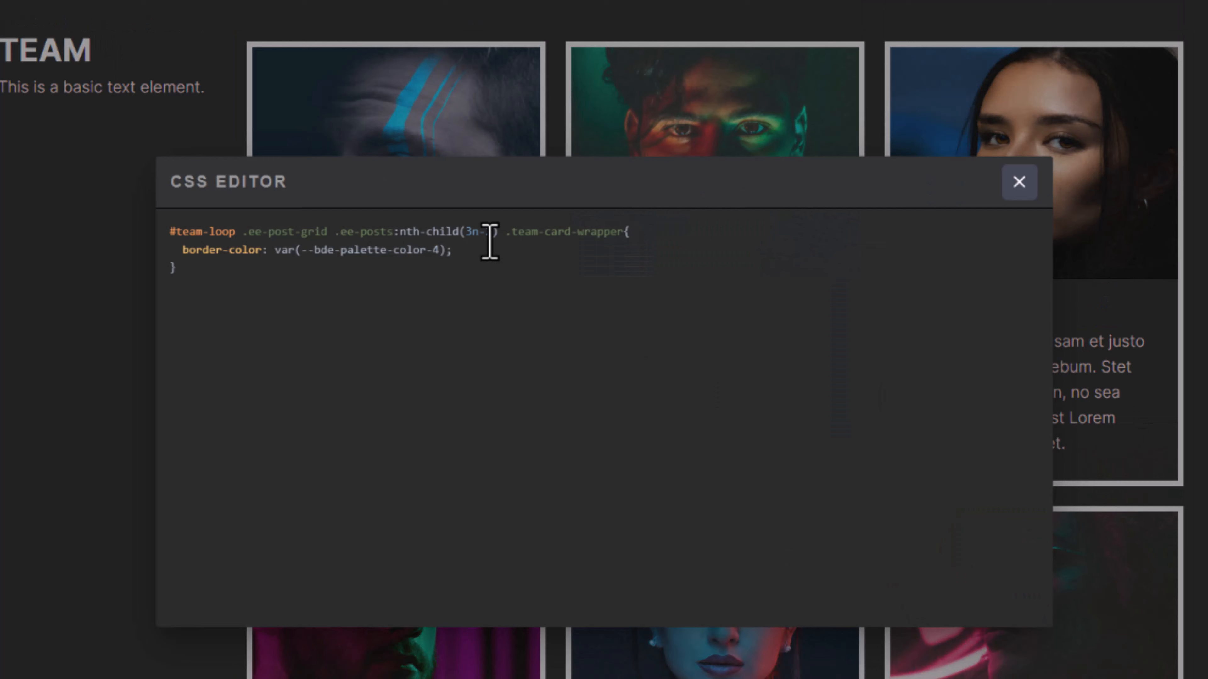
pyautogui.click(536, 327)
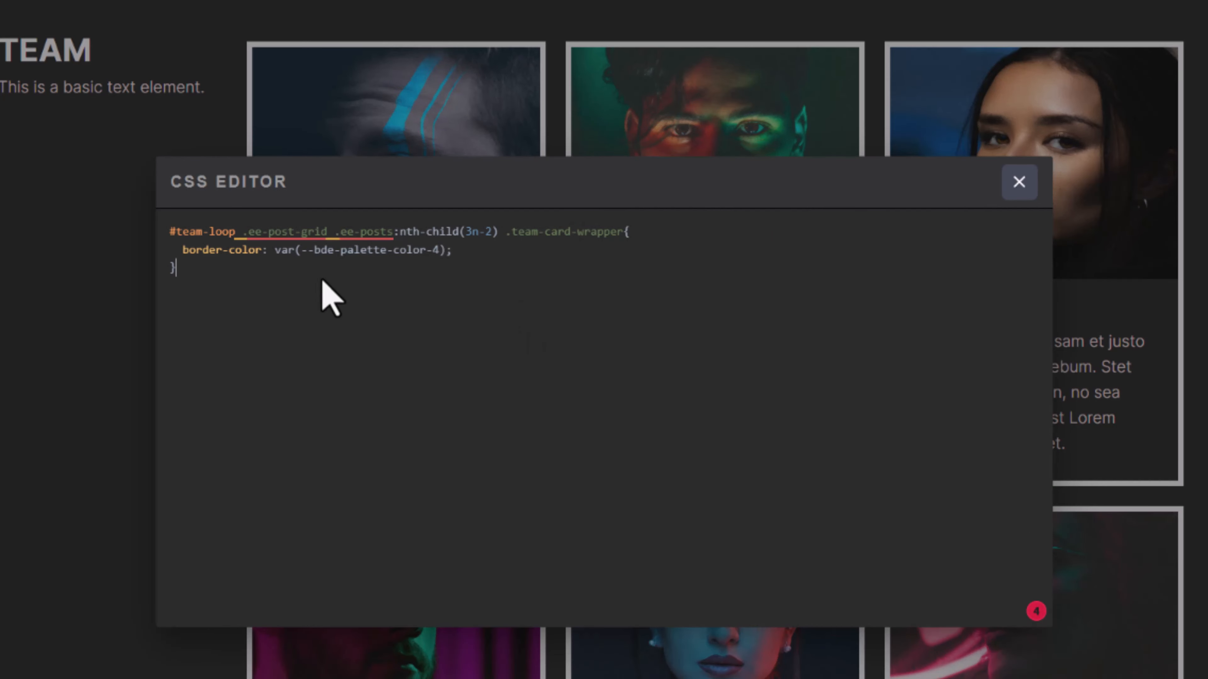
pyautogui.click(322, 232)
pyautogui.click(295, 232)
pyautogui.write('s')
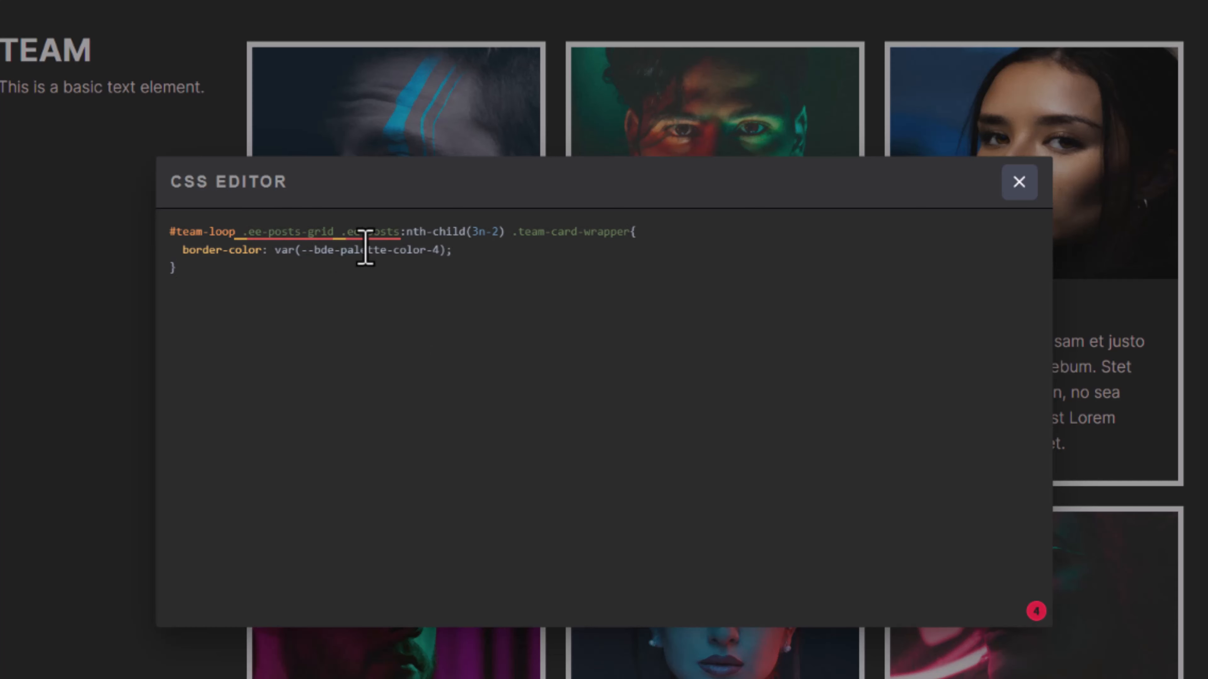
pyautogui.click(392, 236)
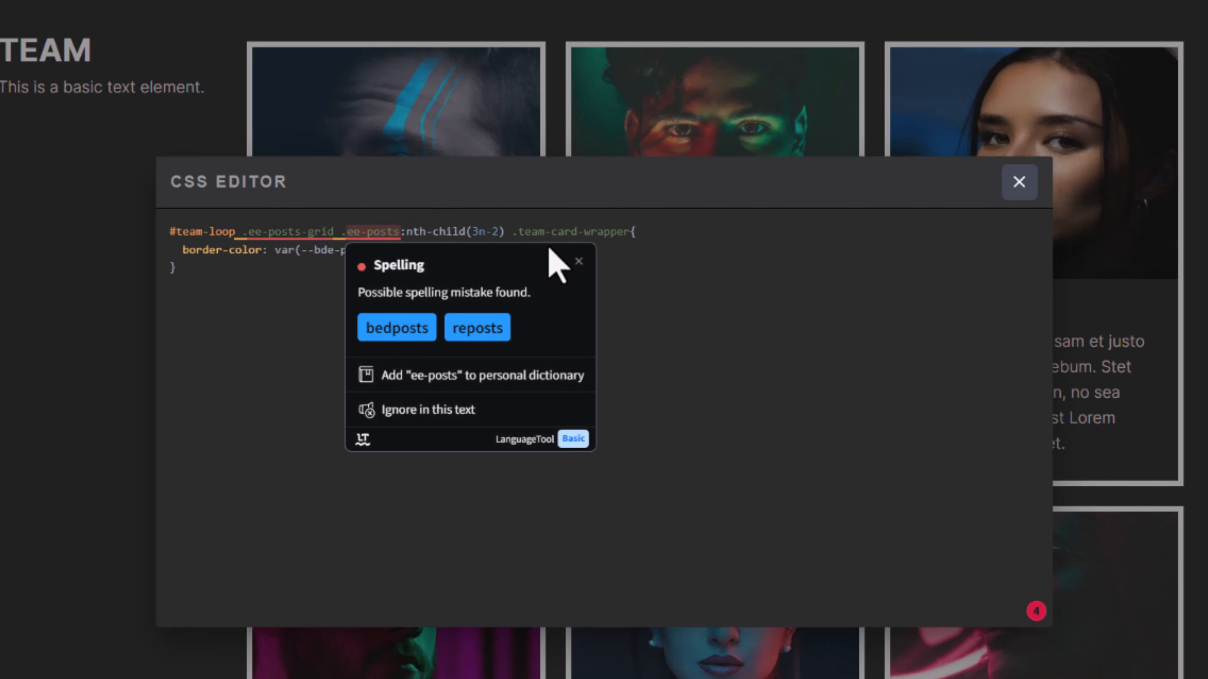
pyautogui.press('Delete')
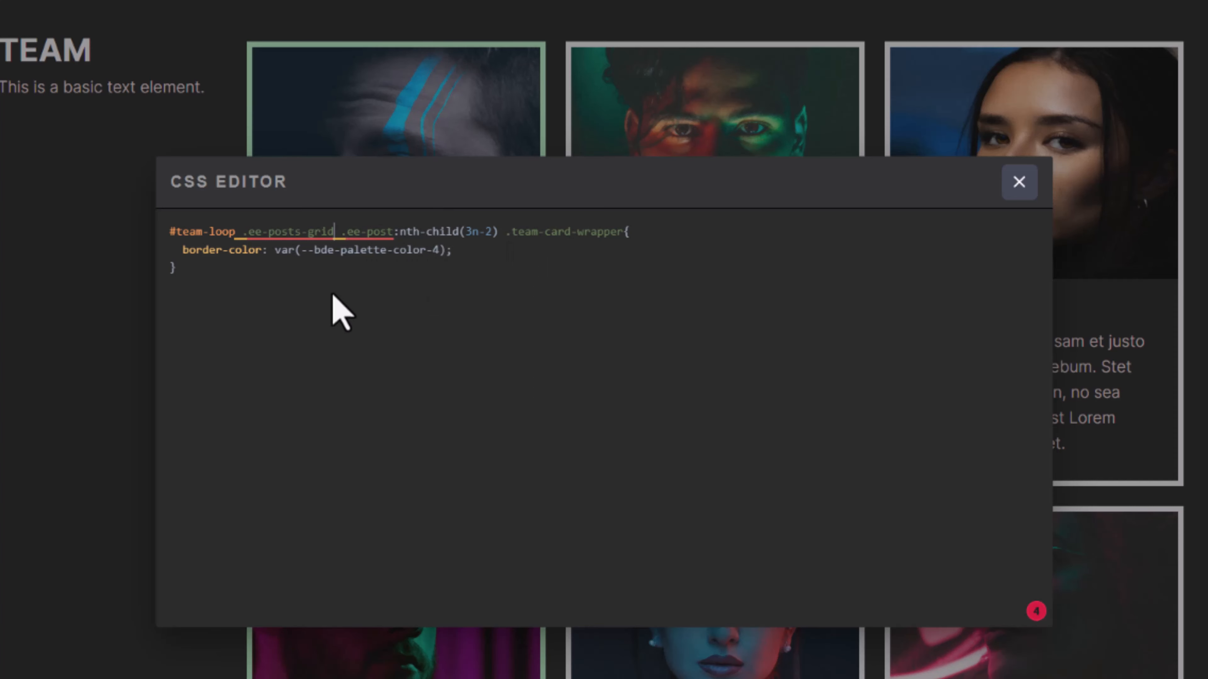
pyautogui.click(369, 232)
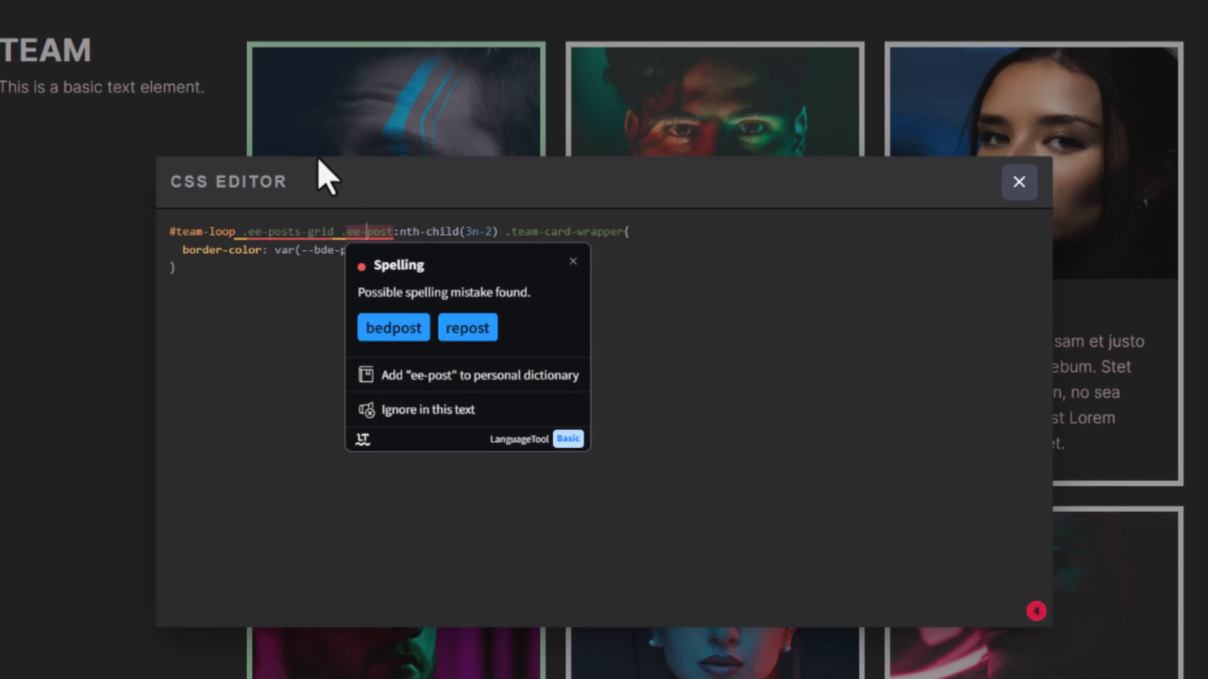
pyautogui.click(1019, 181)
pyautogui.scroll(-3, 430, 388)
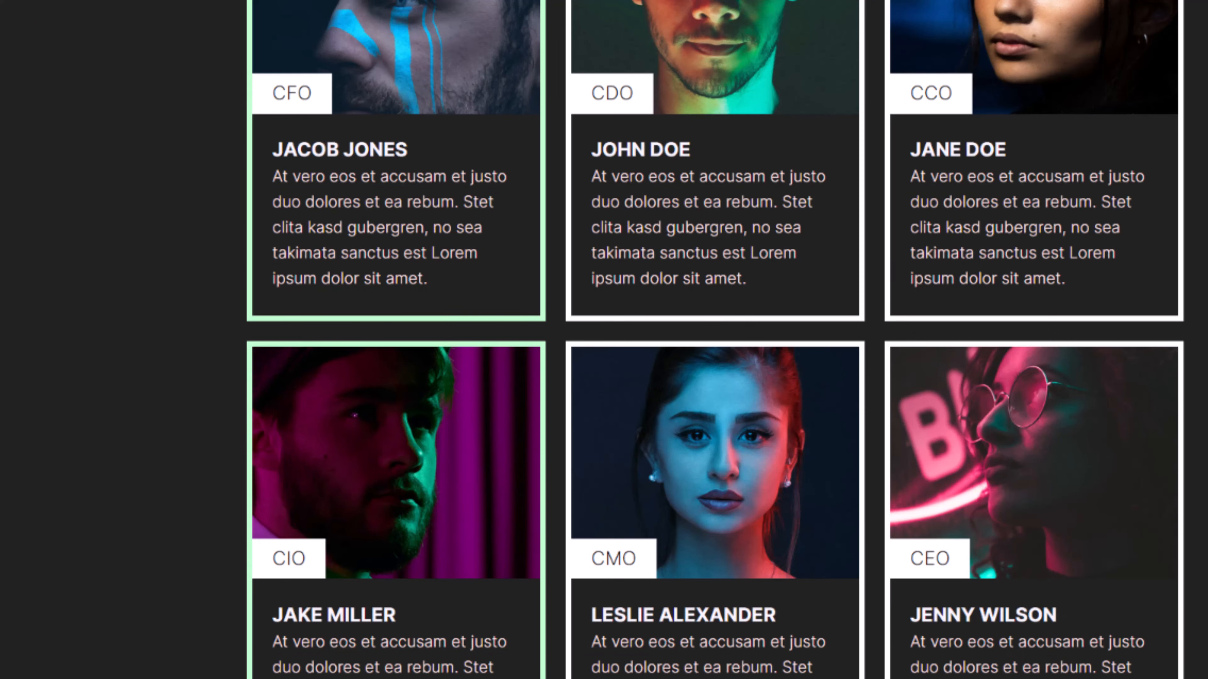
pyautogui.scroll(2, 604, 340)
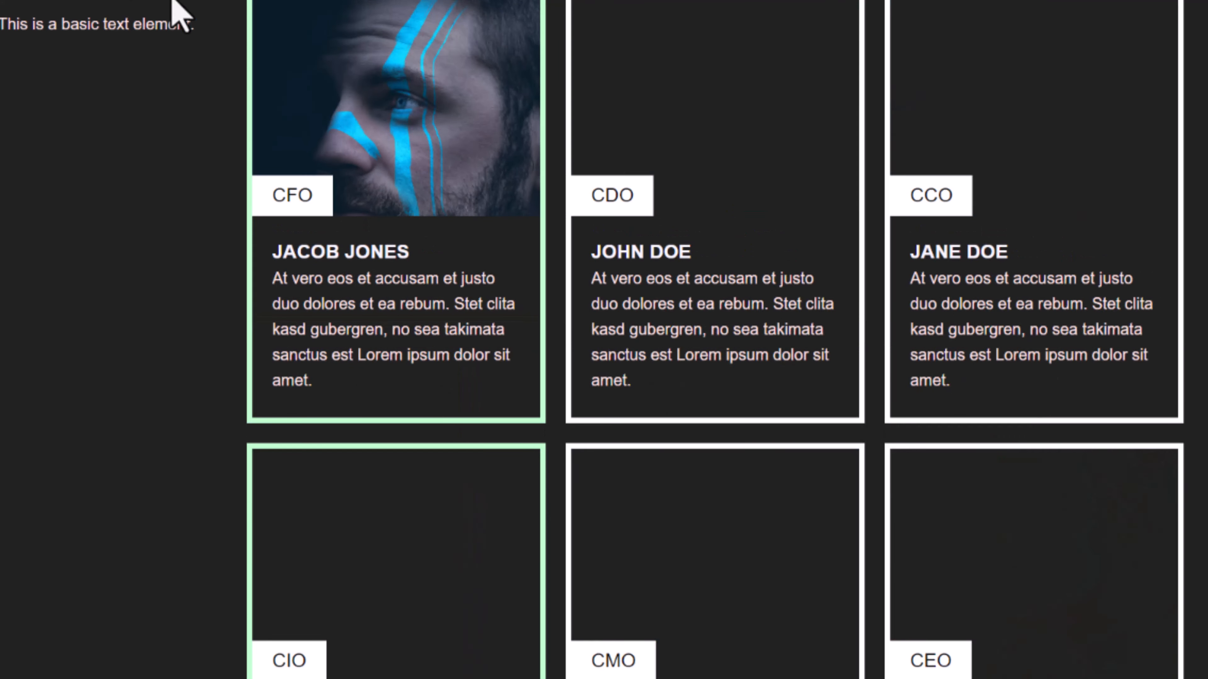
pyautogui.scroll(-2, 440, 378)
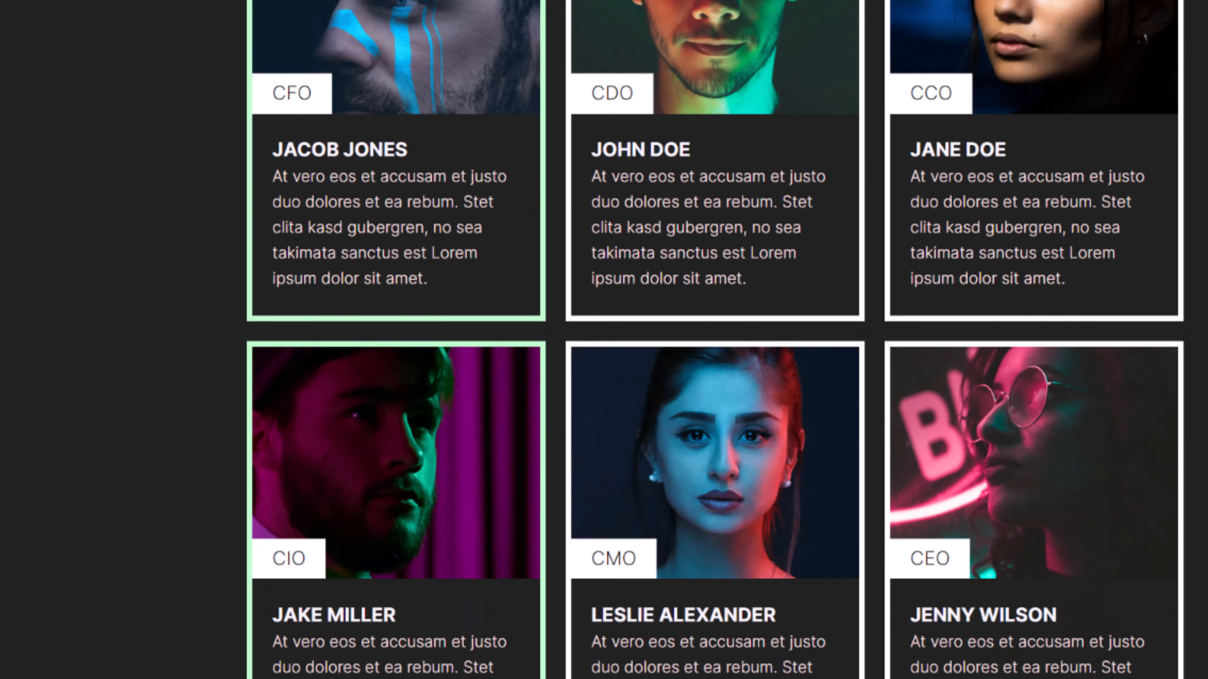
pyautogui.scroll(2, 256, 177)
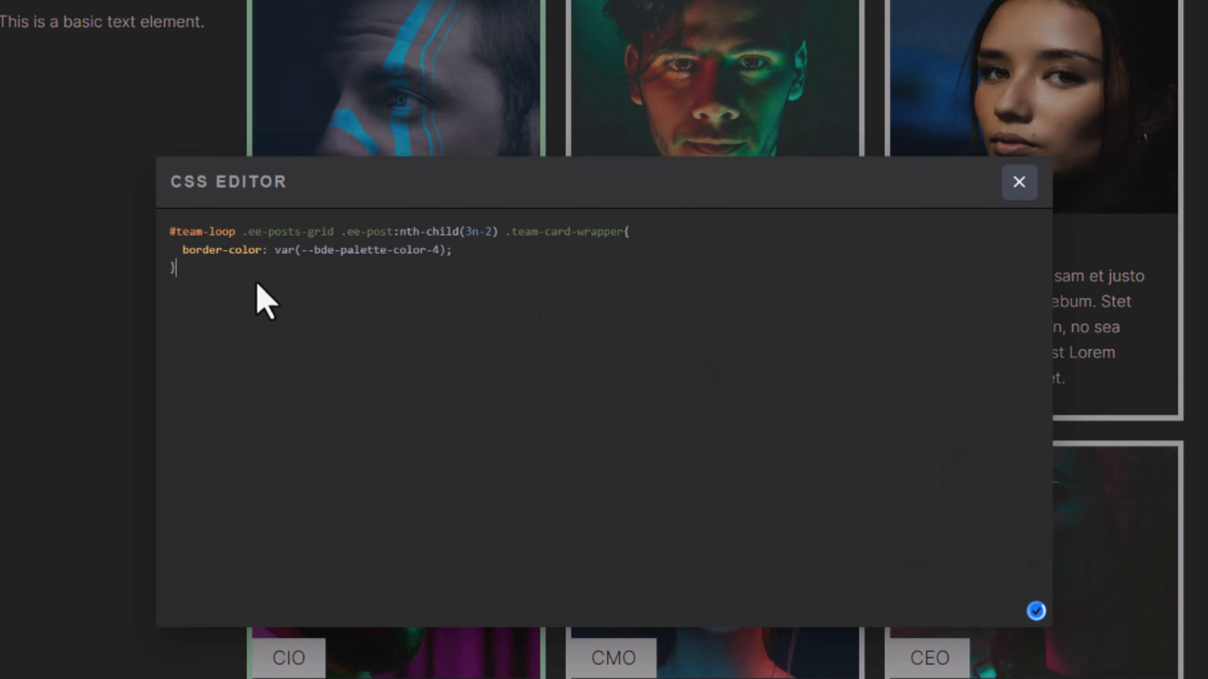
# Copy the whole nth-child border rule and paste it twice below the original in the stylesheet.
pyautogui.moveTo(255, 281); pyautogui.dragTo(82, 182)
pyautogui.hotkey('ctrl', 'c')
pyautogui.click(275, 305)
pyautogui.hotkey('ctrl', 'v')
pyautogui.hotkey('ctrl', 'v')
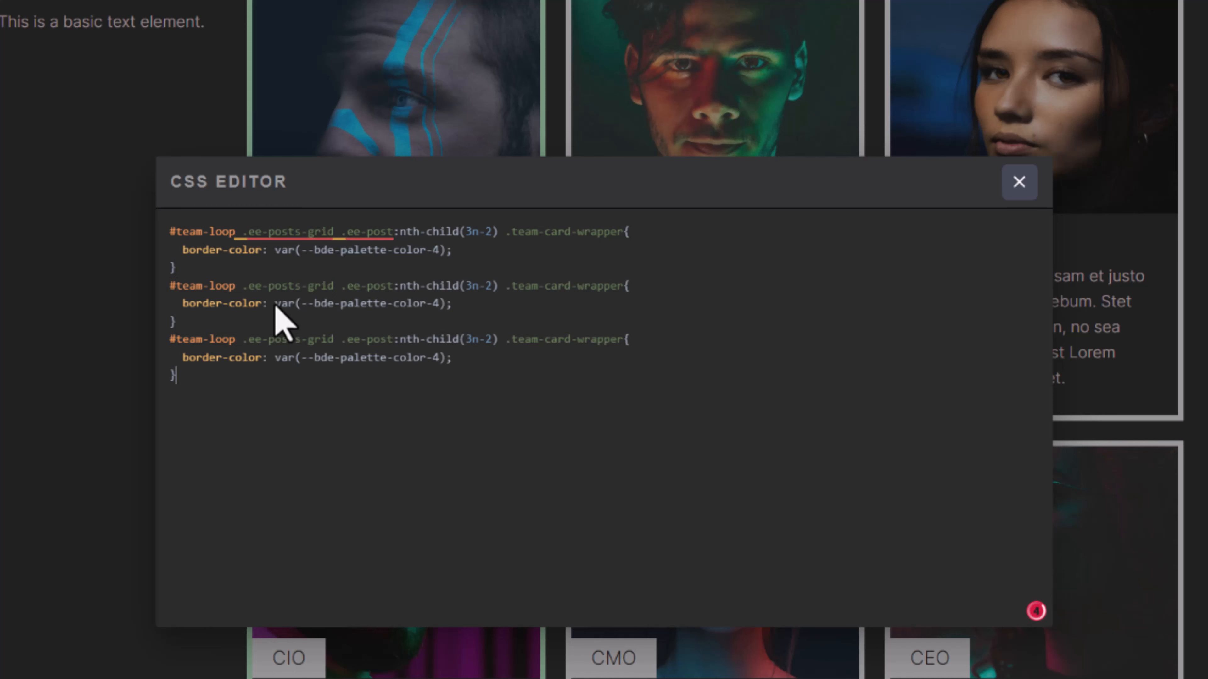
# Set the second rule's selector to nth-child(3n-1) and the third rule's to nth-child(3n).
pyautogui.click(481, 285)
pyautogui.press('Right')
pyautogui.press('Right')
pyautogui.press('BackSpace')
pyautogui.write('1')
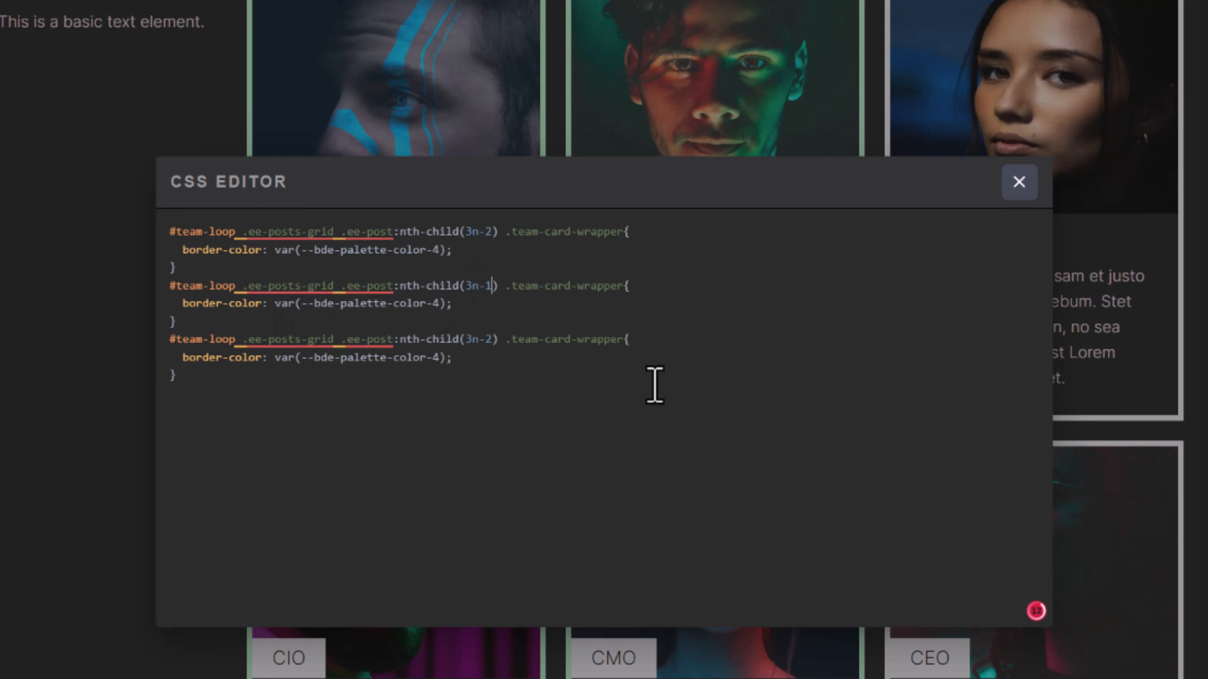
pyautogui.press('Down')
pyautogui.press('Down')
pyautogui.press('Down')
pyautogui.press('BackSpace')
pyautogui.press('BackSpace')
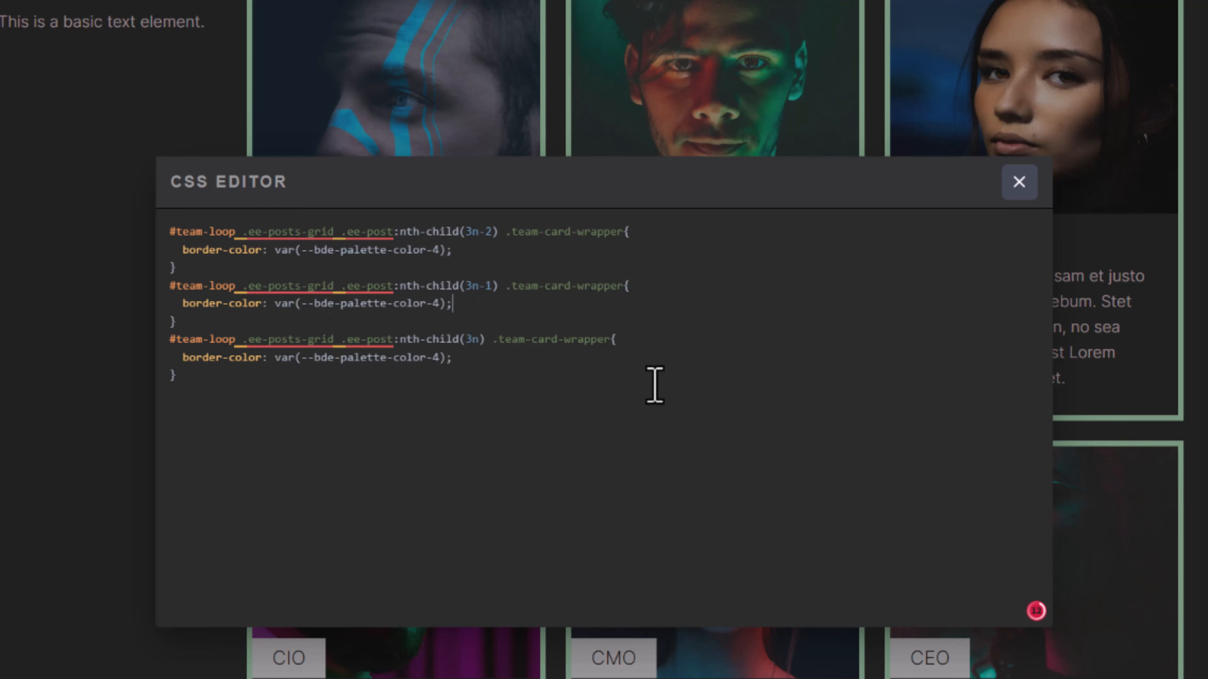
# Set border-color to var(--bde-palette-color-5) in the second rule and var(--bde-palette-color-6) in the third, and save the page.
pyautogui.press('BackSpace')
pyautogui.write('5')
pyautogui.press('Down')
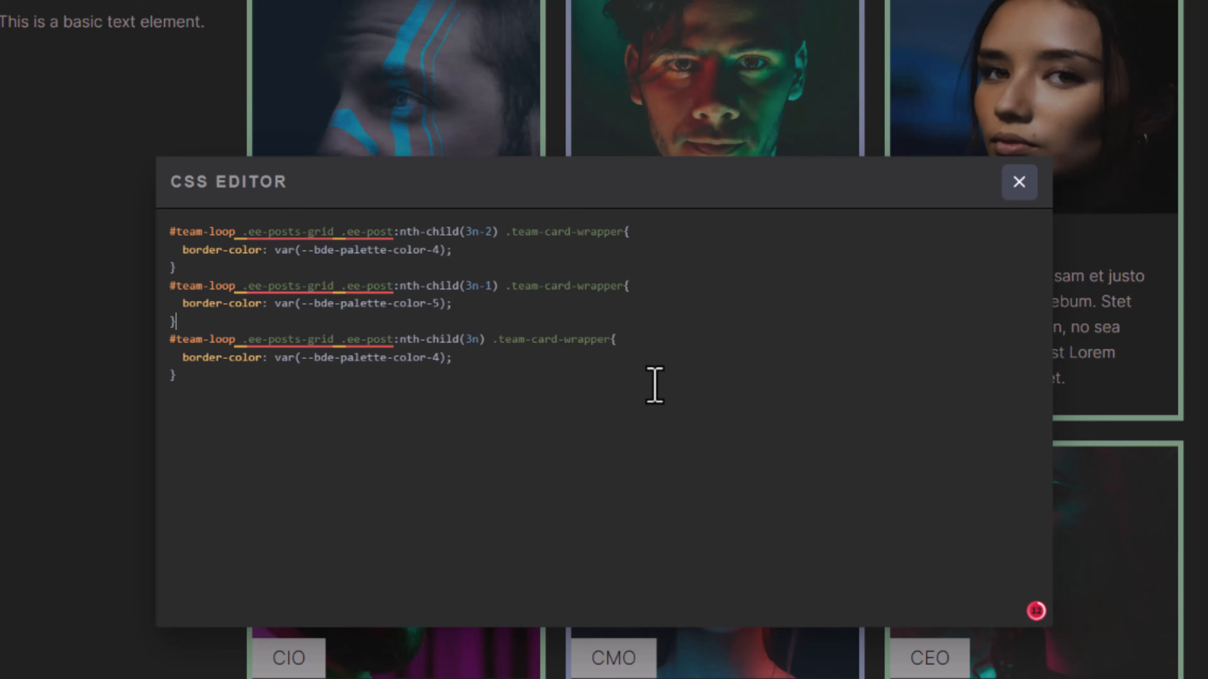
pyautogui.press('BackSpace')
pyautogui.write('6')
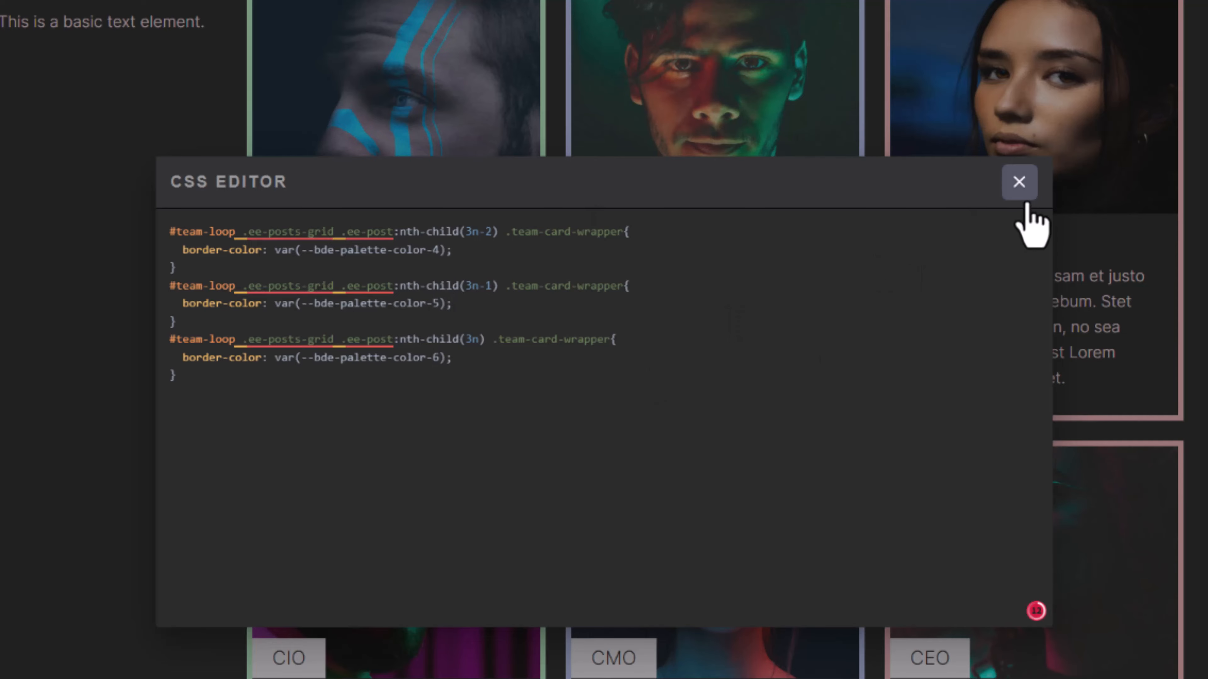
pyautogui.click(1019, 182)
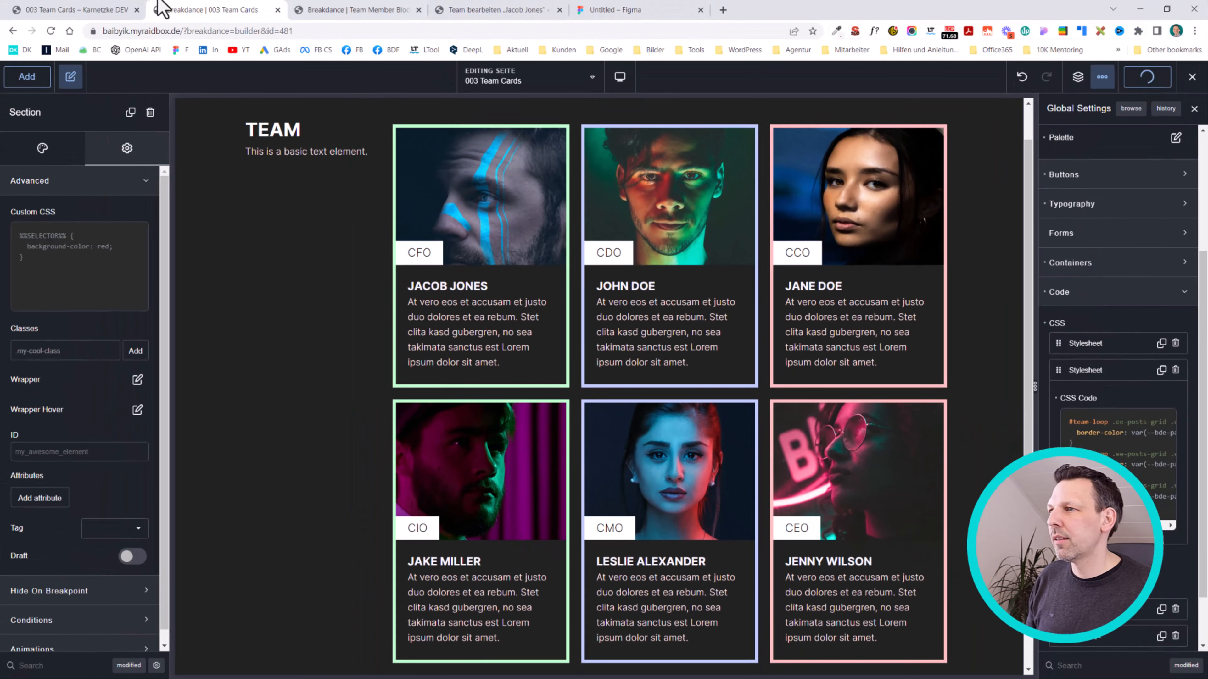
# Reload the live team cards page and check the card border colours in each column.
pyautogui.click(110, 9)
pyautogui.press('F5')
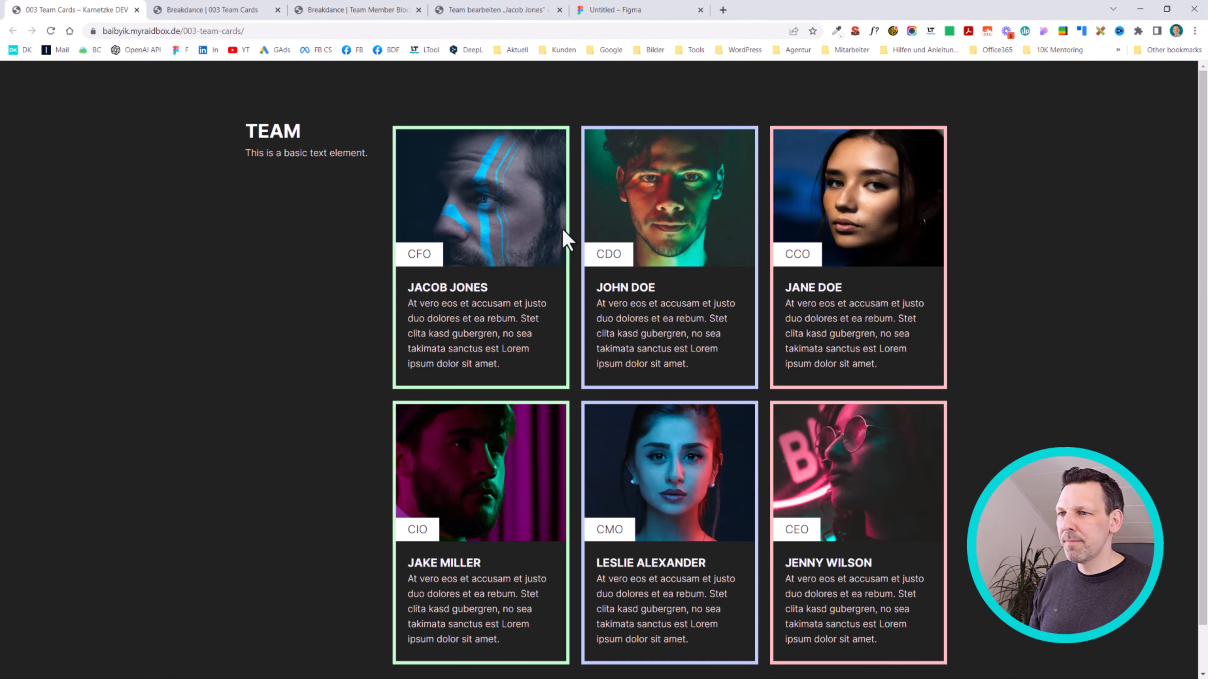
pyautogui.click(227, 9)
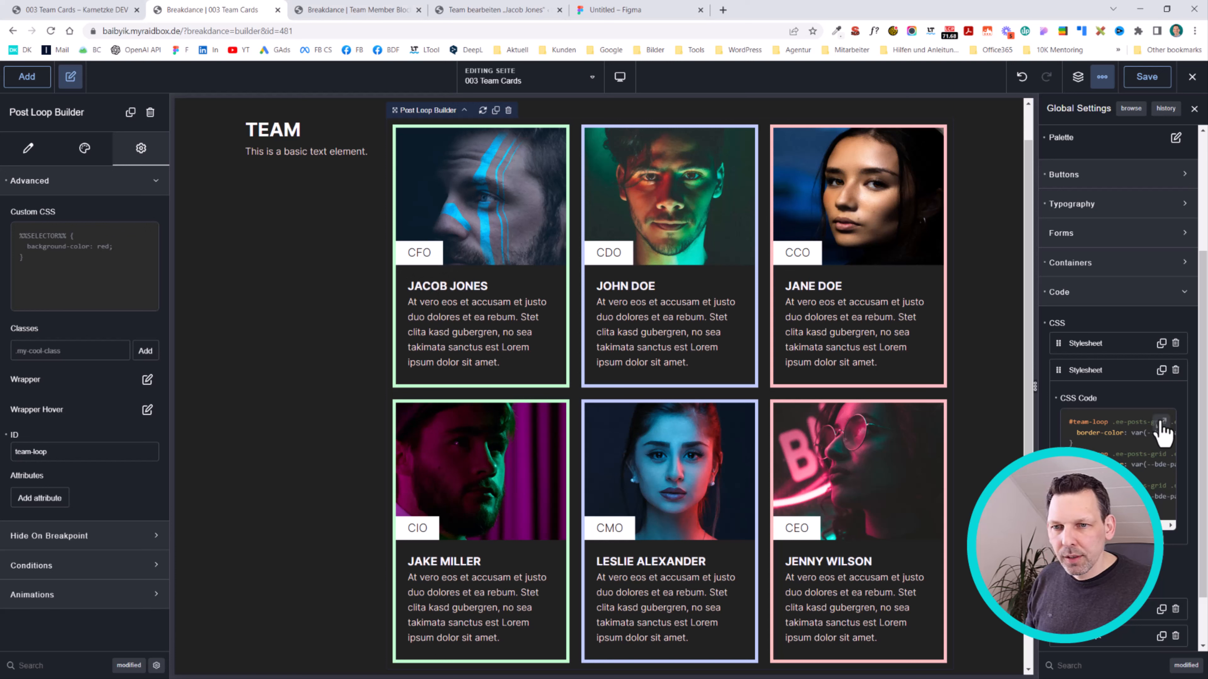
pyautogui.click(105, 6)
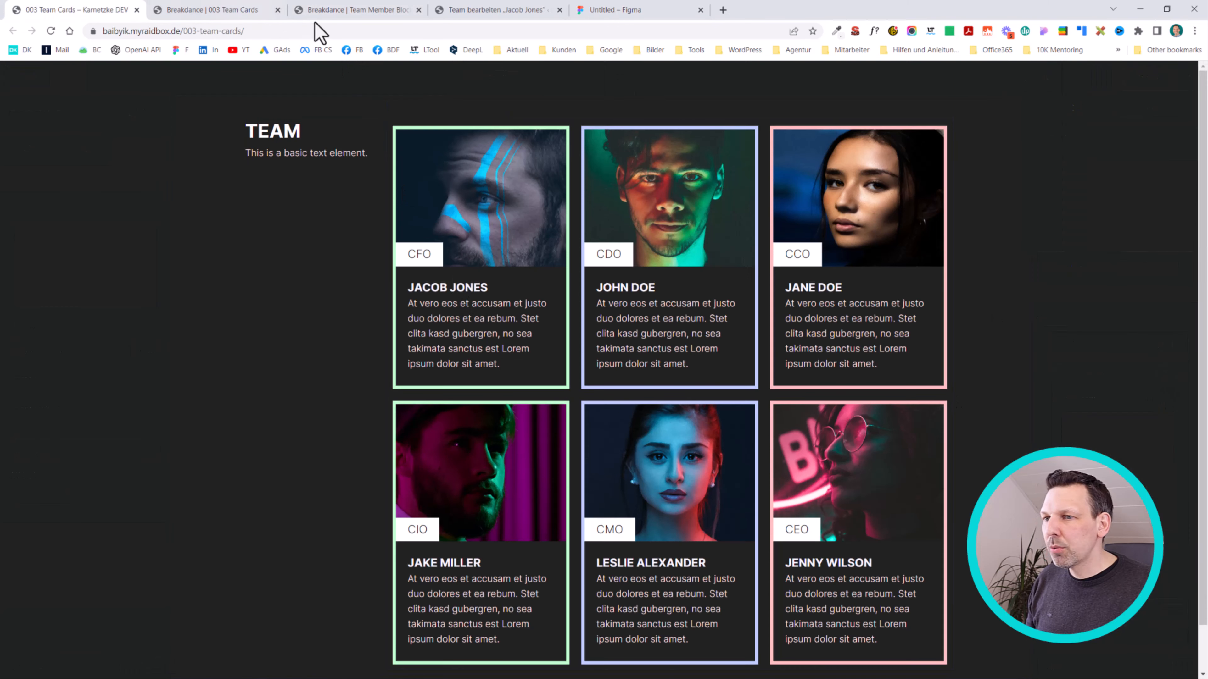
# Switch to the Team Member Block, select the CFO badge text over the image, and show the block's element structure.
pyautogui.click(386, 8)
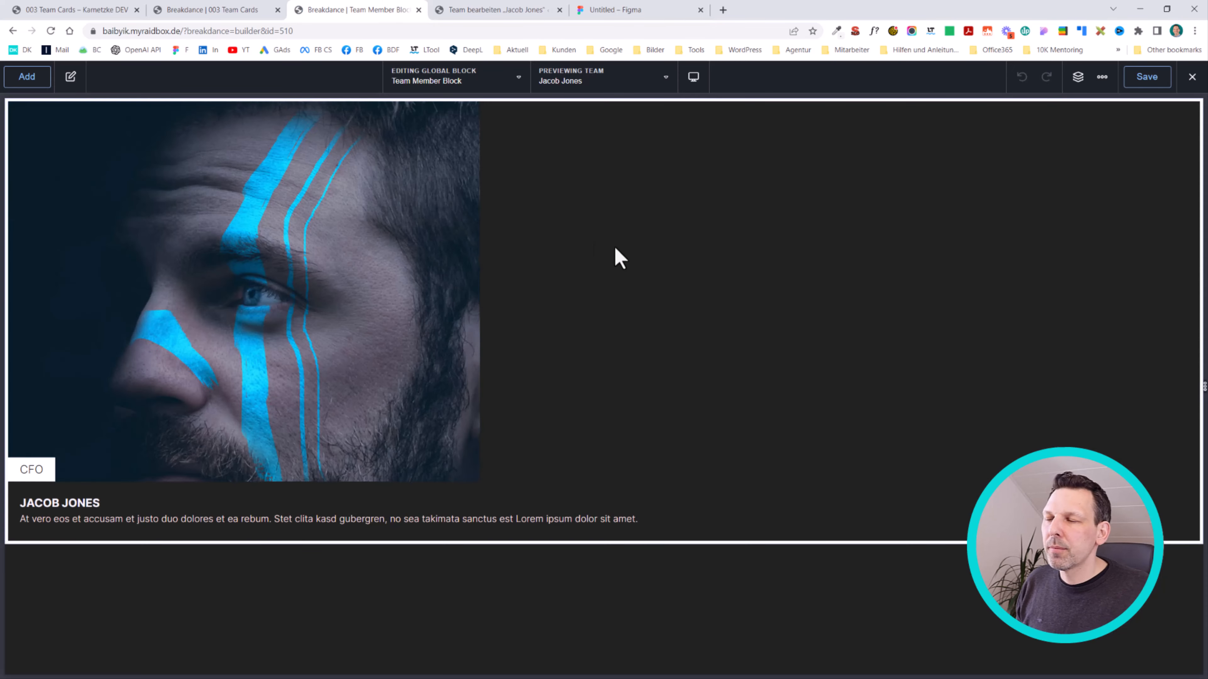
pyautogui.click(464, 239)
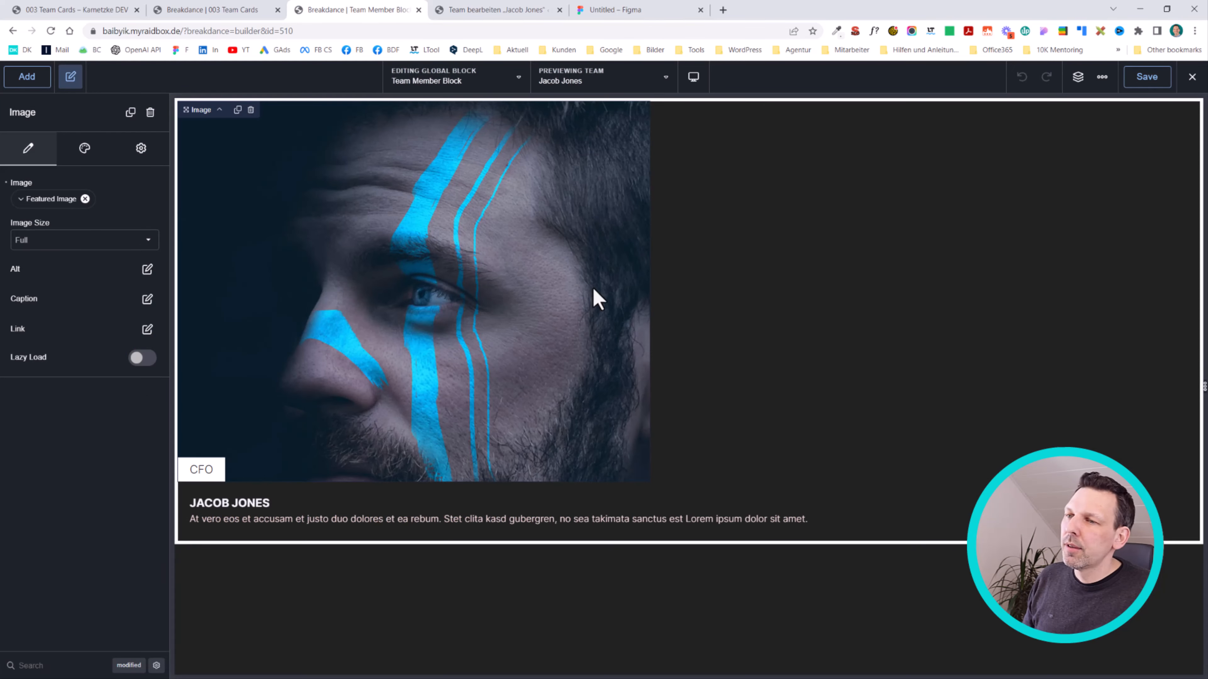
pyautogui.click(202, 481)
pyautogui.click(201, 471)
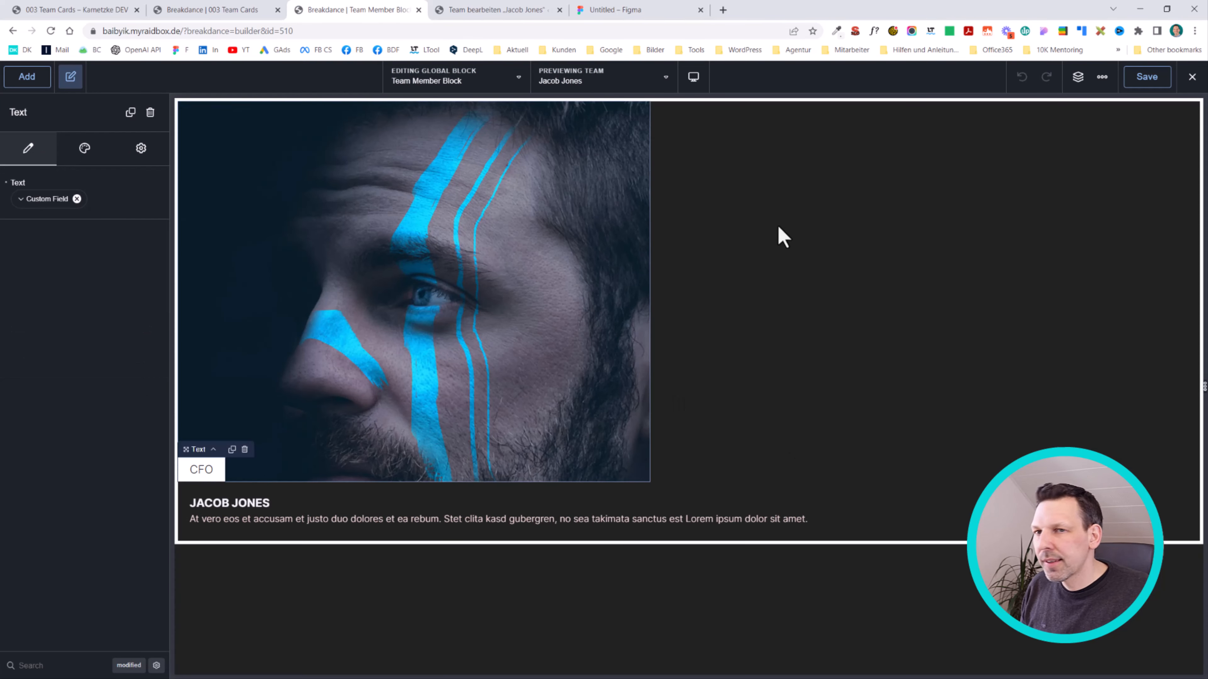
pyautogui.click(1078, 77)
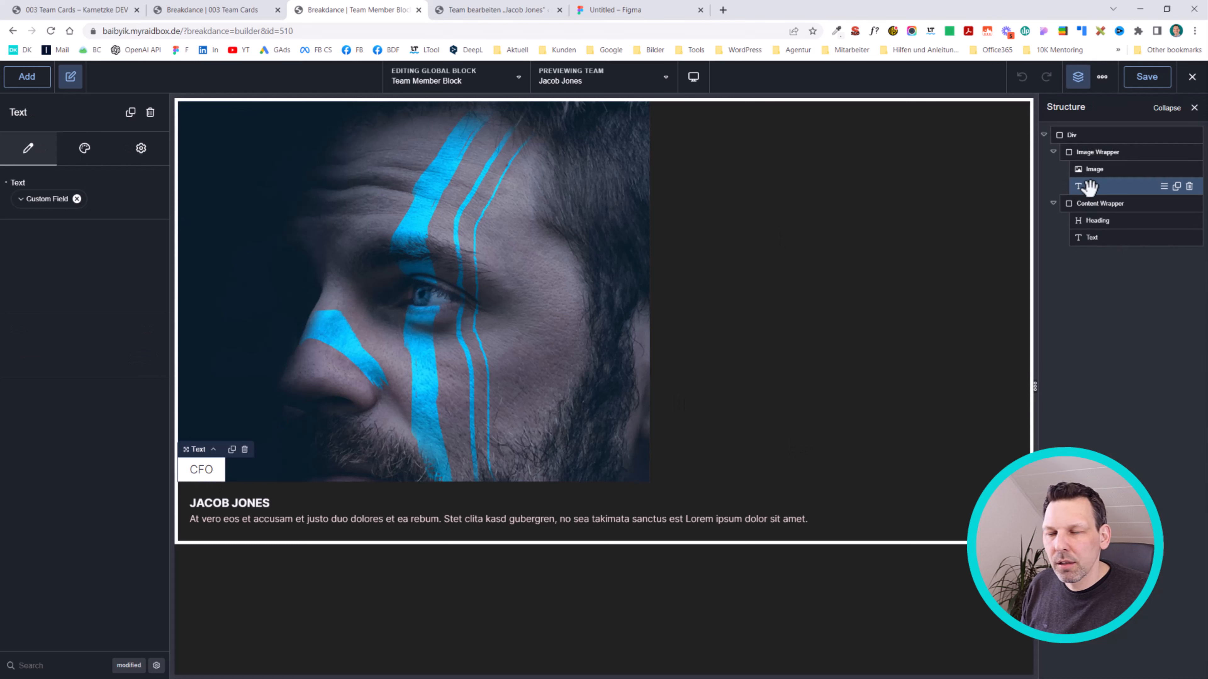
# Add the class team-badge to the badge text element and open that class's selector for editing.
pyautogui.click(138, 148)
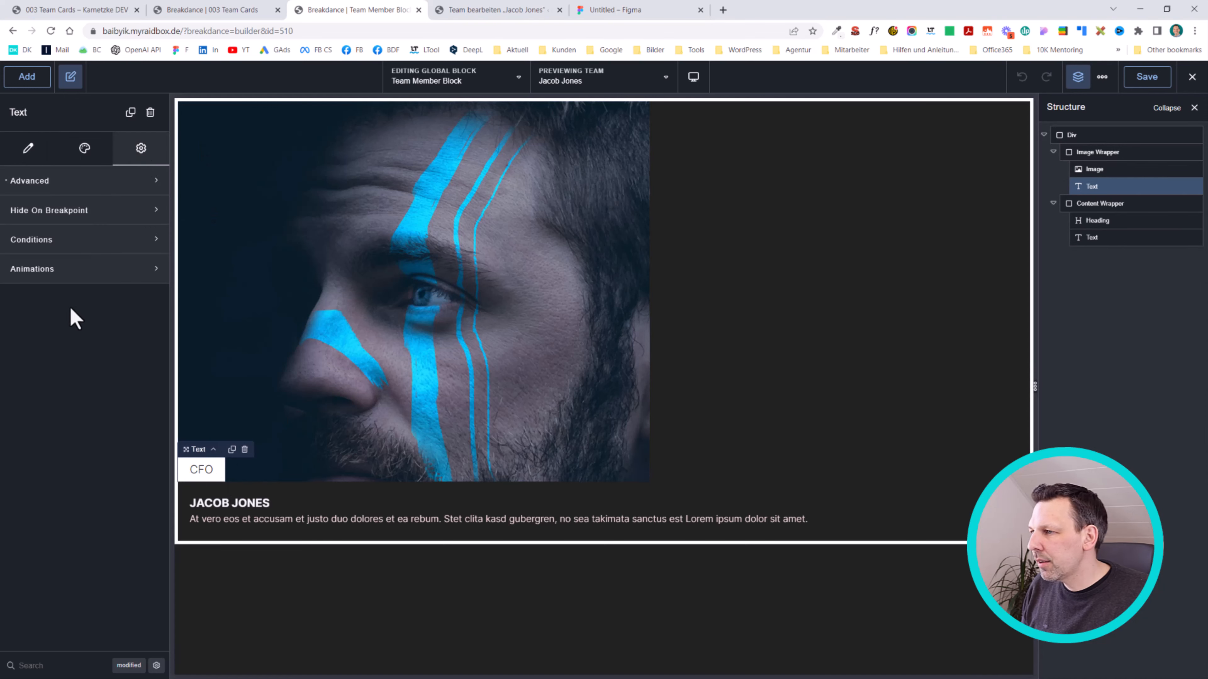
pyautogui.click(74, 181)
pyautogui.click(55, 352)
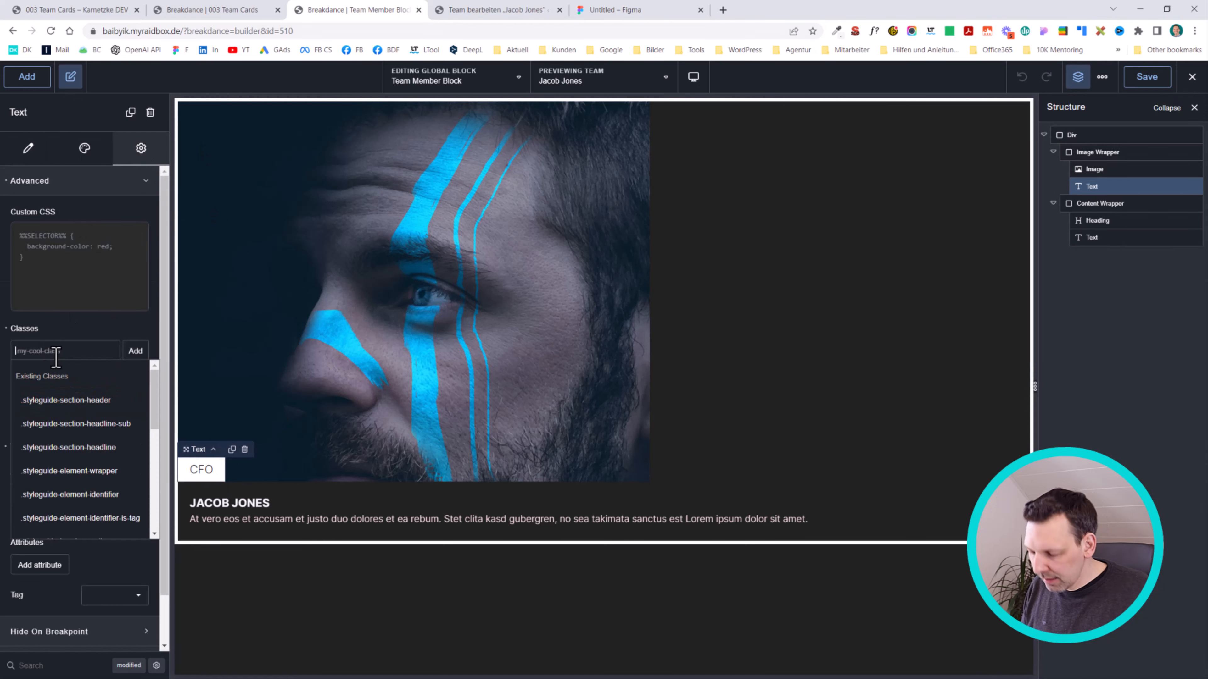
pyautogui.write('team-')
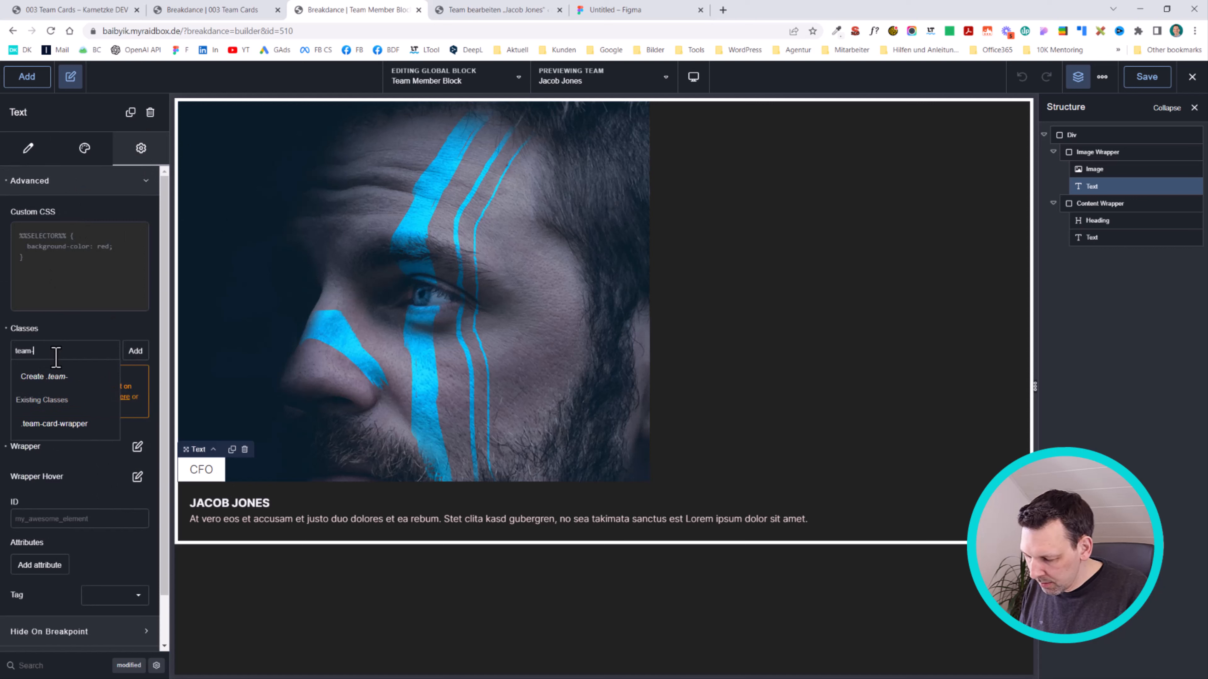
pyautogui.write('badge')
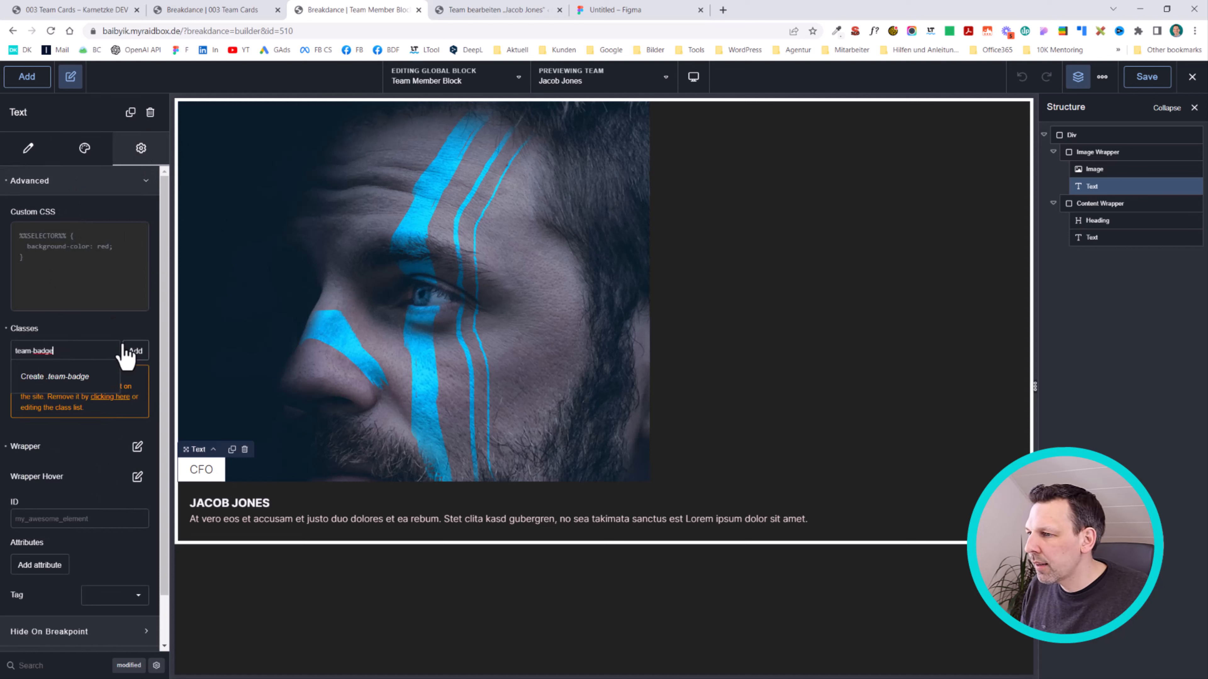
pyautogui.click(132, 351)
pyautogui.click(59, 352)
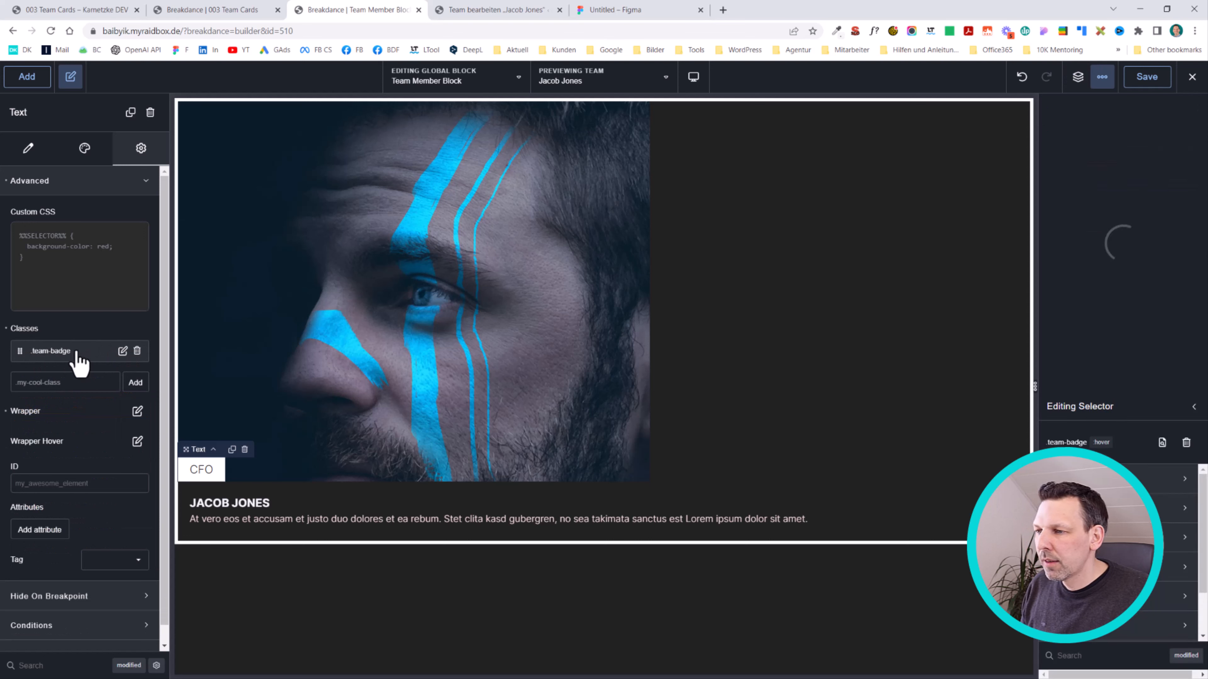
pyautogui.click(213, 505)
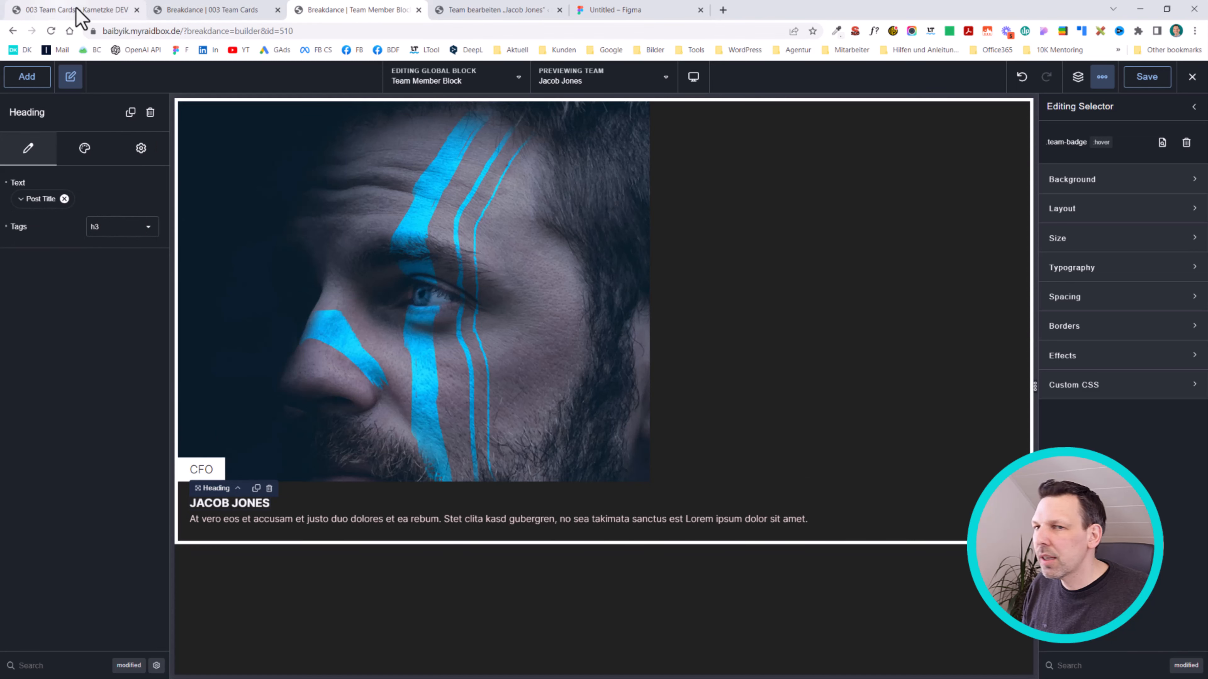
# Reload the 003 Team Cards page in the builder and open the second global stylesheet in the expanded CSS editor.
pyautogui.click(184, 8)
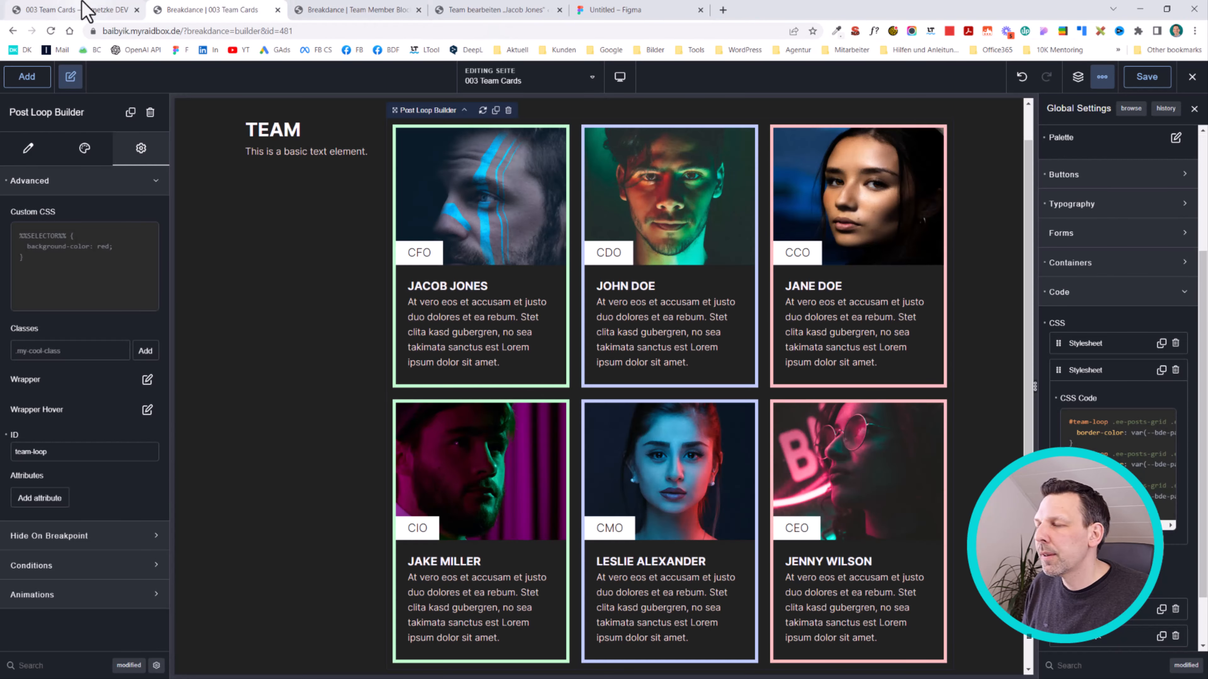
pyautogui.press('F5')
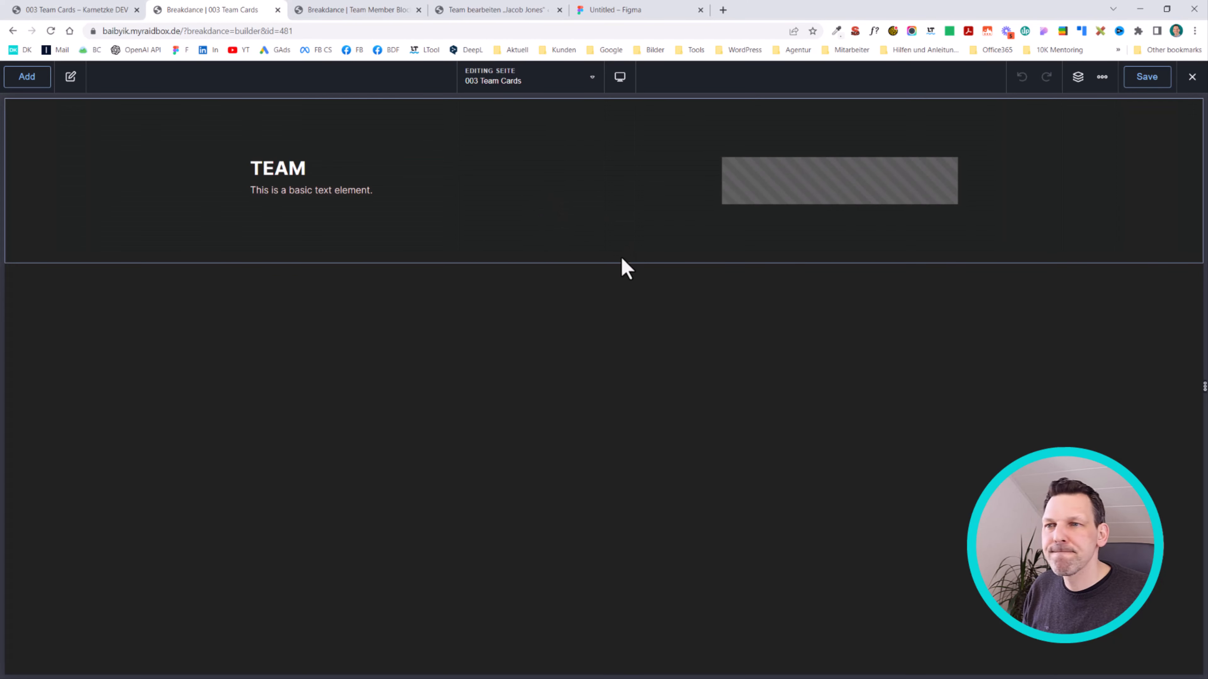
pyautogui.click(712, 242)
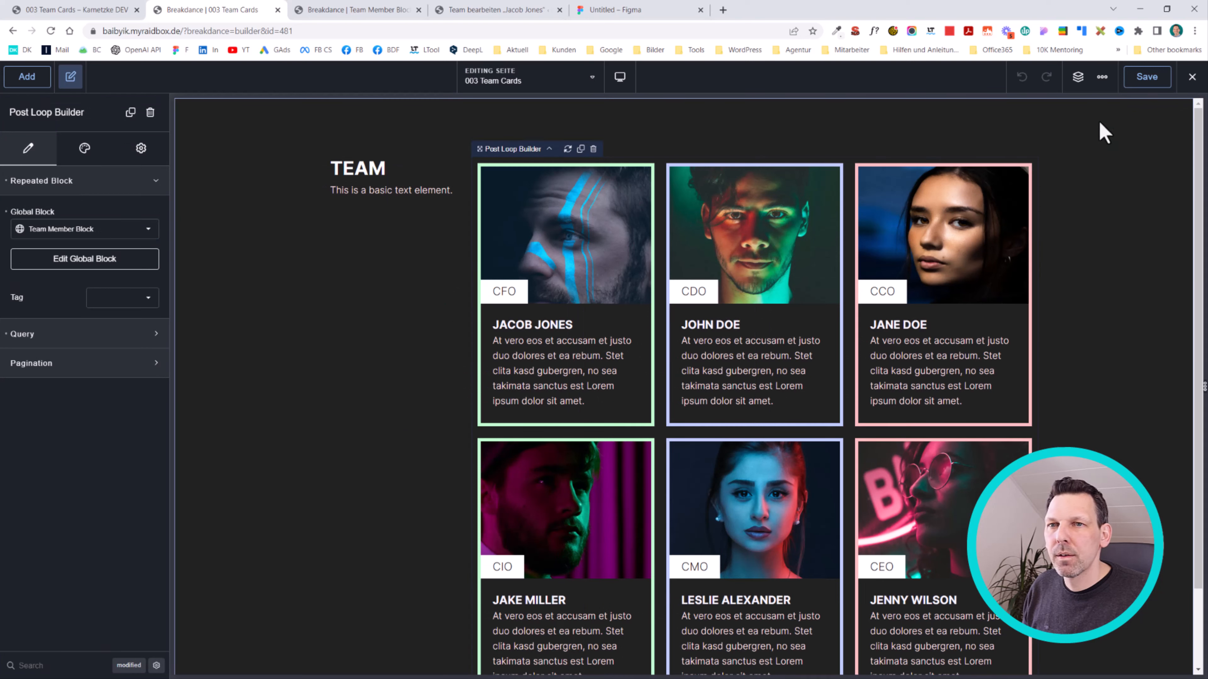
pyautogui.click(1101, 77)
pyautogui.click(1115, 102)
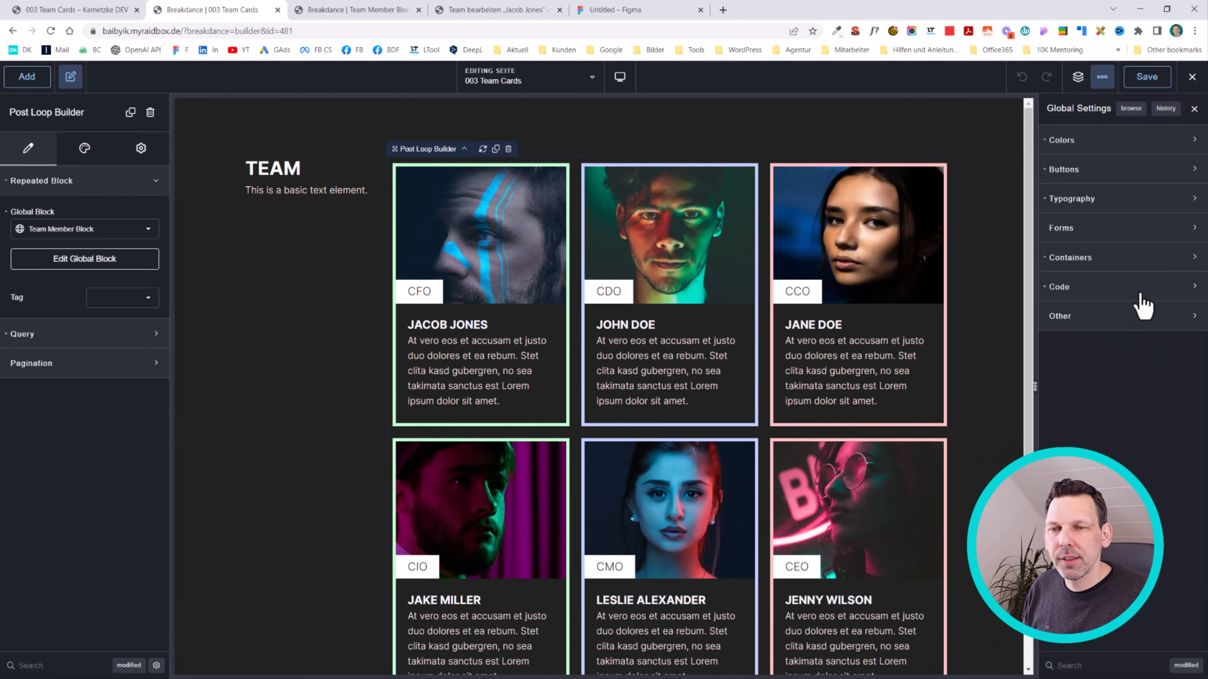
pyautogui.click(1096, 286)
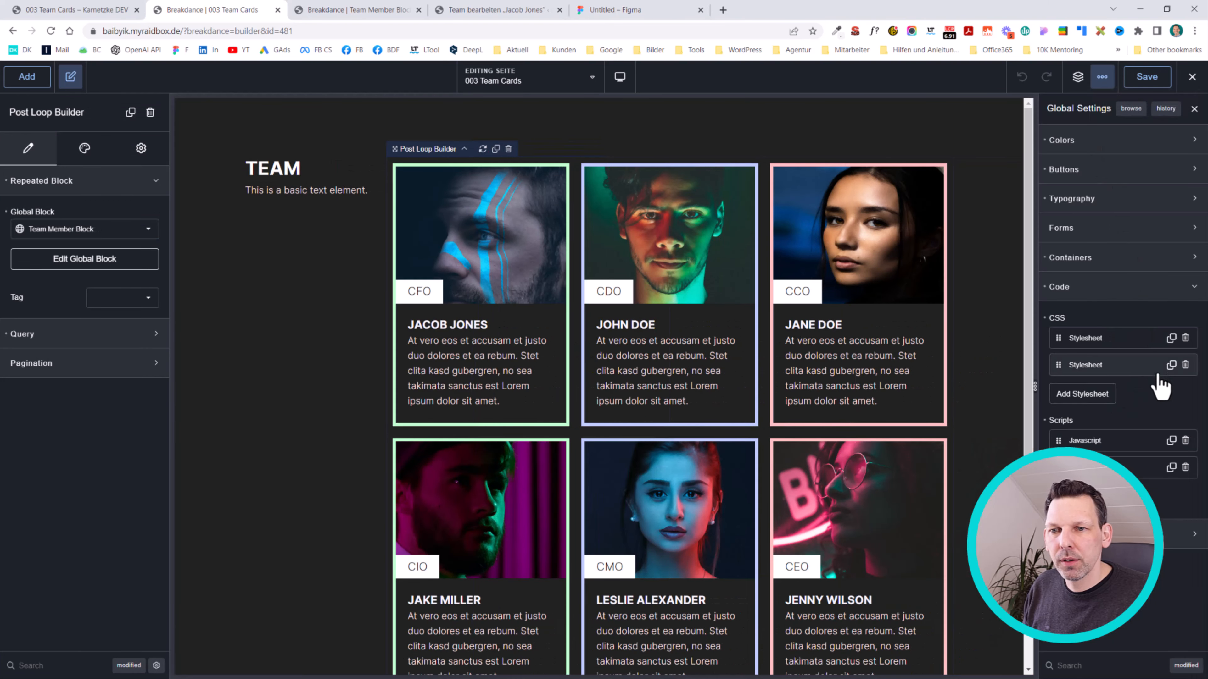
pyautogui.click(1118, 370)
pyautogui.click(1164, 419)
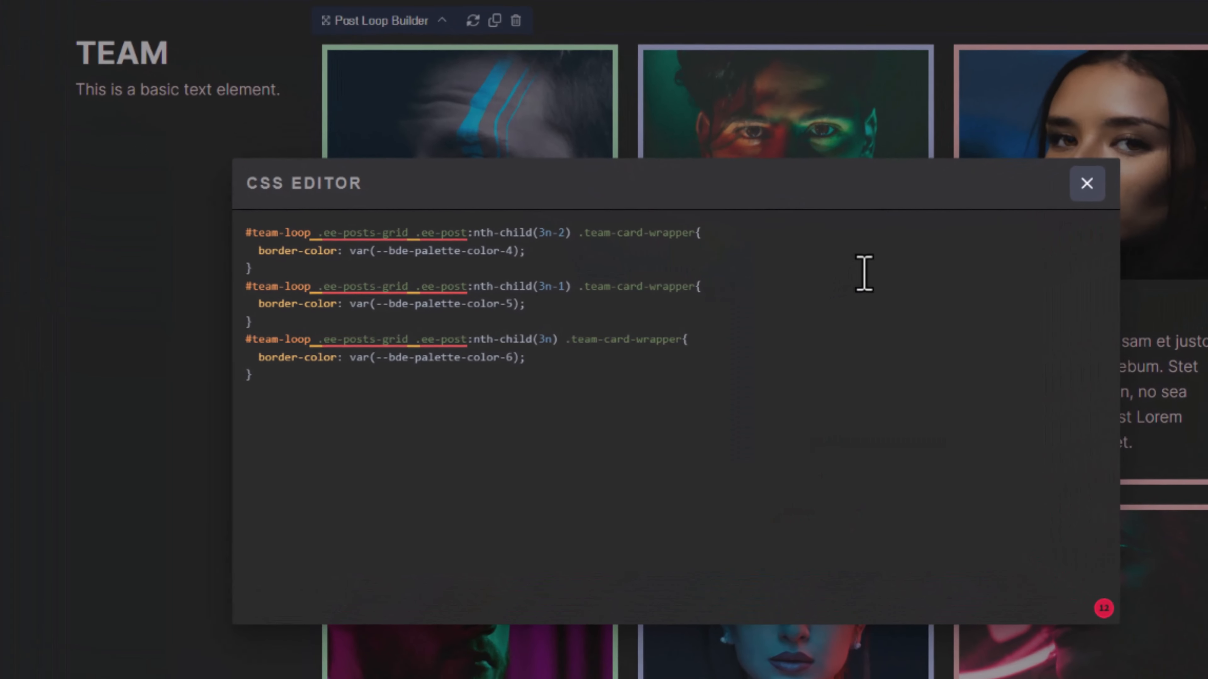
# Duplicate the 3n-2 card rule below itself and turn the copy into a .team-badge rule with background-color: var(--bde-palette-color-4).
pyautogui.press('Up')
pyautogui.hotkey('shift', 'Down')
pyautogui.hotkey('shift', 'Down')
pyautogui.hotkey('shift', 'Down')
pyautogui.hotkey('ctrl', 'c')
pyautogui.press('Right')
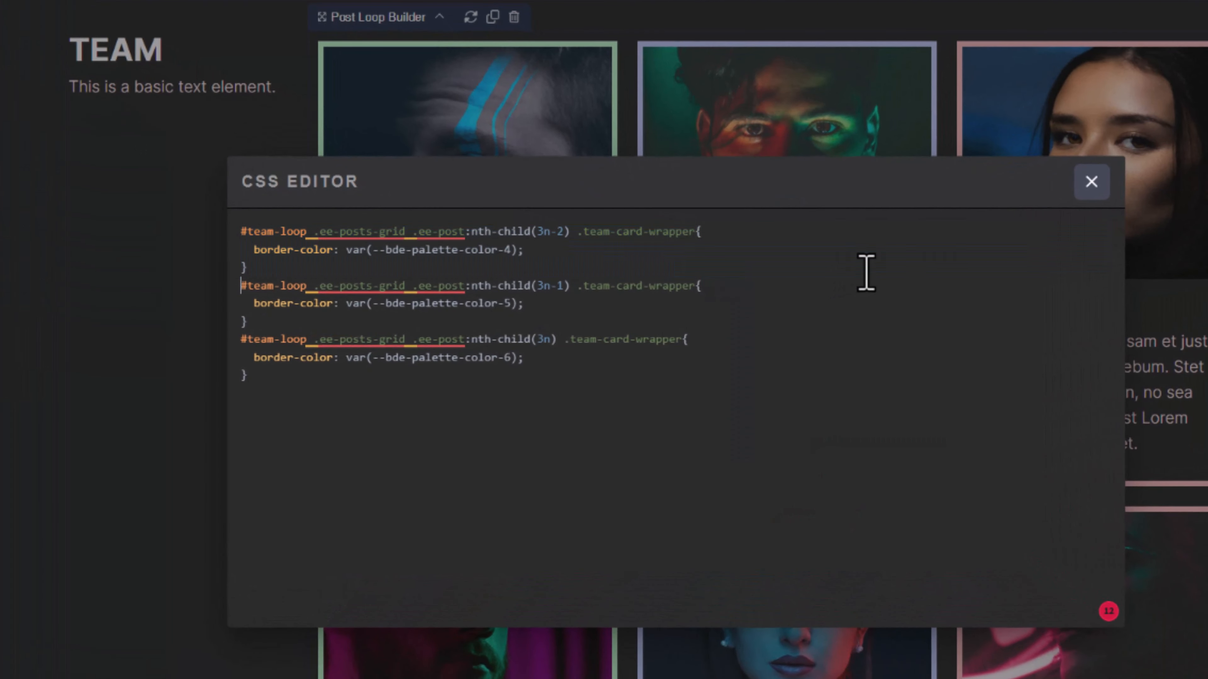
pyautogui.press('Return')
pyautogui.press('Return')
pyautogui.press('Return')
pyautogui.hotkey('ctrl', 'v')
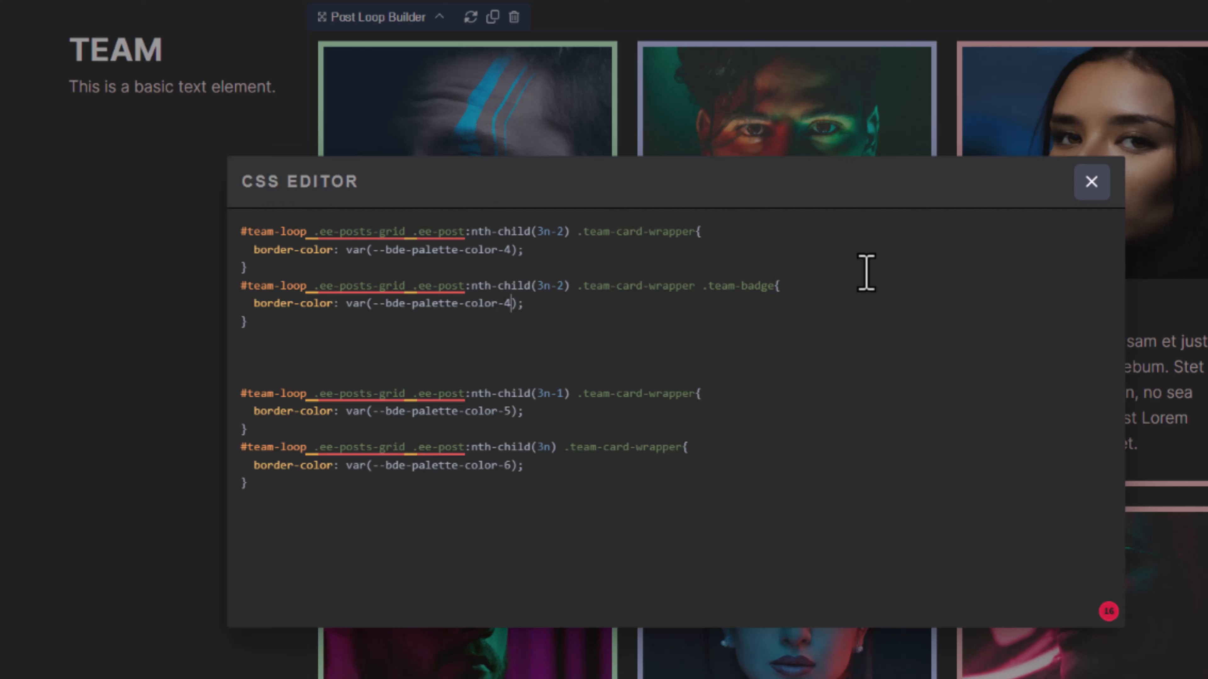
pyautogui.hotkey('ctrl', 'shift', 'Right')
pyautogui.write('background')
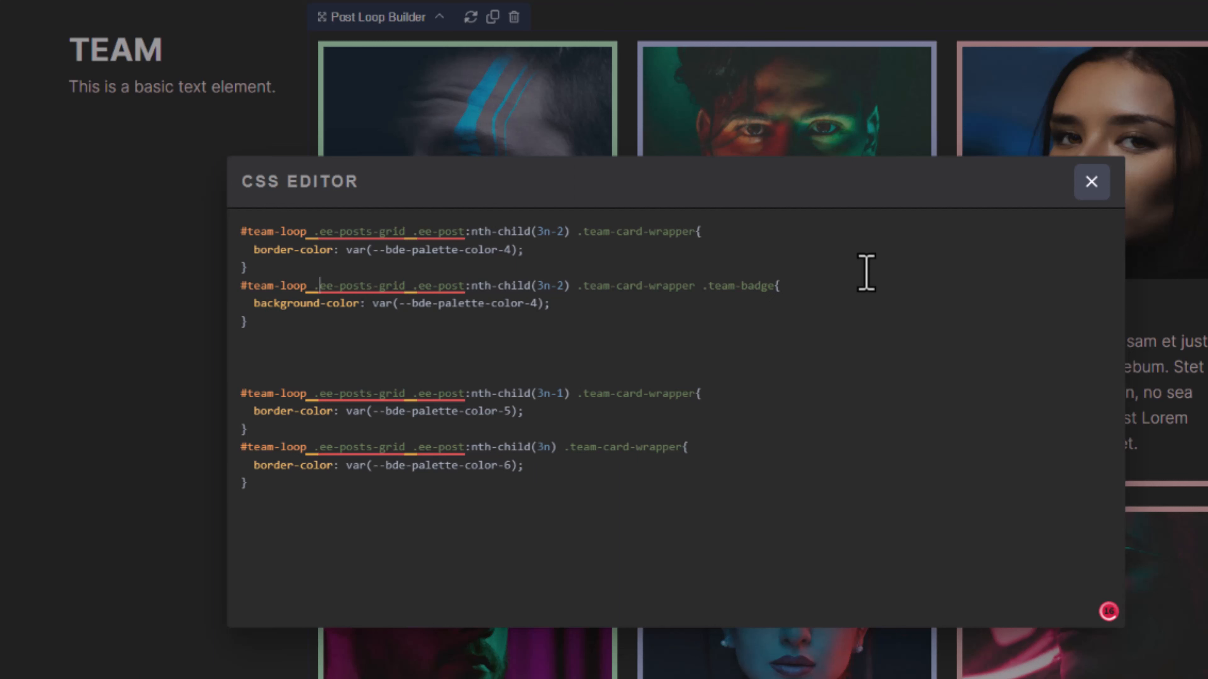
# Duplicate the 3n-2 badge rule below itself and target h3 instead of .team-badge in the copy.
pyautogui.press('Home')
pyautogui.hotkey('shift', 'Down')
pyautogui.hotkey('shift', 'Down')
pyautogui.hotkey('shift', 'Down')
pyautogui.hotkey('ctrl', 'c')
pyautogui.press('Right')
pyautogui.hotkey('ctrl', 'v')
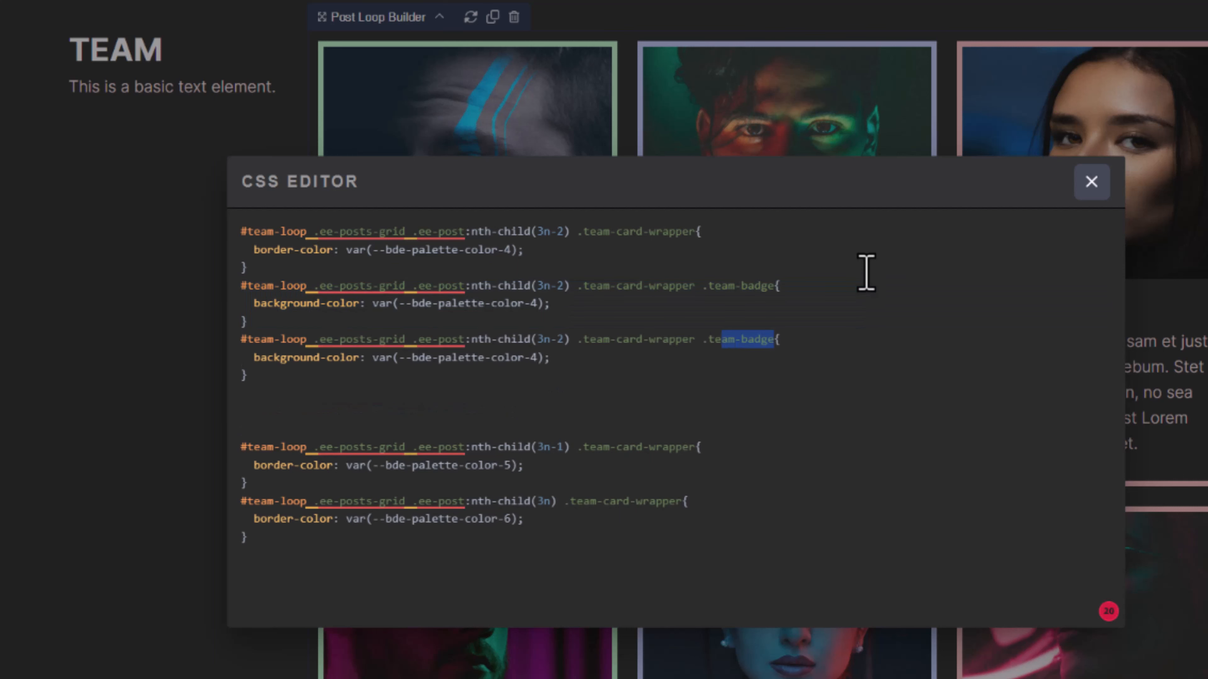
pyautogui.write('h3')
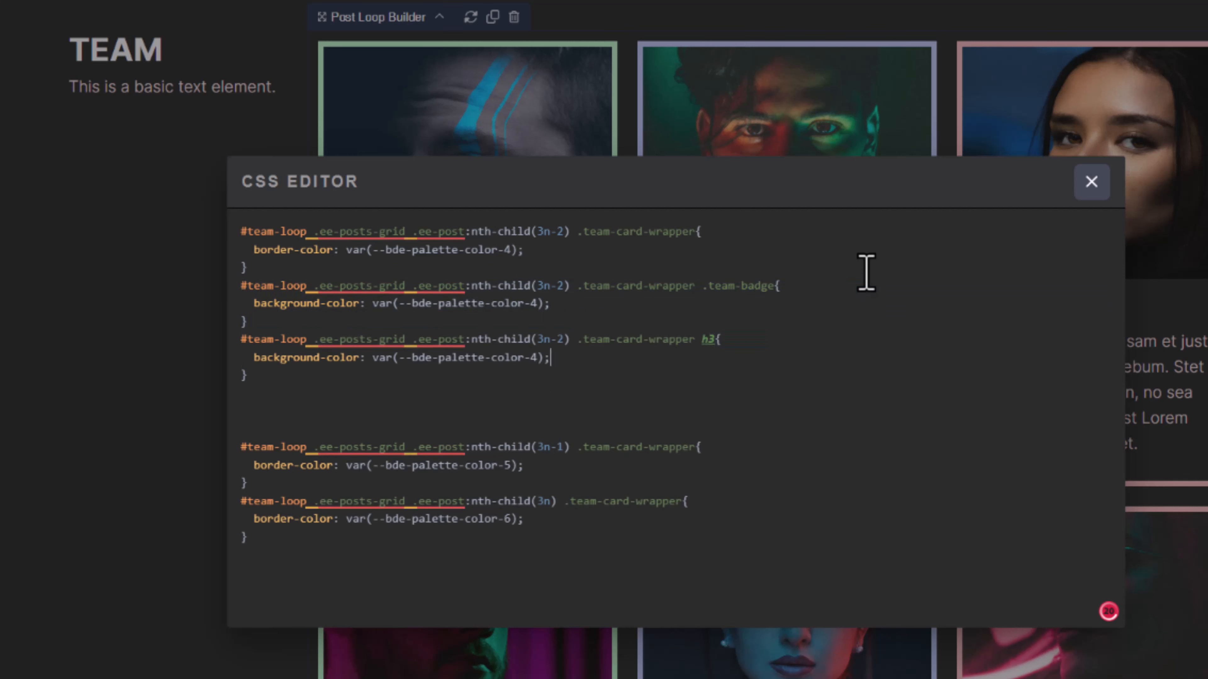
# Change the property in the 3n-2 h3 rule to color.
pyautogui.hotkey('shift', 'Right')
pyautogui.hotkey('shift', 'Right')
pyautogui.hotkey('shift', 'Right')
pyautogui.hotkey('shift', 'Right')
pyautogui.hotkey('shift', 'Right')
pyautogui.hotkey('shift', 'Right')
pyautogui.hotkey('shift', 'Right')
pyautogui.hotkey('shift', 'Right')
pyautogui.hotkey('shift', 'Right')
pyautogui.hotkey('shift', 'Right')
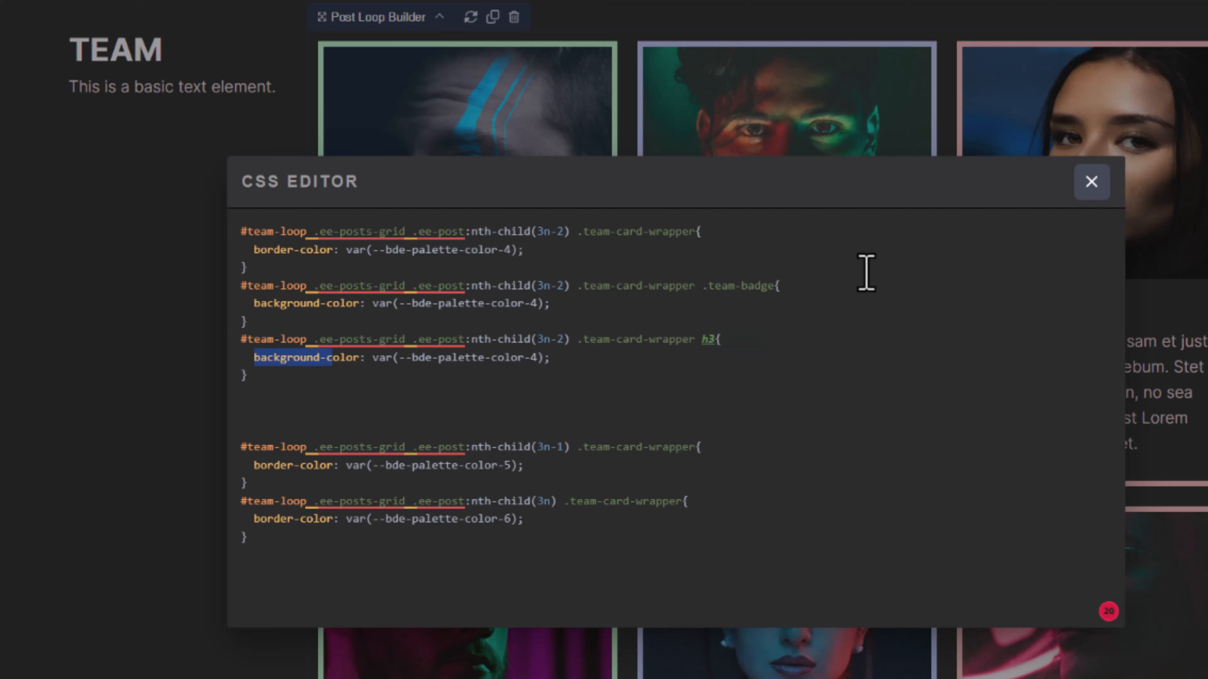
pyautogui.press('BackSpace')
# Copy the 3n-2 badge and h3 rules and paste them beneath the 3n-1 card border rule.
pyautogui.hotkey('shift', 'Up')
pyautogui.hotkey('shift', 'Up')
pyautogui.hotkey('shift', 'Up')
pyautogui.hotkey('shift', 'Up')
pyautogui.hotkey('shift', 'Up')
pyautogui.hotkey('shift', 'Up')
pyautogui.hotkey('shift', 'Up')
pyautogui.hotkey('shift', 'Up')
pyautogui.hotkey('shift', 'Up')
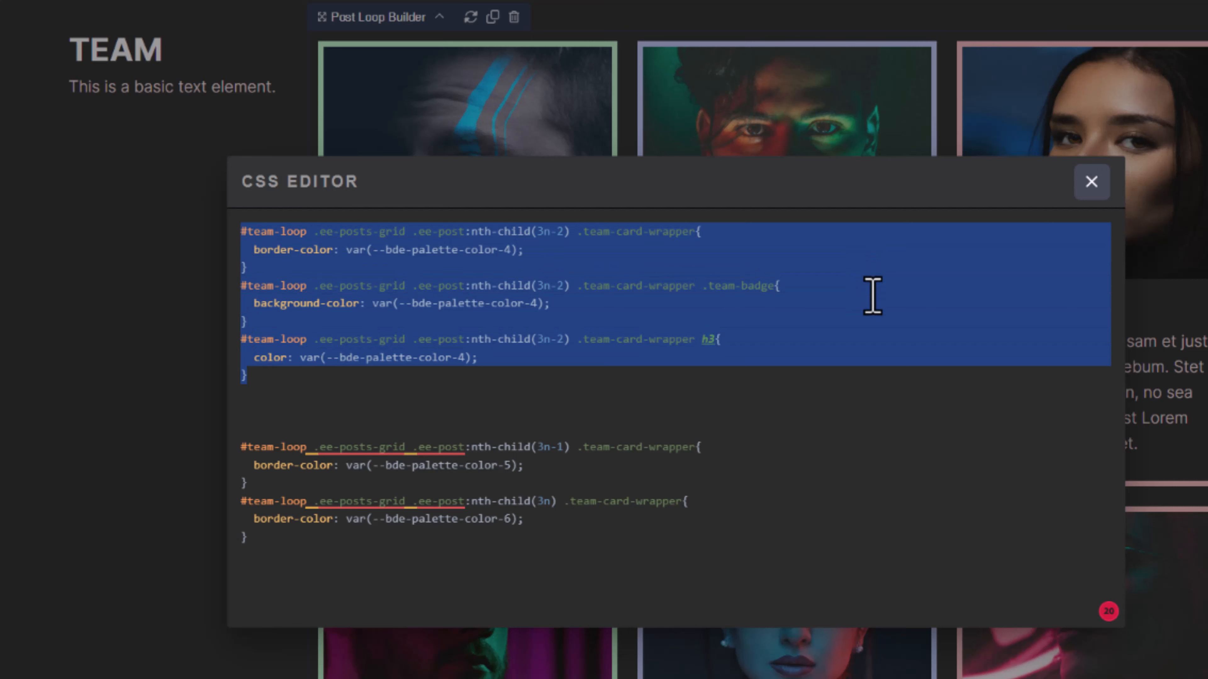
pyautogui.moveTo(278, 391); pyautogui.dragTo(191, 300)
pyautogui.hotkey('ctrl', 'c')
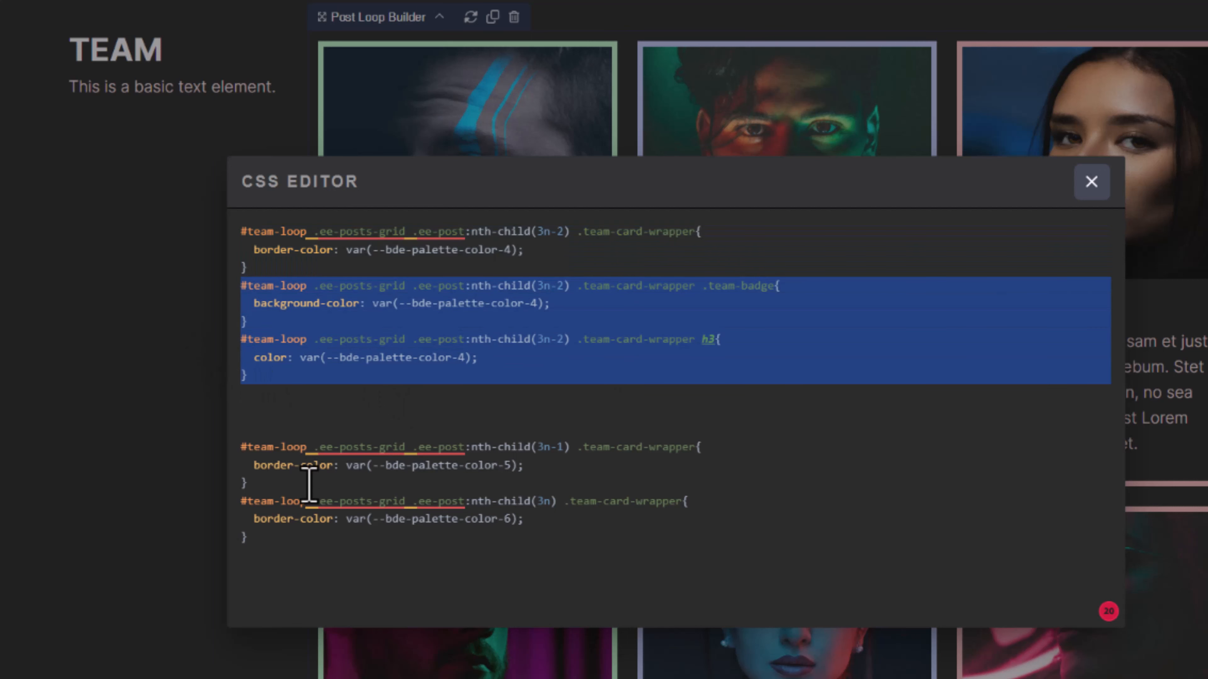
pyautogui.click(312, 490)
pyautogui.press('Return')
pyautogui.hotkey('ctrl', 'v')
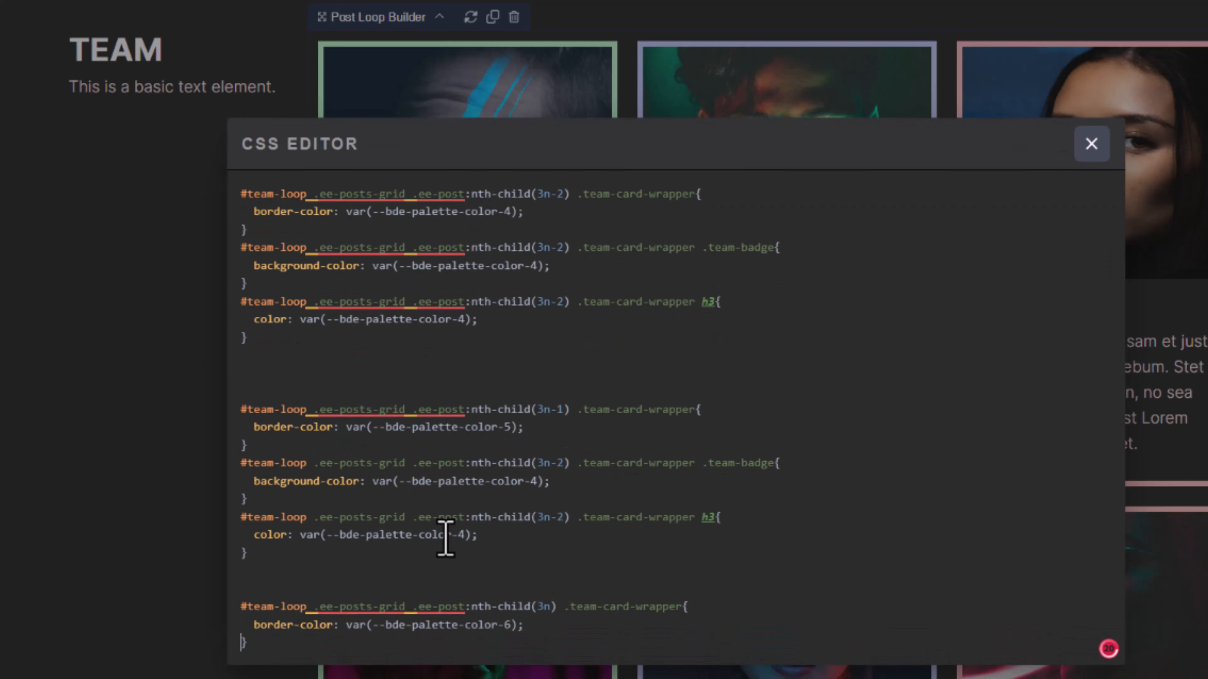
# Paste the same badge and h3 rules beneath the 3n card border rule at the end of the stylesheet.
pyautogui.press('End')
pyautogui.press('Return')
pyautogui.hotkey('ctrl', 'v')
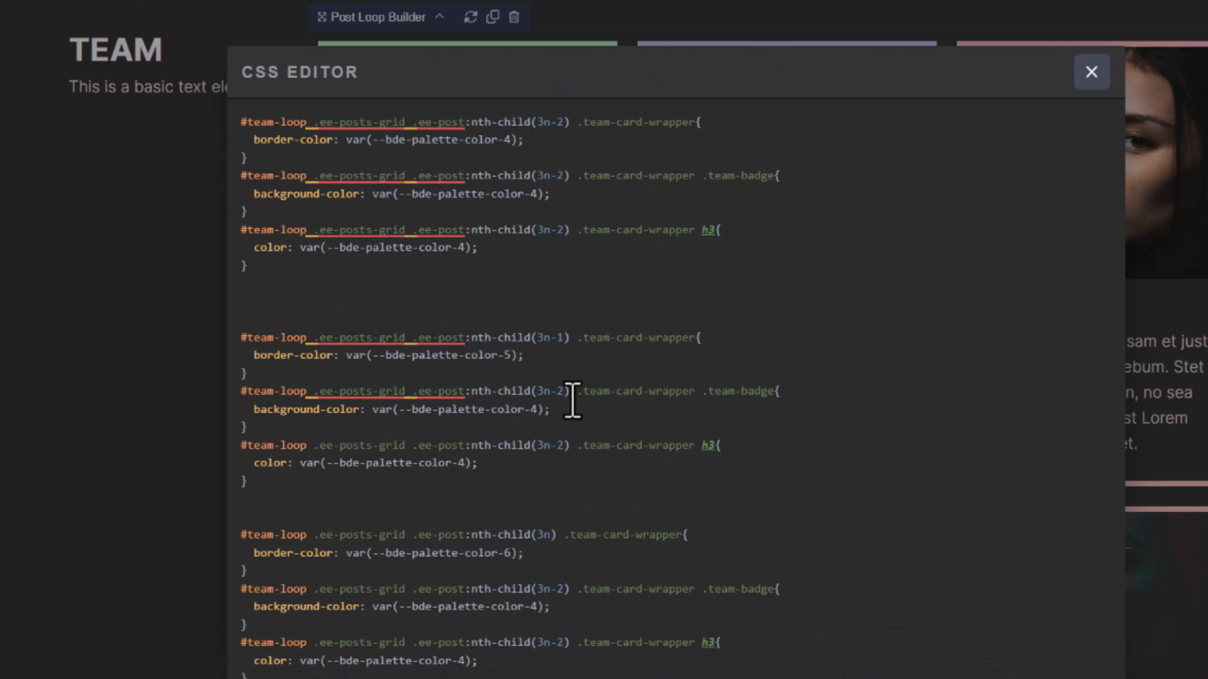
# Change the nth-child value to 3n-1 in the badge and h3 rules pasted under the second card rule.
pyautogui.click(556, 391)
pyautogui.write('1')
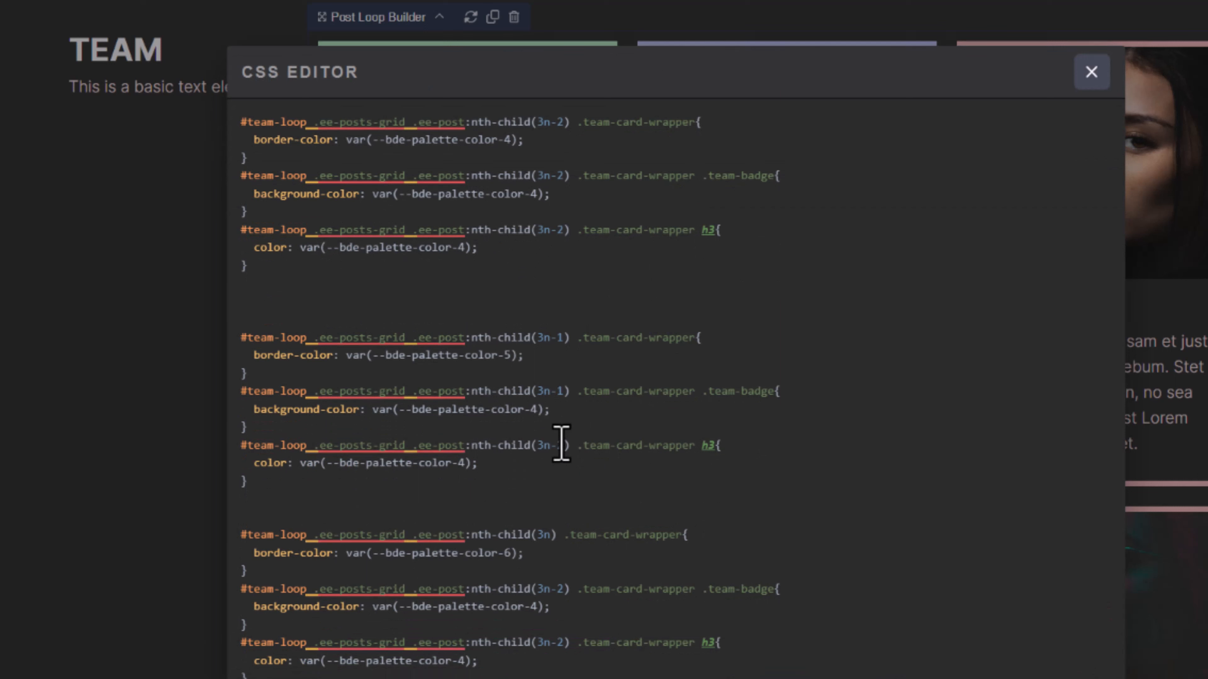
pyautogui.moveTo(562, 444); pyautogui.dragTo(558, 444)
pyautogui.write('1')
# Change the nth-child value to 3n in the badge and h3 rules pasted under the third card rule.
pyautogui.moveTo(562, 595); pyautogui.dragTo(554, 594)
pyautogui.write('1')
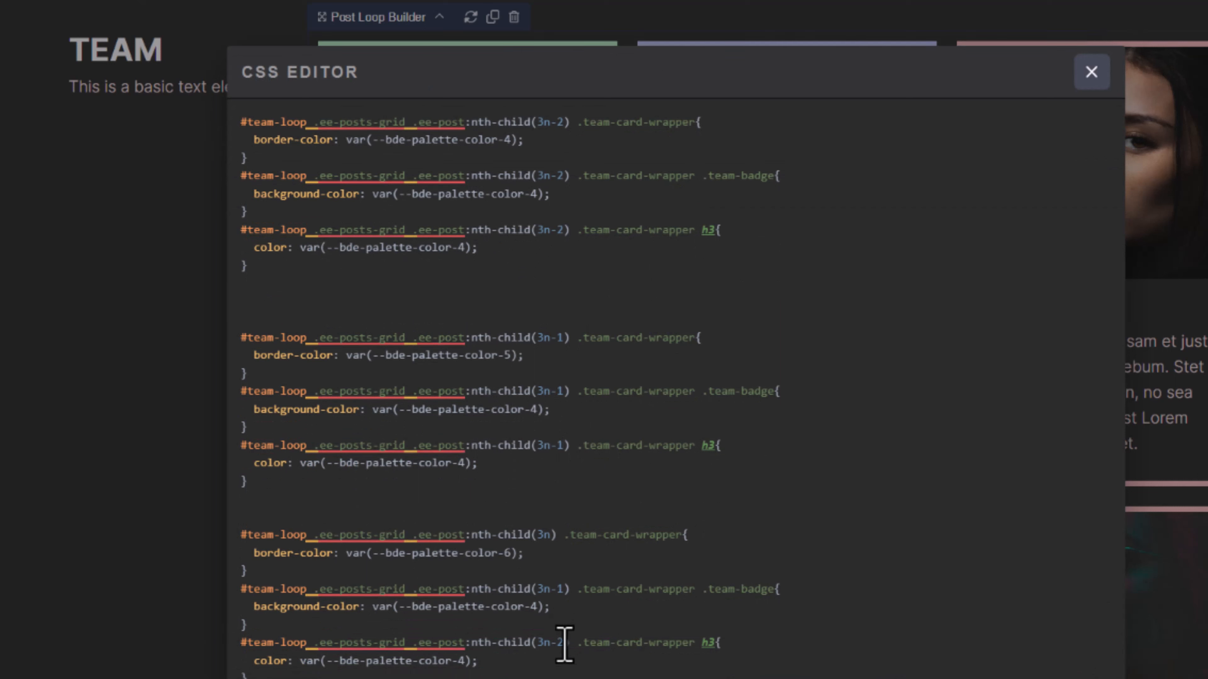
pyautogui.click(564, 644)
pyautogui.press('BackSpace')
pyautogui.press('BackSpace')
pyautogui.click(565, 589)
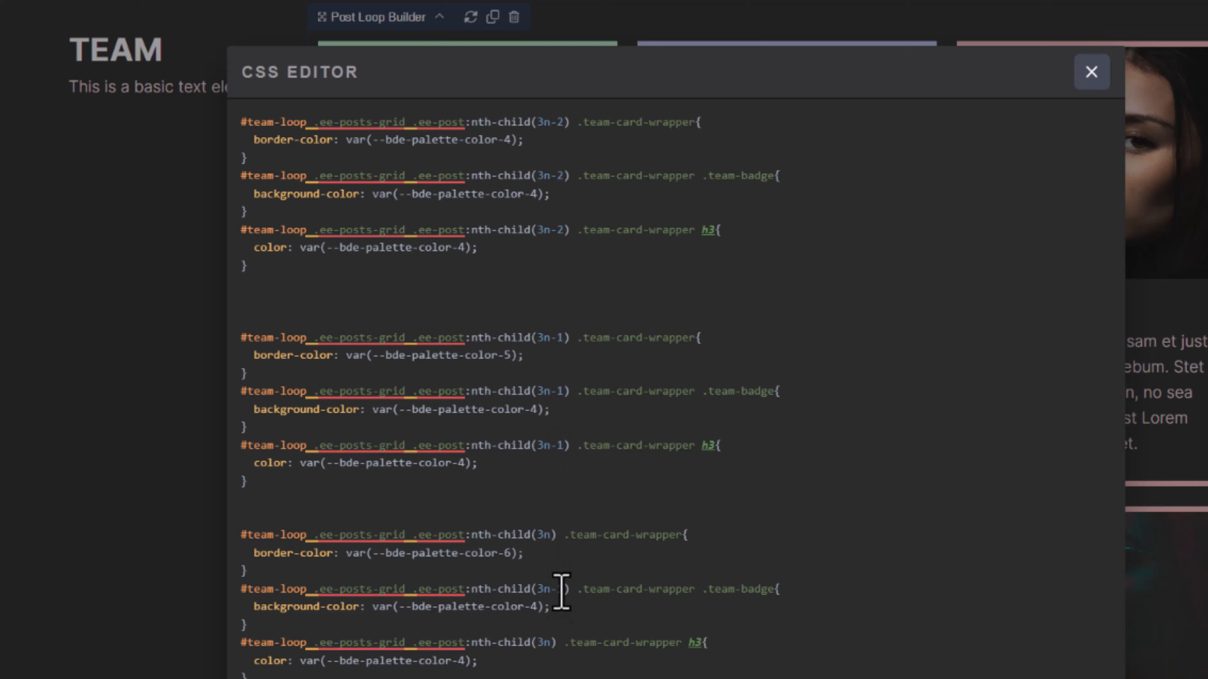
pyautogui.press('BackSpace')
pyautogui.press('BackSpace')
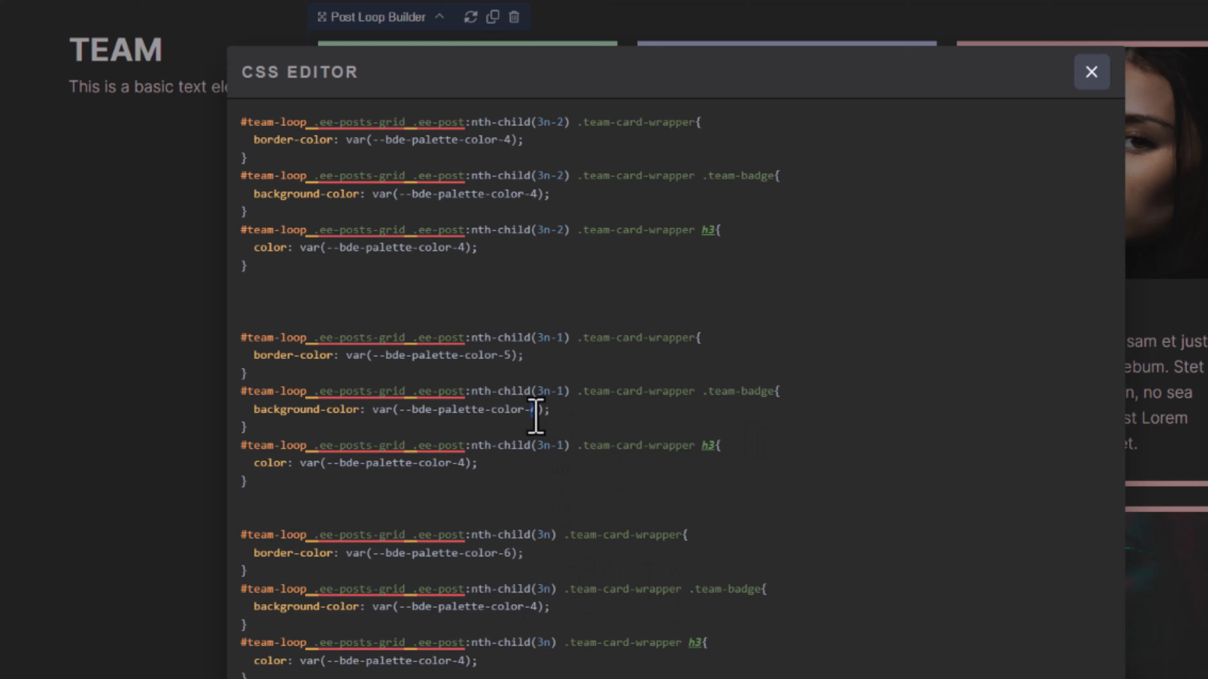
# Set the badge and h3 rules to palette color 5 for 3n-1 and palette color 6 for 3n, and close the CSS editor.
pyautogui.write('5')
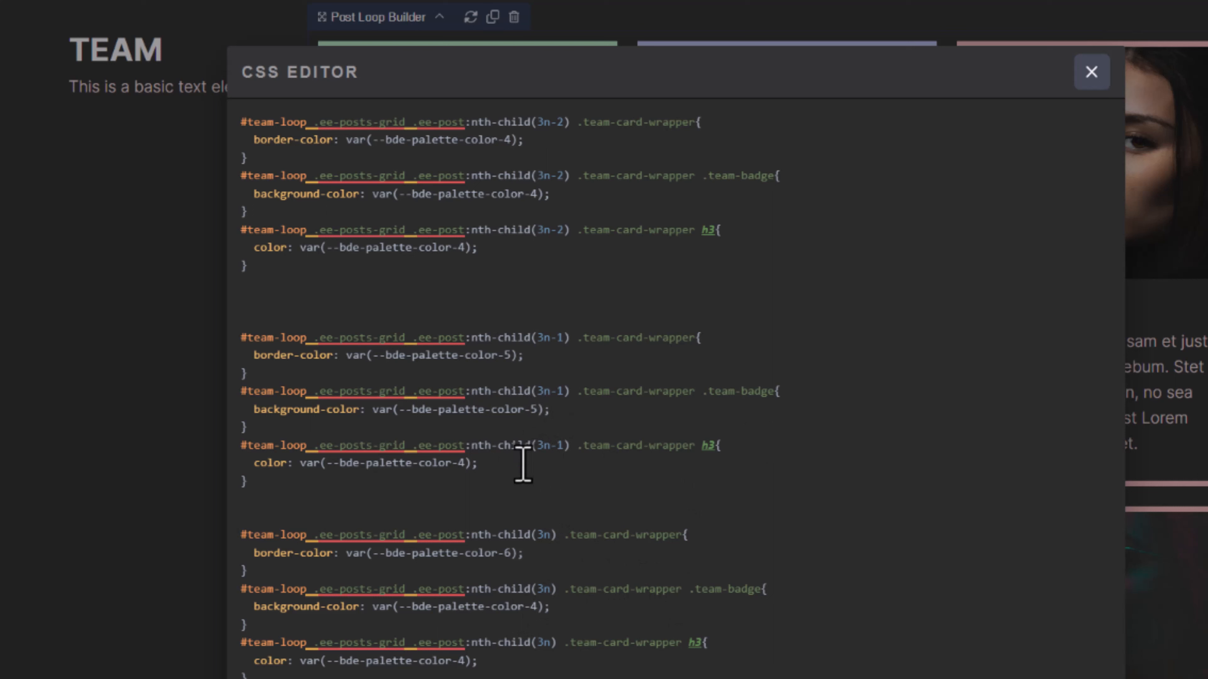
pyautogui.doubleClick(462, 463)
pyautogui.write('5')
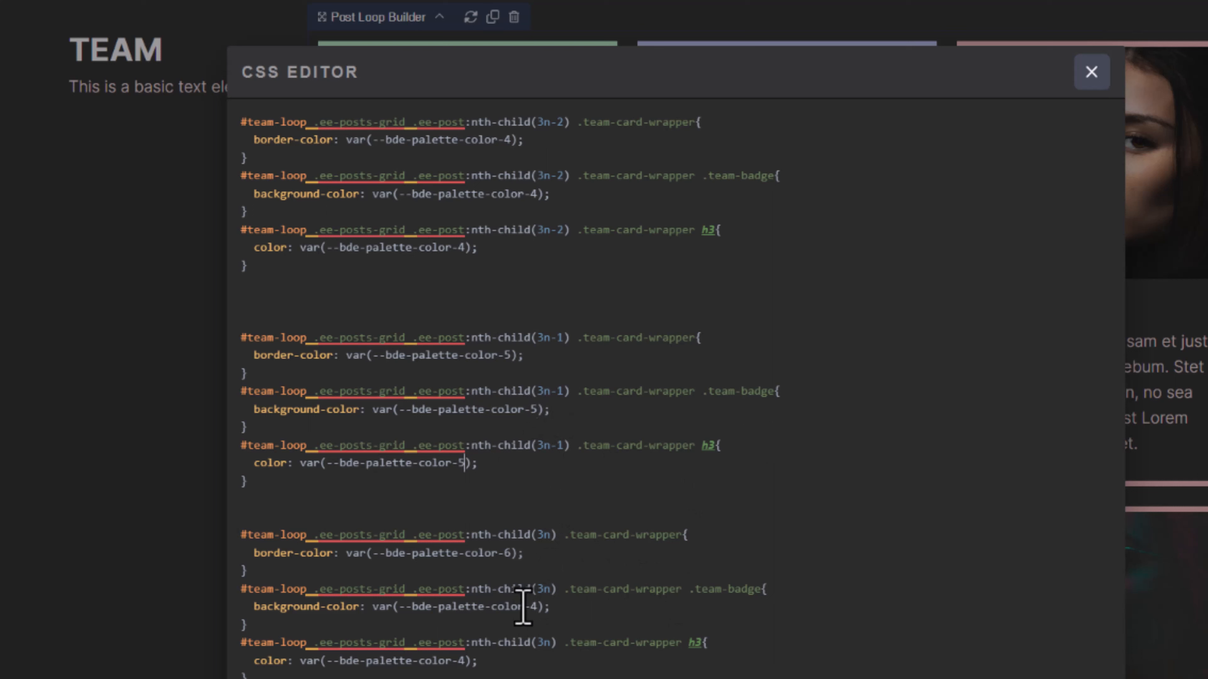
pyautogui.doubleClick(535, 607)
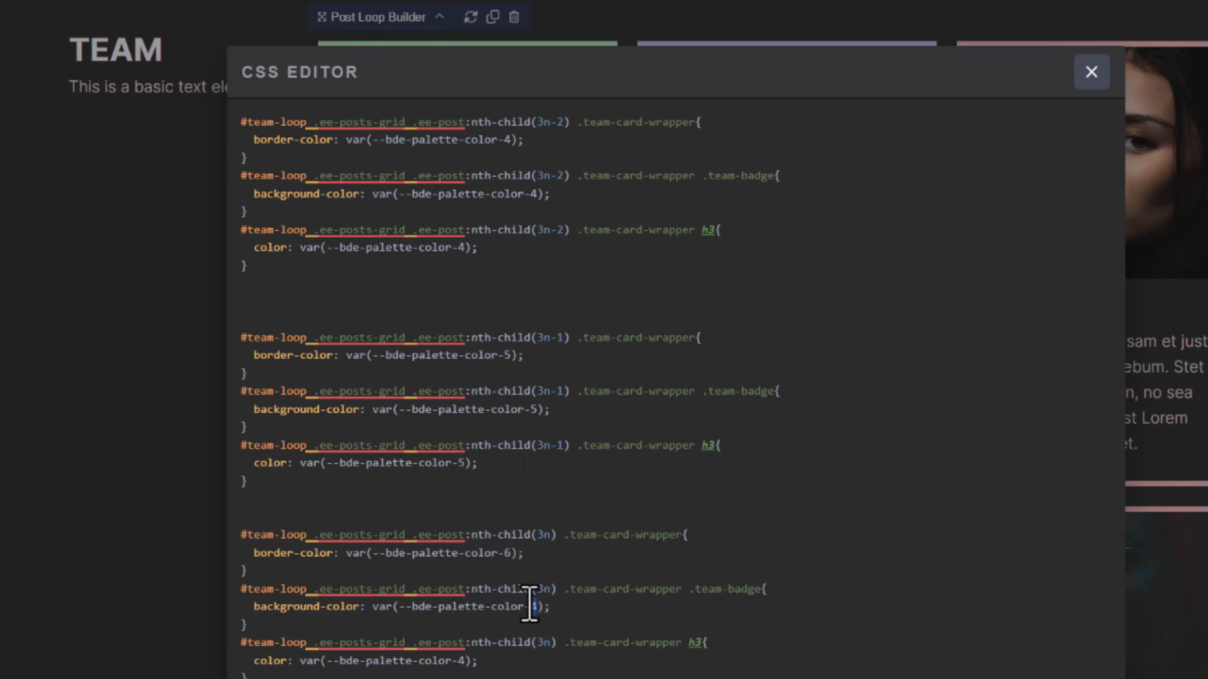
pyautogui.doubleClick(463, 661)
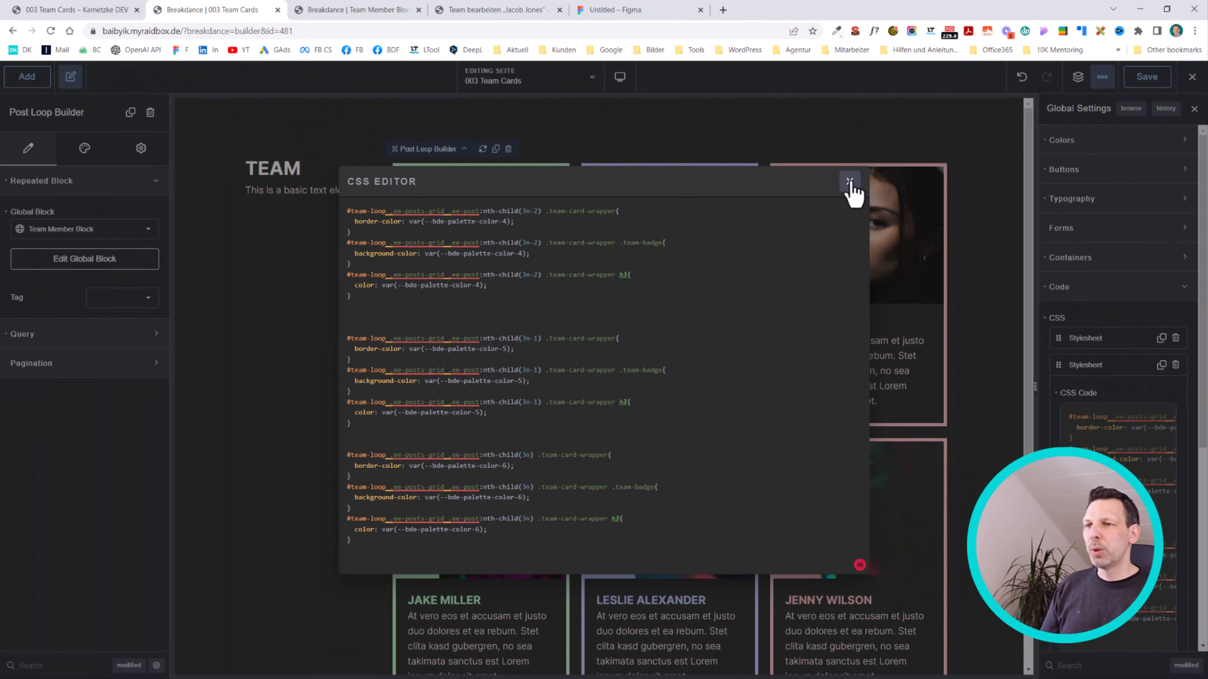
pyautogui.click(849, 182)
# Save the 003 Team Cards page and check the badge and name colours on the refreshed live page.
pyautogui.scroll(-2, 593, 317)
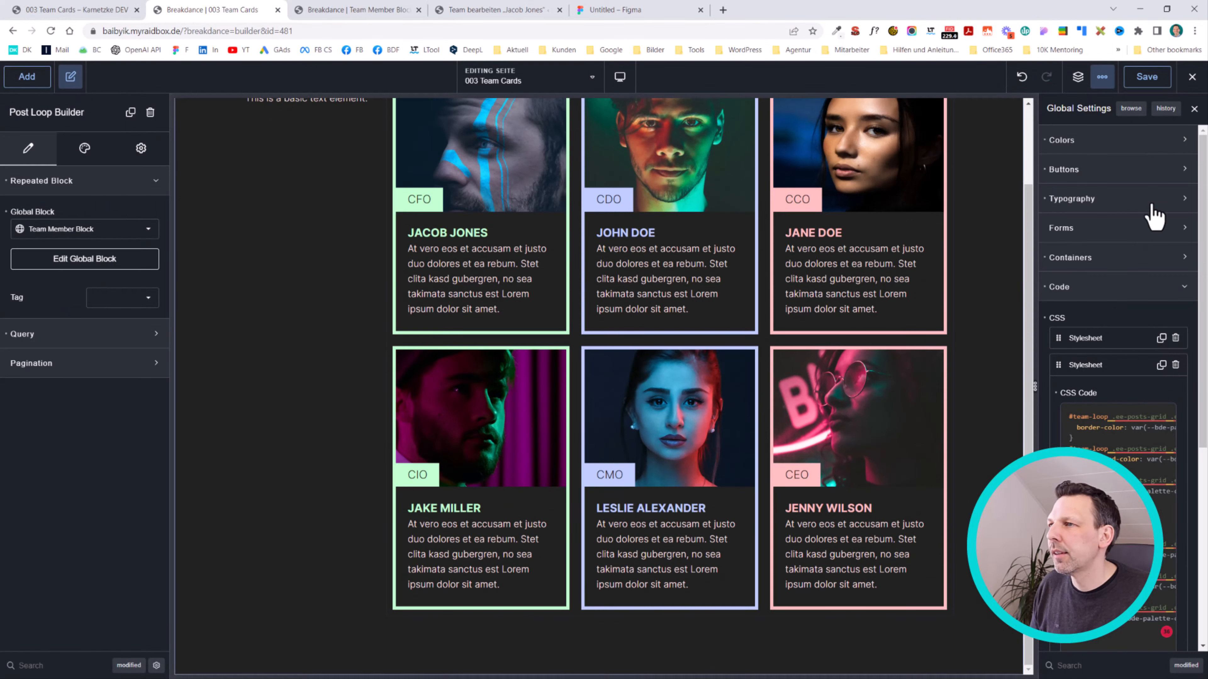
pyautogui.click(1144, 81)
pyautogui.click(116, 6)
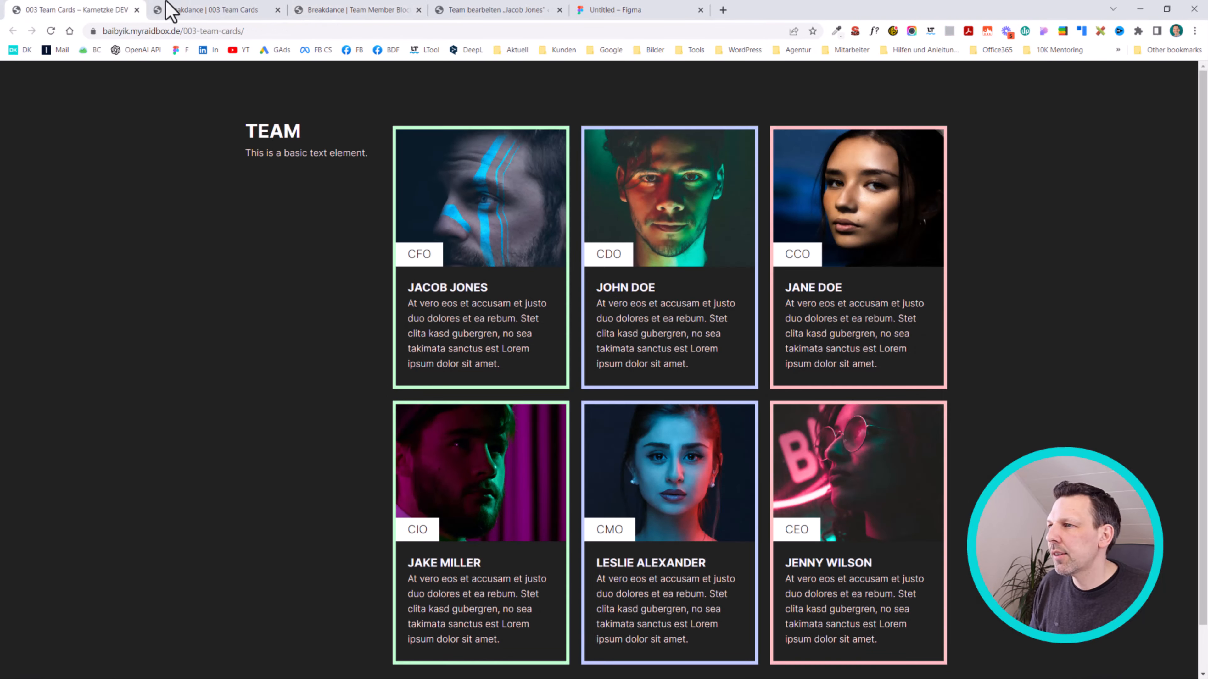
pyautogui.click(335, 11)
pyautogui.click(54, 8)
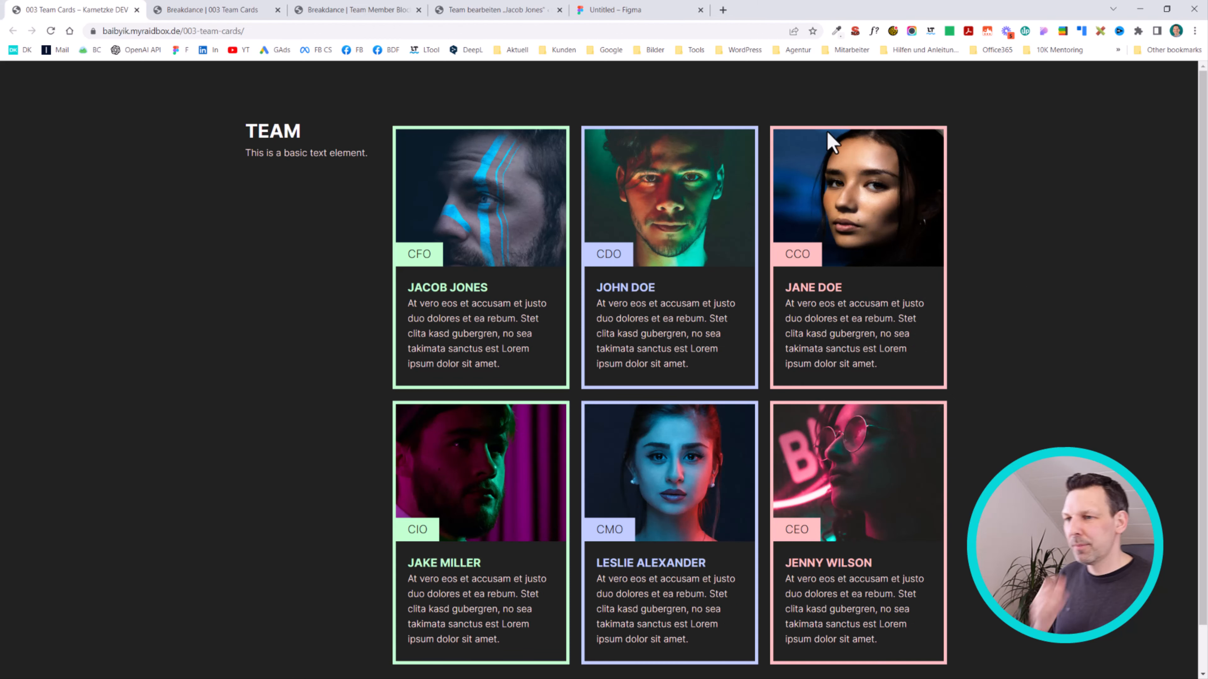
pyautogui.scroll(-1, 712, 262)
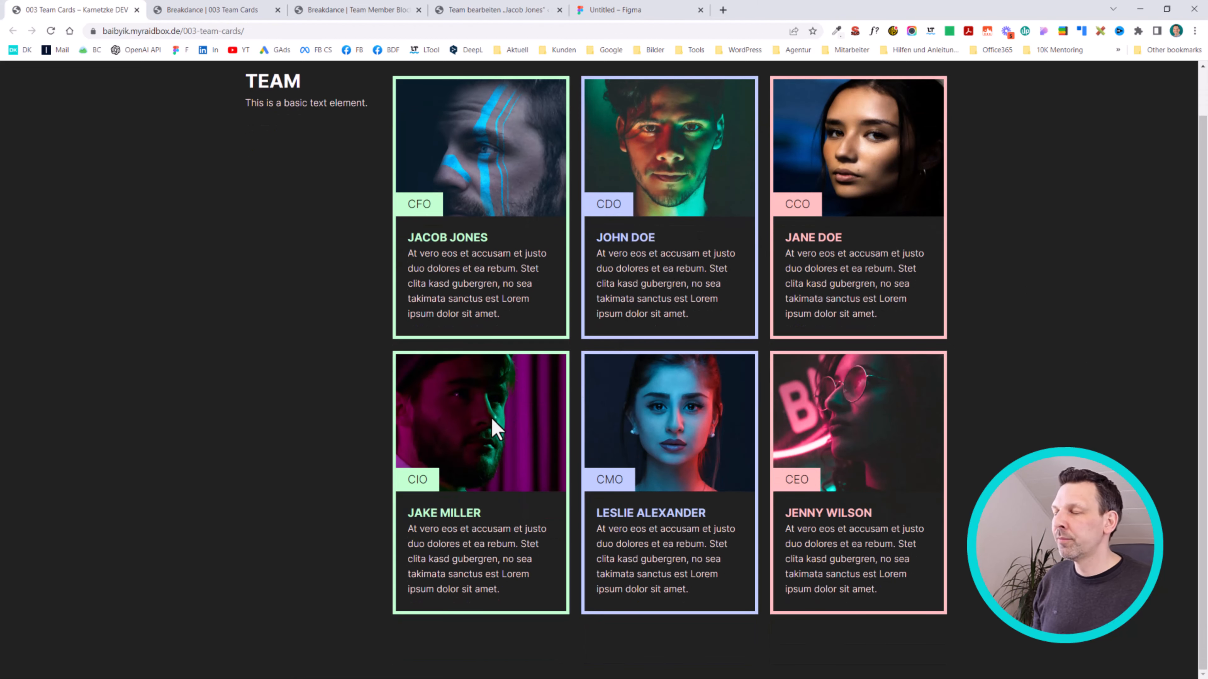
# Set the name heading's font size to 1.1 rem in the Team Member Block, save it, and reload the live team cards page.
pyautogui.click(364, 8)
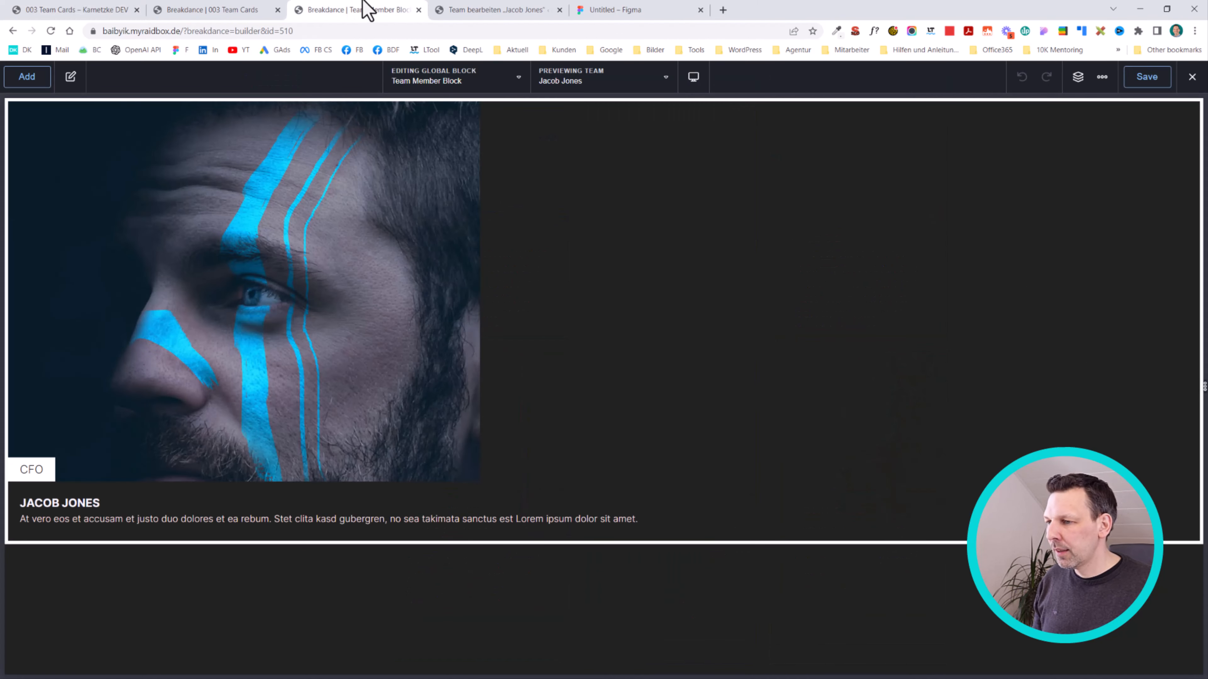
pyautogui.click(185, 176)
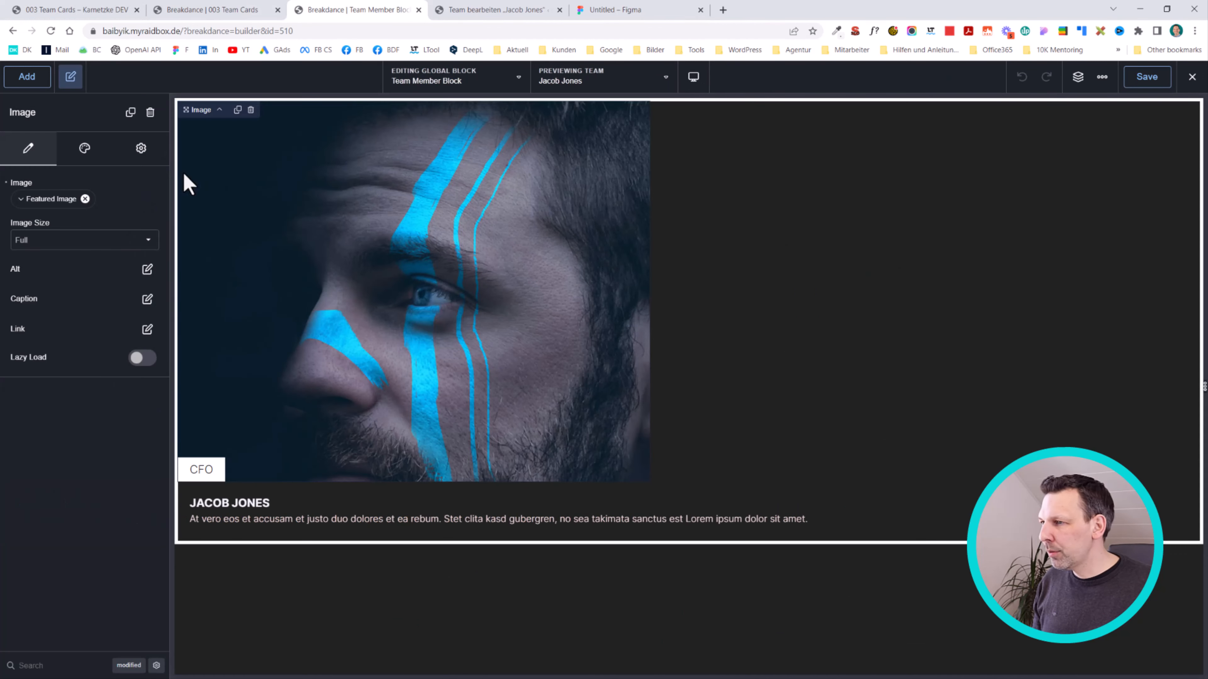
pyautogui.click(240, 505)
pyautogui.click(84, 148)
pyautogui.click(72, 181)
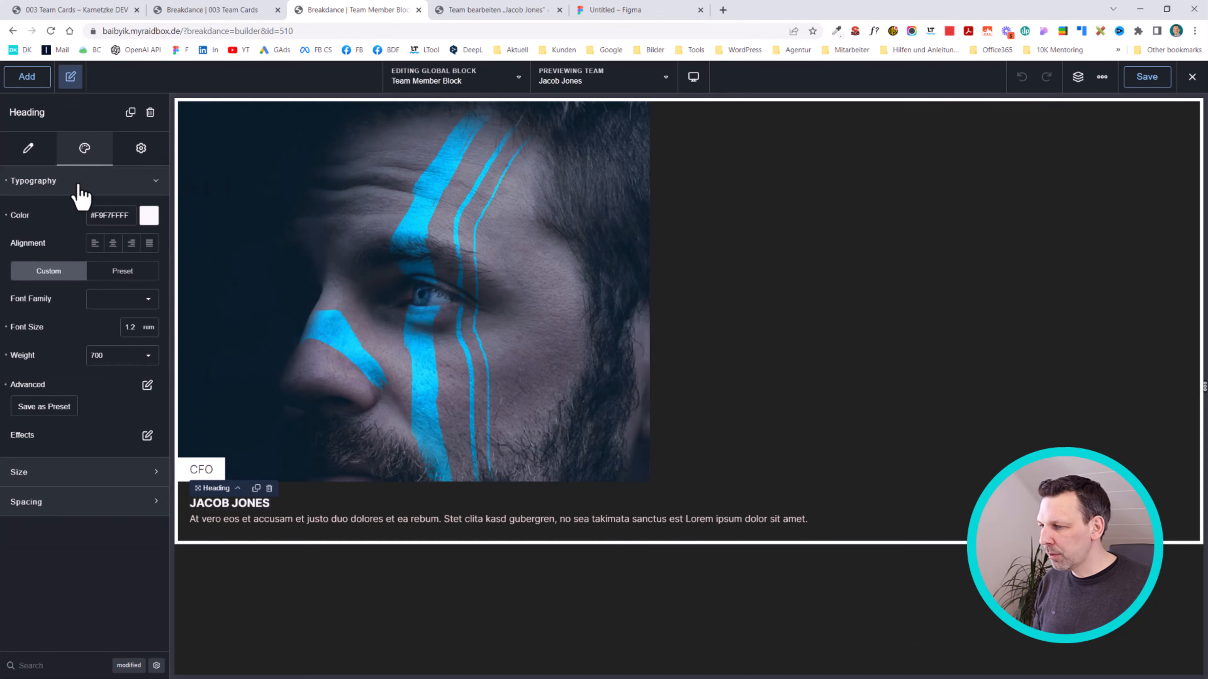
pyautogui.doubleClick(132, 329)
pyautogui.write('11')
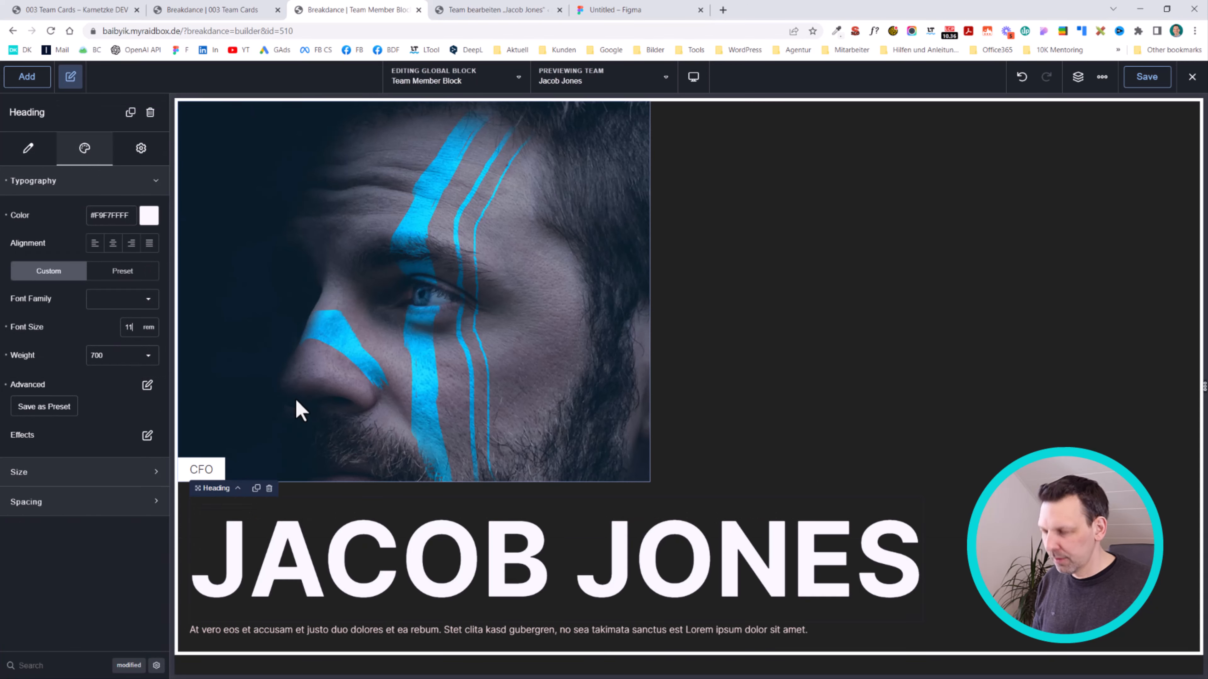
pyautogui.write('.')
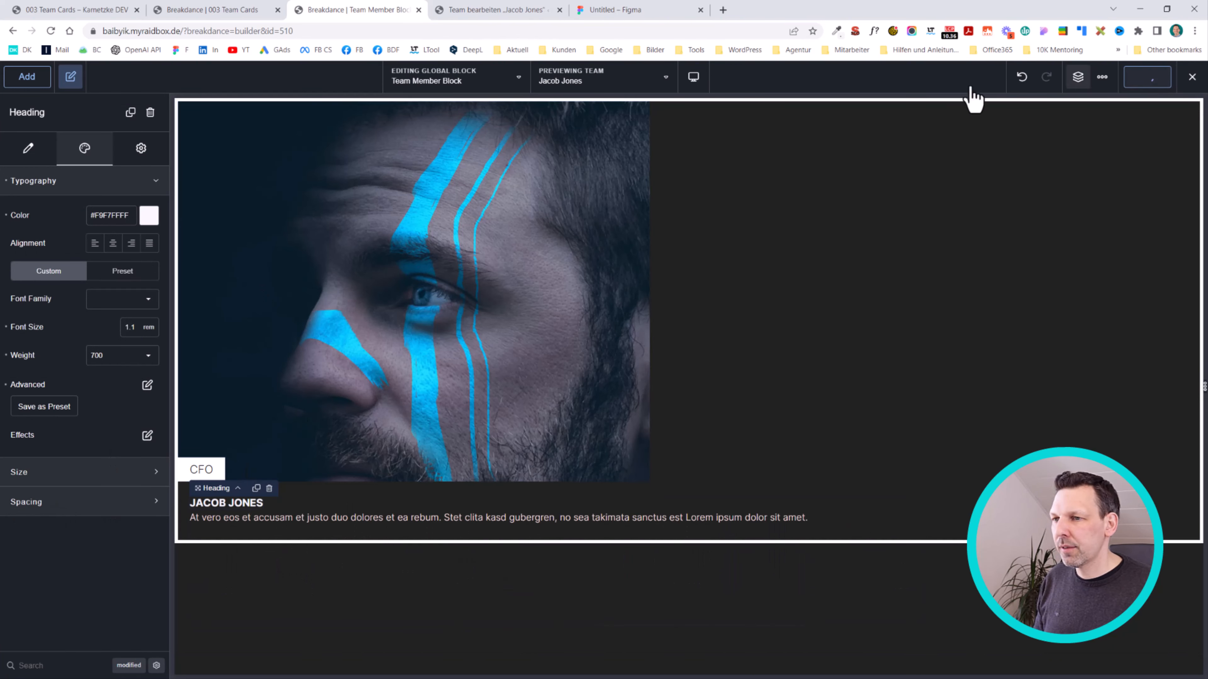
pyautogui.click(119, 10)
pyautogui.press('F5')
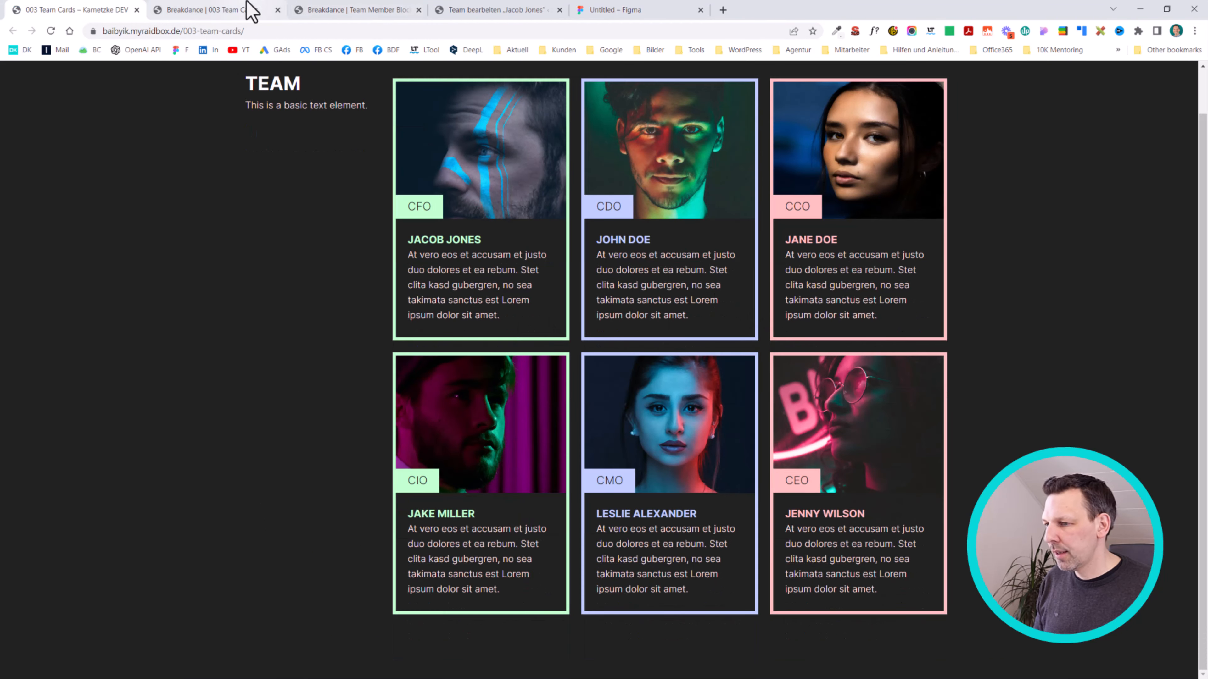
# In the Team Member Block, set the line height of the description text below the name to 1.2.
pyautogui.click(350, 9)
pyautogui.click(295, 527)
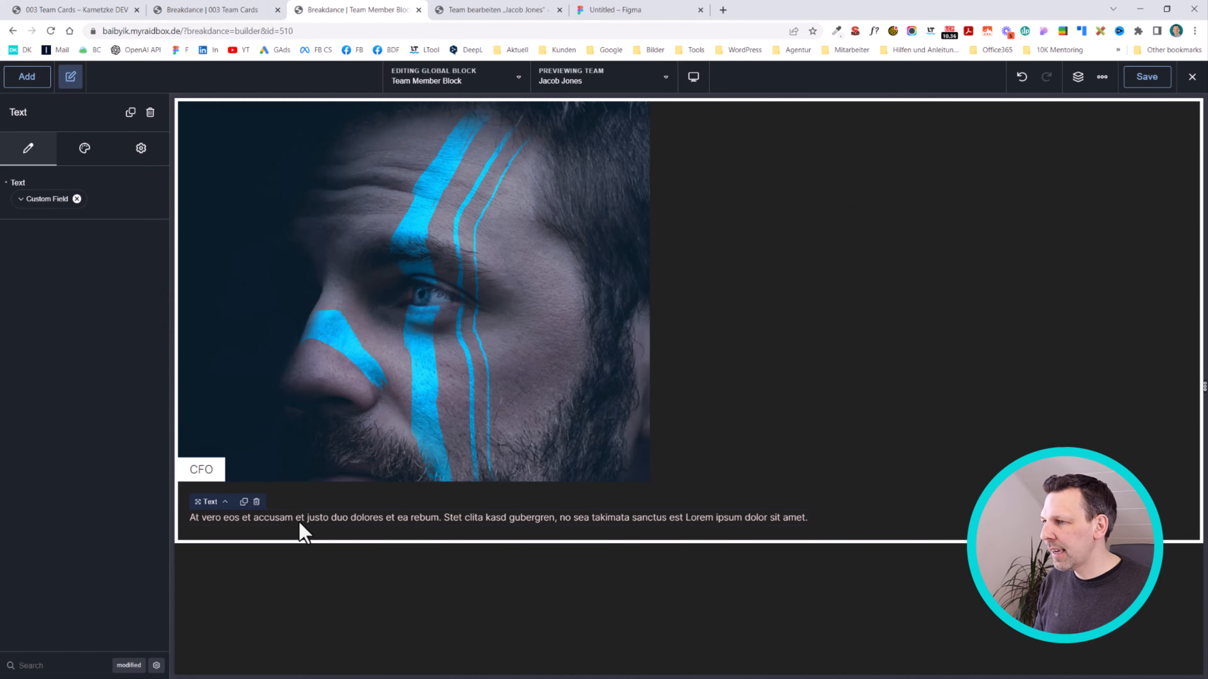
pyautogui.click(88, 149)
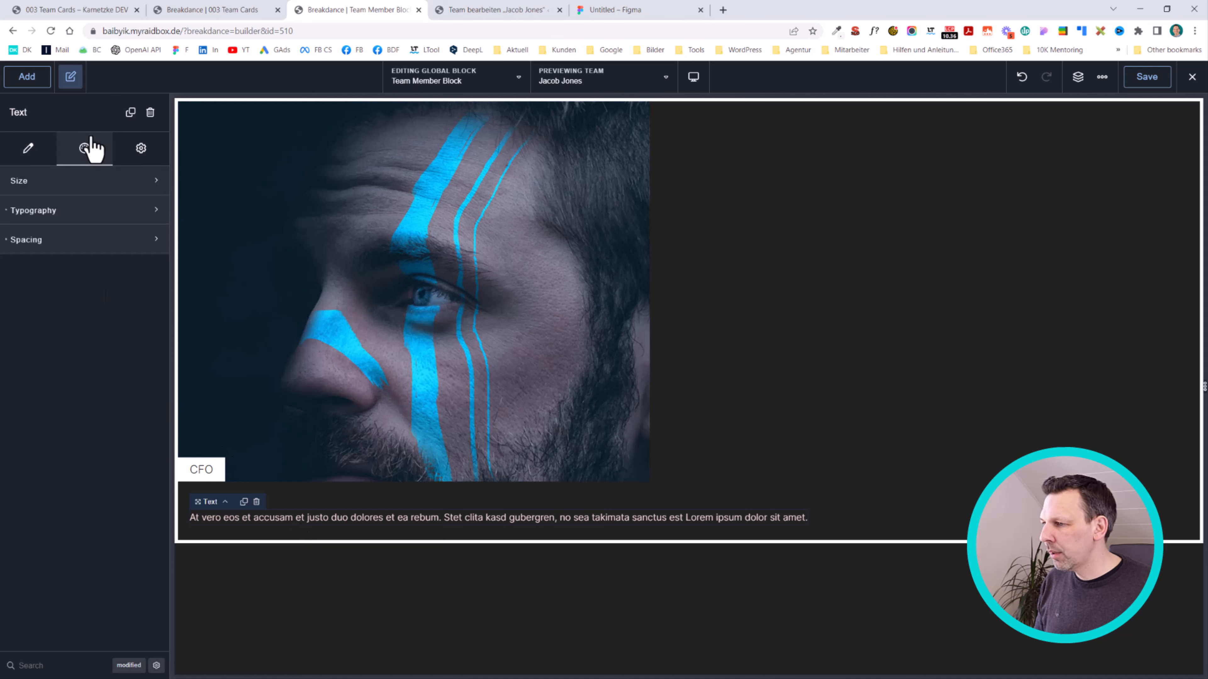
pyautogui.click(54, 211)
pyautogui.click(147, 413)
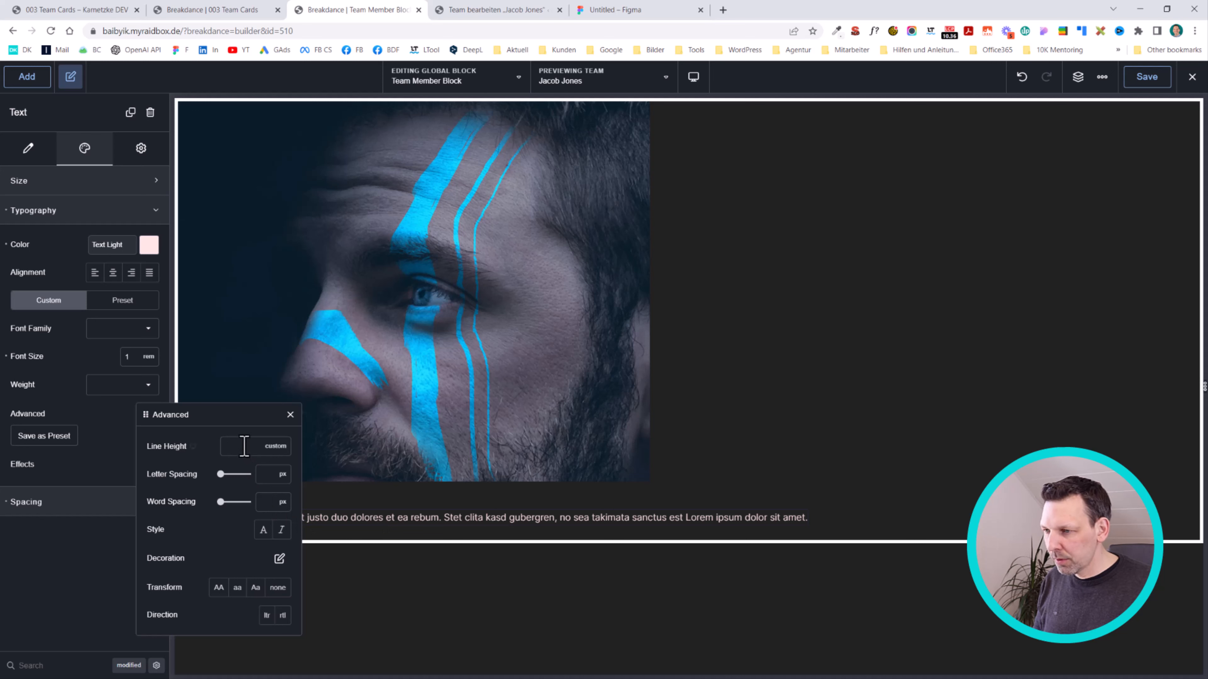
pyautogui.write('1.2')
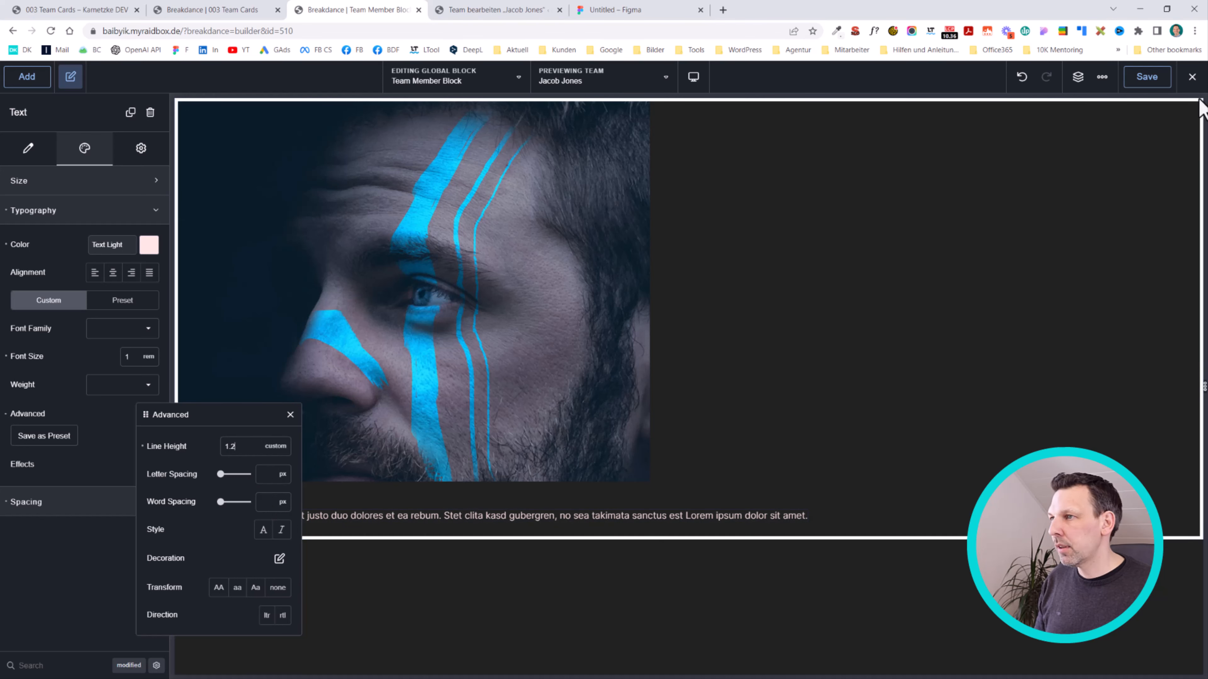
# Save the Team Member Block, check the reloaded live team cards page, and return to the 003 Team Cards builder.
pyautogui.click(1139, 83)
pyautogui.click(115, 6)
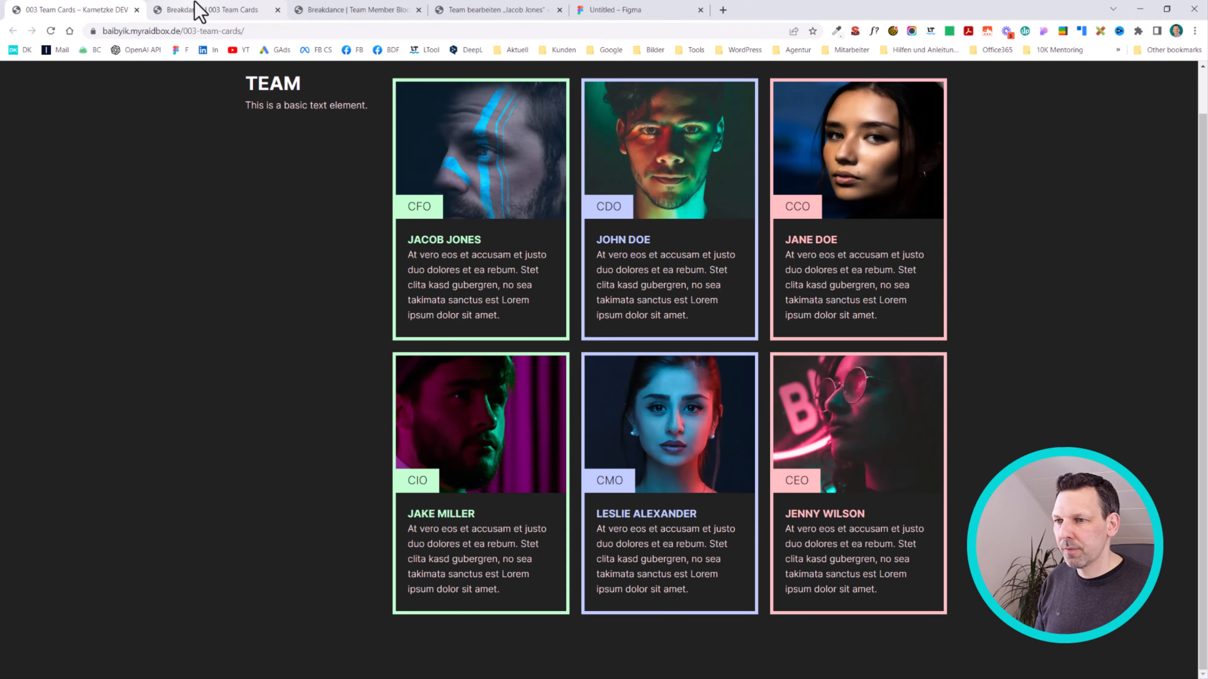
pyautogui.press('F5')
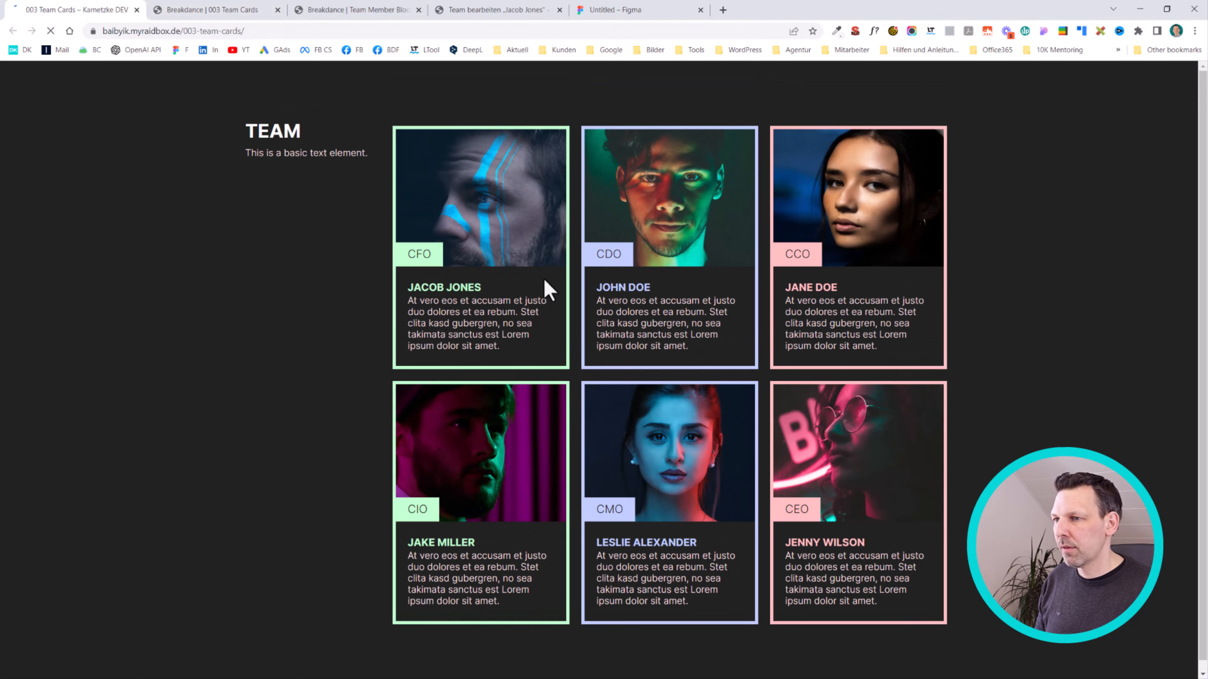
pyautogui.click(195, 10)
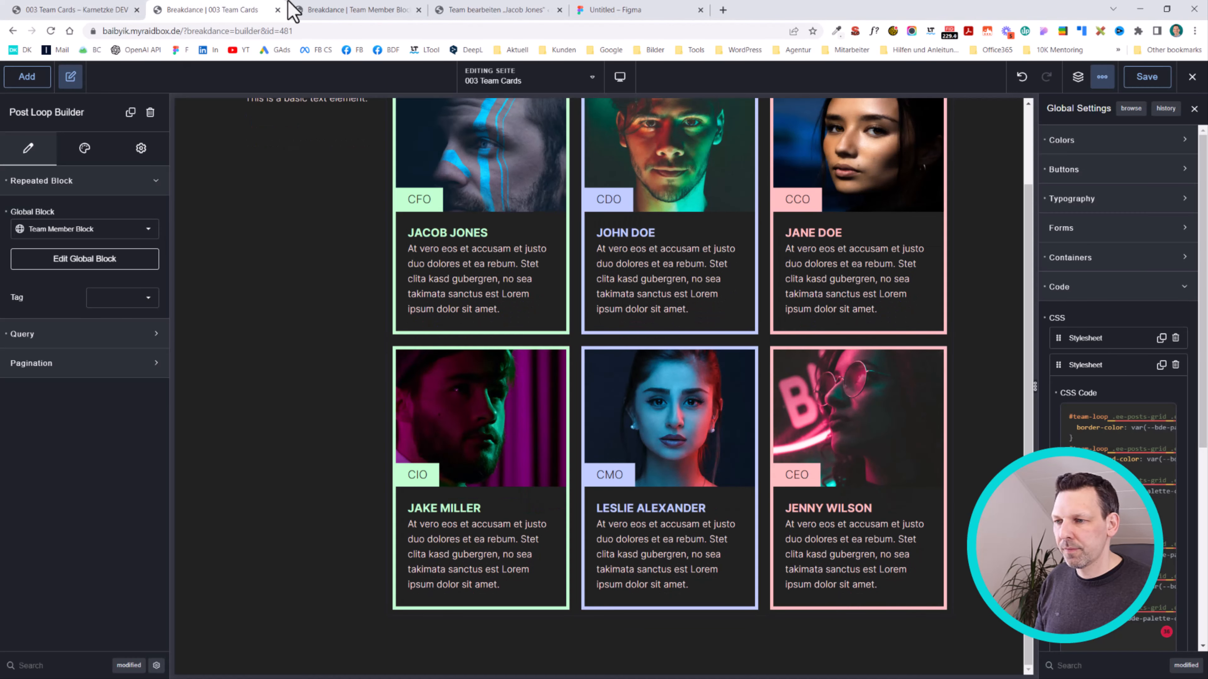
# Add a small gap below the name heading in the Team Member Block, above the description text.
pyautogui.click(142, 9)
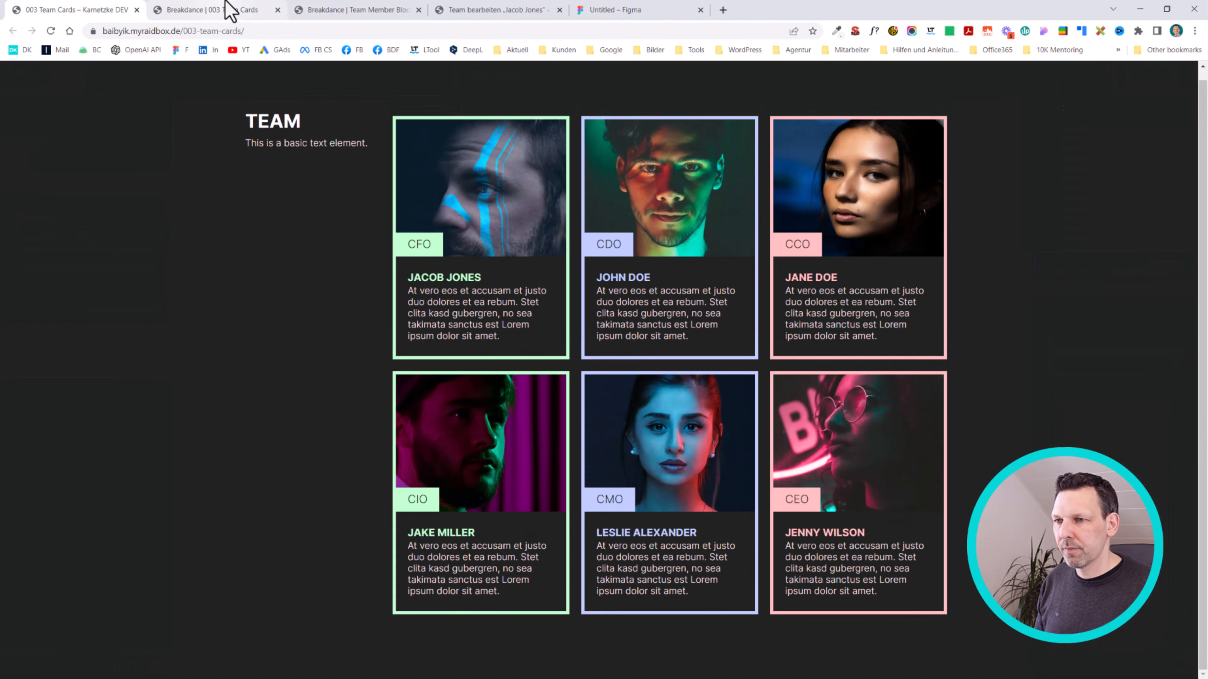
pyautogui.click(230, 12)
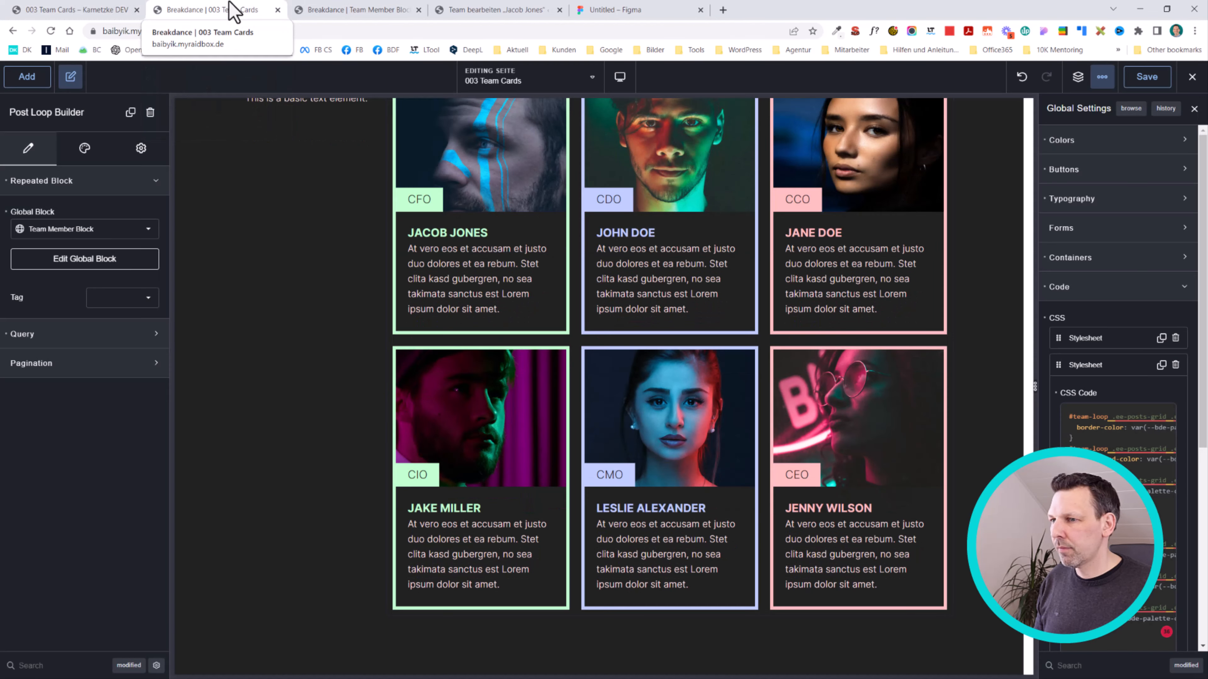
pyautogui.click(338, 10)
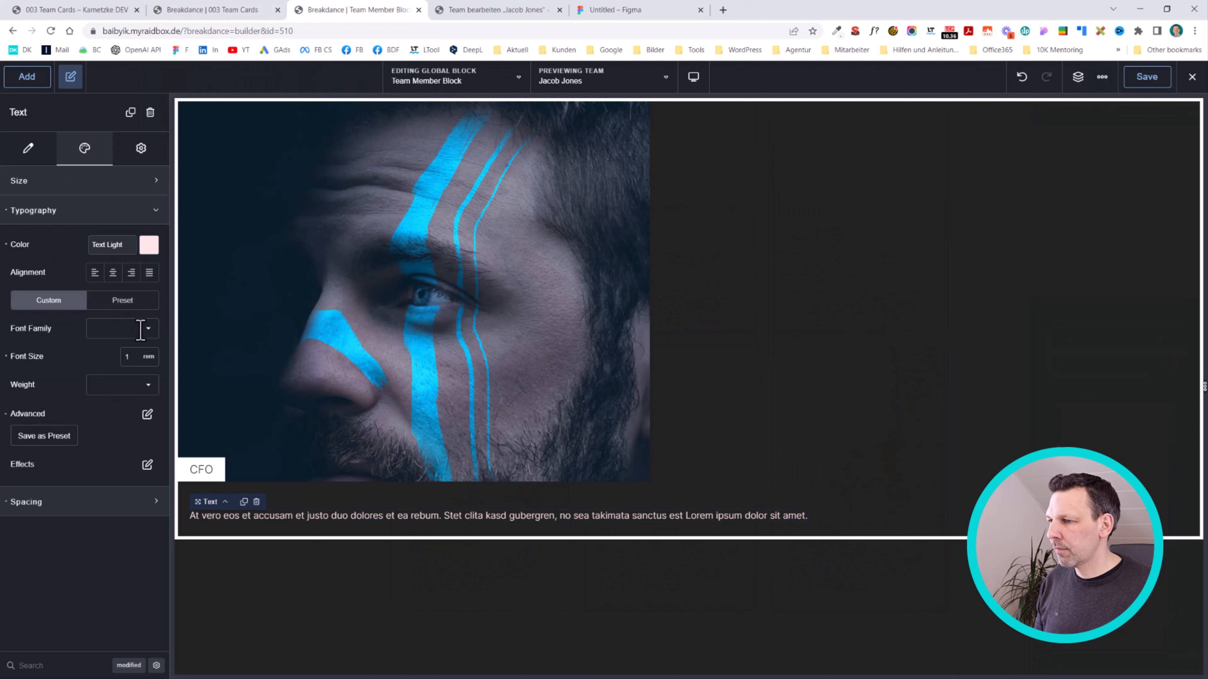
pyautogui.click(148, 414)
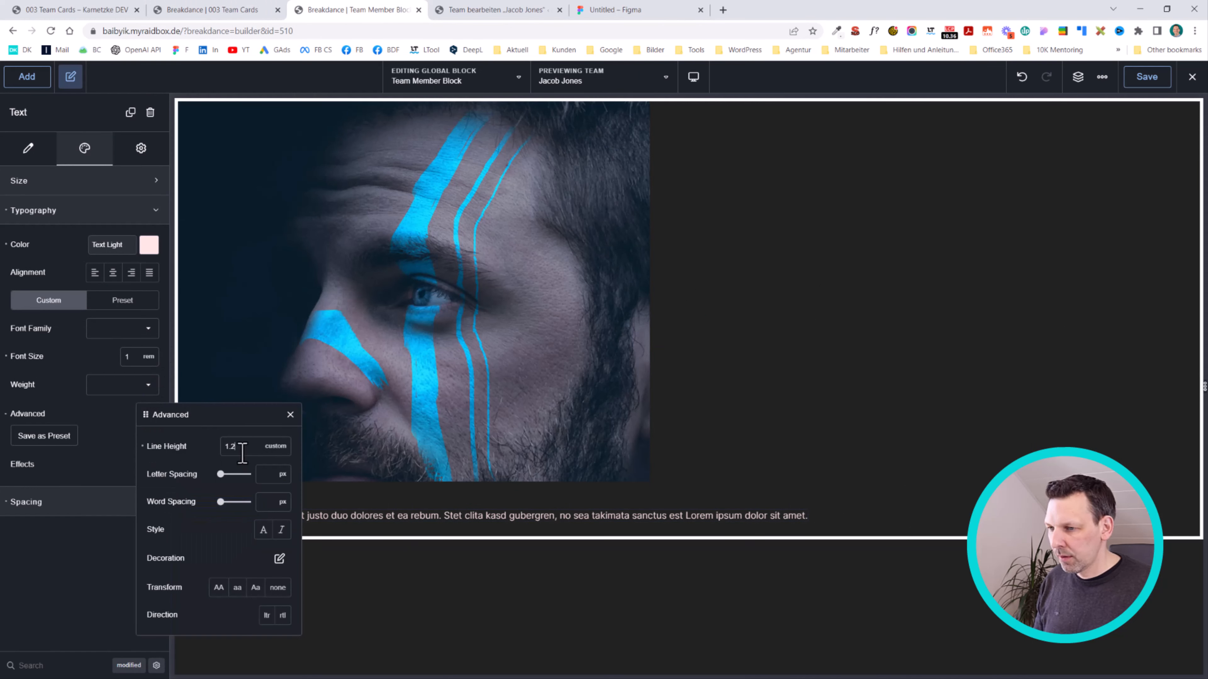
pyautogui.click(407, 500)
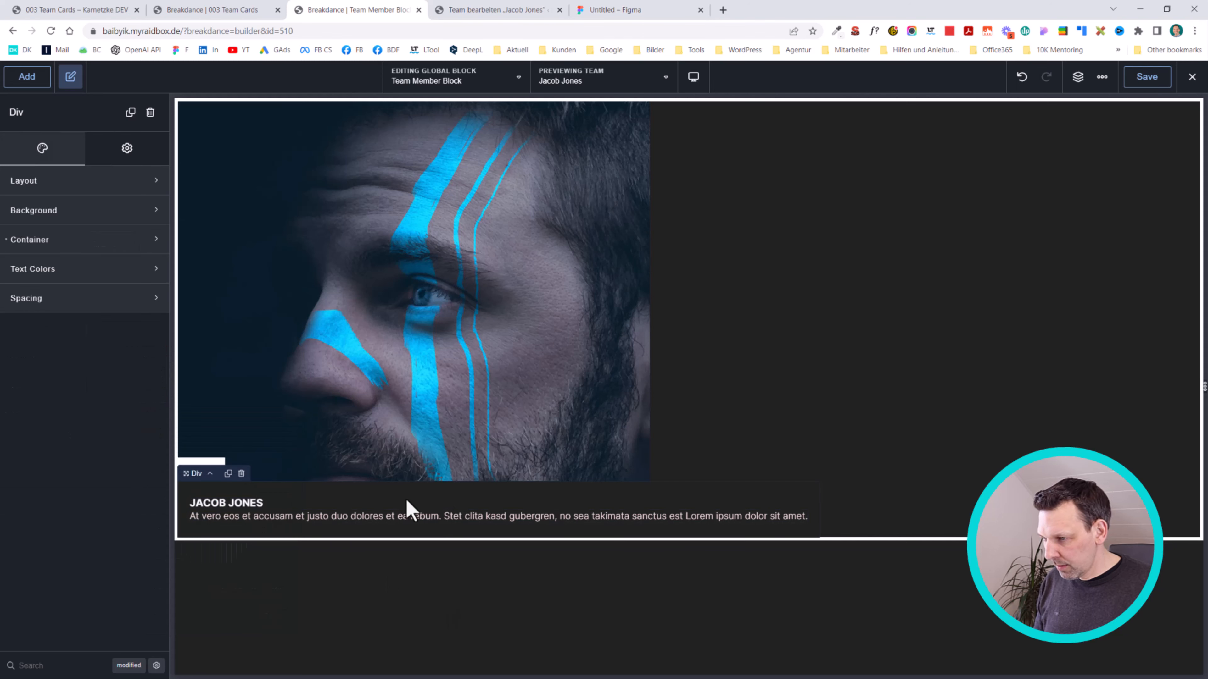
pyautogui.click(245, 508)
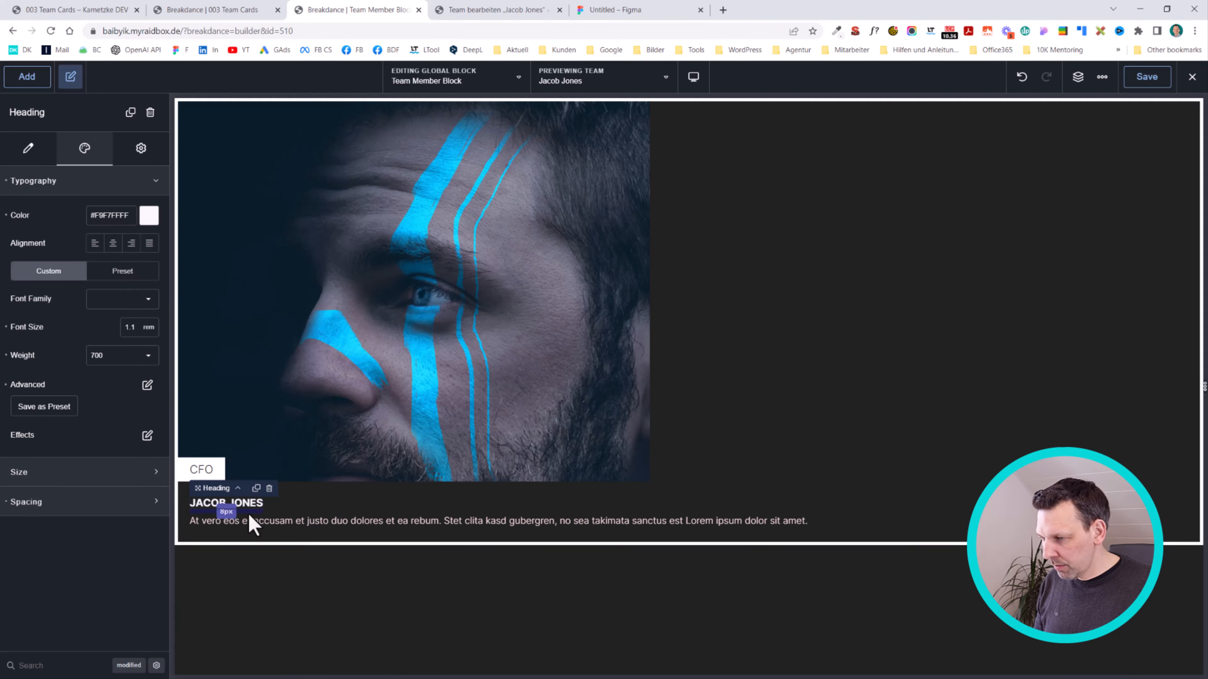
pyautogui.moveTo(246, 512); pyautogui.dragTo(246, 509)
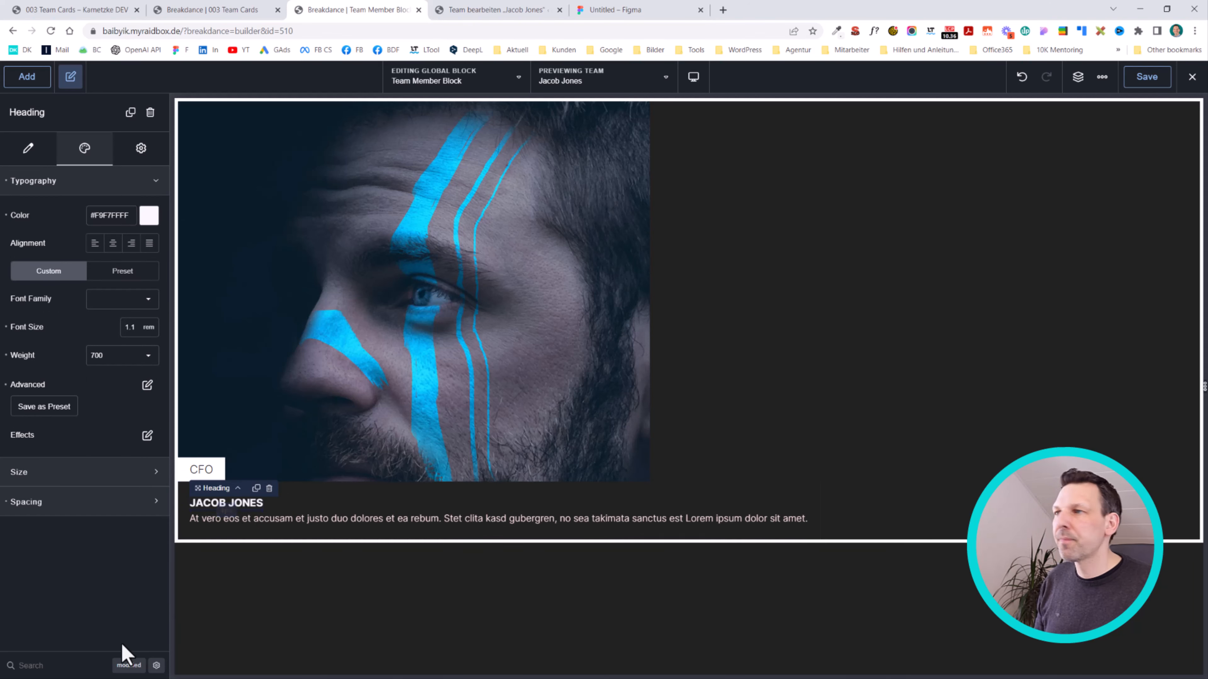
# Reload the live team cards page and compare its card text spacing with the Figma team section.
pyautogui.click(98, 9)
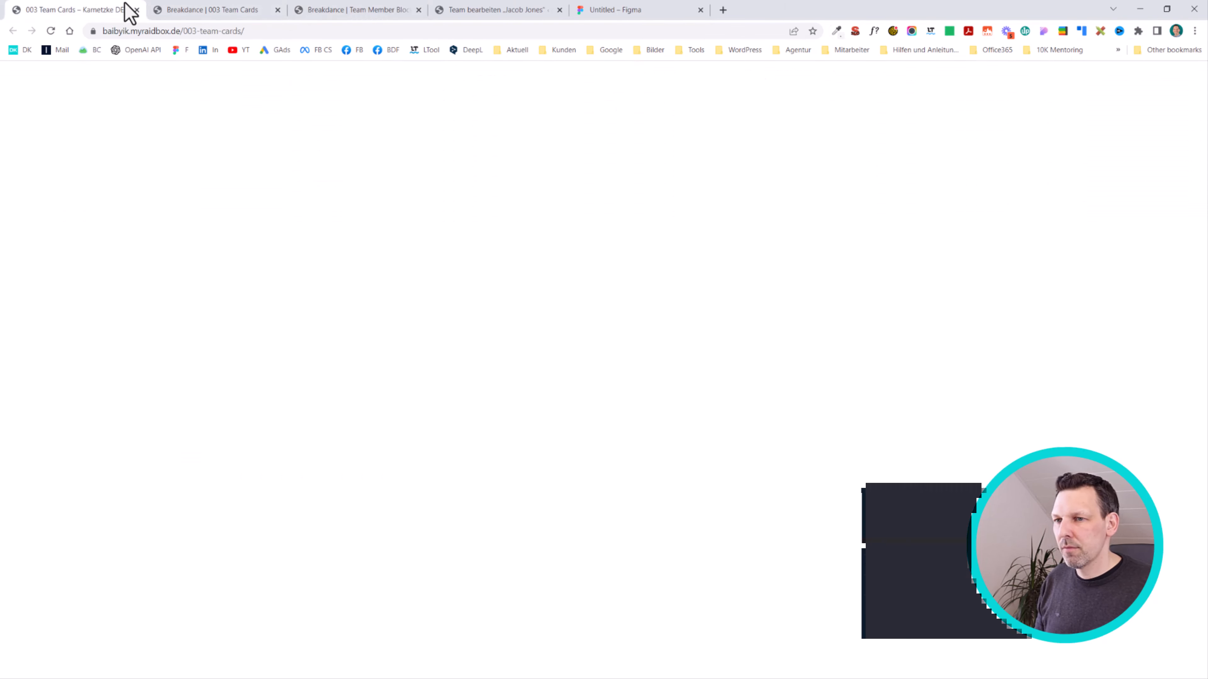
pyautogui.press('F5')
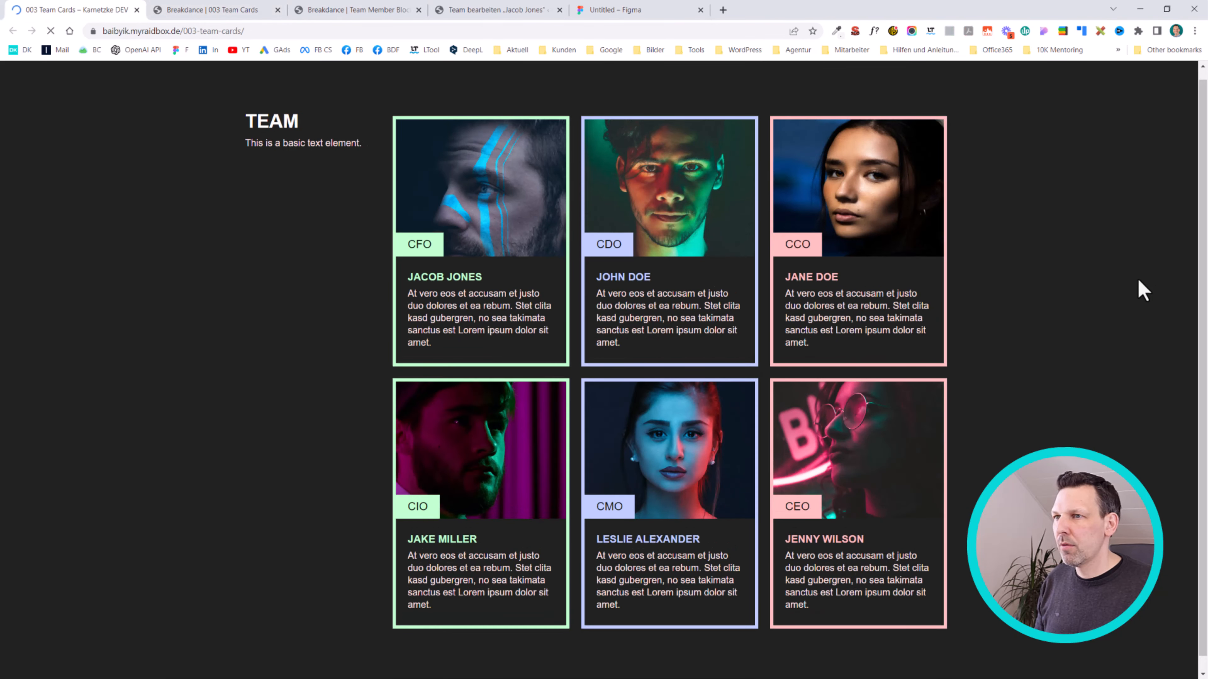
pyautogui.click(621, 10)
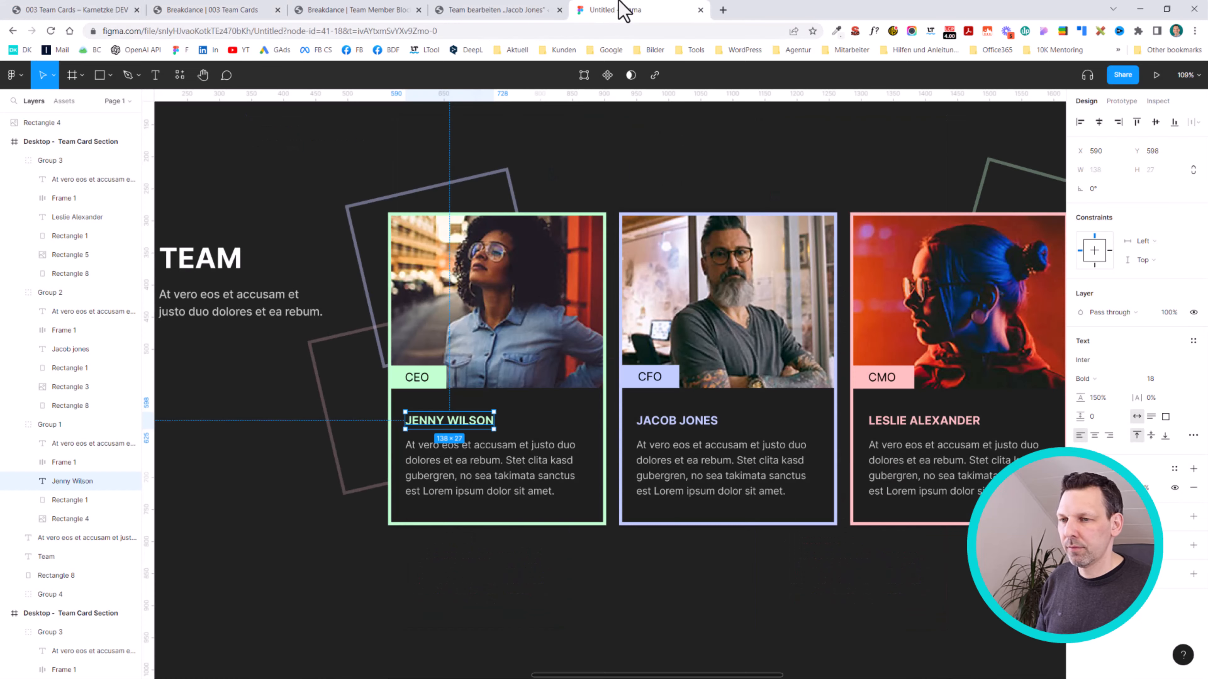
pyautogui.scroll(-3, 377, 289)
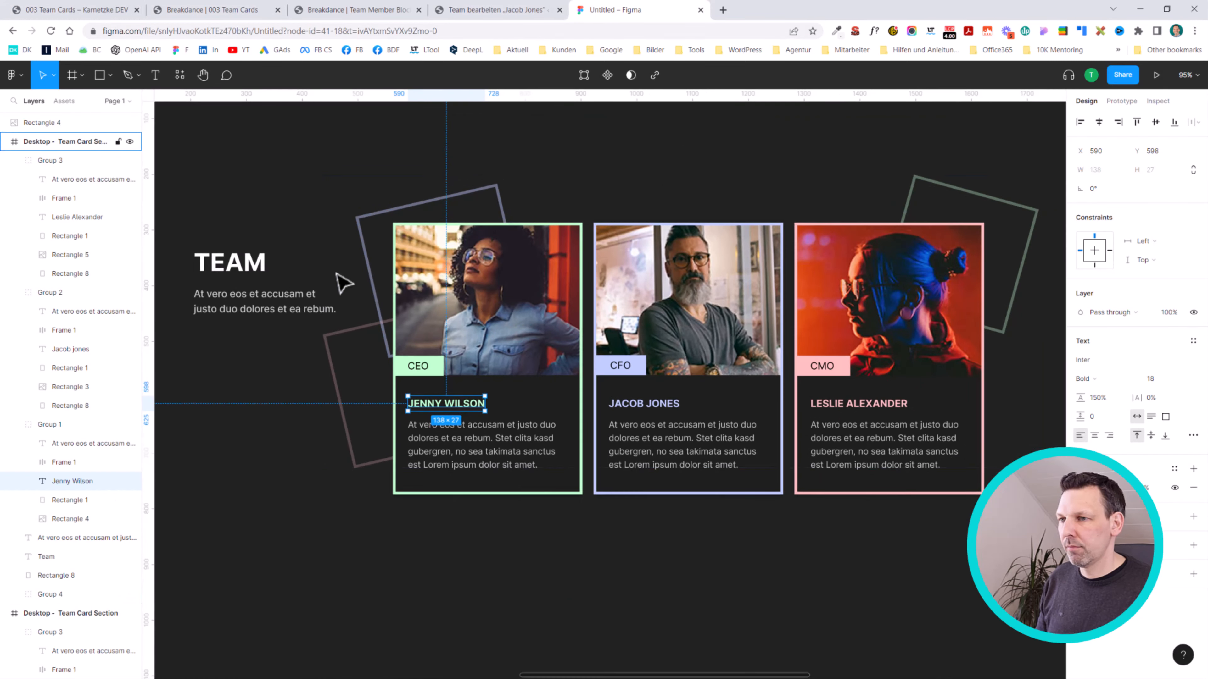
pyautogui.scroll(-3, 343, 277)
pyautogui.click(108, 10)
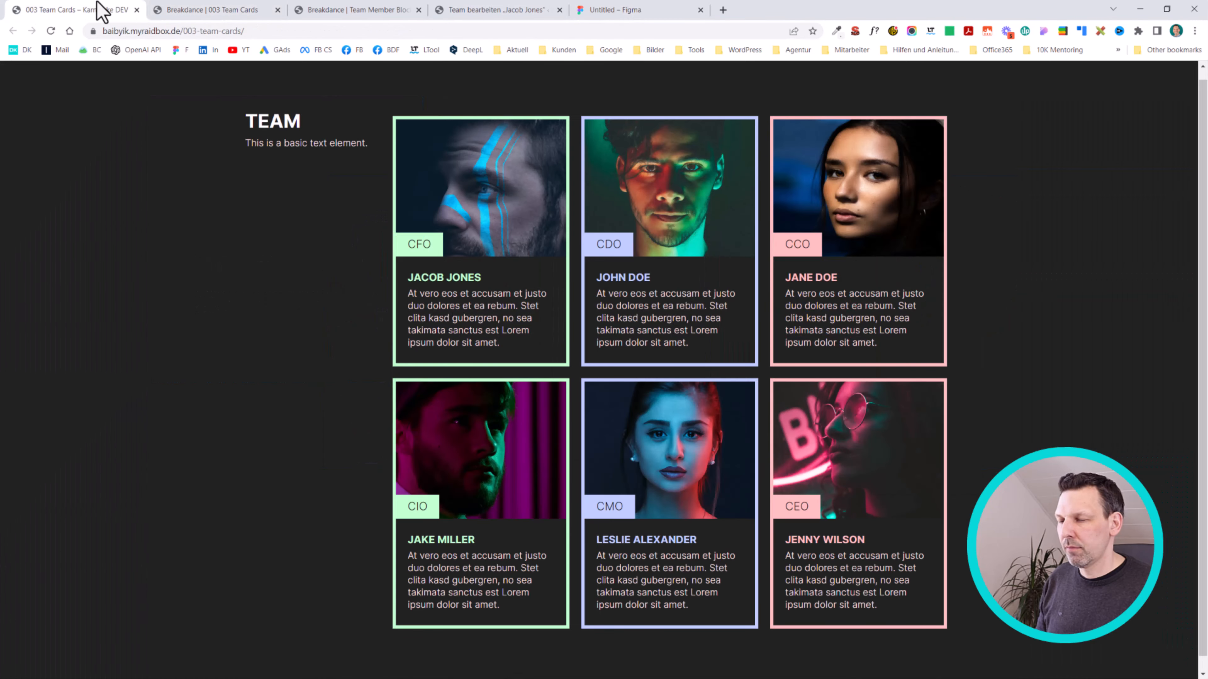
pyautogui.click(447, 9)
pyautogui.click(617, 8)
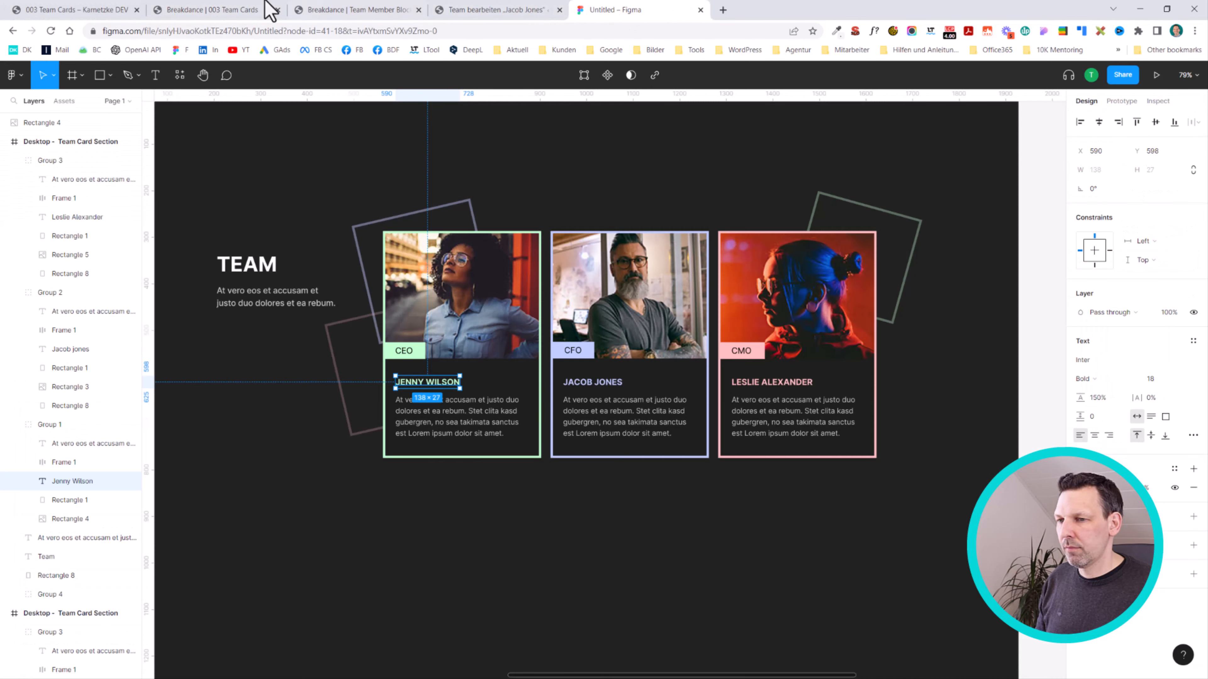
# Compare the cards in the 003 Team Cards builder with the live team page.
pyautogui.click(220, 9)
pyautogui.scroll(3, 440, 202)
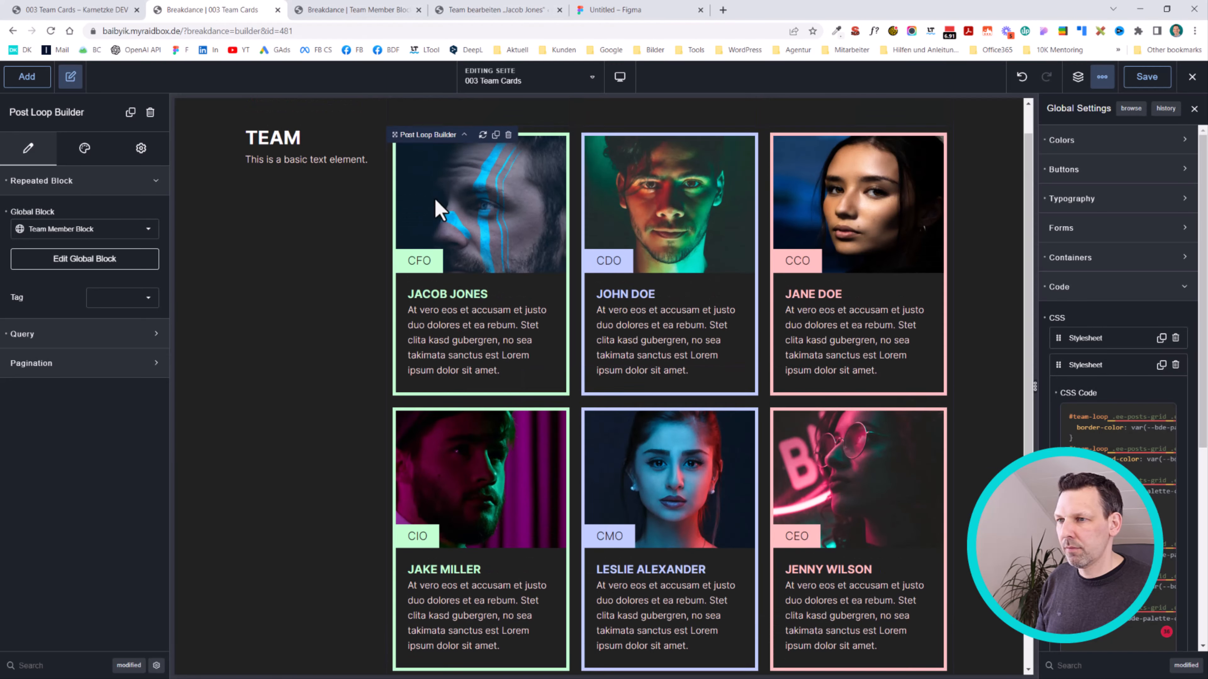
pyautogui.click(52, 9)
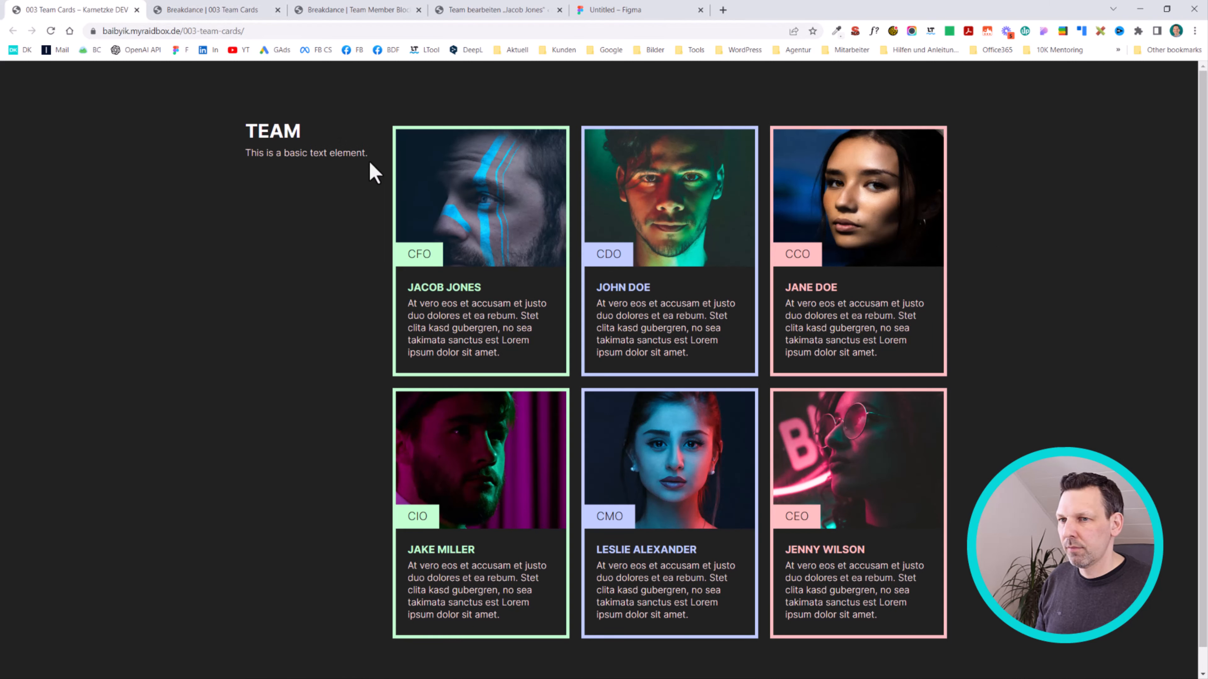
pyautogui.scroll(-1, 488, 234)
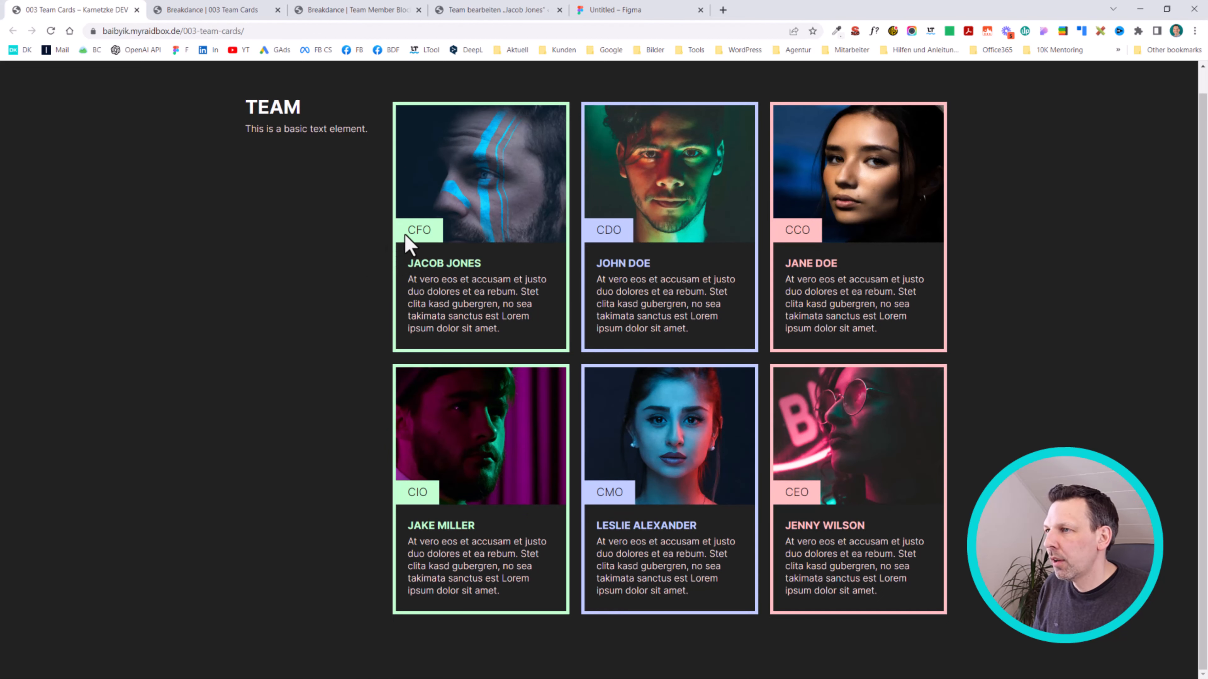
pyautogui.scroll(1, 410, 245)
# Reload the 003 Team Cards builder, show the page structure, and select the outer Section.
pyautogui.click(194, 9)
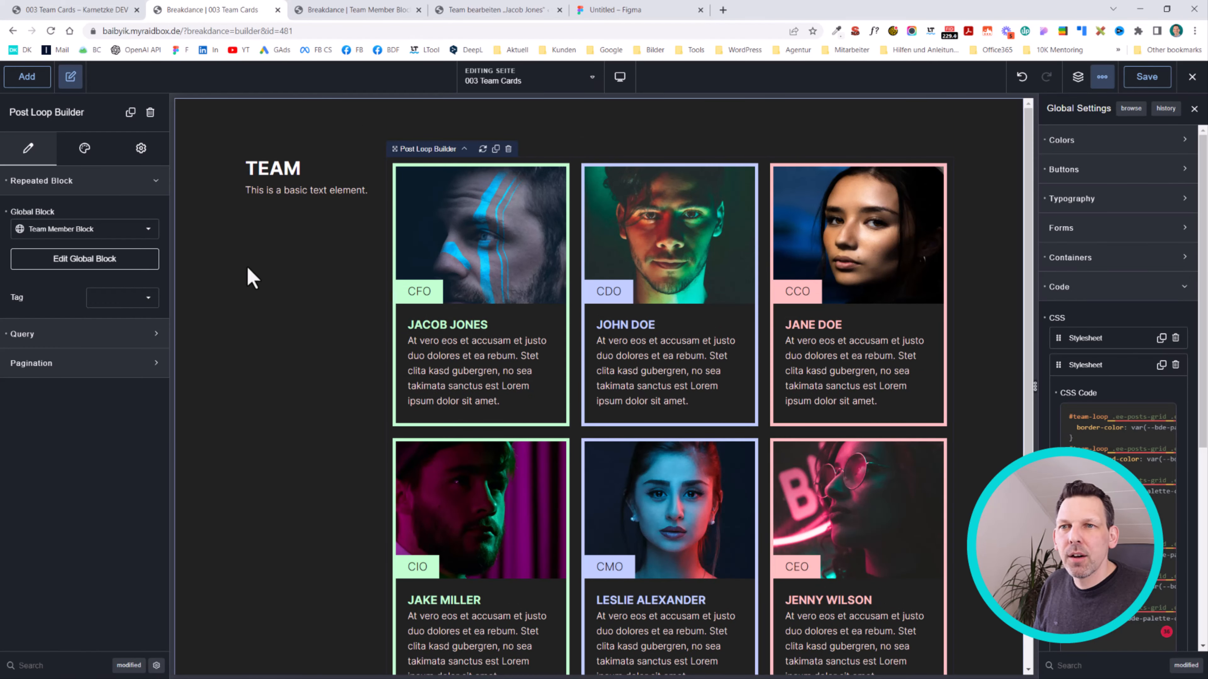
pyautogui.click(252, 278)
pyautogui.click(1078, 77)
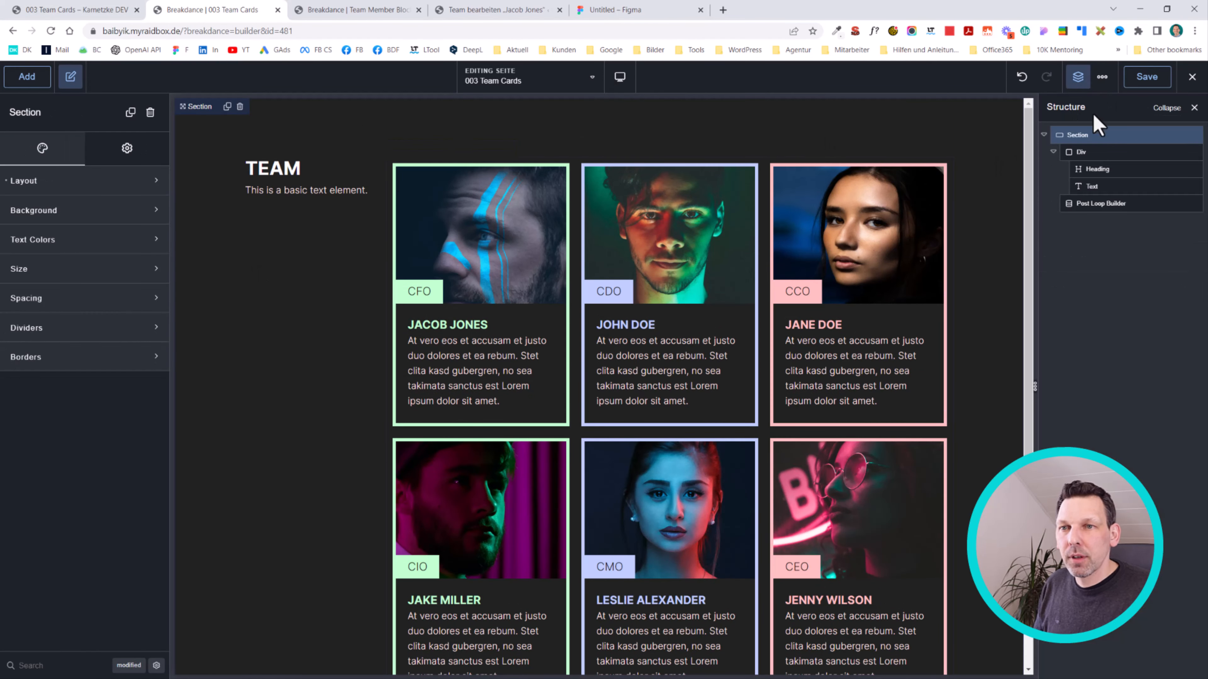
pyautogui.press('F5')
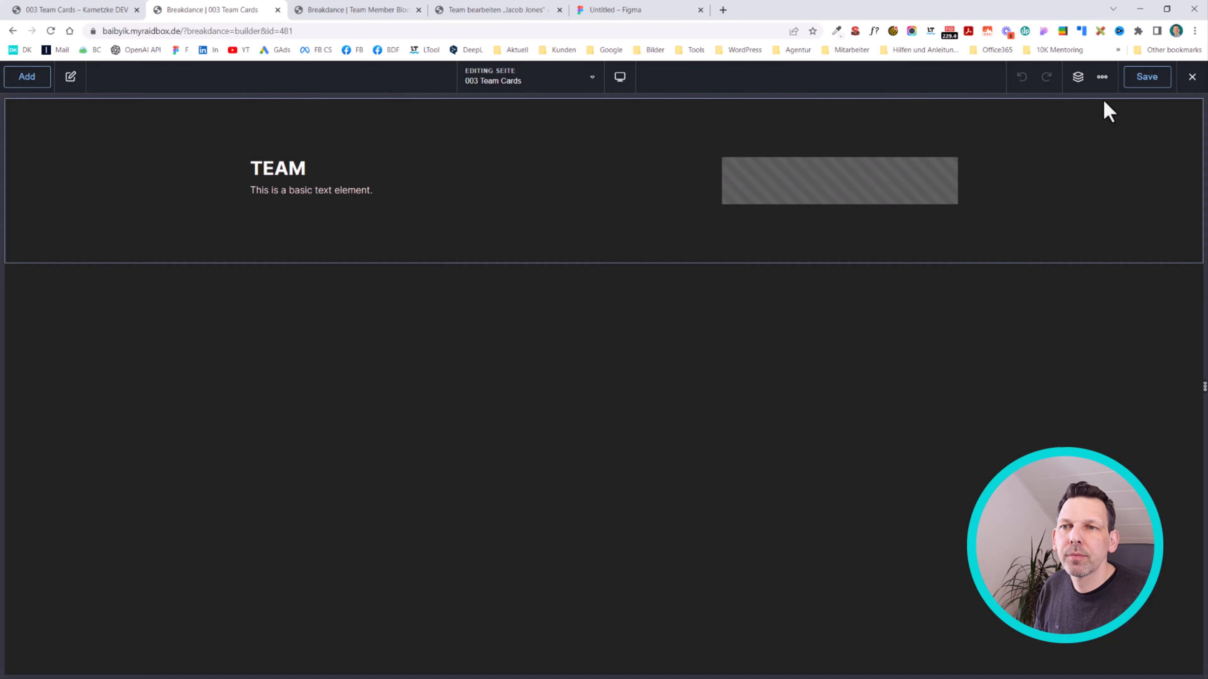
pyautogui.click(1083, 80)
pyautogui.click(1096, 135)
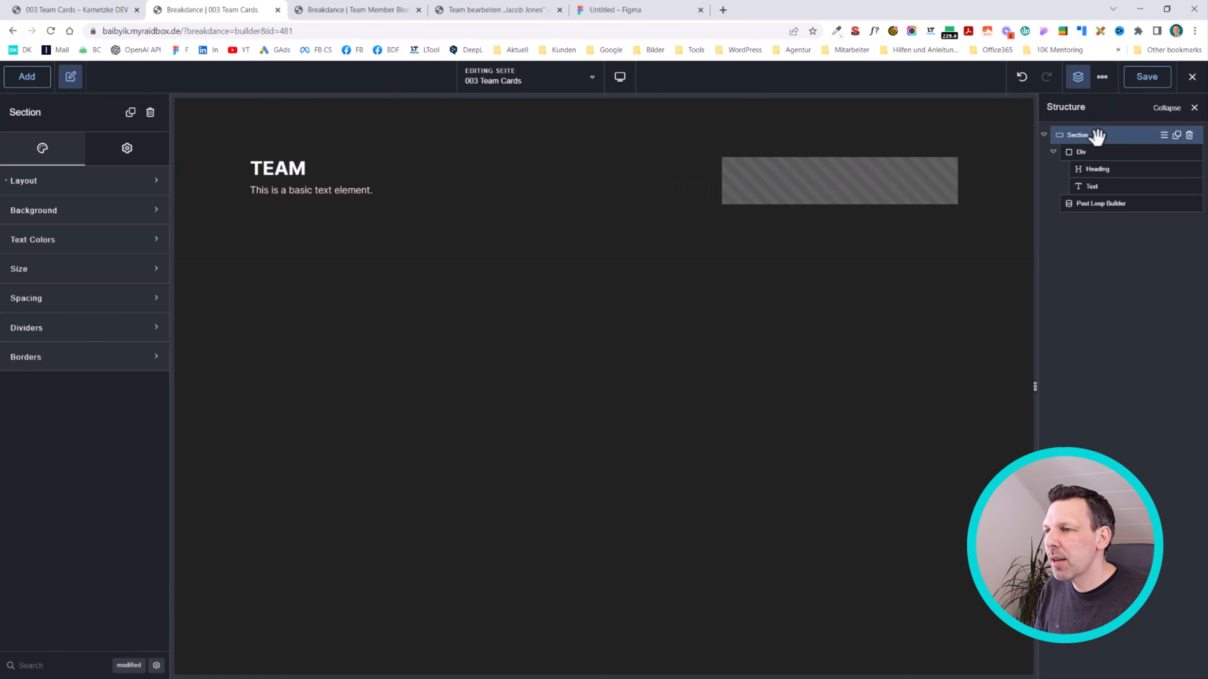
# Set the team Section's background type to Image and open the media library for its background image.
pyautogui.click(685, 9)
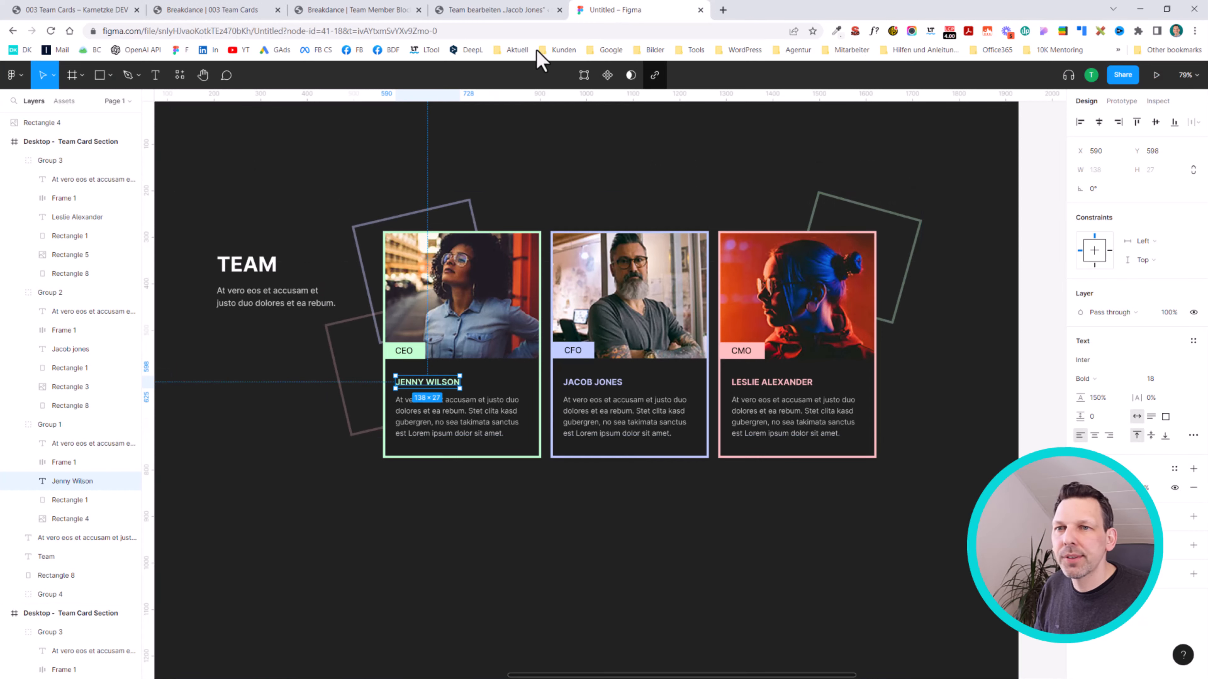
pyautogui.click(272, 10)
pyautogui.click(1077, 153)
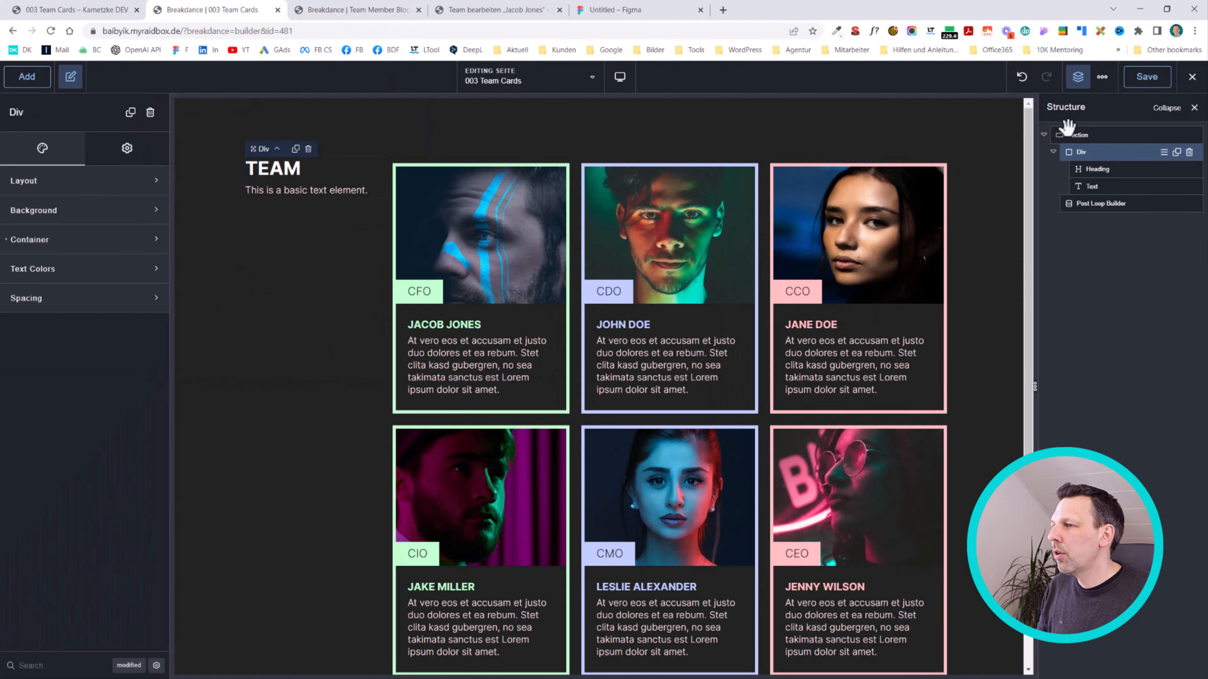
pyautogui.click(245, 286)
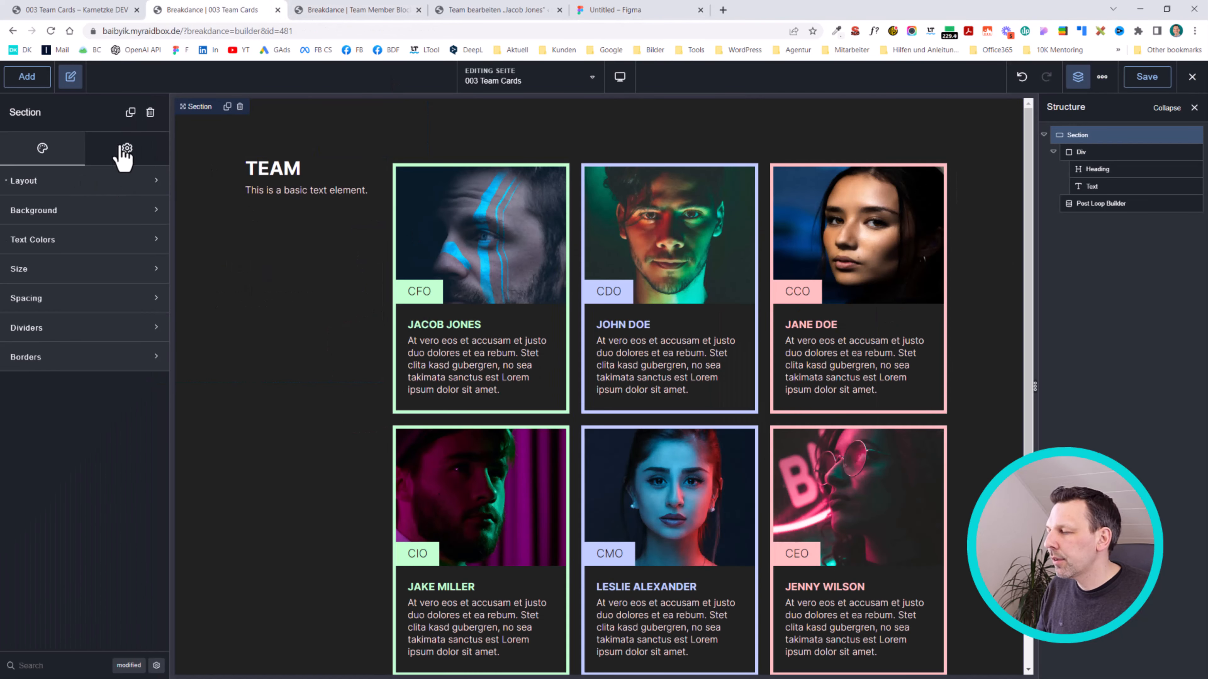
pyautogui.click(86, 211)
pyautogui.click(28, 286)
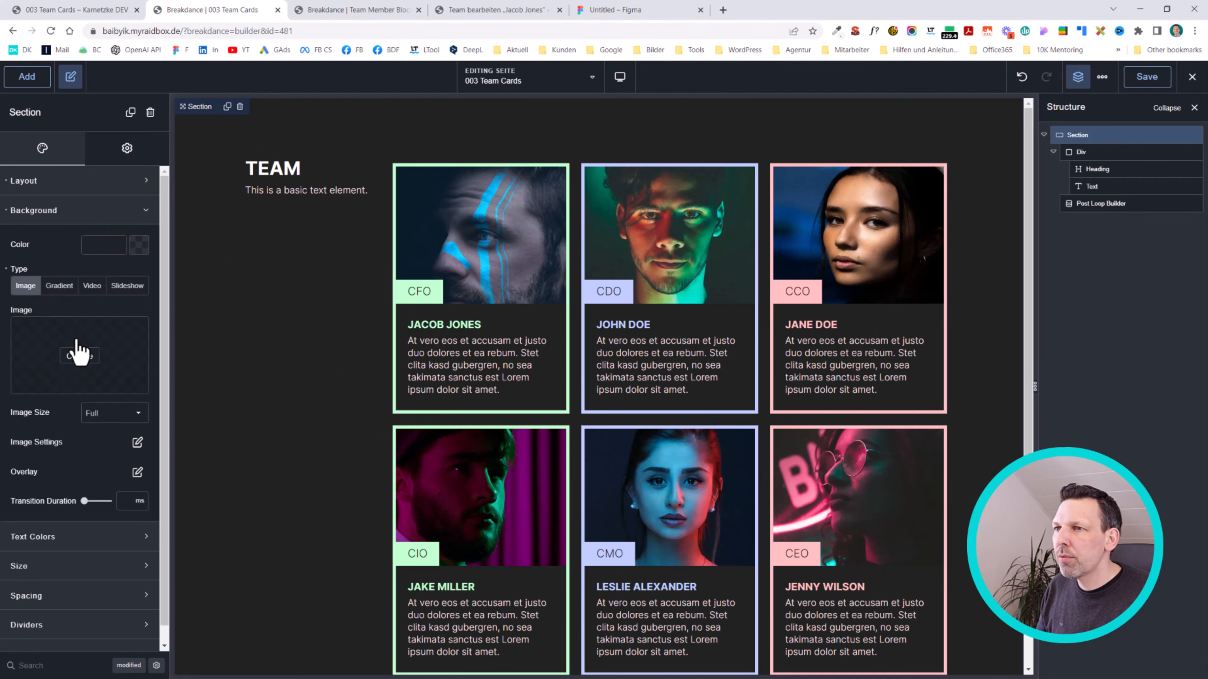
pyautogui.click(77, 350)
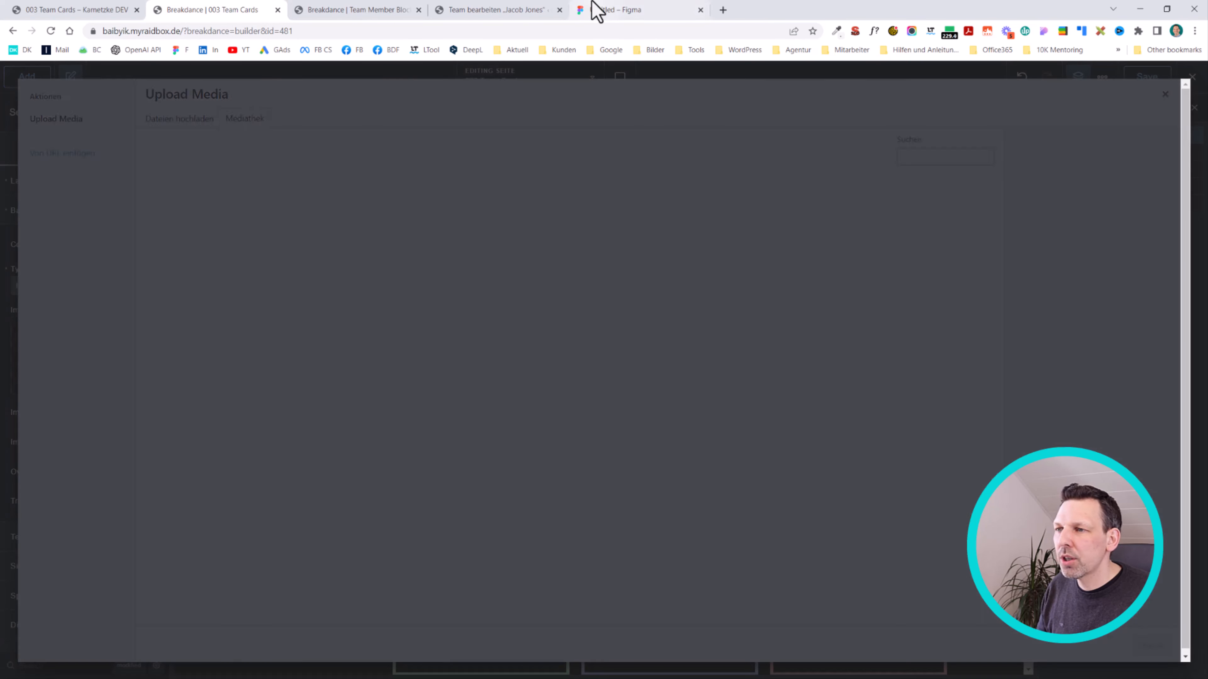
# Examine the group of decorative rotated frames behind the cards in Figma and compare it with the live team page.
pyautogui.click(597, 9)
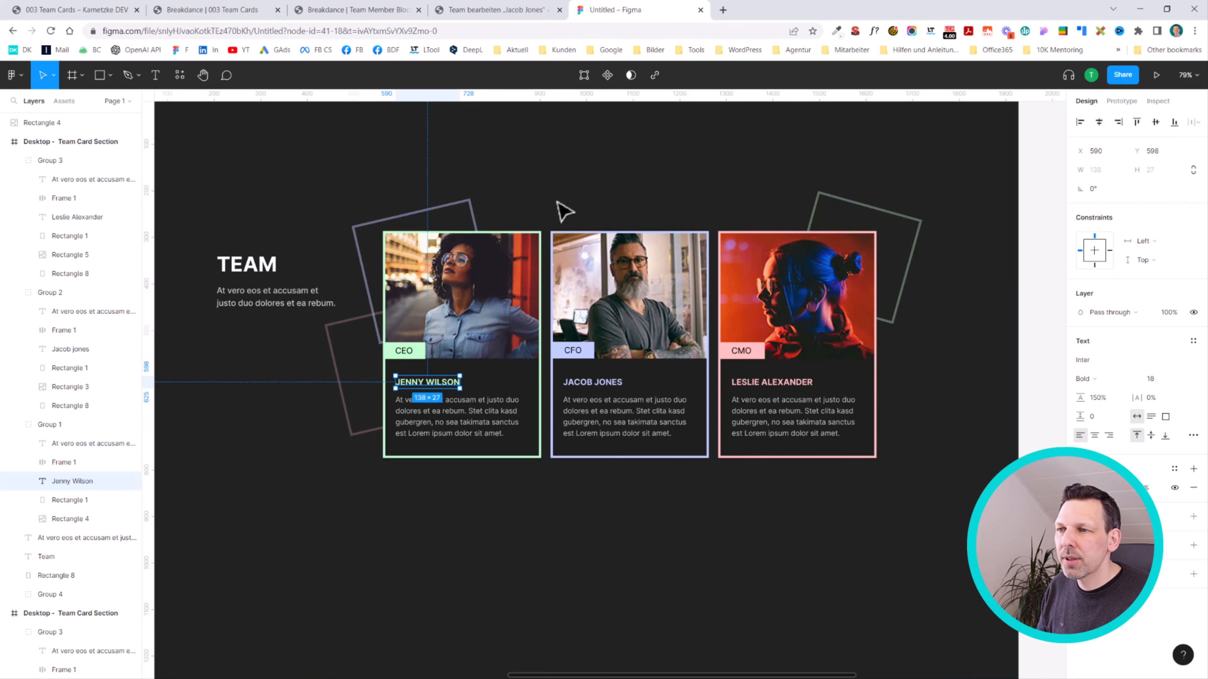
pyautogui.click(410, 224)
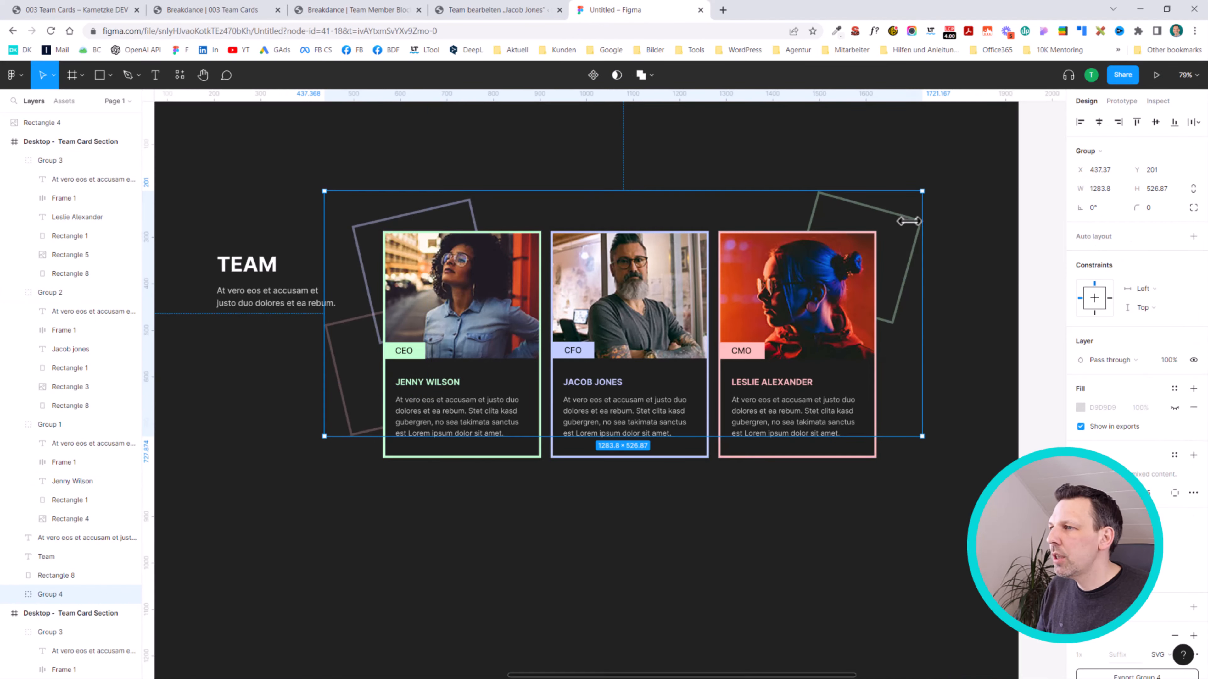
pyautogui.click(79, 10)
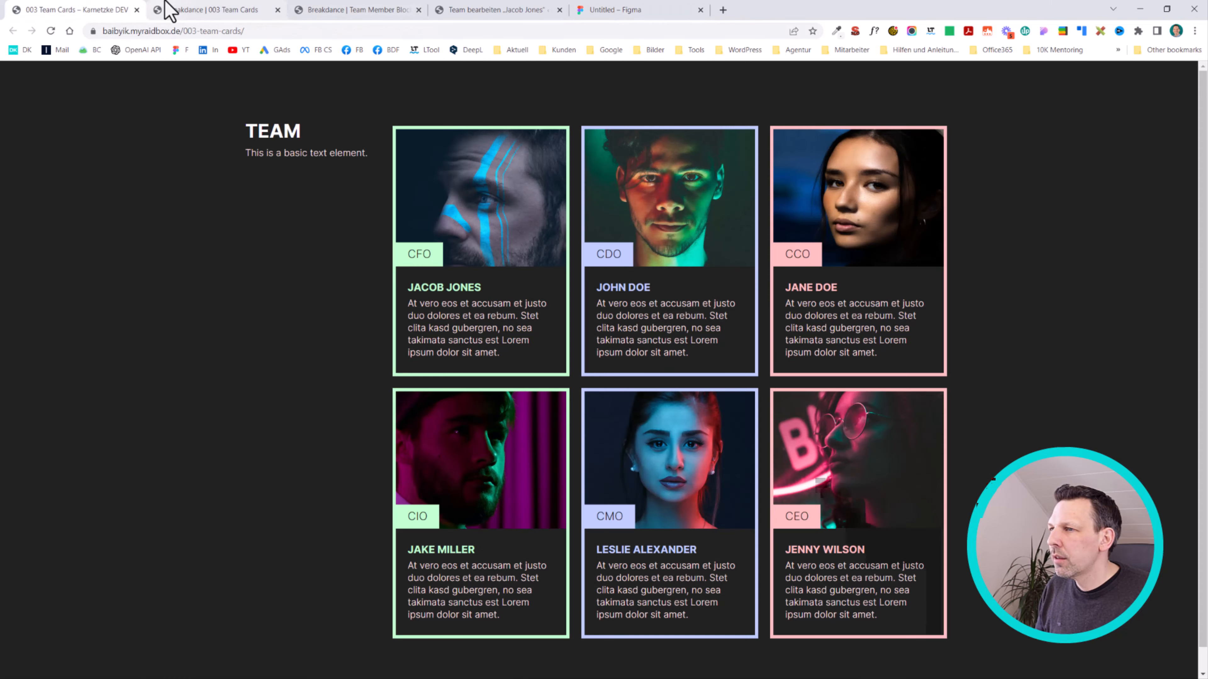
pyautogui.click(167, 9)
pyautogui.click(306, 10)
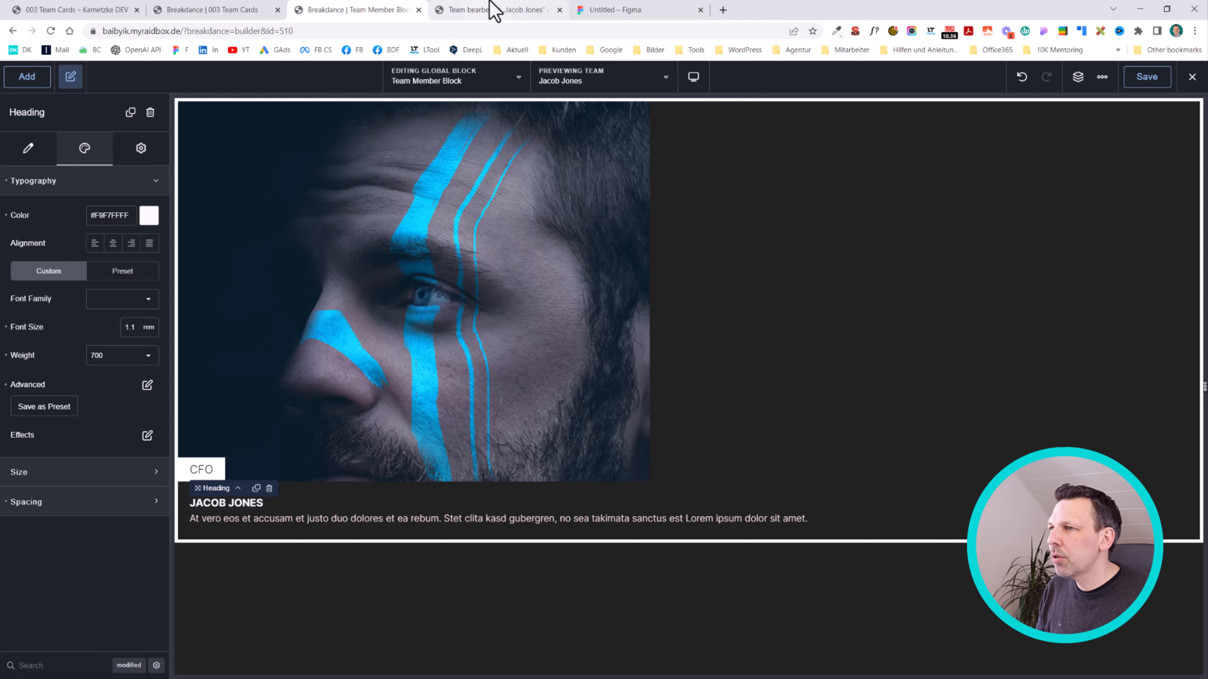
pyautogui.click(482, 9)
pyautogui.click(105, 10)
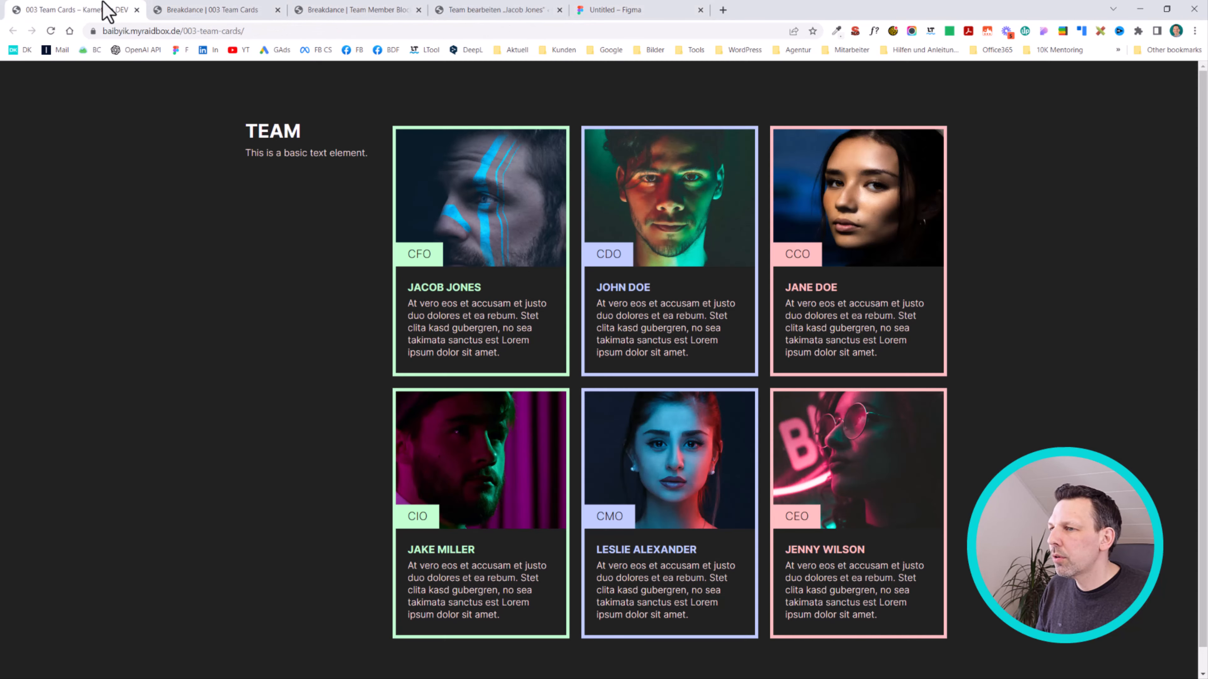
# Choose Group-4.svg from the media library as the team Section's background image.
pyautogui.click(189, 9)
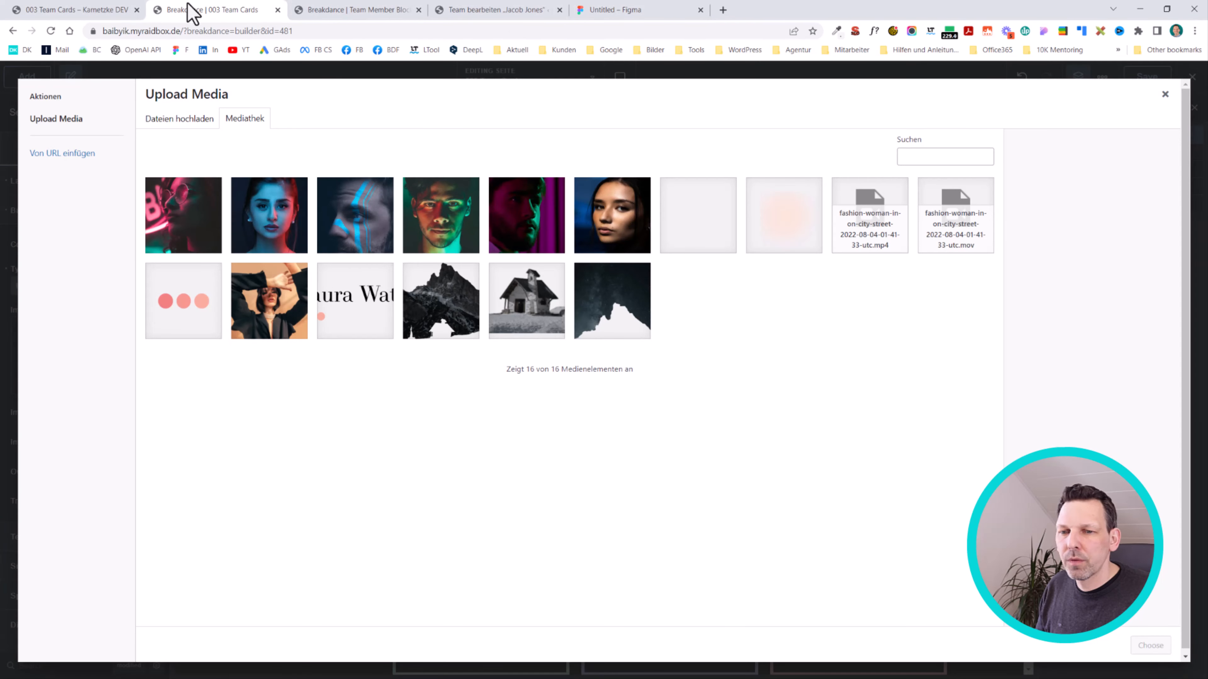
pyautogui.click(714, 212)
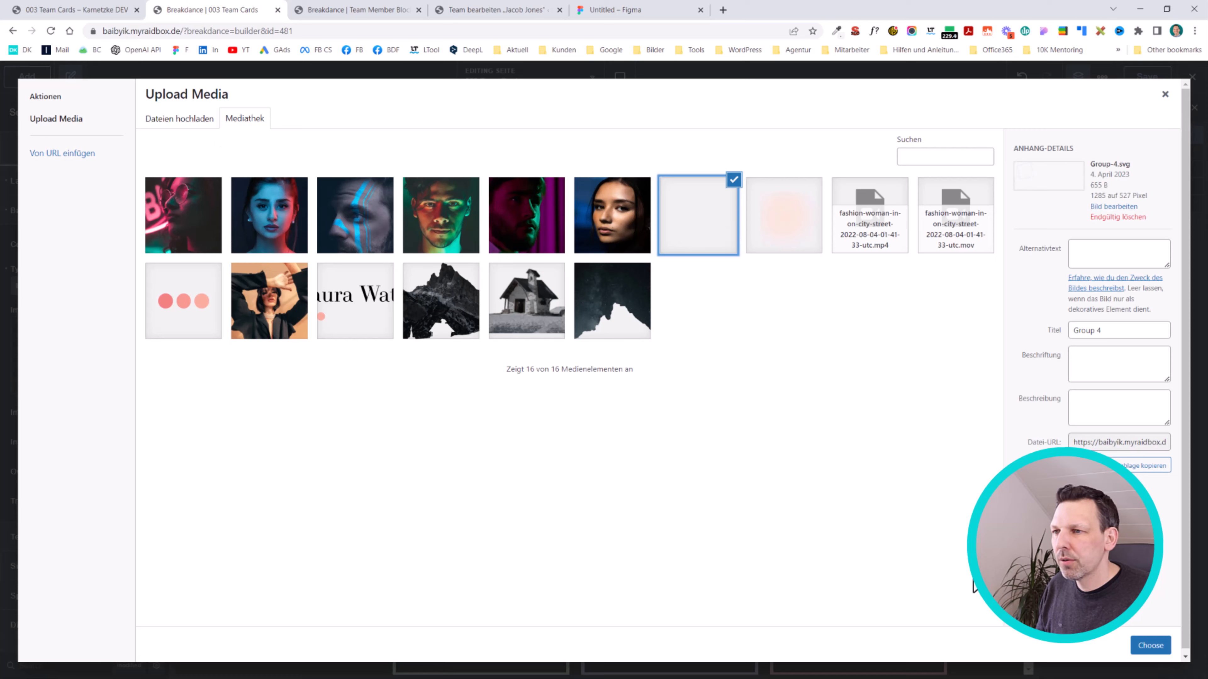
pyautogui.click(1150, 648)
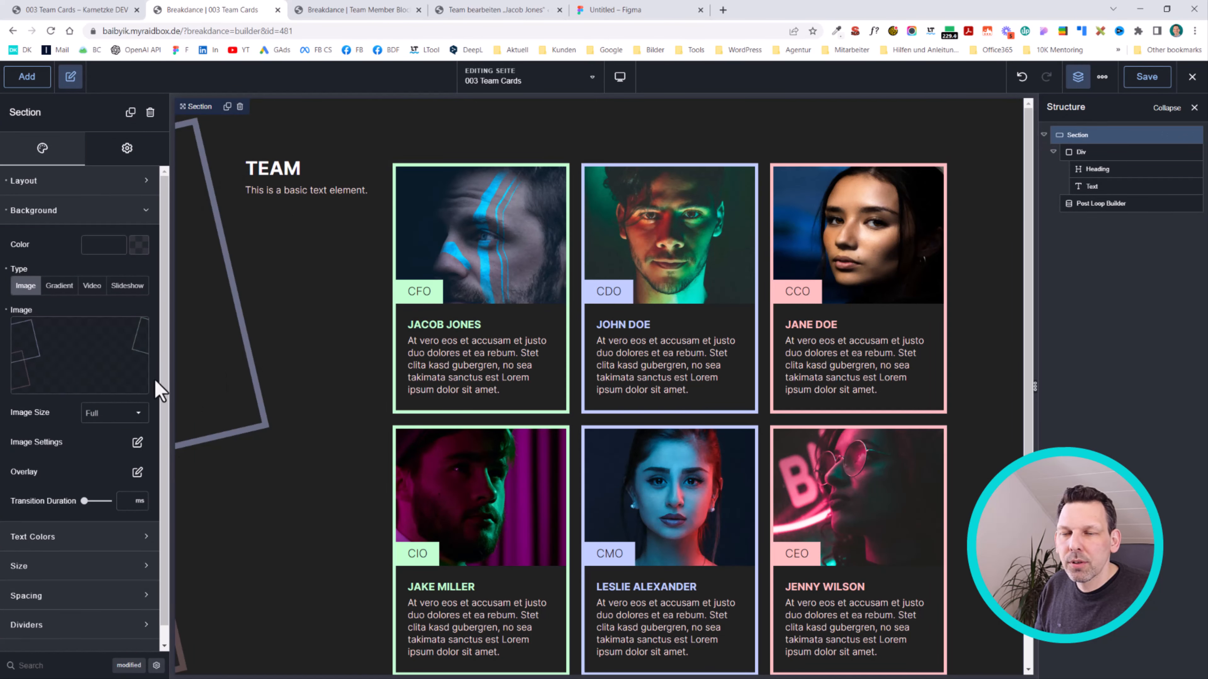
# Hide the page structure, and set the Section's background image size to custom and its repeat to norepeat.
pyautogui.click(1077, 77)
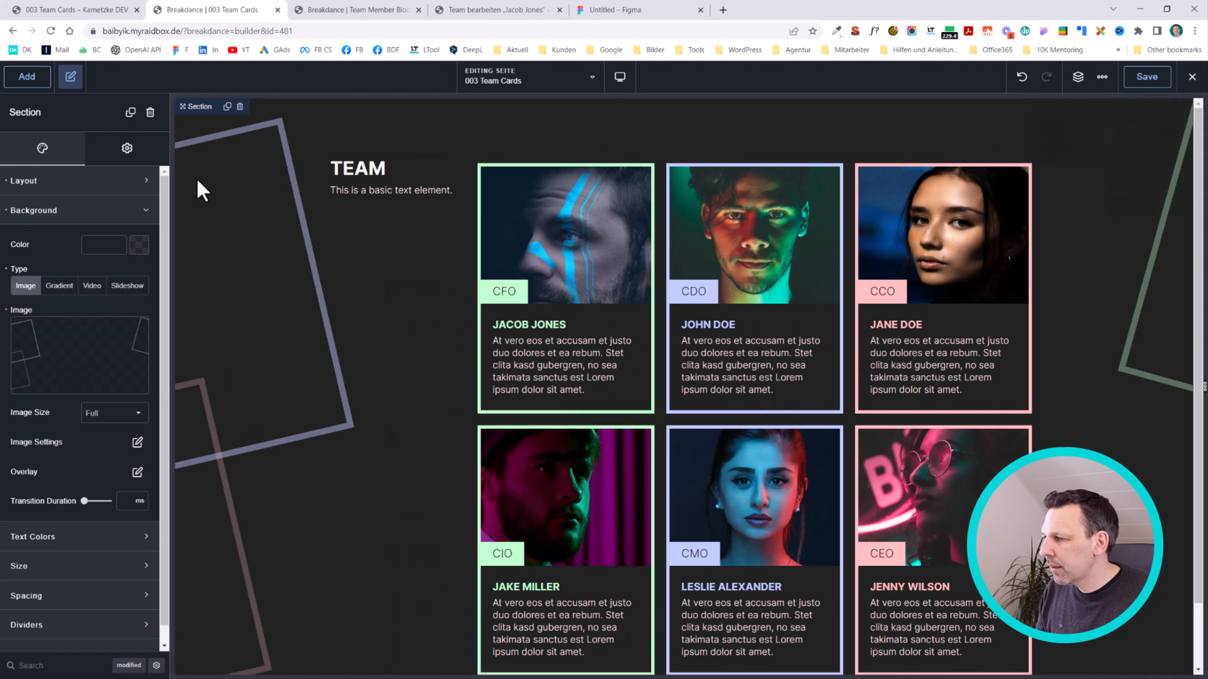
pyautogui.click(137, 443)
pyautogui.click(117, 497)
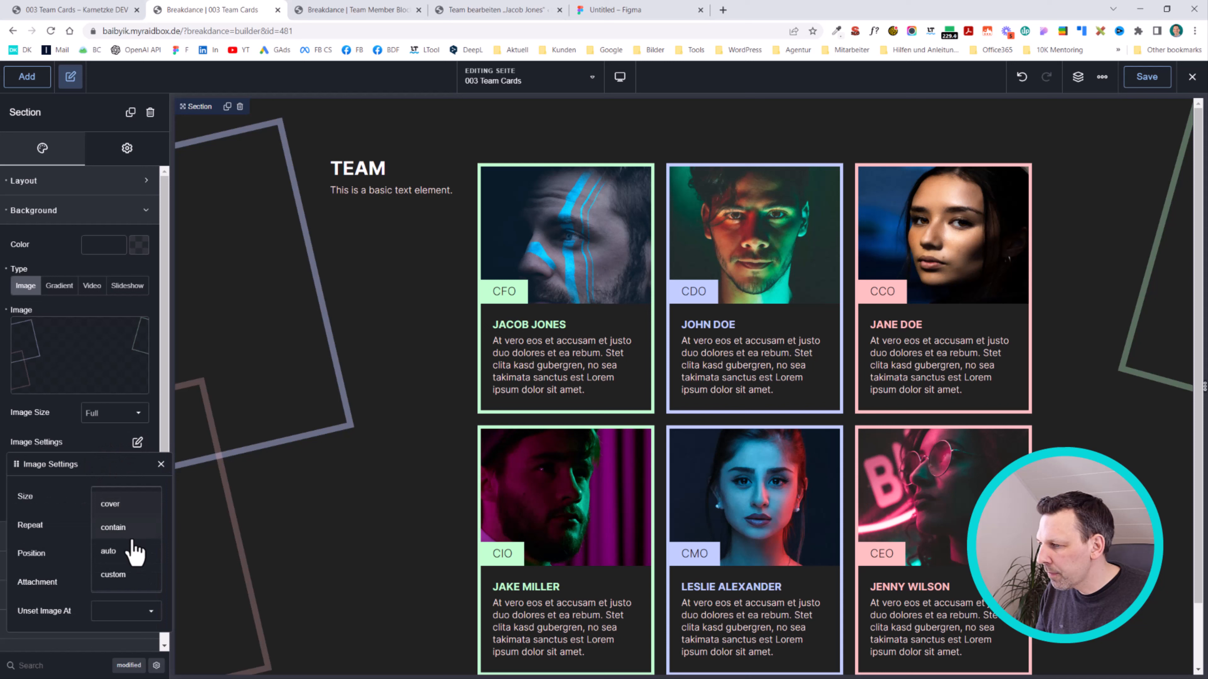
pyautogui.click(128, 576)
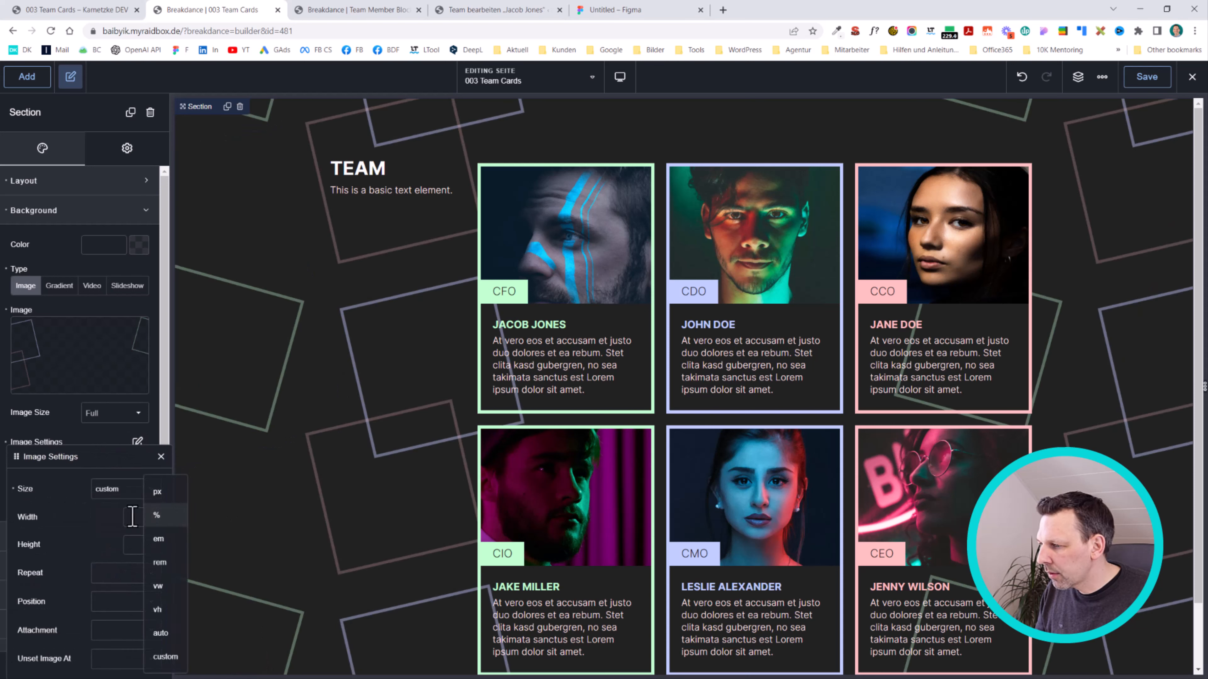
pyautogui.click(122, 576)
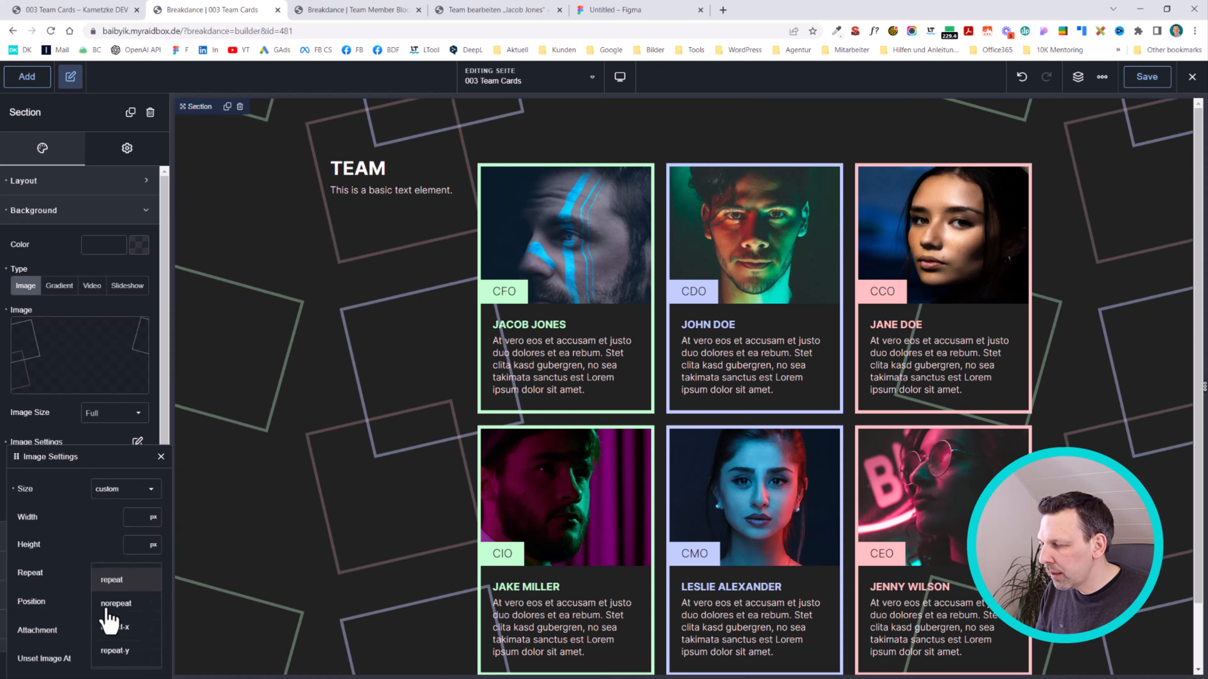
pyautogui.click(123, 607)
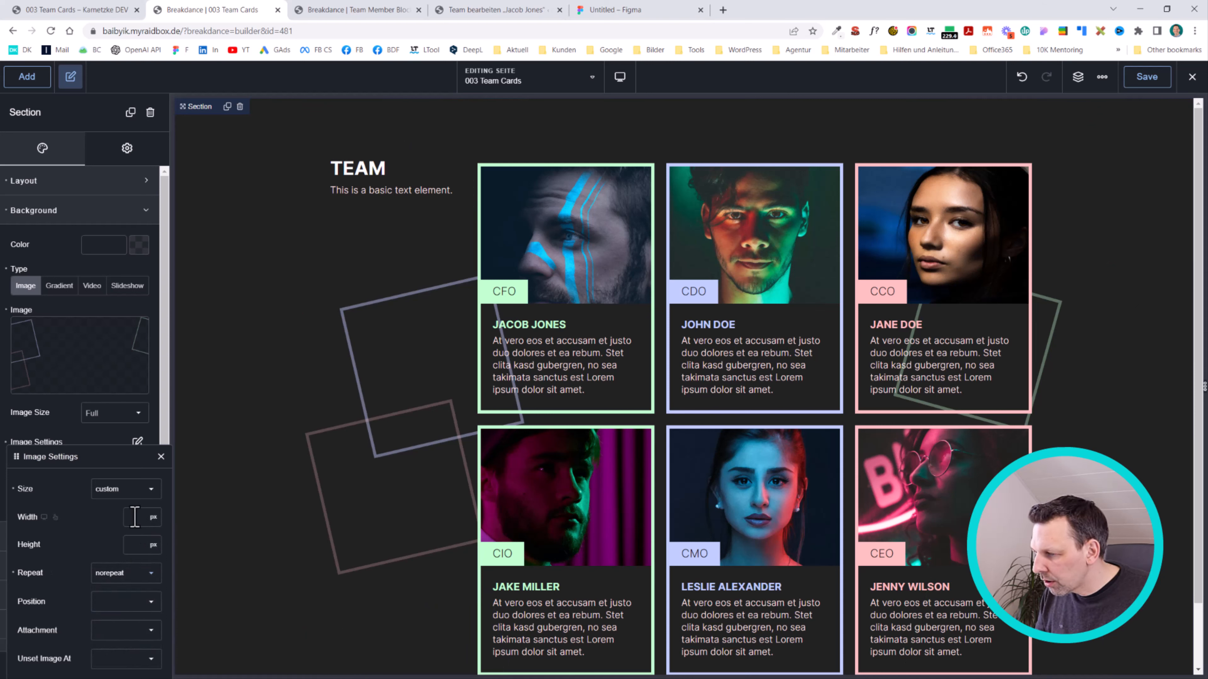
# Set the background image position to custom, placing it at the upper edge slightly right of centre, and save the page.
pyautogui.click(137, 602)
pyautogui.scroll(-3, 129, 610)
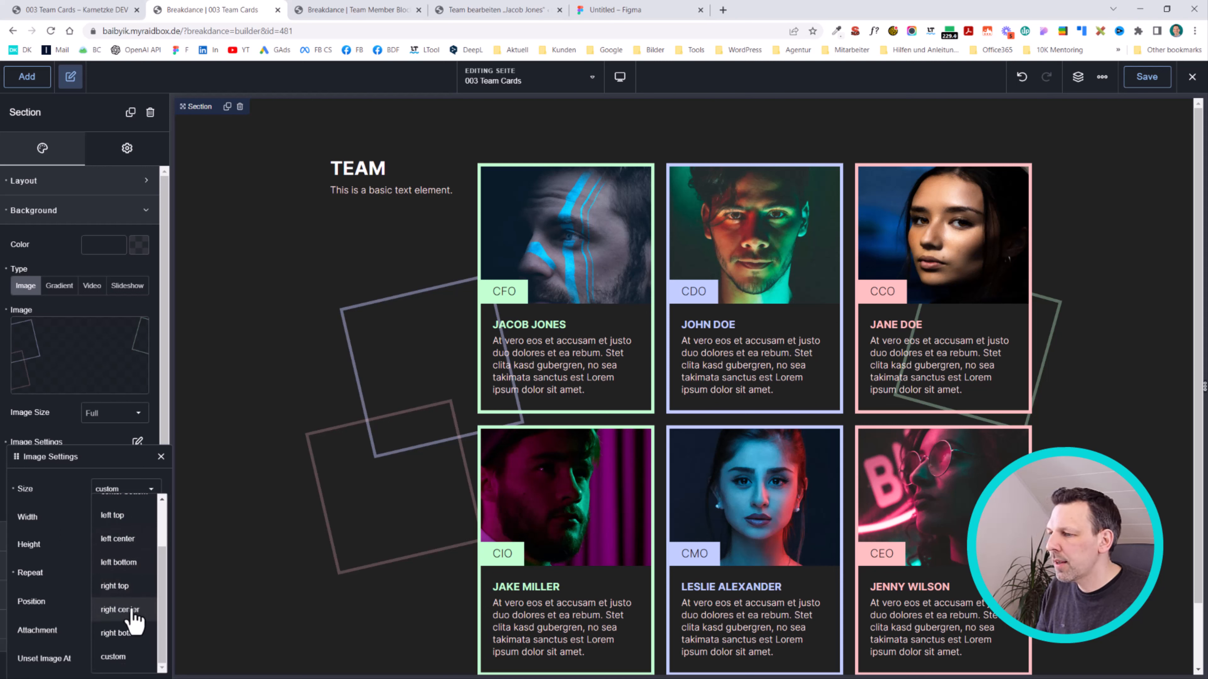
pyautogui.click(114, 657)
pyautogui.moveTo(19, 640); pyautogui.dragTo(102, 640)
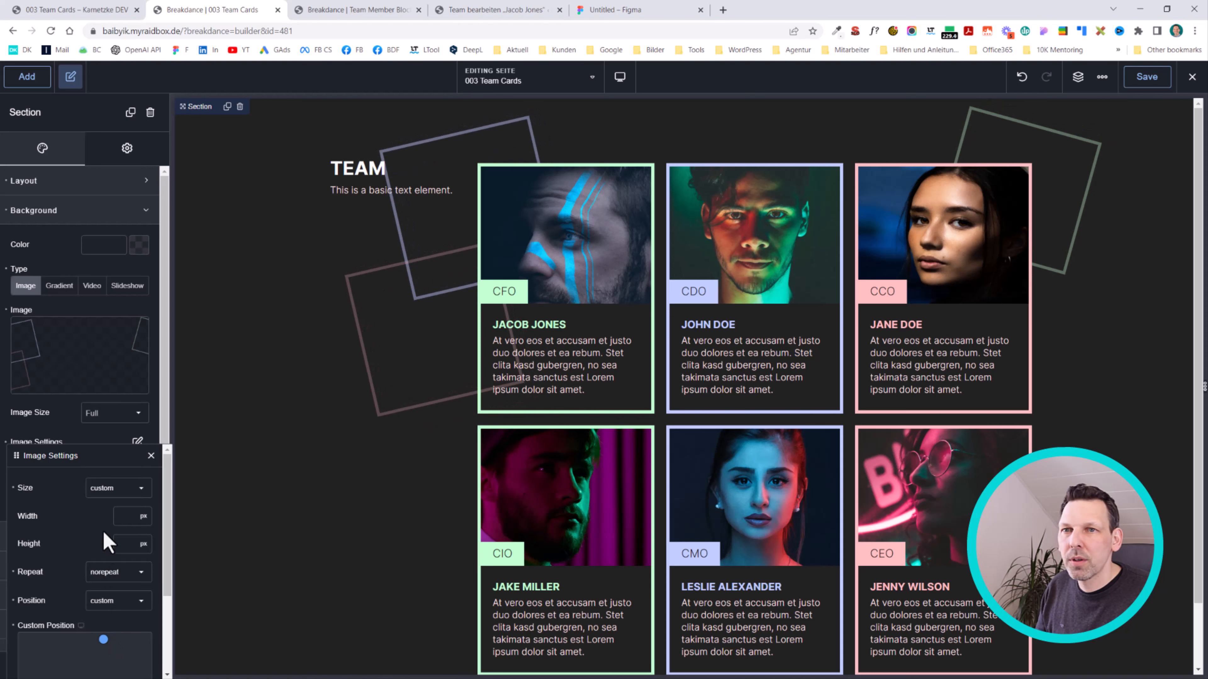
pyautogui.scroll(-3, 105, 547)
pyautogui.click(1146, 77)
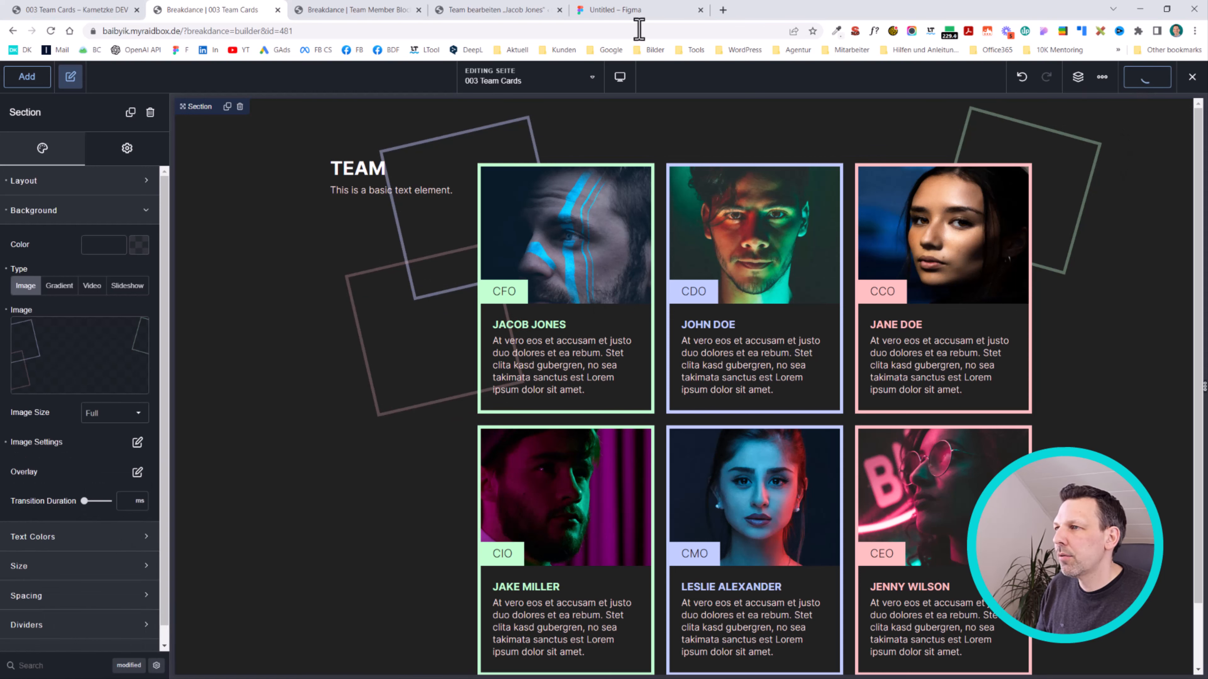
# Reload the live team page and compare the background frames' position with the Figma design.
pyautogui.click(387, 10)
pyautogui.click(128, 9)
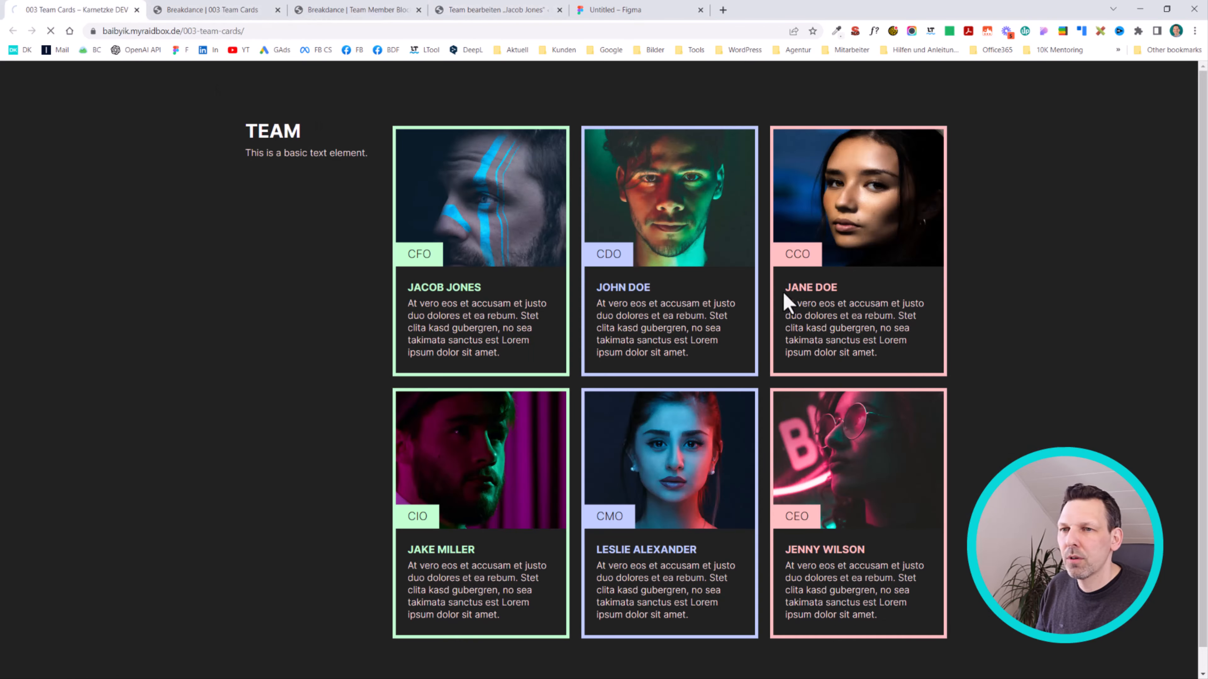
pyautogui.press('F5')
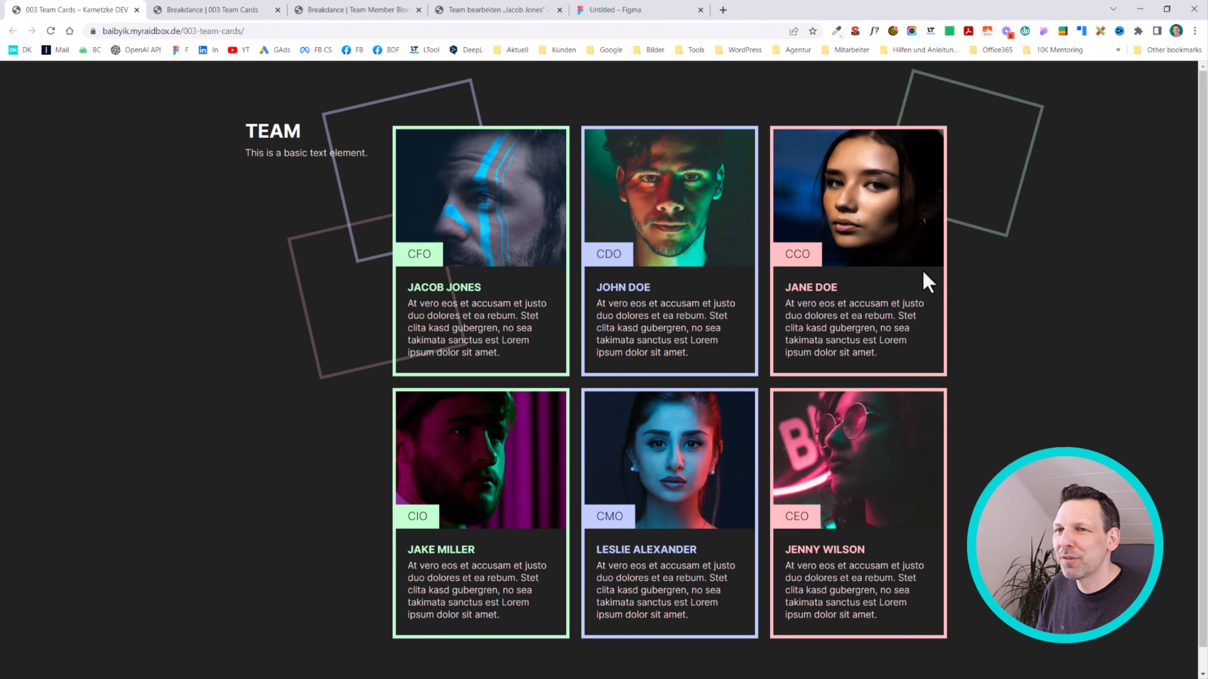
pyautogui.click(606, 9)
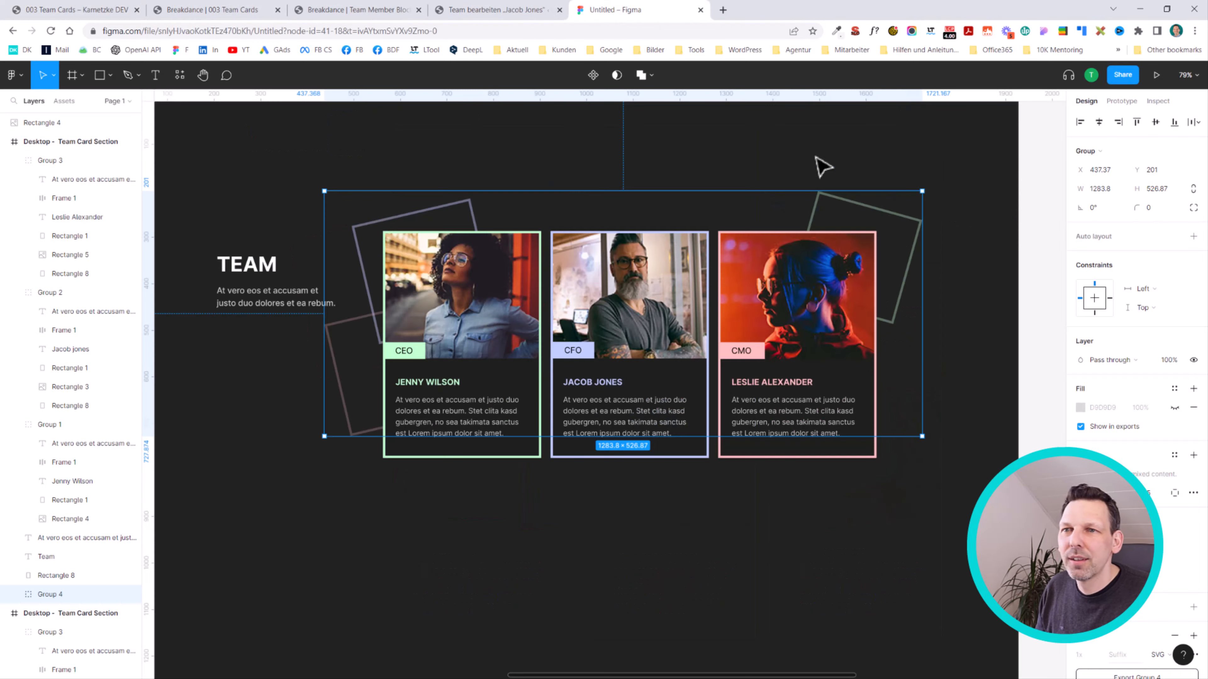
pyautogui.click(172, 10)
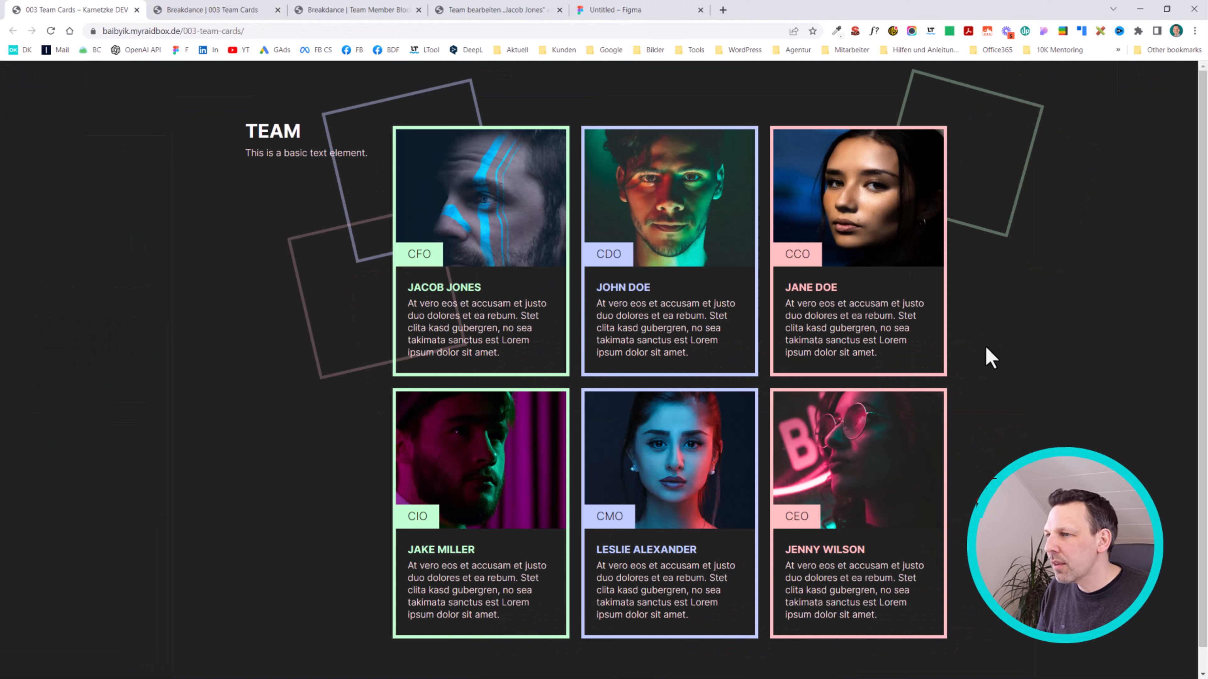
# Set the top margin of the Div around the TEAM heading and text to 35 px, save, and view the live page.
pyautogui.click(224, 10)
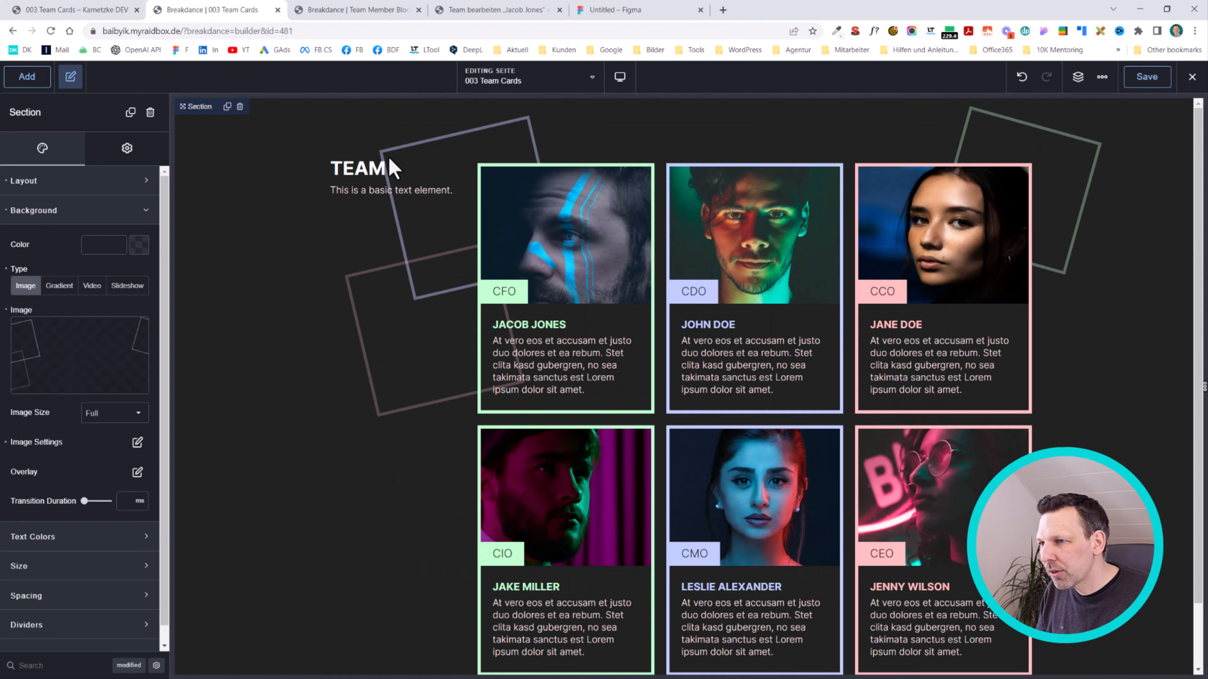
pyautogui.click(409, 181)
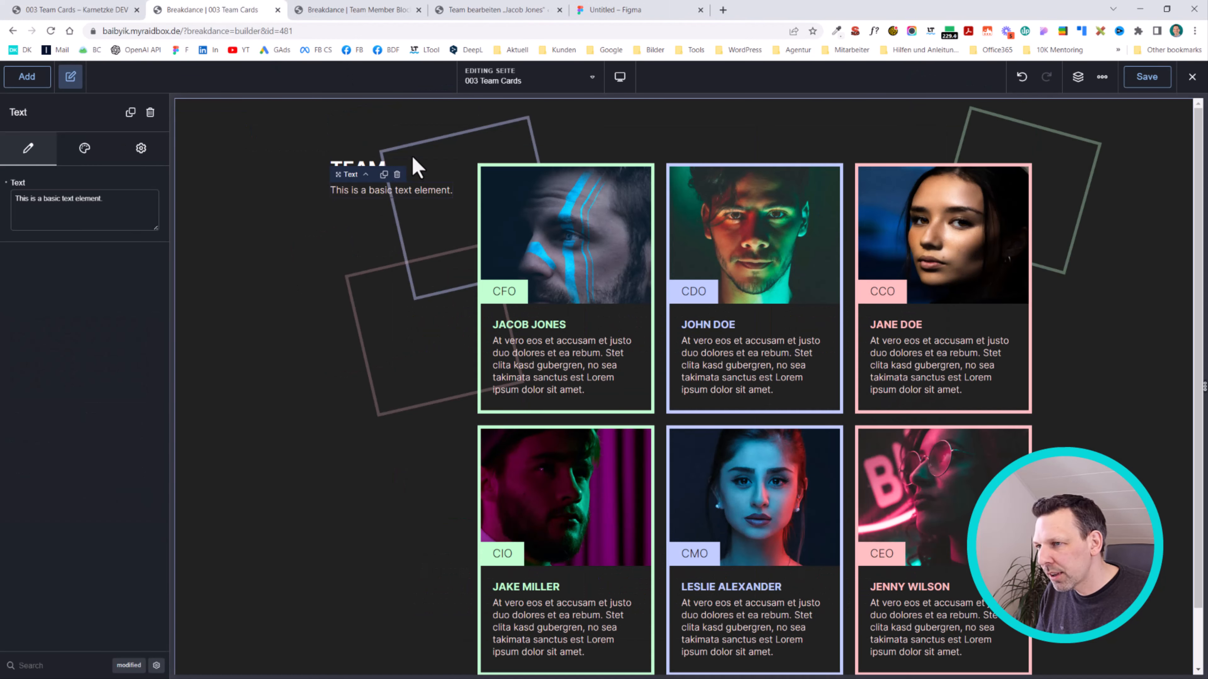
pyautogui.click(378, 161)
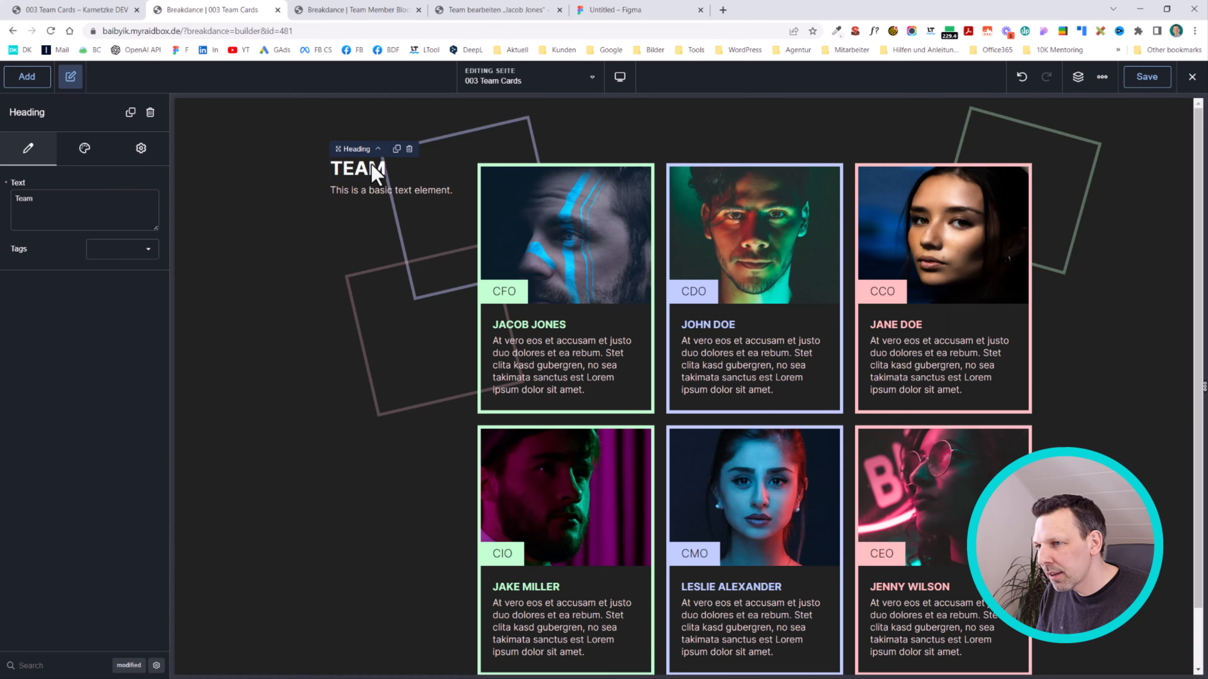
pyautogui.click(435, 158)
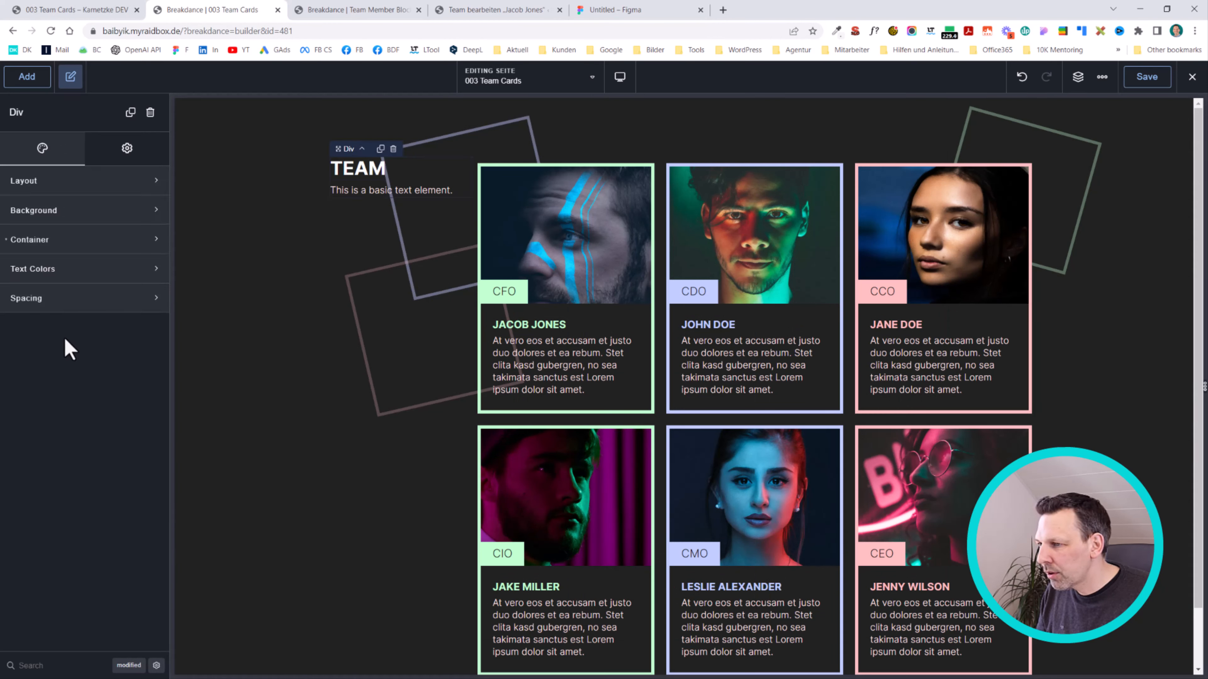
pyautogui.click(81, 299)
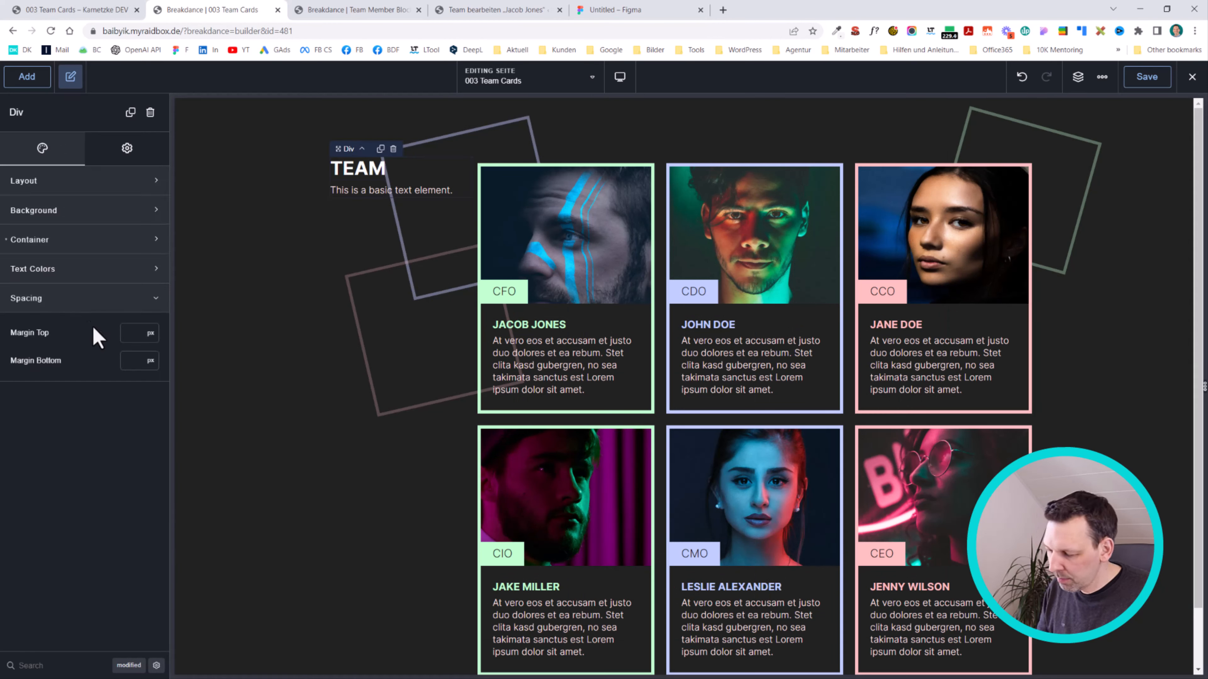
pyautogui.click(149, 337)
pyautogui.write('35')
pyautogui.click(1146, 77)
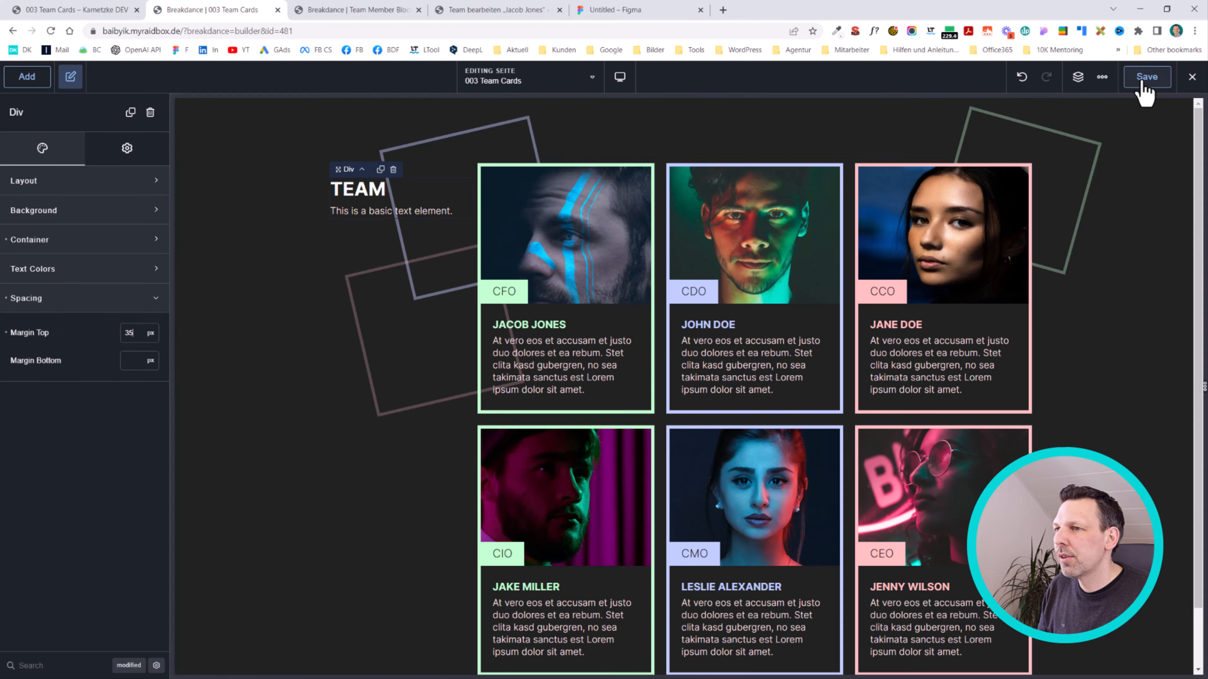
pyautogui.click(95, 9)
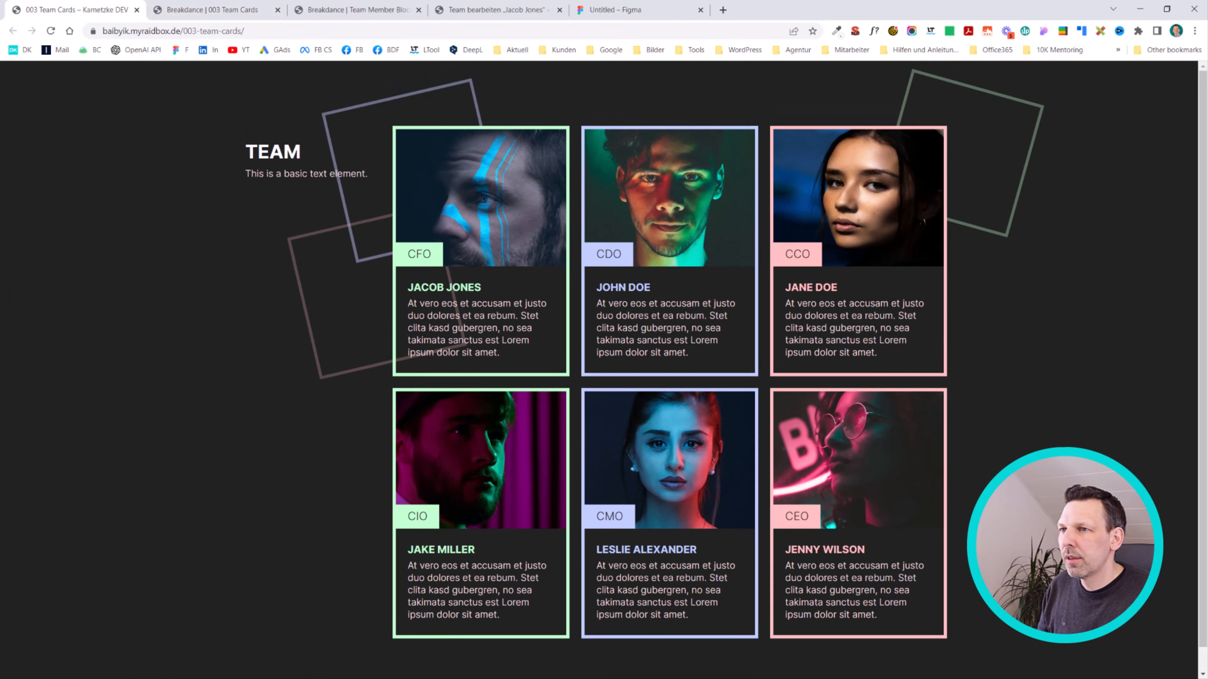
# Copy the intro text under TEAM in Figma, paste it into the text element below the builder's TEAM heading, and save.
pyautogui.click(609, 10)
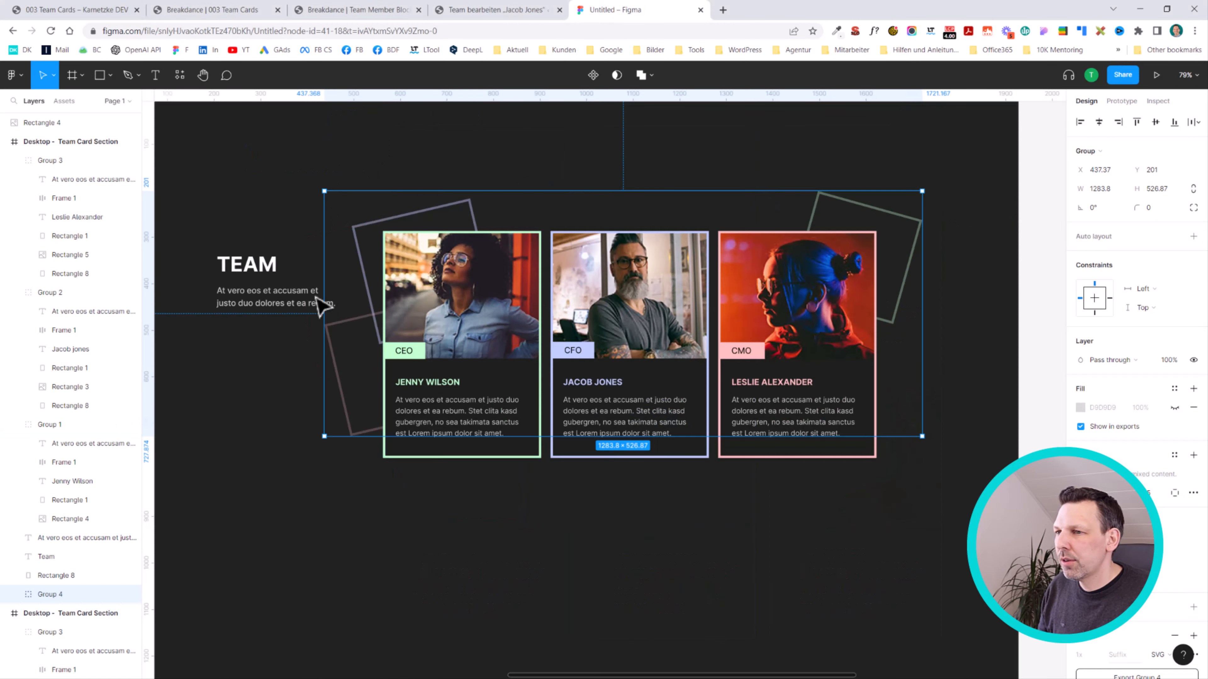
pyautogui.click(306, 305)
pyautogui.click(178, 8)
pyautogui.click(97, 10)
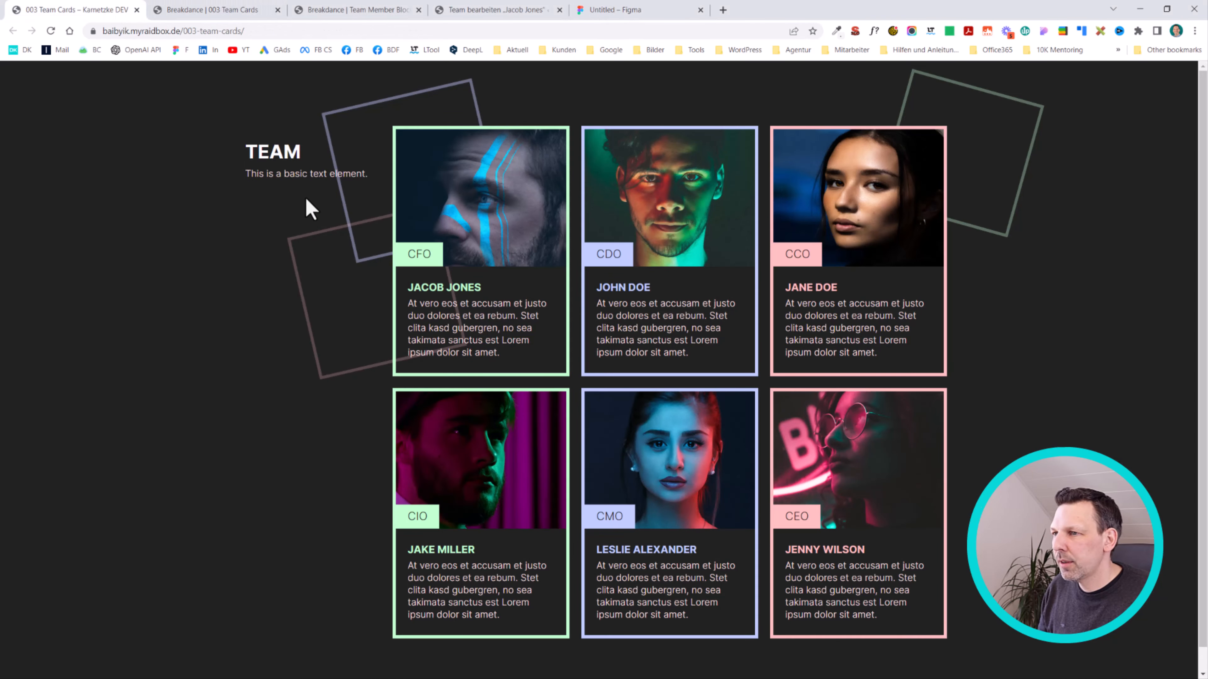
pyautogui.click(212, 10)
pyautogui.click(378, 216)
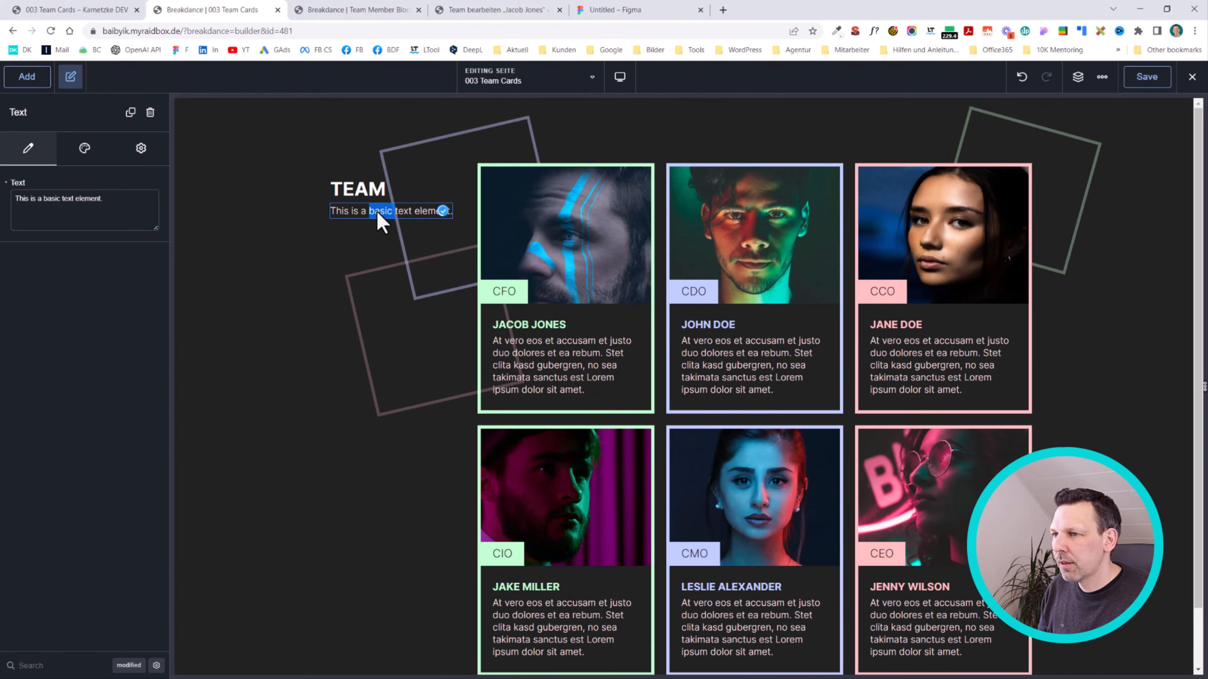
pyautogui.hotkey('ctrl', 'v')
pyautogui.click(359, 254)
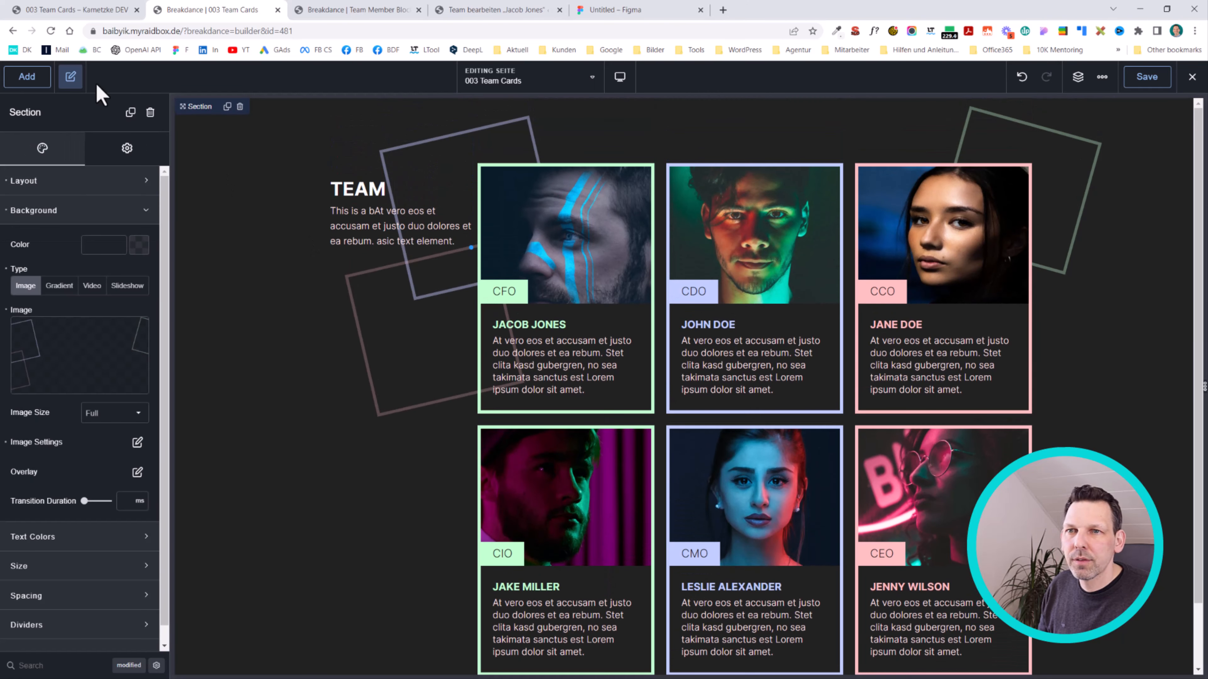
pyautogui.click(1147, 79)
# Set the global Sections container width to 1400 px and save the page.
pyautogui.click(1103, 78)
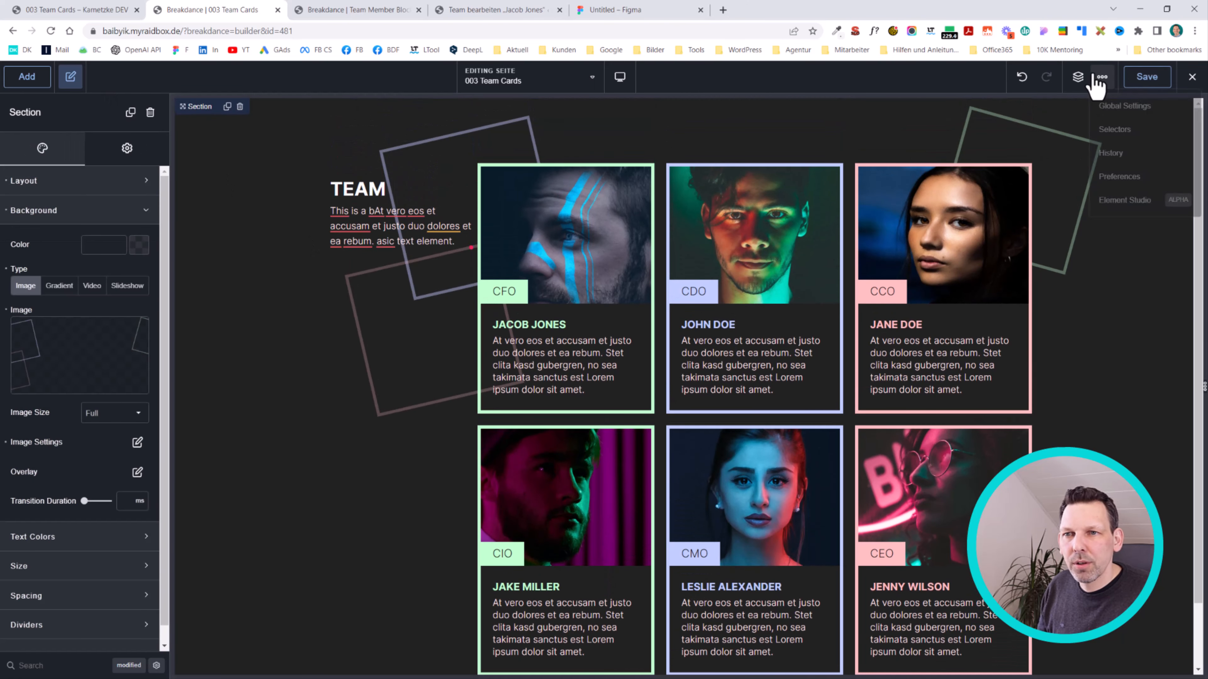
pyautogui.click(1111, 107)
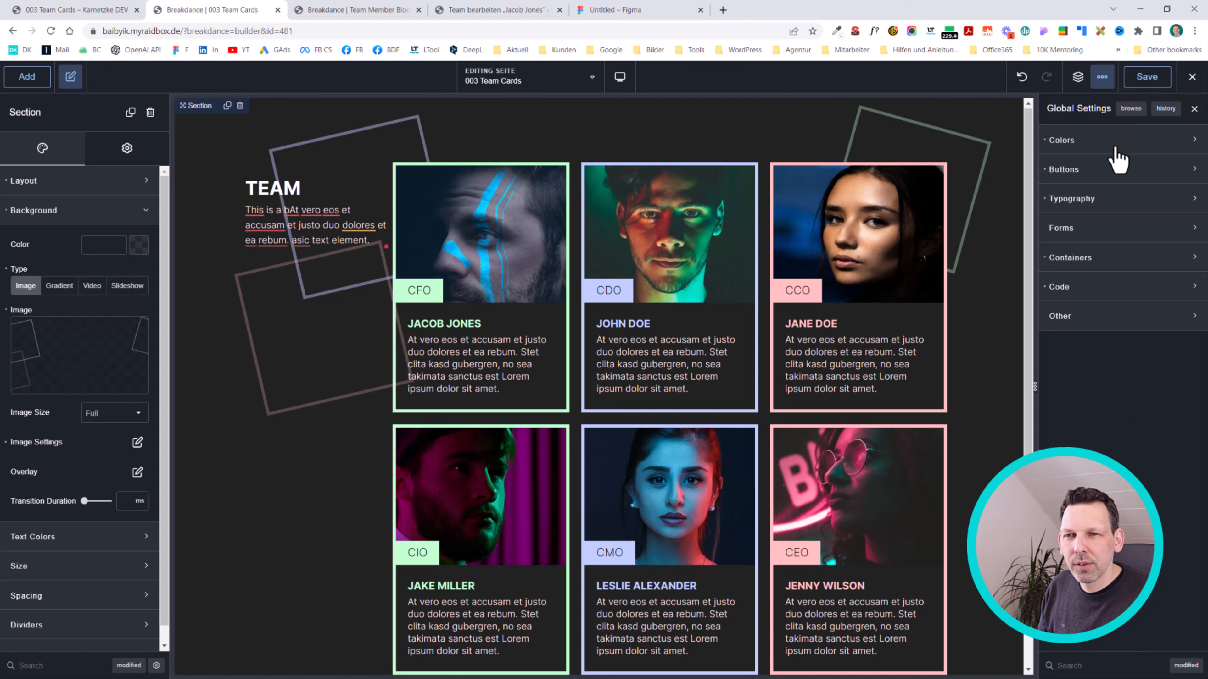
pyautogui.click(1128, 259)
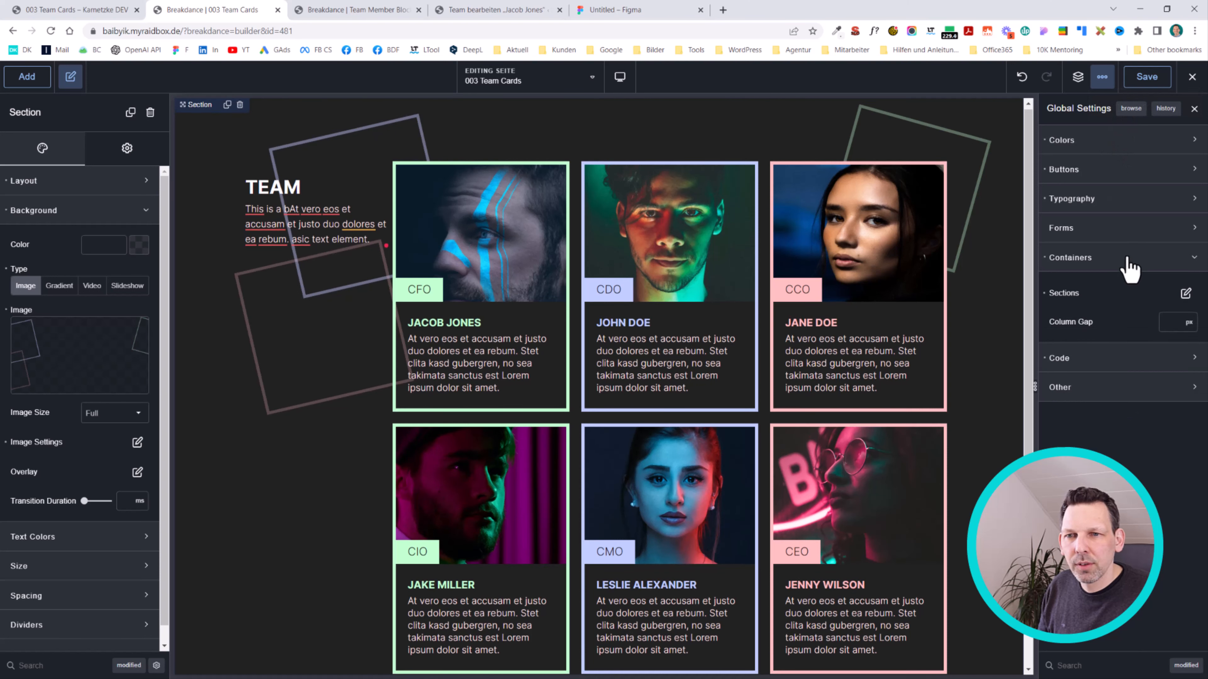
pyautogui.click(1185, 294)
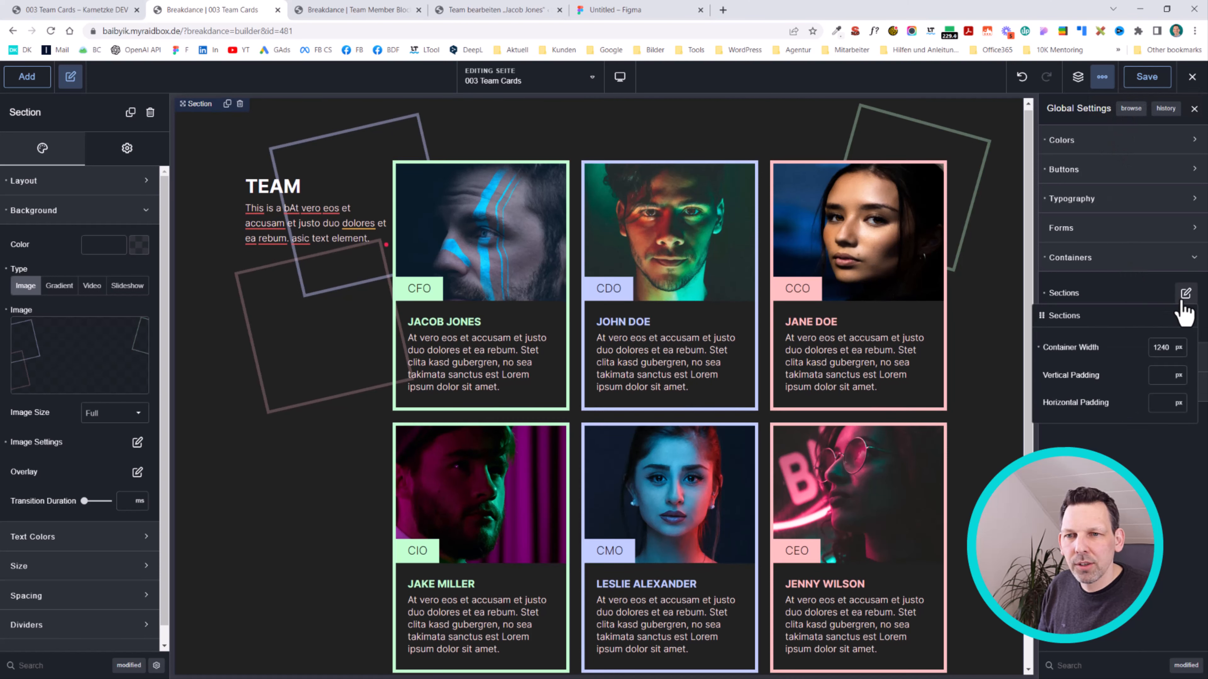
pyautogui.doubleClick(1159, 349)
pyautogui.write('1400')
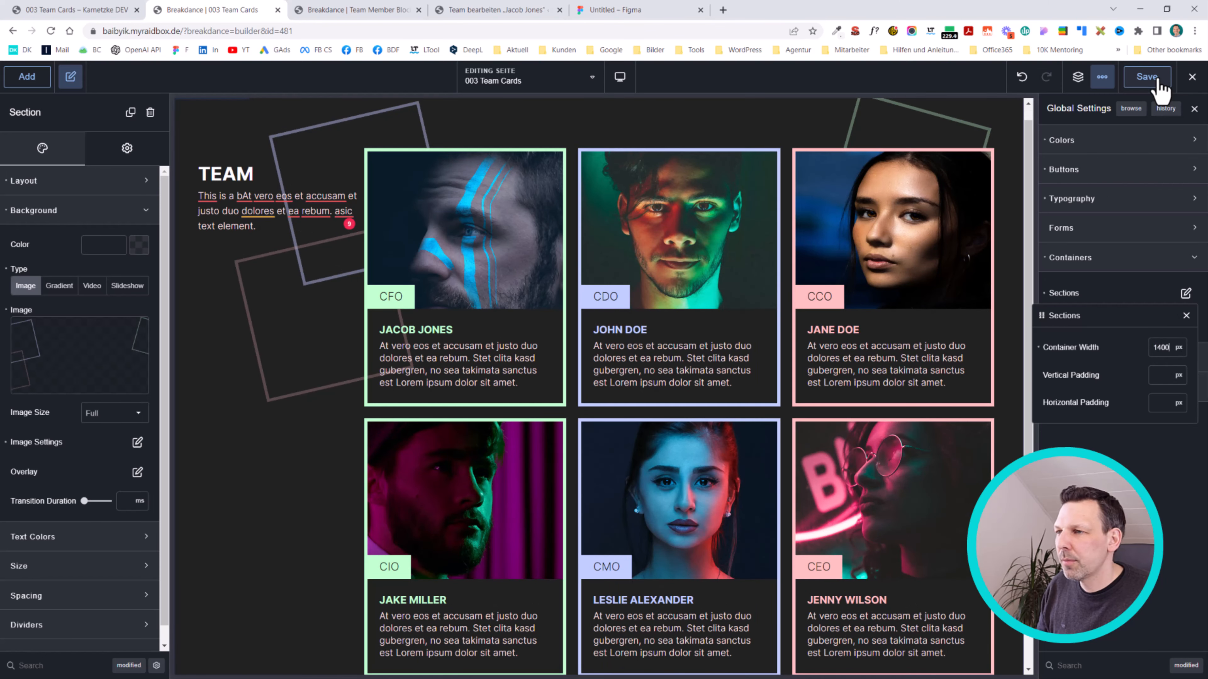
pyautogui.click(1159, 87)
# Review the Figma team layout and reload the live page to compare the wider section.
pyautogui.click(633, 9)
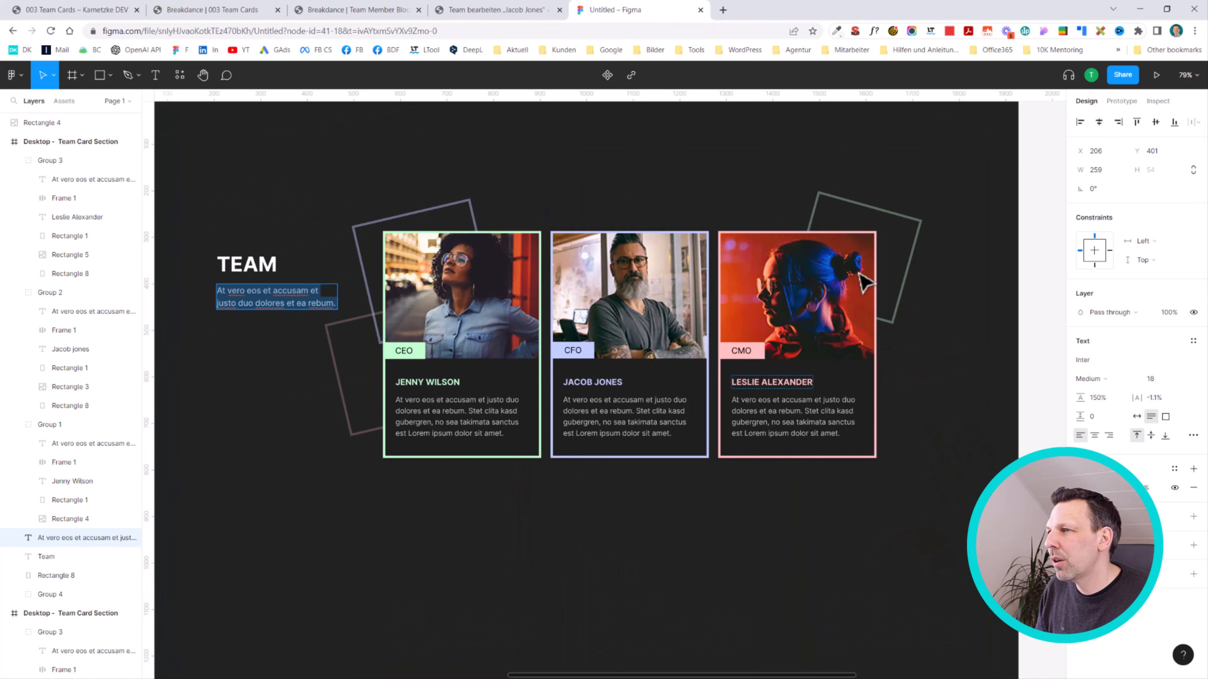
pyautogui.press('Escape')
pyautogui.click(76, 9)
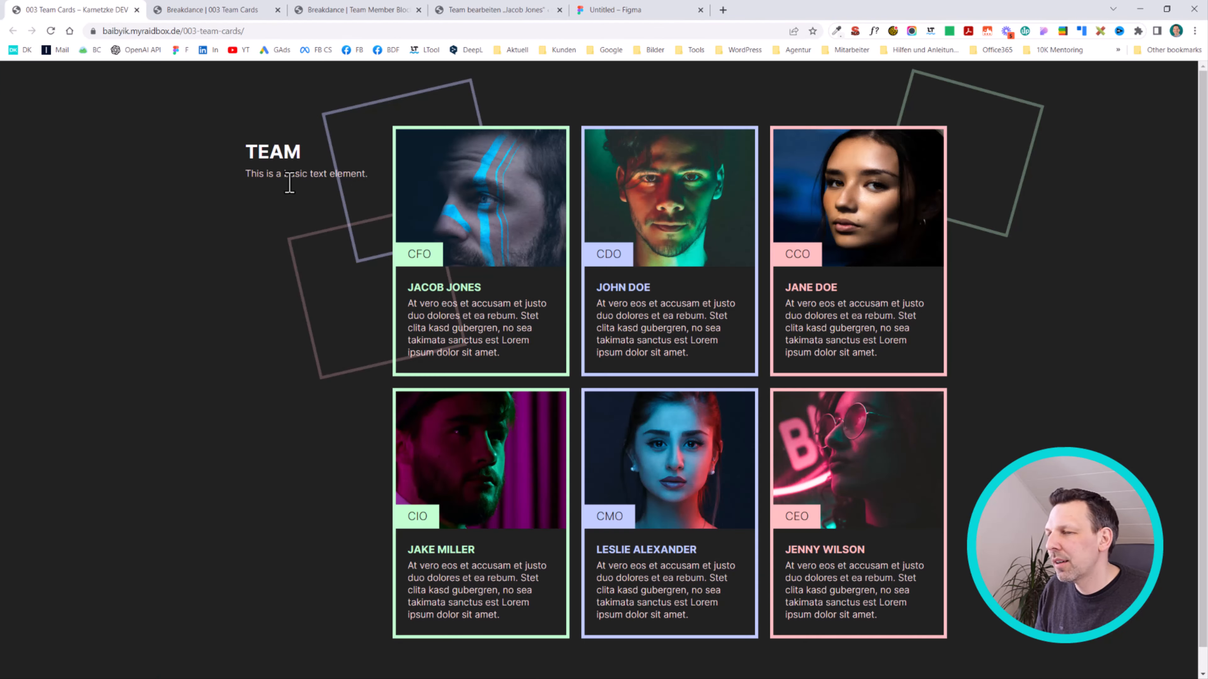
pyautogui.press('F5')
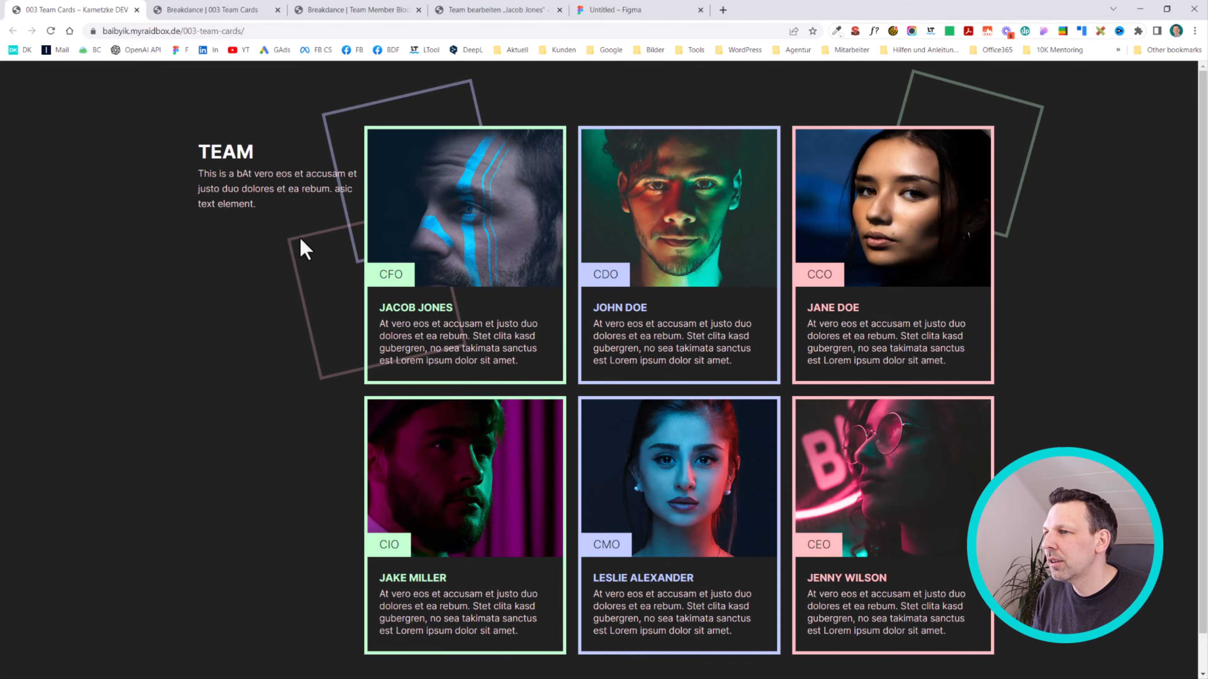
# Select the Post Loop Builder in the builder and open its List and Post design settings.
pyautogui.click(164, 9)
pyautogui.click(332, 199)
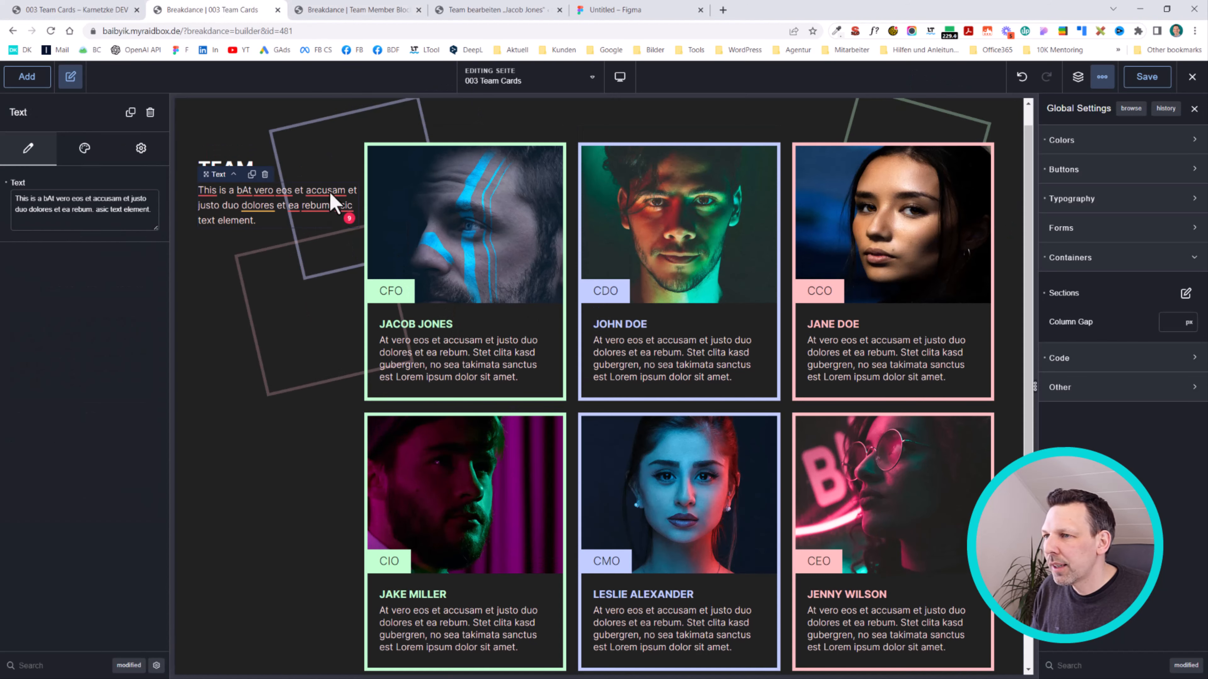
pyautogui.click(306, 166)
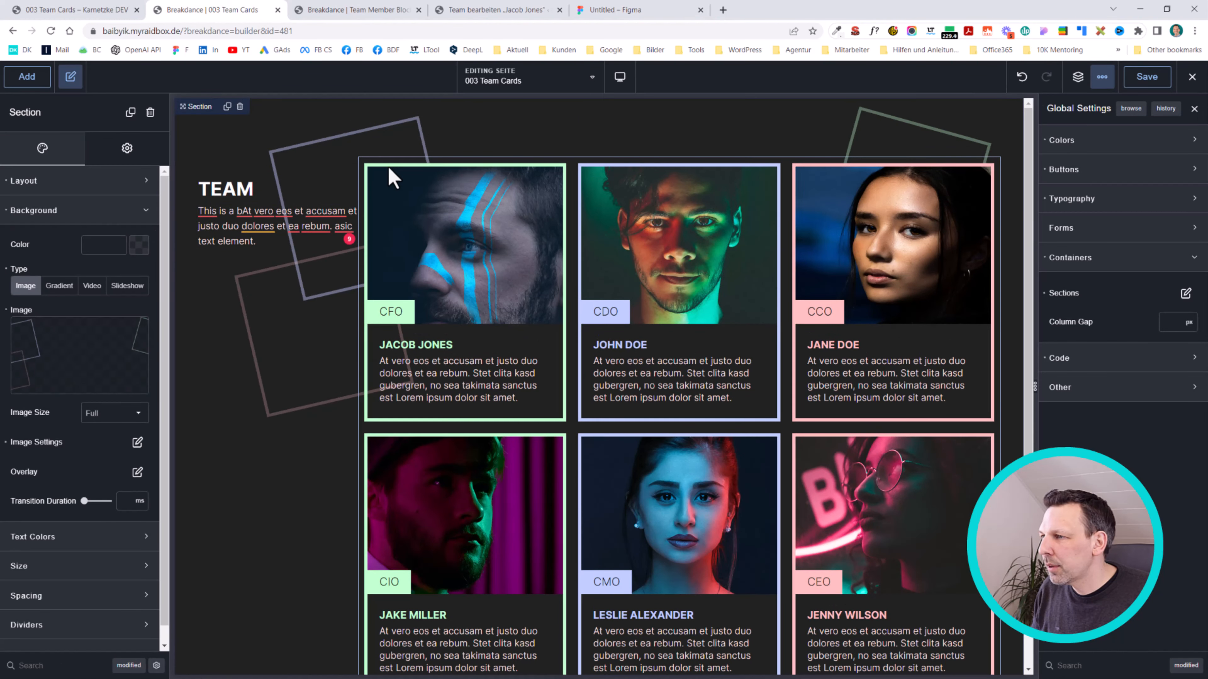
pyautogui.click(389, 170)
pyautogui.click(91, 154)
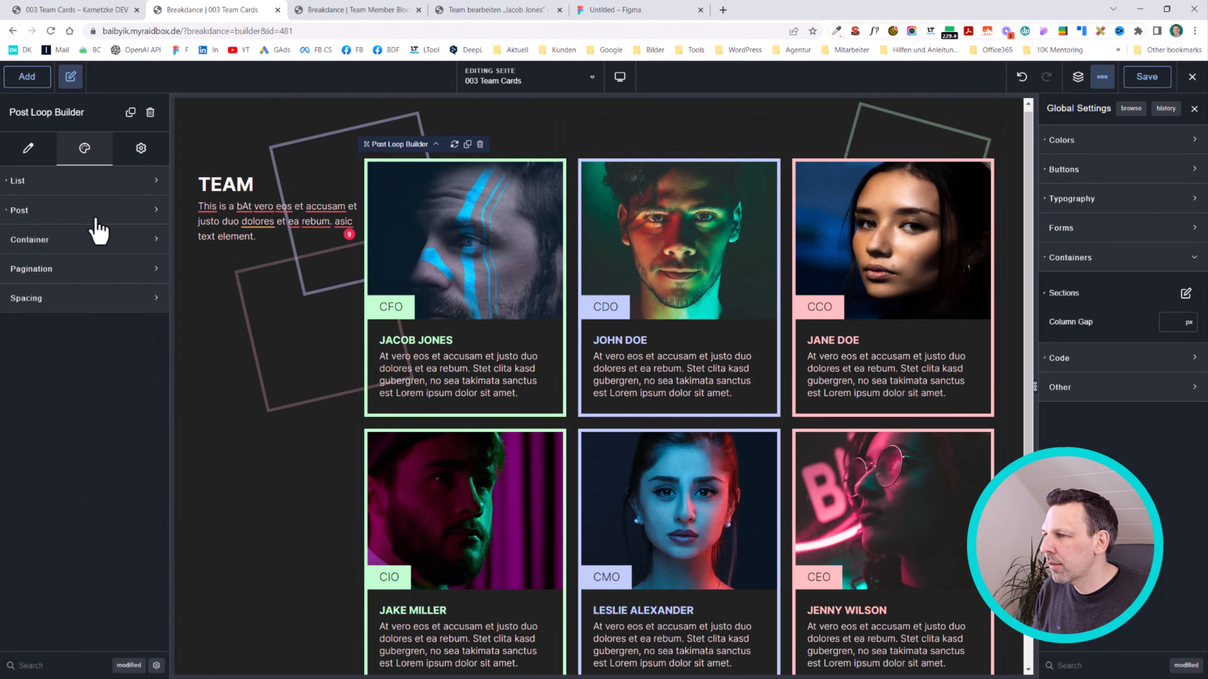
pyautogui.click(88, 215)
pyautogui.click(91, 190)
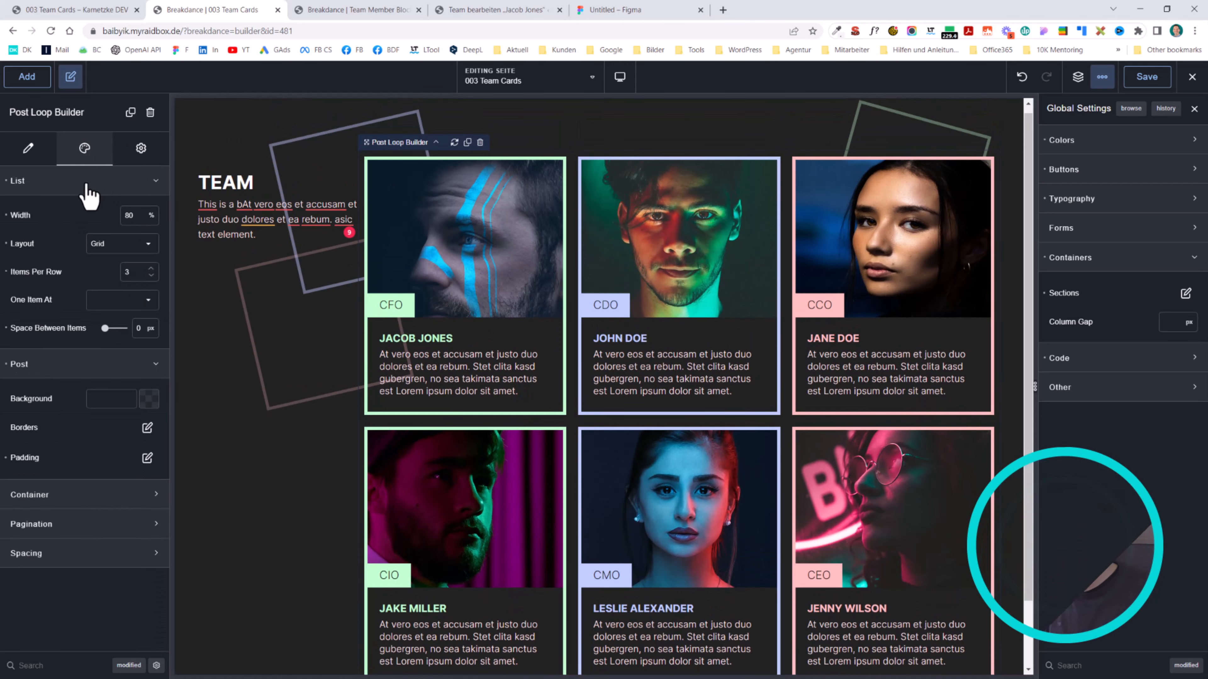